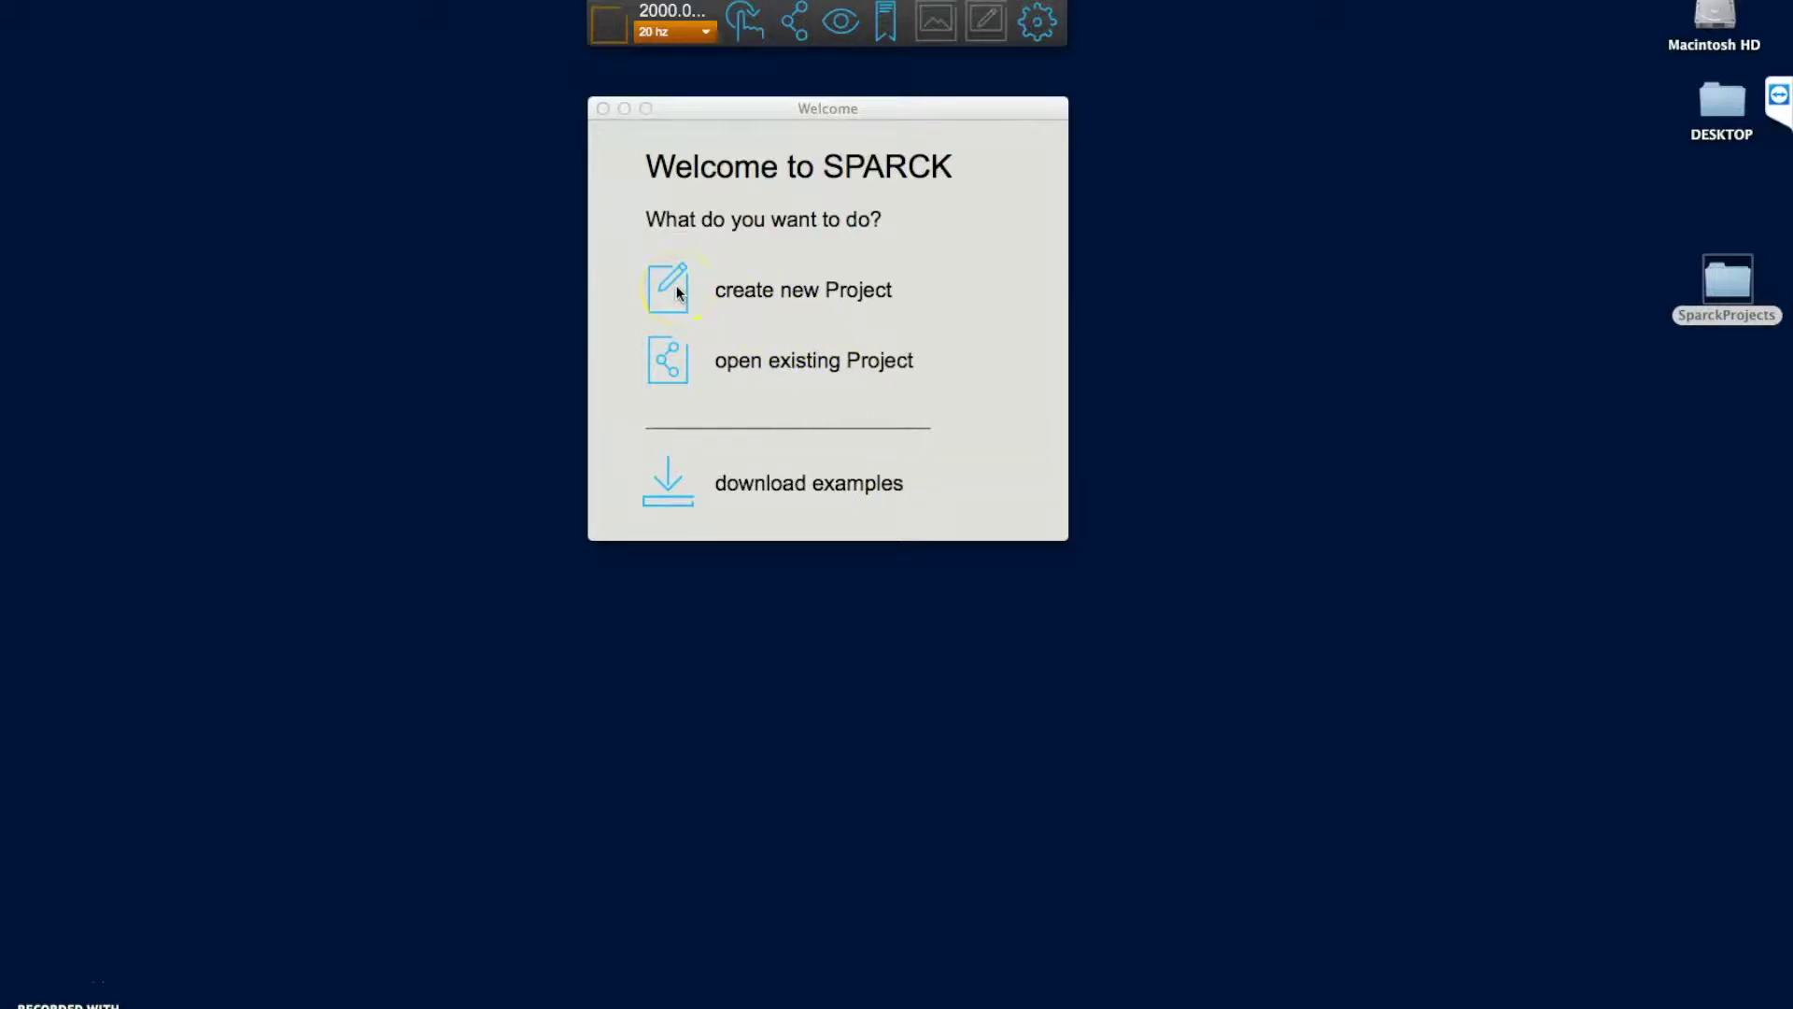
Create a new project and save it as Player in the SparckProjects folder.
{"action": "left_click", "coordinate": [678, 292]}
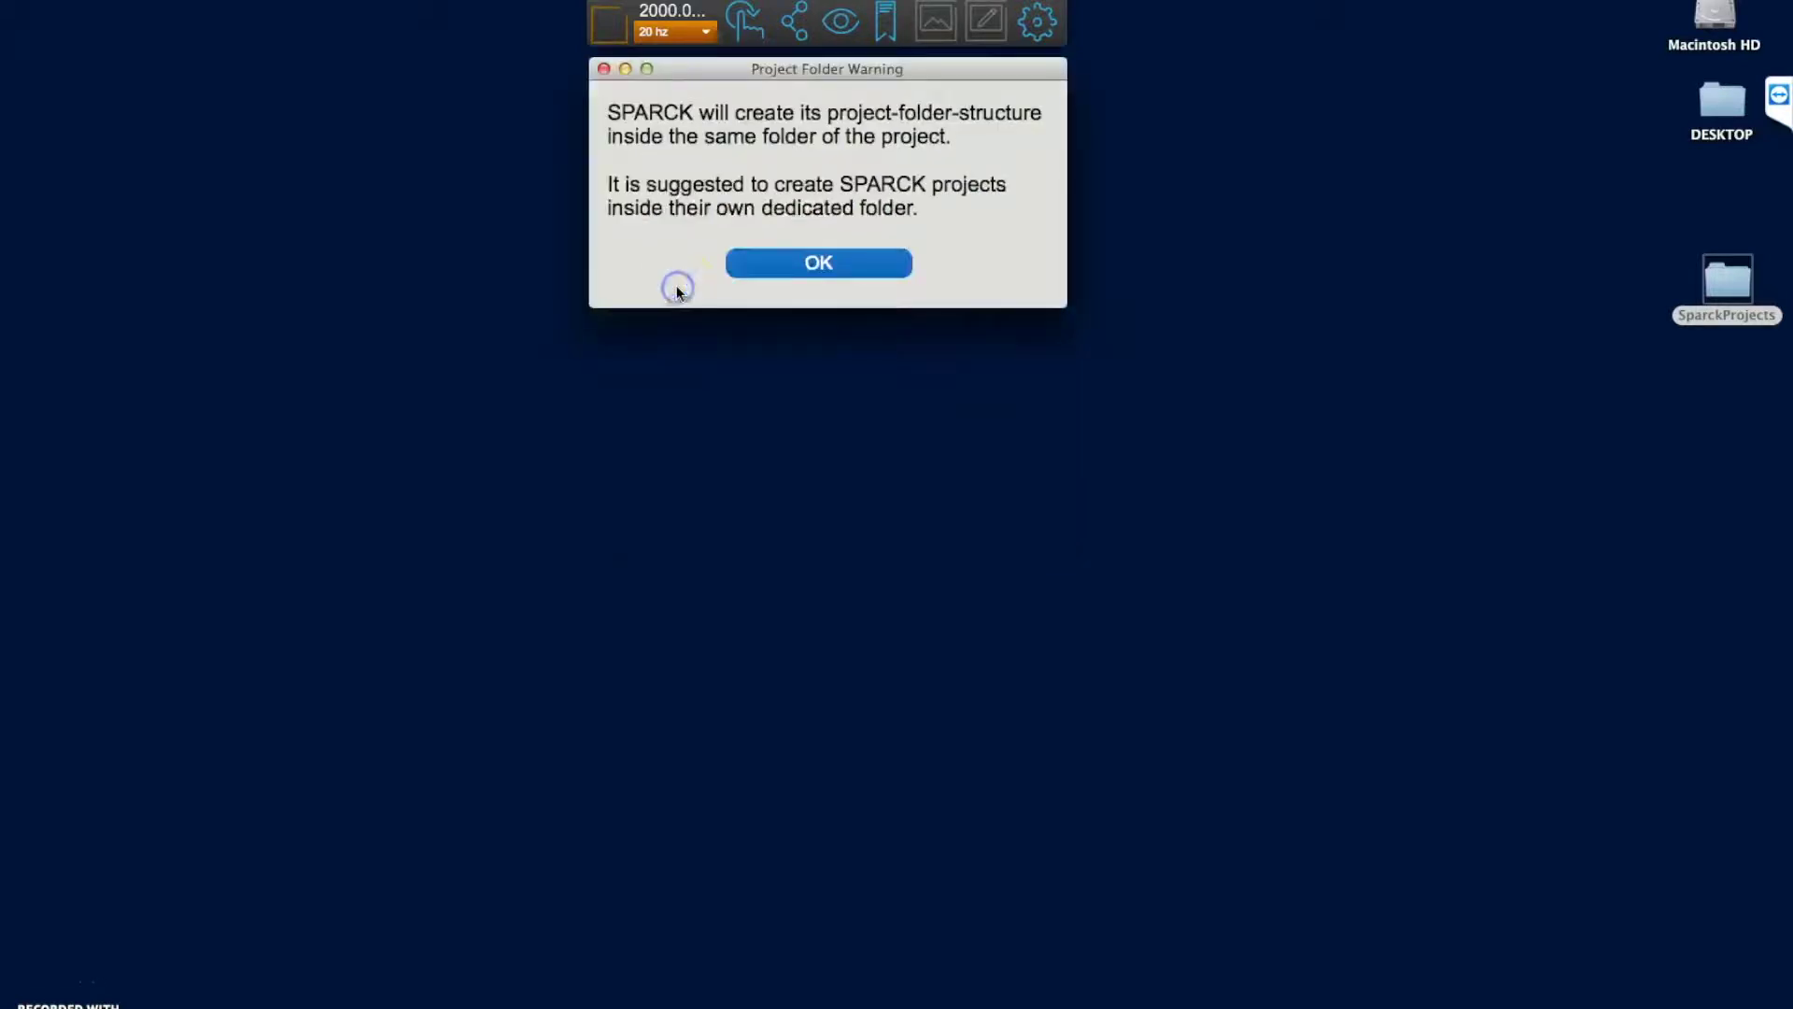
{"action": "left_click", "coordinate": [816, 264]}
{"action": "scroll", "coordinate": [901, 316], "scroll_direction": "down", "scroll_amount": 3}
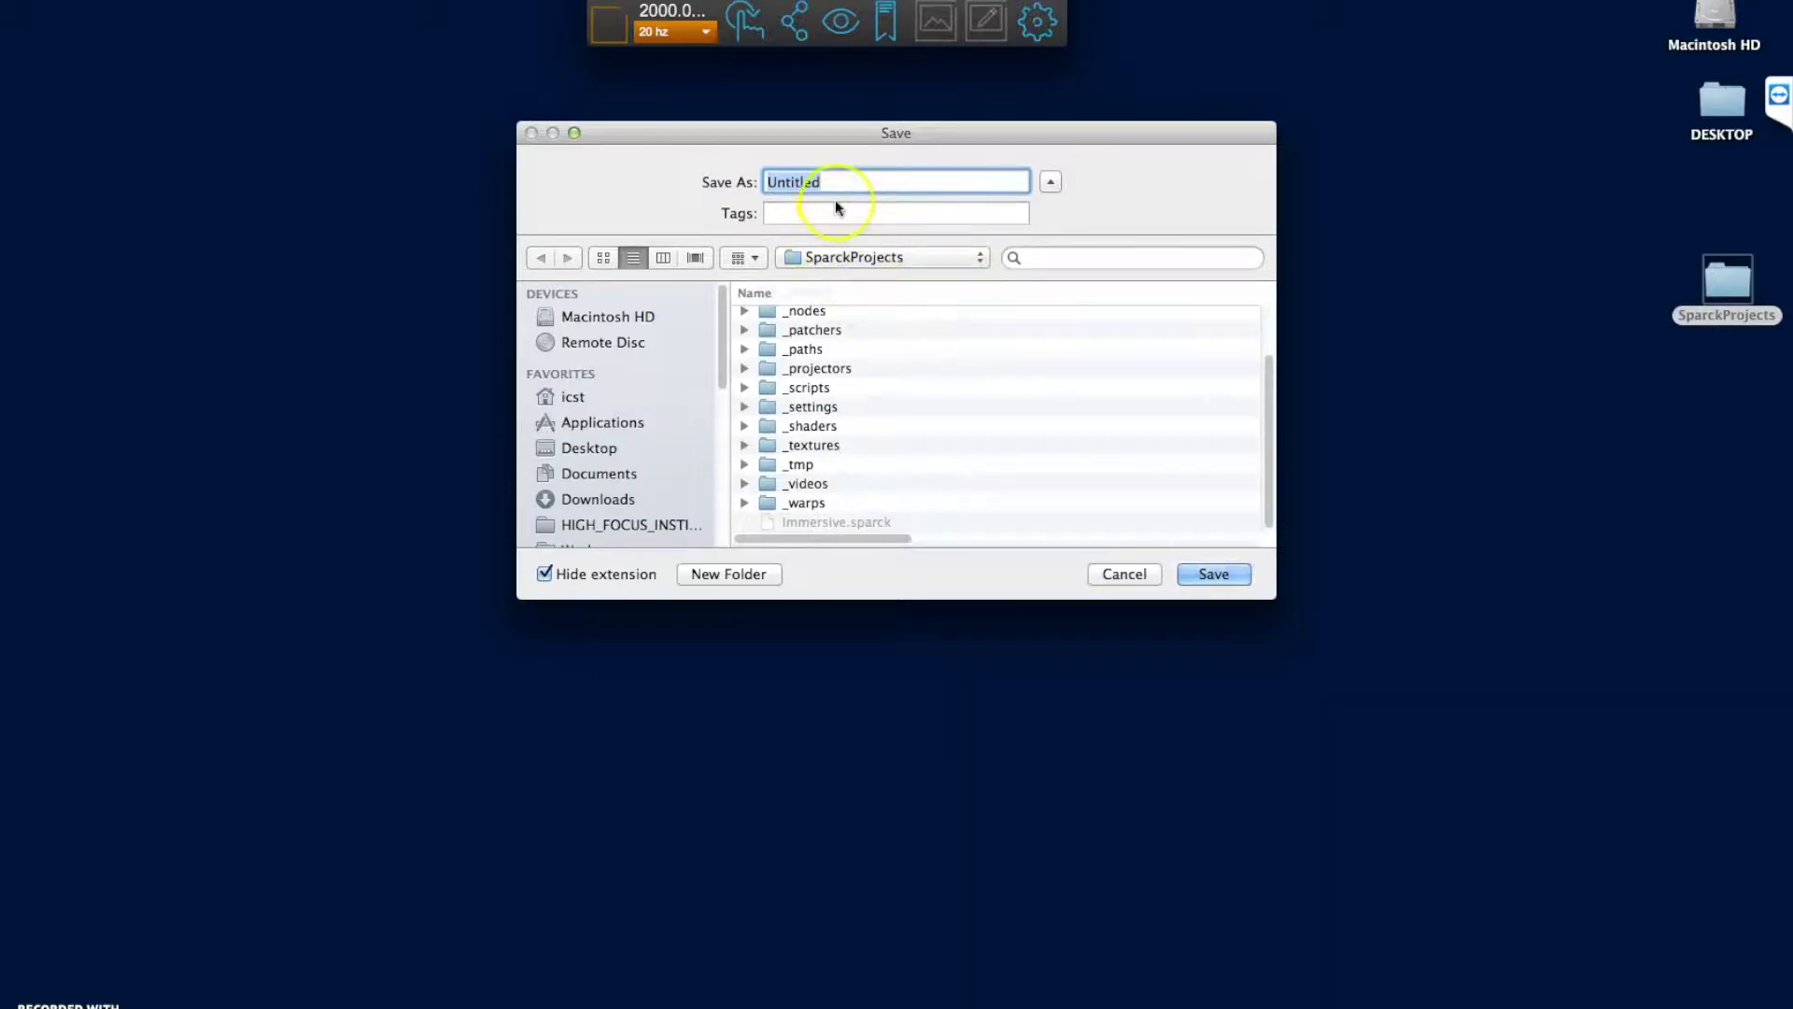
{"action": "type", "text": "Player"}
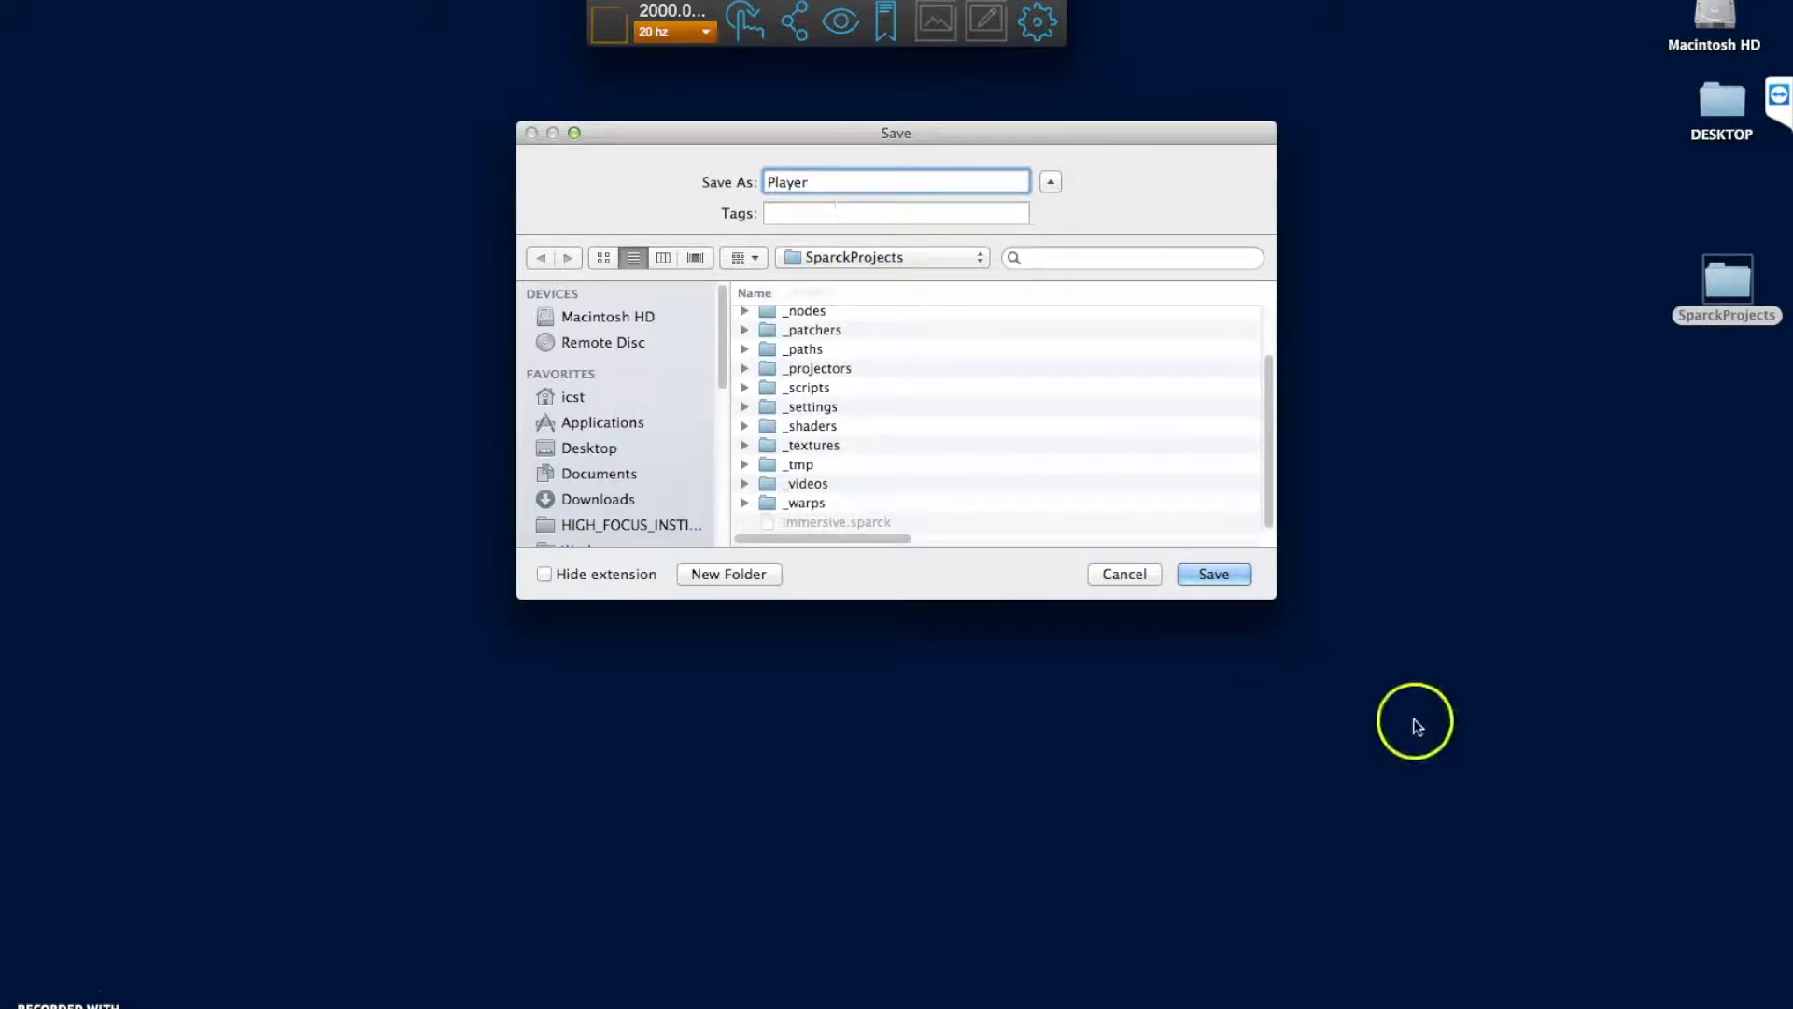
{"action": "left_click", "coordinate": [1231, 573]}
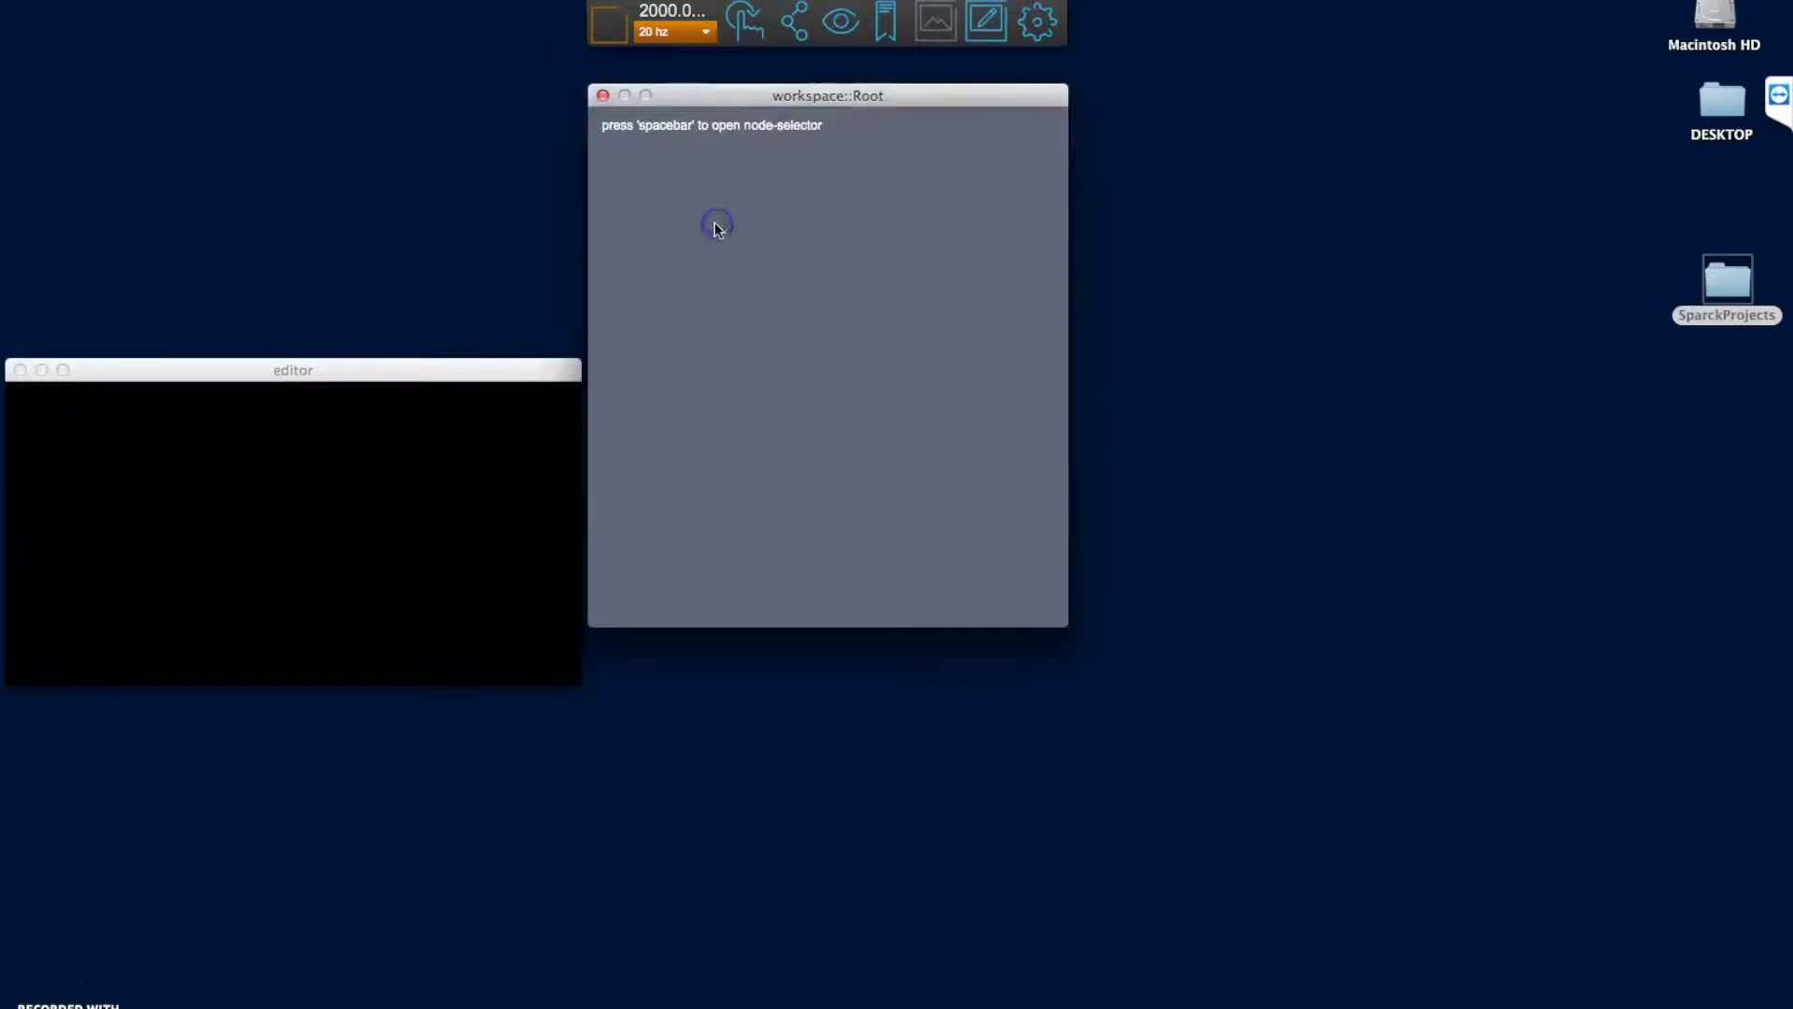
Turn on rendering and add a Utility Output node to the Root workspace.
{"action": "left_click", "coordinate": [608, 22]}
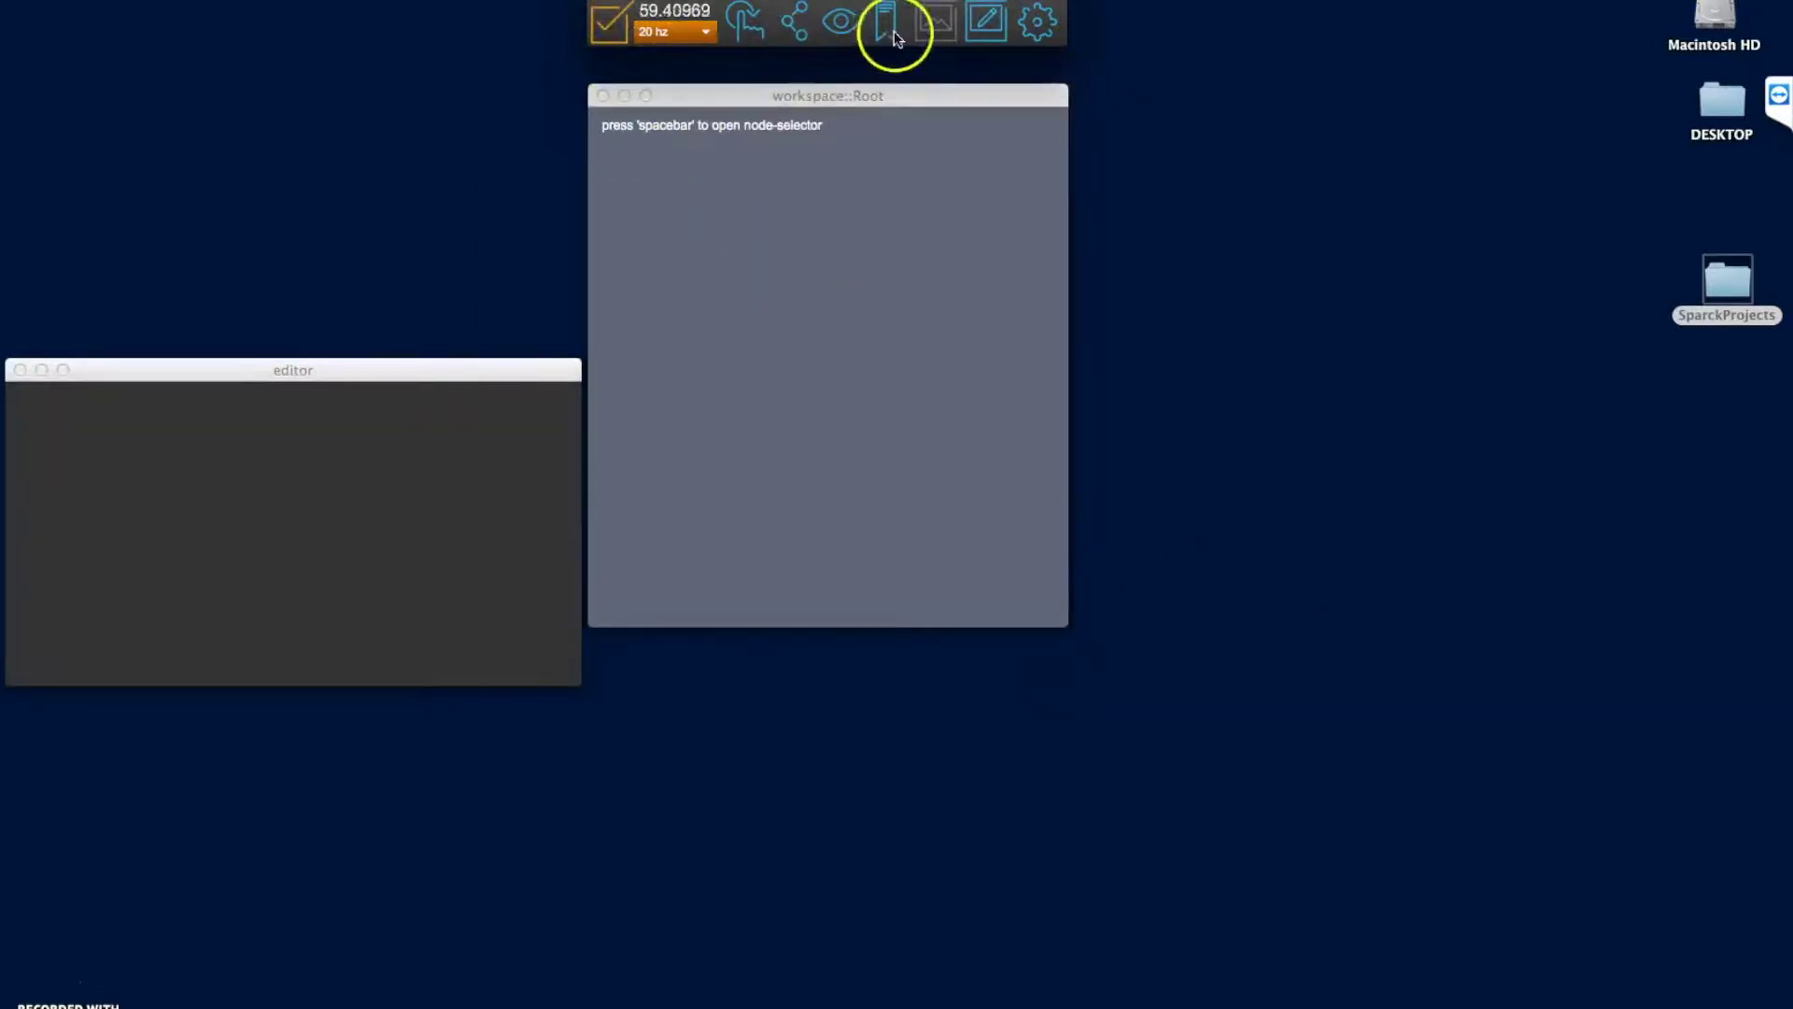
{"action": "left_click", "coordinate": [691, 233]}
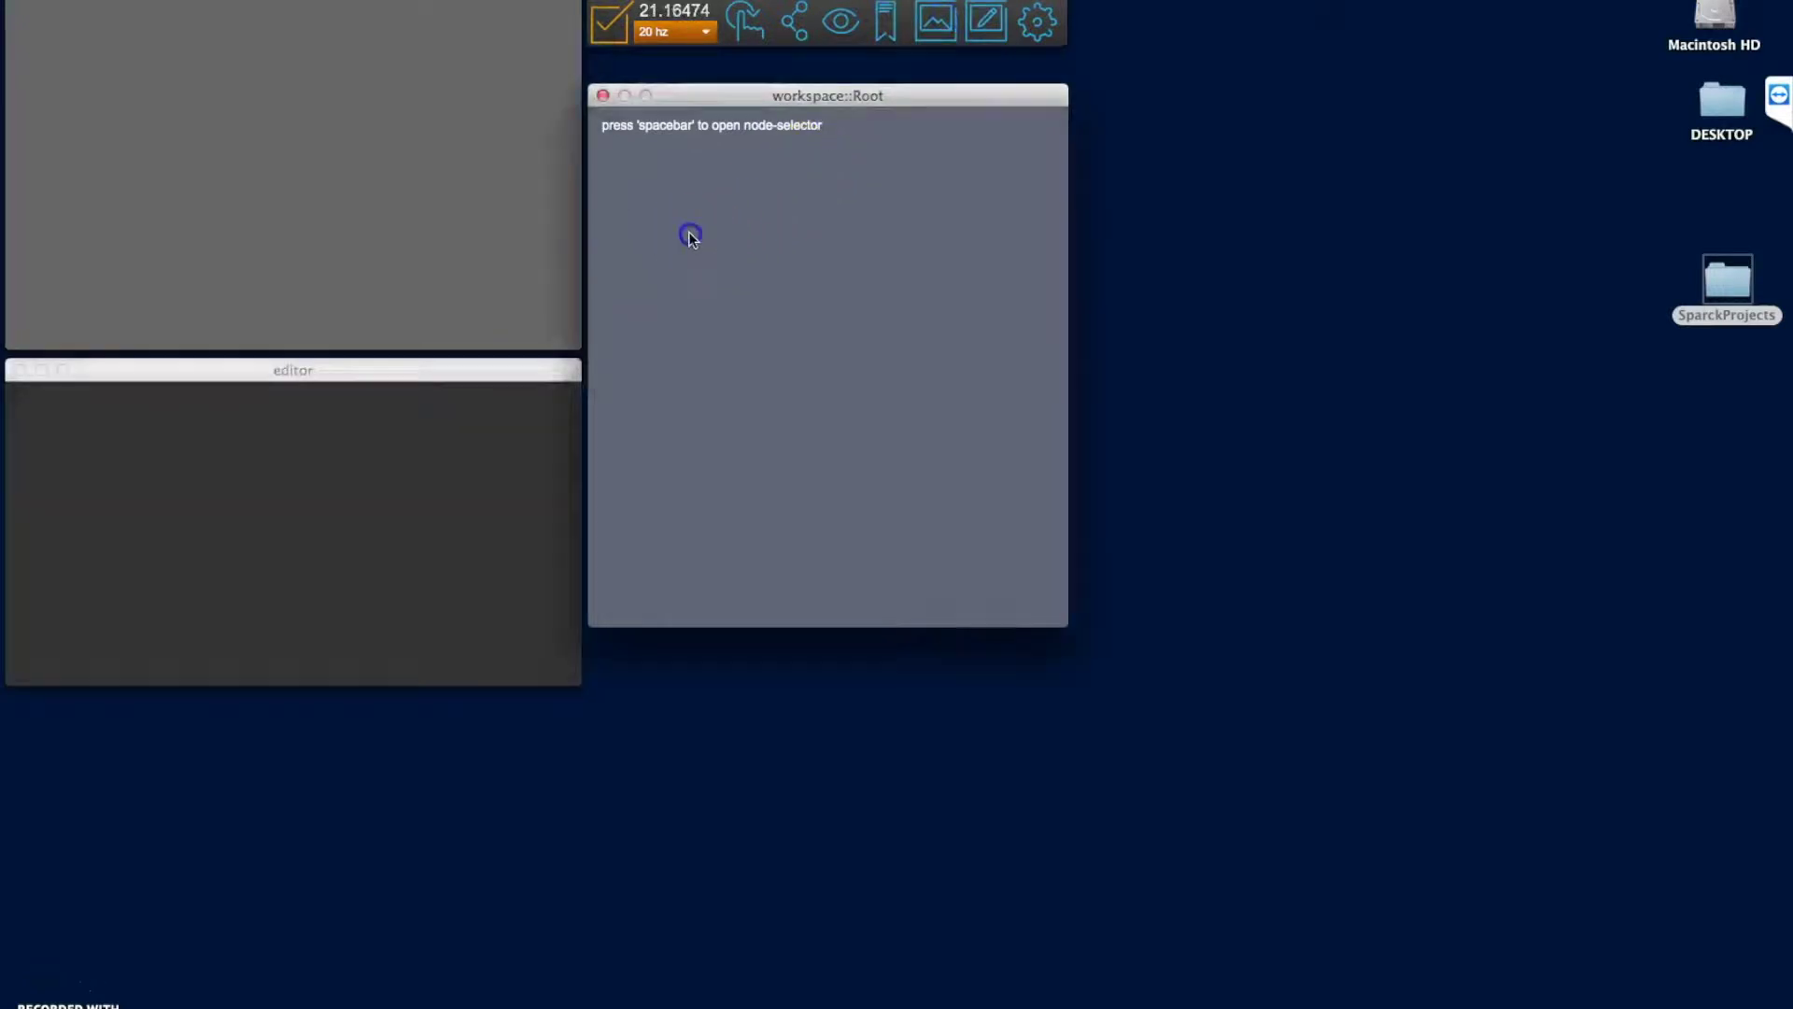
{"action": "key", "text": "space"}
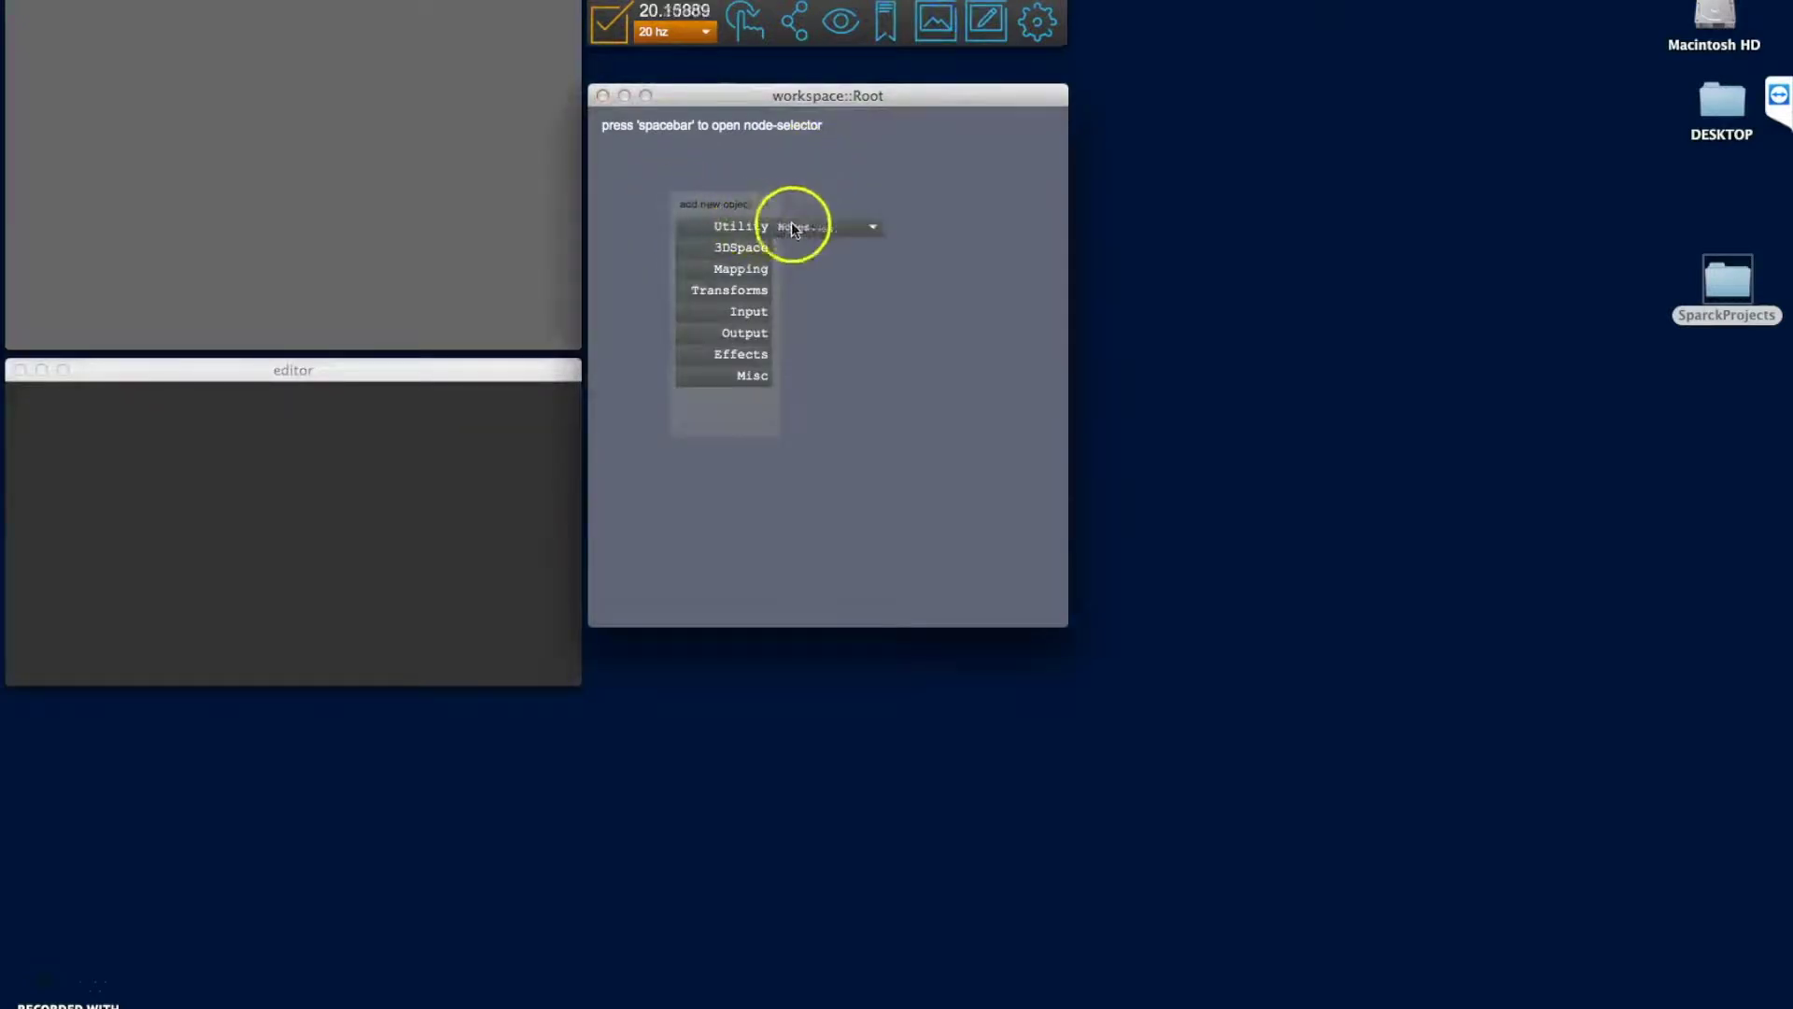
{"action": "left_click", "coordinate": [792, 225]}
{"action": "left_click", "coordinate": [836, 283]}
{"action": "left_click_drag", "start_coordinate": [761, 219], "coordinate": [692, 168]}
Enable the Output node and store its display area spanning display 2 and display 1.
{"action": "left_click", "coordinate": [614, 165]}
{"action": "left_click", "coordinate": [641, 213]}
{"action": "left_click", "coordinate": [545, 204]}
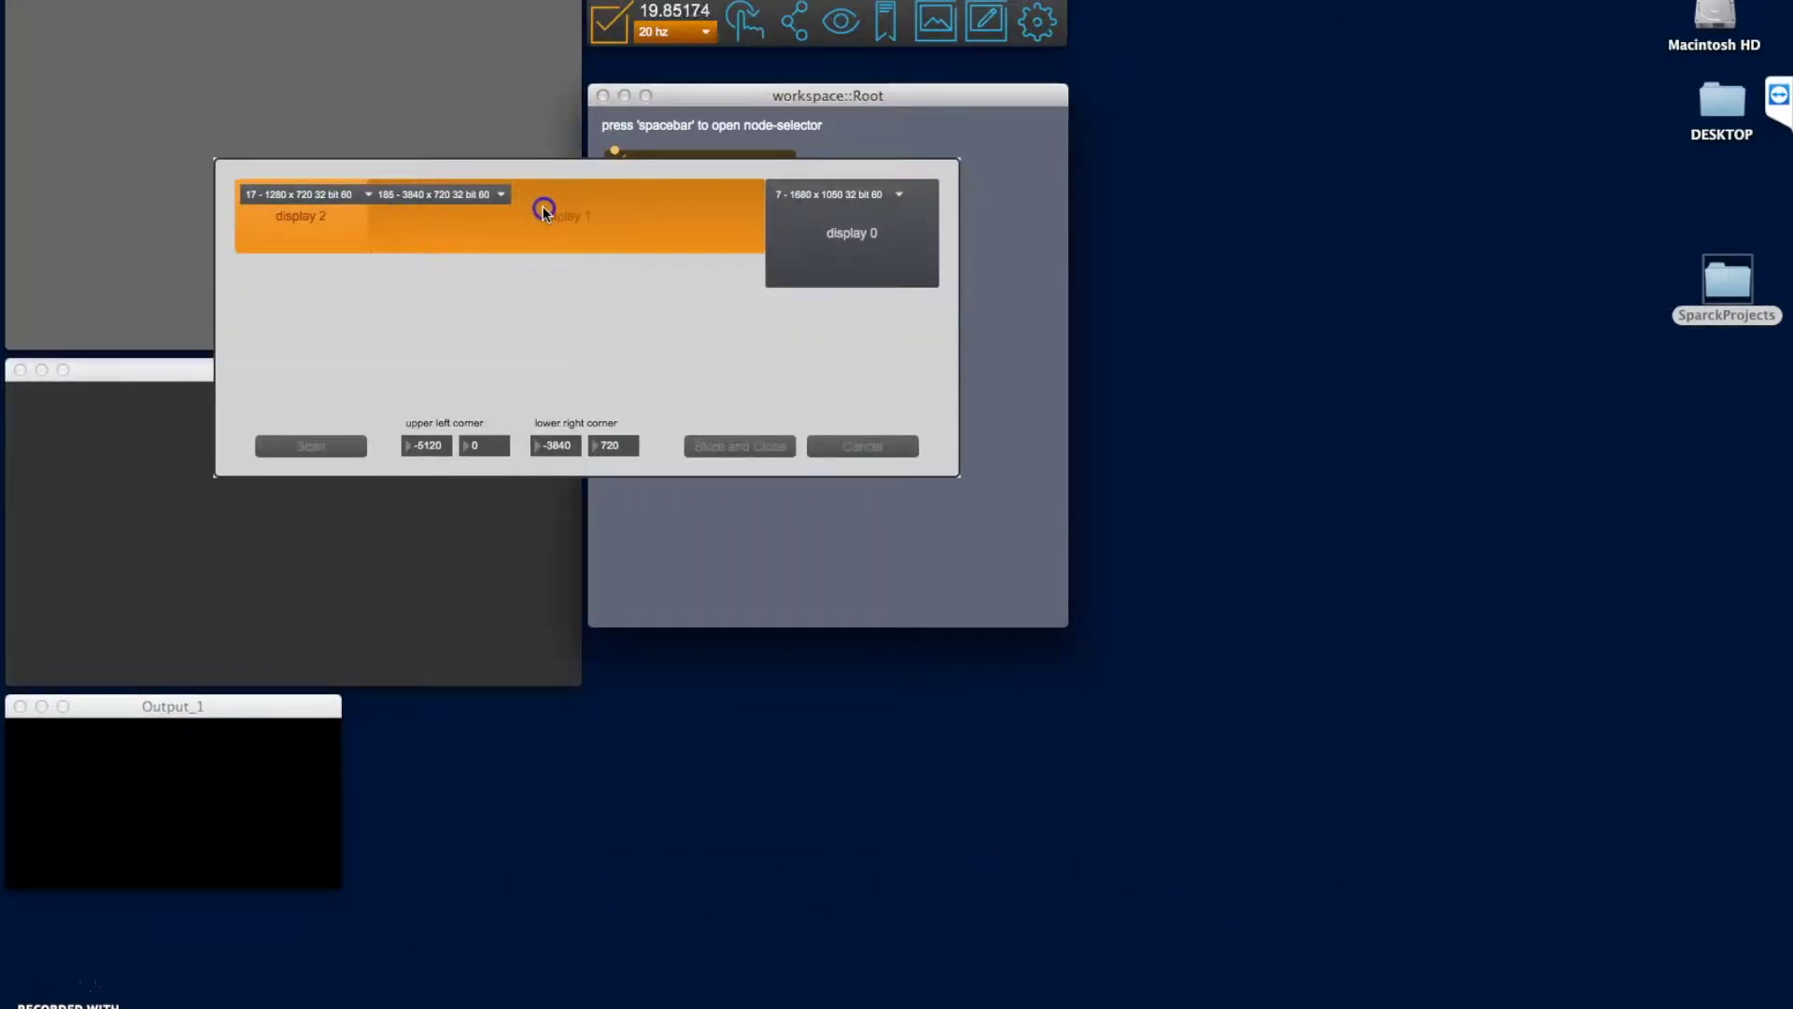
{"action": "left_click", "coordinate": [746, 444]}
Slice the Output node into 4 columns.
{"action": "left_click", "coordinate": [770, 193]}
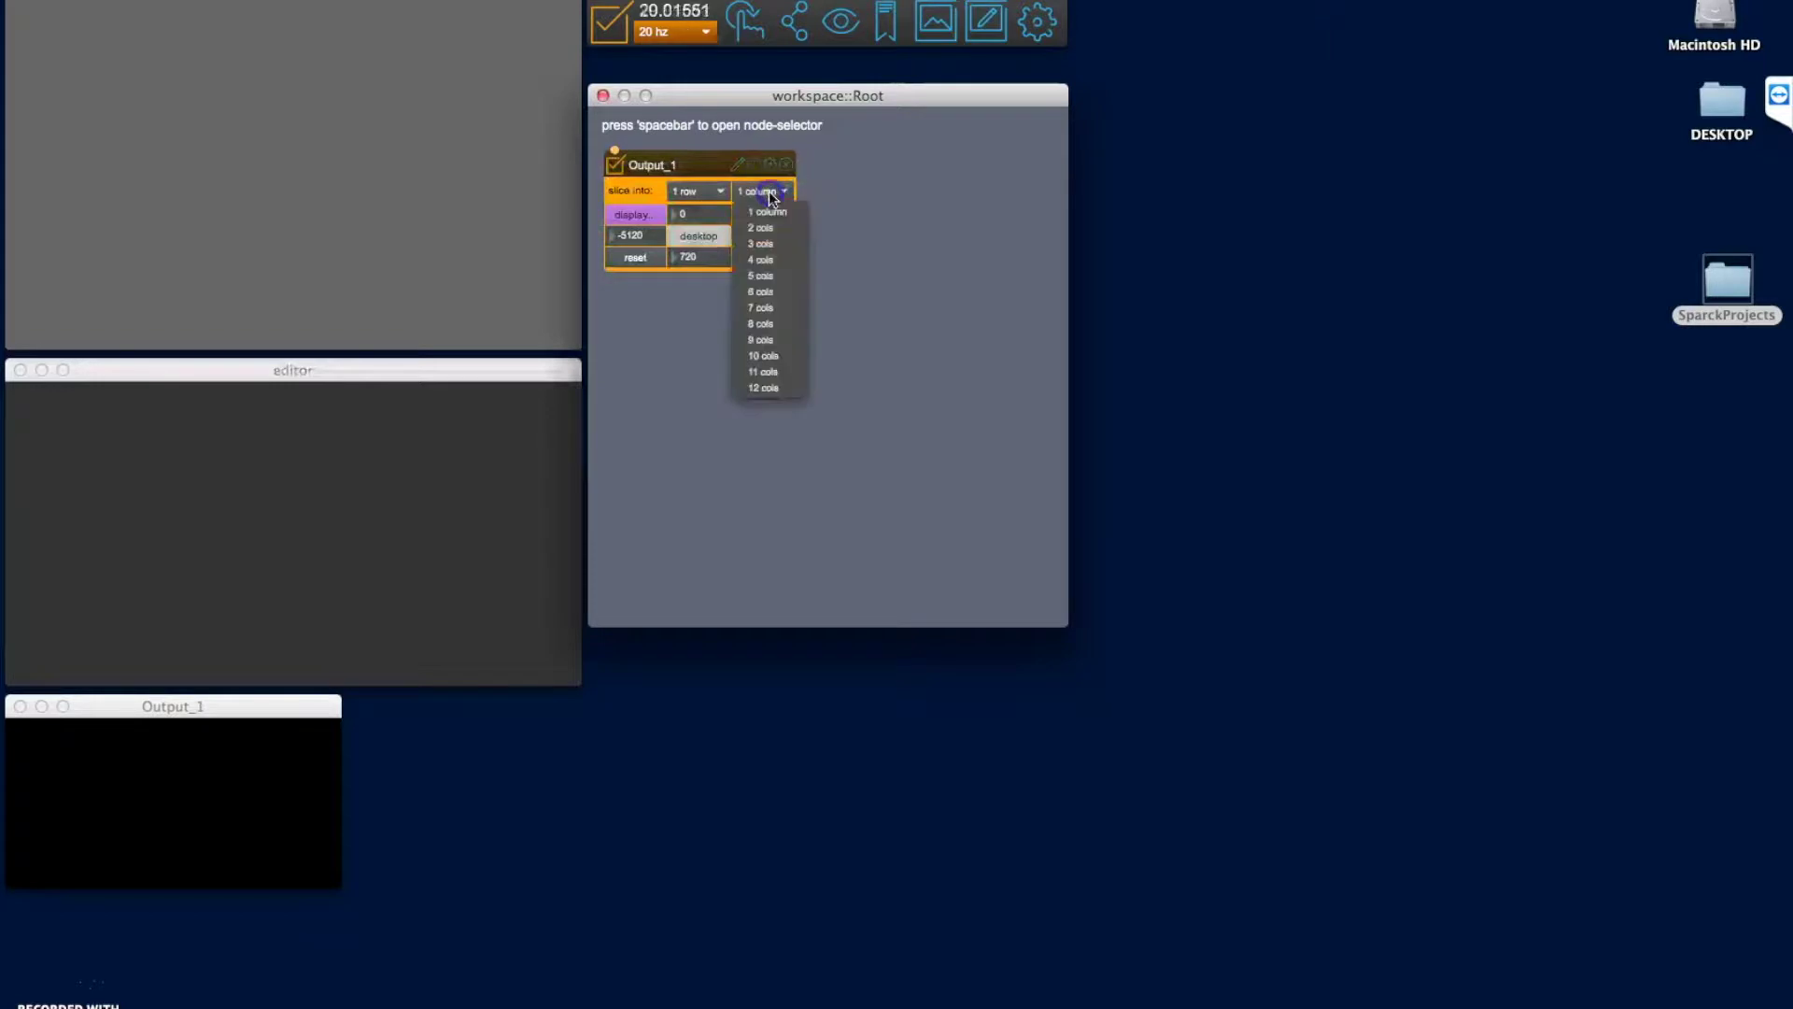
{"action": "left_click", "coordinate": [763, 260]}
{"action": "left_click", "coordinate": [692, 167]}
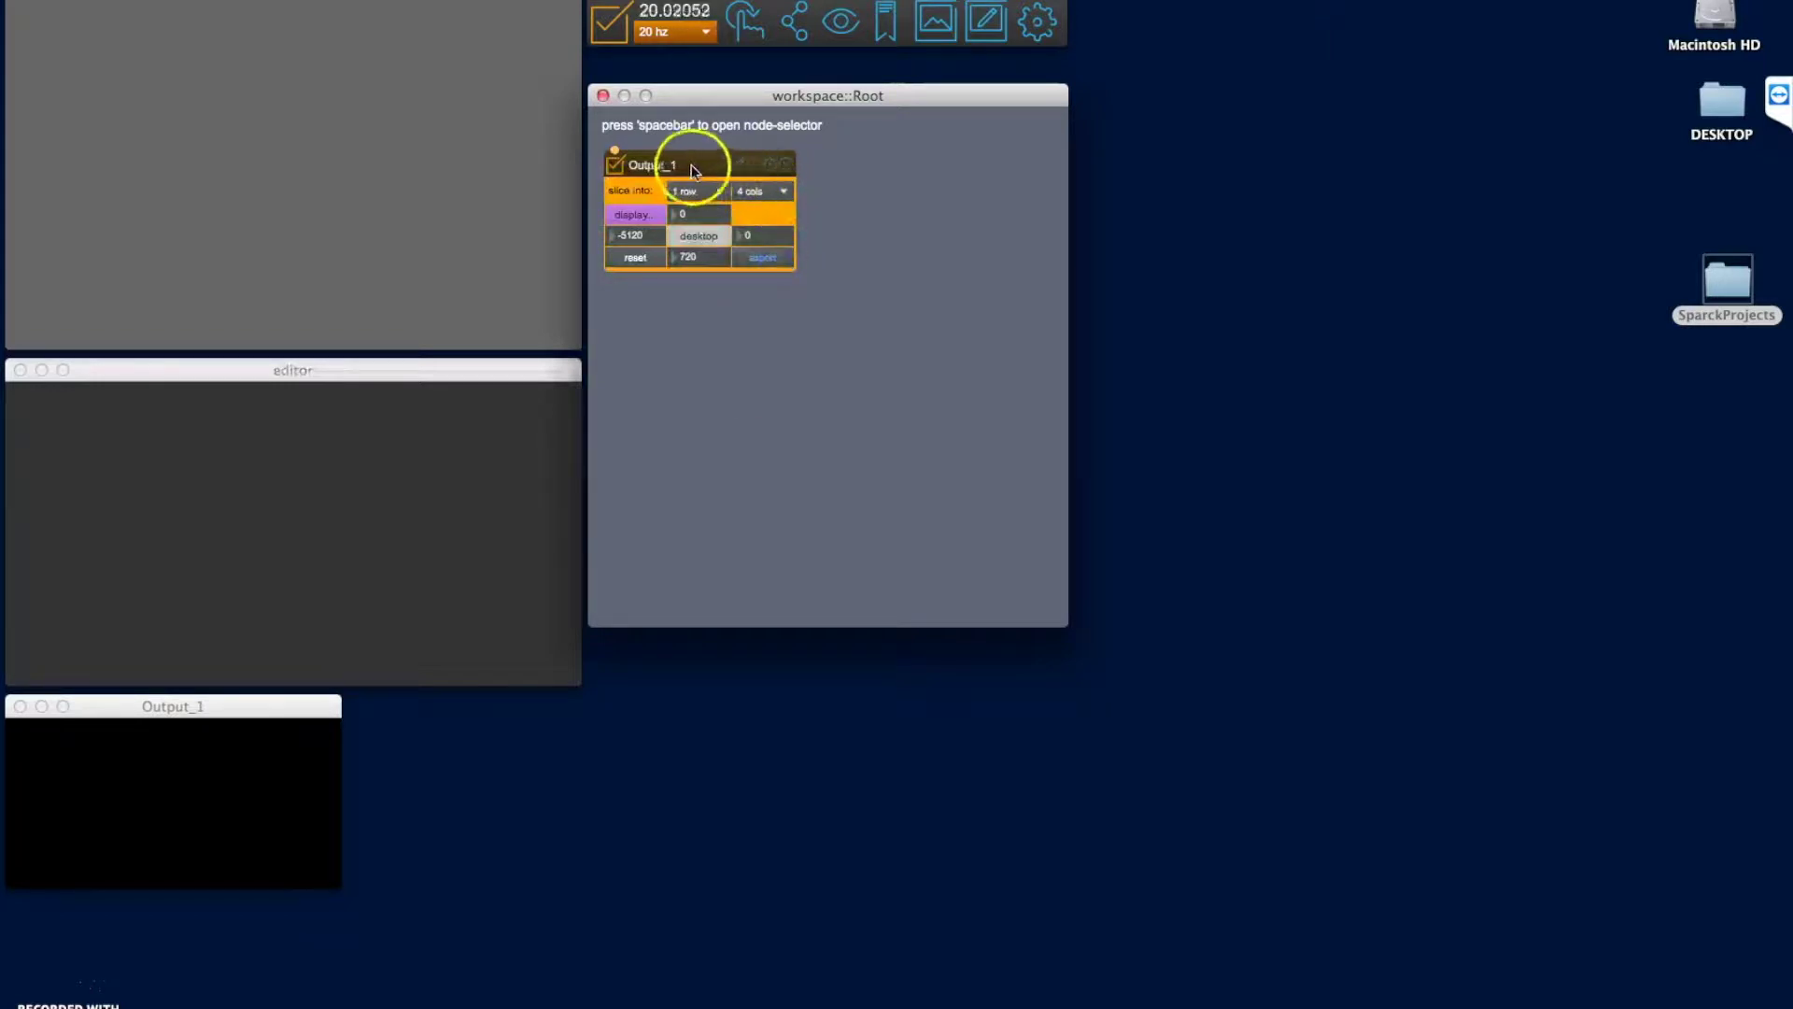
Add a 3DSpace Grid node, enable it, and place it below the Output node.
{"action": "key", "text": "space"}
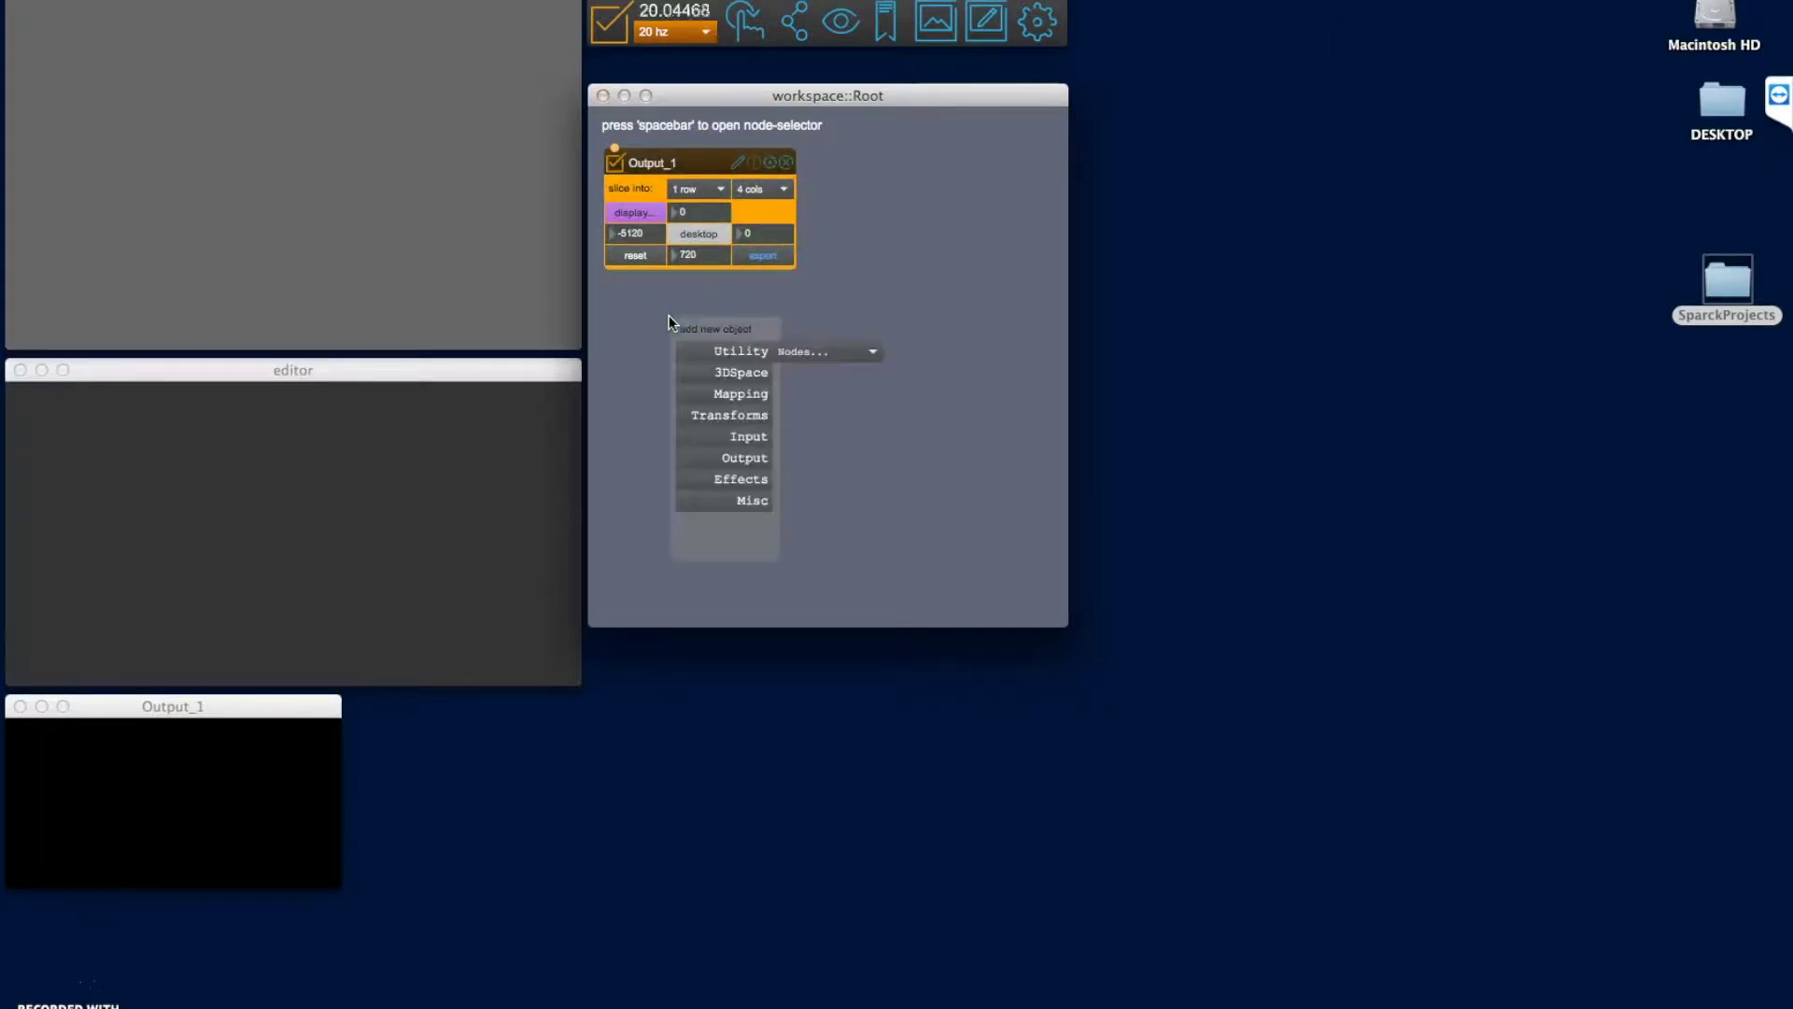
{"action": "left_click", "coordinate": [748, 371]}
{"action": "left_click", "coordinate": [788, 373]}
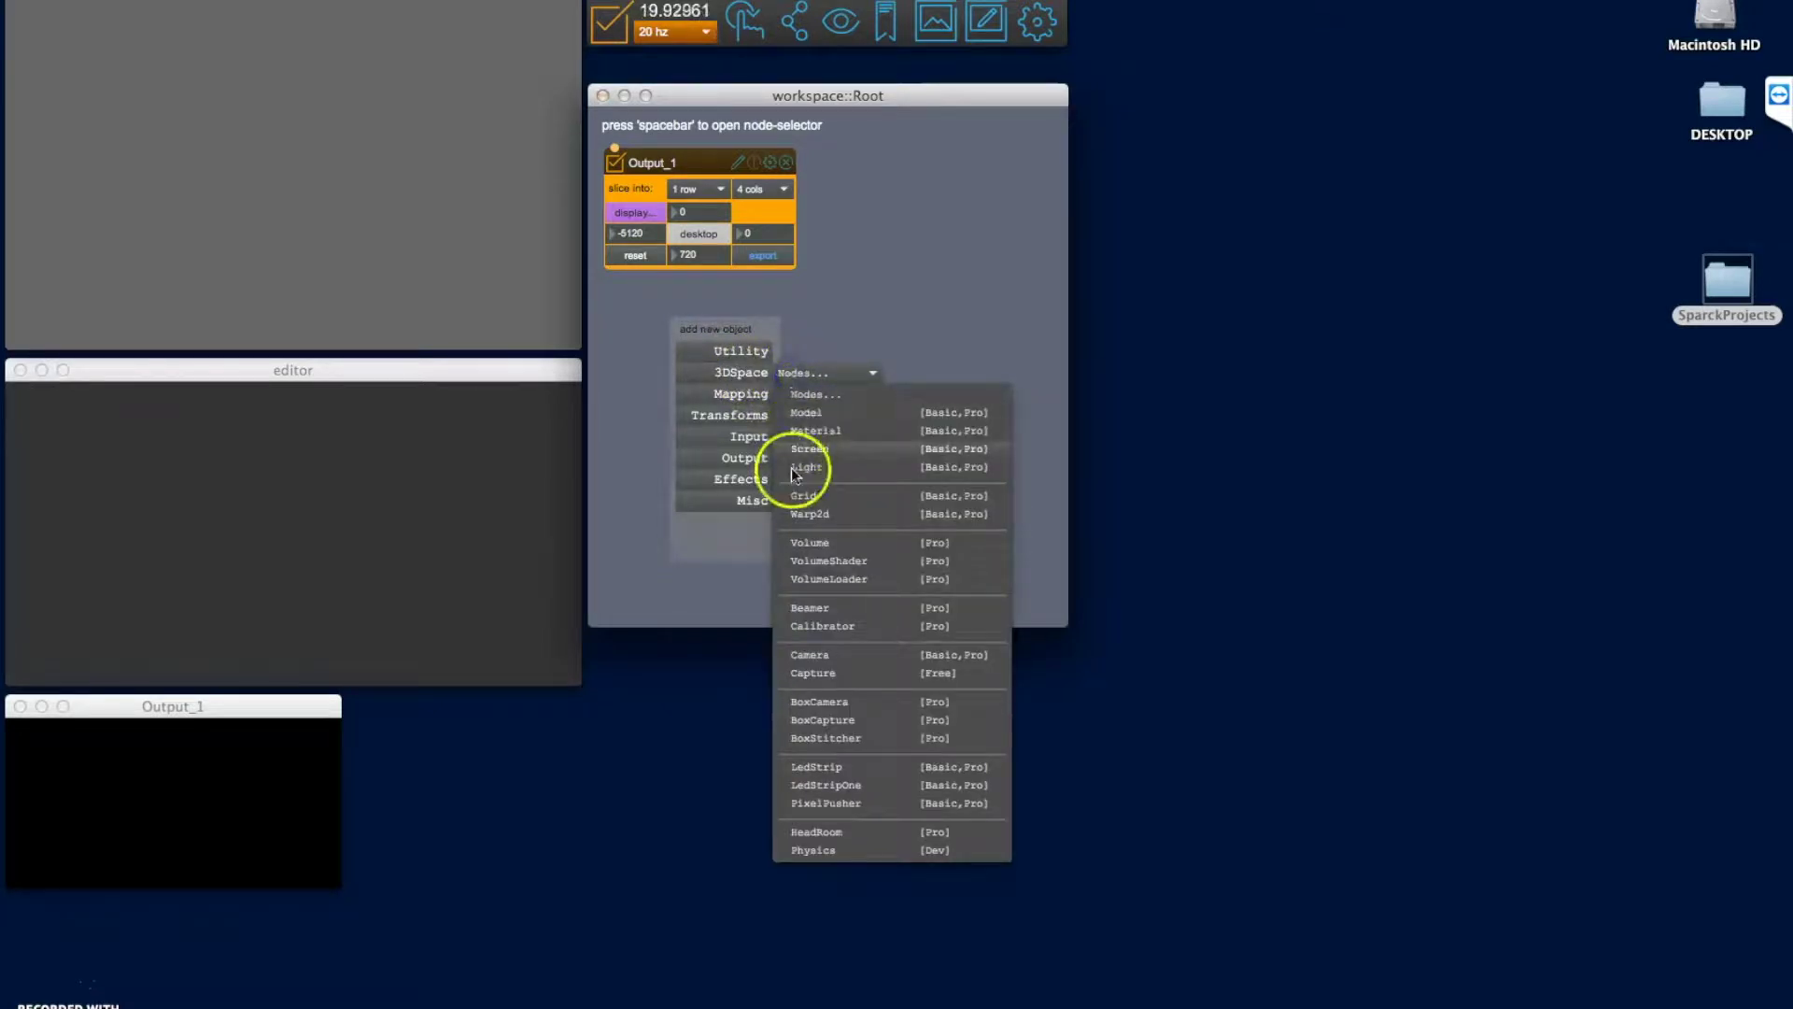
{"action": "left_click", "coordinate": [803, 495]}
{"action": "left_click", "coordinate": [679, 335]}
{"action": "left_click_drag", "start_coordinate": [756, 337], "coordinate": [745, 332]}
{"action": "left_click", "coordinate": [311, 212]}
{"action": "left_click_drag", "start_coordinate": [299, 232], "coordinate": [271, 182]}
{"action": "left_click", "coordinate": [815, 333]}
{"action": "left_click_drag", "start_coordinate": [721, 324], "coordinate": [673, 307]}
Widen the Root workspace window and add a Utility subnode beside the Output node.
{"action": "left_click_drag", "start_coordinate": [1067, 297], "coordinate": [1627, 296]}
{"action": "left_click", "coordinate": [1202, 272]}
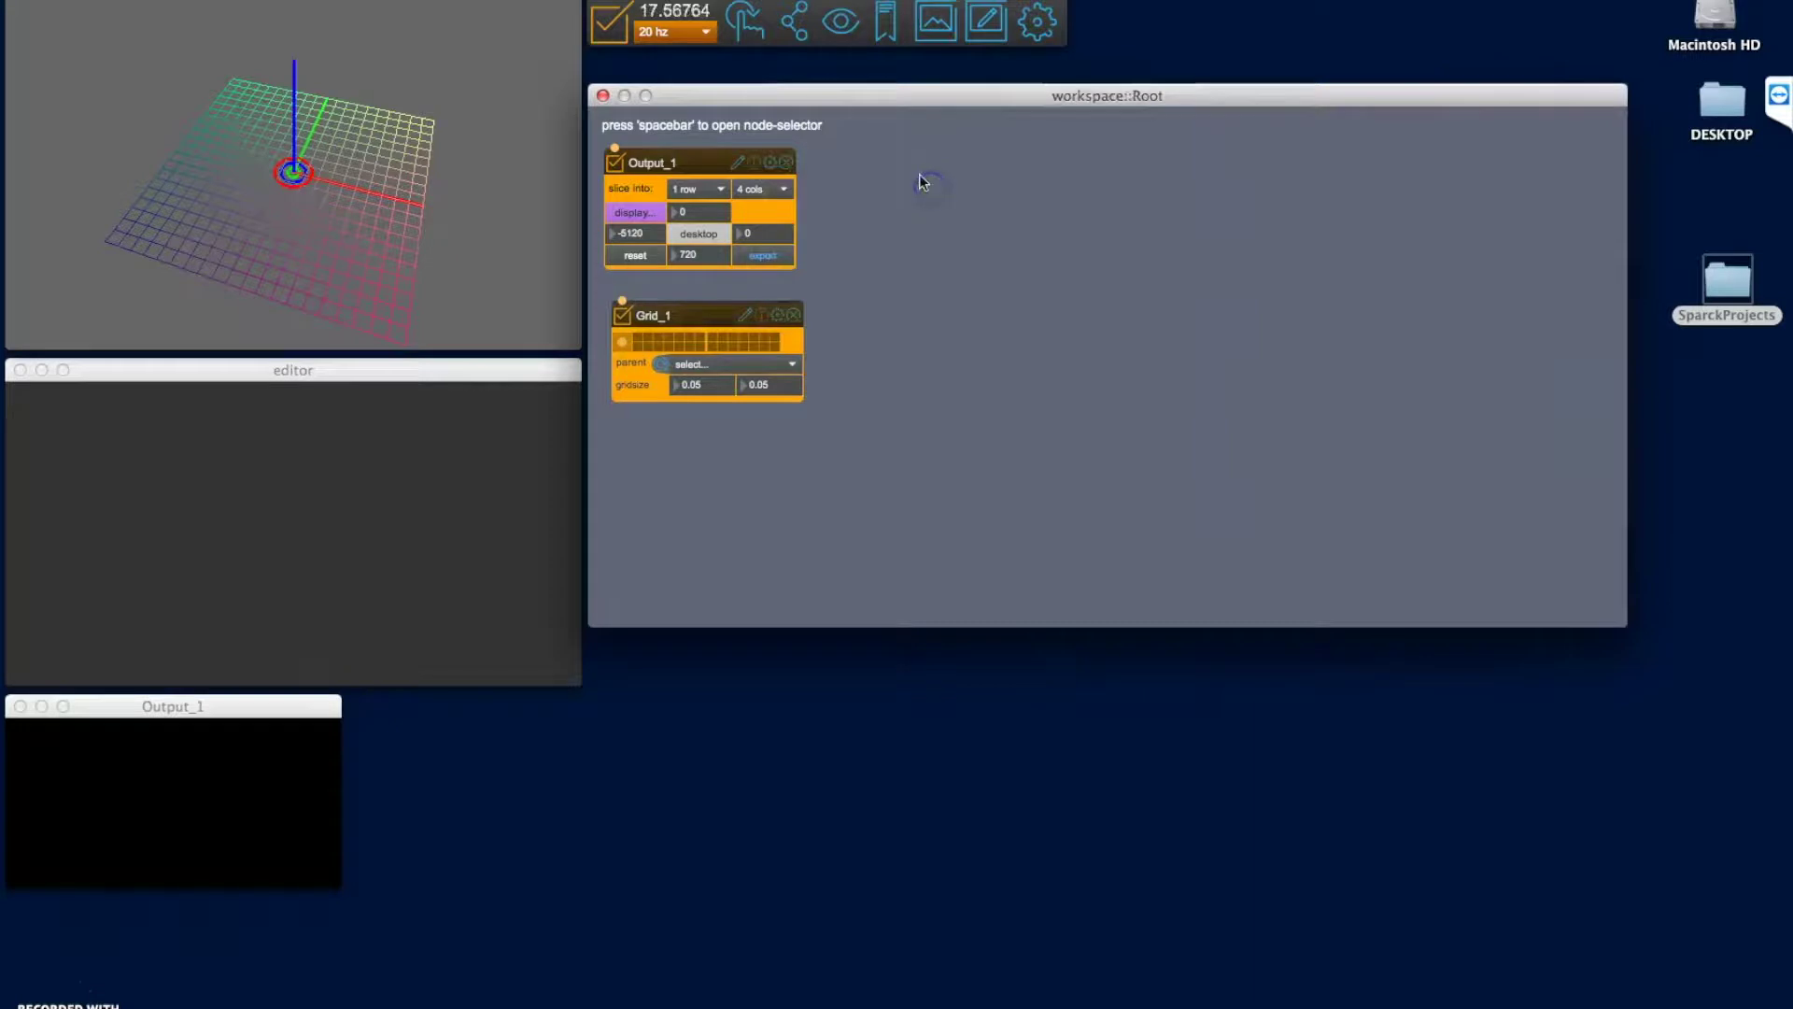
{"action": "key", "text": "space"}
{"action": "left_click", "coordinate": [939, 206]}
{"action": "left_click", "coordinate": [962, 222]}
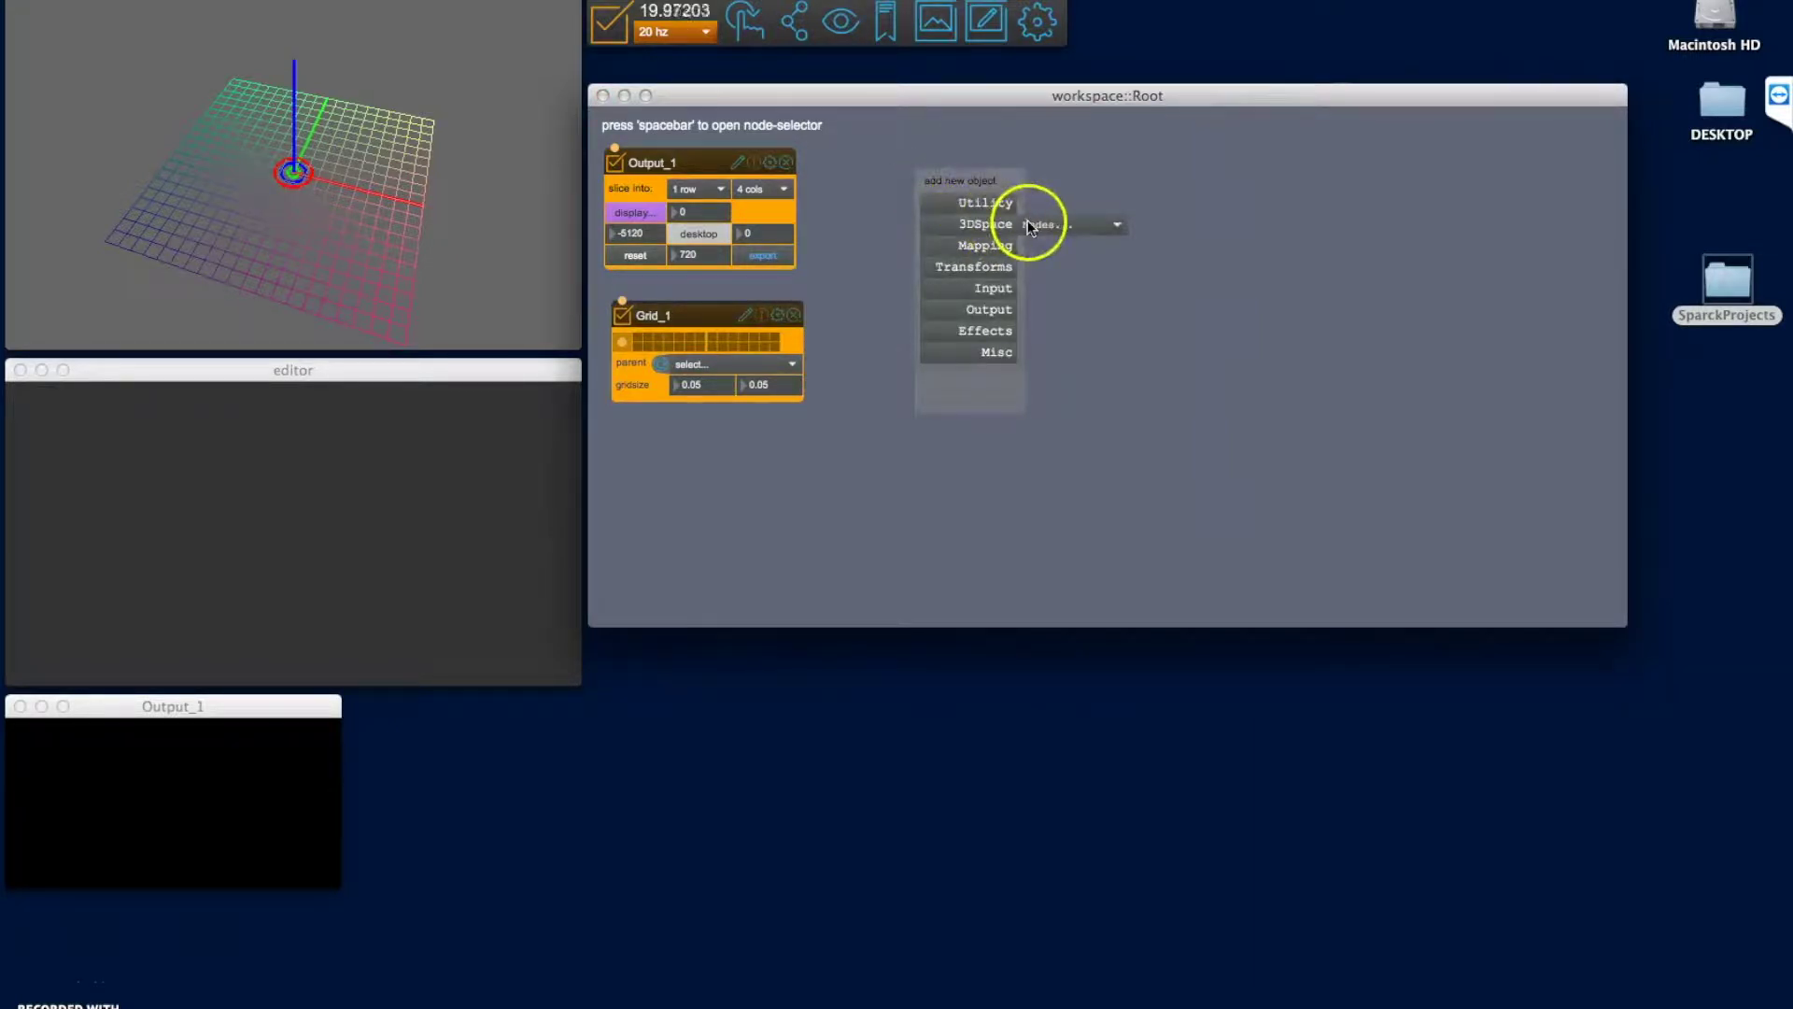
{"action": "left_click", "coordinate": [1061, 225]}
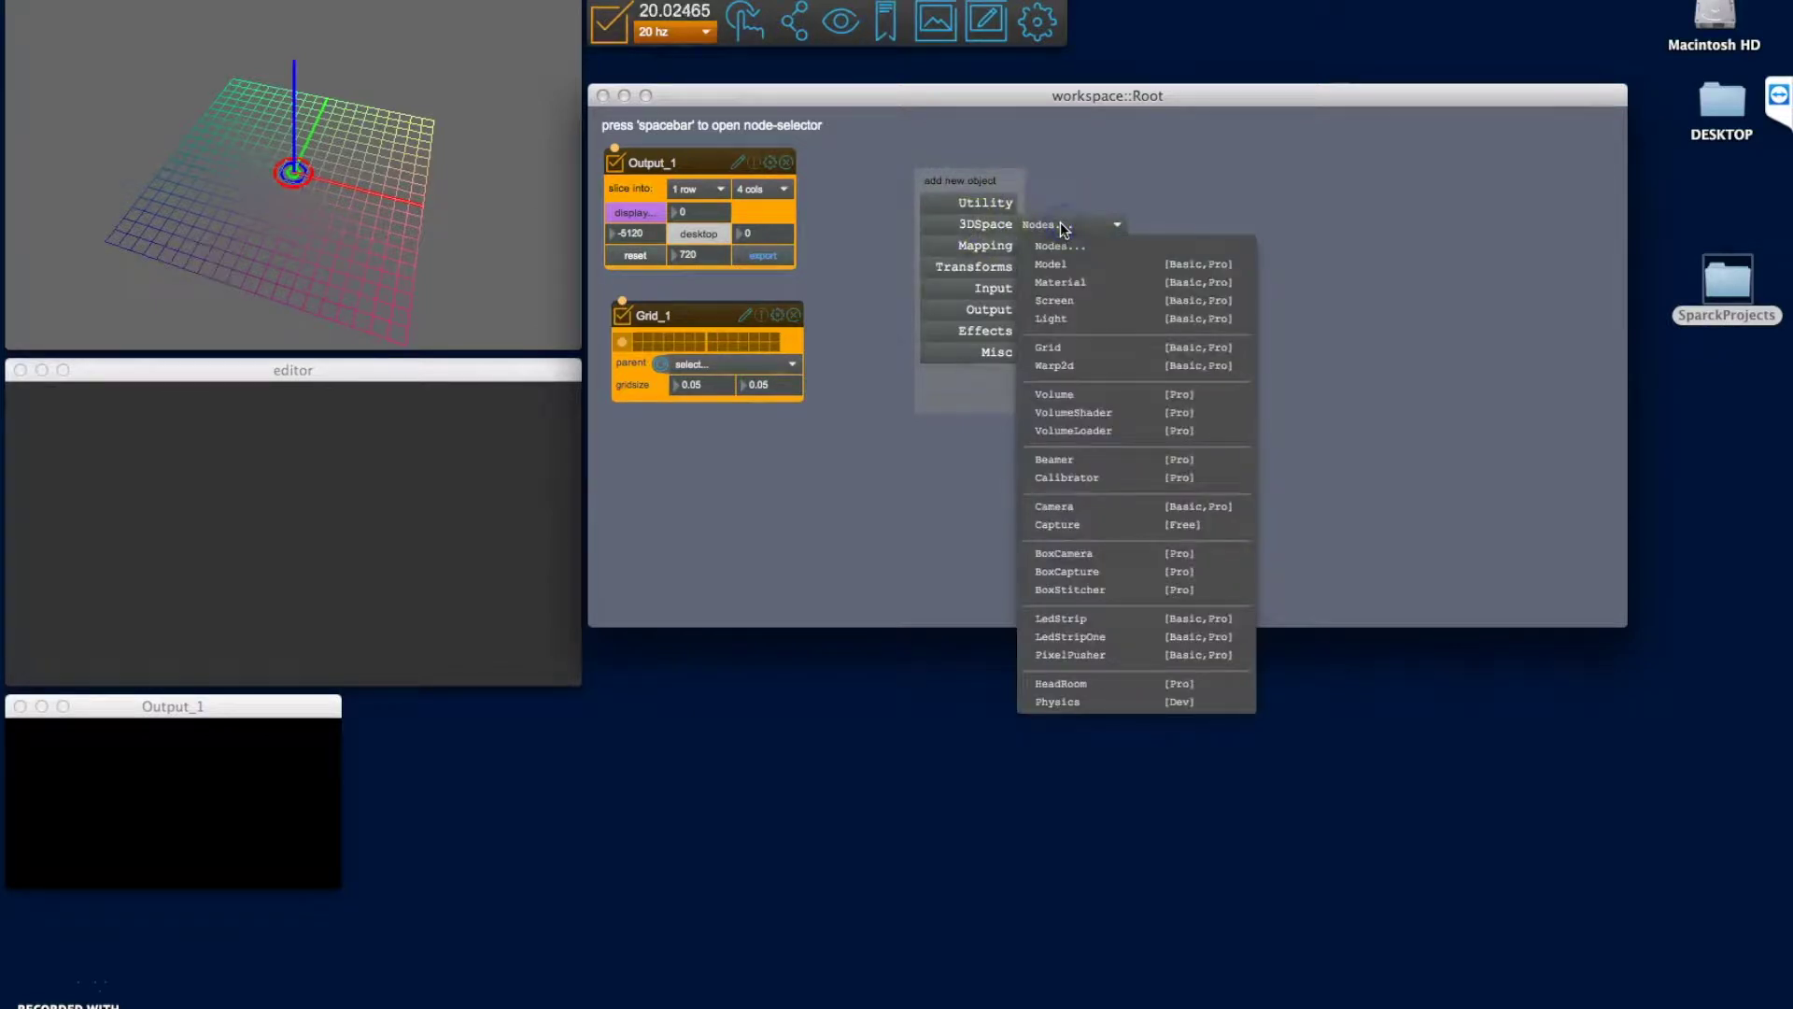
{"action": "left_click", "coordinate": [984, 202]}
{"action": "left_click", "coordinate": [1042, 201]}
{"action": "left_click", "coordinate": [1060, 308]}
{"action": "left_click_drag", "start_coordinate": [1044, 204], "coordinate": [945, 177]}
Open the subnode's own workspace, then reposition and enlarge its window over the Root workspace.
{"action": "left_click", "coordinate": [898, 173]}
{"action": "left_click", "coordinate": [970, 178]}
{"action": "left_click", "coordinate": [1016, 183]}
{"action": "left_click", "coordinate": [1029, 172]}
{"action": "left_click_drag", "start_coordinate": [822, 100], "coordinate": [1025, 144]}
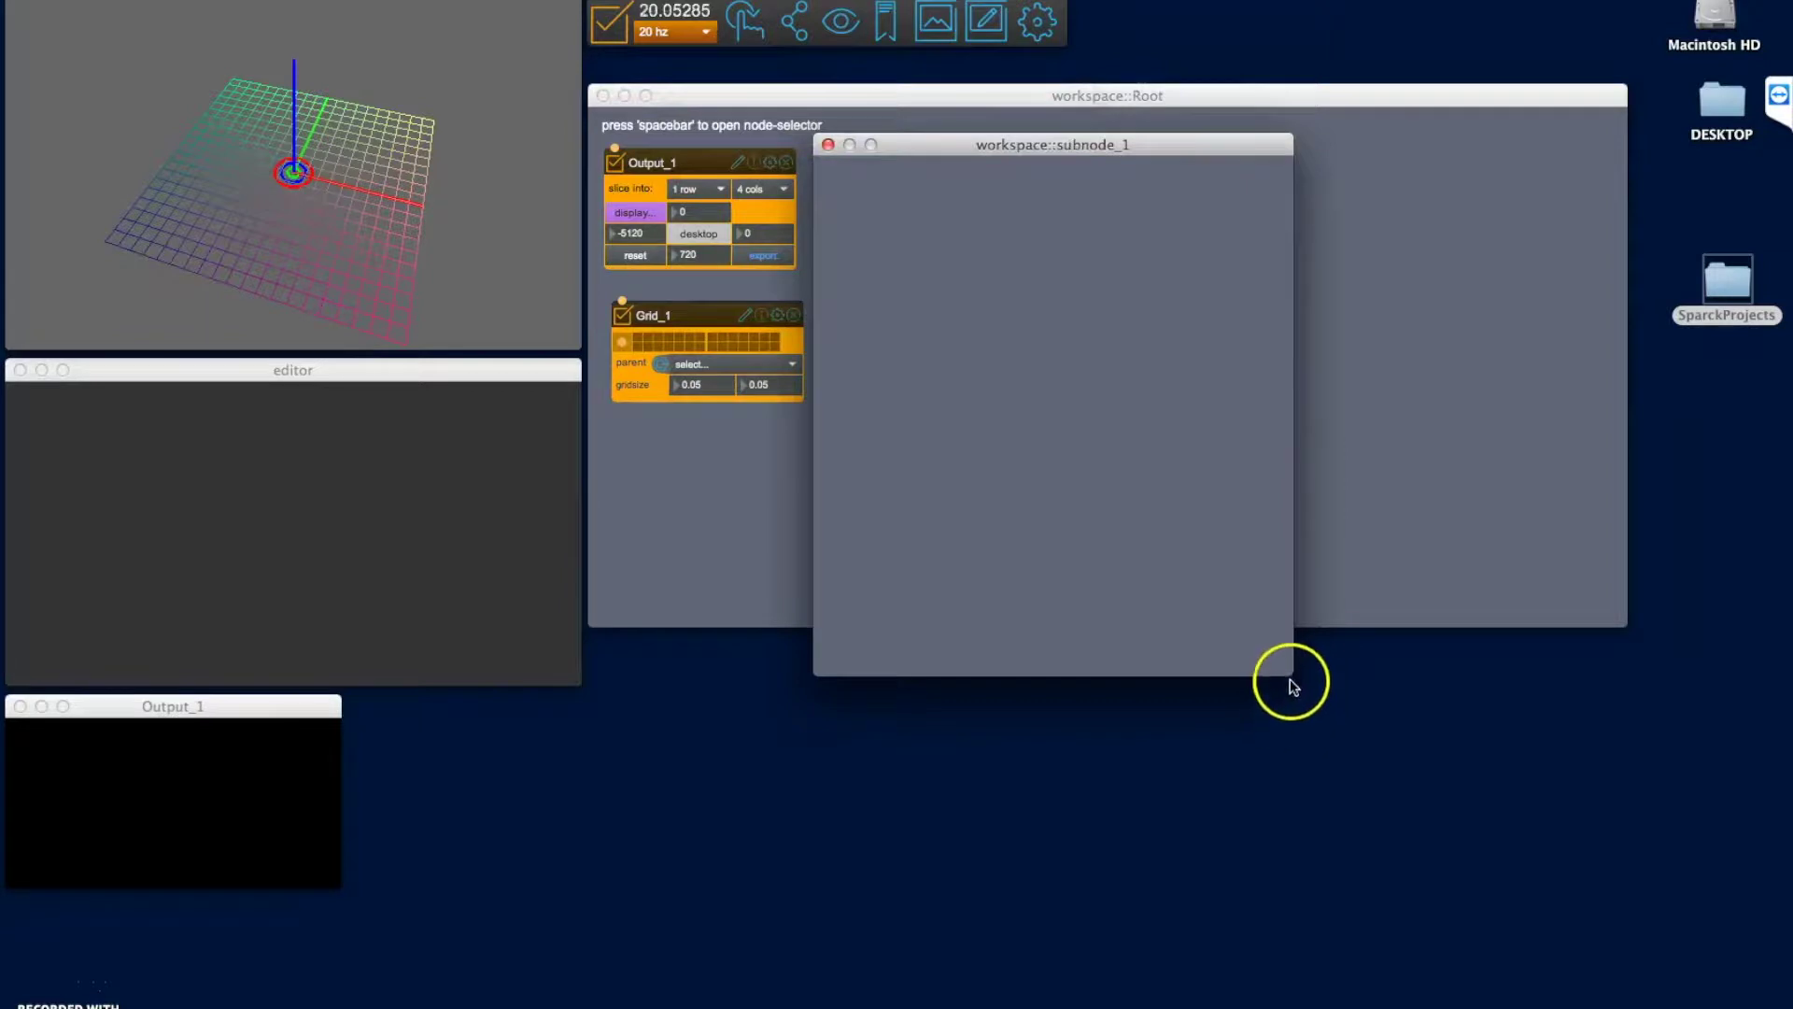
{"action": "left_click_drag", "start_coordinate": [1300, 678], "coordinate": [1614, 718]}
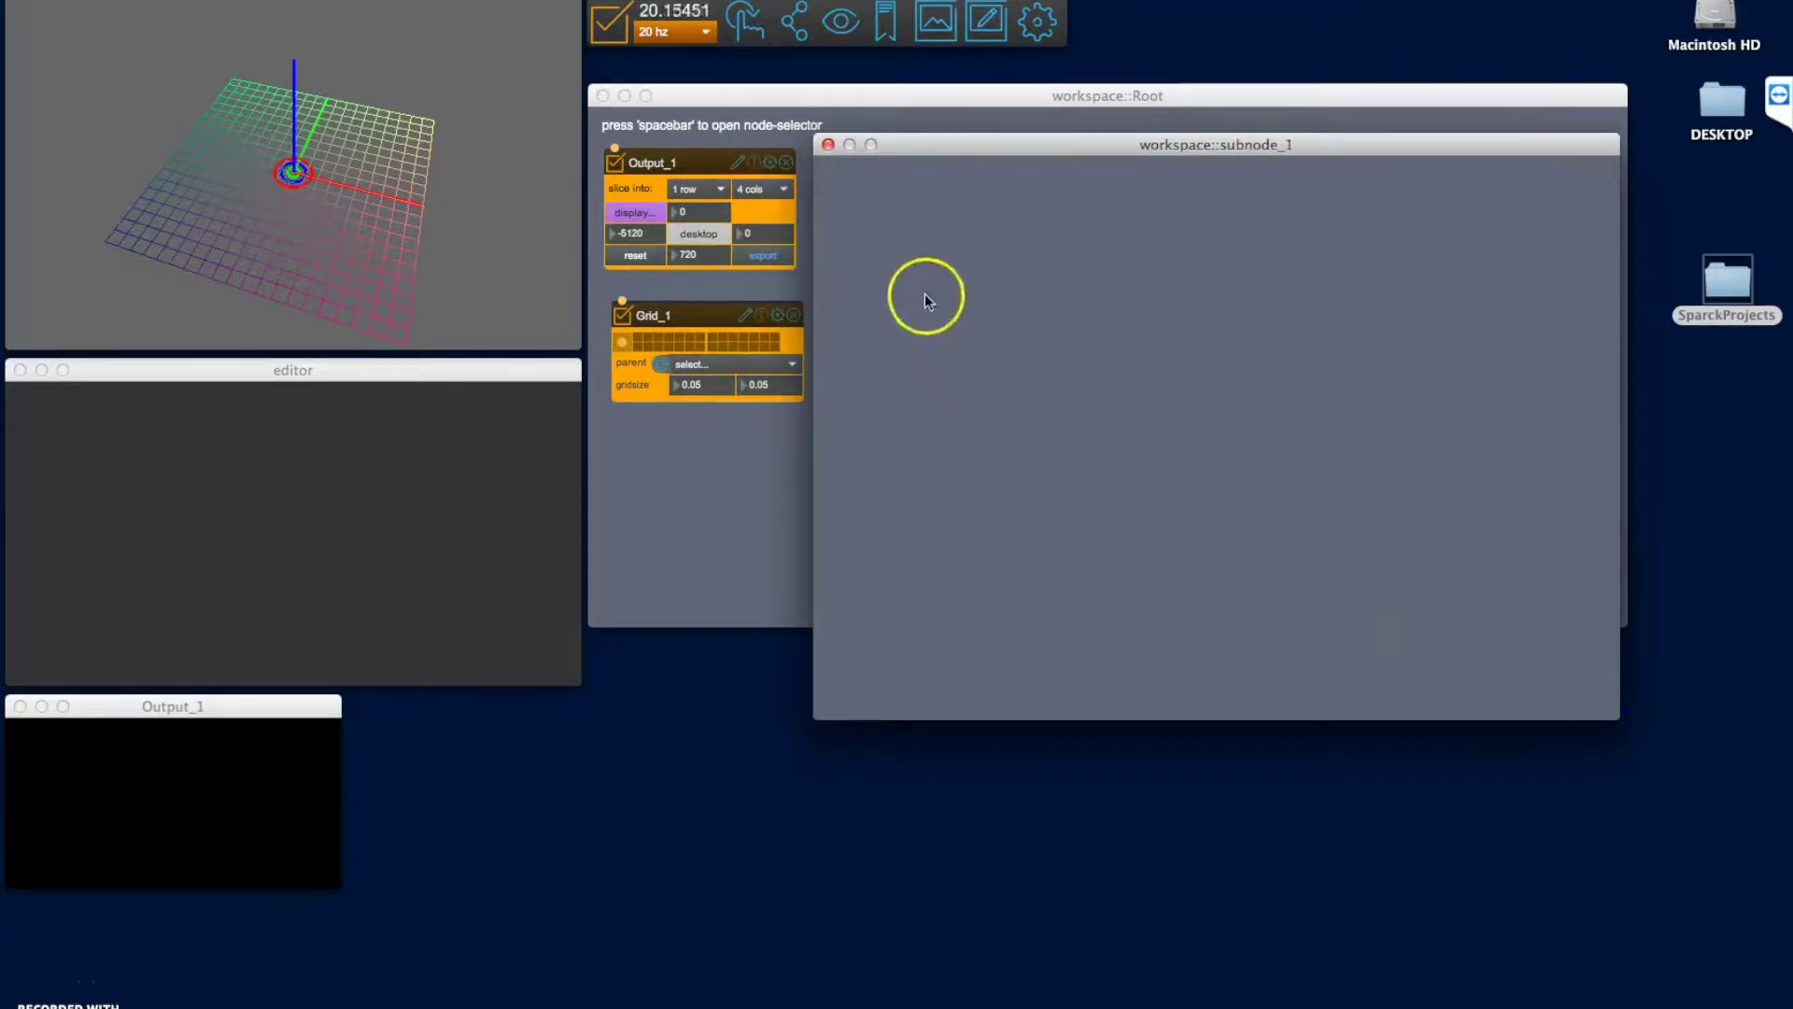
{"action": "left_click_drag", "start_coordinate": [987, 147], "coordinate": [959, 146]}
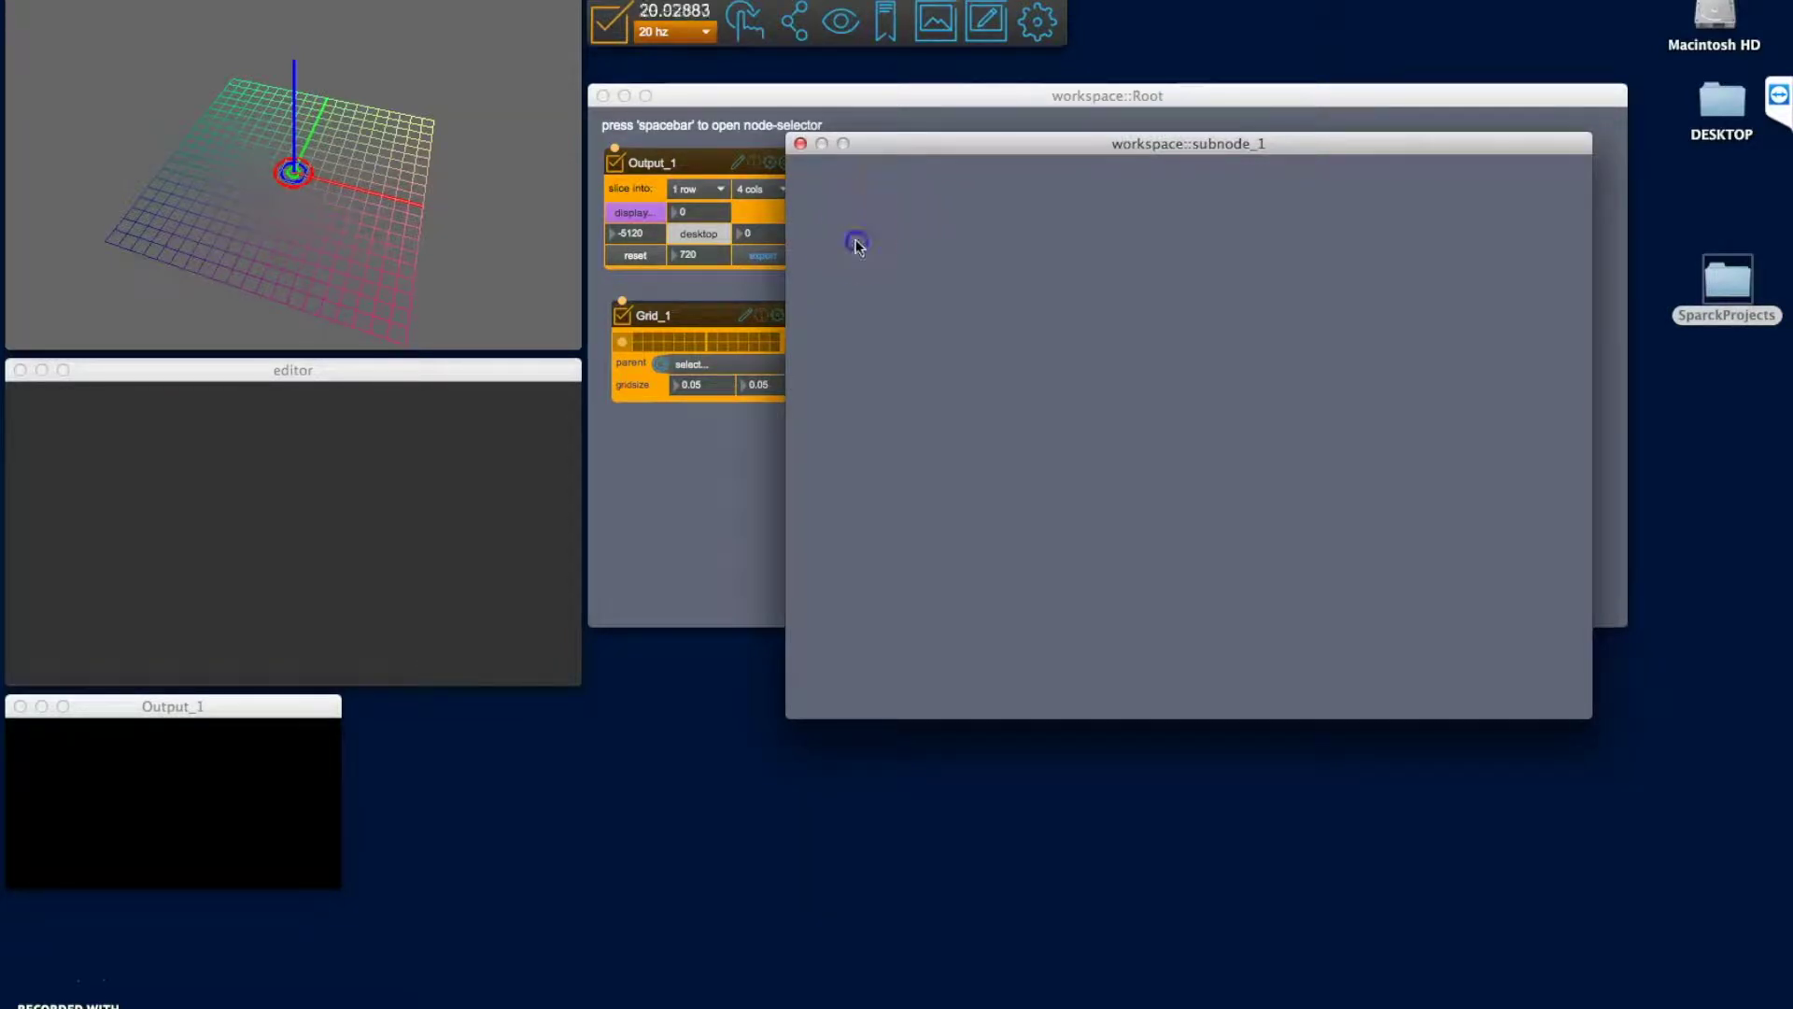
Add a 3DSpace Beamer node inside the subnode and load the Beamer01.xml calibration into it.
{"action": "key", "text": "space"}
{"action": "left_click", "coordinate": [976, 297]}
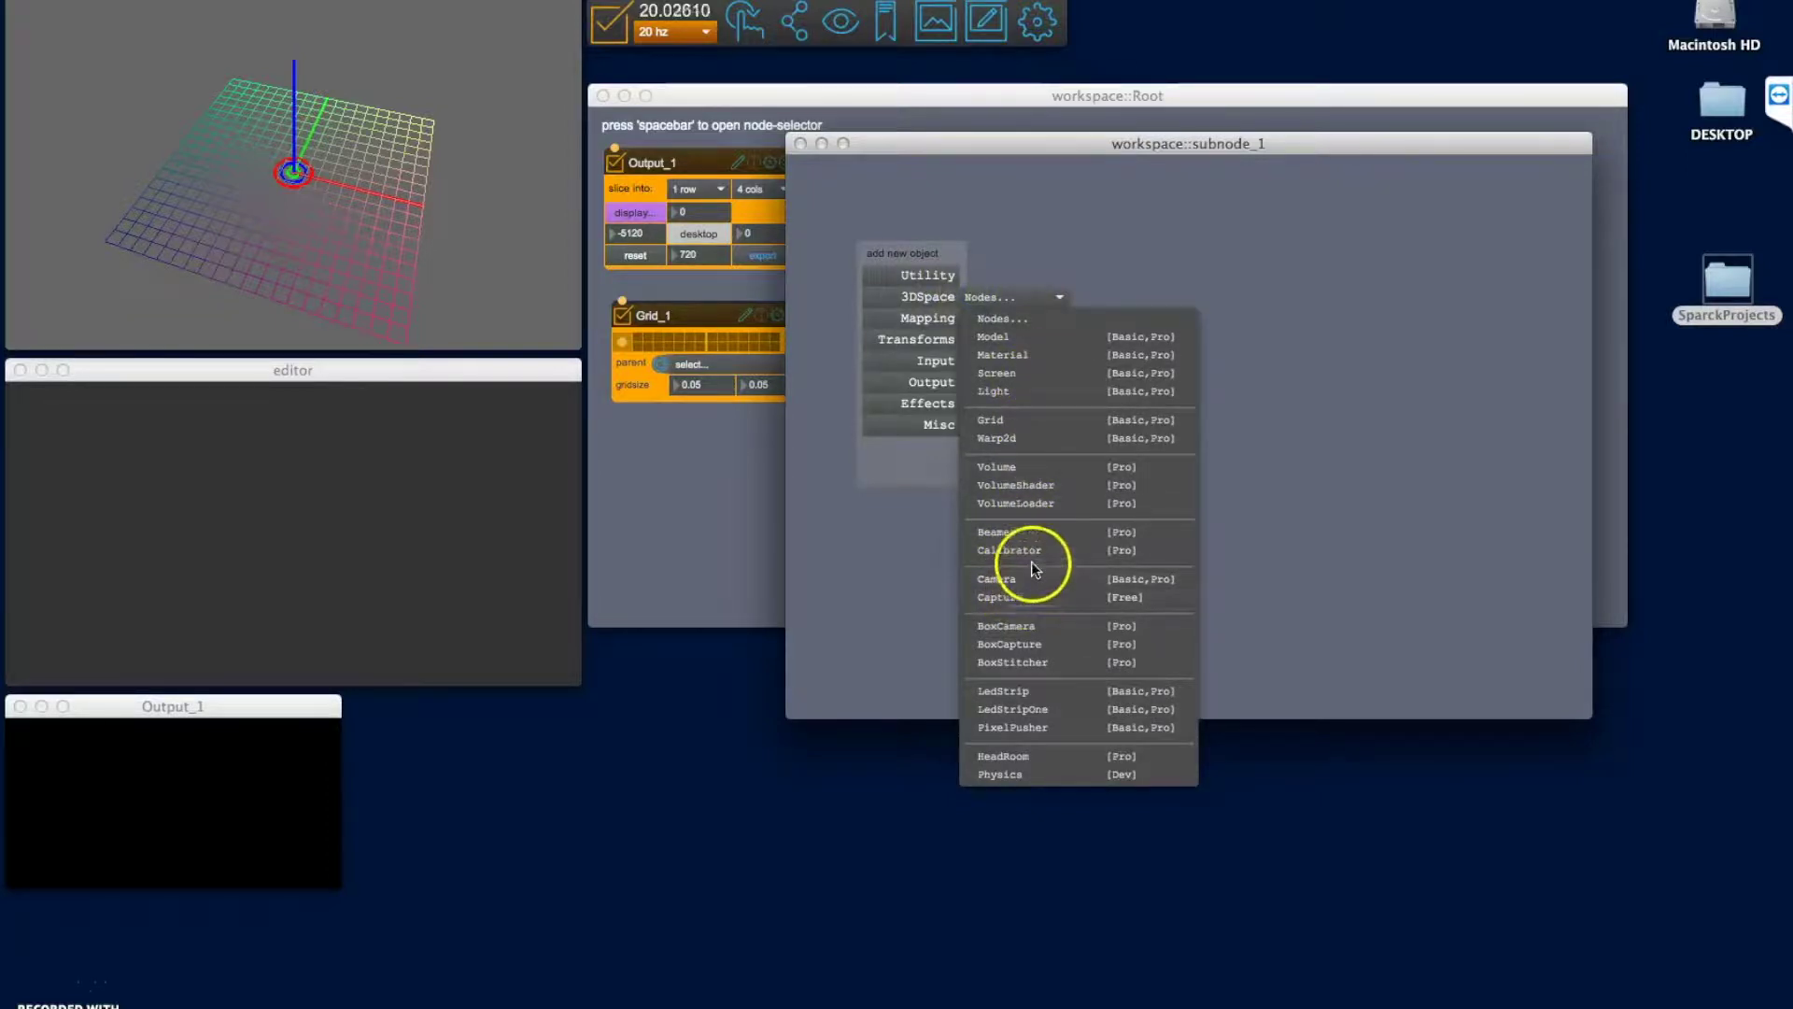
{"action": "left_click", "coordinate": [1014, 531]}
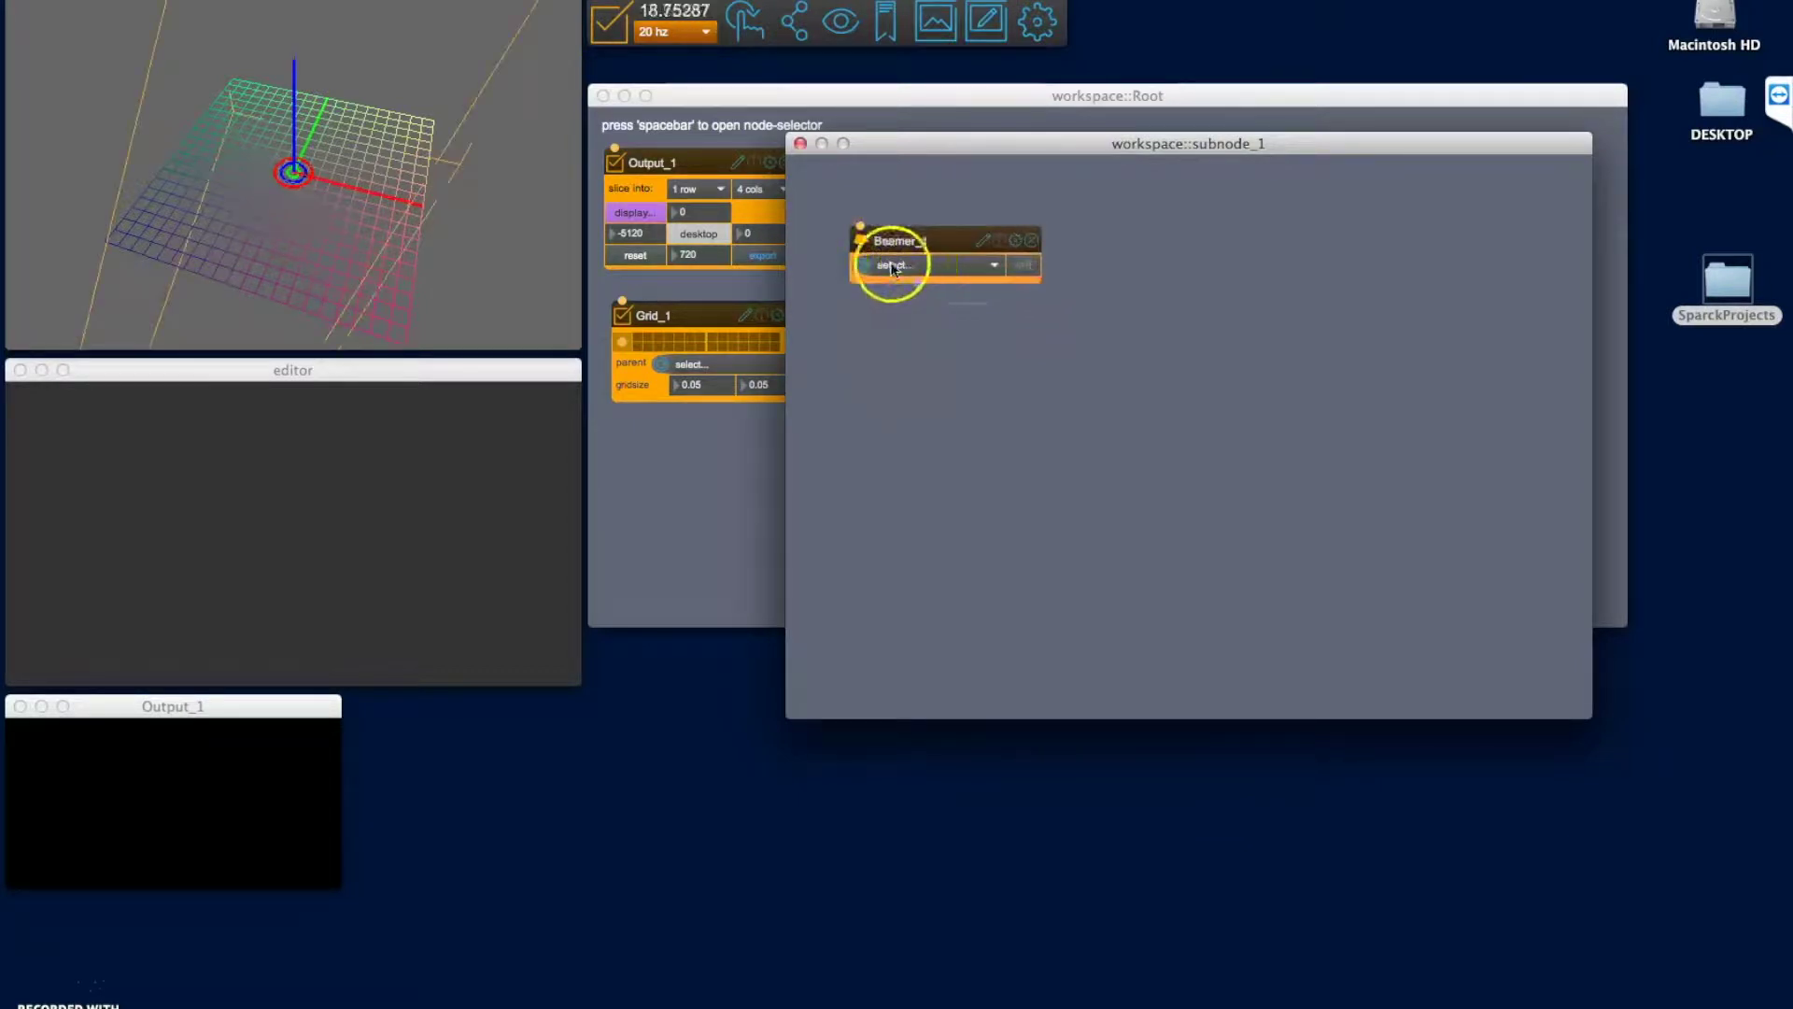
{"action": "left_click", "coordinate": [900, 267]}
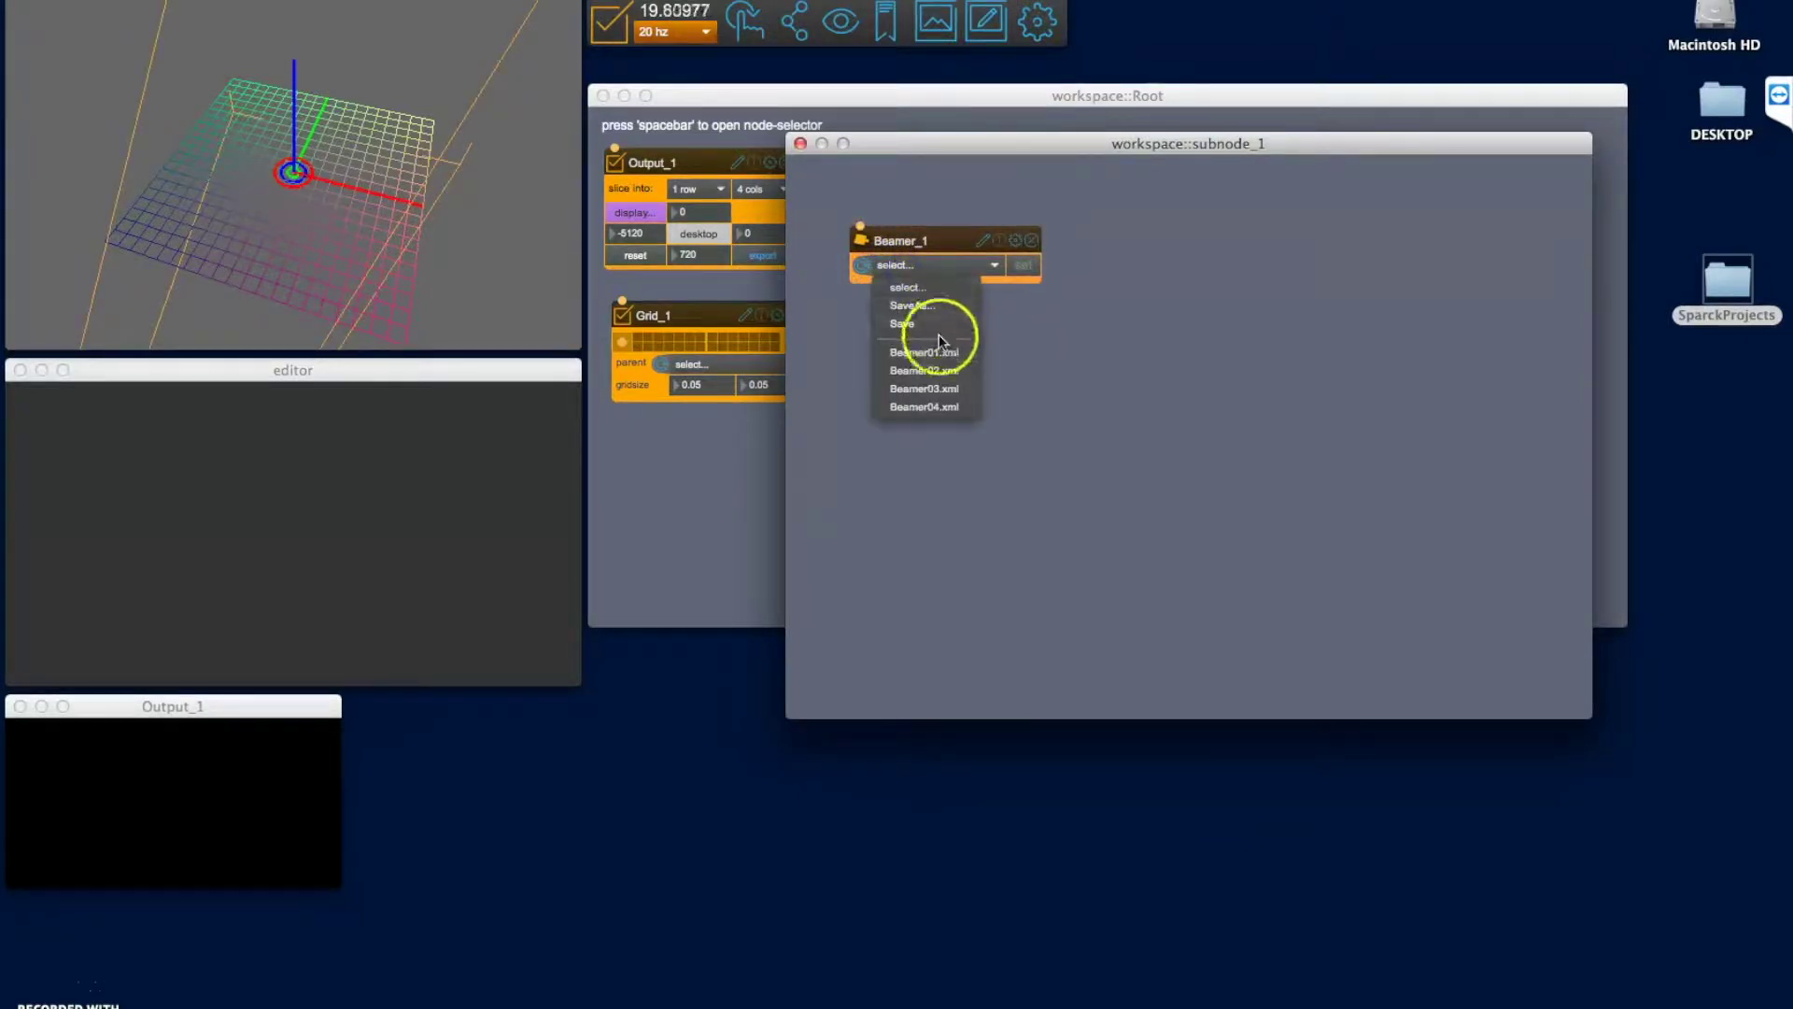
{"action": "left_click", "coordinate": [918, 353]}
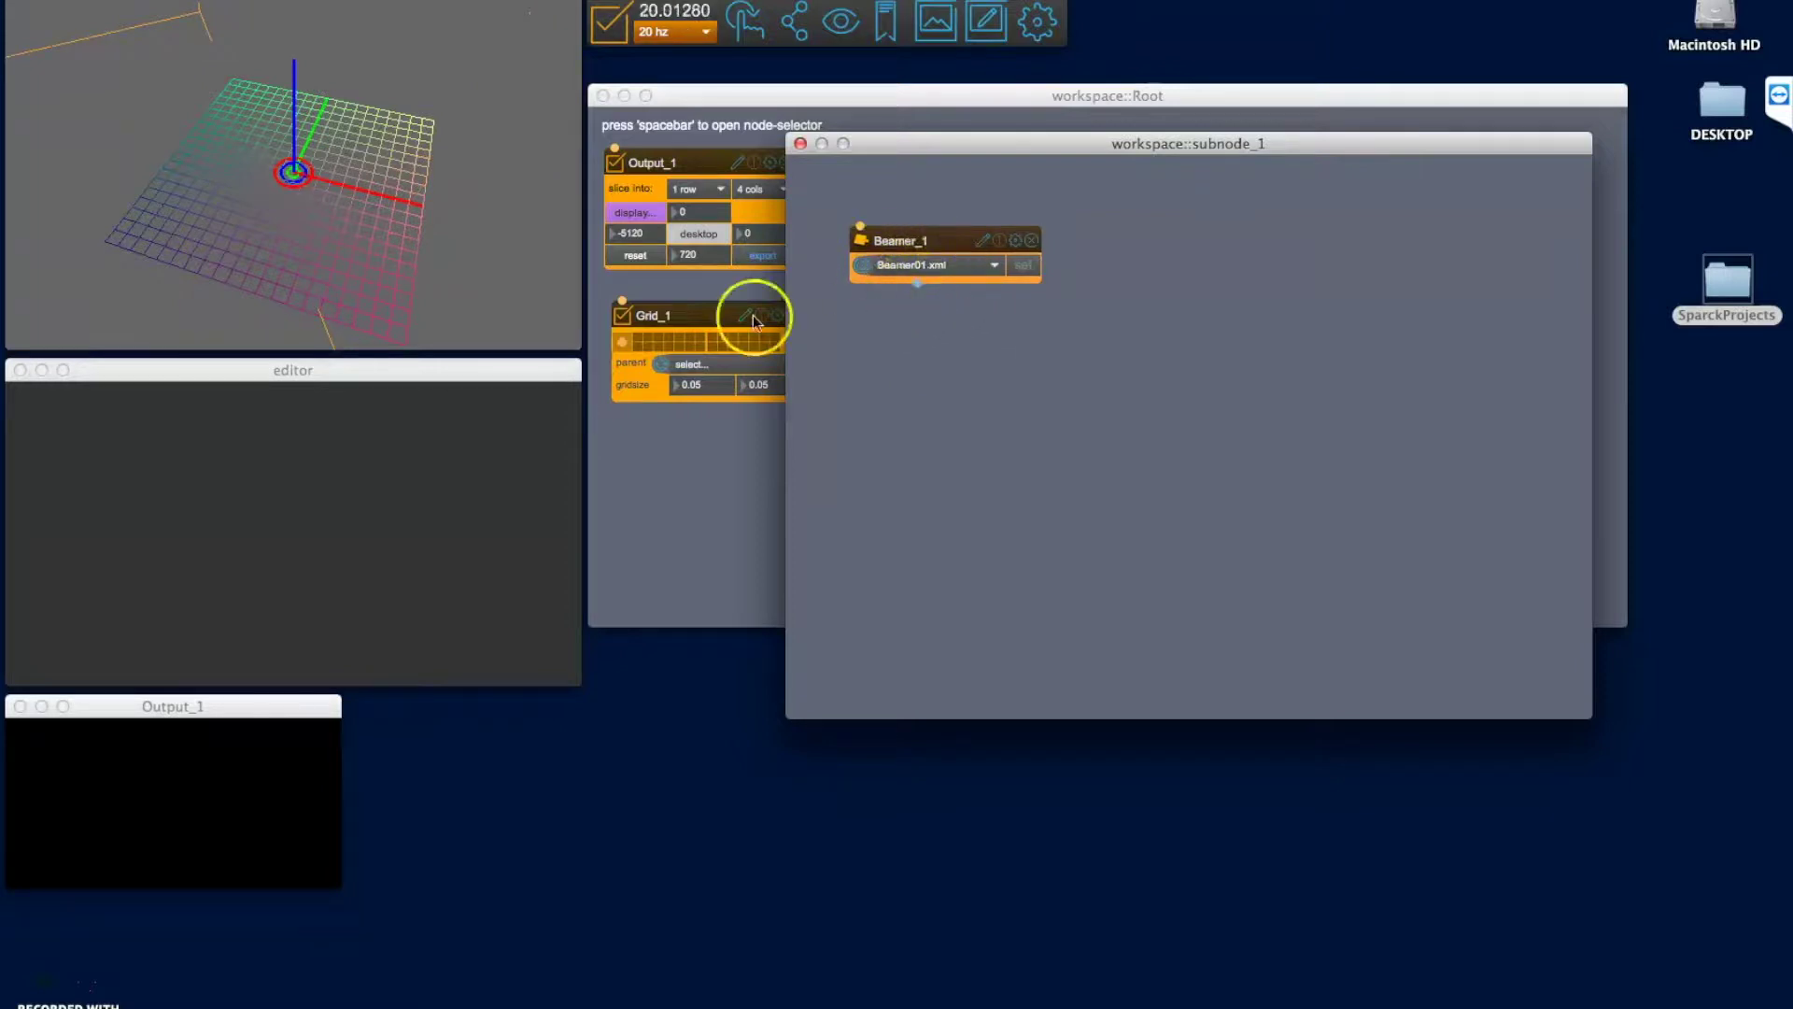
{"action": "left_click_drag", "start_coordinate": [295, 241], "coordinate": [237, 192]}
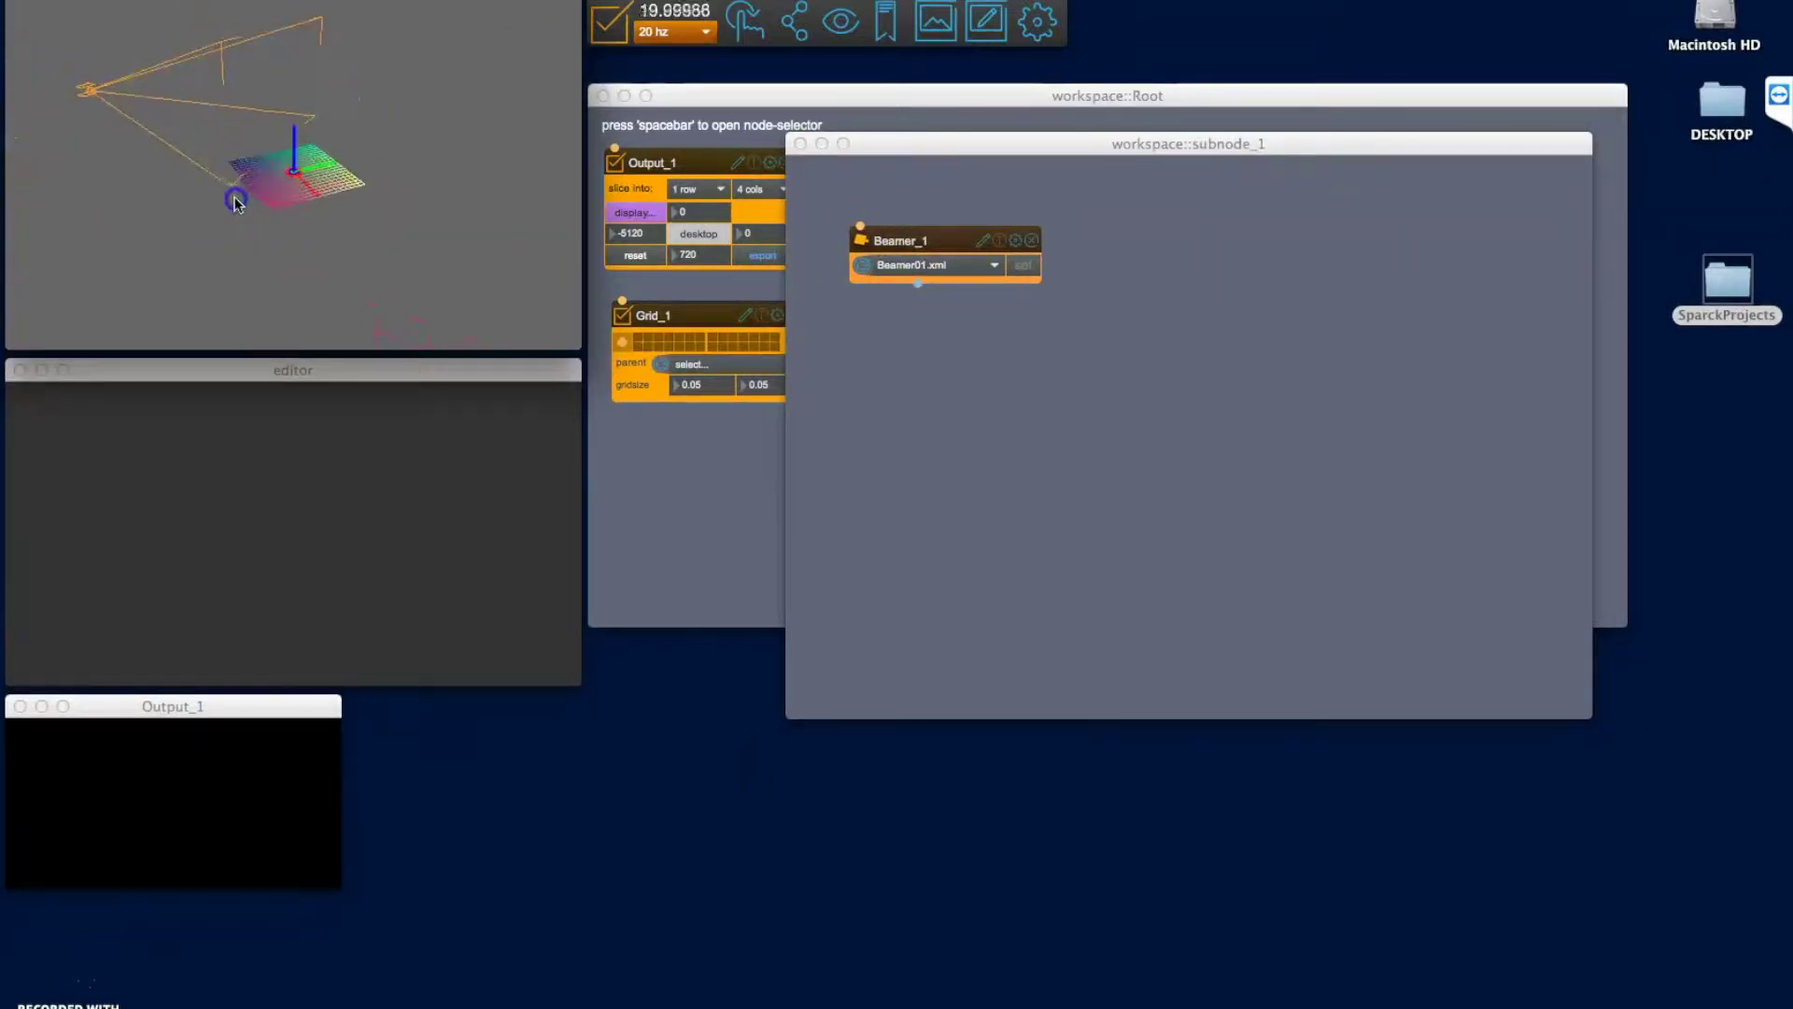
{"action": "left_click", "coordinate": [992, 272]}
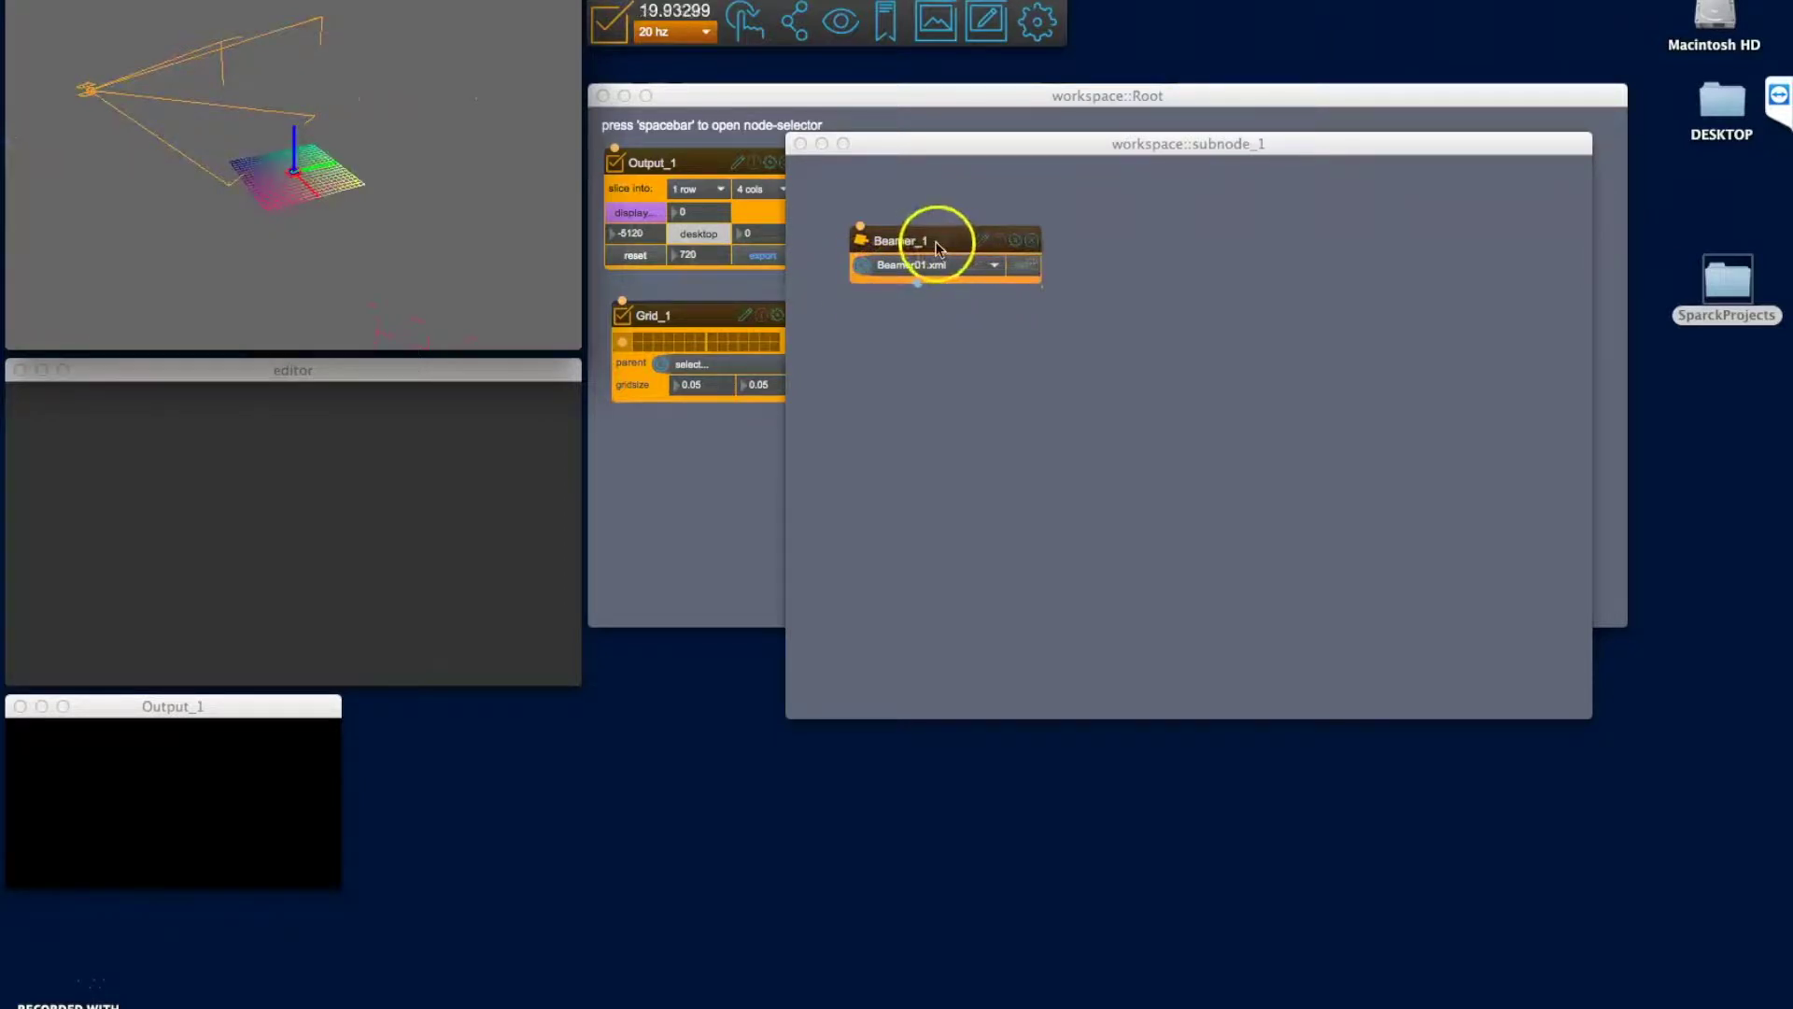
Add a Utility ViewPort node below the Beamer node and enable it.
{"action": "right_click", "coordinate": [888, 430]}
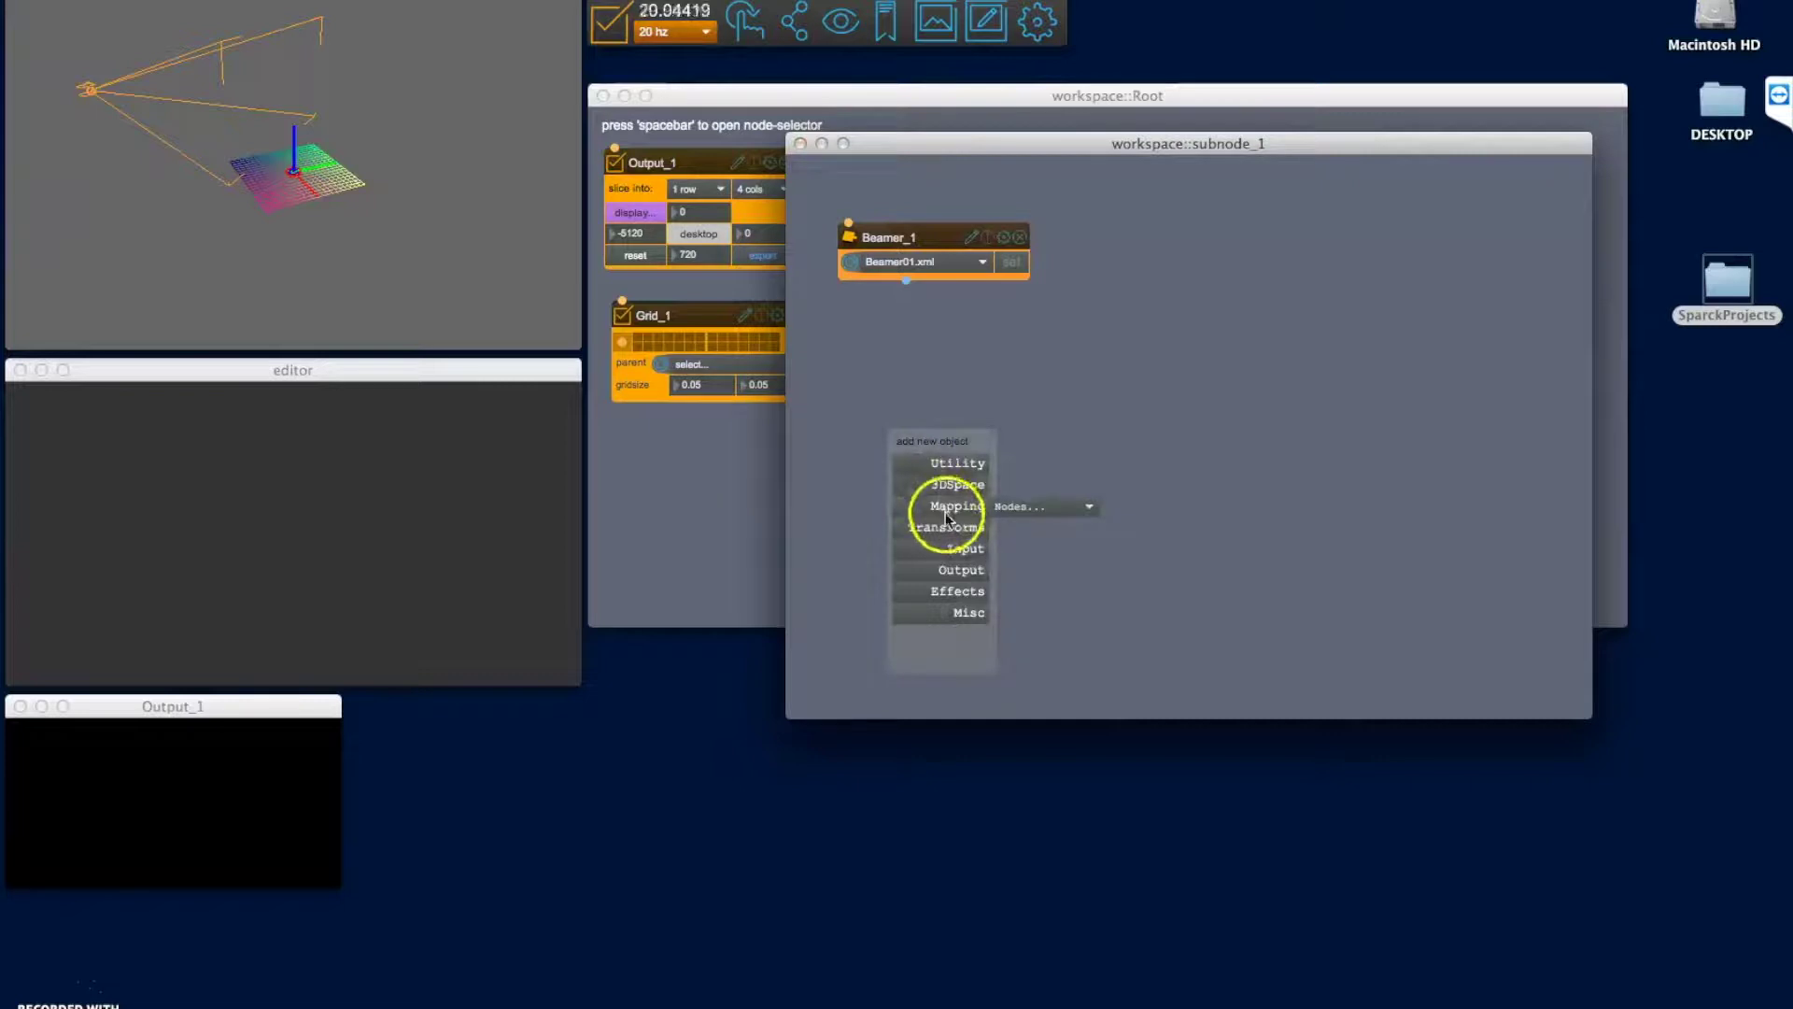
{"action": "mouse_move", "coordinate": [965, 464]}
{"action": "left_click", "coordinate": [1029, 464]}
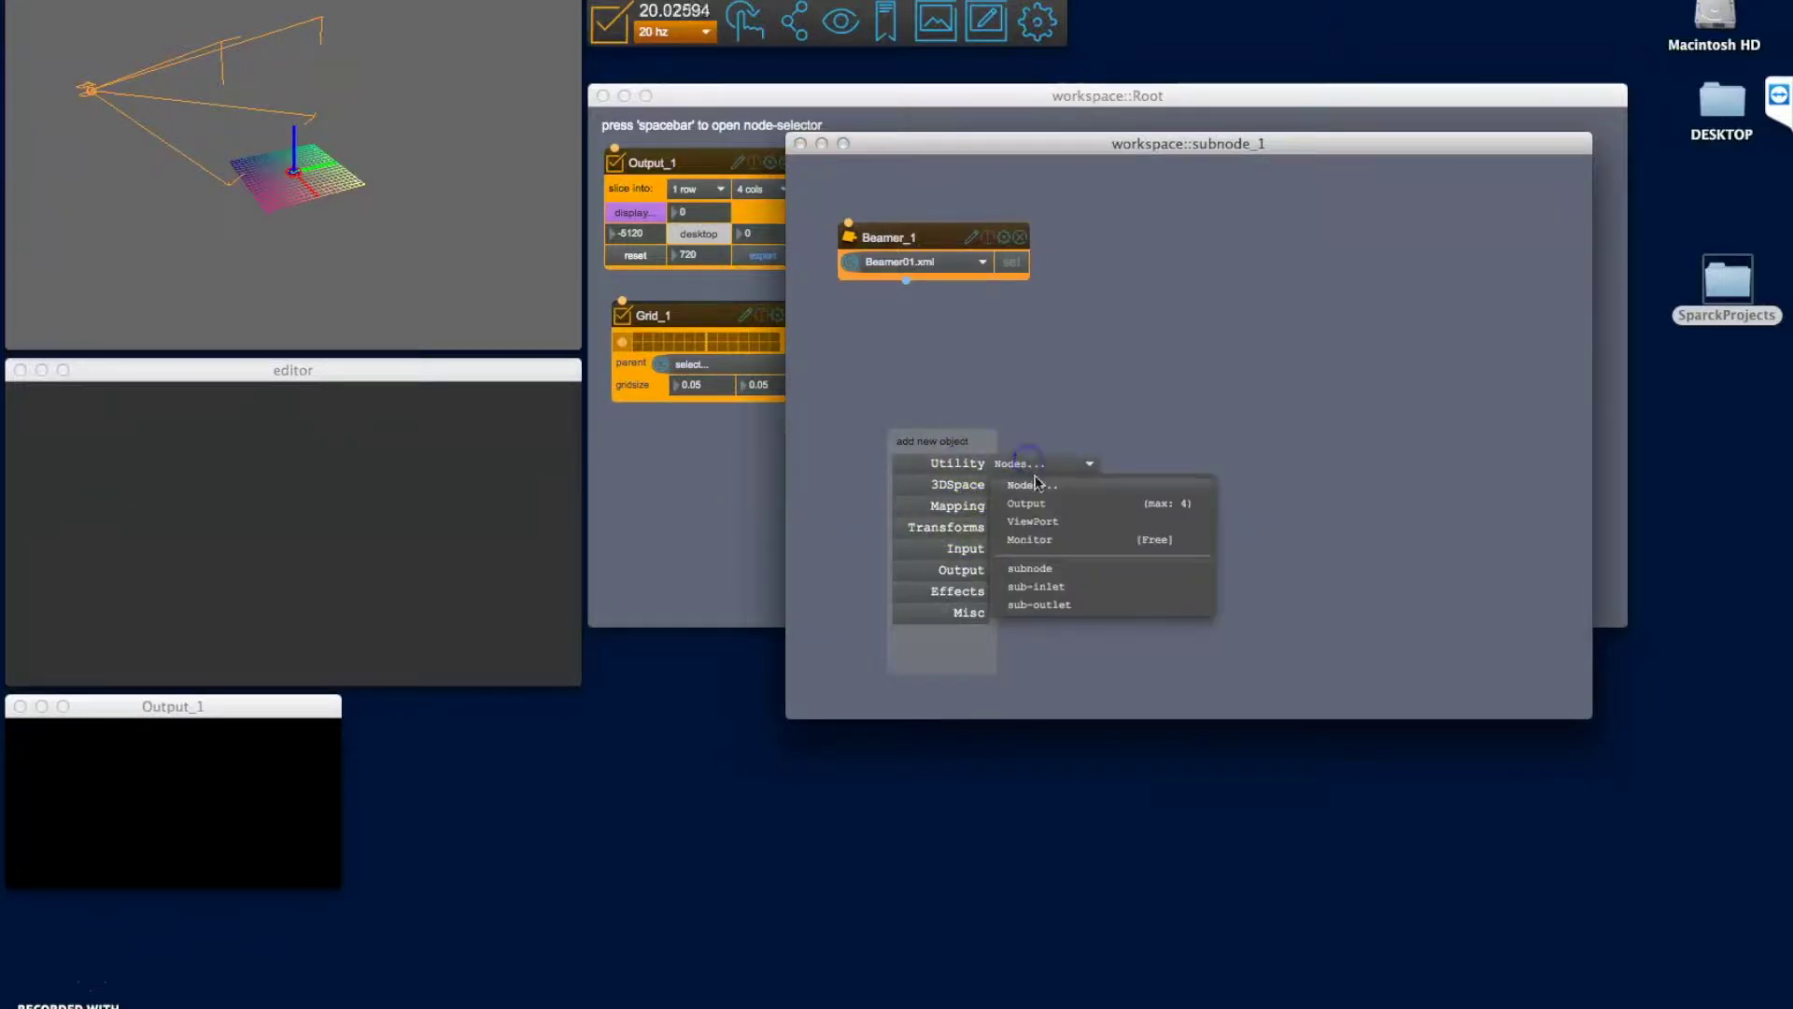
{"action": "left_click", "coordinate": [1039, 519]}
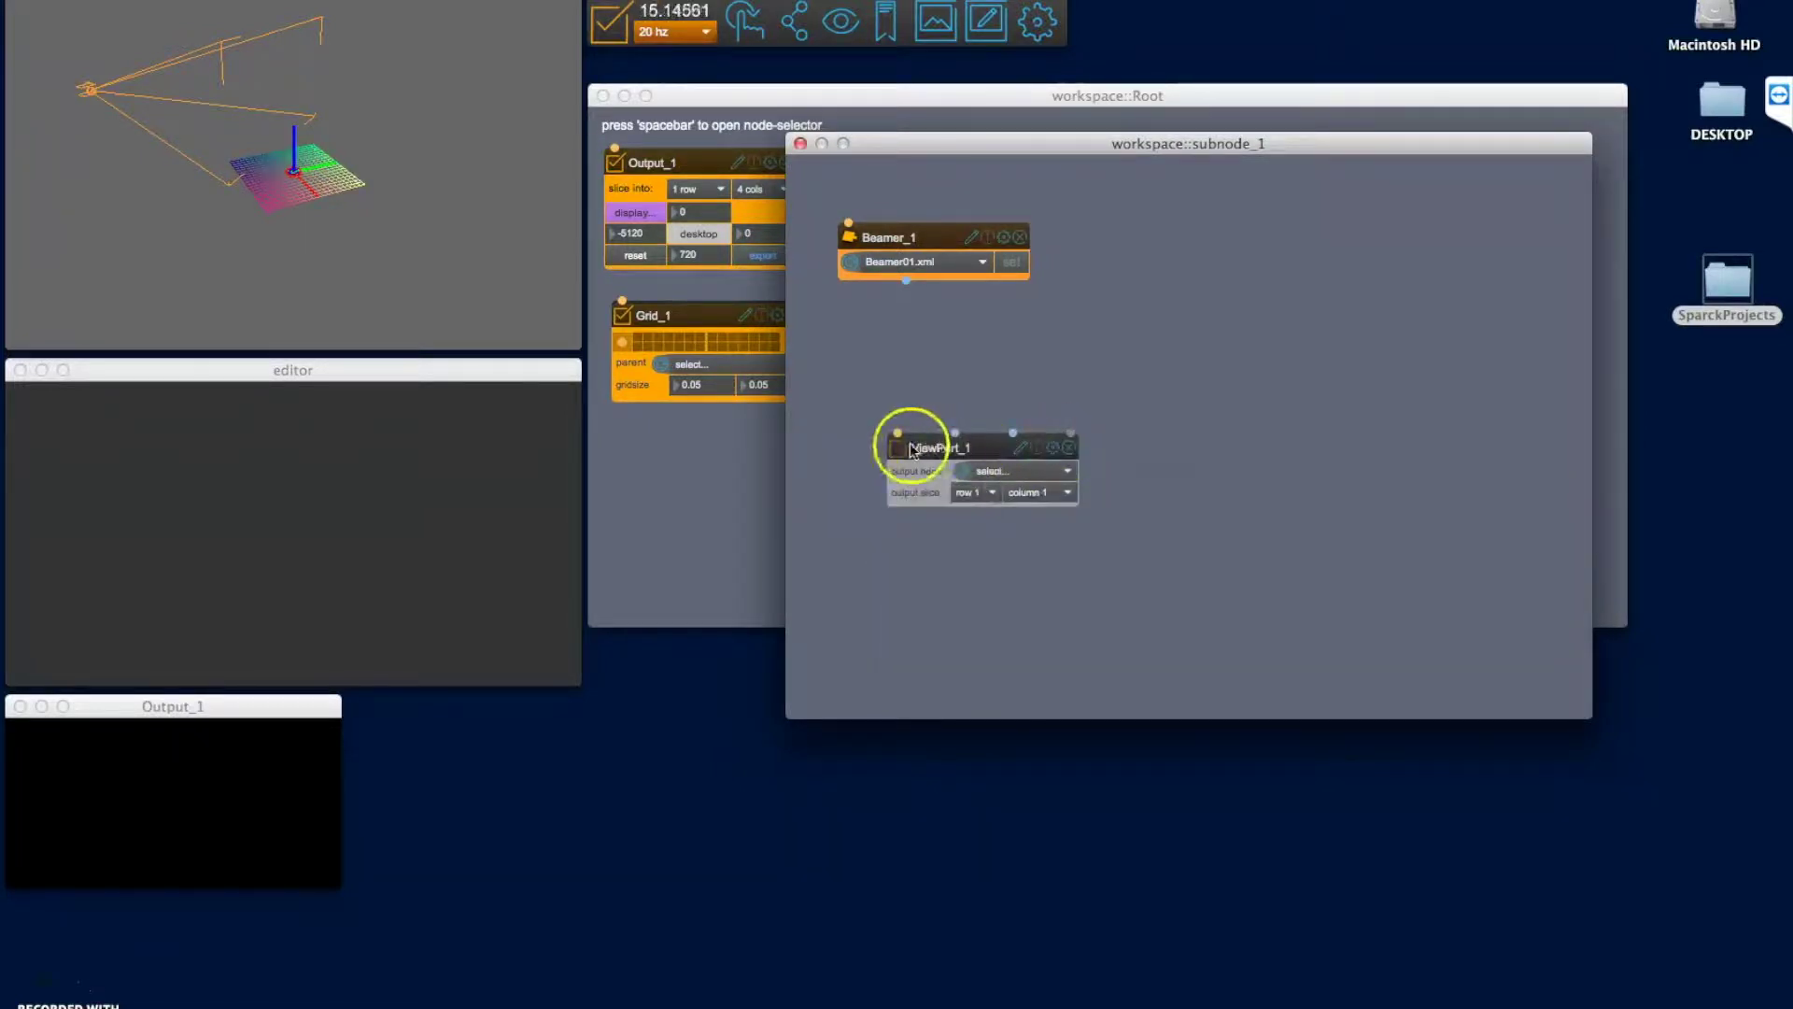
{"action": "left_click", "coordinate": [946, 478]}
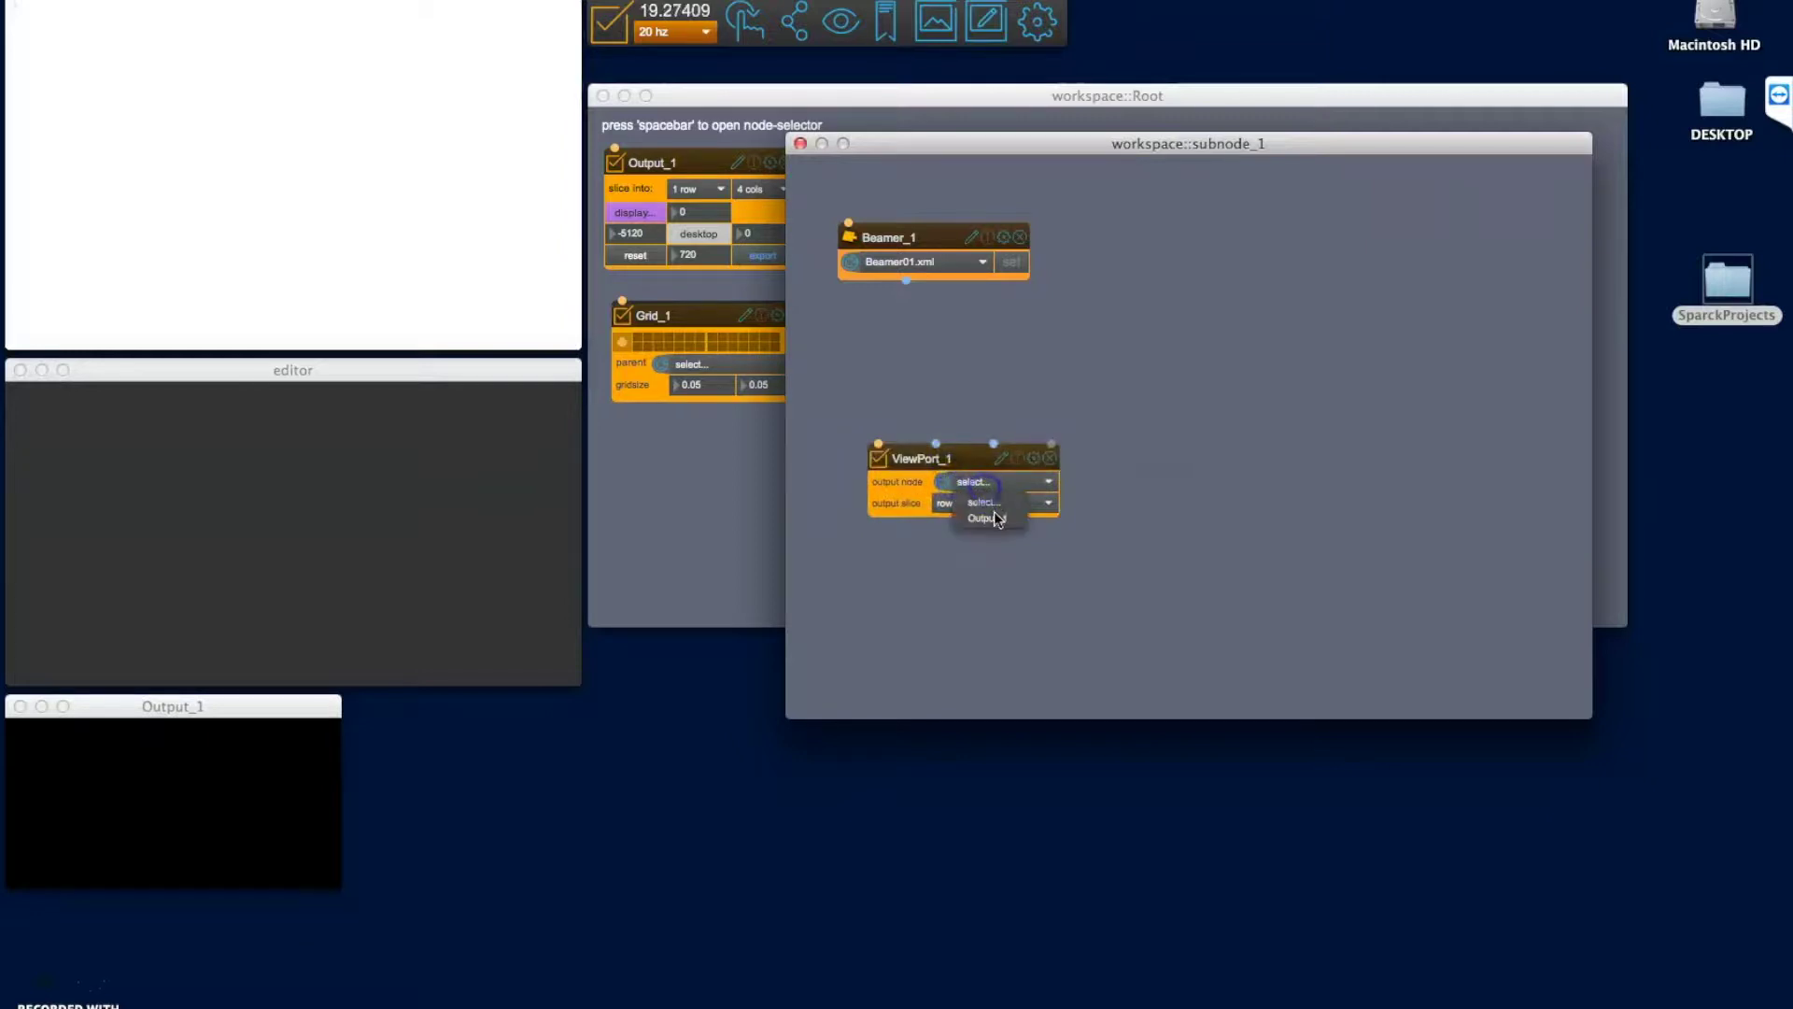
Assign the ViewPort to column 1 of Output_1 and connect the Beamer node's outlet to it.
{"action": "left_click", "coordinate": [967, 501]}
{"action": "left_click", "coordinate": [1022, 504]}
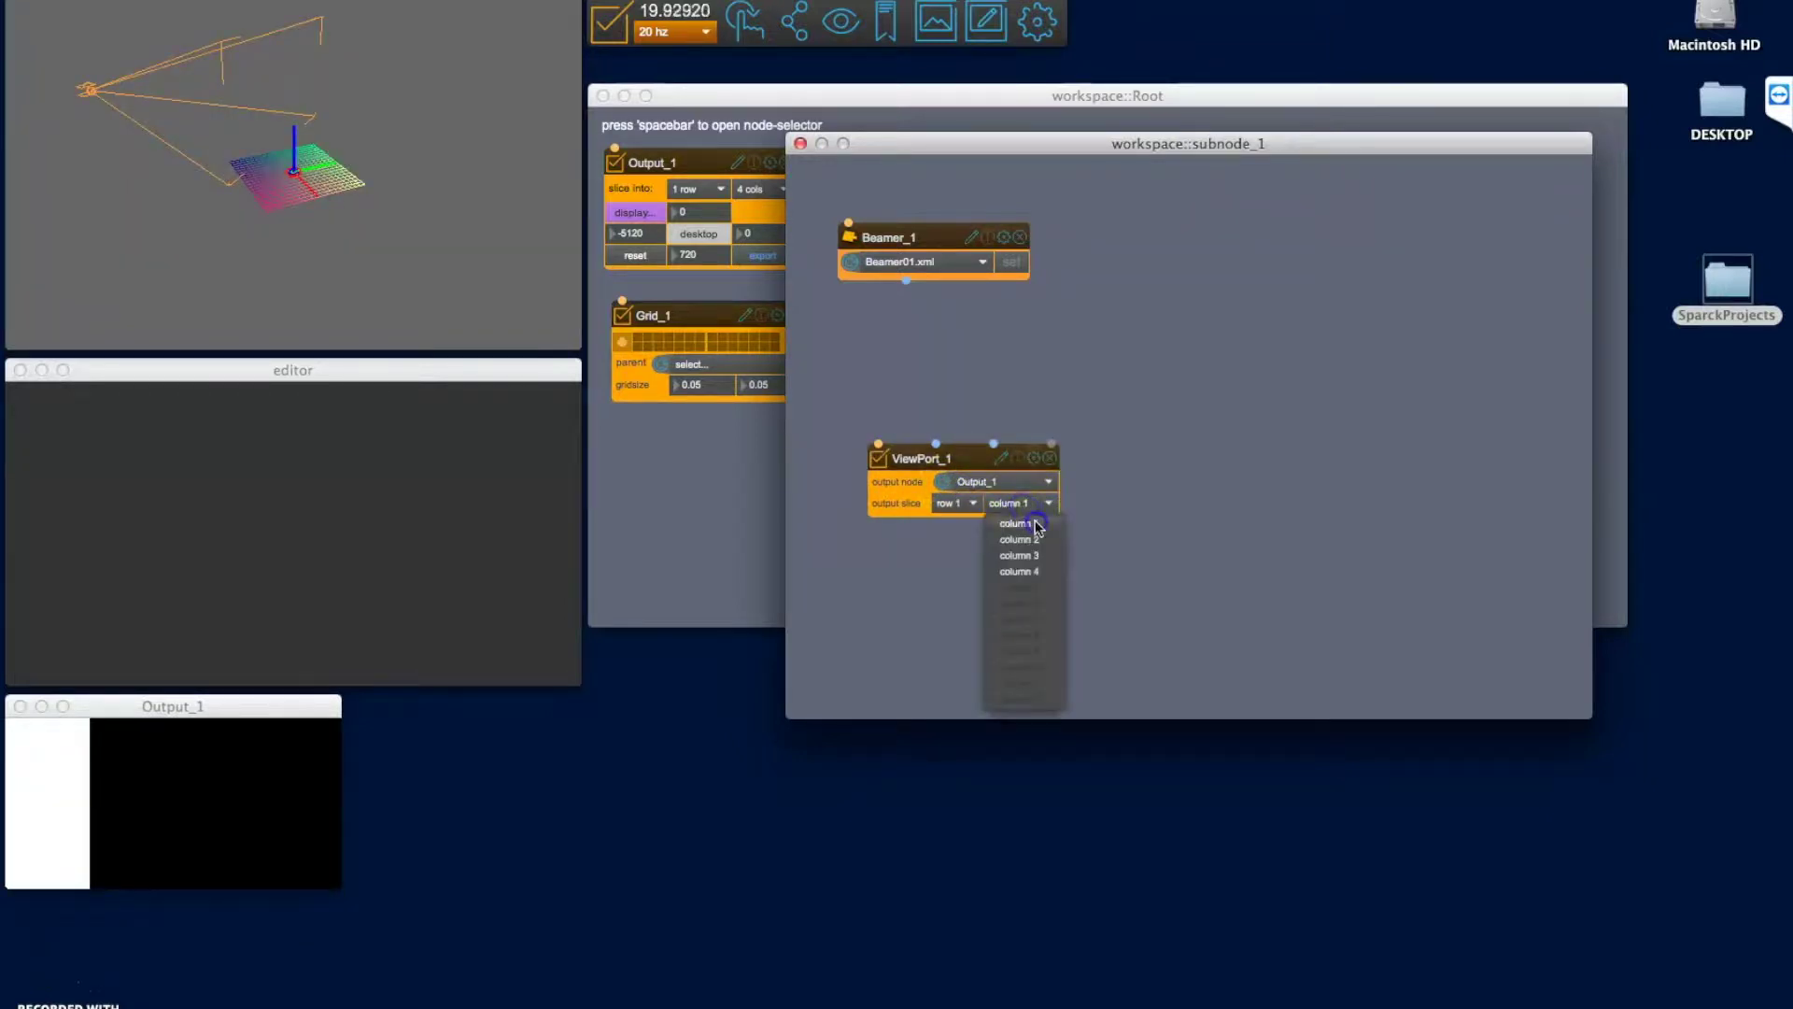
{"action": "left_click", "coordinate": [1035, 525]}
{"action": "left_click_drag", "start_coordinate": [906, 280], "coordinate": [940, 454]}
Add a 3DSpace Screen node below the ViewPort node and load the _calib/Screen01.obj file into it.
{"action": "key", "text": "space"}
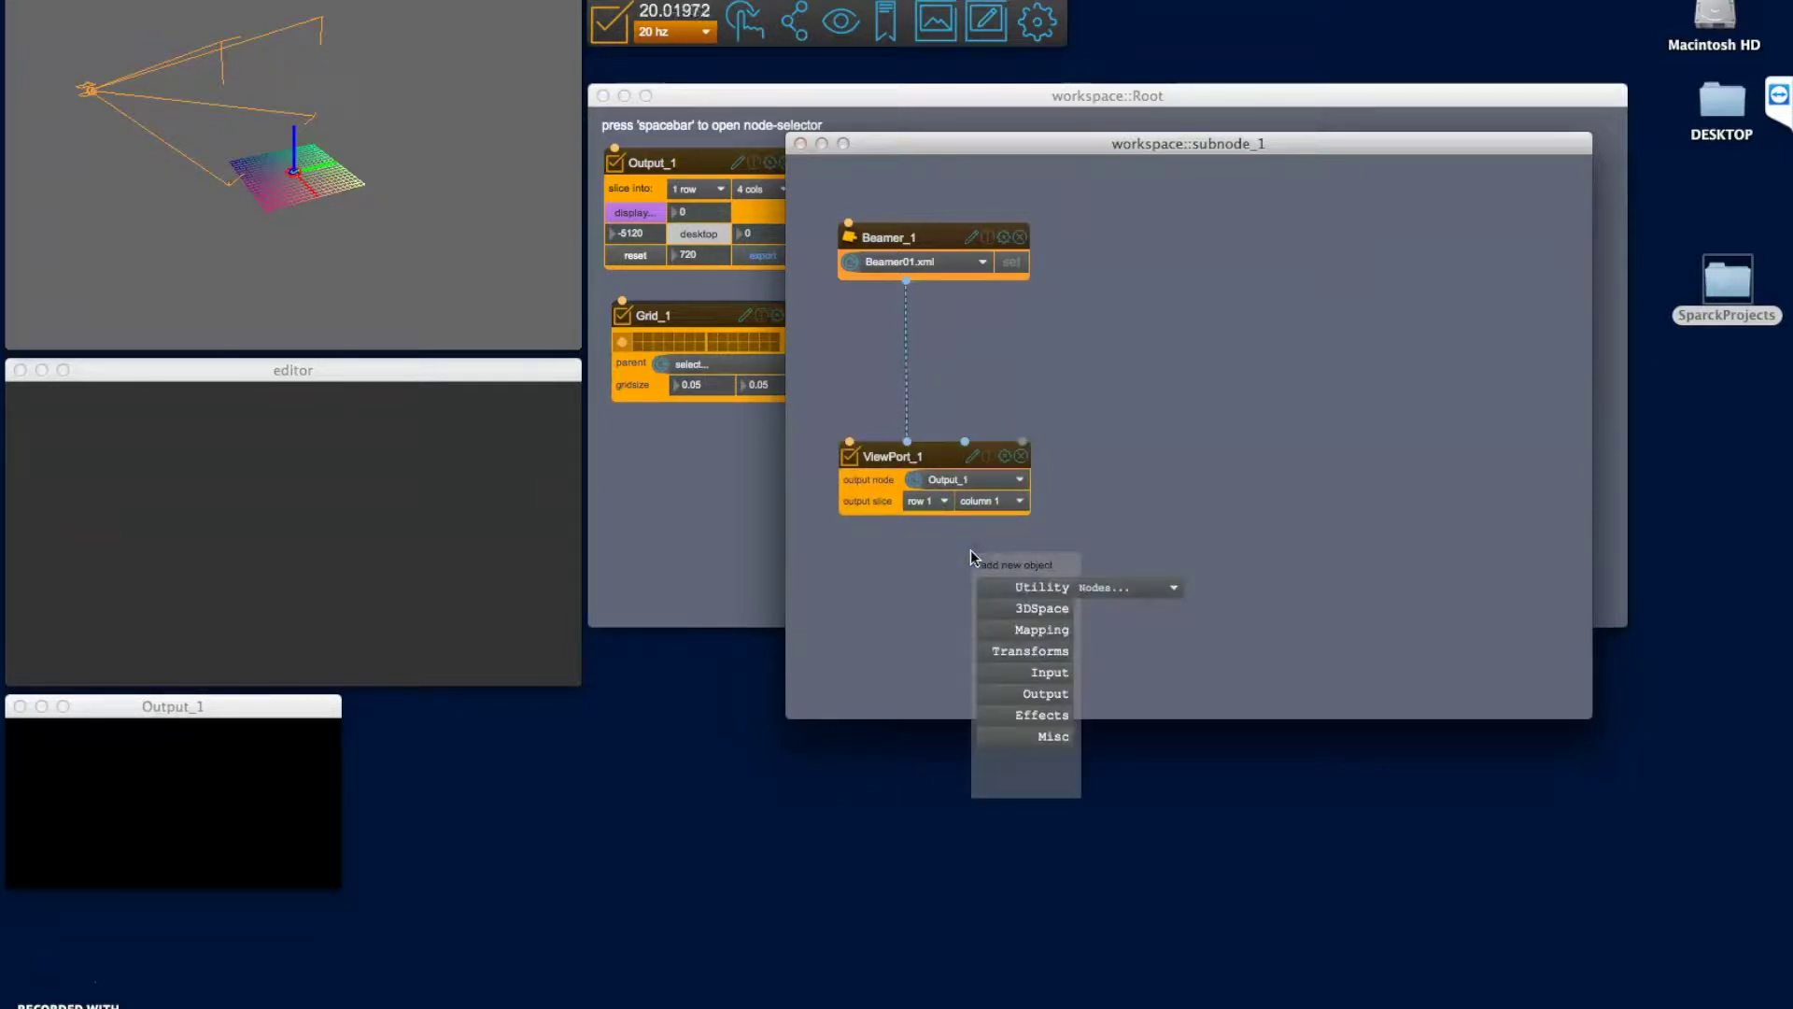
{"action": "mouse_move", "coordinate": [1037, 607]}
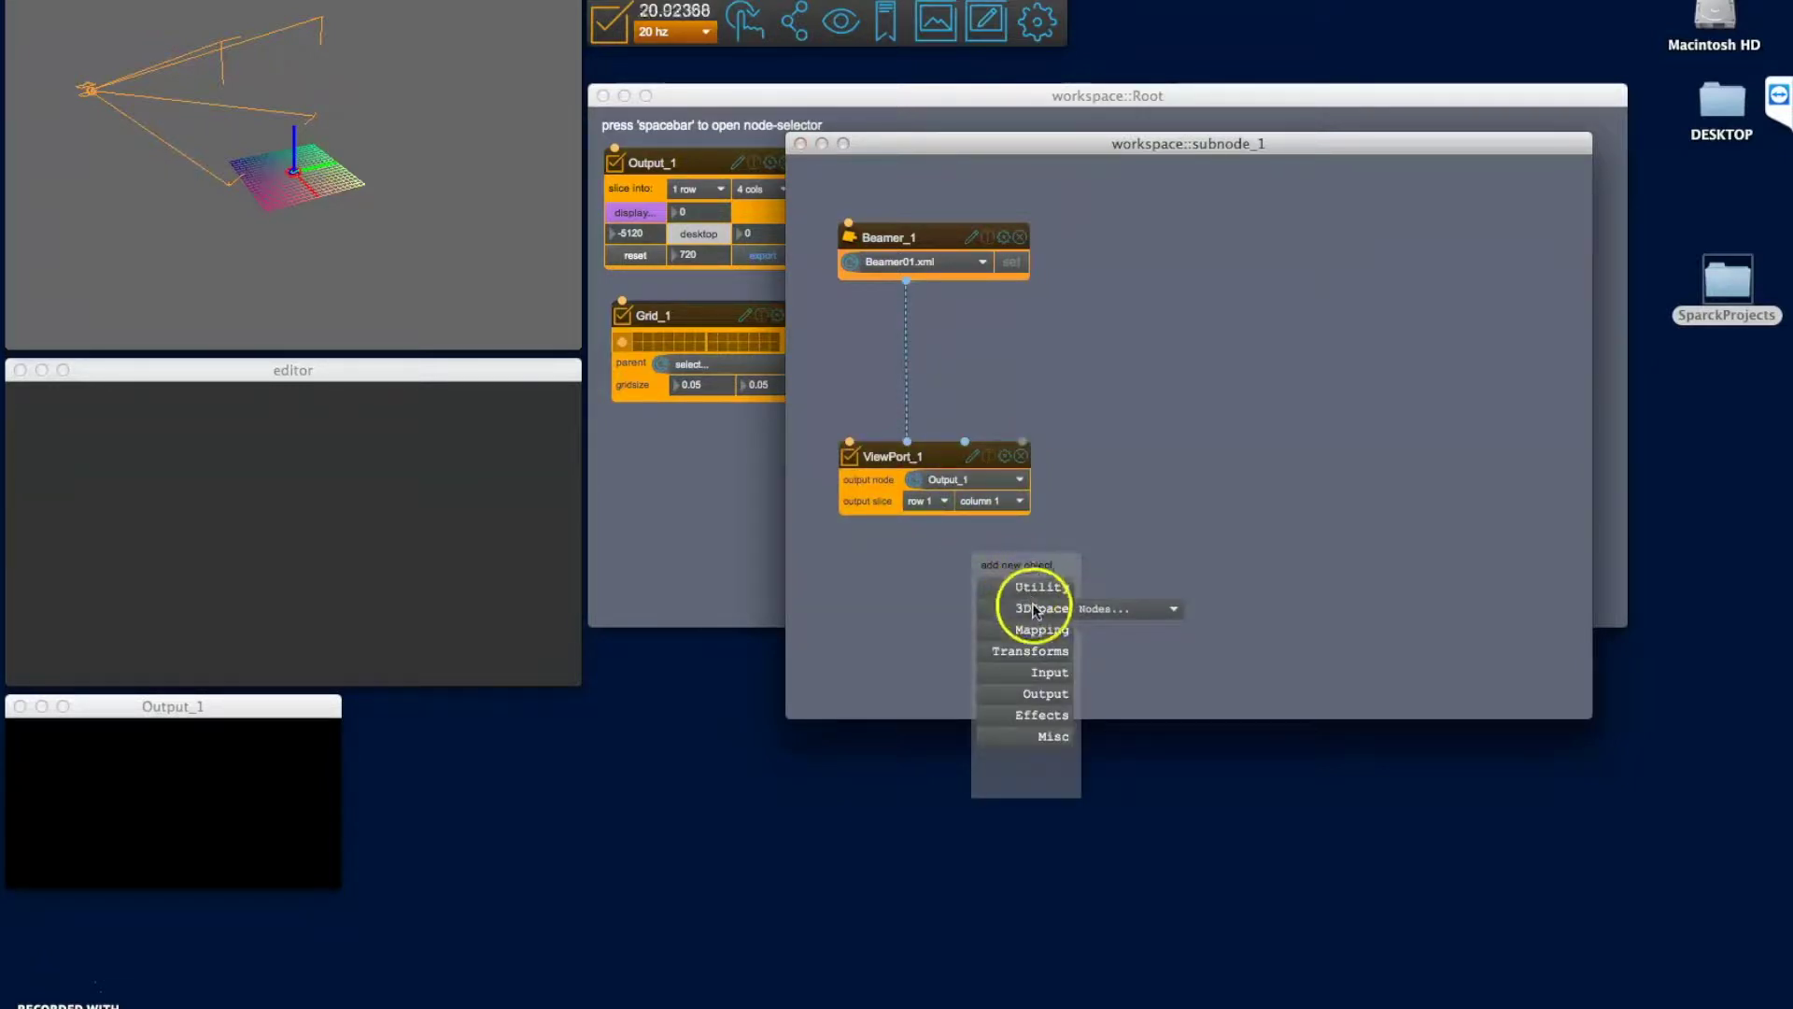
{"action": "left_click", "coordinate": [1120, 614]}
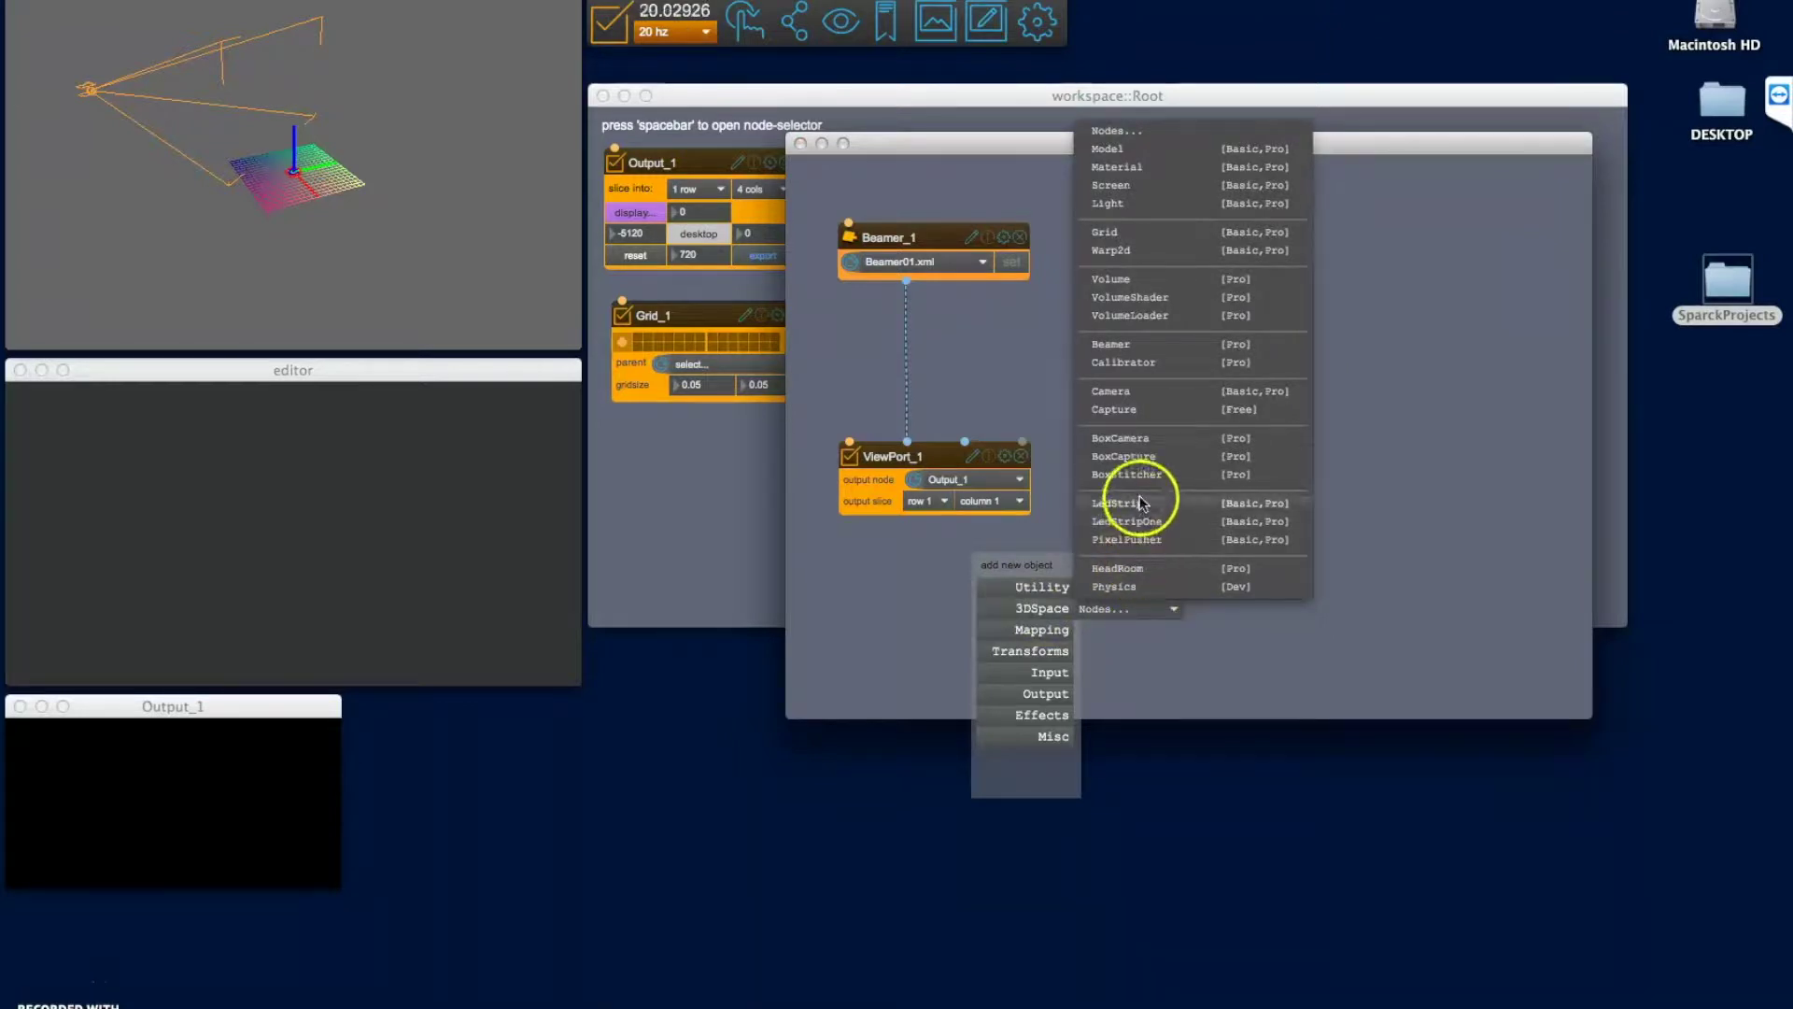
{"action": "left_click", "coordinate": [1156, 194]}
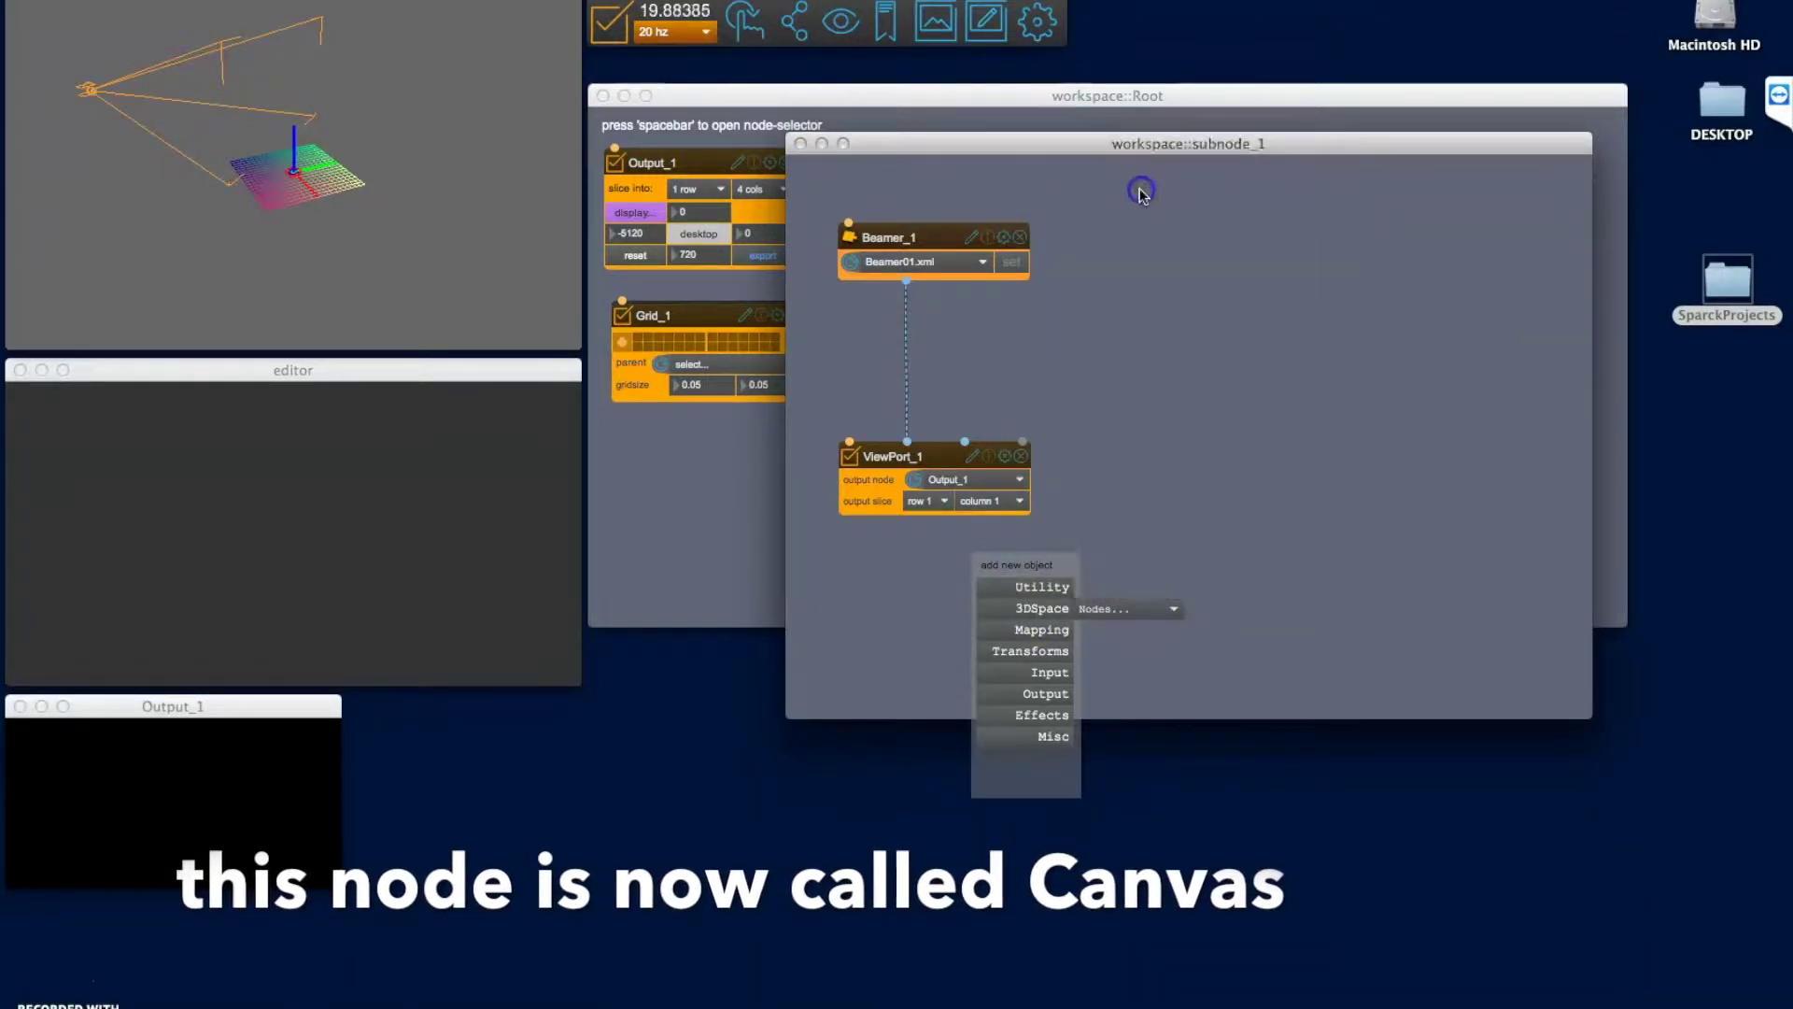
{"action": "left_click_drag", "start_coordinate": [998, 576], "coordinate": [986, 562]}
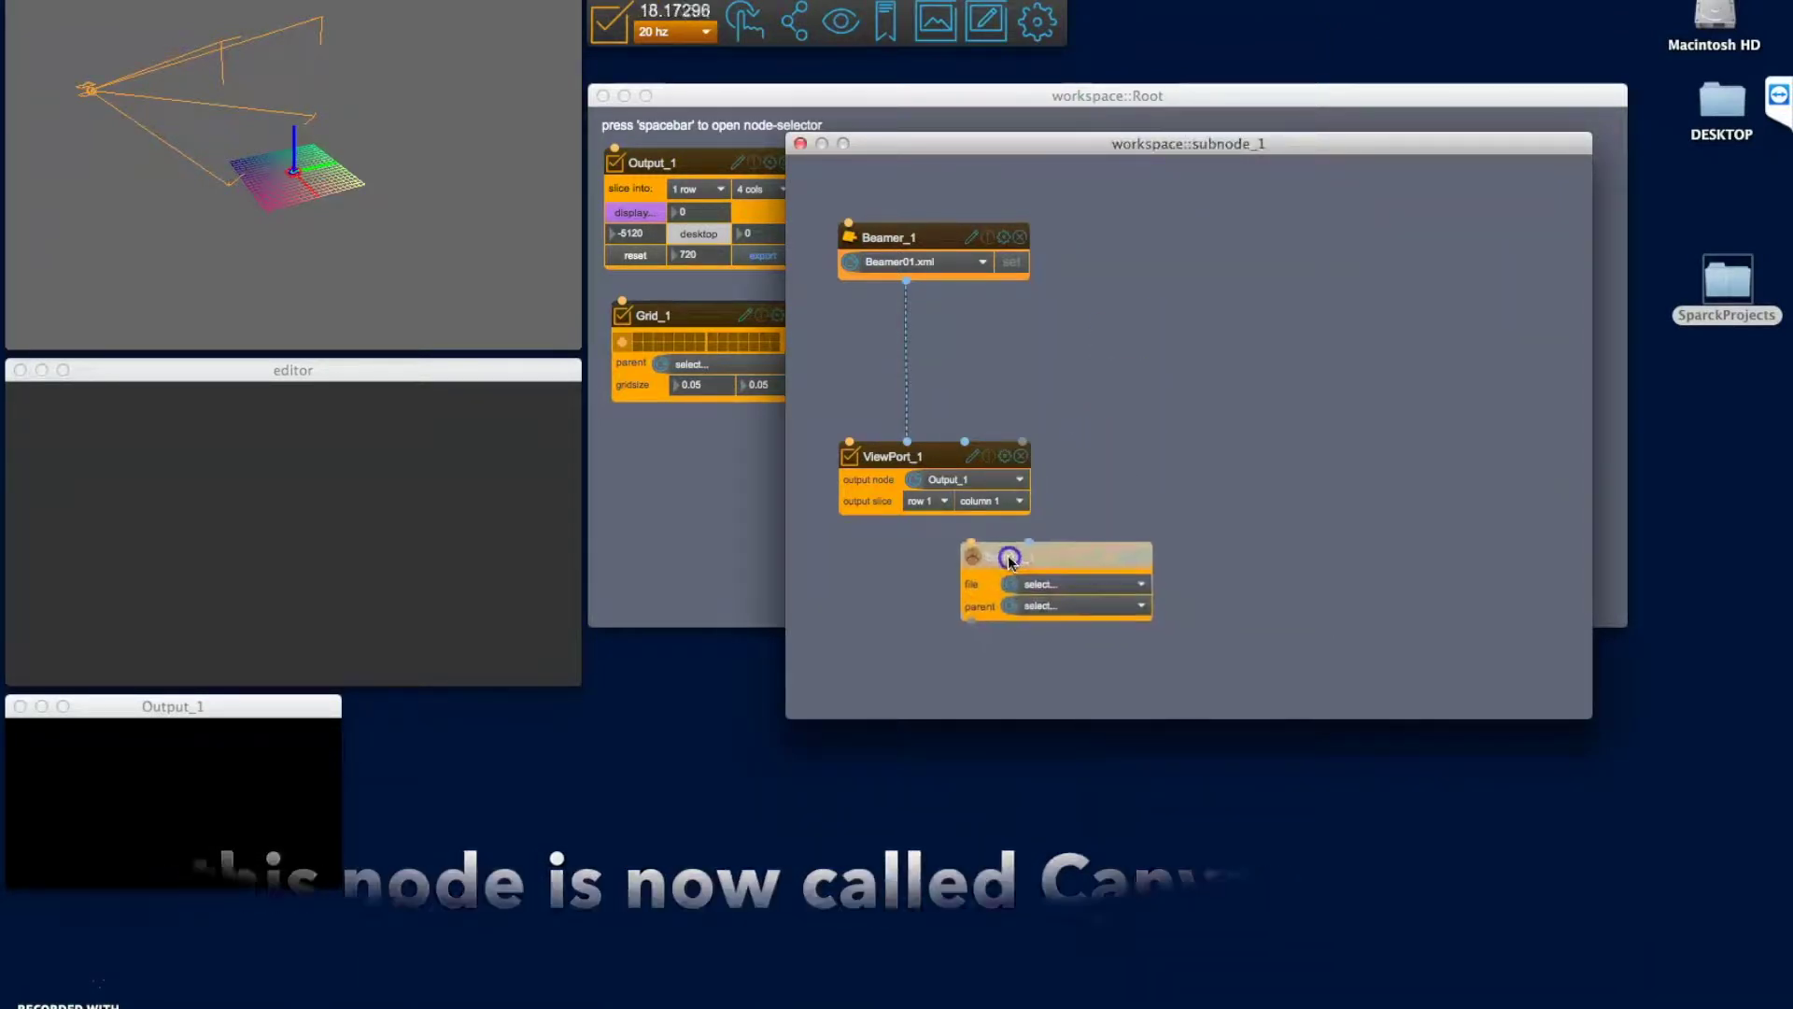
{"action": "left_click", "coordinate": [1037, 585]}
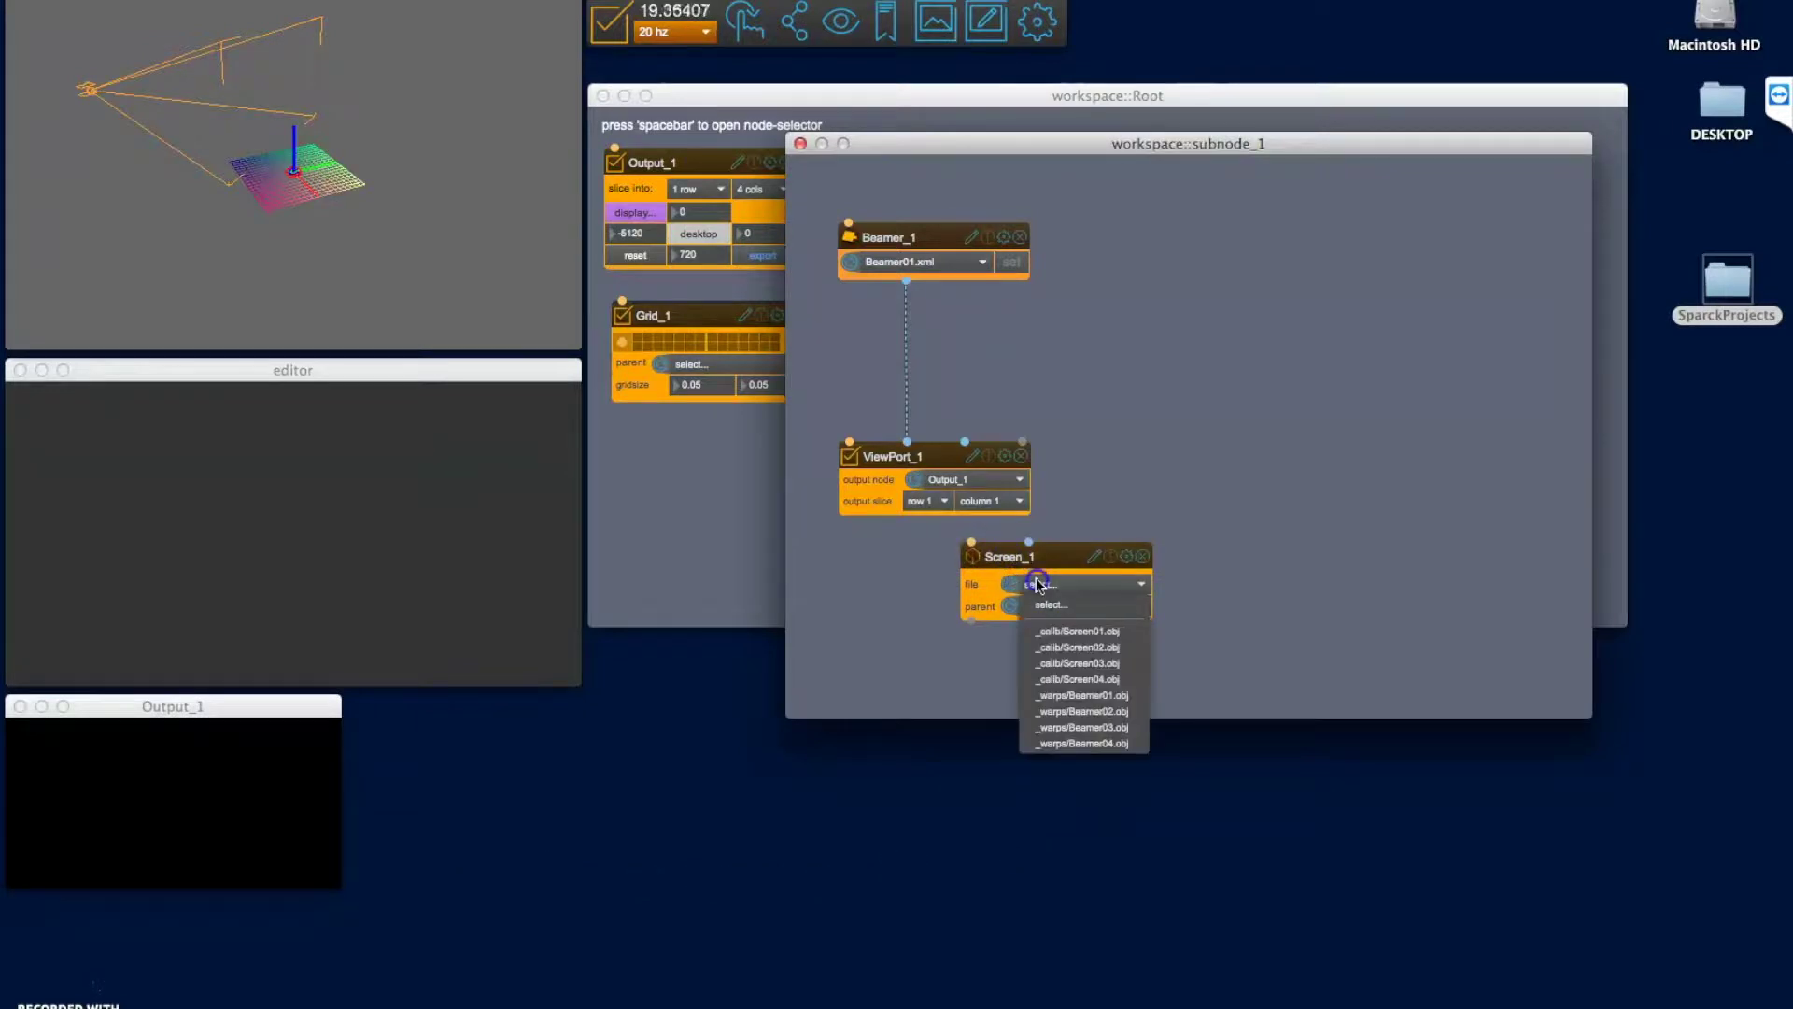
{"action": "left_click", "coordinate": [1076, 634]}
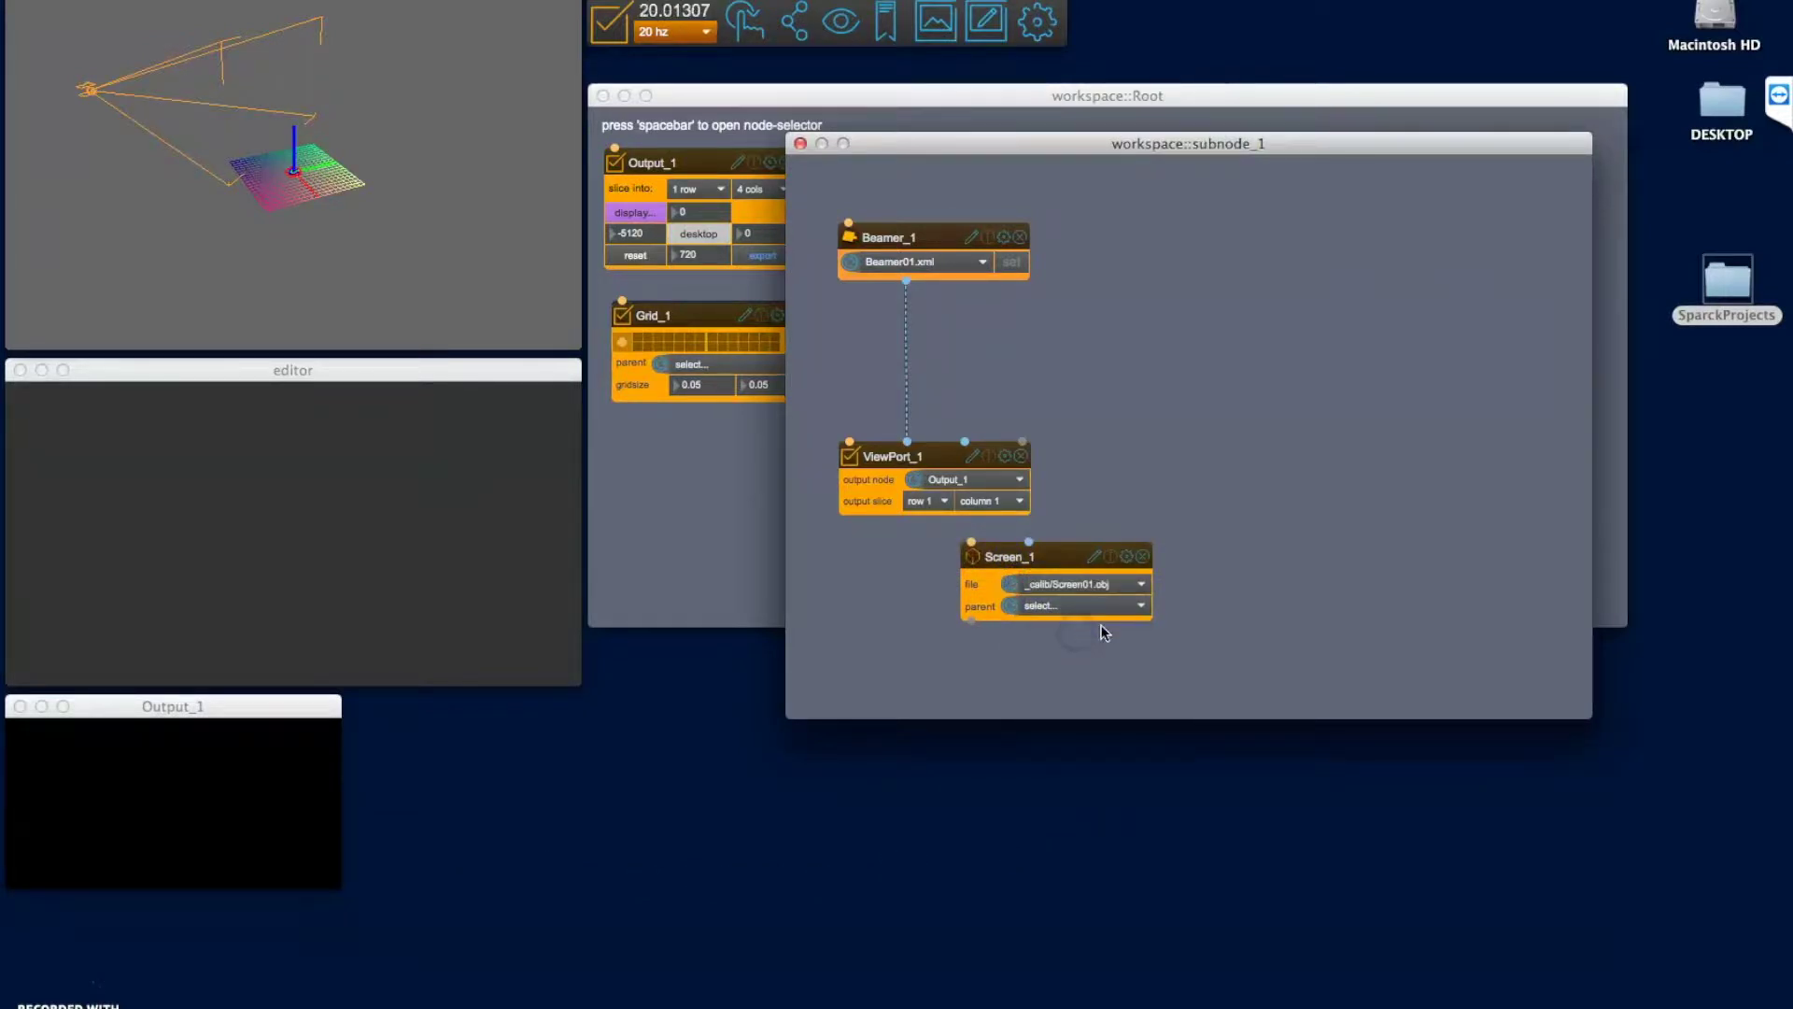
Check the Screen node's render group in its properties and enable the matching render group in the Beamer node's properties.
{"action": "left_click", "coordinate": [1127, 557]}
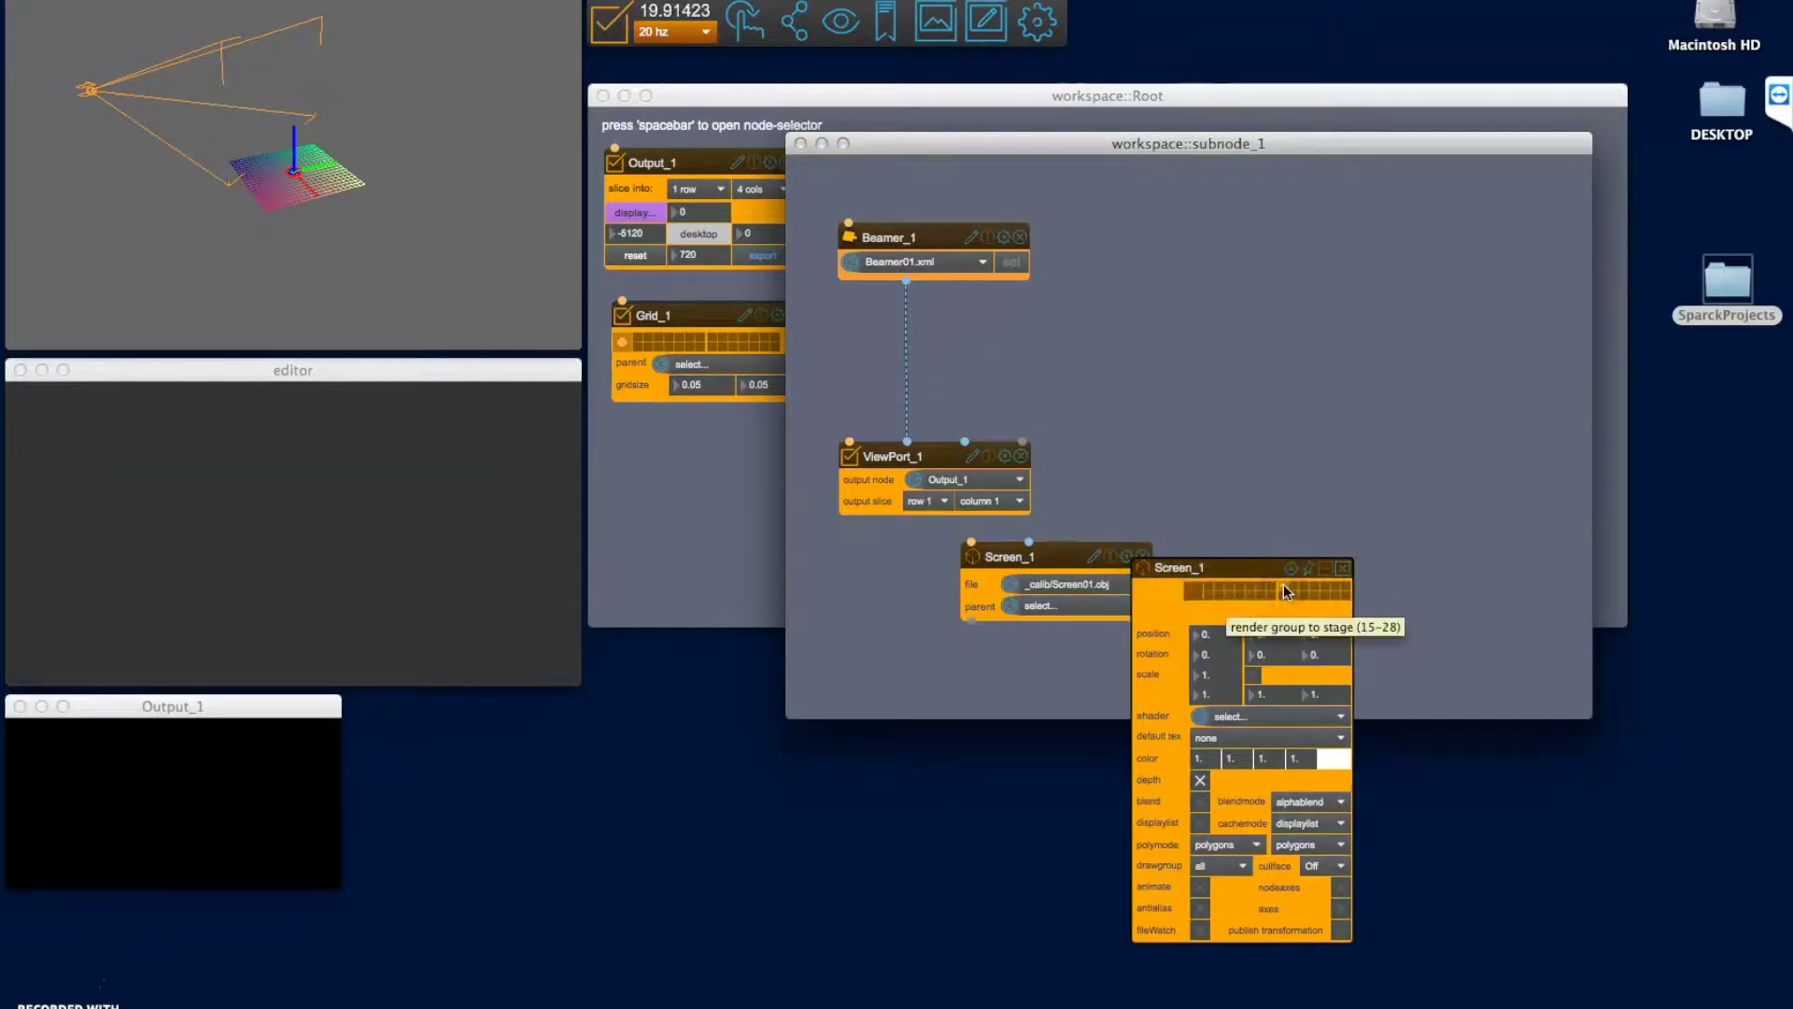
{"action": "left_click_drag", "start_coordinate": [1224, 567], "coordinate": [1220, 569]}
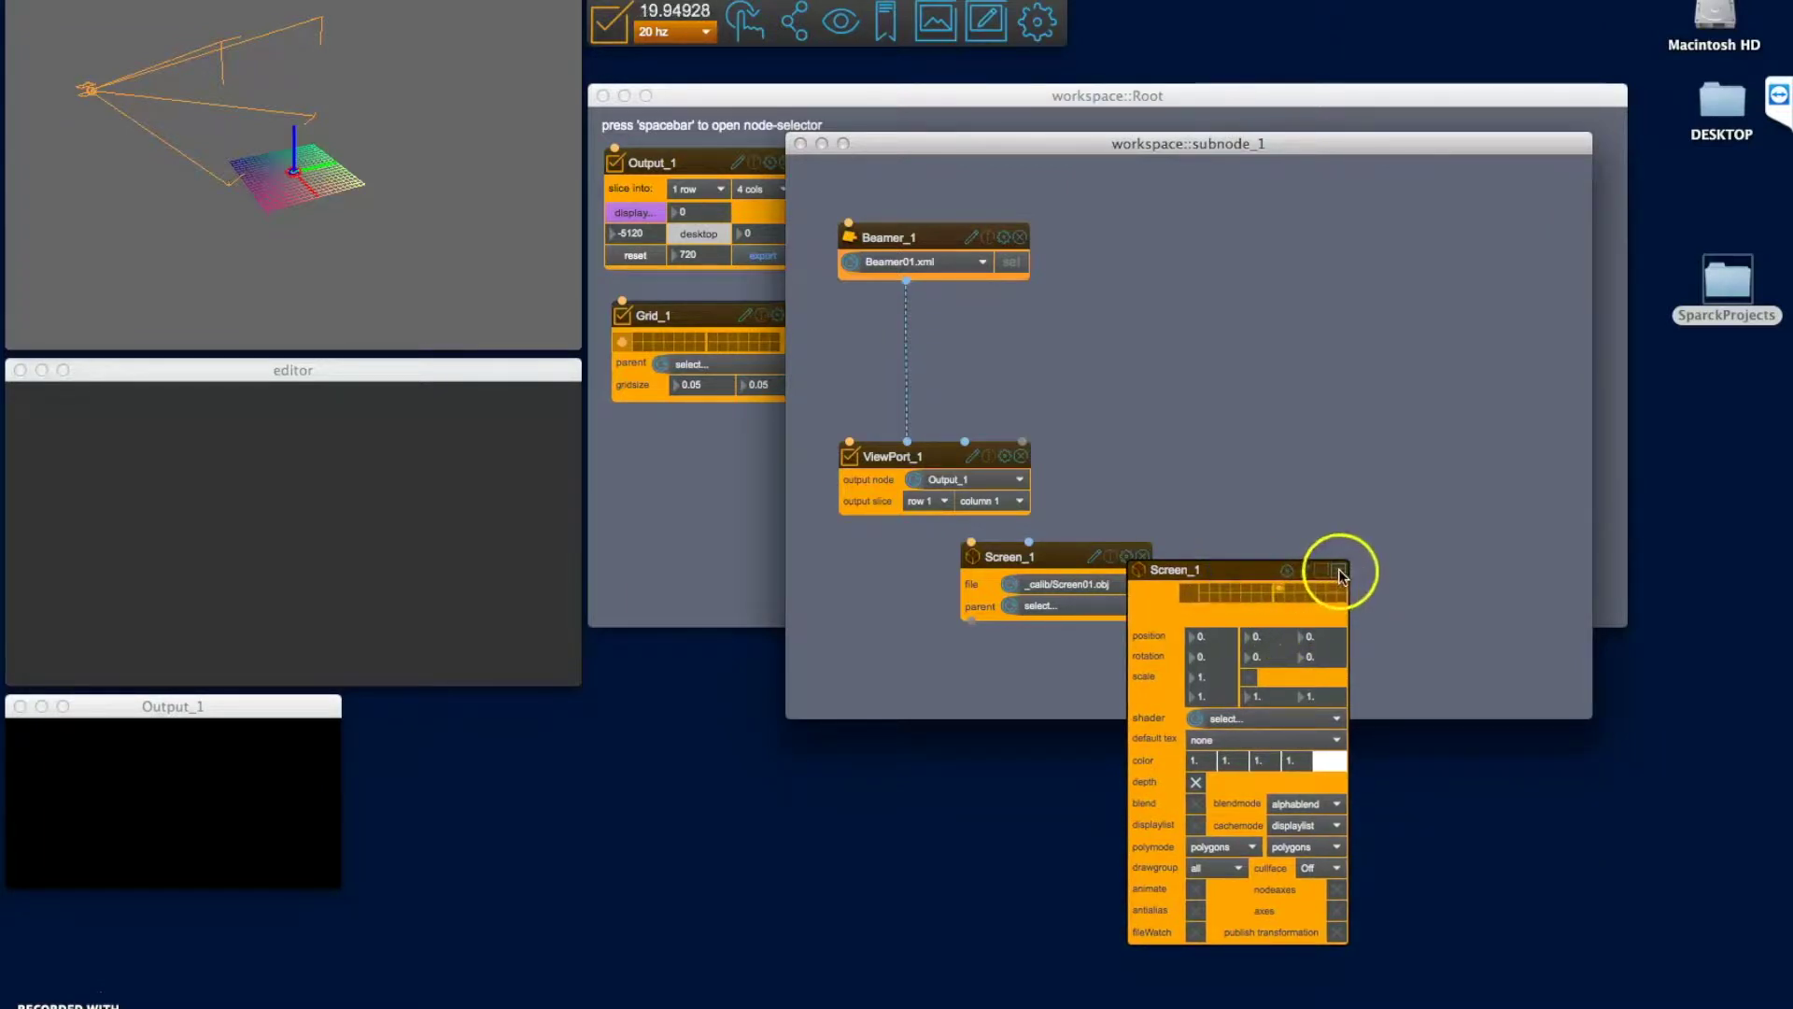
{"action": "left_click", "coordinate": [1338, 569]}
{"action": "left_click", "coordinate": [1005, 239]}
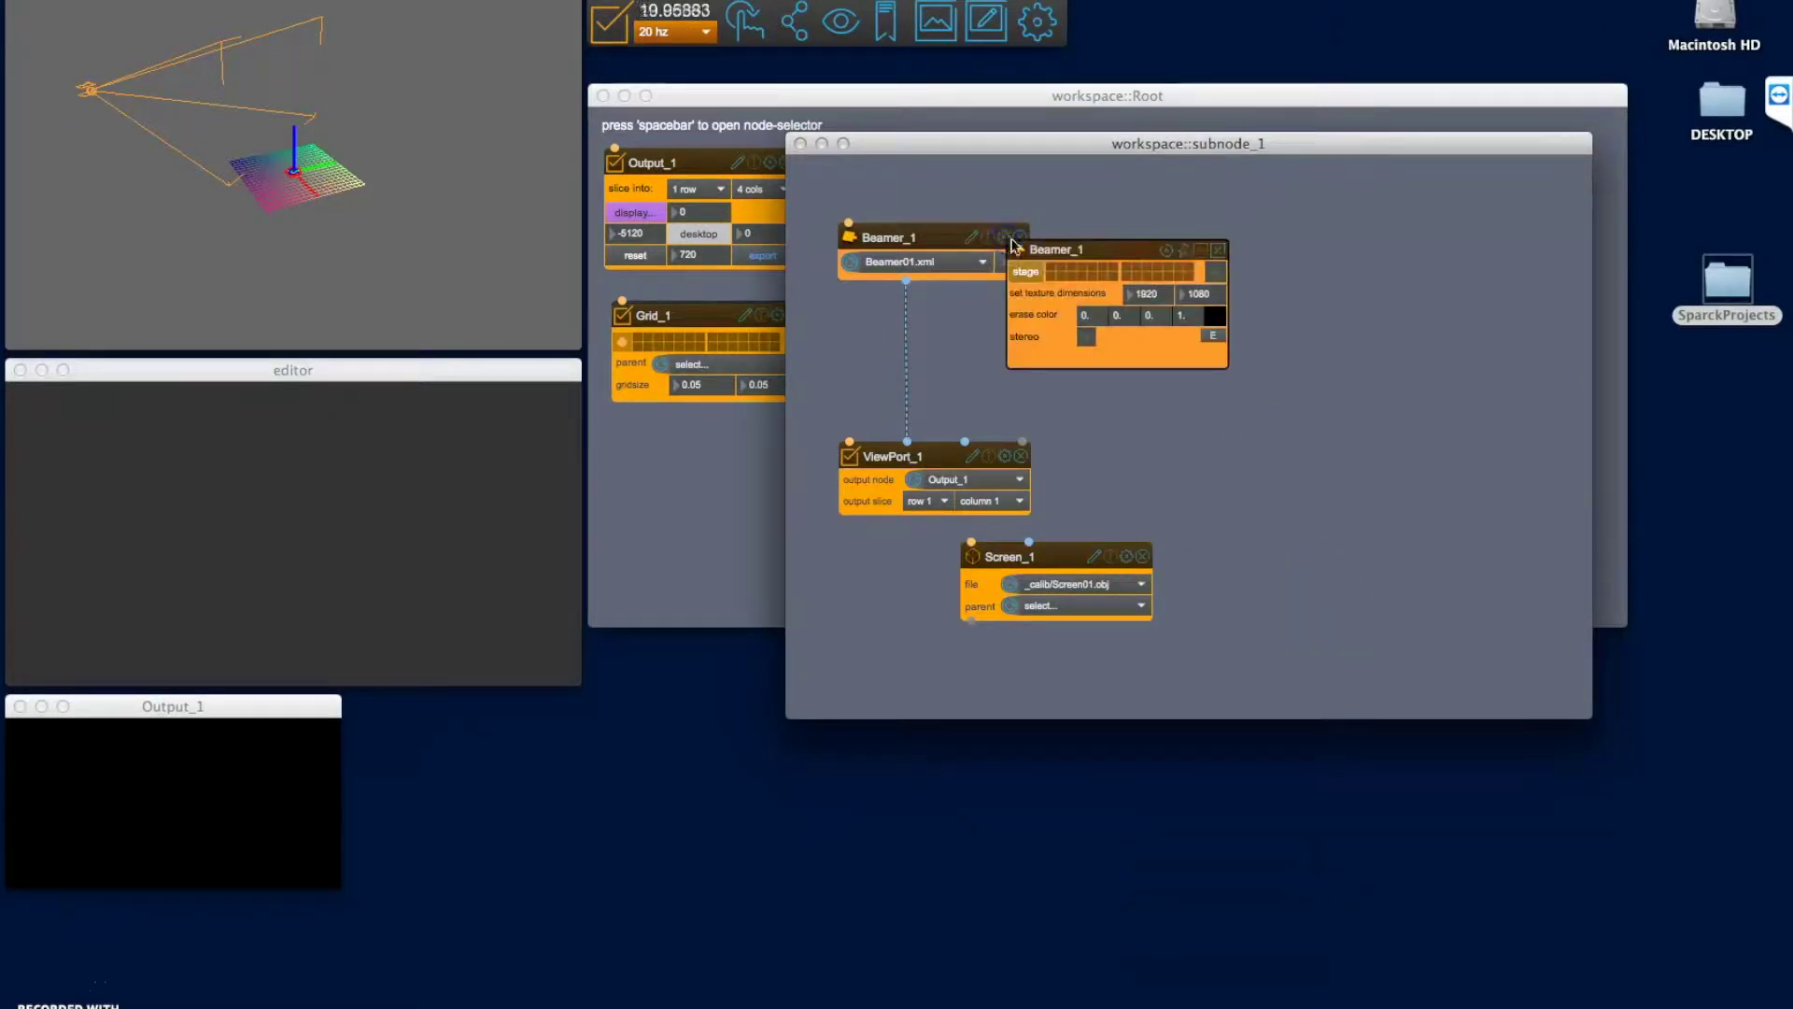
{"action": "left_click", "coordinate": [1128, 271]}
{"action": "left_click", "coordinate": [1121, 271]}
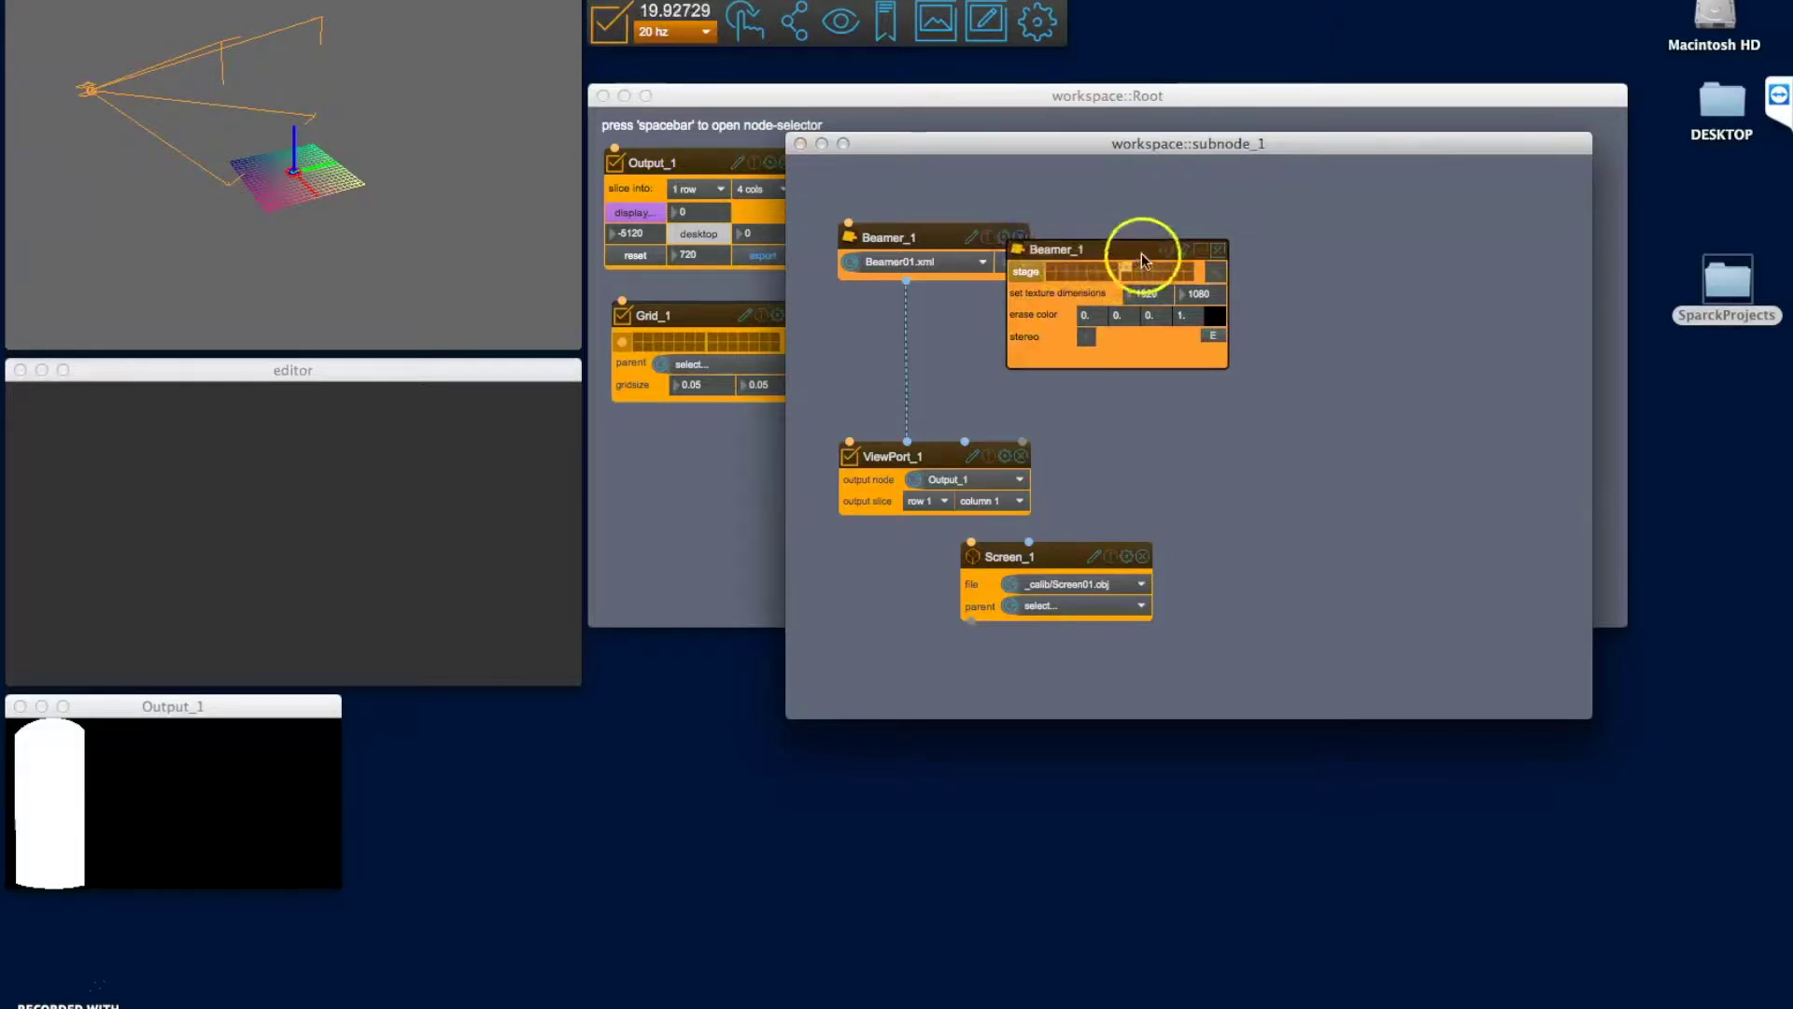
{"action": "left_click", "coordinate": [1218, 250]}
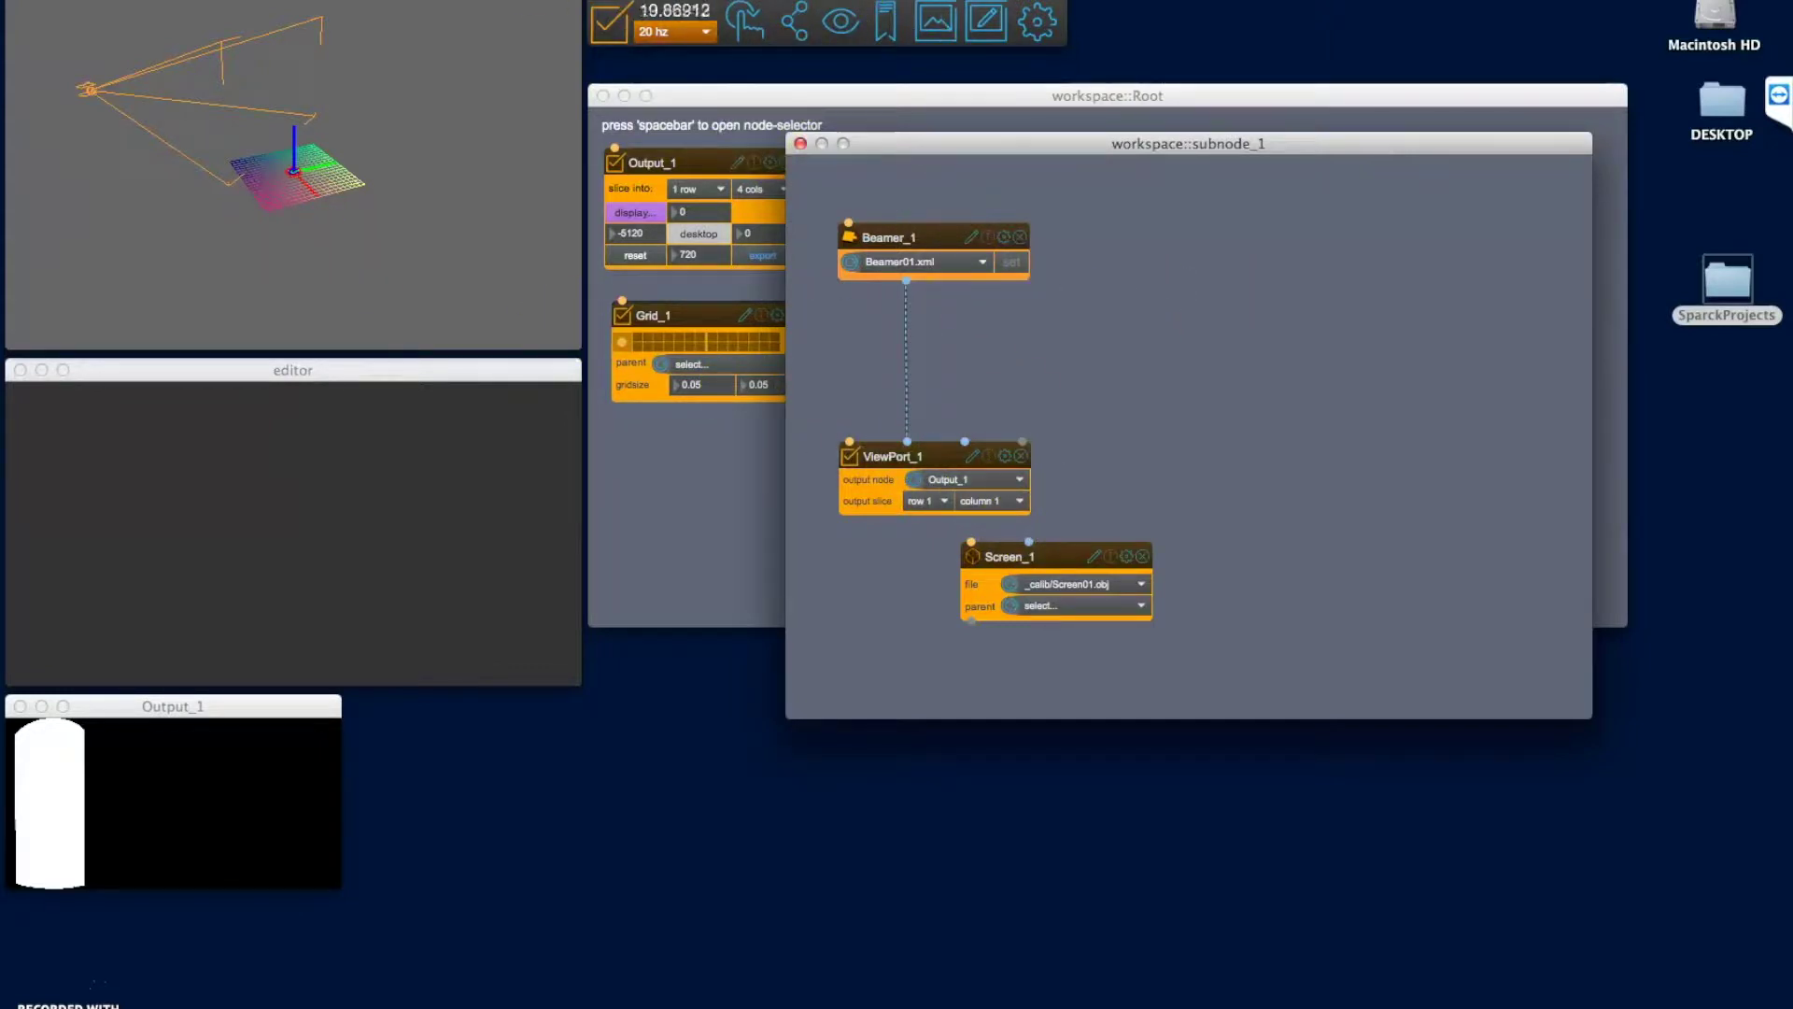
Enable the Screen node's render group in the stage viewer's properties and inspect the screen model against the beamer frustum.
{"action": "left_click", "coordinate": [290, 2]}
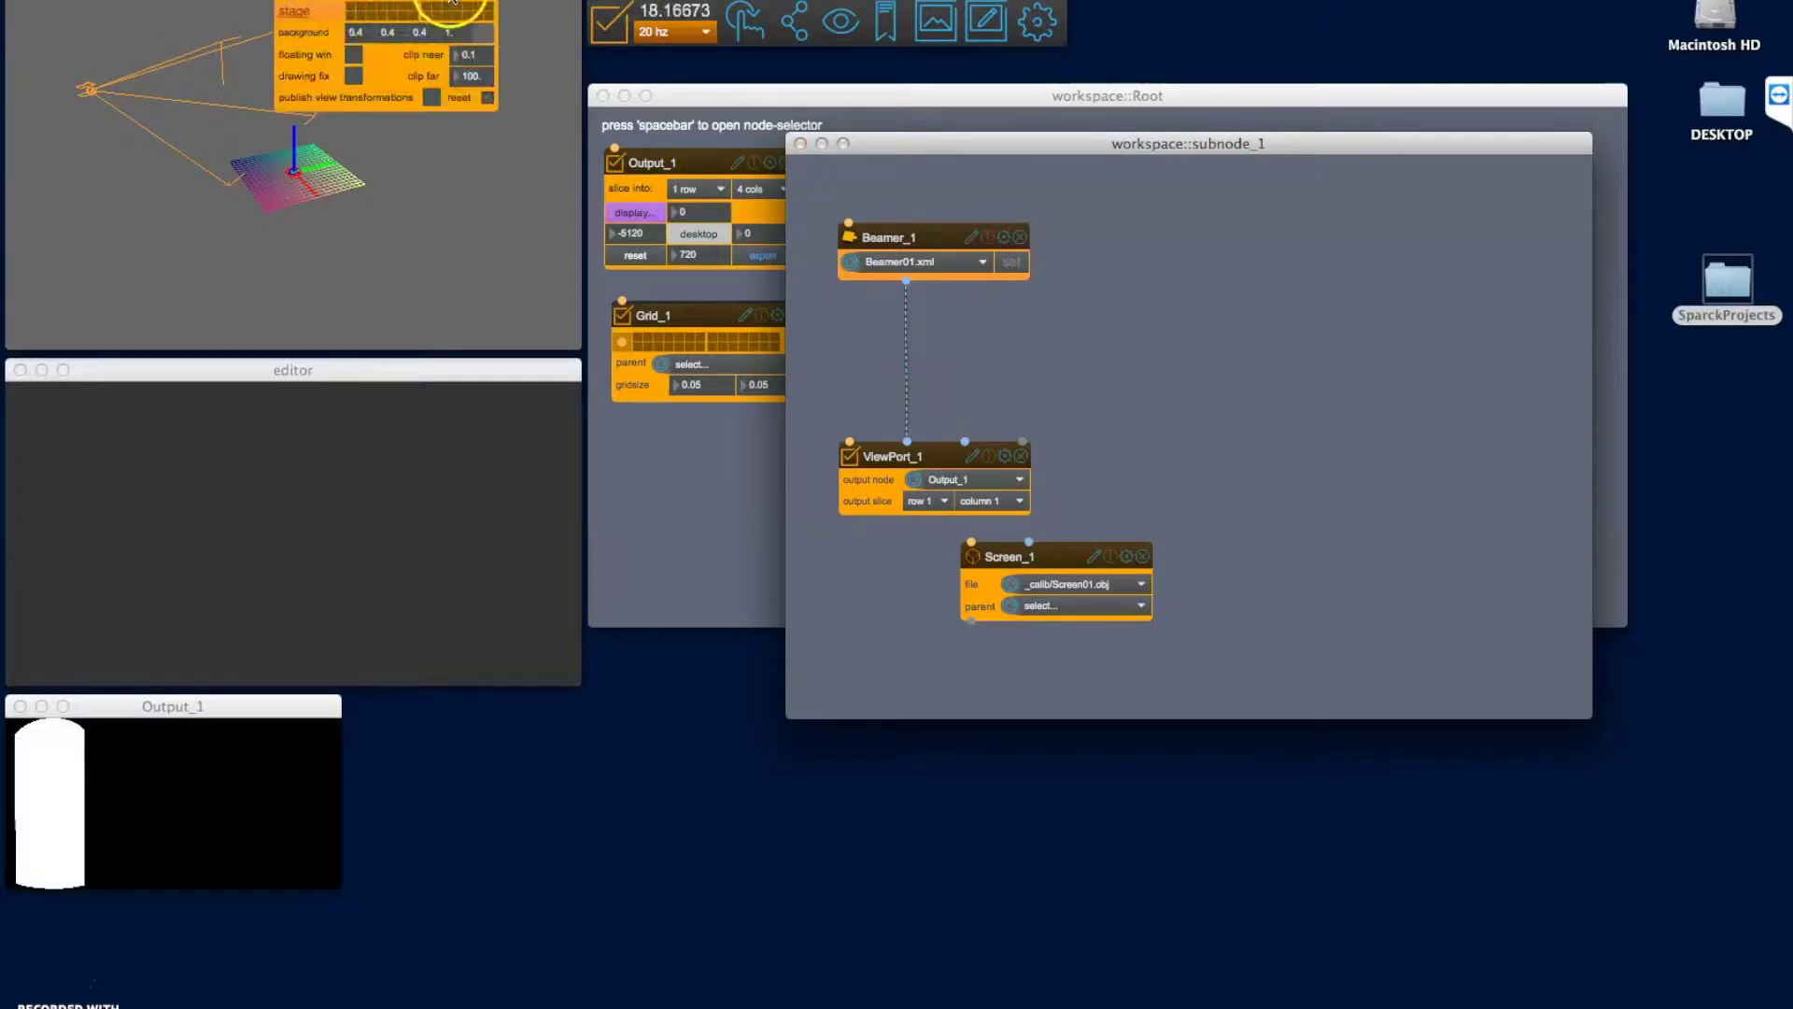
{"action": "left_click_drag", "start_coordinate": [358, 3], "coordinate": [1158, 3]}
{"action": "left_click", "coordinate": [1220, 1]}
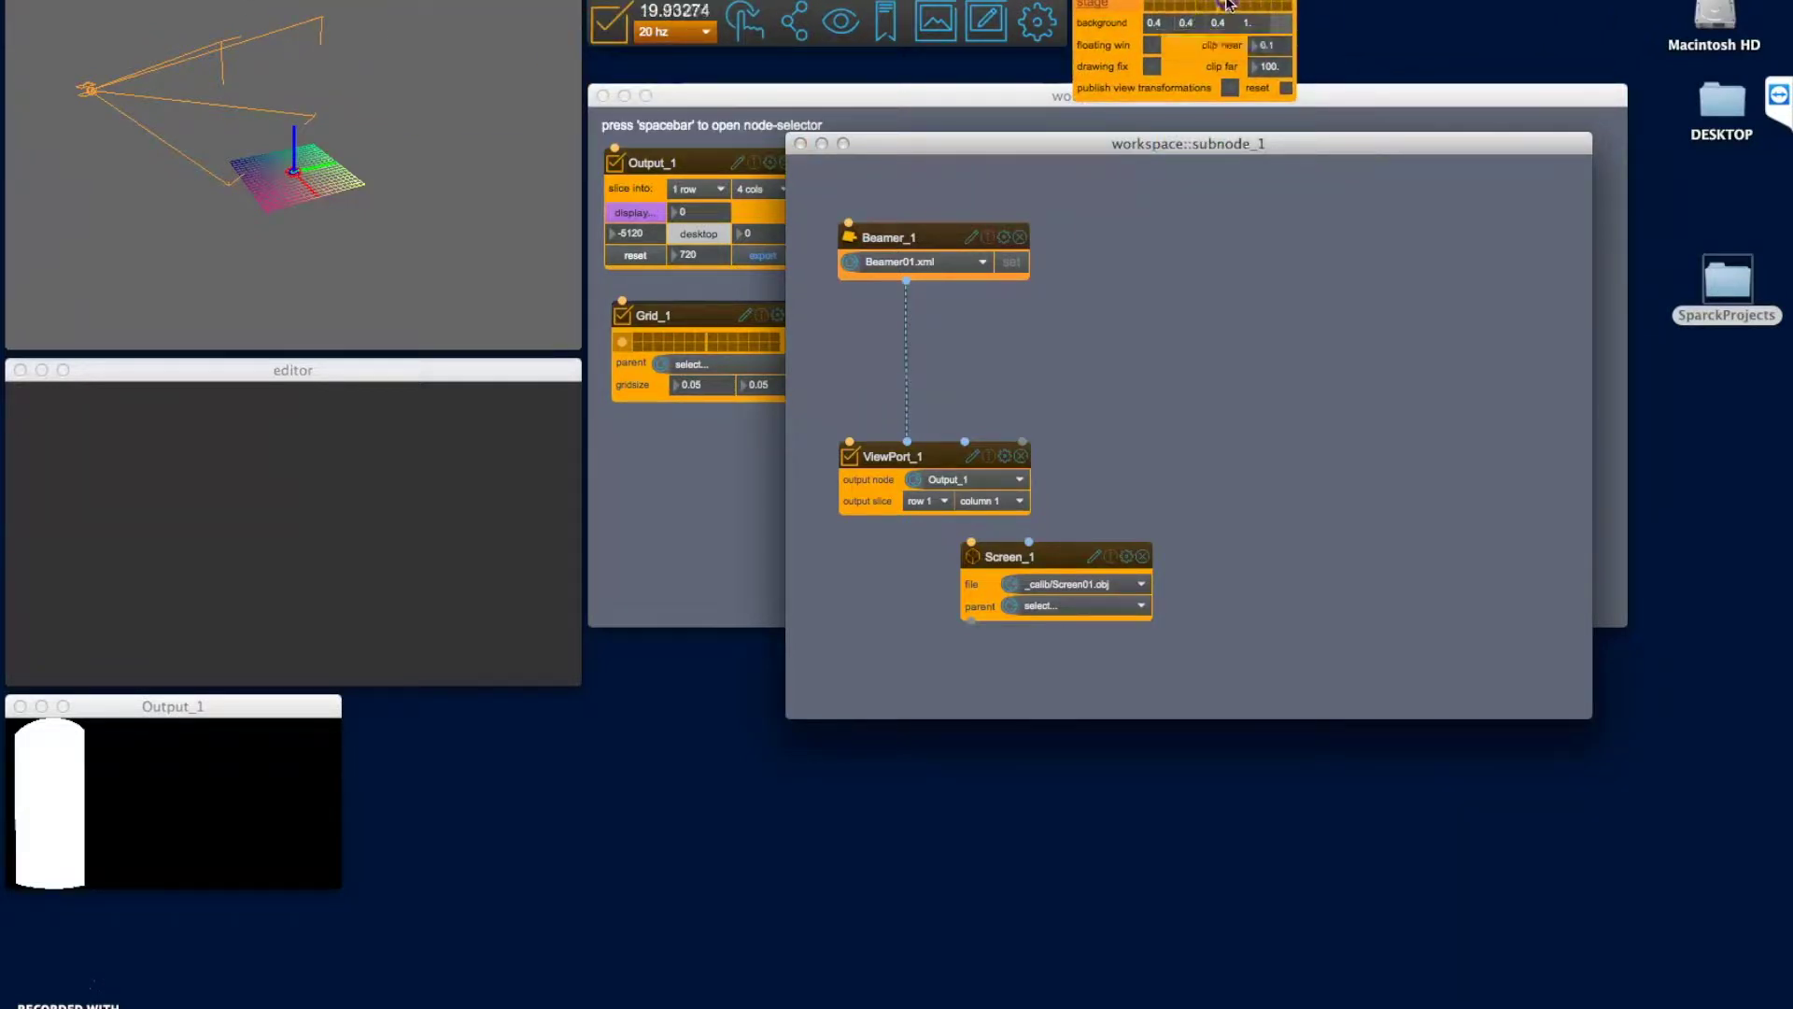
{"action": "left_click", "coordinate": [1220, 2]}
{"action": "left_click_drag", "start_coordinate": [250, 171], "coordinate": [337, 128]}
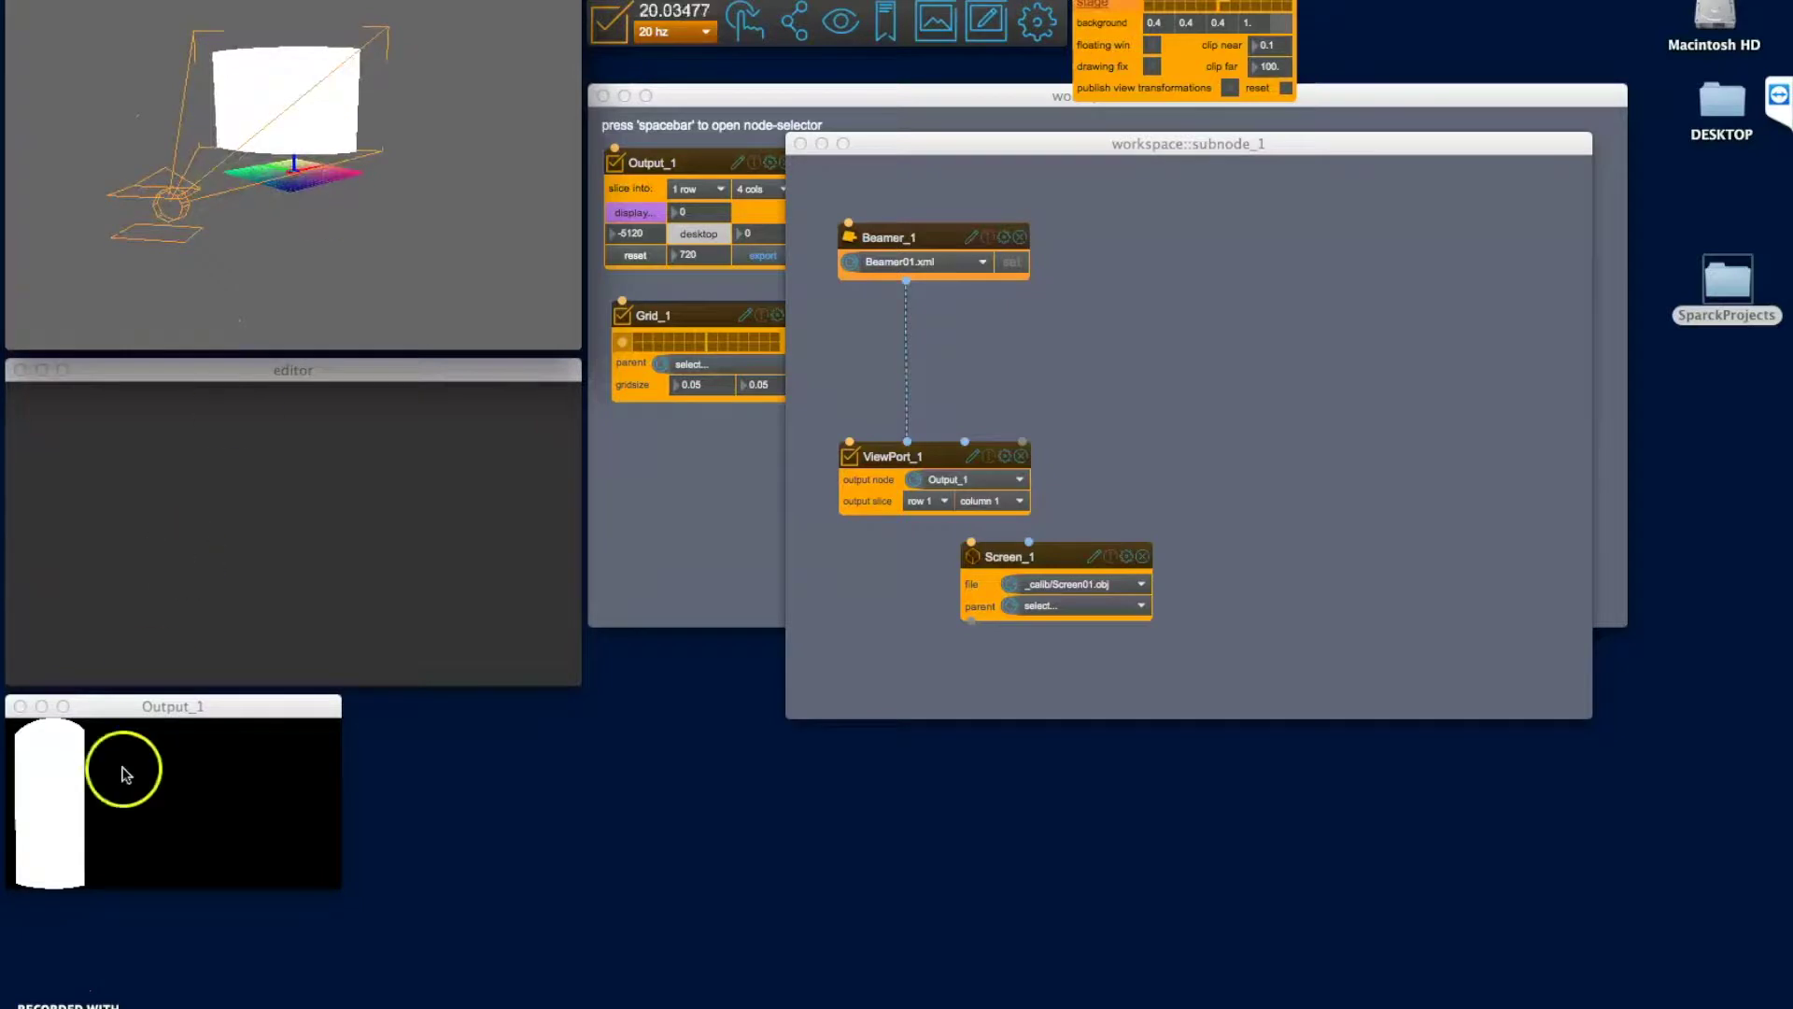
{"action": "left_click_drag", "start_coordinate": [311, 131], "coordinate": [208, 101]}
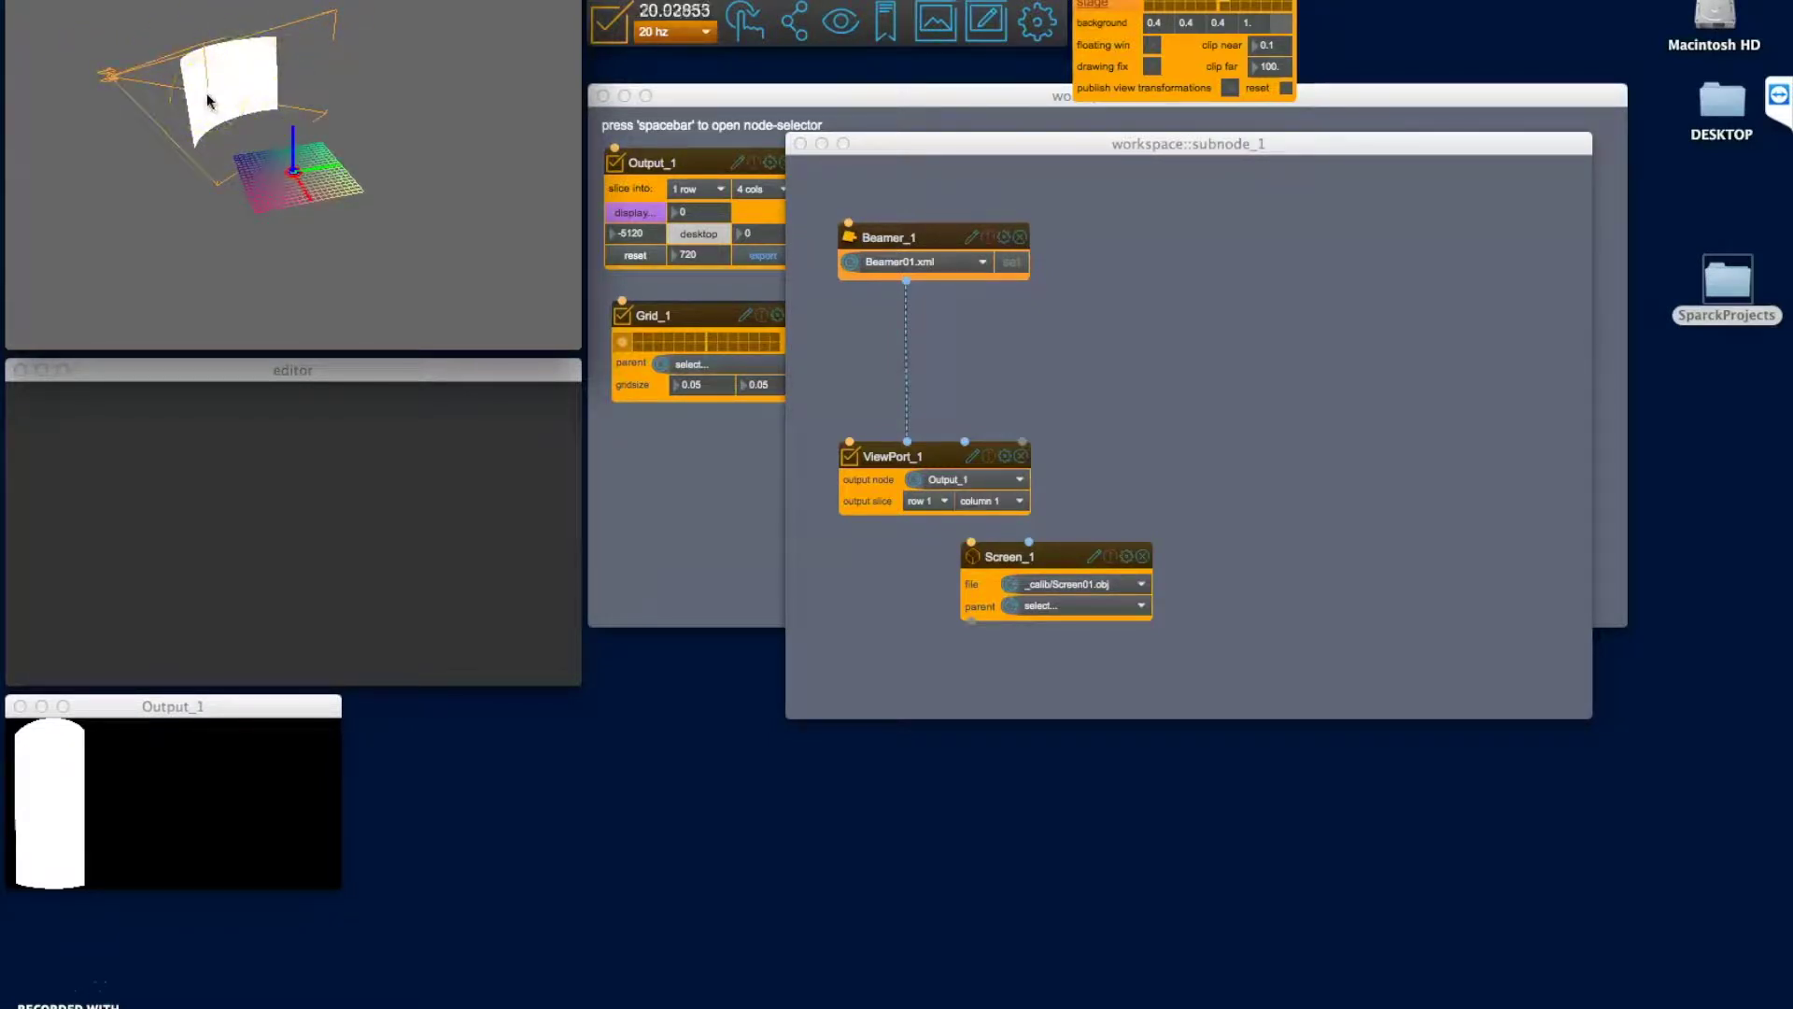
{"action": "left_click", "coordinate": [1005, 457]}
{"action": "left_click", "coordinate": [1034, 478]}
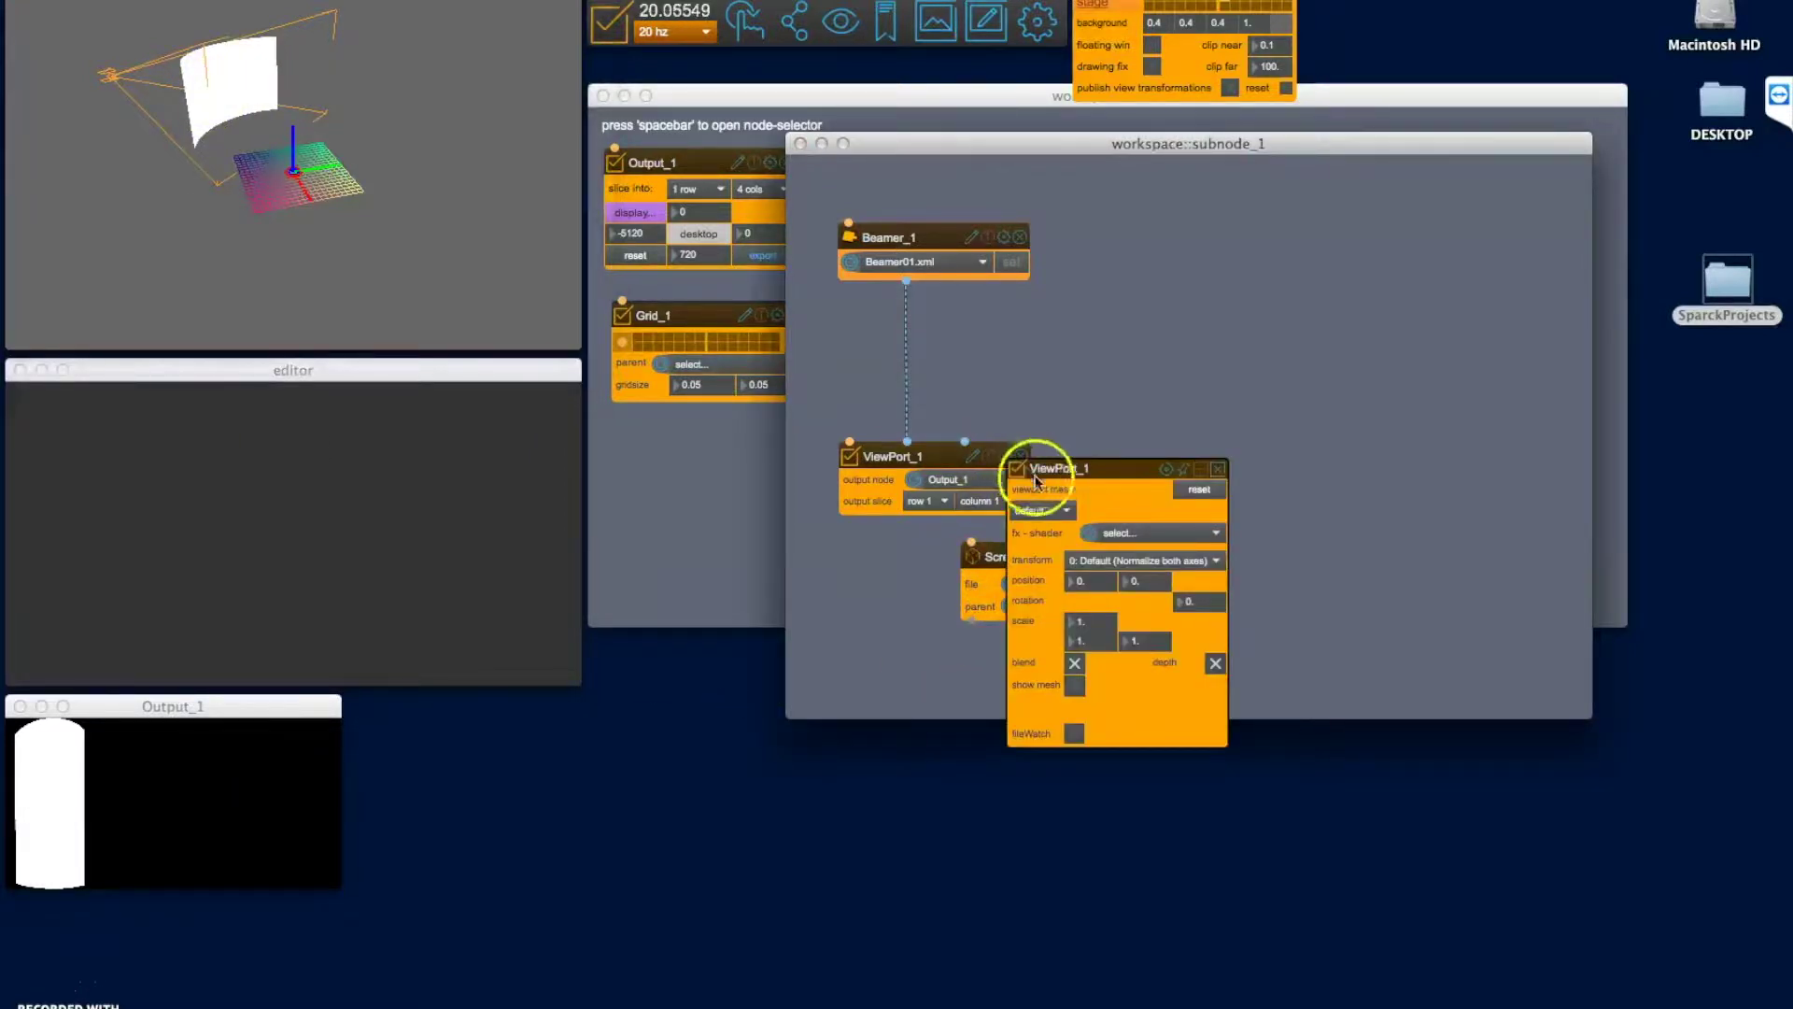
{"action": "left_click", "coordinate": [1075, 687]}
{"action": "left_click", "coordinate": [1075, 687]}
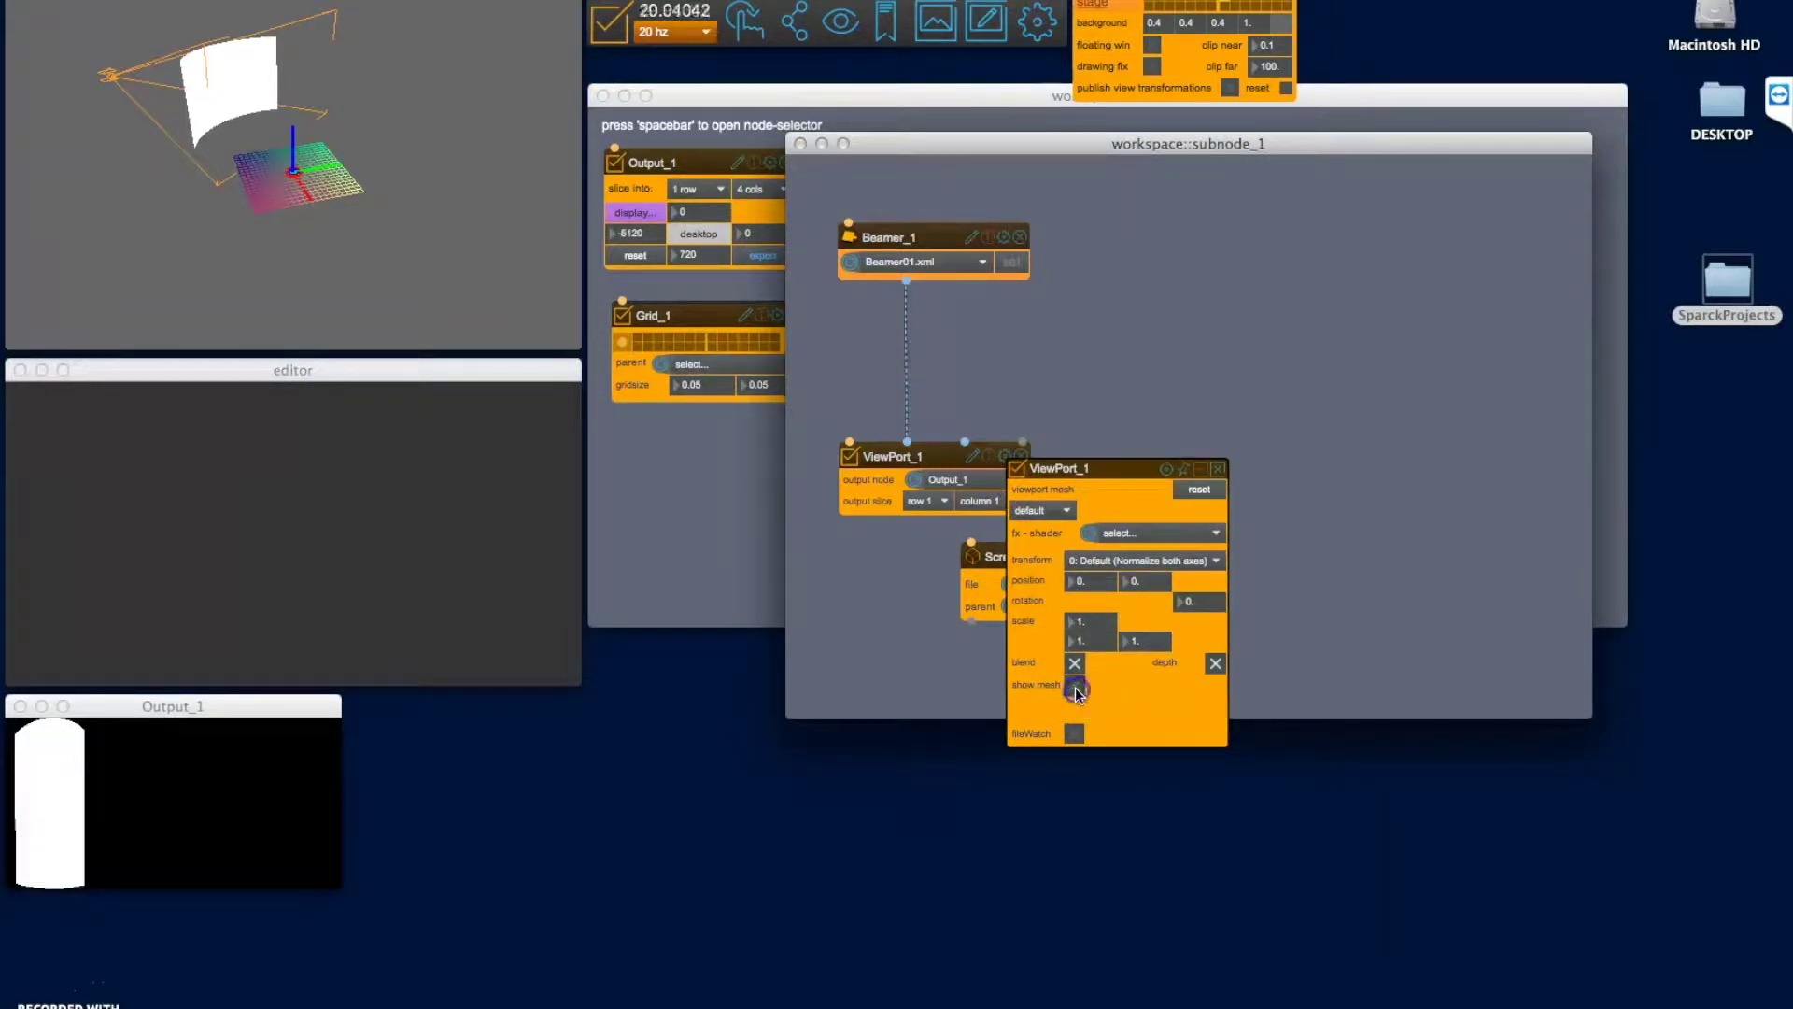
Set the Screen node's first polymode option to lines in its properties.
{"action": "left_click", "coordinate": [1124, 561]}
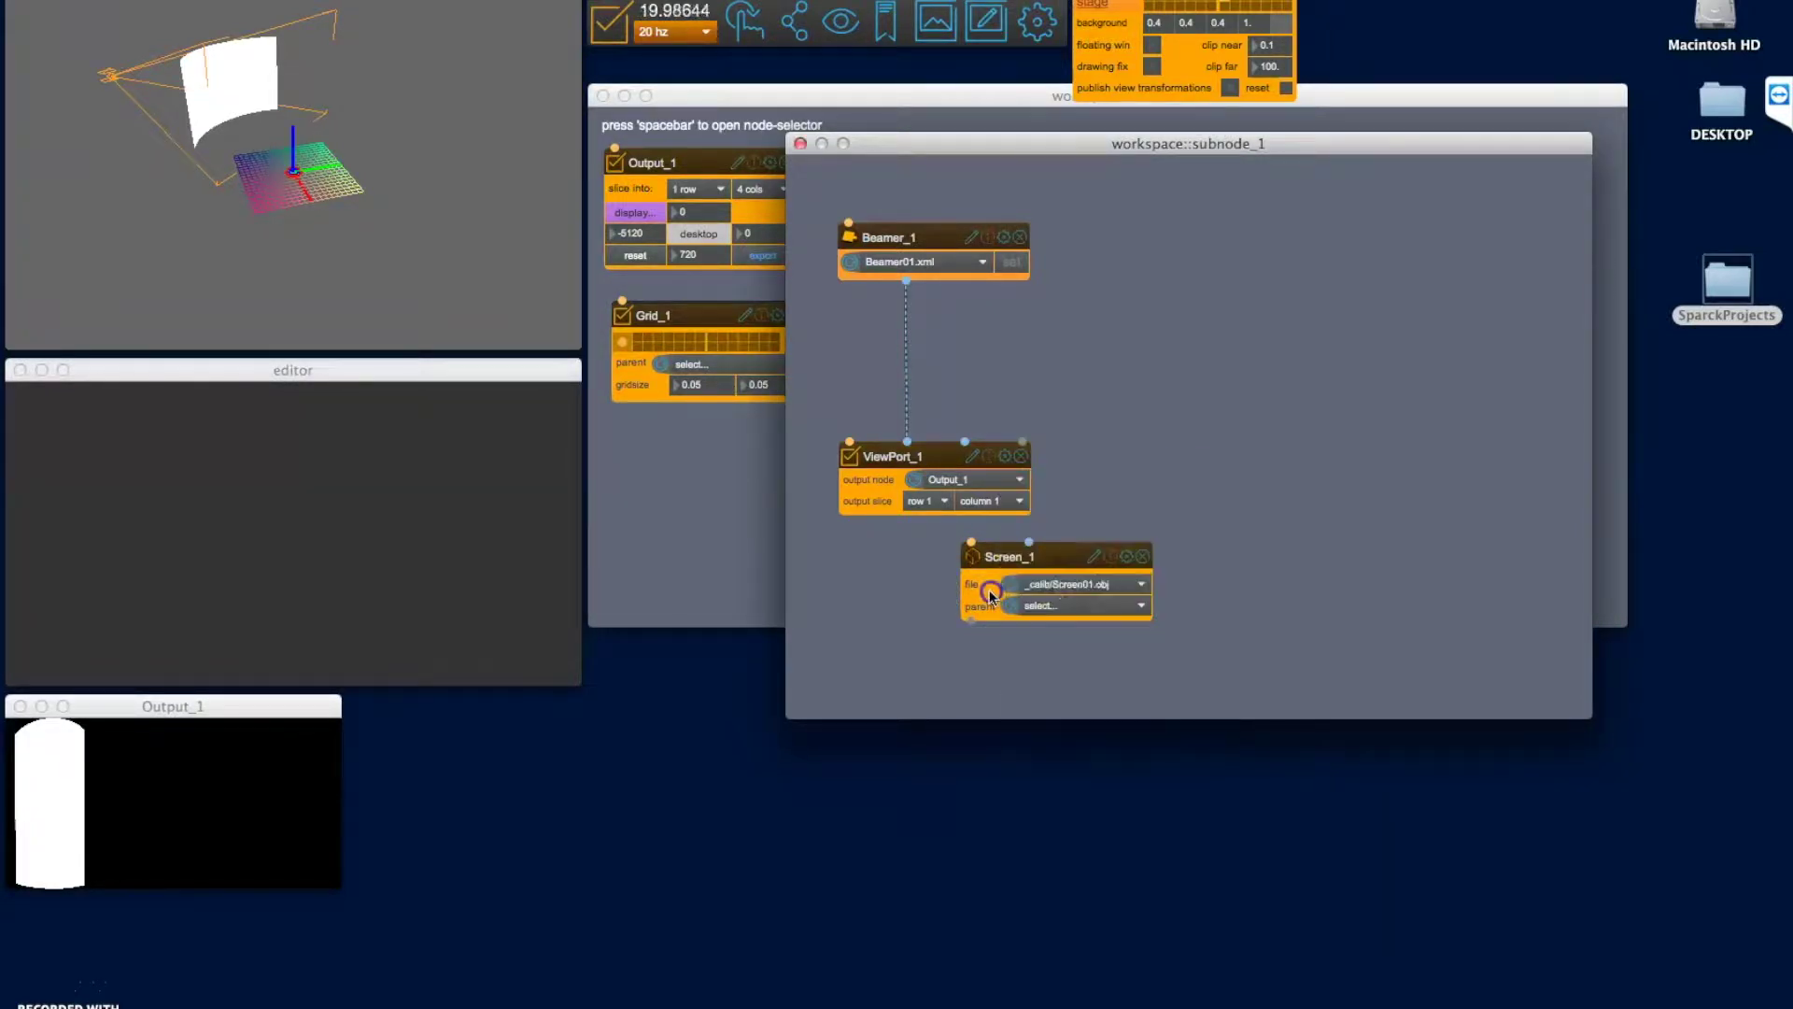
{"action": "left_click", "coordinate": [1212, 843]}
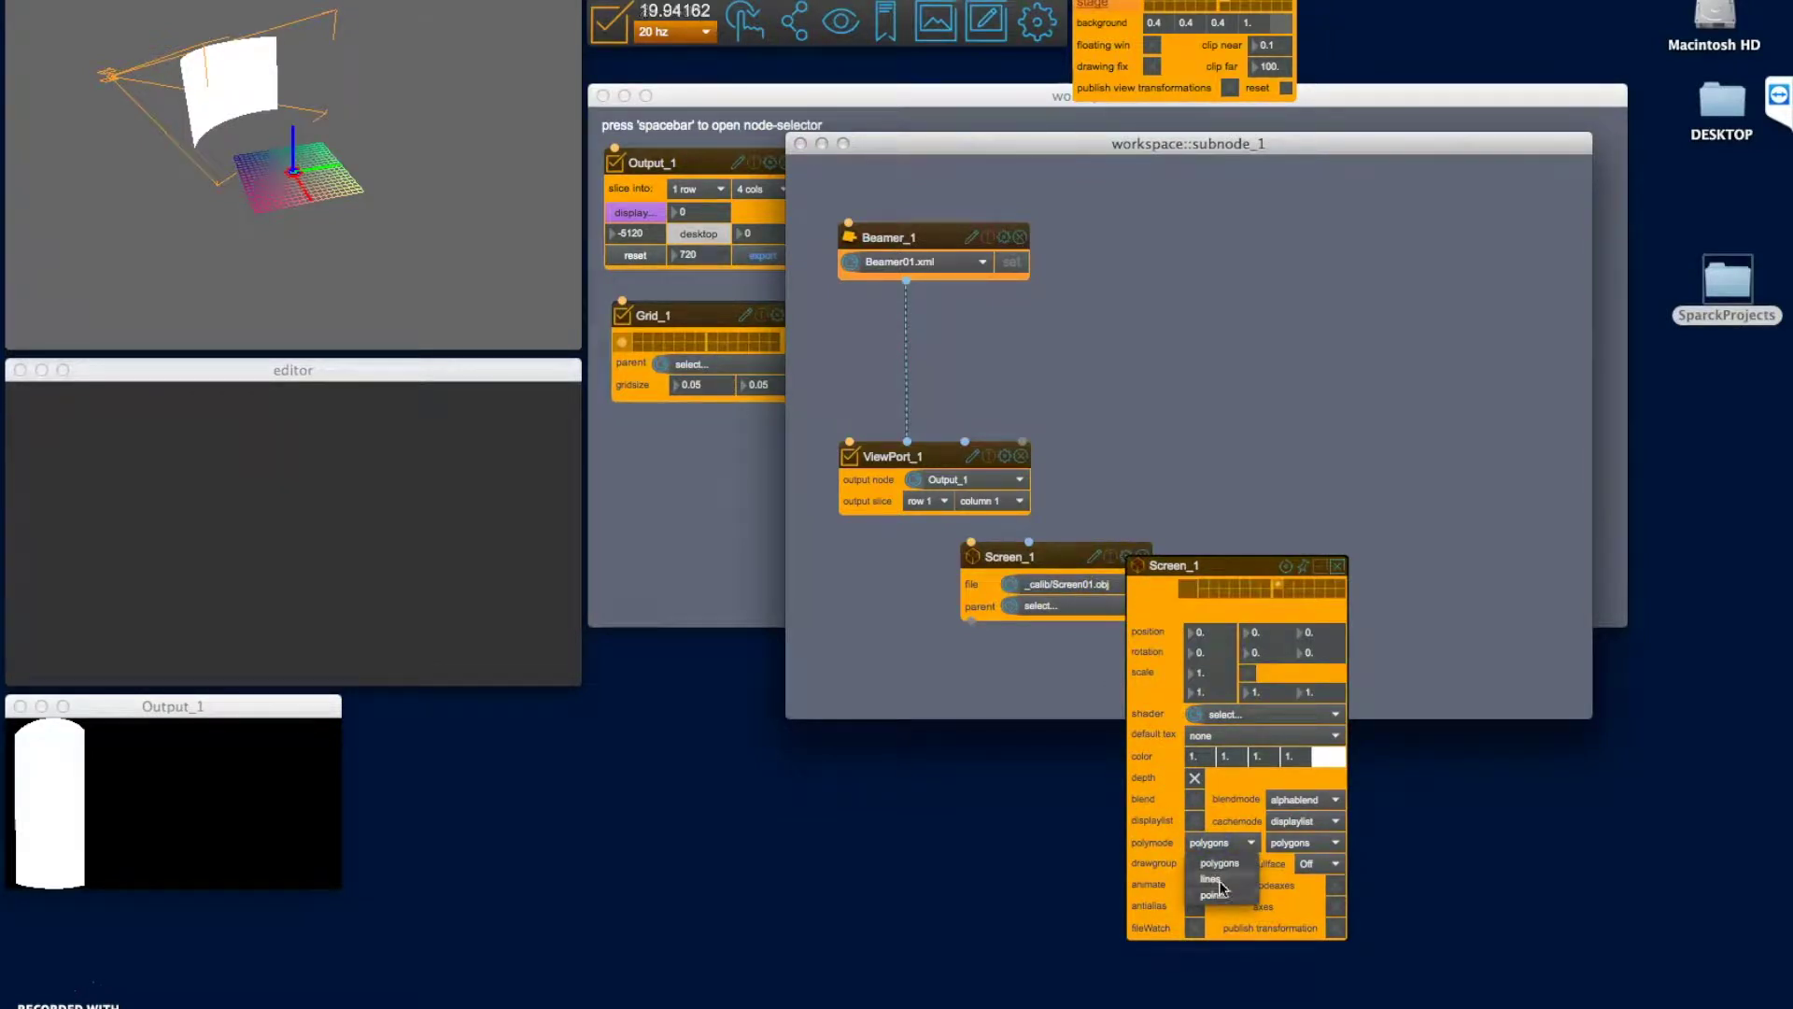
{"action": "left_click", "coordinate": [1219, 895]}
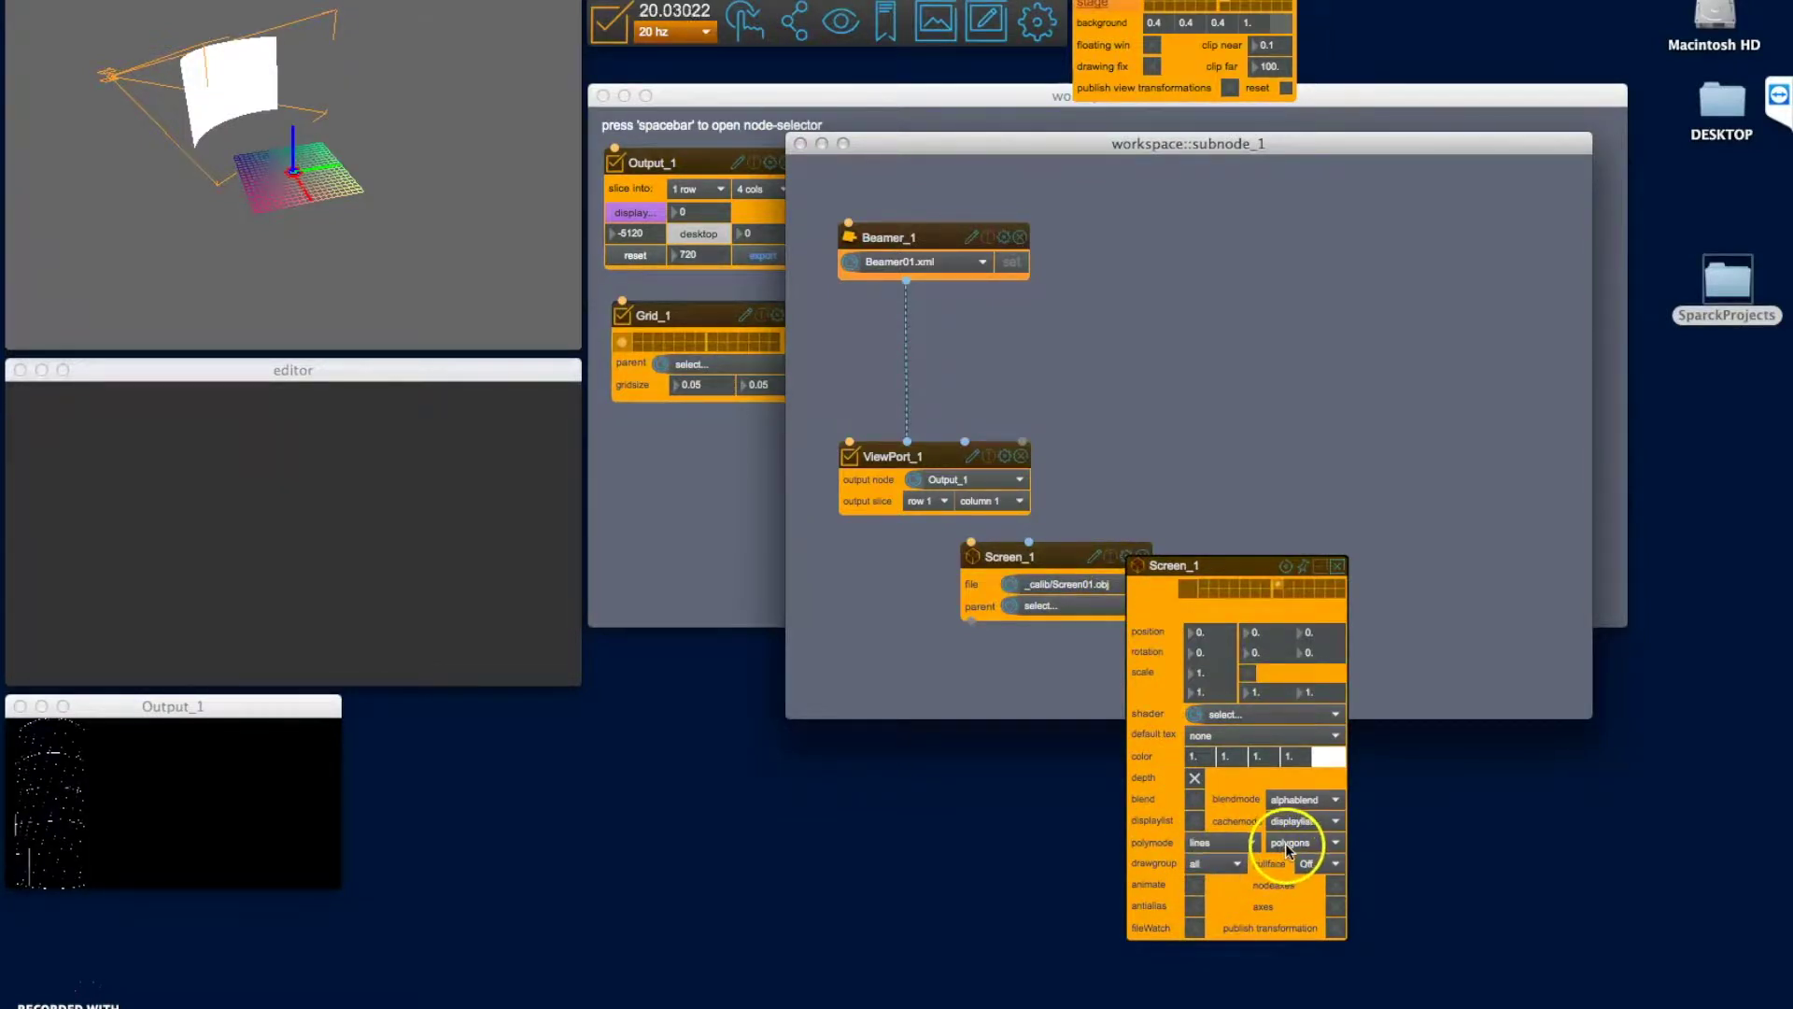
Enlarge the Output_1 window to examine the wireframe, and switch the Output_1 node from desktop to output mode.
{"action": "left_click", "coordinate": [198, 707]}
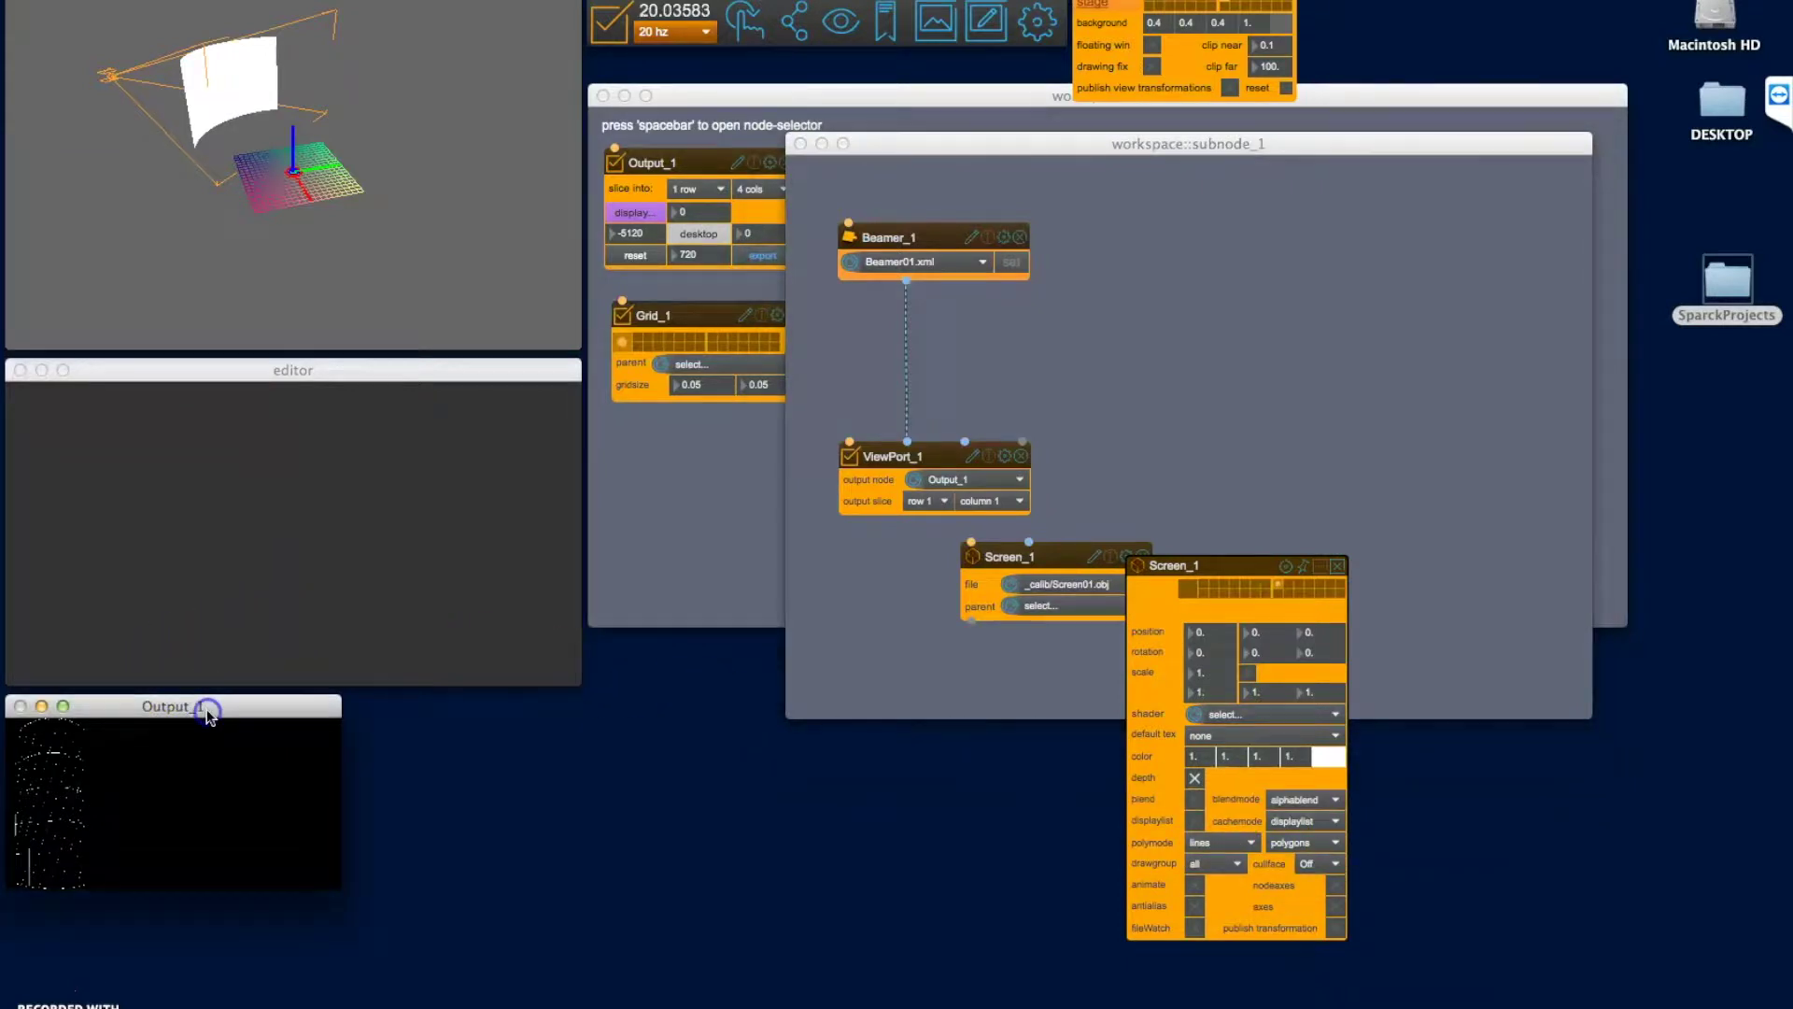
{"action": "left_click_drag", "start_coordinate": [340, 887], "coordinate": [1747, 1008]}
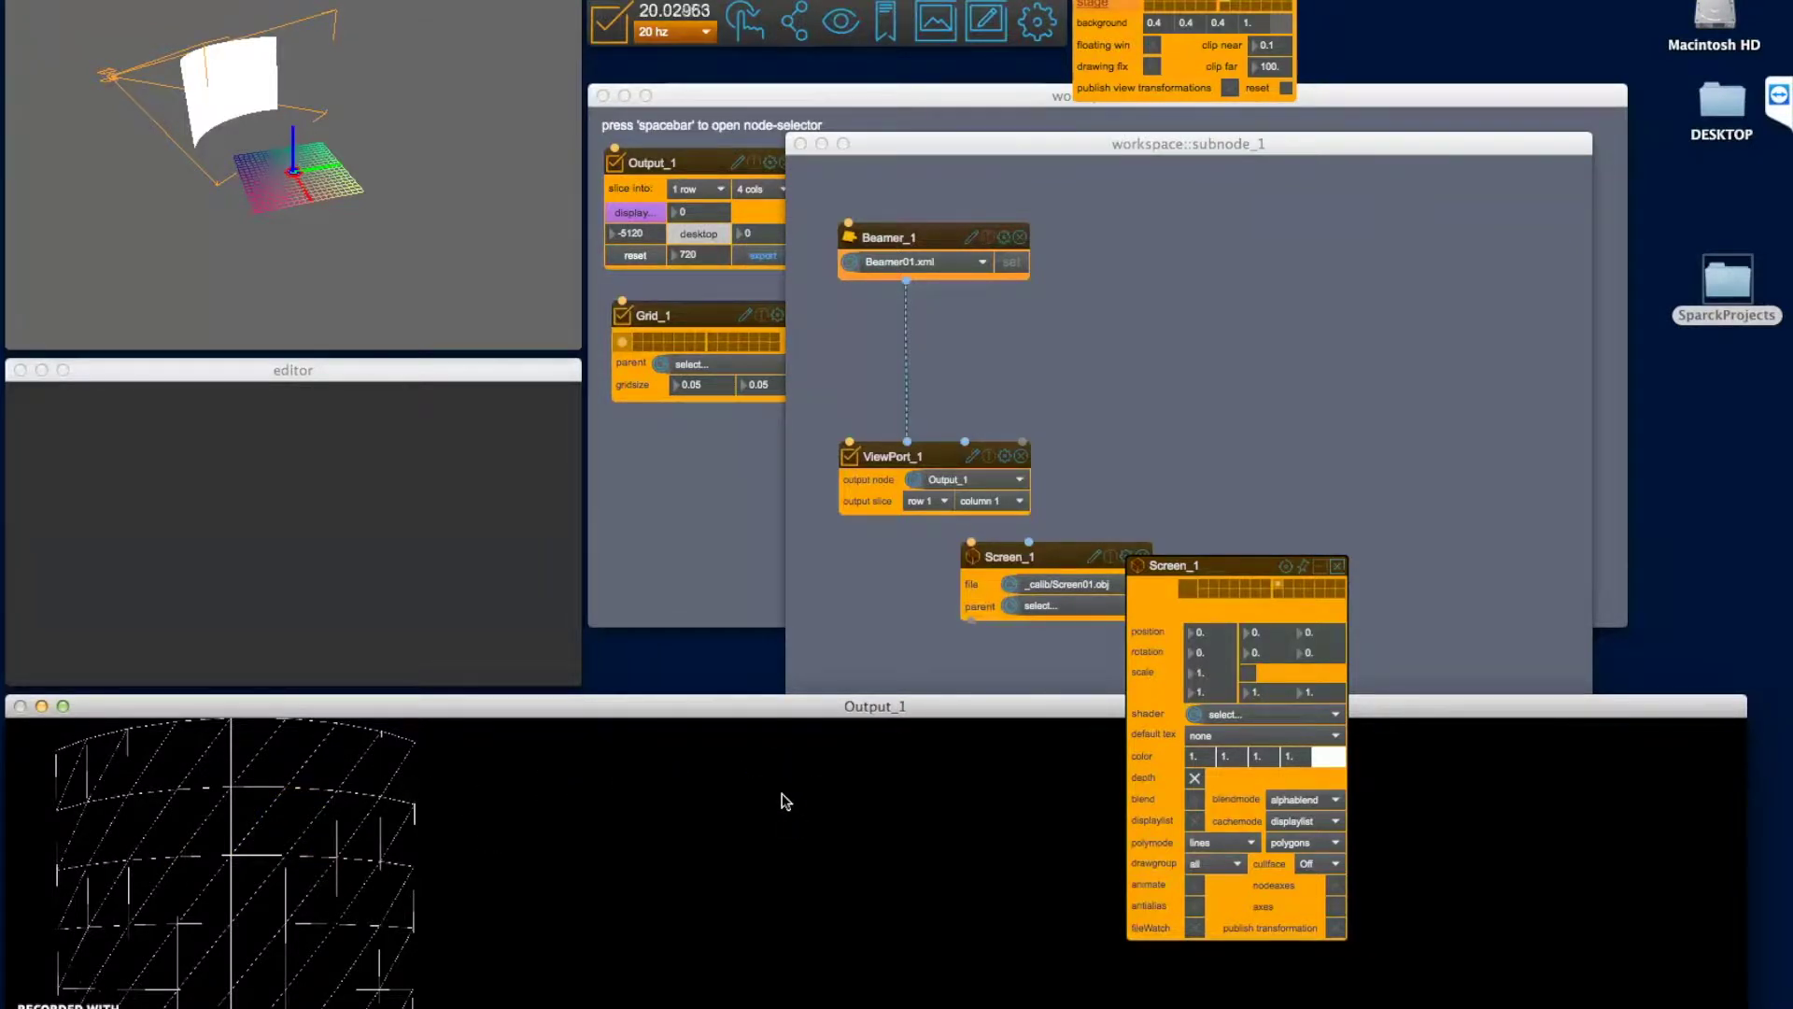
{"action": "left_click", "coordinate": [911, 755]}
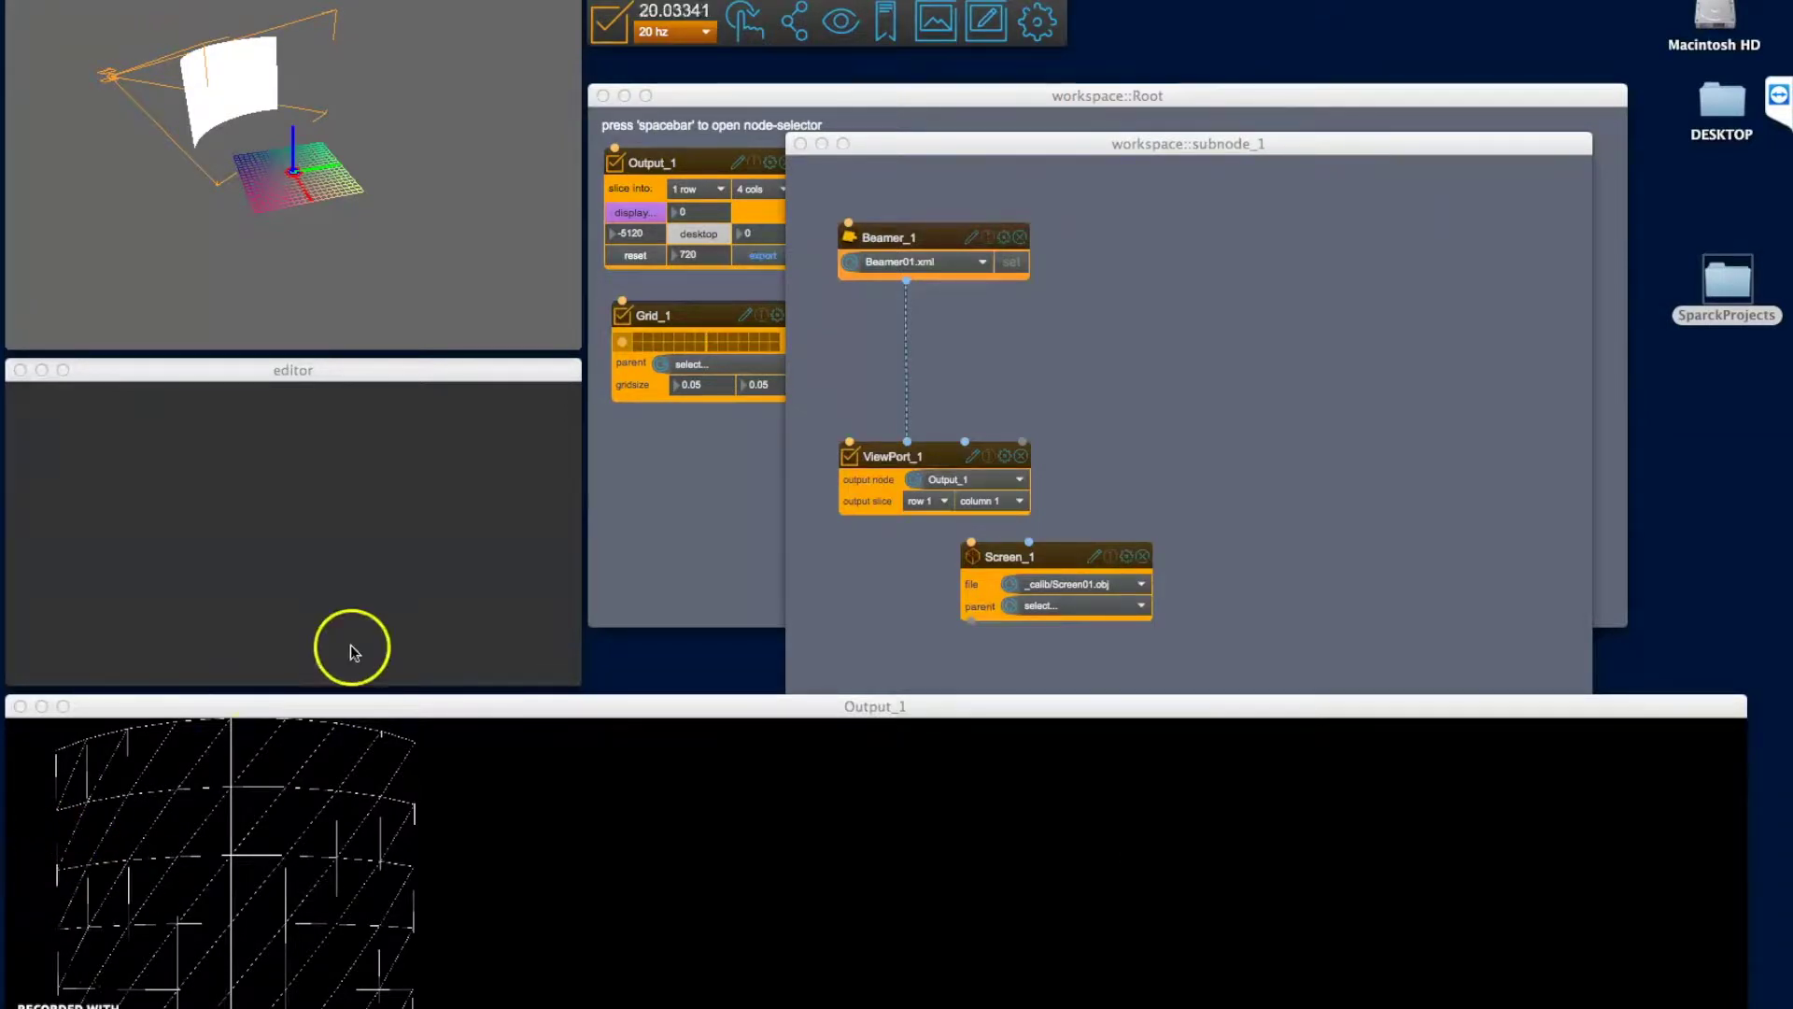
{"action": "left_click", "coordinate": [713, 509]}
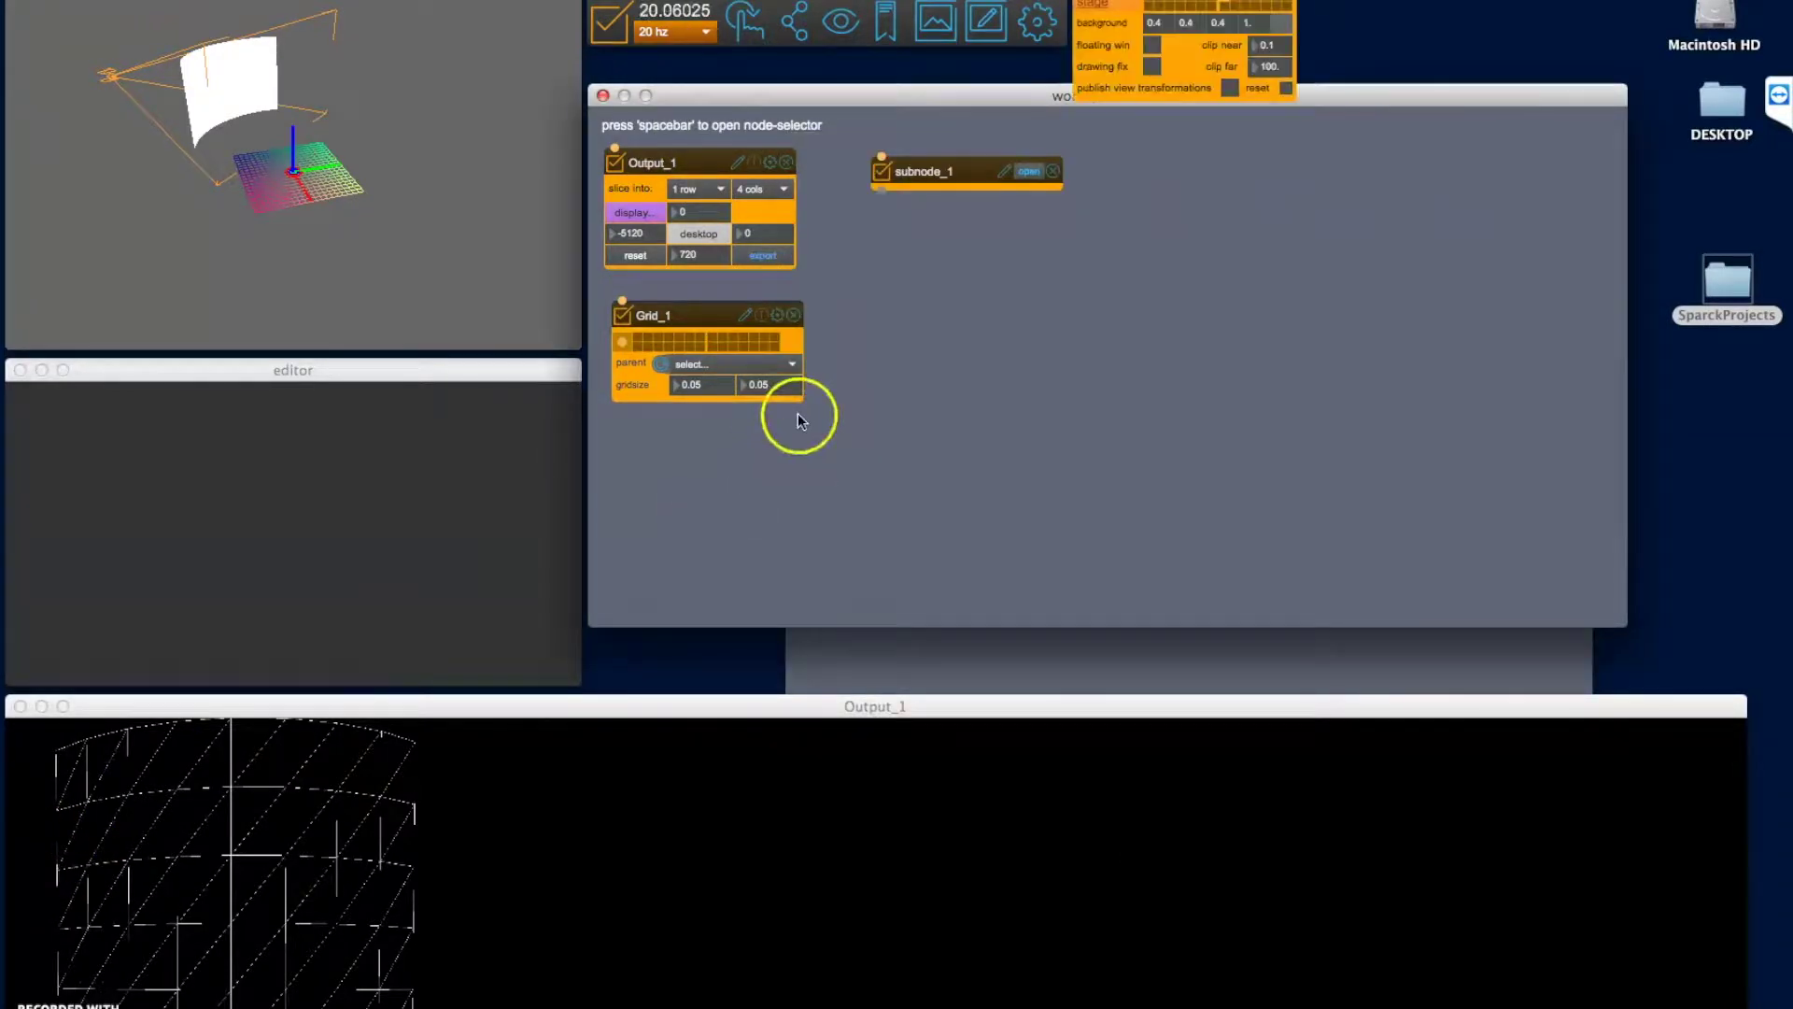
{"action": "left_click", "coordinate": [703, 235]}
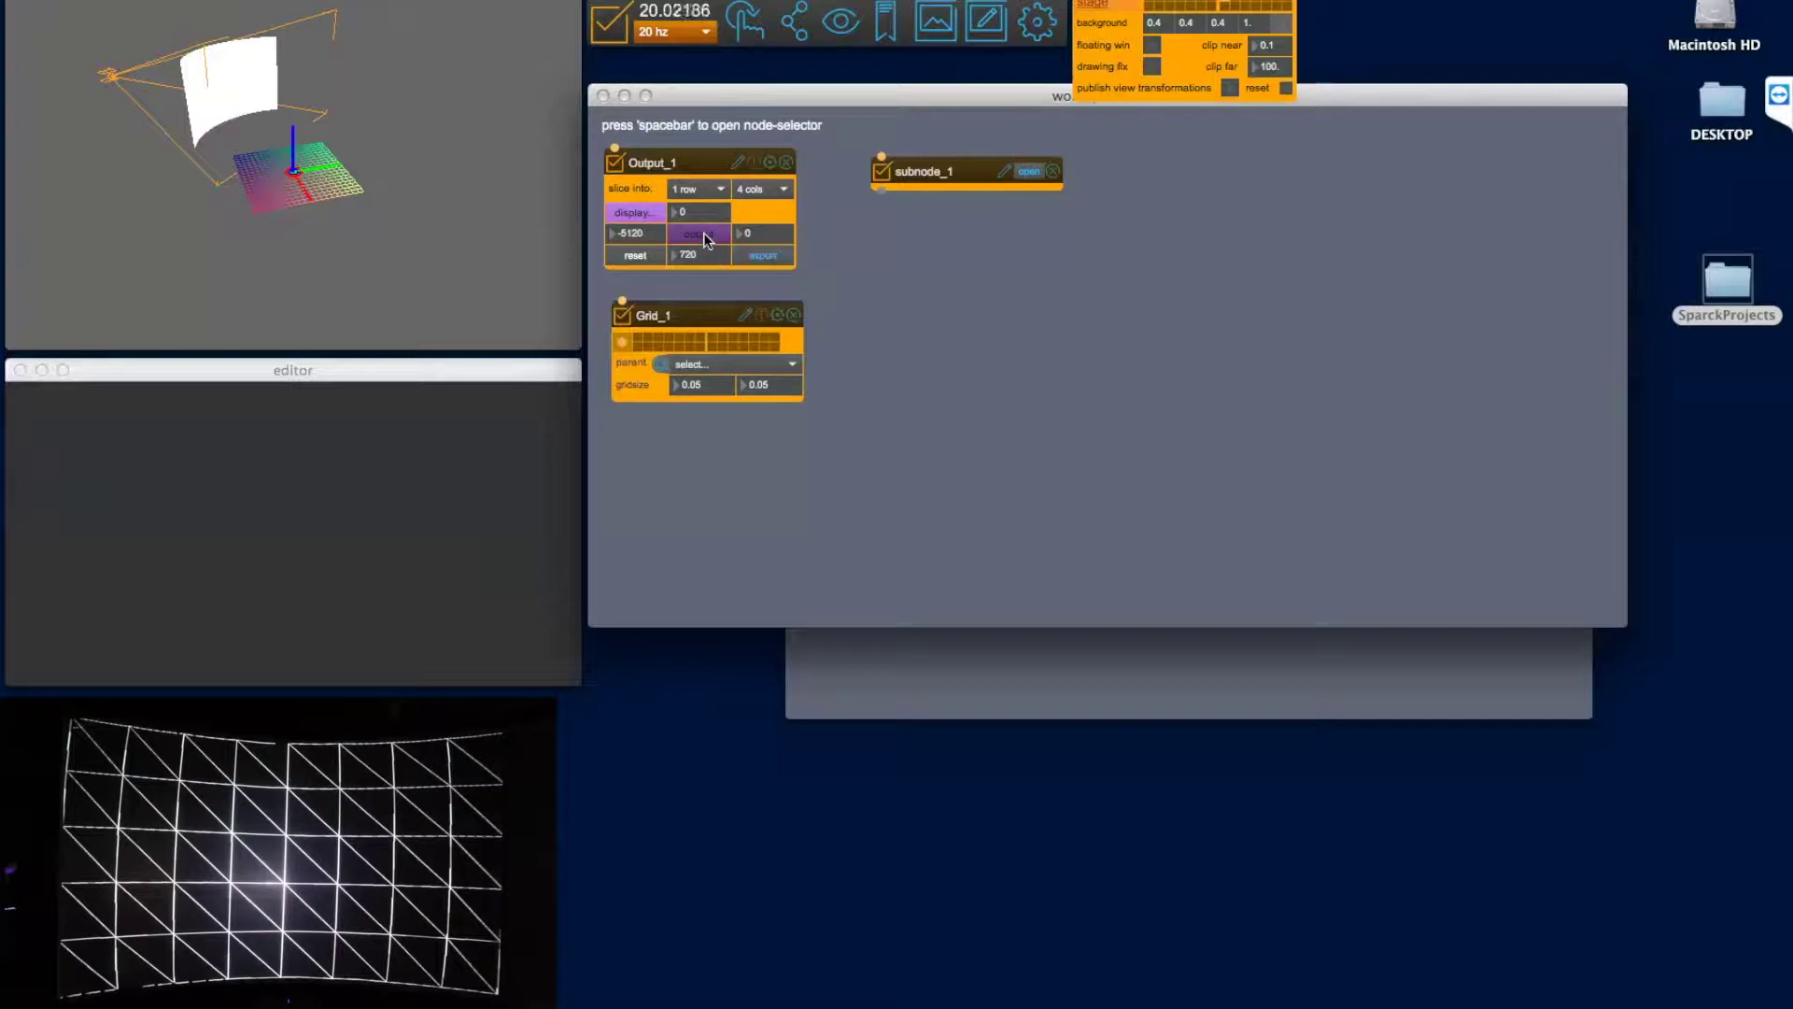
Add a Mapping Warp2d node to the subnode workspace, place it to the right of the Beamer node and focus the editor on it.
{"action": "left_click", "coordinate": [1016, 669]}
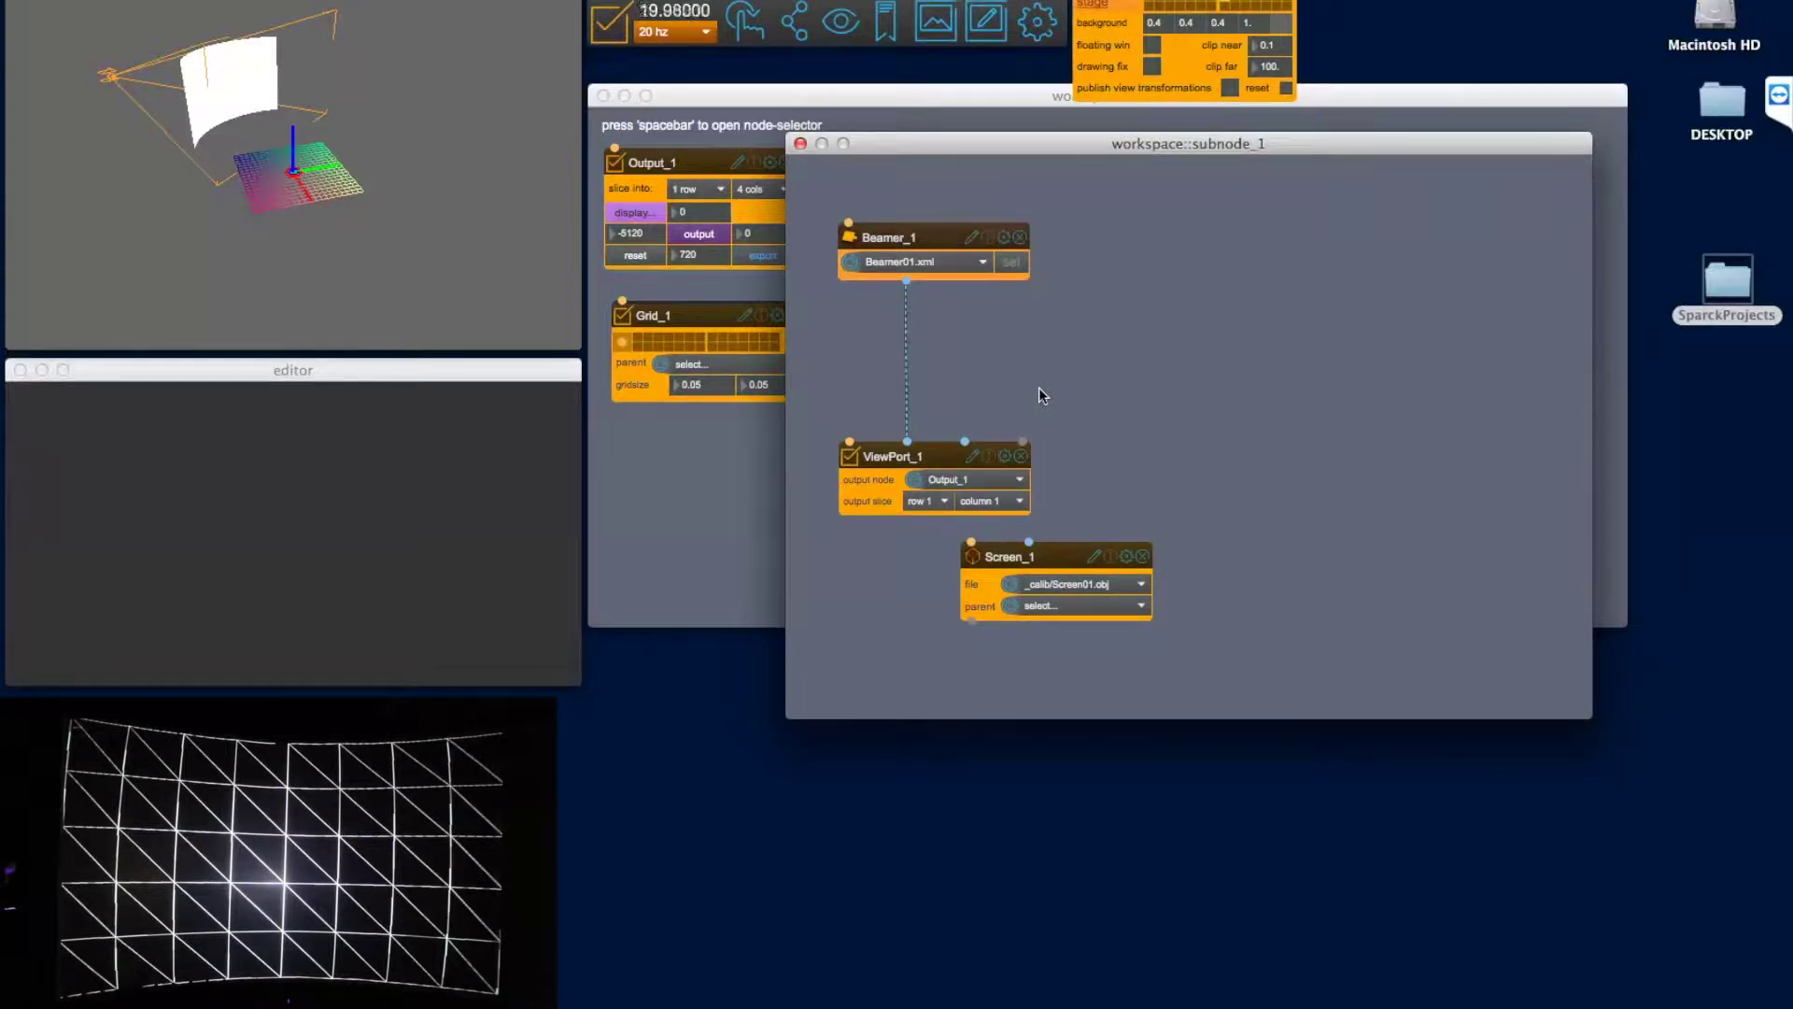
{"action": "left_click", "coordinate": [1051, 345]}
{"action": "key", "text": "space"}
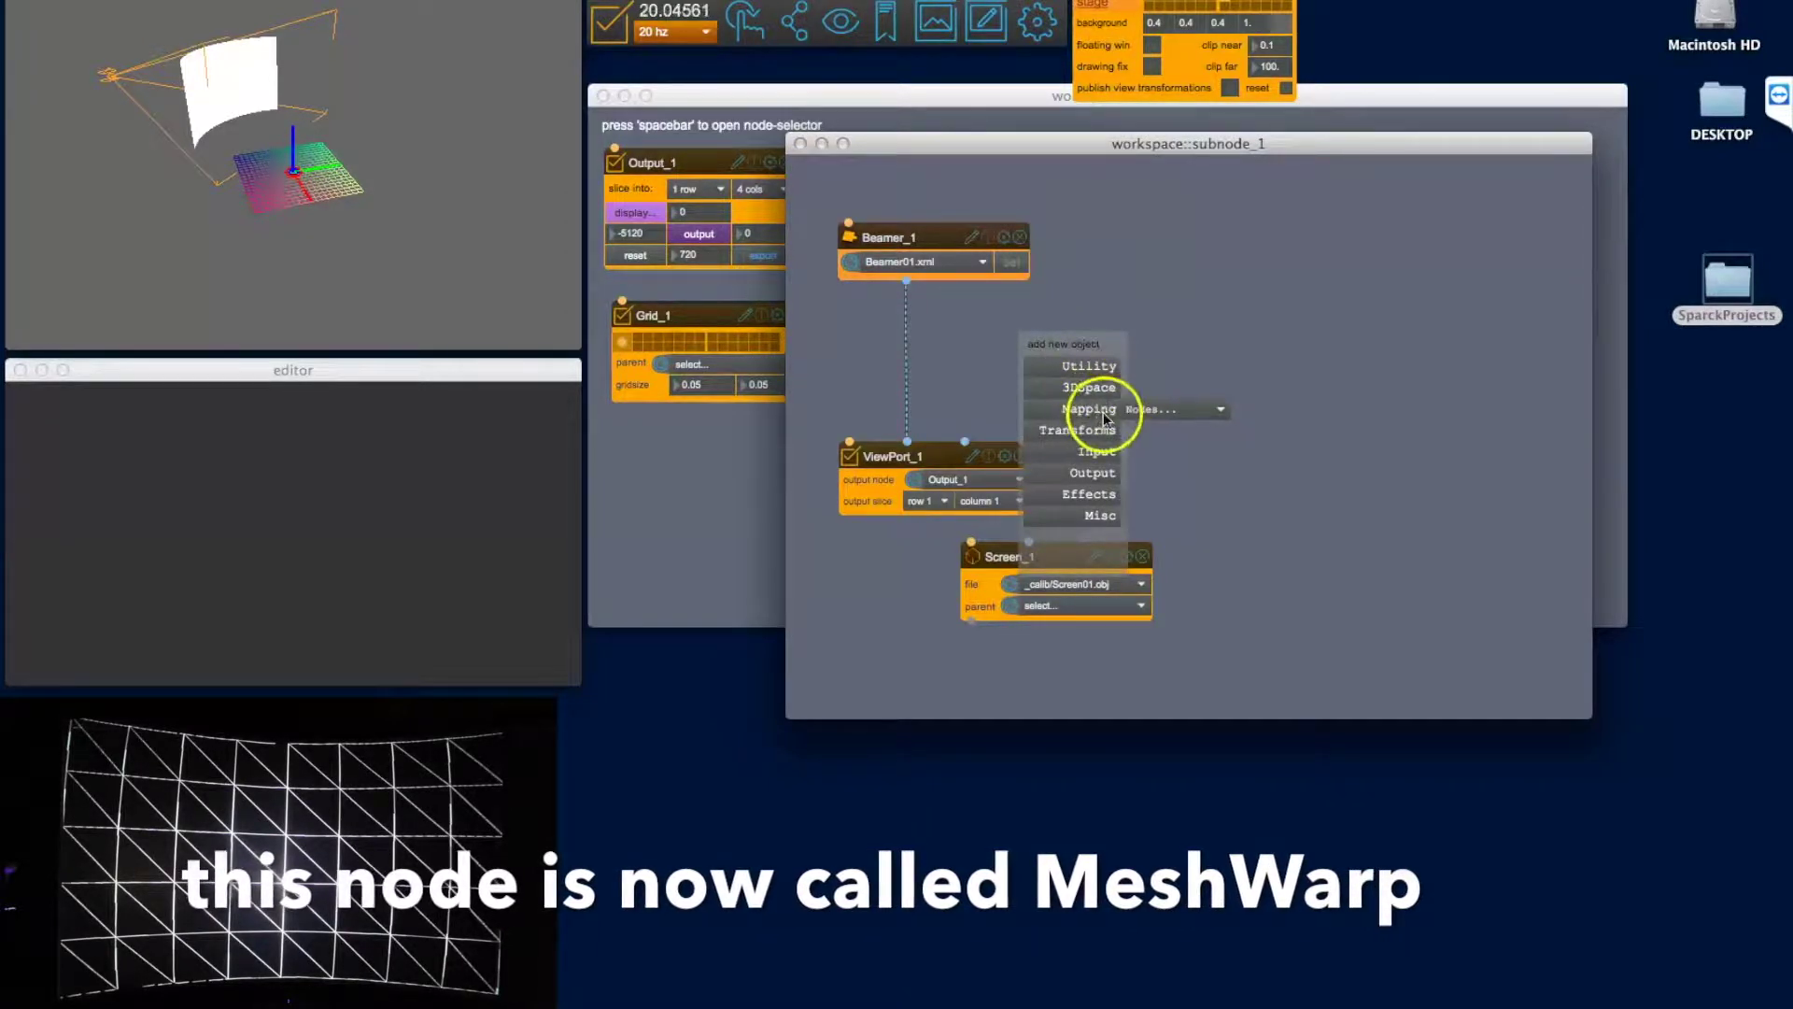
{"action": "left_click", "coordinate": [1149, 410]}
{"action": "left_click", "coordinate": [1158, 467]}
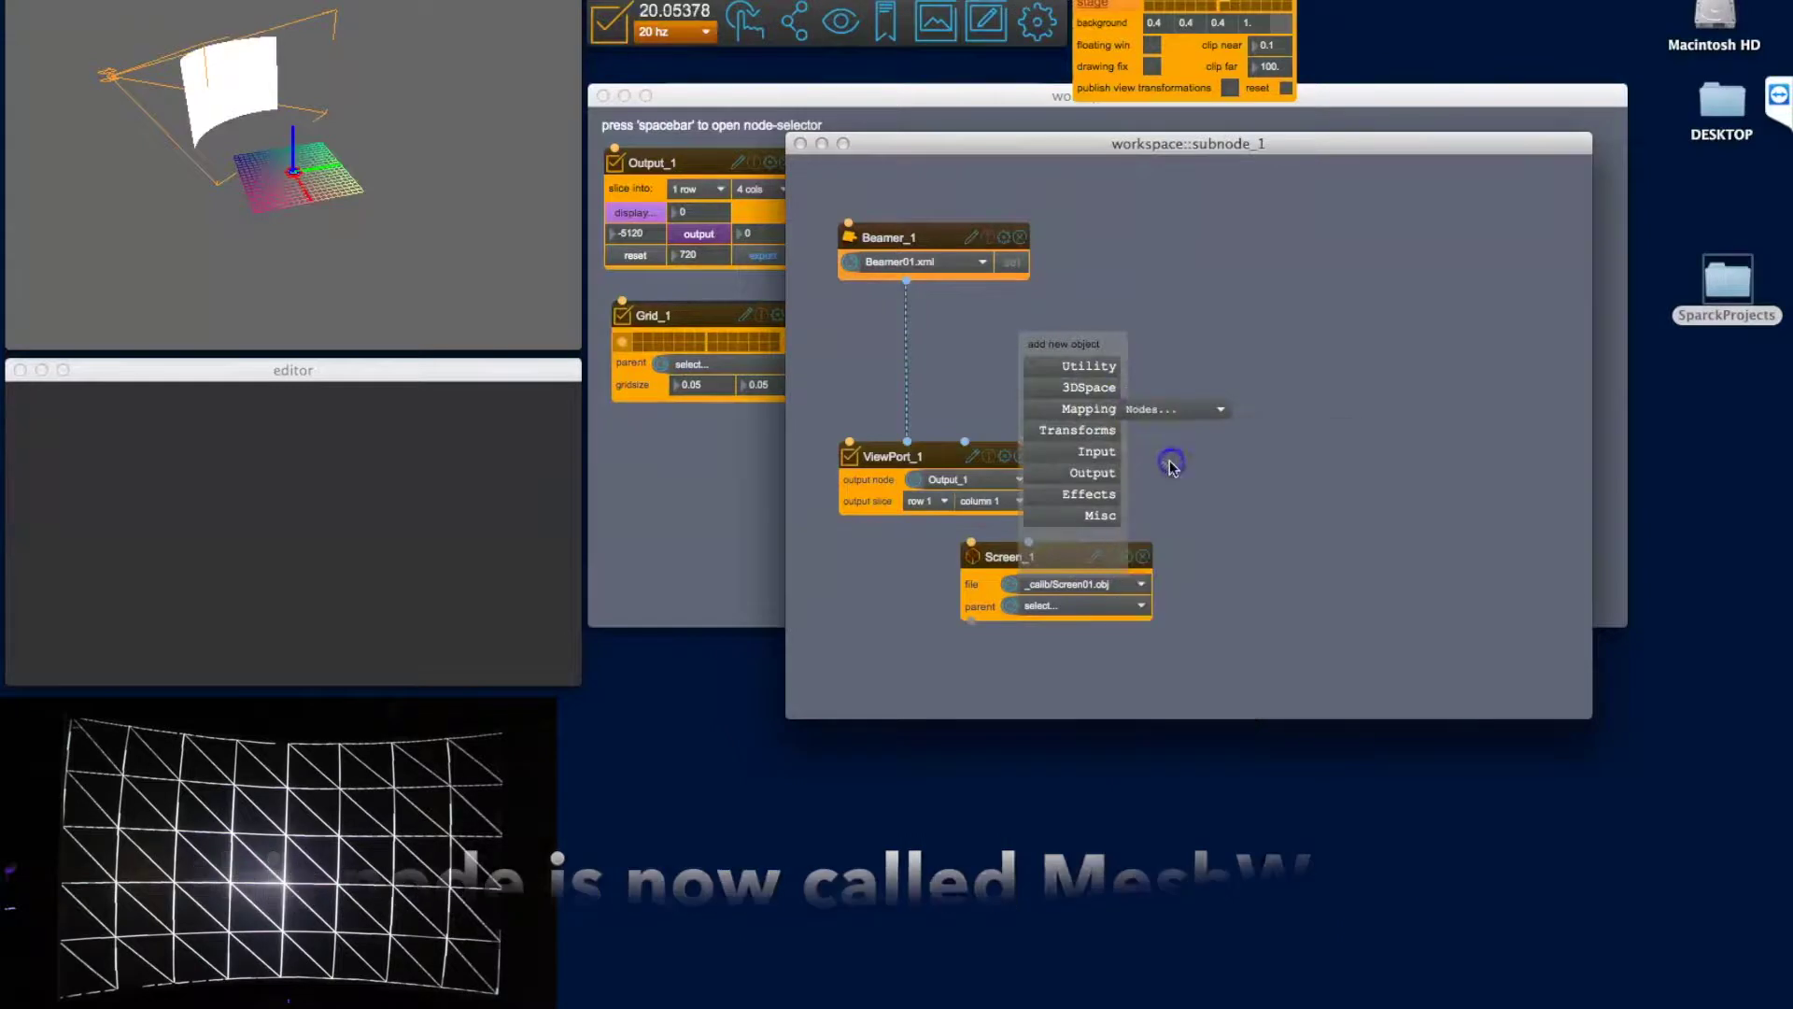
{"action": "left_click_drag", "start_coordinate": [1097, 371], "coordinate": [1150, 363]}
{"action": "left_click", "coordinate": [1095, 351]}
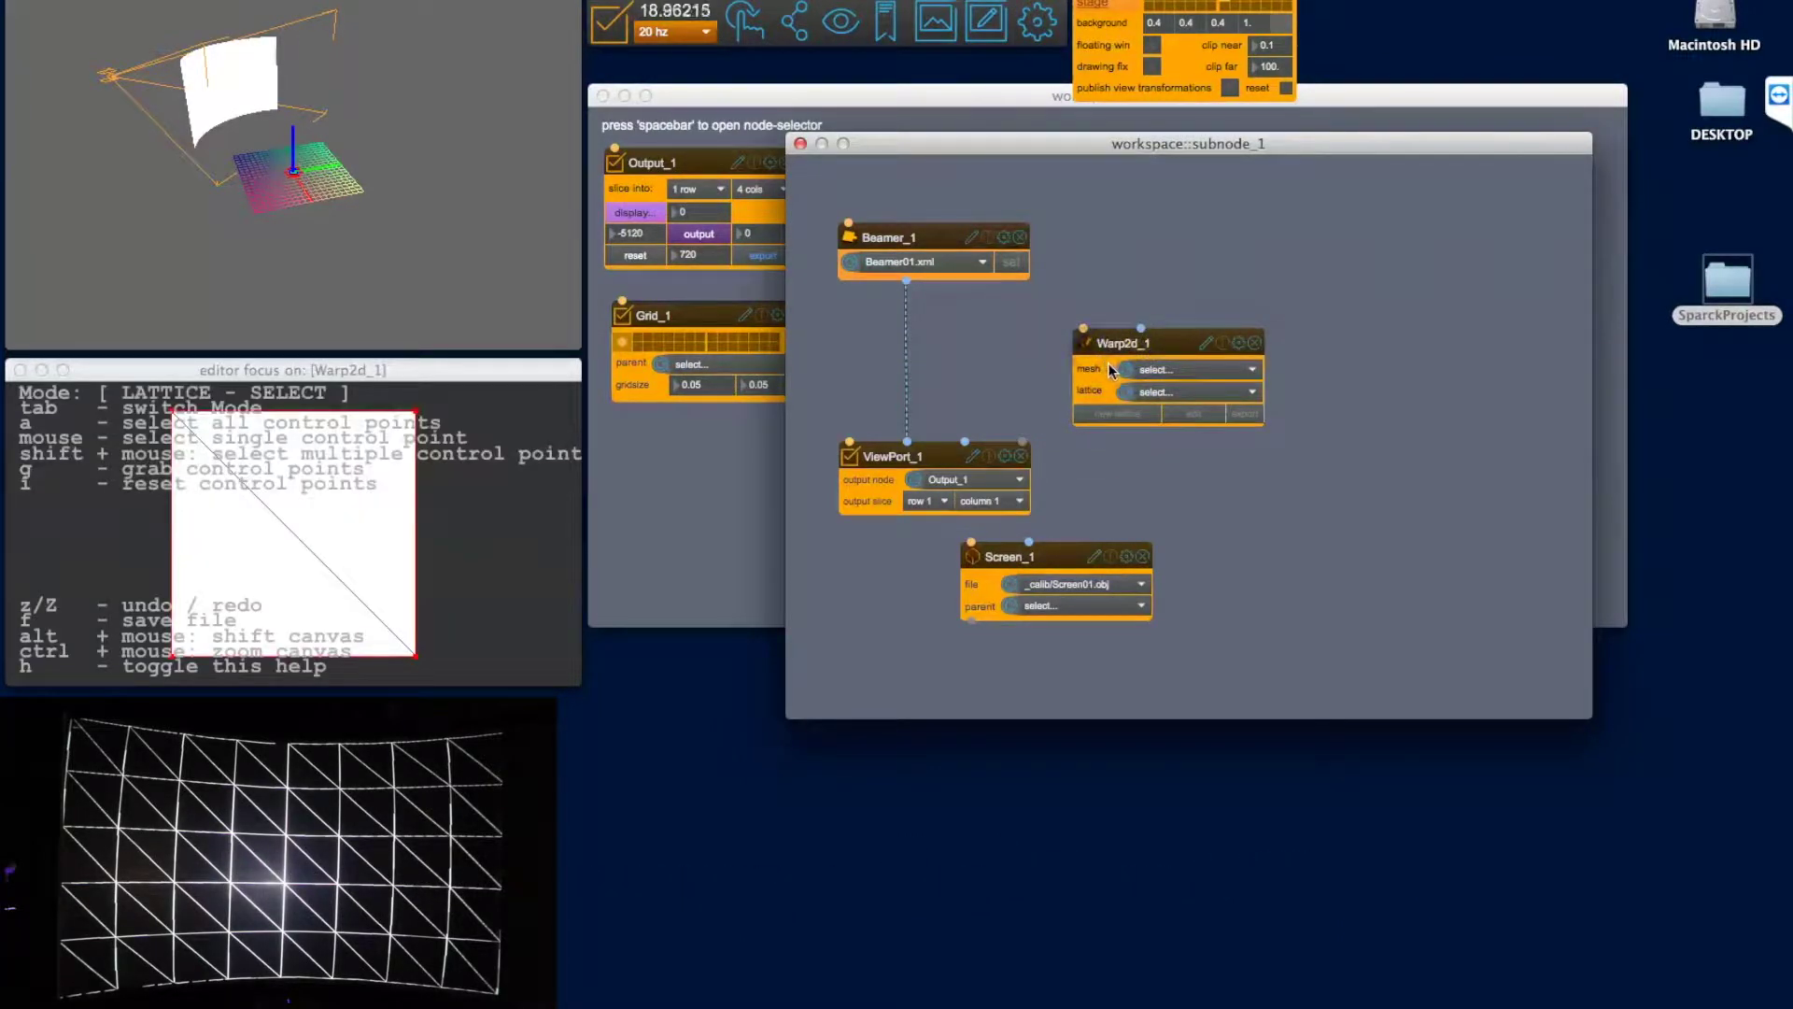
Set the ViewPort's viewport mesh to warp using Warp2d_1, and switch the Output_1 node back to desktop mode.
{"action": "left_click", "coordinate": [1005, 456]}
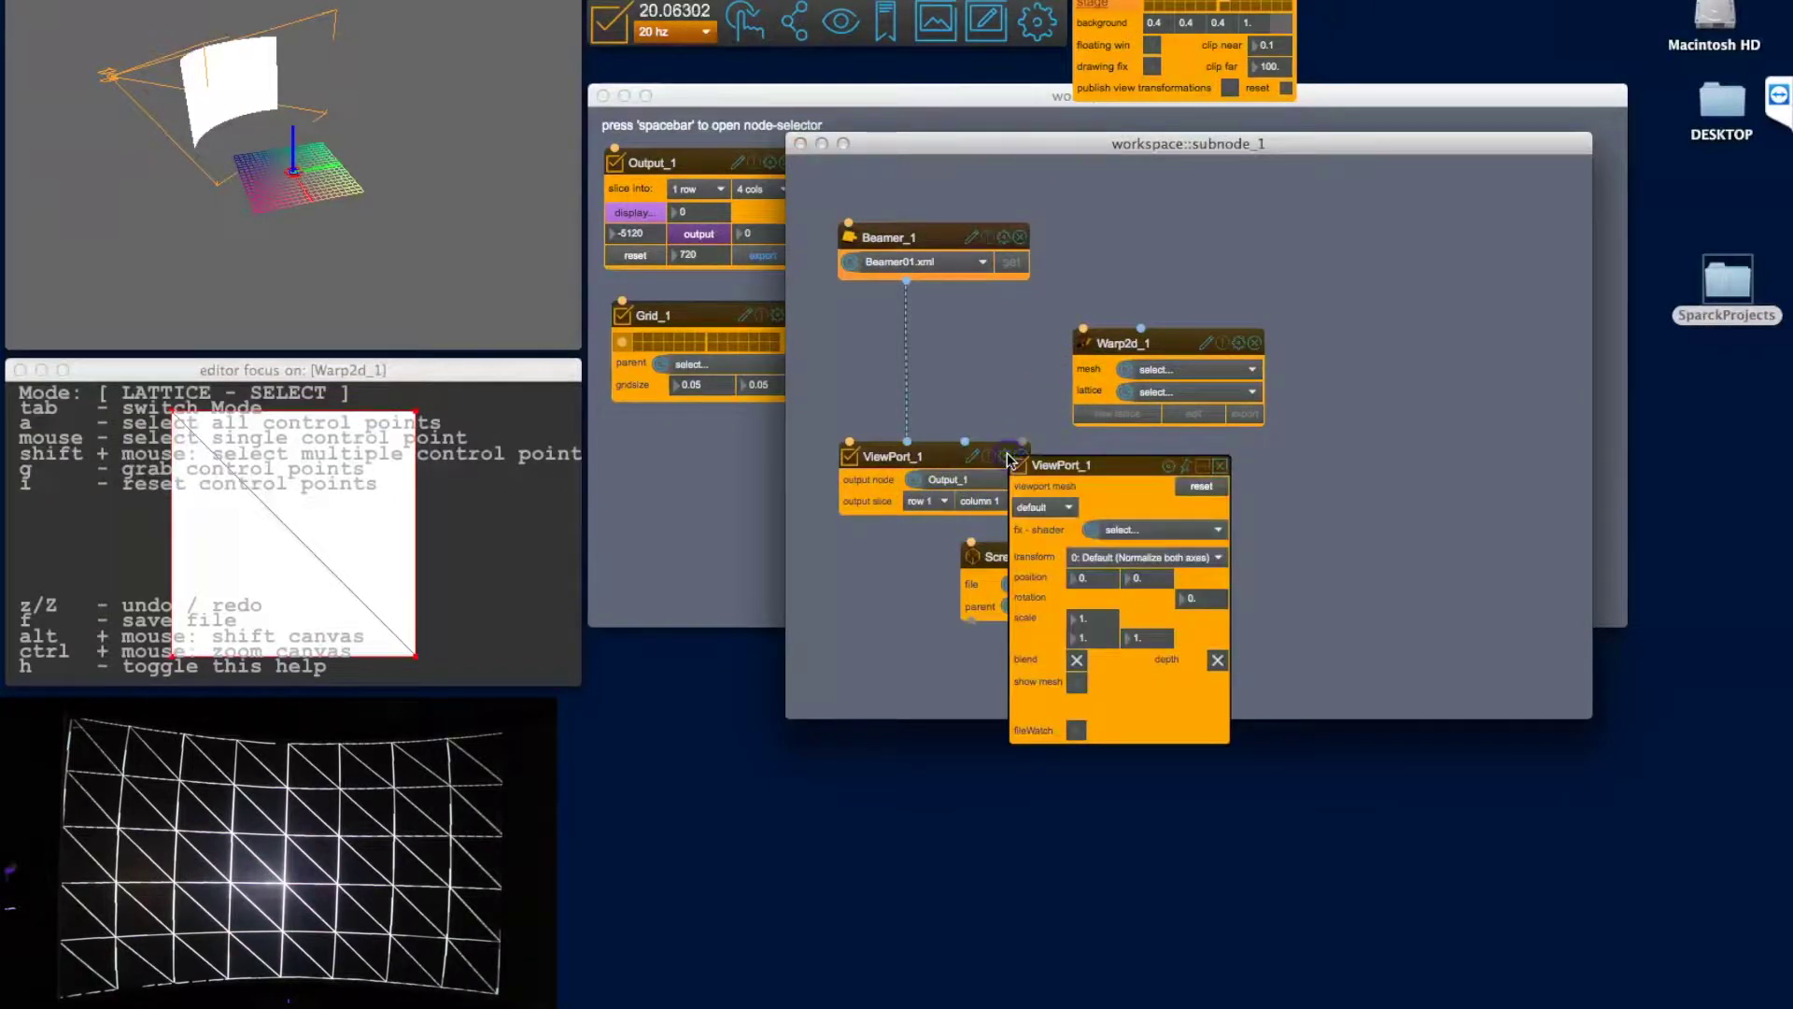
{"action": "left_click", "coordinate": [1059, 507]}
{"action": "left_click", "coordinate": [1036, 543]}
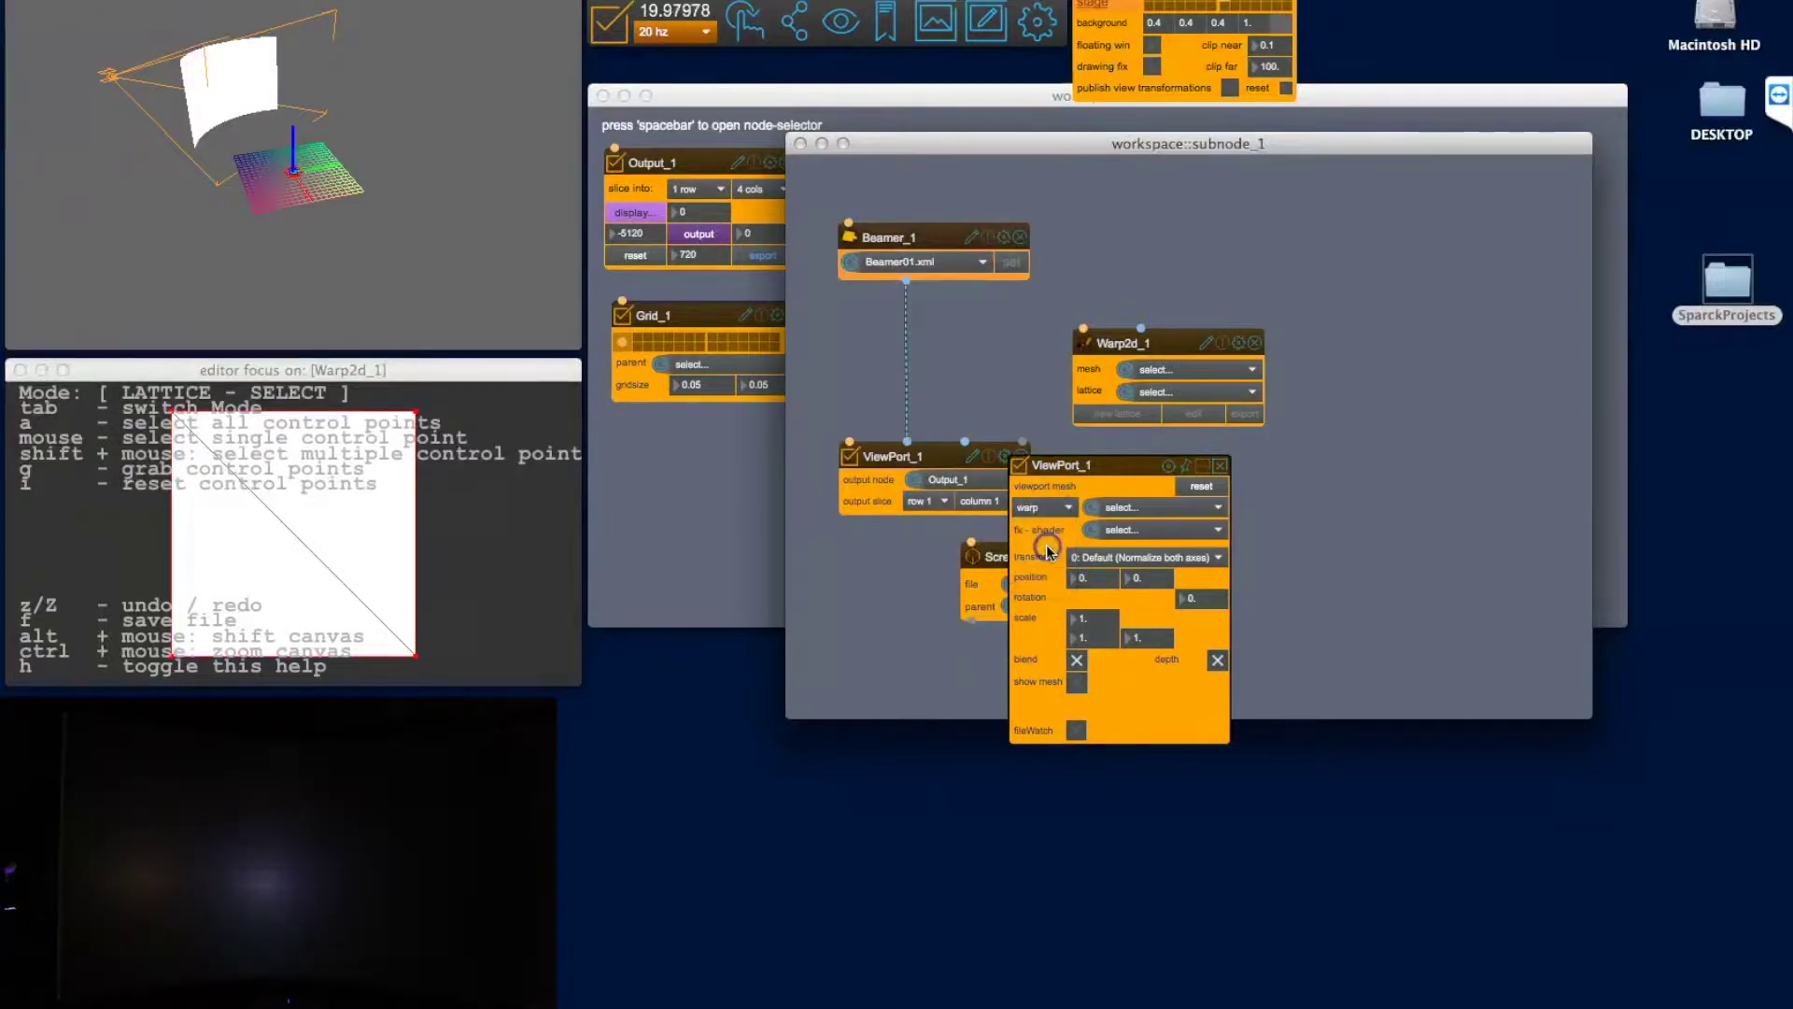
{"action": "left_click", "coordinate": [1118, 508]}
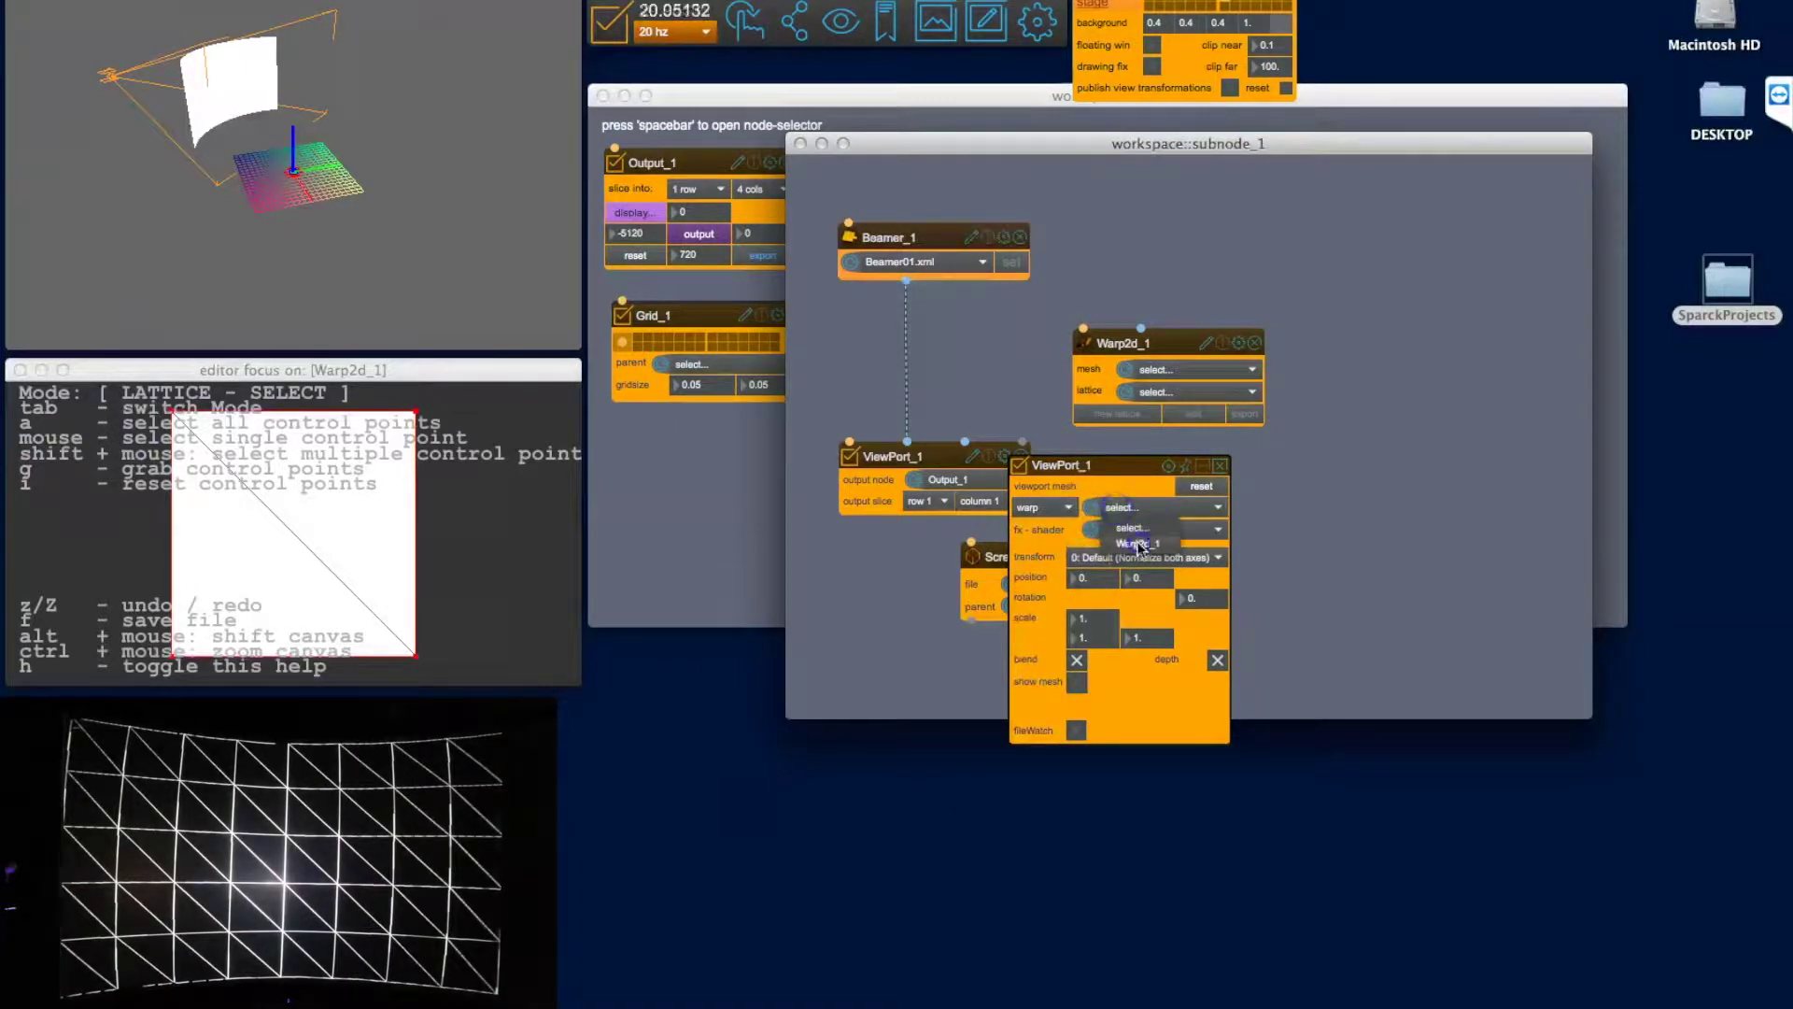
{"action": "left_click", "coordinate": [1137, 544]}
{"action": "left_click_drag", "start_coordinate": [1130, 463], "coordinate": [1131, 465]}
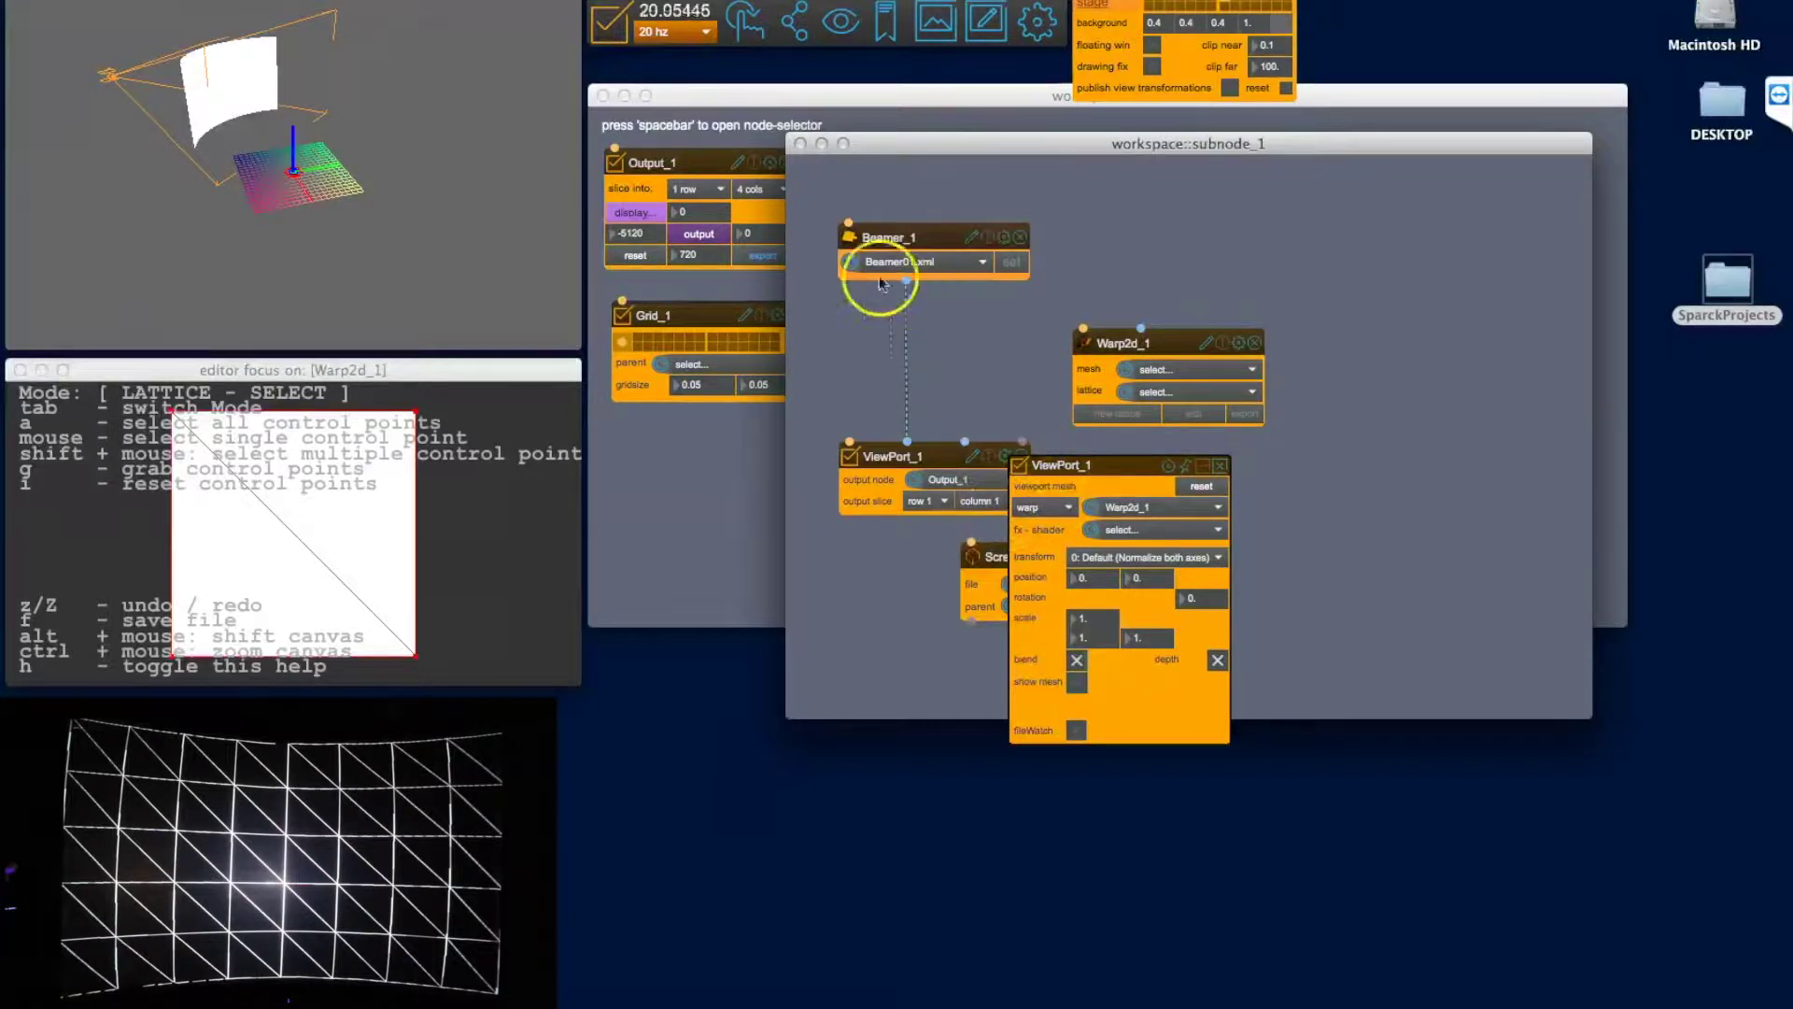
{"action": "left_click", "coordinate": [702, 235]}
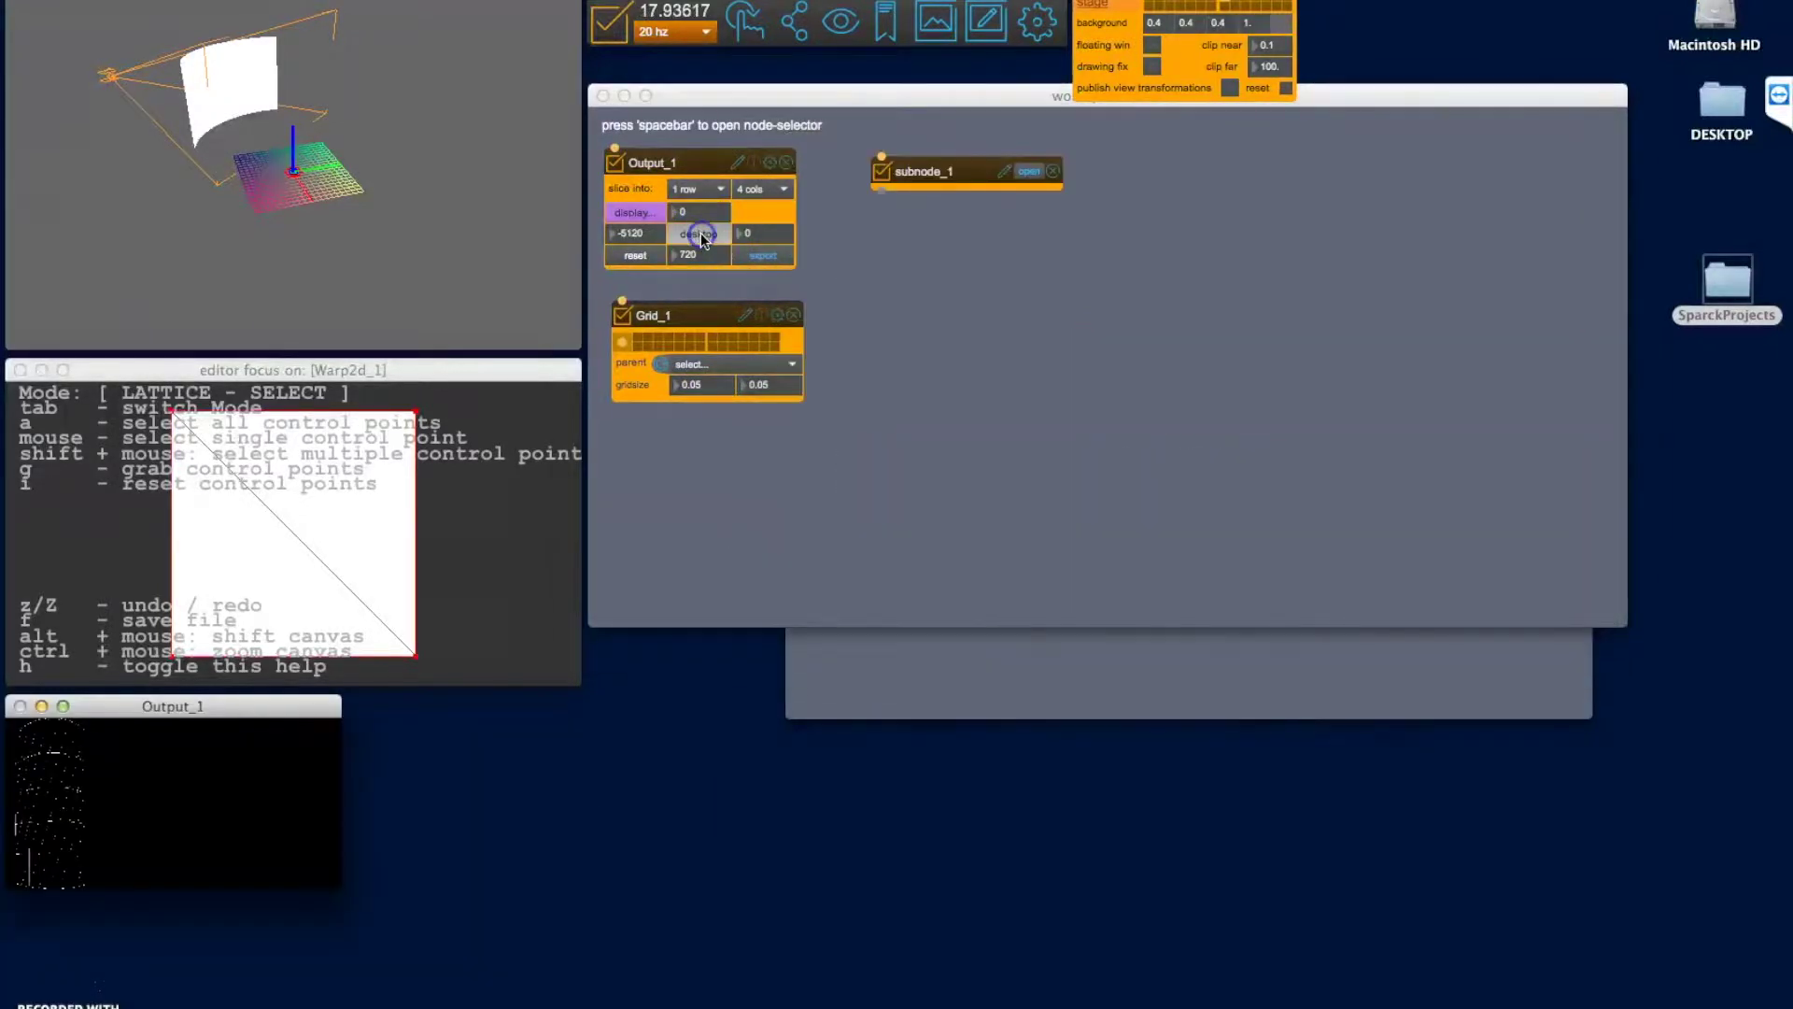
Enlarge the Output_1 window, shrink the Root workspace and move it aside, and reposition the subnode_1 workspace in the freed space.
{"action": "left_click_drag", "start_coordinate": [338, 883], "coordinate": [1594, 1005]}
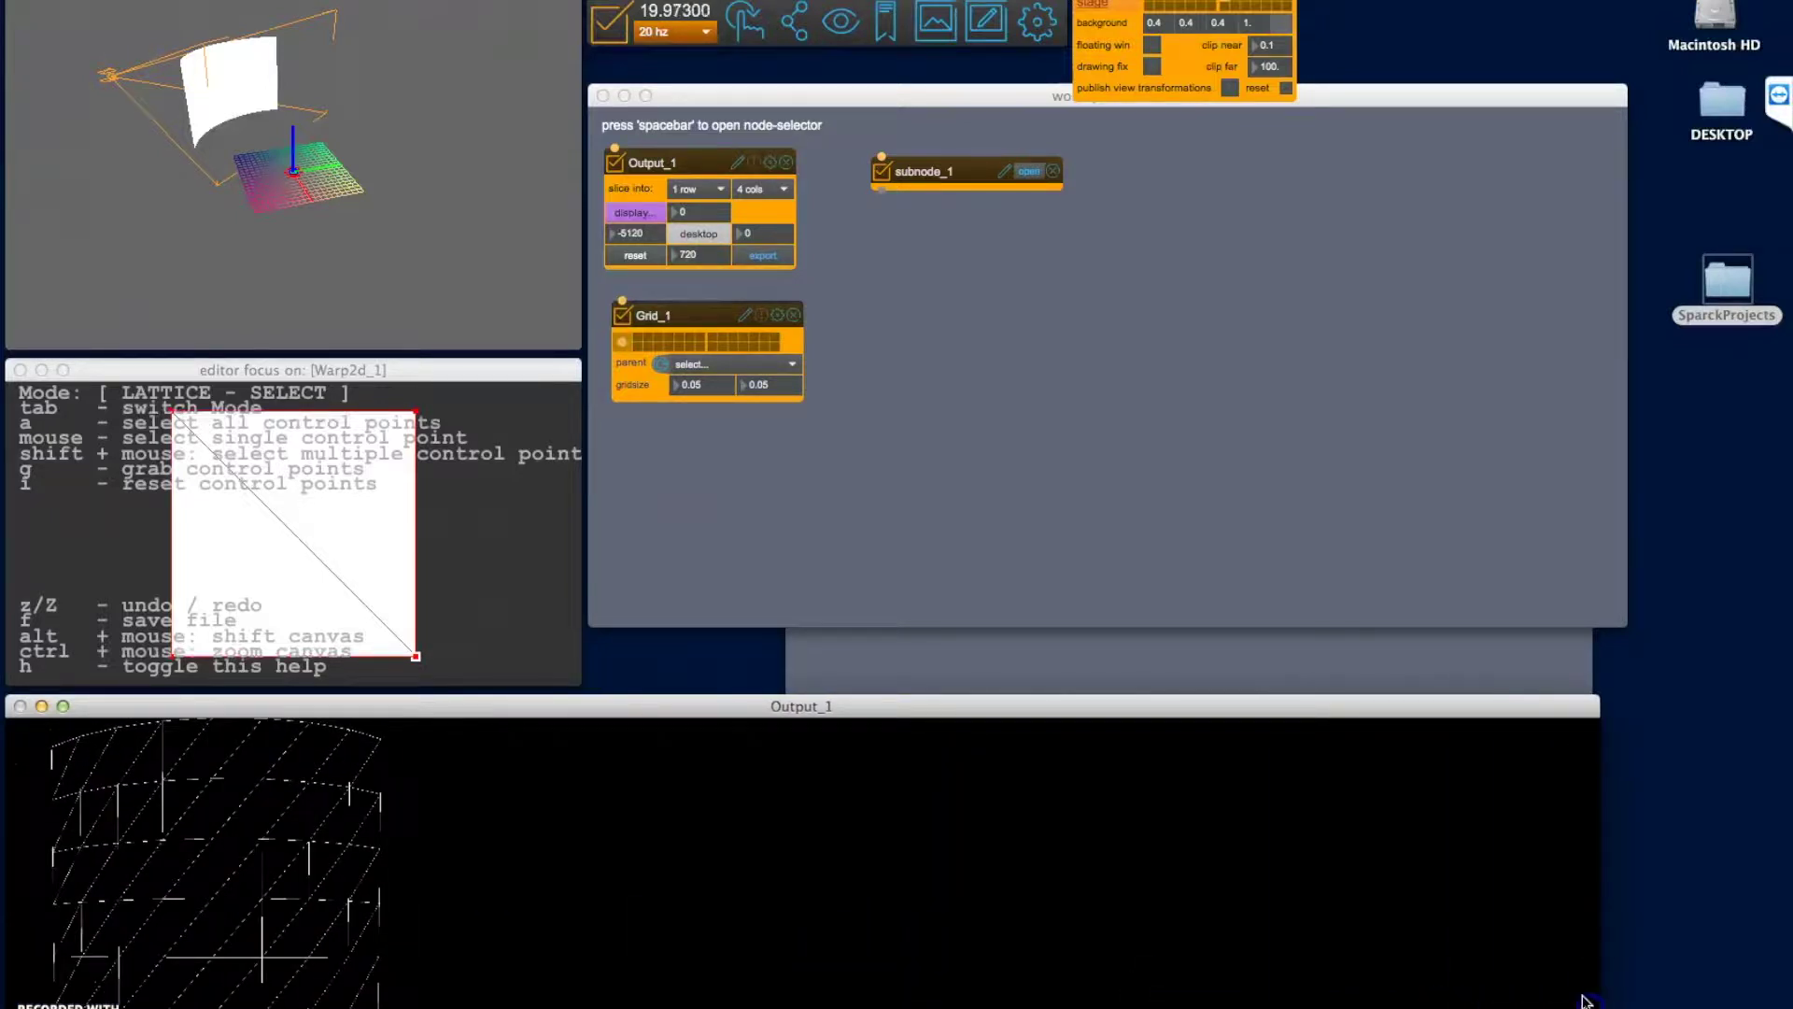
{"action": "left_click", "coordinate": [1623, 622]}
{"action": "left_click_drag", "start_coordinate": [1622, 622], "coordinate": [1091, 474]}
{"action": "left_click_drag", "start_coordinate": [809, 82], "coordinate": [1511, 2]}
{"action": "left_click_drag", "start_coordinate": [1087, 153], "coordinate": [936, 112]}
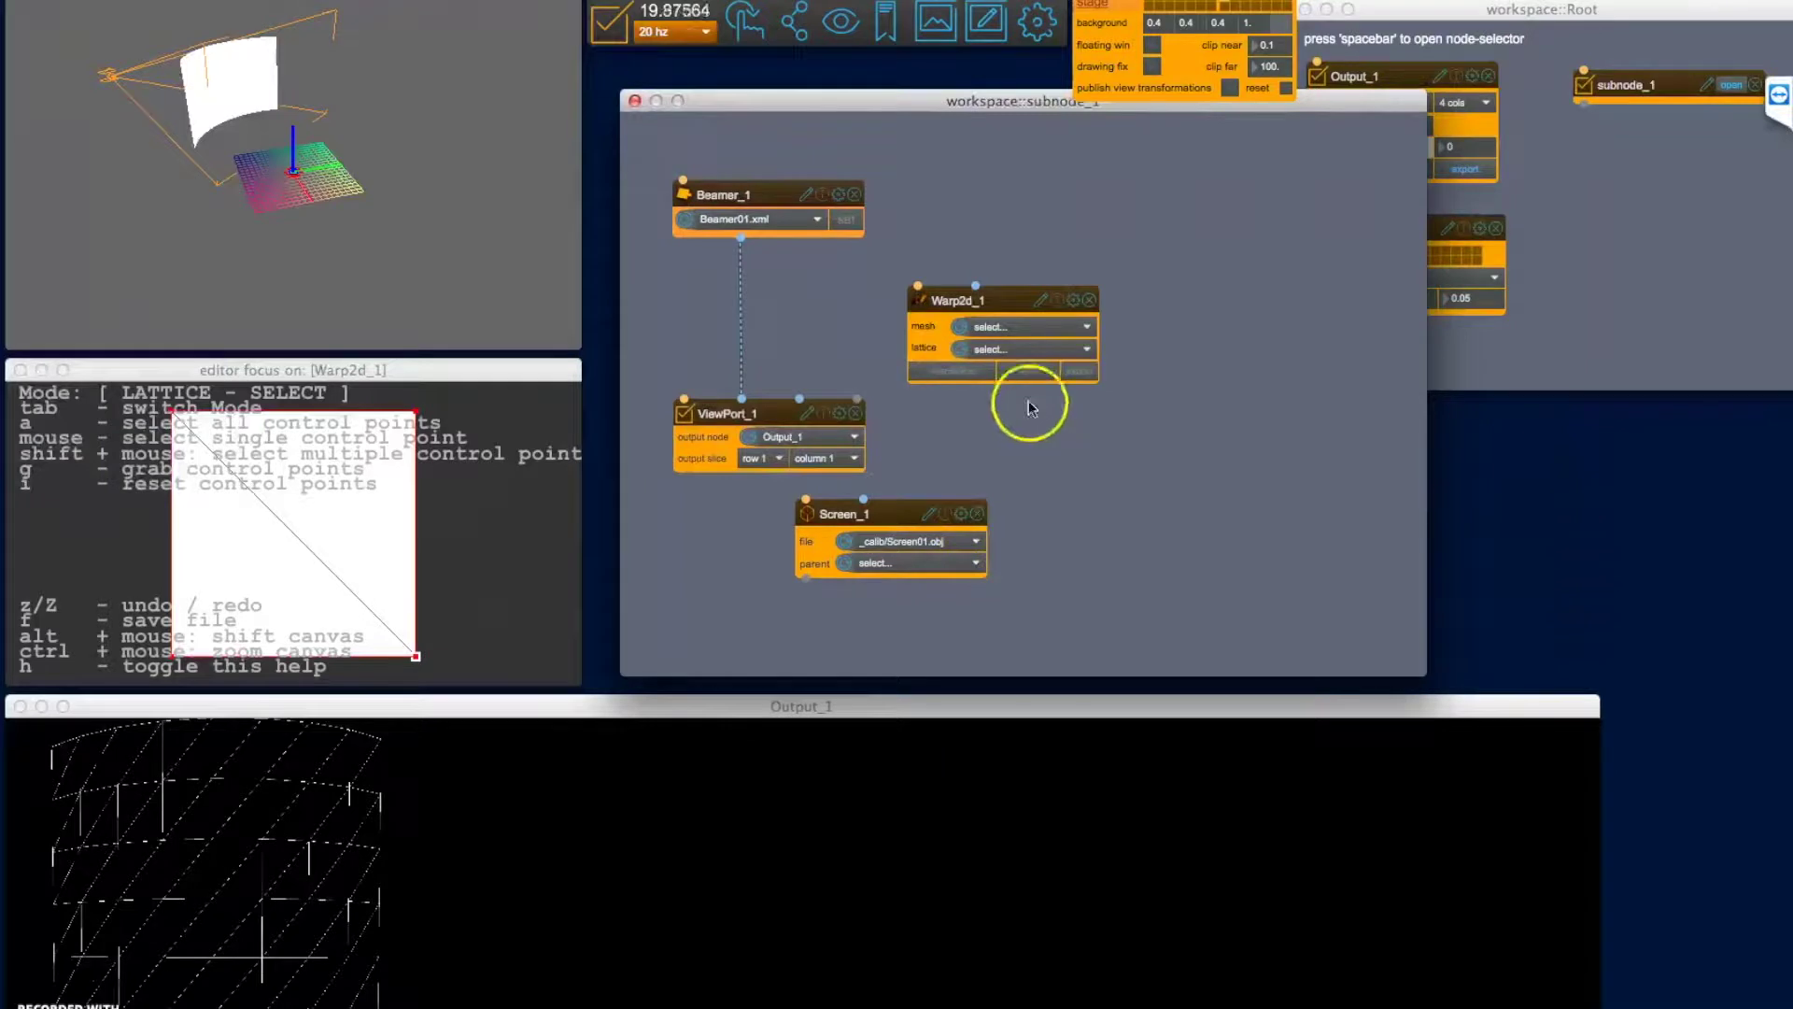
Edit the Warp2d_1 lattice and move its upper-left corner control point slightly inward.
{"action": "left_click", "coordinate": [1027, 371]}
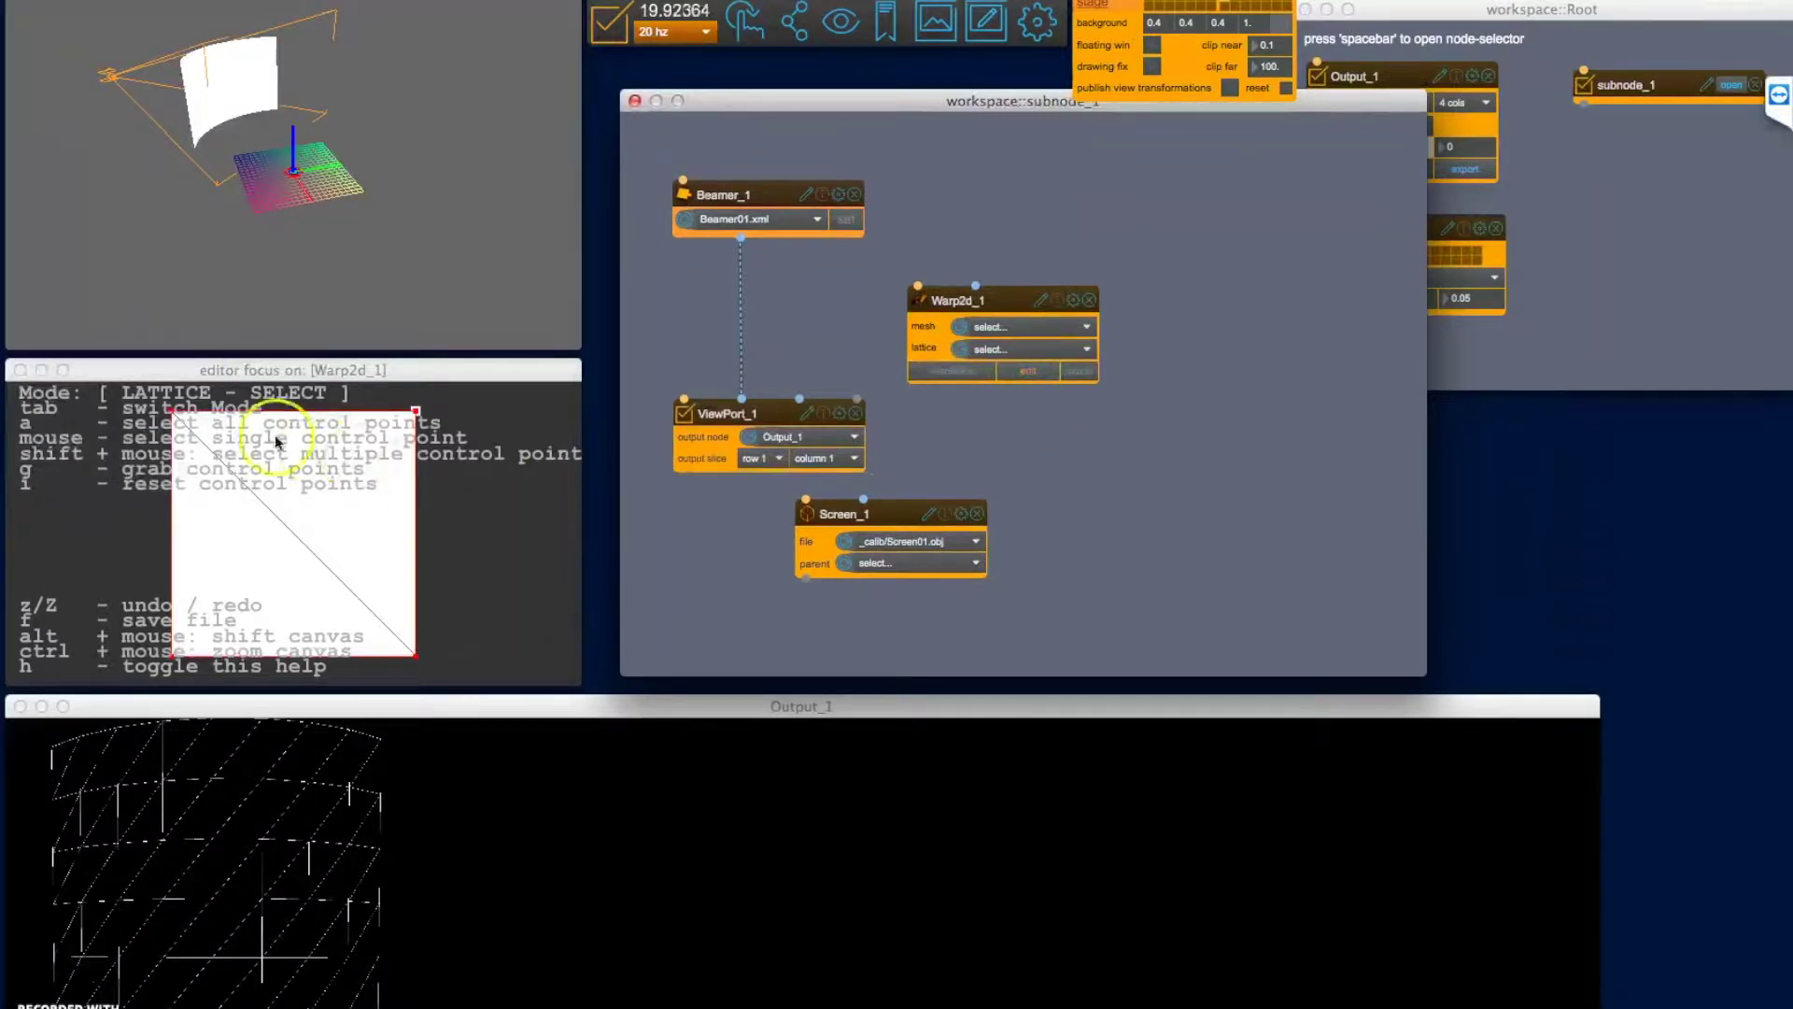
{"action": "left_click", "coordinate": [177, 418]}
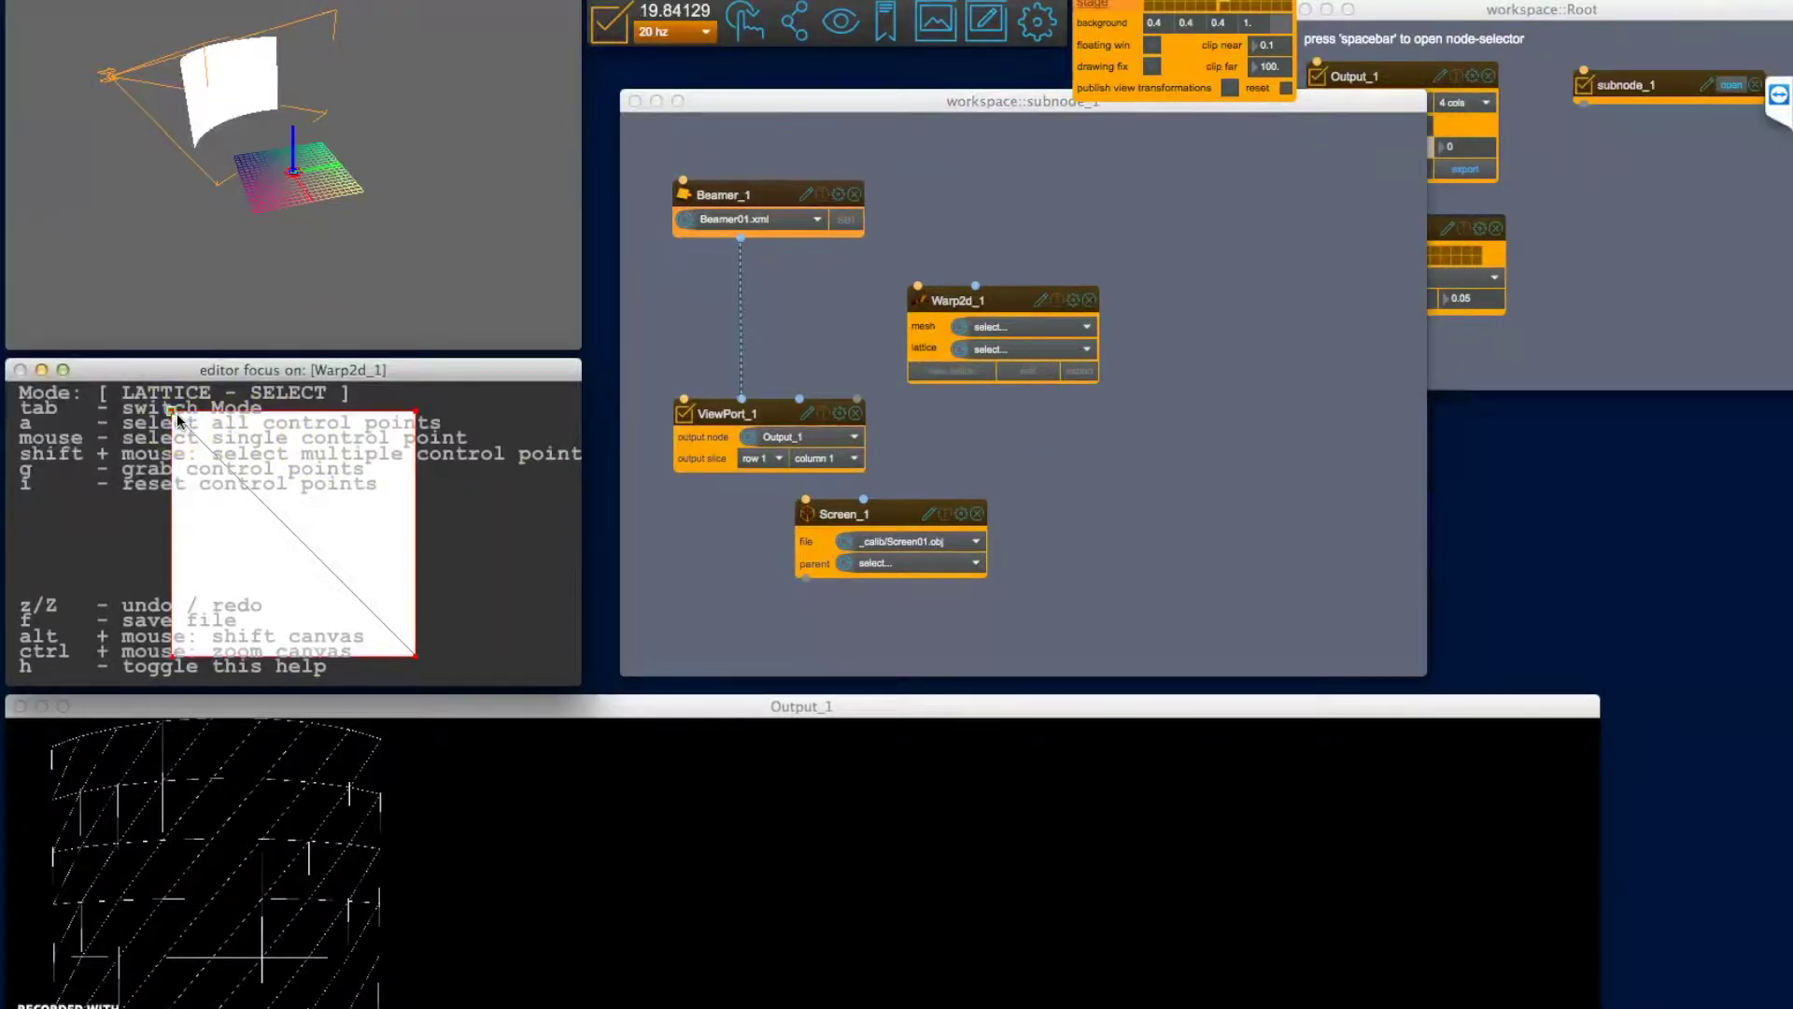
{"action": "key", "text": "g"}
{"action": "mouse_move", "coordinate": [177, 418]}
{"action": "left_mouse_down"}
{"action": "mouse_move", "coordinate": [198, 434]}
{"action": "mouse_move", "coordinate": [189, 465]}
{"action": "mouse_move", "coordinate": [217, 478]}
{"action": "mouse_move", "coordinate": [200, 422]}
{"action": "mouse_move", "coordinate": [180, 420]}
{"action": "left_mouse_up"}
{"action": "key", "text": "Tab"}
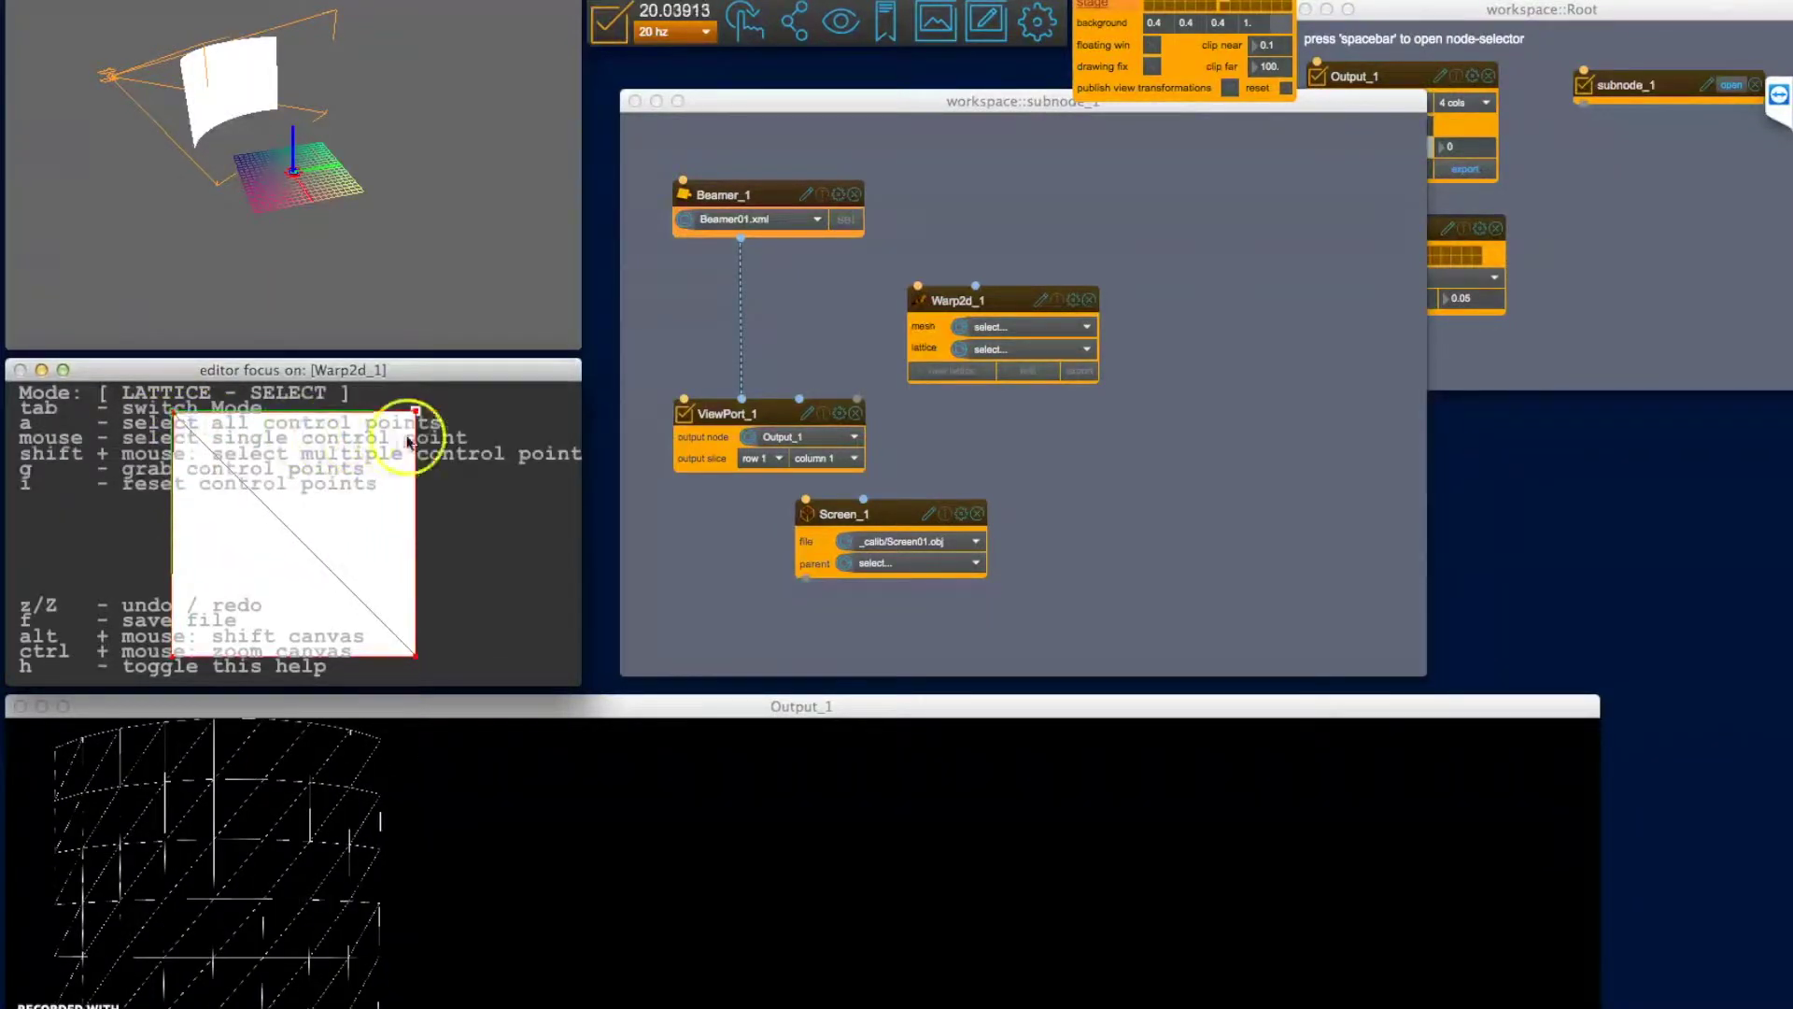
Grab the upper-right corner control point of the Warp2d_1 lattice and adjust its position slightly.
{"action": "key", "text": "g"}
{"action": "mouse_move", "coordinate": [420, 429]}
{"action": "left_mouse_down"}
{"action": "mouse_move", "coordinate": [357, 482]}
{"action": "mouse_move", "coordinate": [402, 441]}
{"action": "left_mouse_up"}
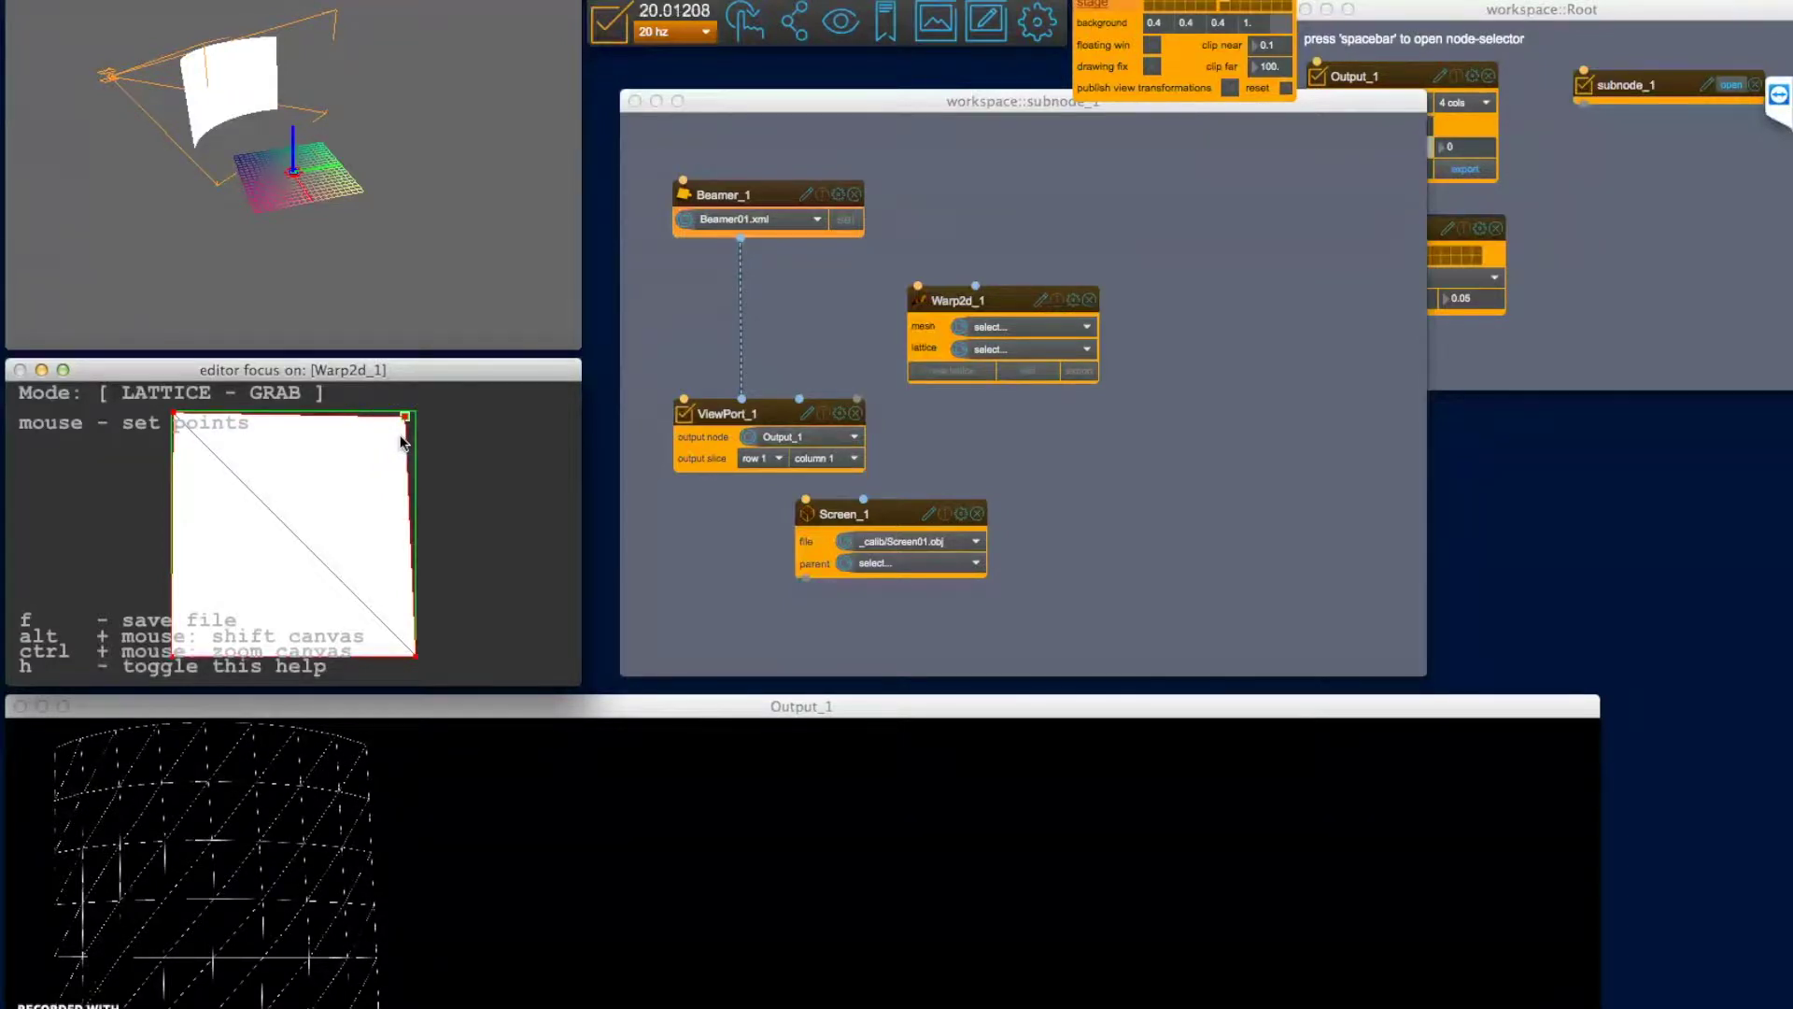
{"action": "mouse_move", "coordinate": [401, 442]}
{"action": "left_mouse_down"}
{"action": "mouse_move", "coordinate": [356, 488]}
{"action": "mouse_move", "coordinate": [408, 439]}
{"action": "left_mouse_up"}
{"action": "key", "text": "Tab"}
{"action": "left_click", "coordinate": [299, 551]}
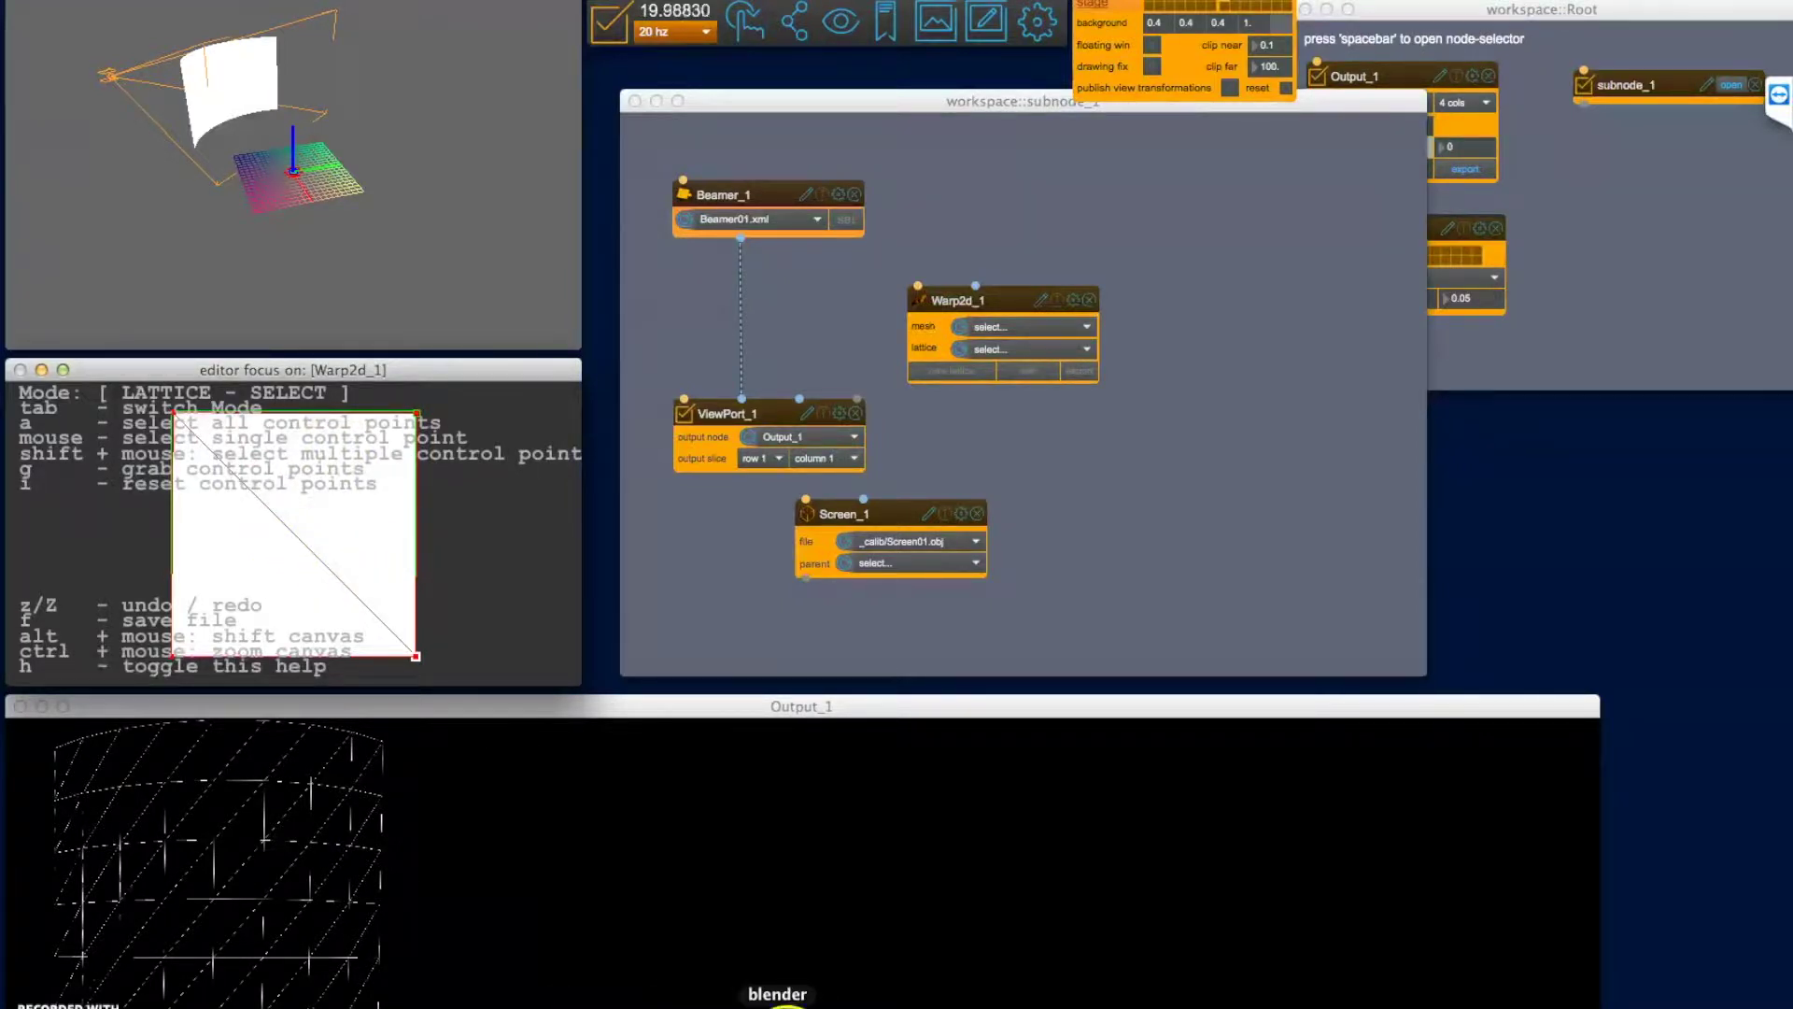
Switch to Blender, show an empty layer and add a plane mesh at the origin.
{"action": "left_click", "coordinate": [781, 1007]}
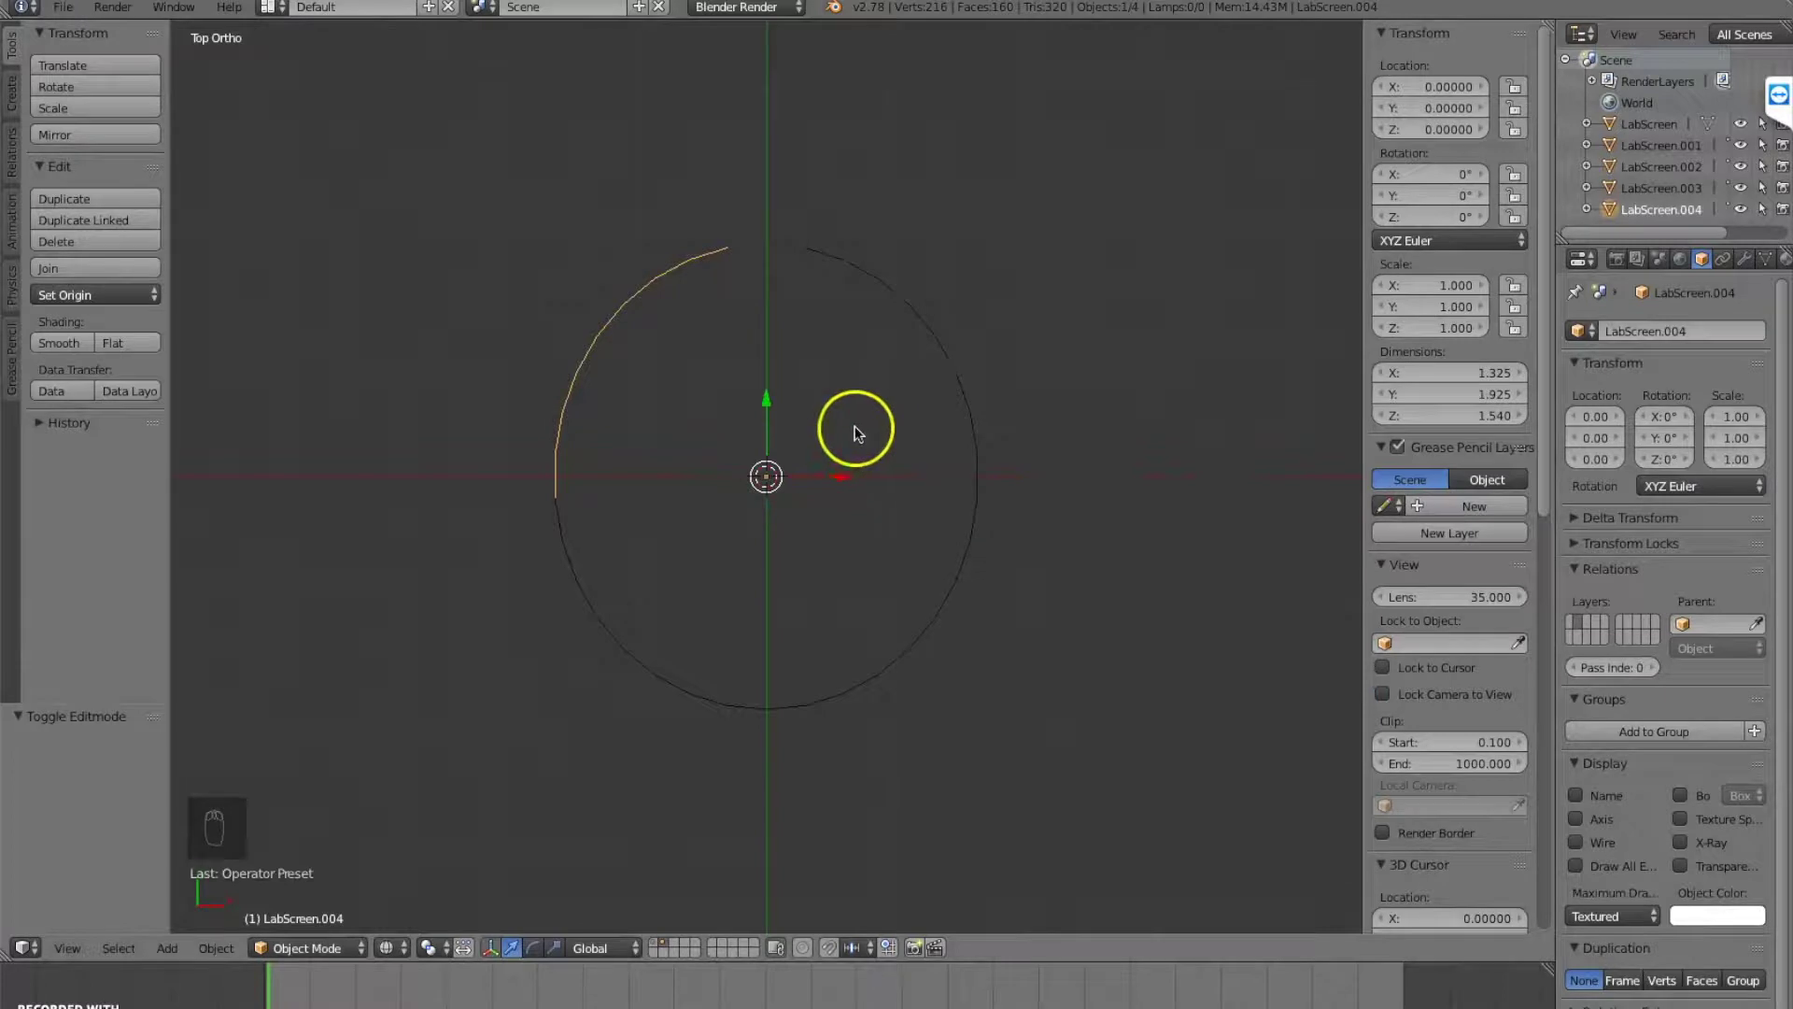
{"action": "left_click", "coordinate": [674, 946]}
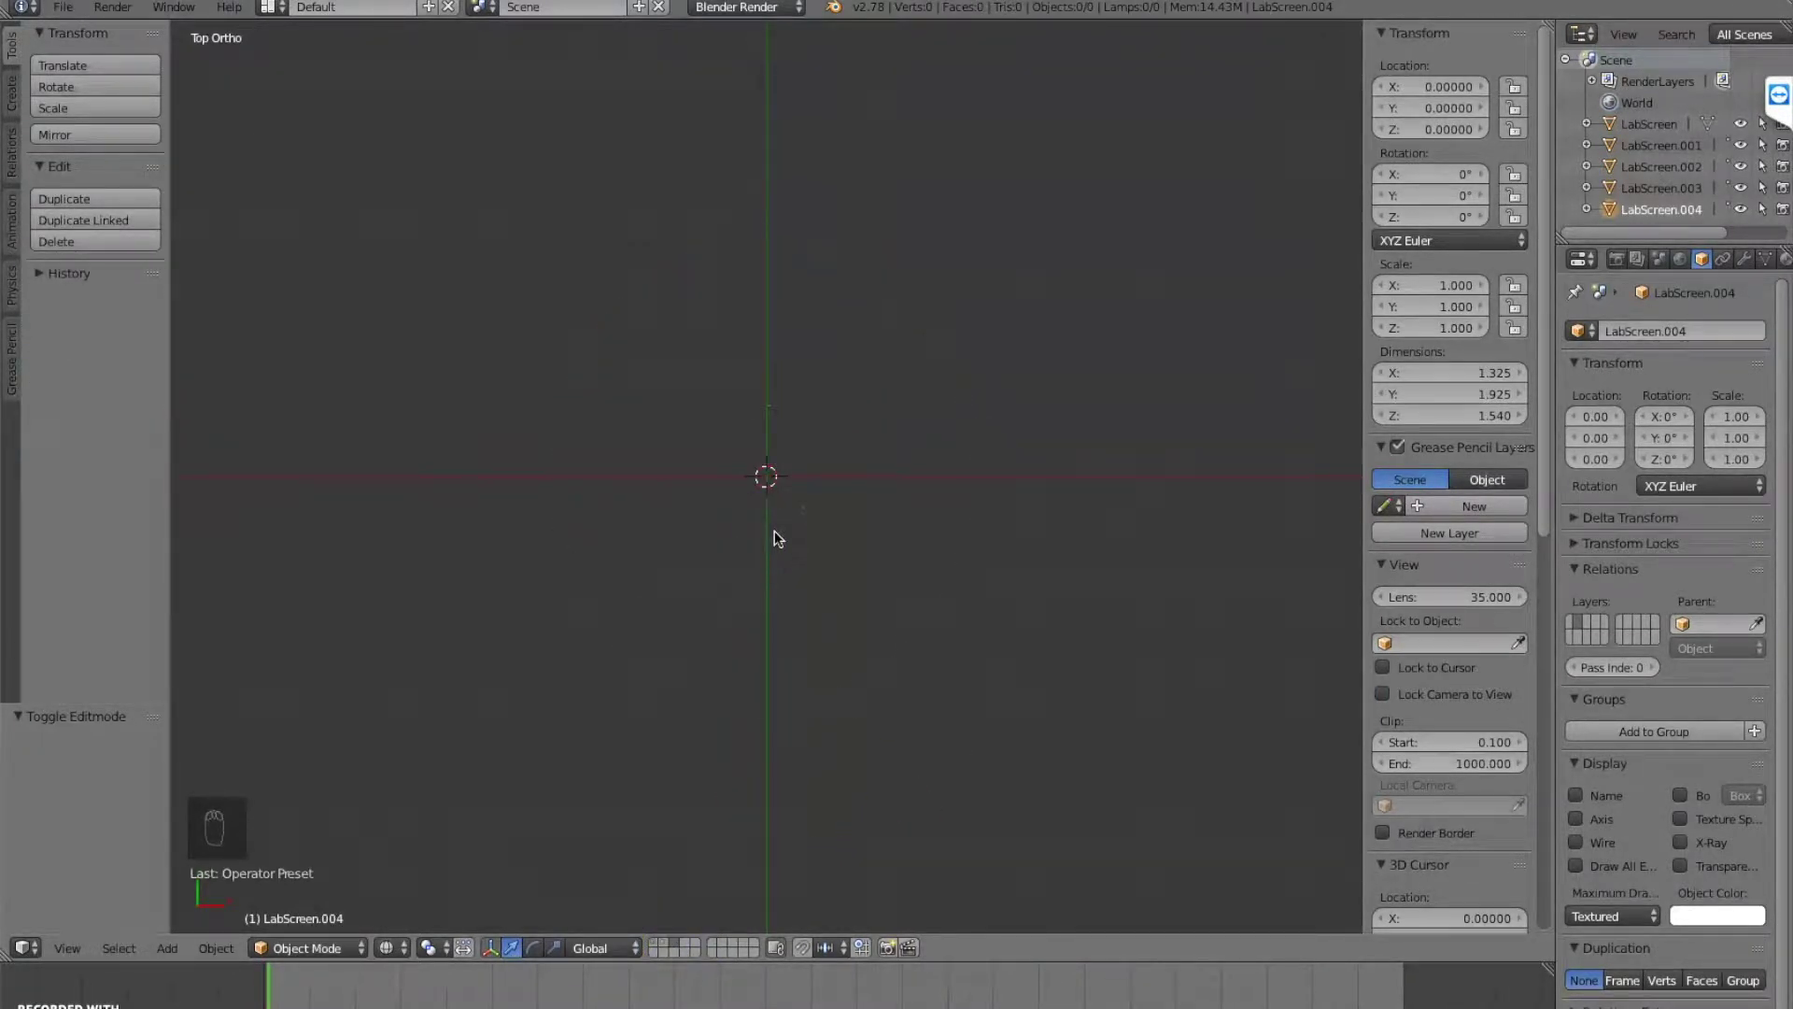
{"action": "key", "text": "shift+a"}
{"action": "mouse_move", "coordinate": [775, 534]}
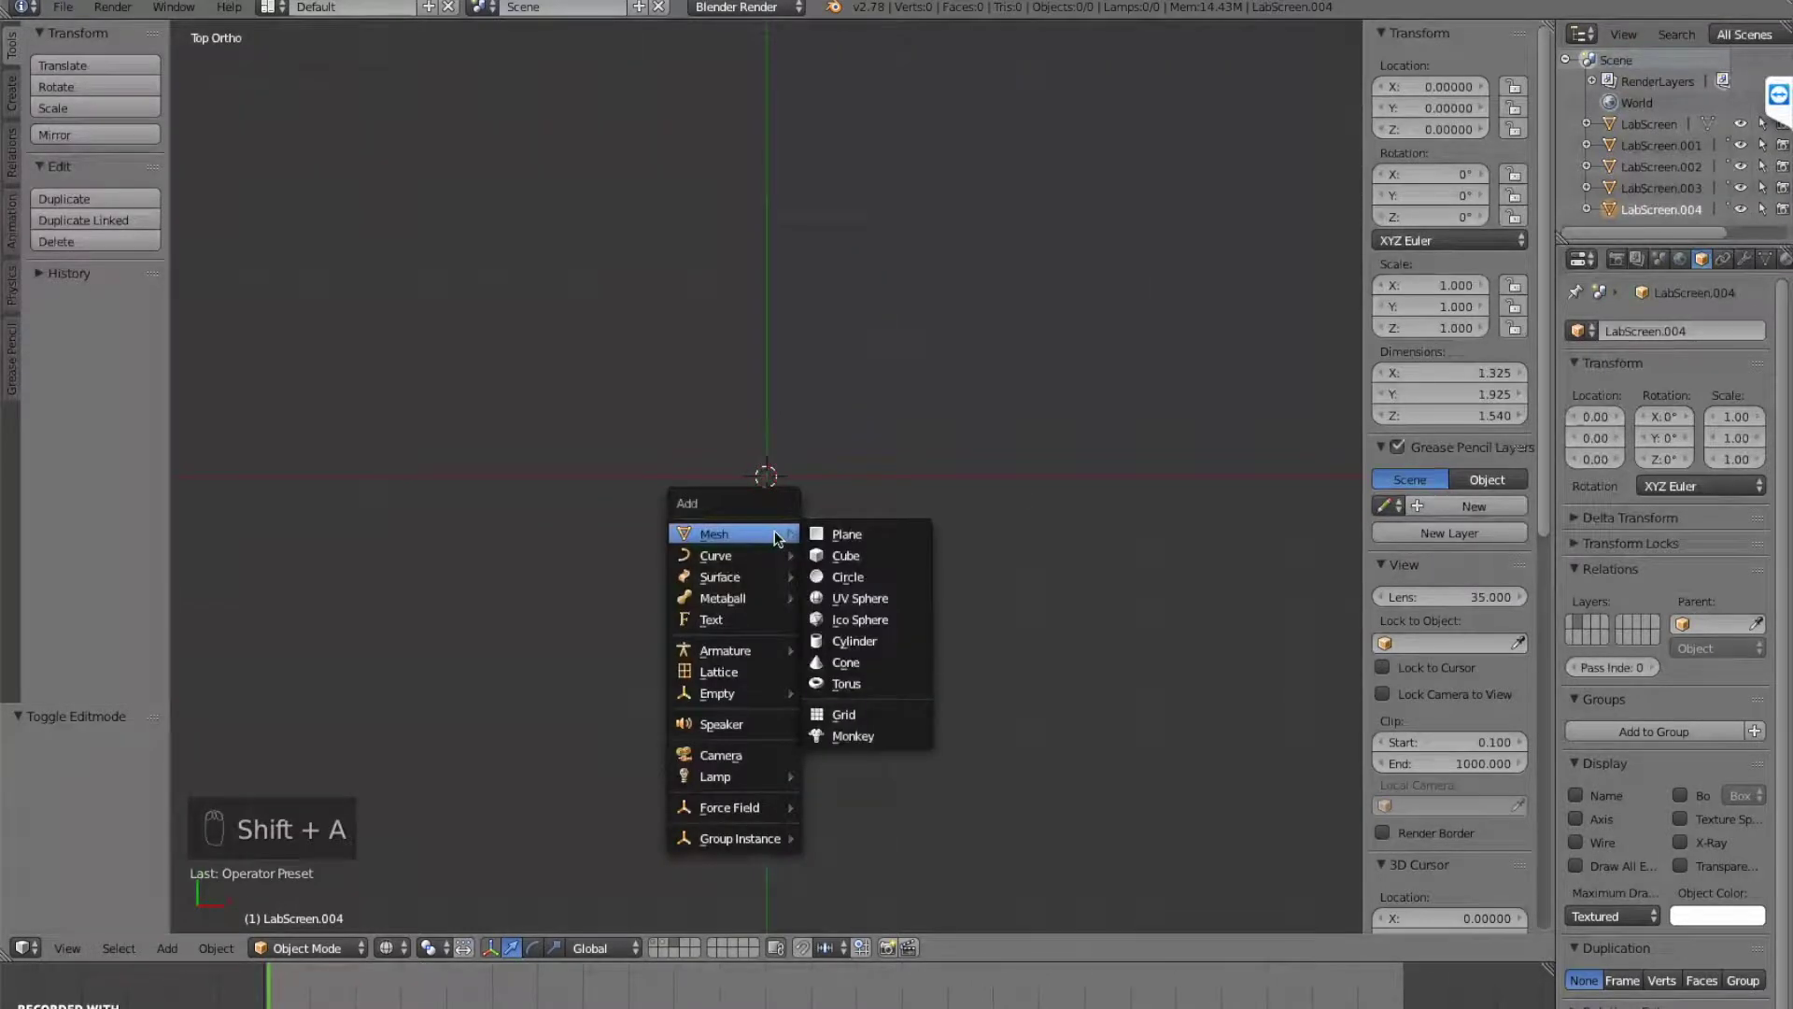
{"action": "left_click", "coordinate": [843, 534]}
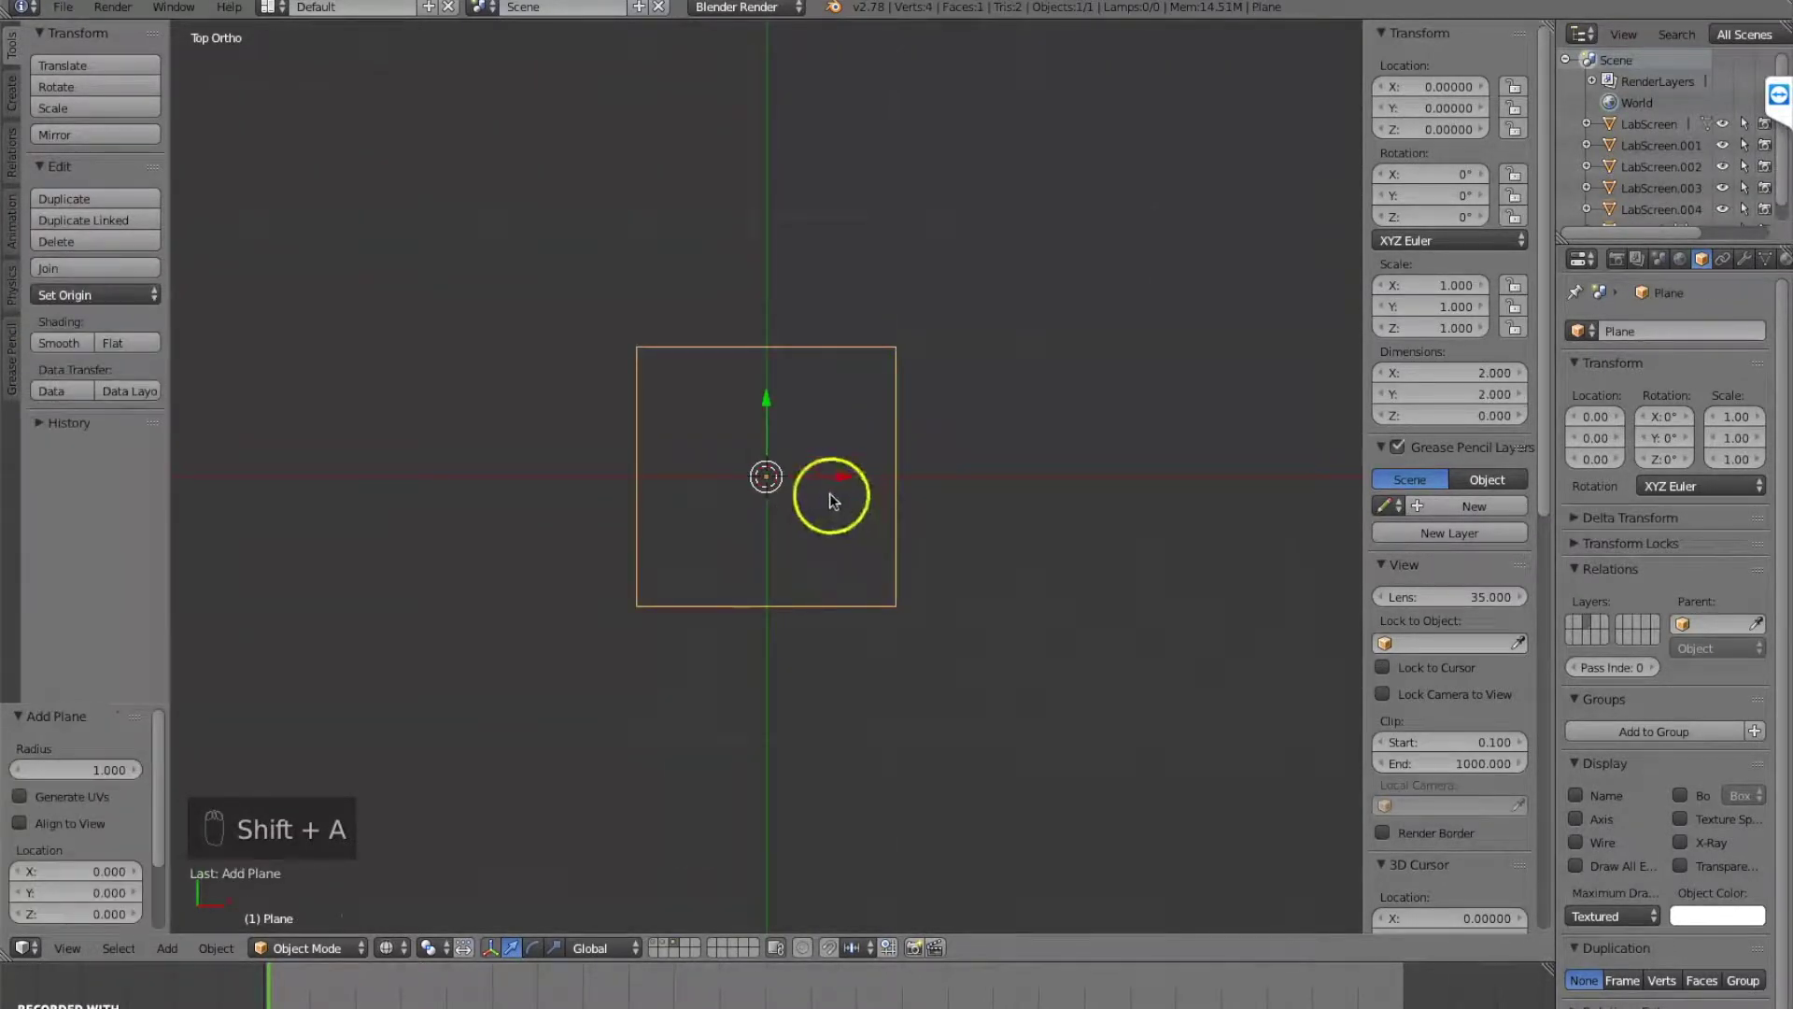
Subdivide the plane three times in Edit Mode to make an 8 by 8 grid of faces.
{"action": "key", "text": "Tab"}
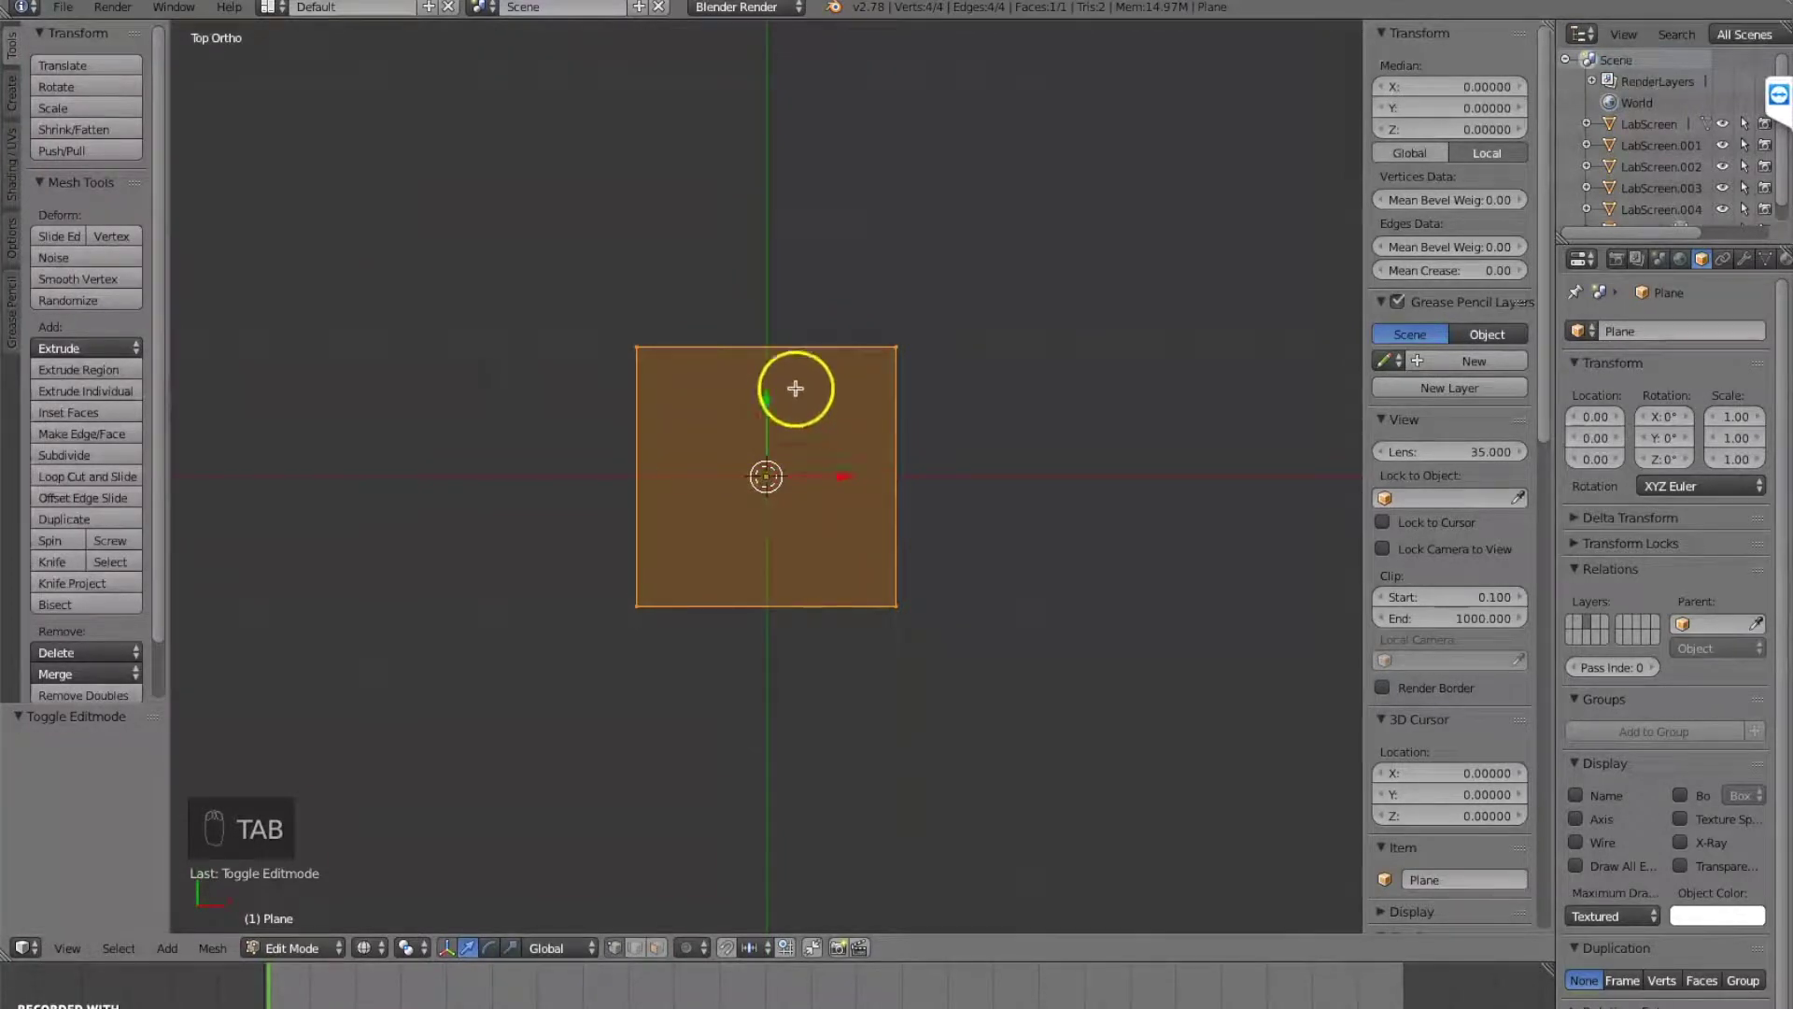
{"action": "left_click", "coordinate": [62, 455]}
{"action": "left_click", "coordinate": [62, 455]}
{"action": "left_click", "coordinate": [61, 456]}
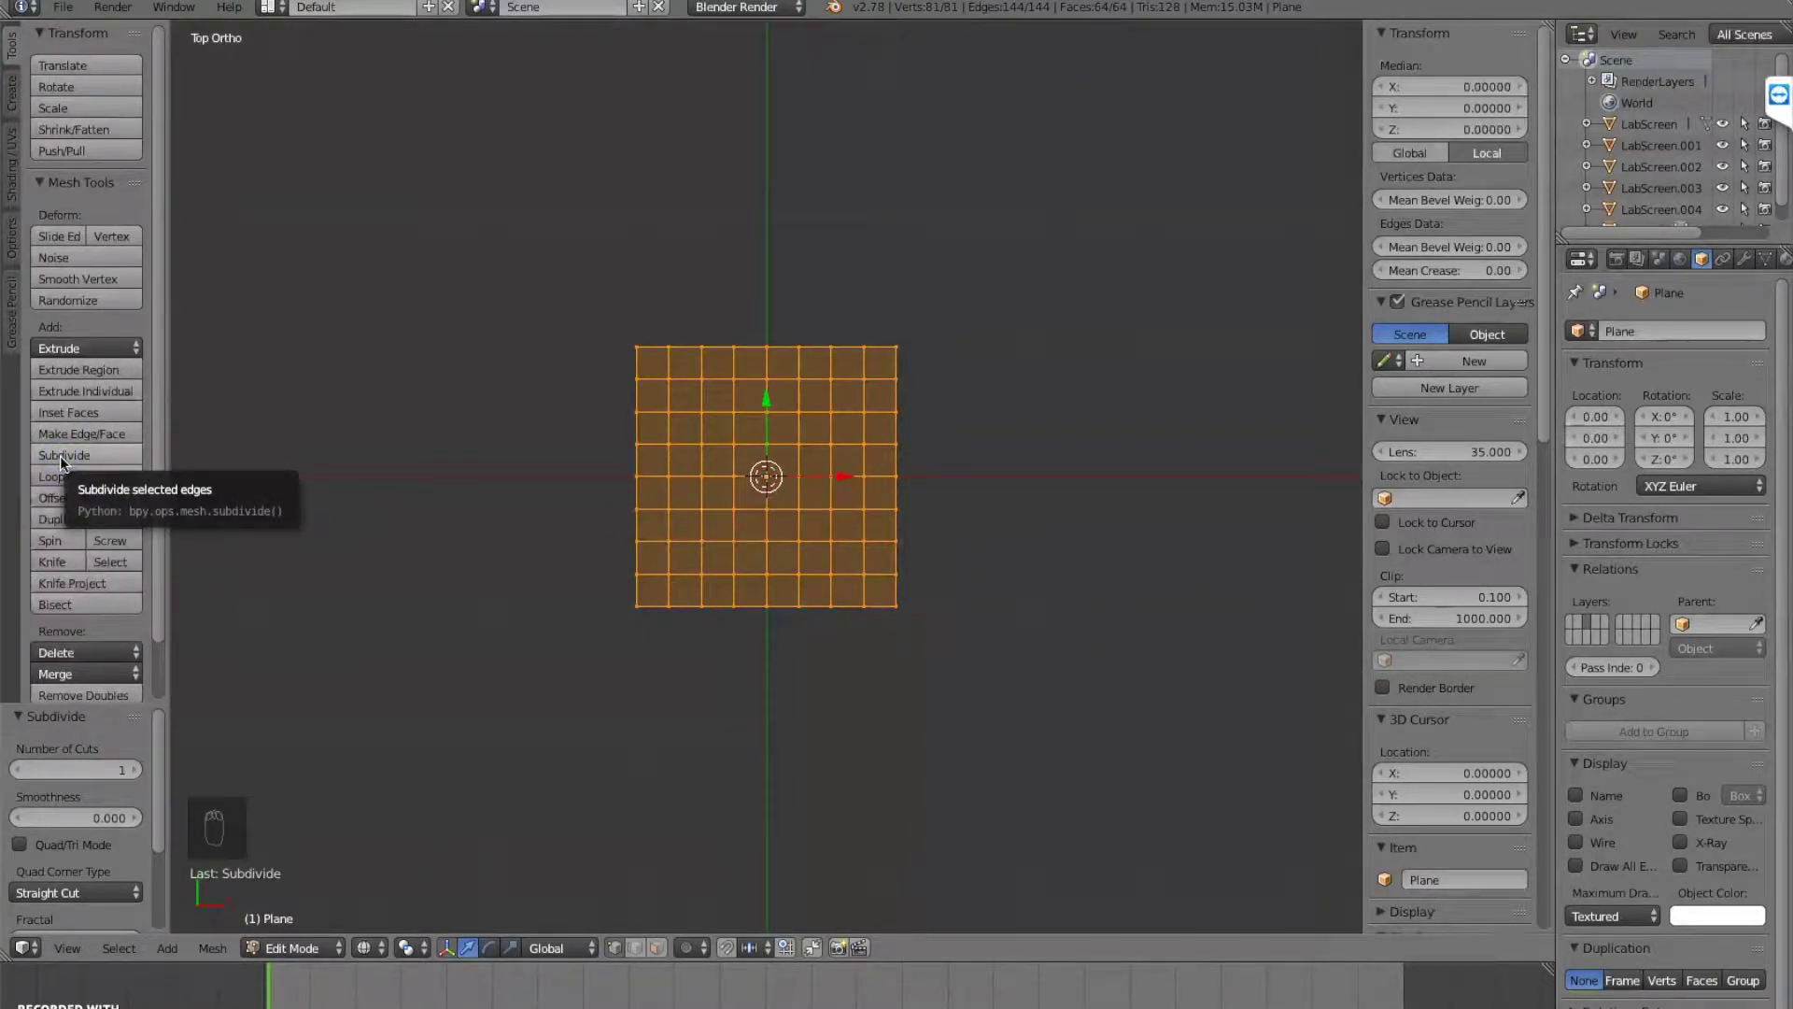
{"action": "key", "text": "c"}
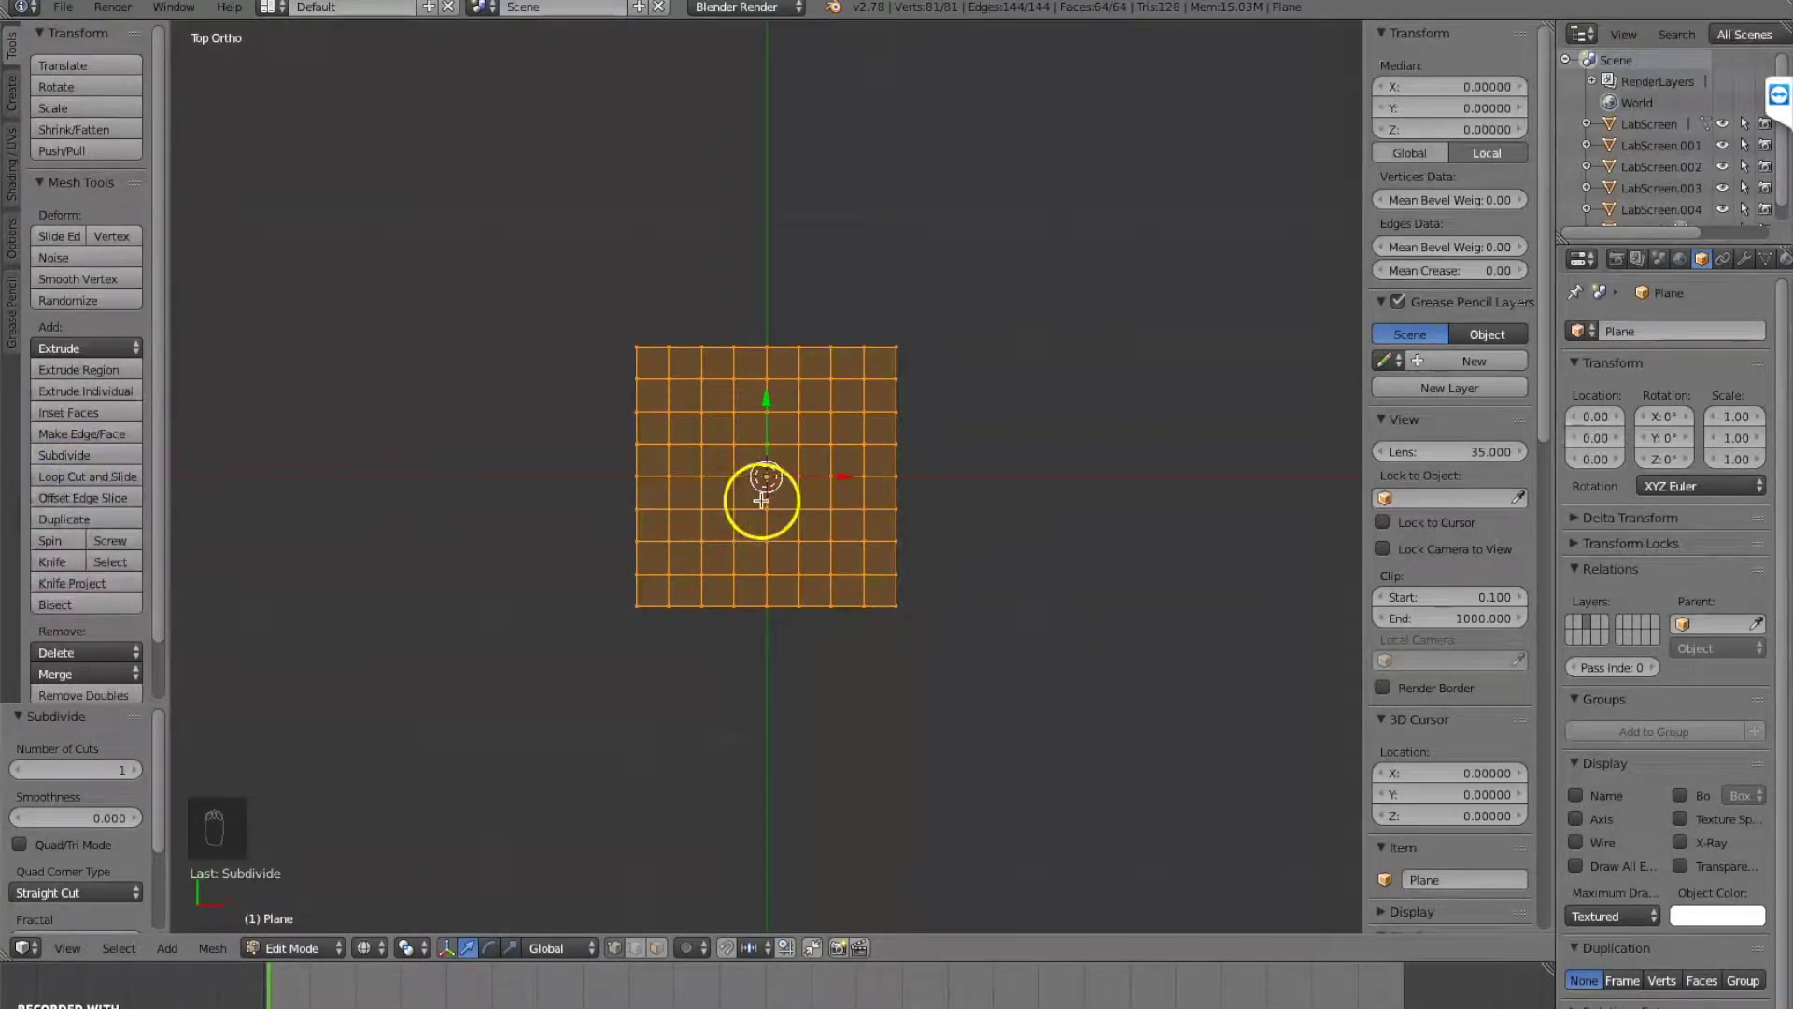
{"action": "key", "text": "c"}
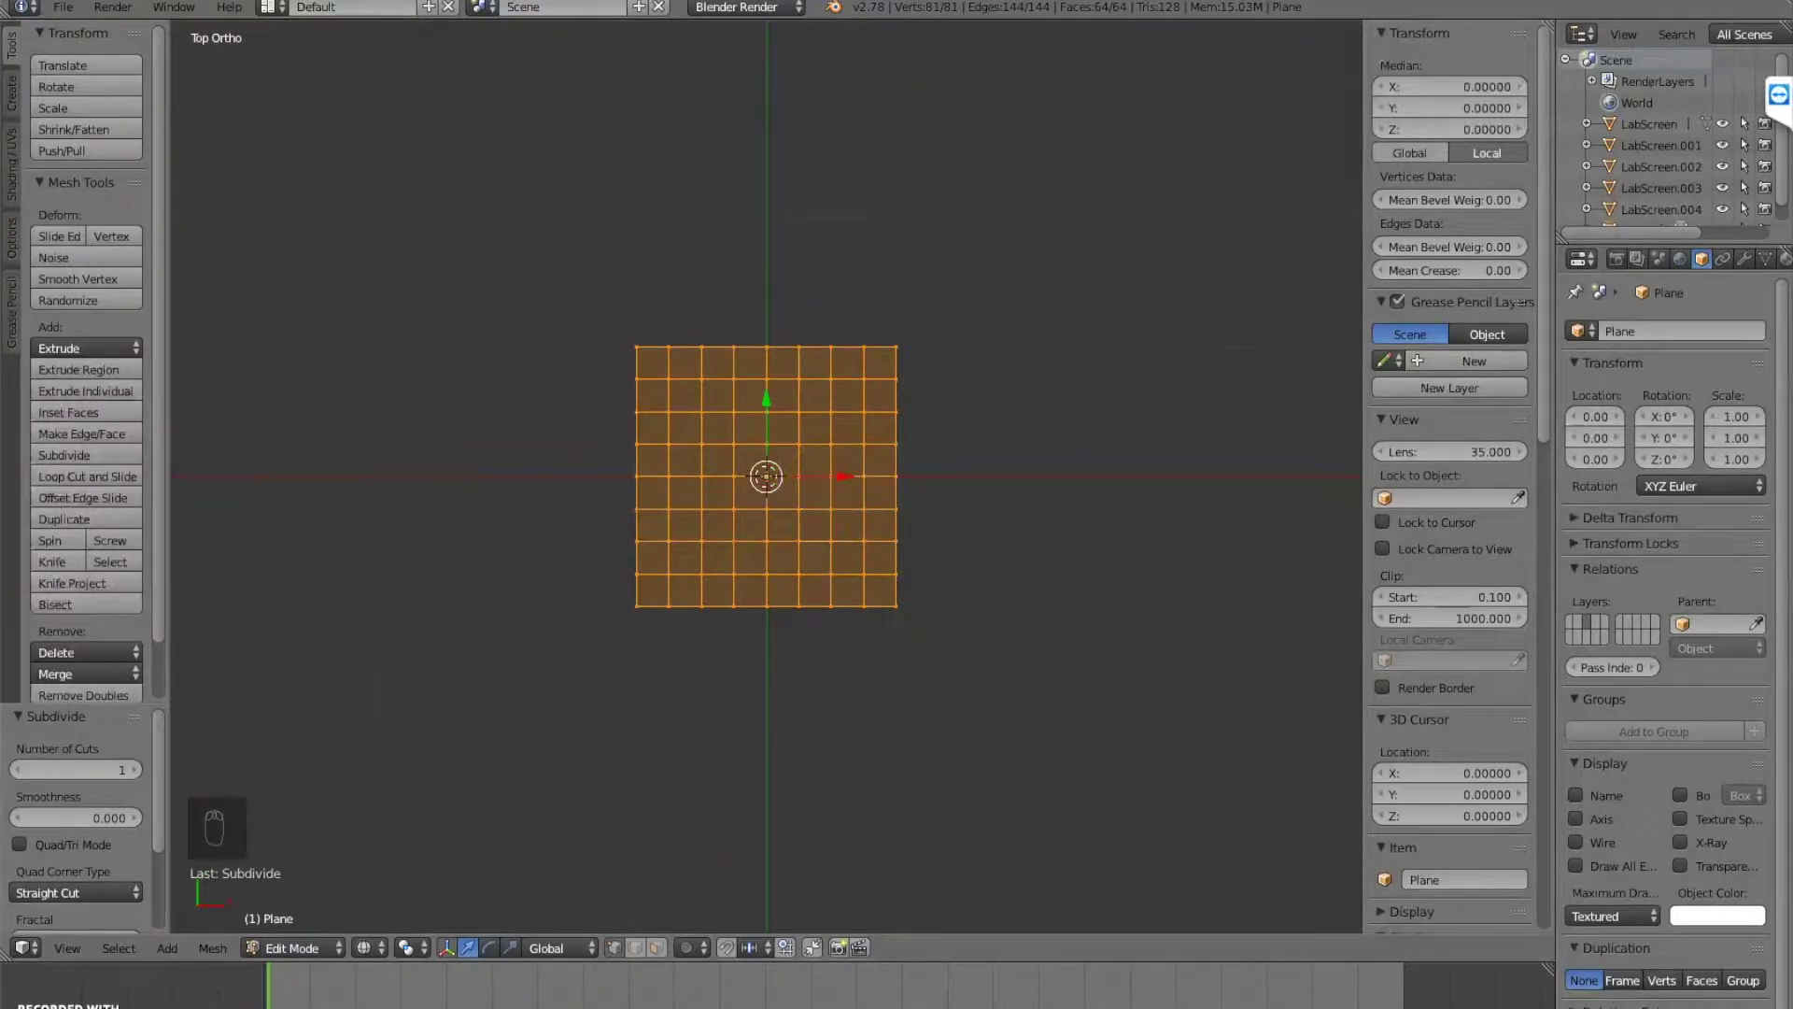
Unwrap the subdivided plane in the UV Editing layout, and return to the Default layout in Object Mode.
{"action": "left_click", "coordinate": [269, 7]}
{"action": "left_click", "coordinate": [317, 181]}
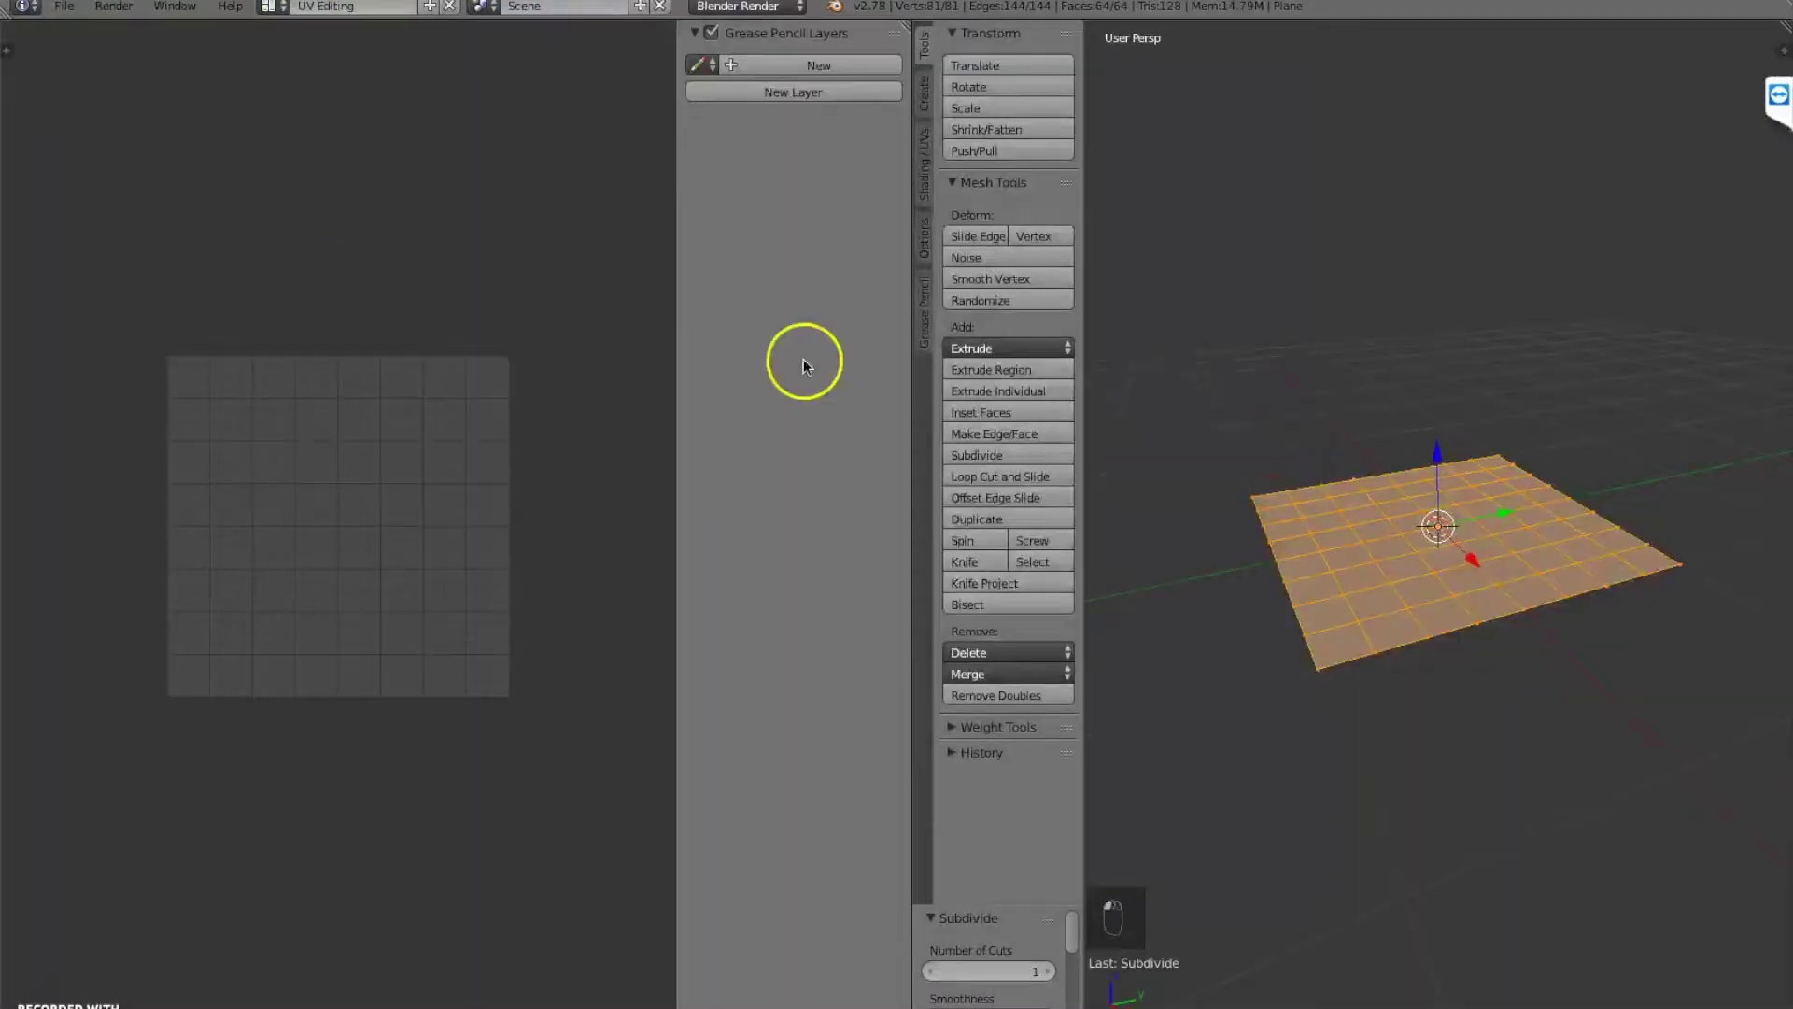
{"action": "key", "text": "u"}
{"action": "left_click", "coordinate": [1392, 508]}
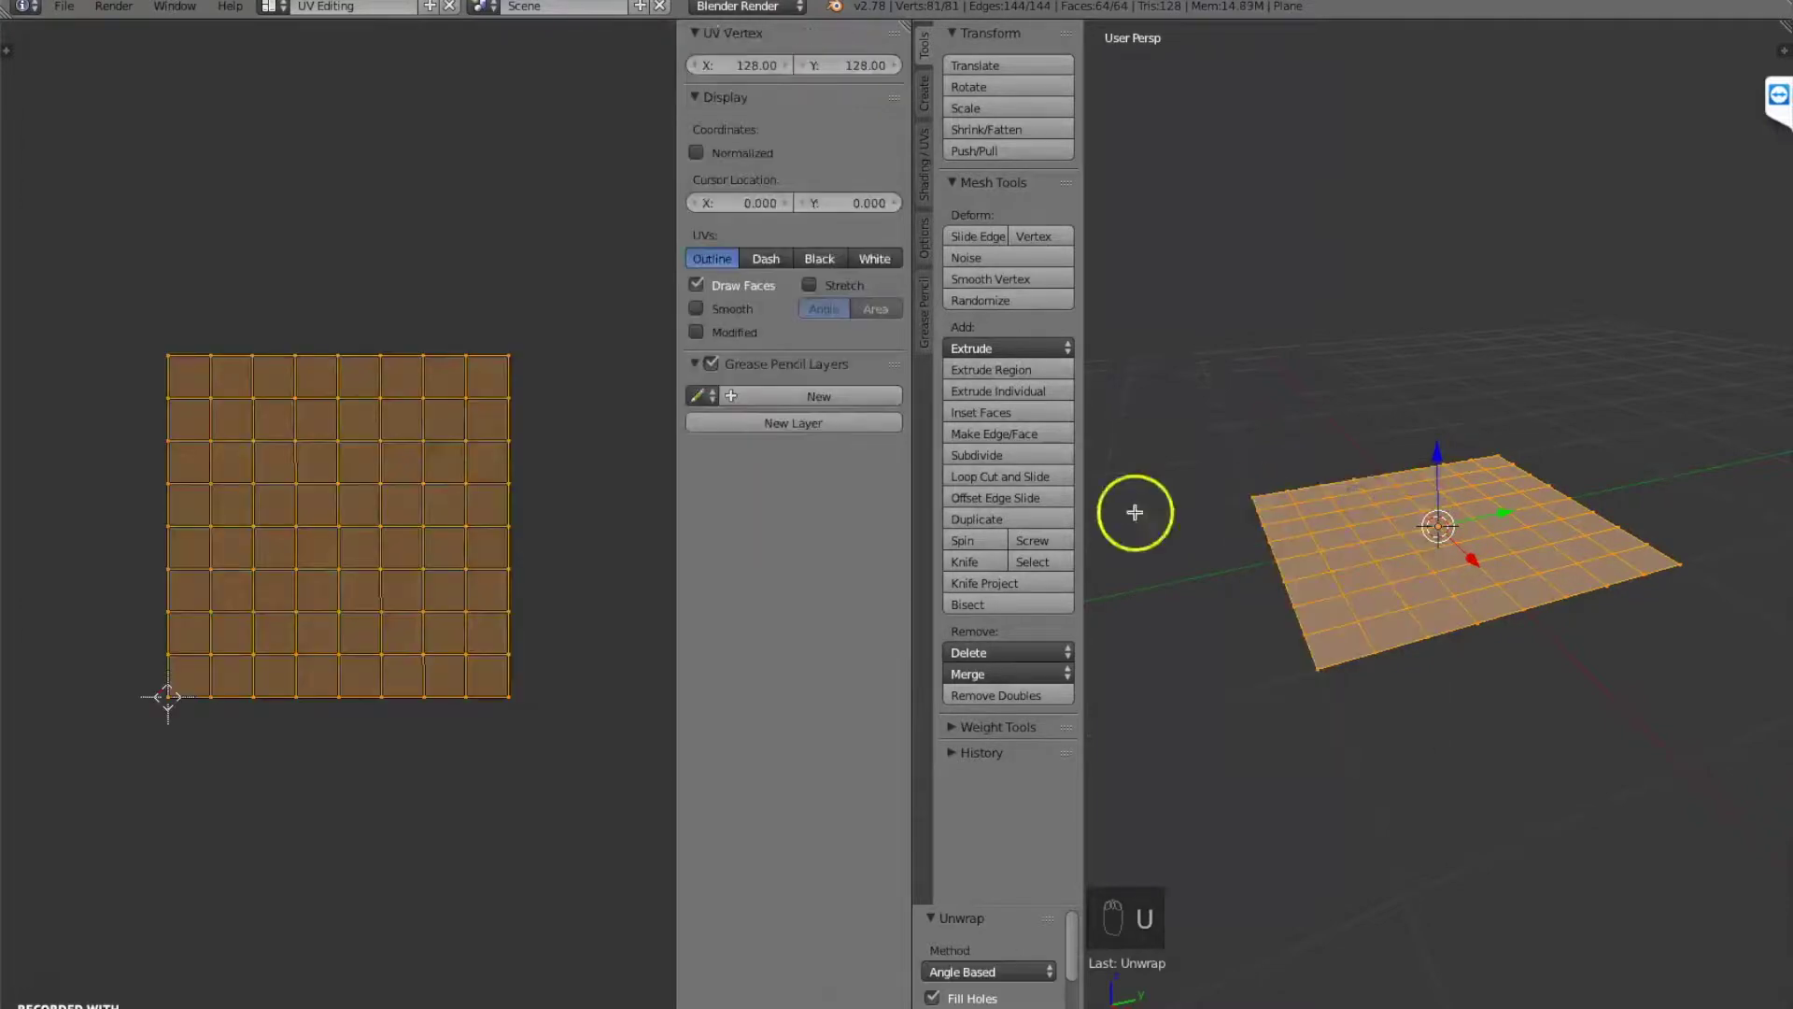
{"action": "left_click", "coordinate": [269, 8]}
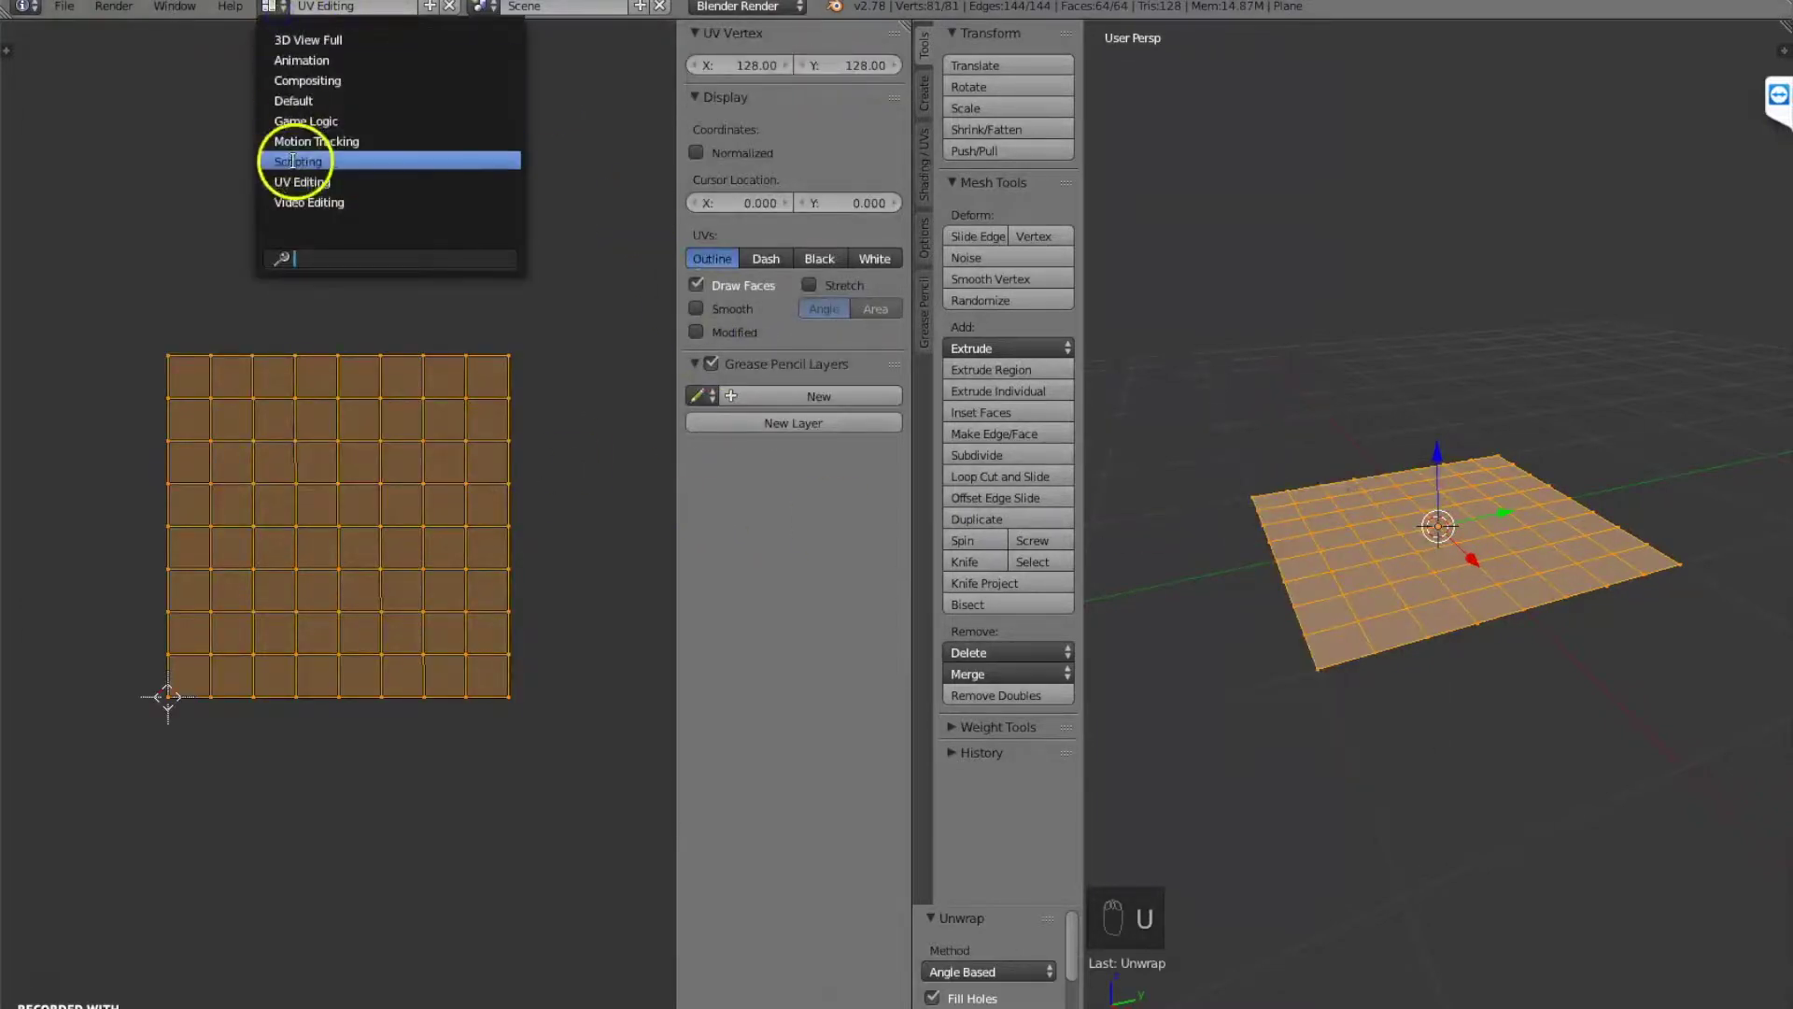
{"action": "left_click", "coordinate": [292, 100]}
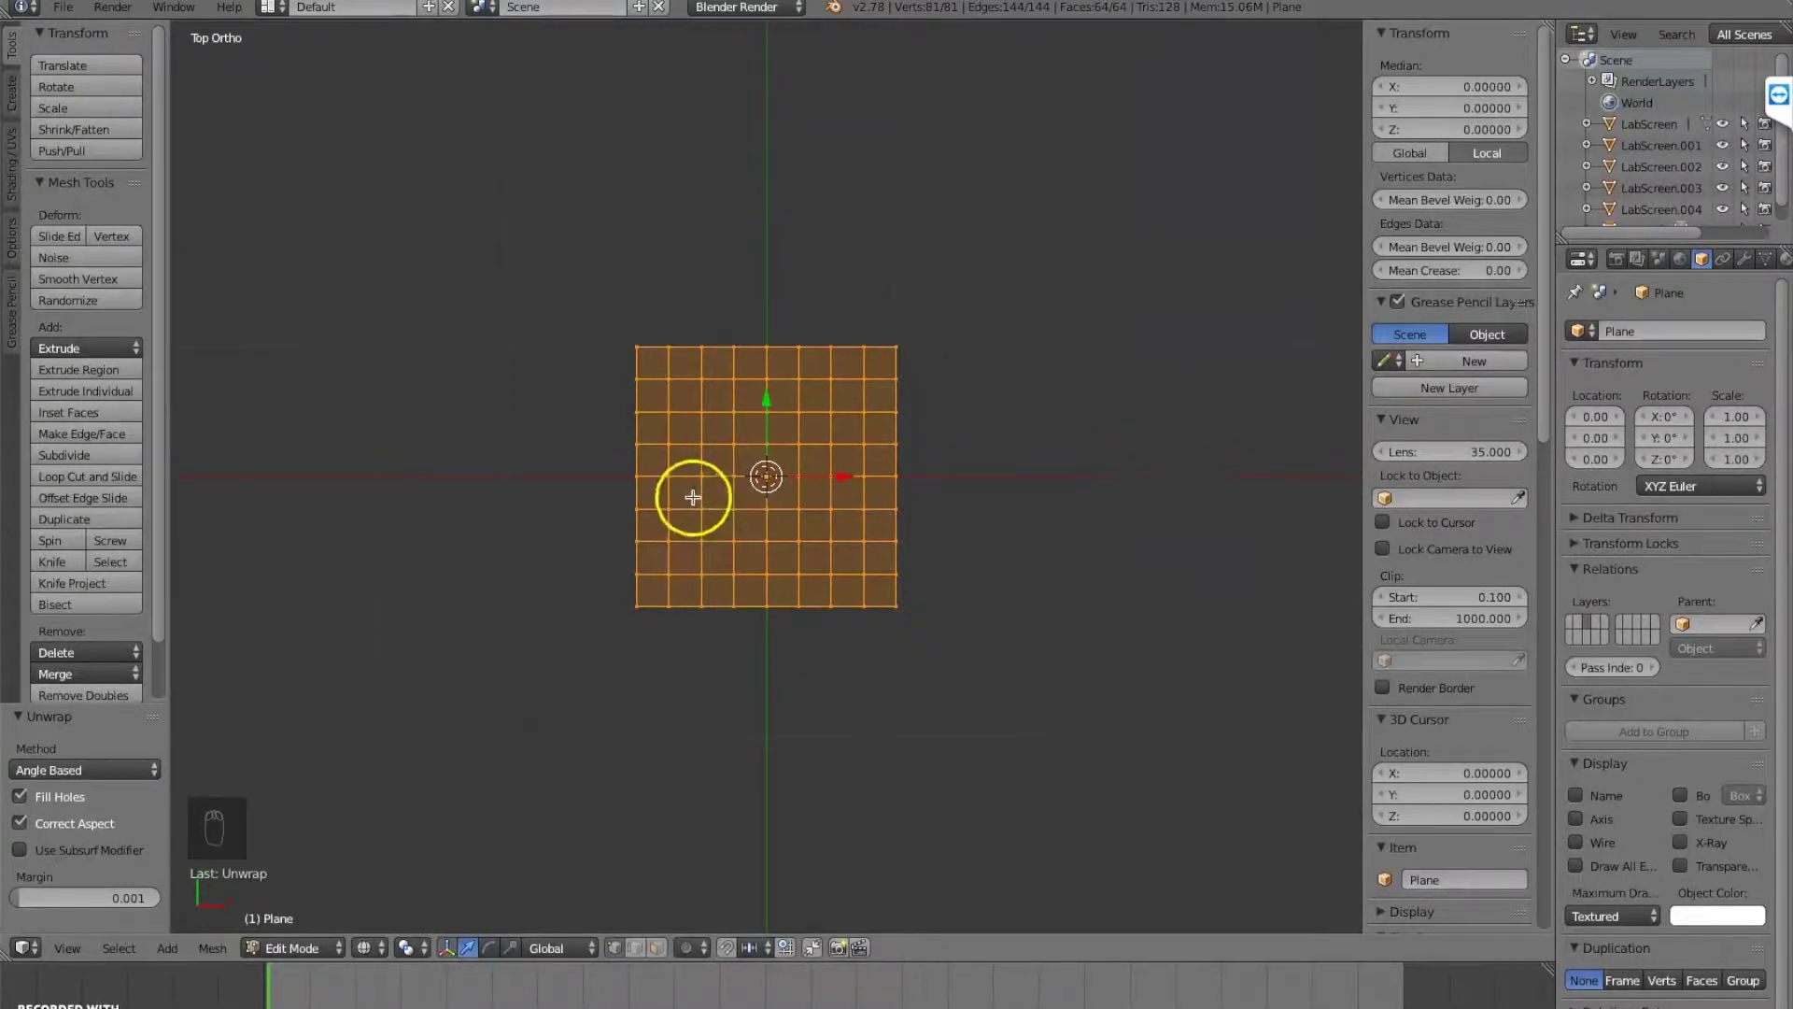
{"action": "key", "text": "Tab"}
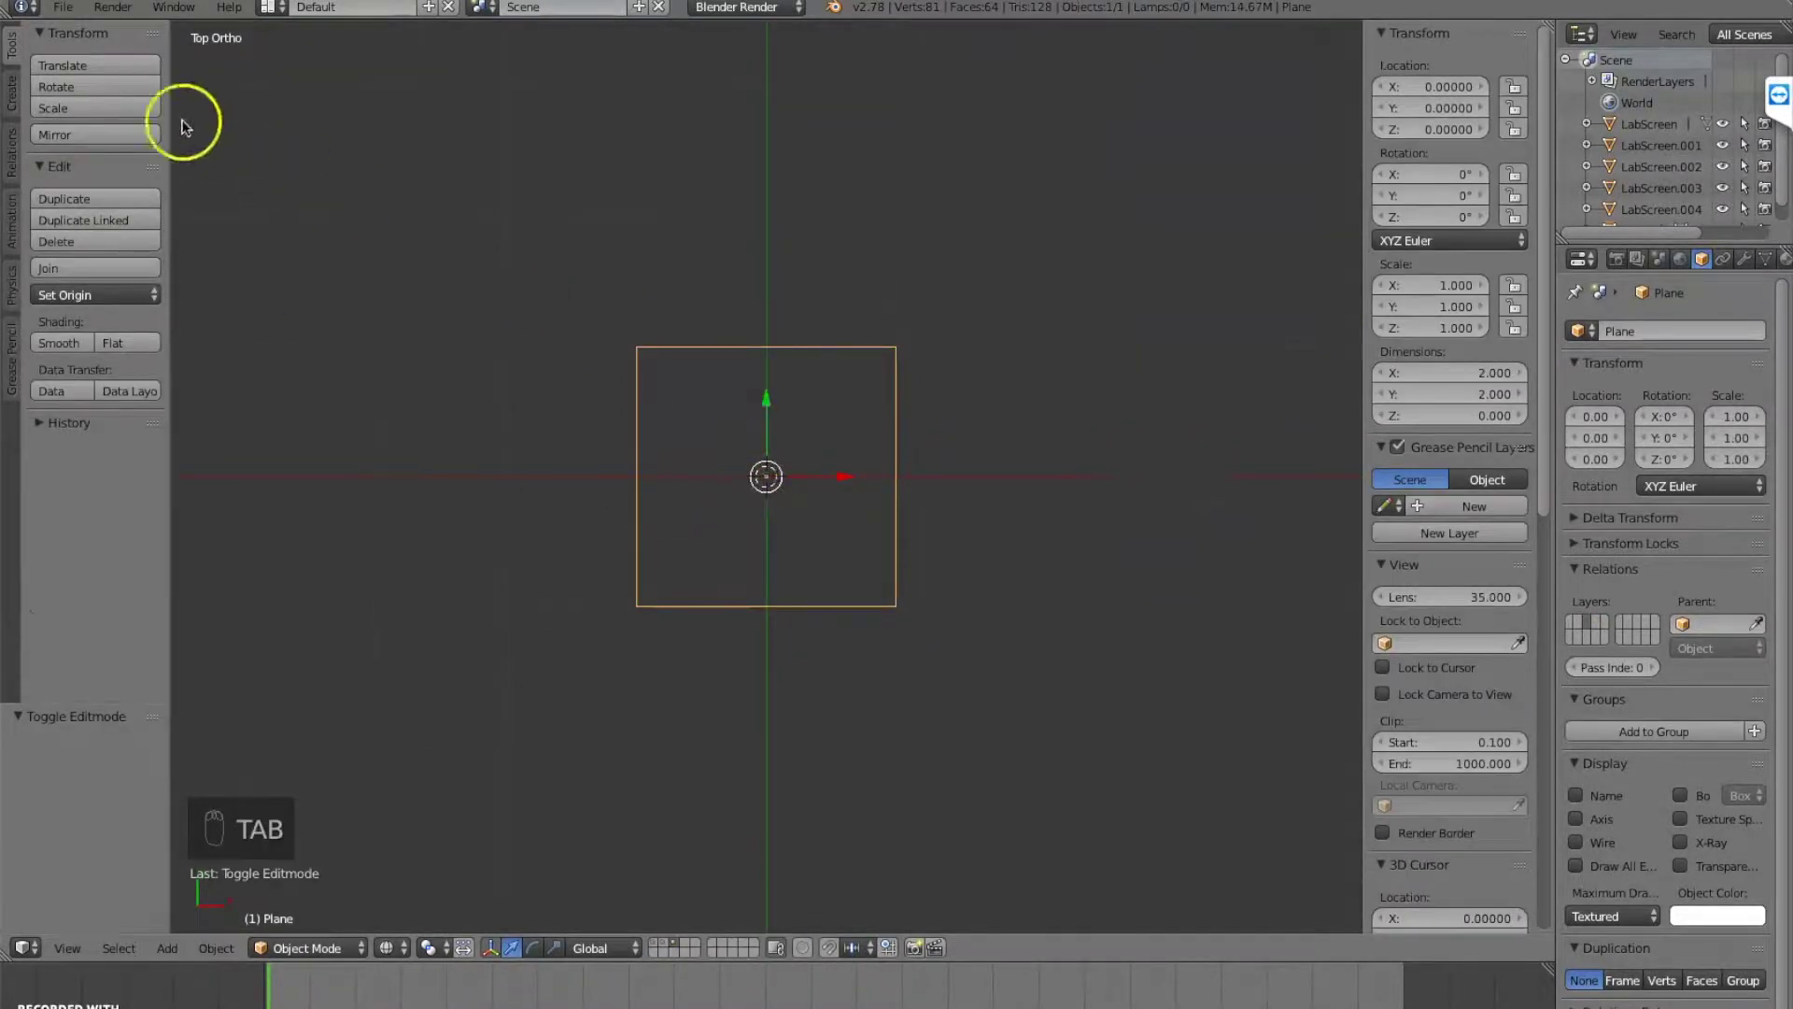
Export the plane as a Wavefront OBJ file named CustomWarp.obj in the _models/_warps folder.
{"action": "left_click", "coordinate": [63, 8]}
{"action": "mouse_move", "coordinate": [178, 412]}
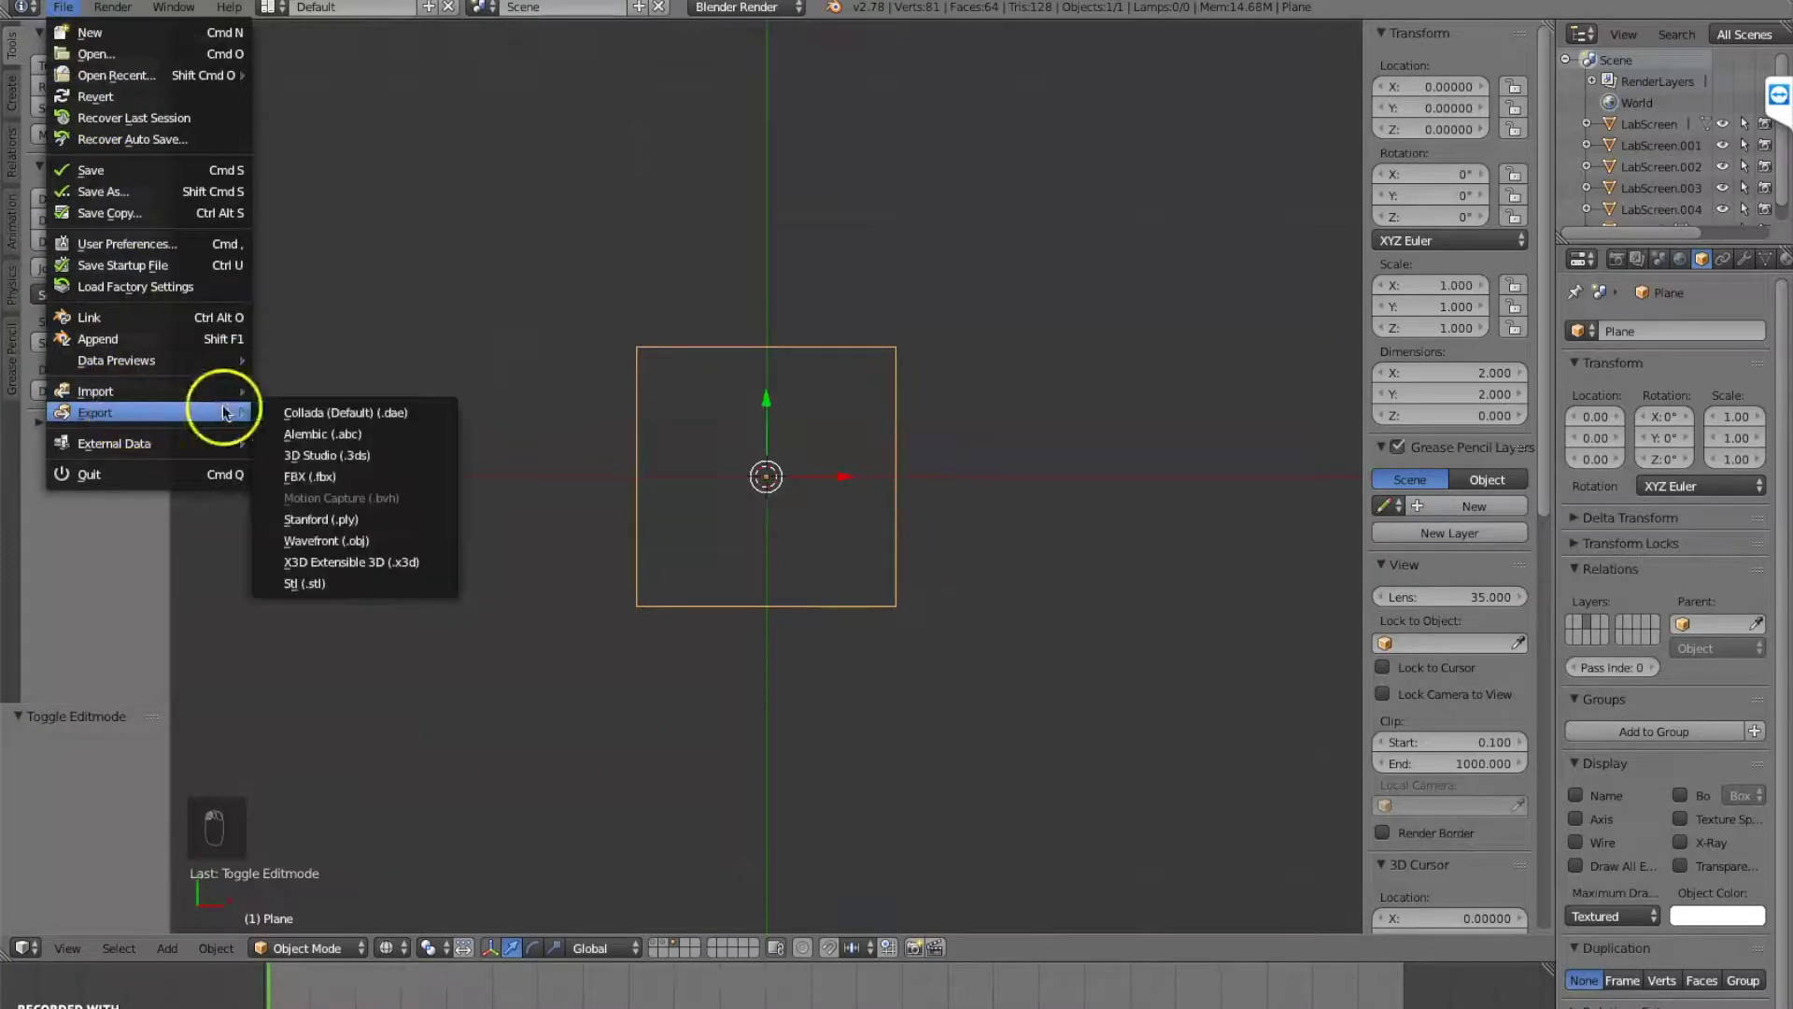
{"action": "left_click", "coordinate": [324, 541]}
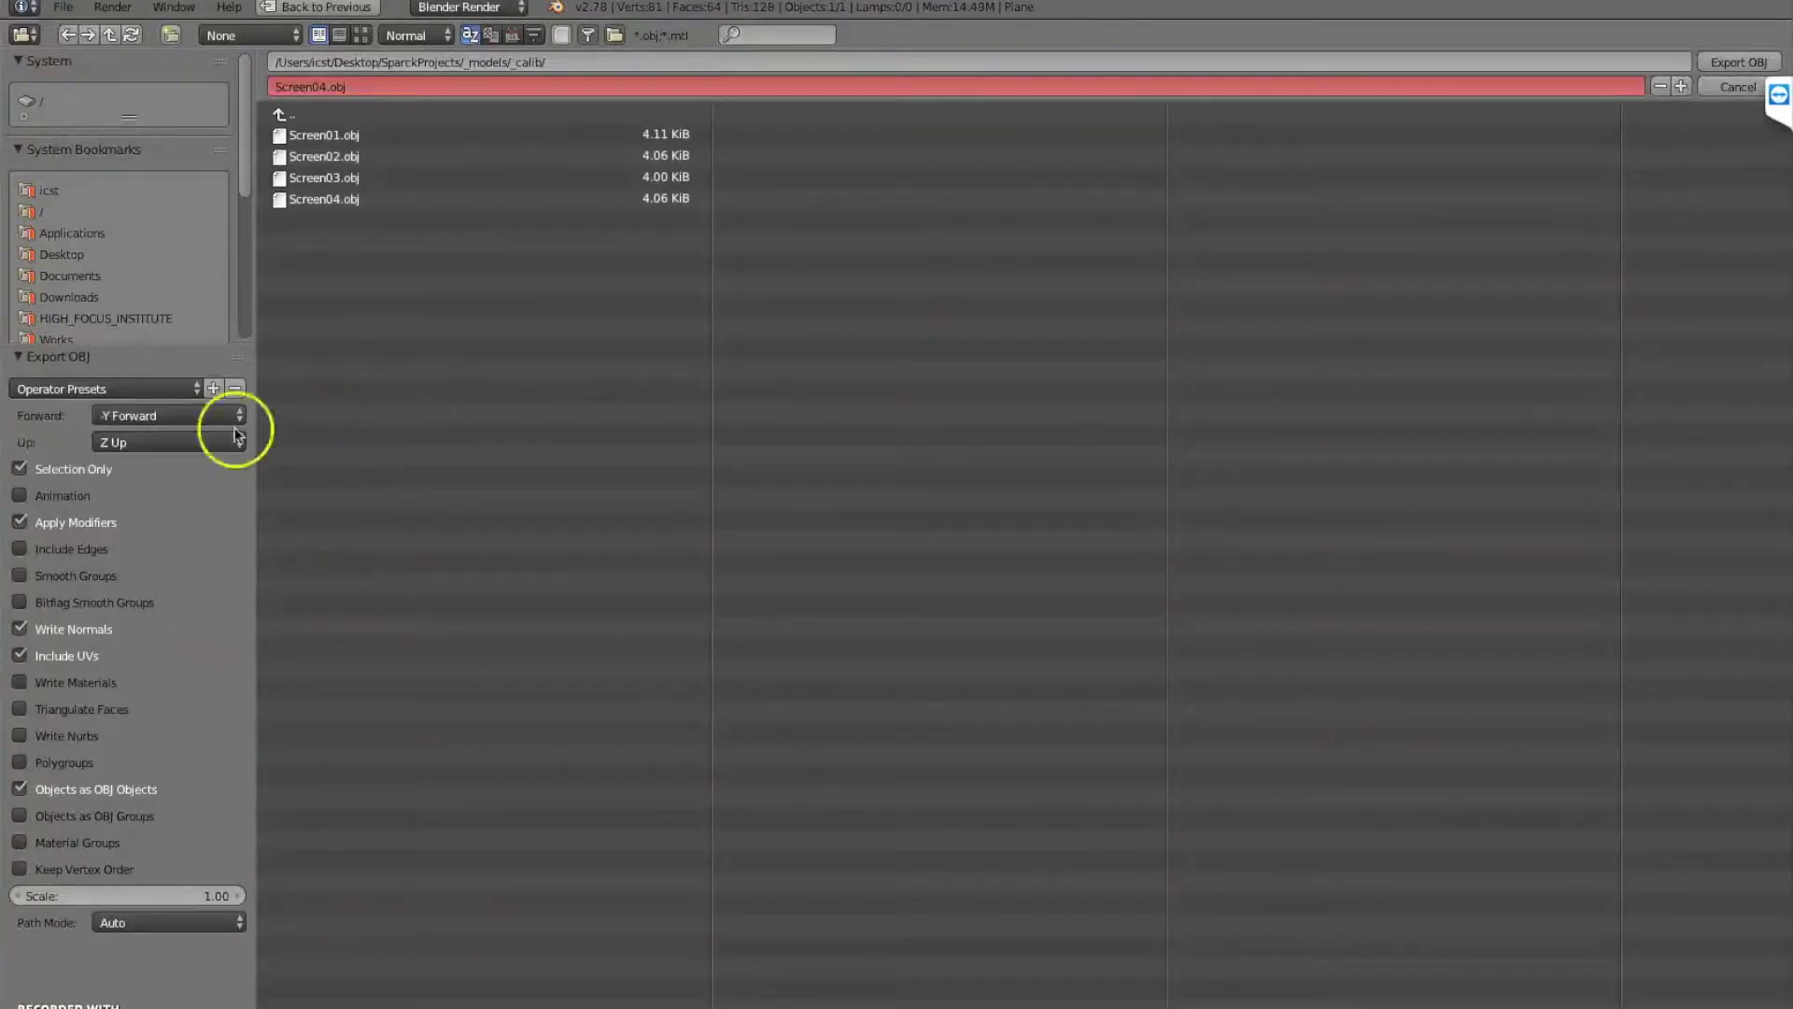
{"action": "left_click", "coordinate": [168, 388]}
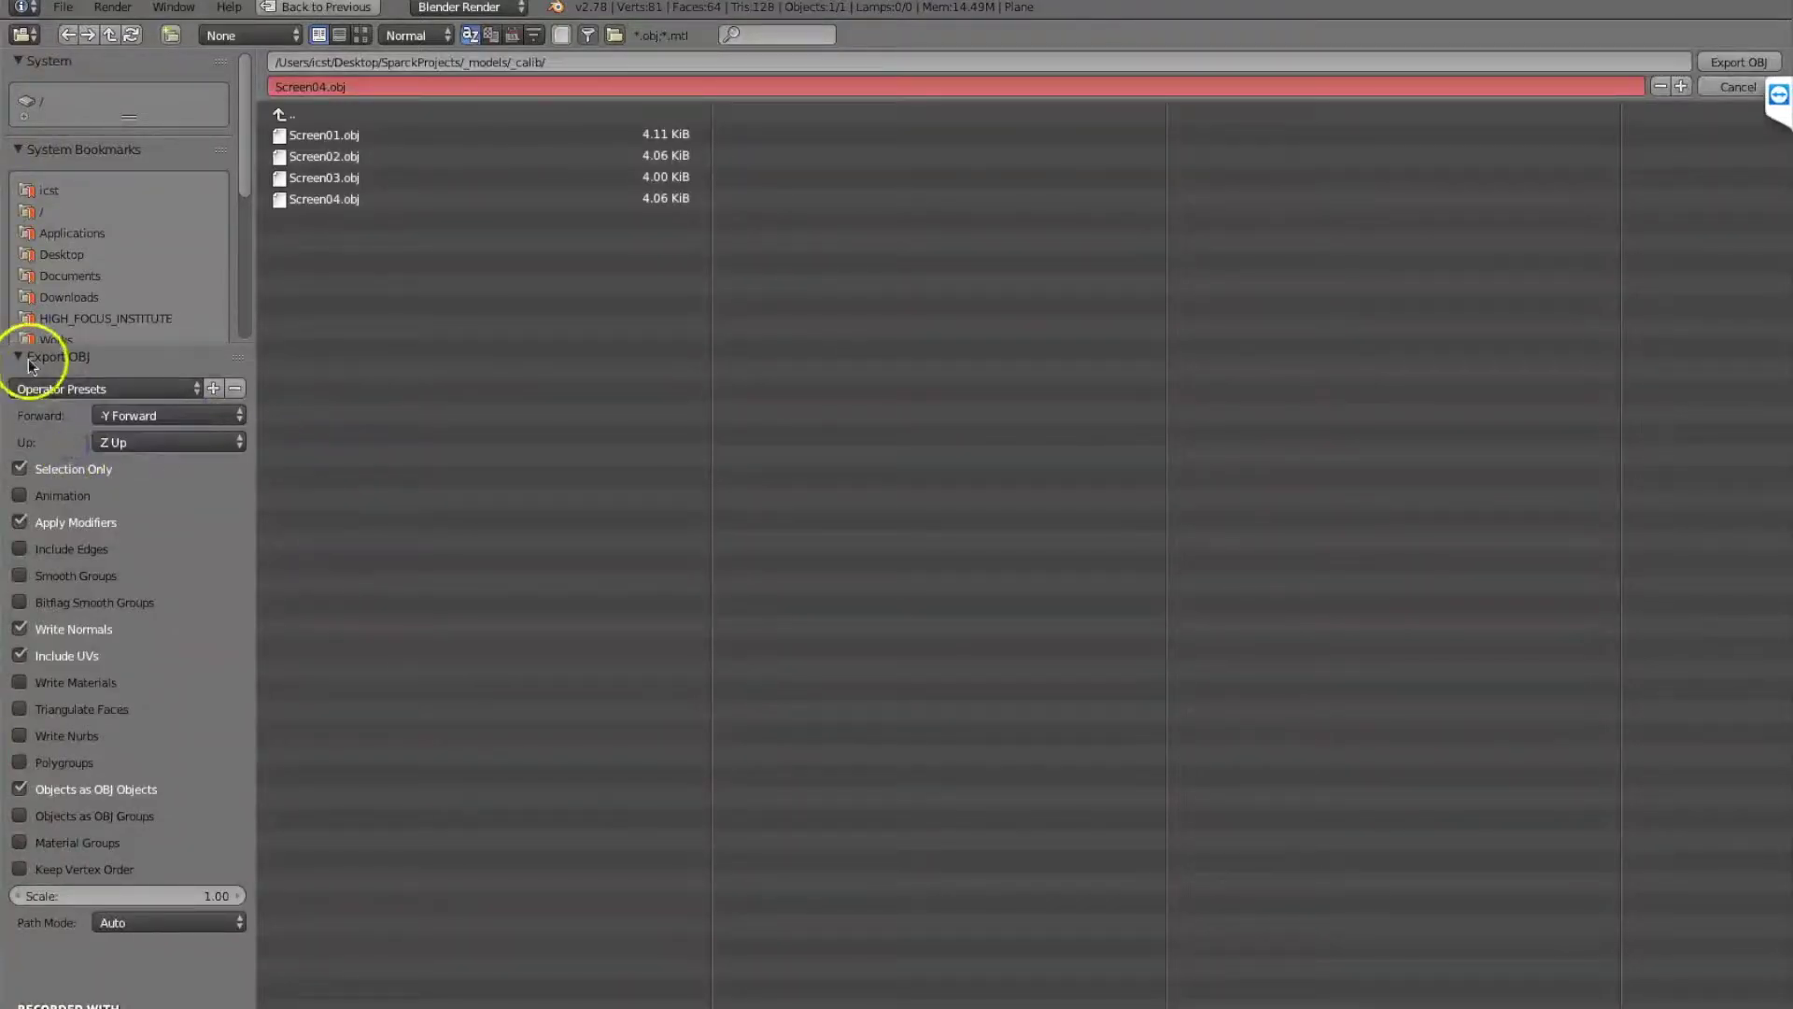
{"action": "left_click", "coordinate": [282, 113]}
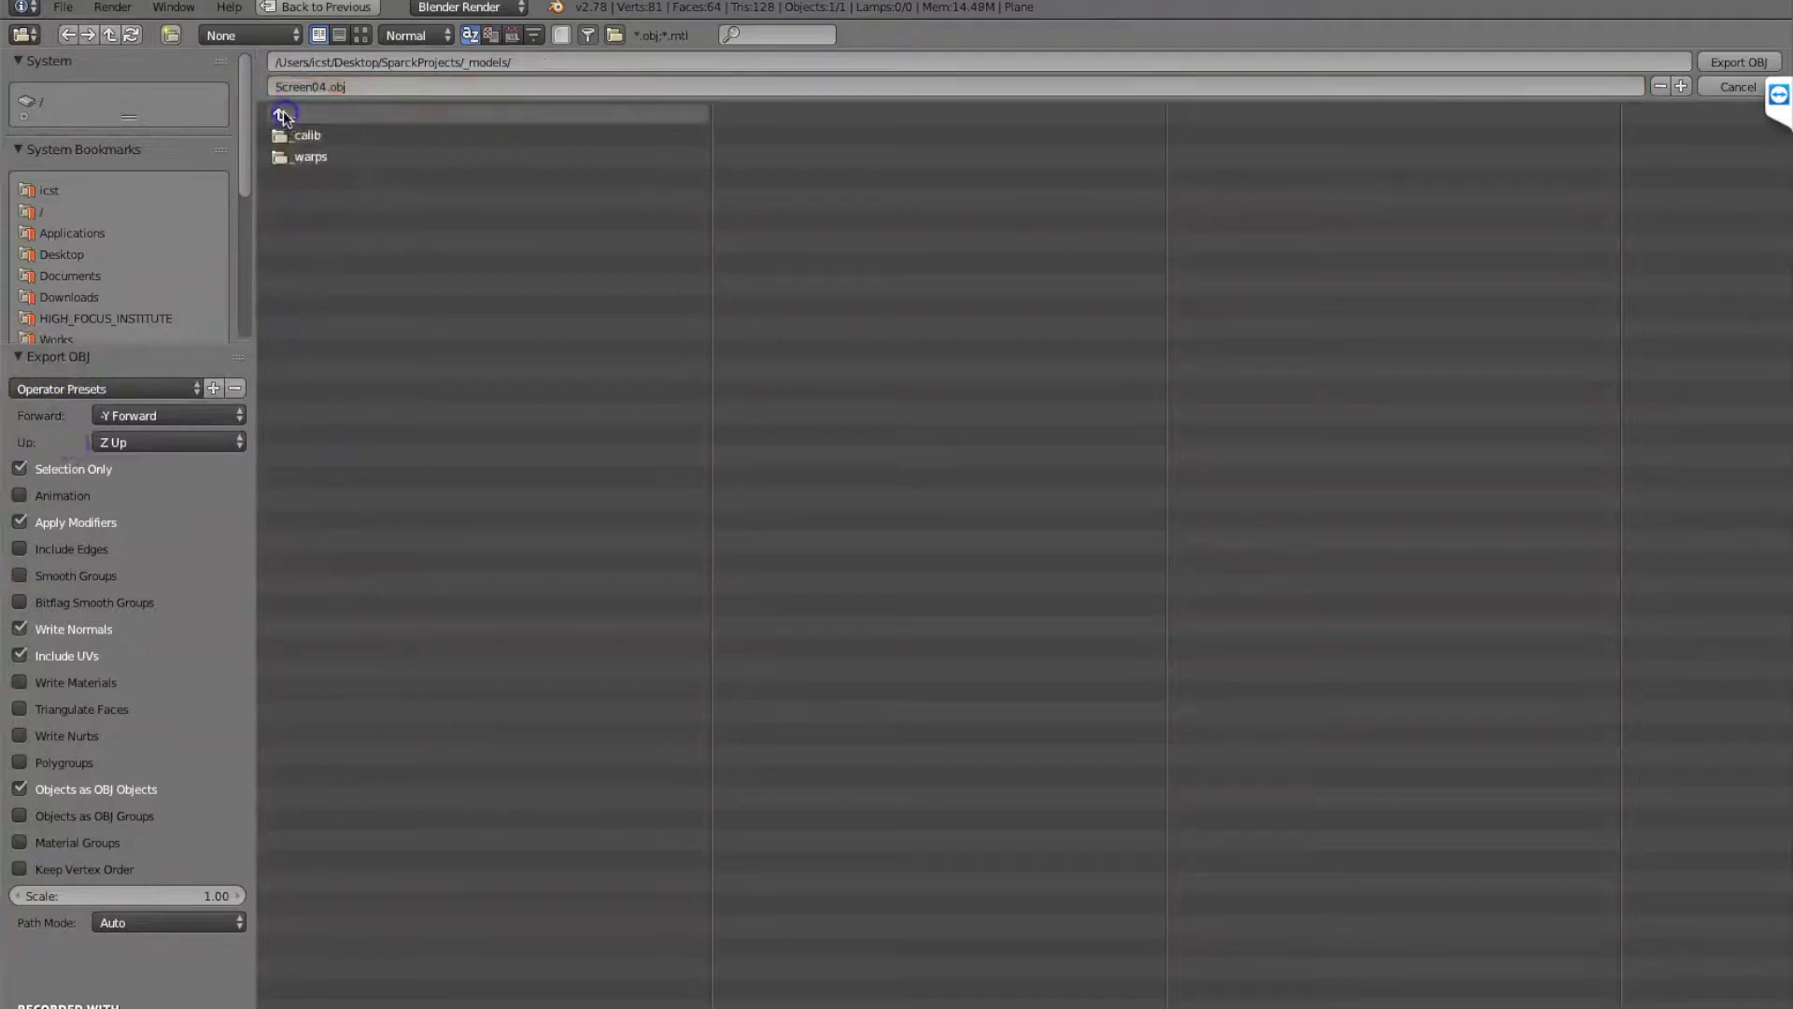
{"action": "left_click", "coordinate": [311, 158]}
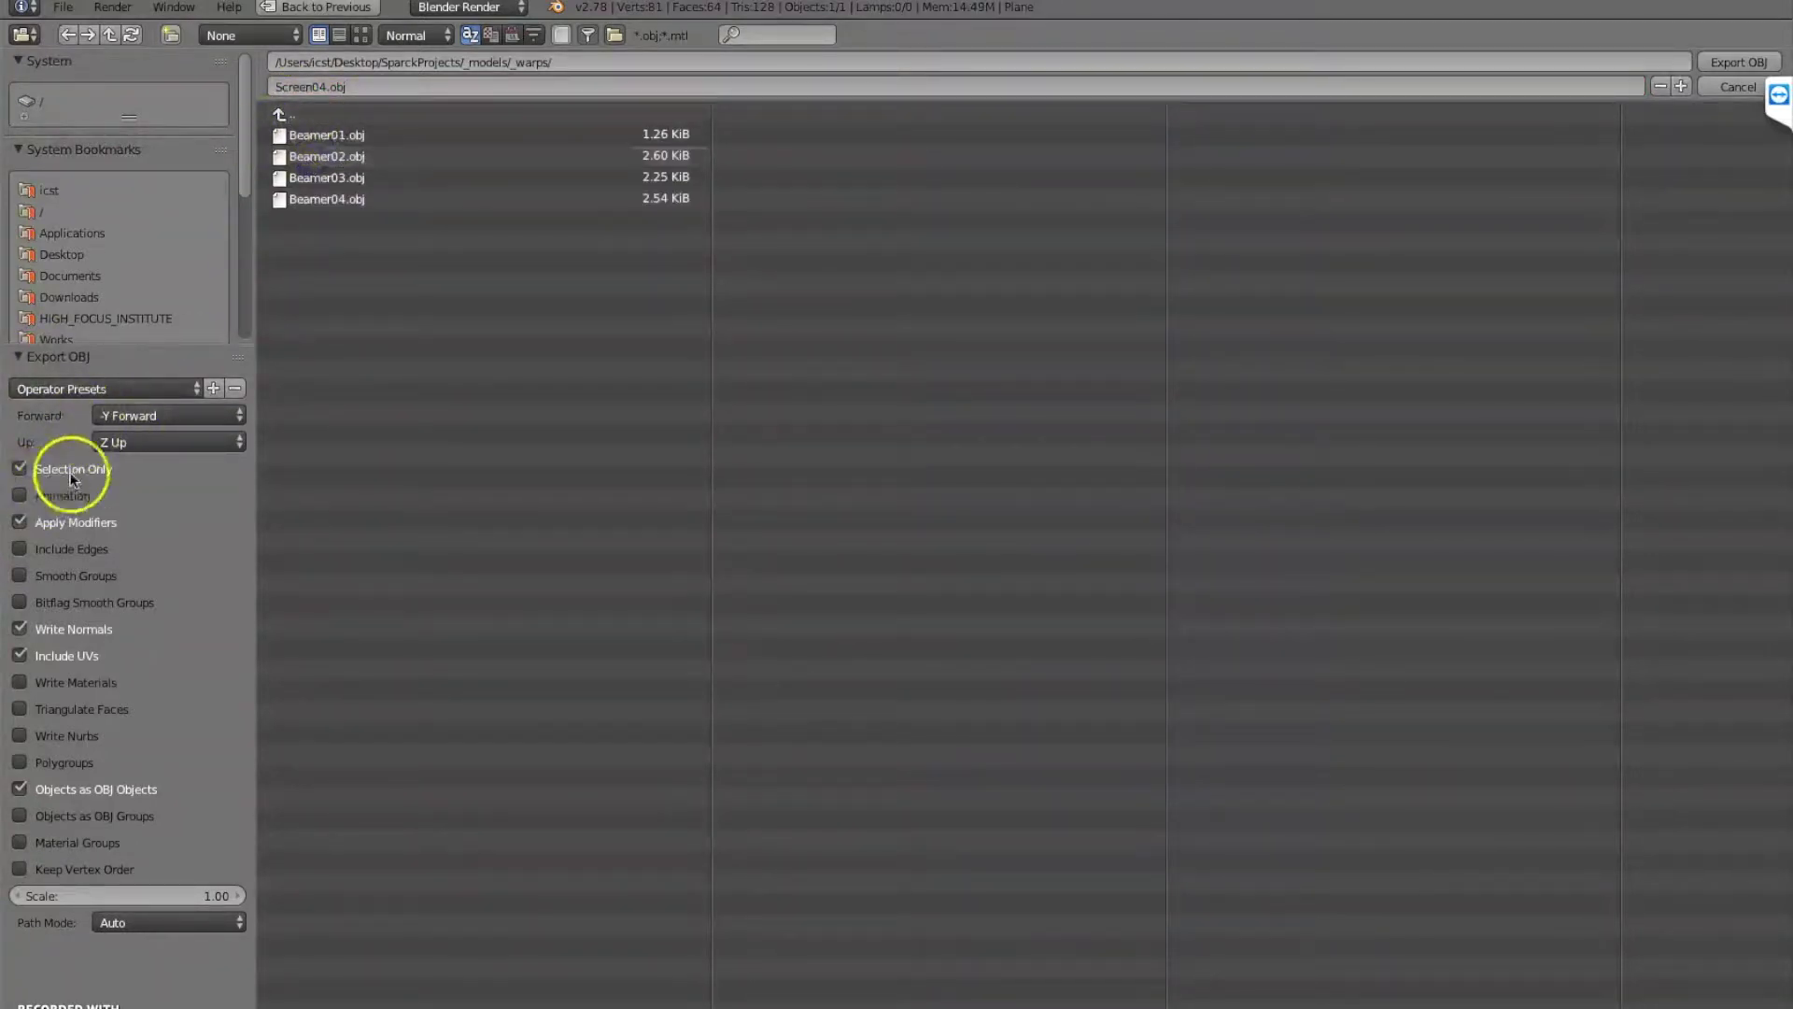
{"action": "left_click", "coordinate": [317, 87]}
{"action": "left_click_drag", "start_coordinate": [326, 87], "coordinate": [257, 86]}
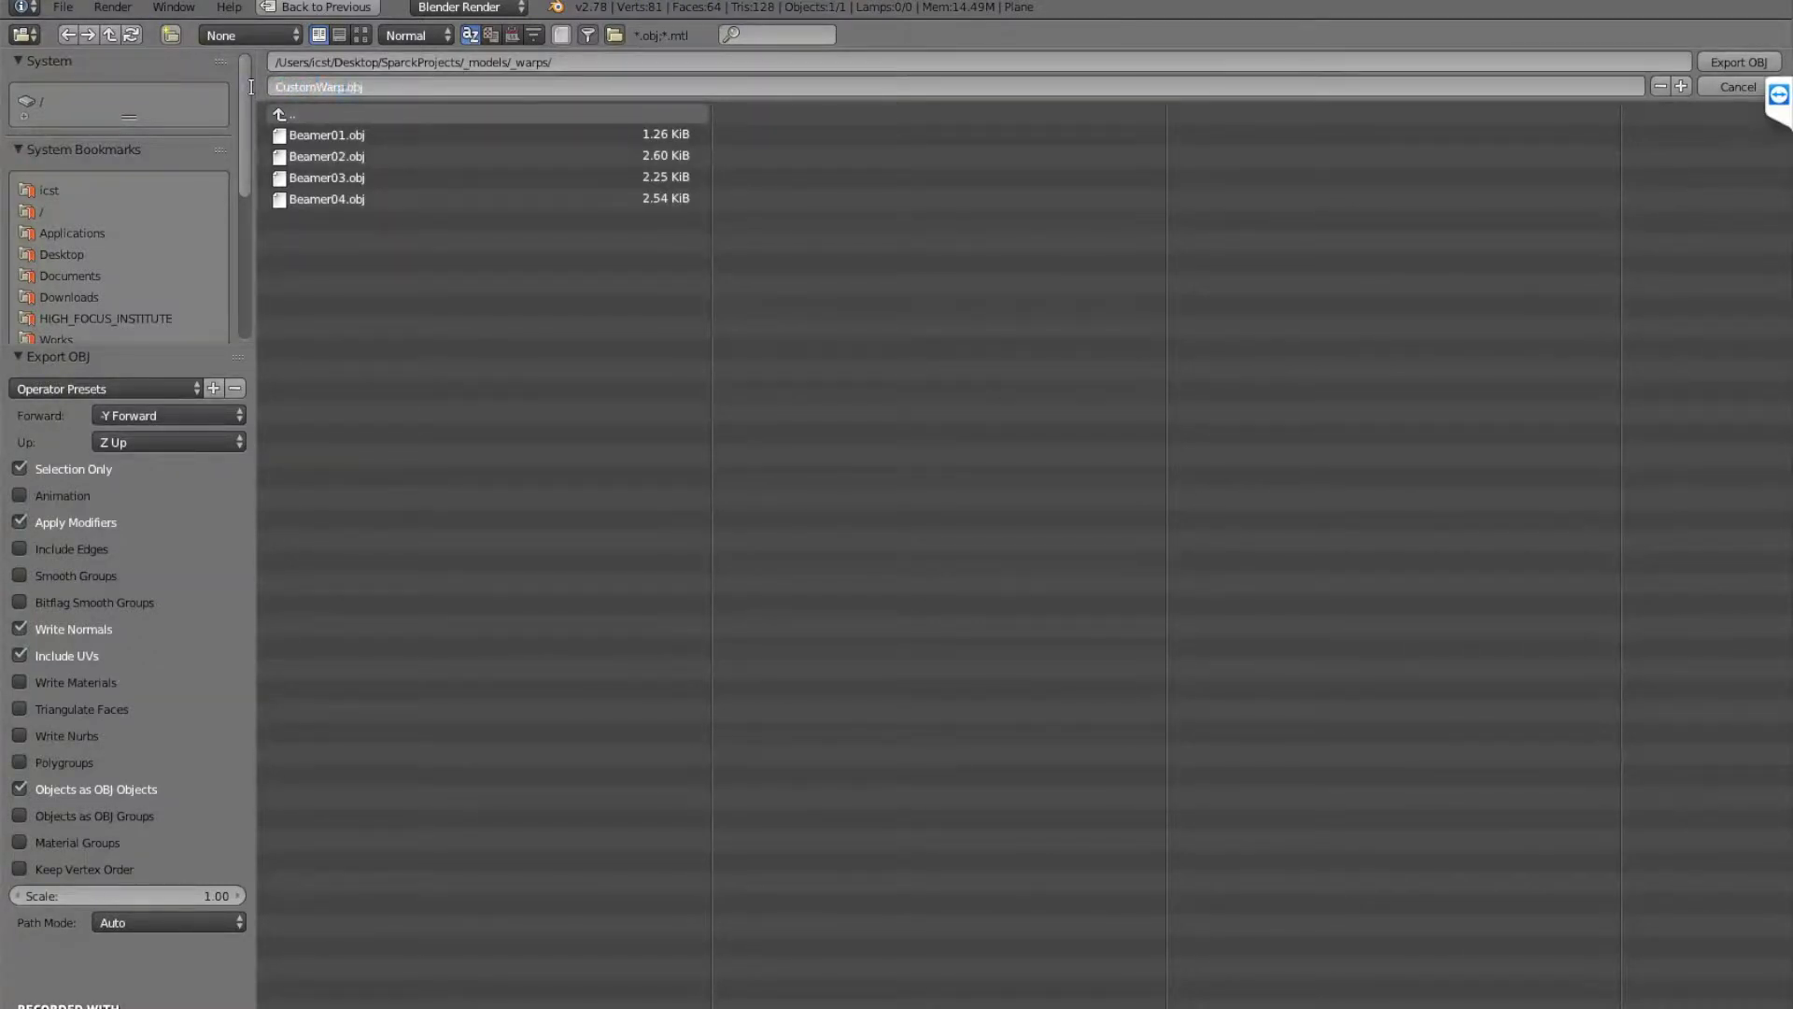
{"action": "key", "text": "Return"}
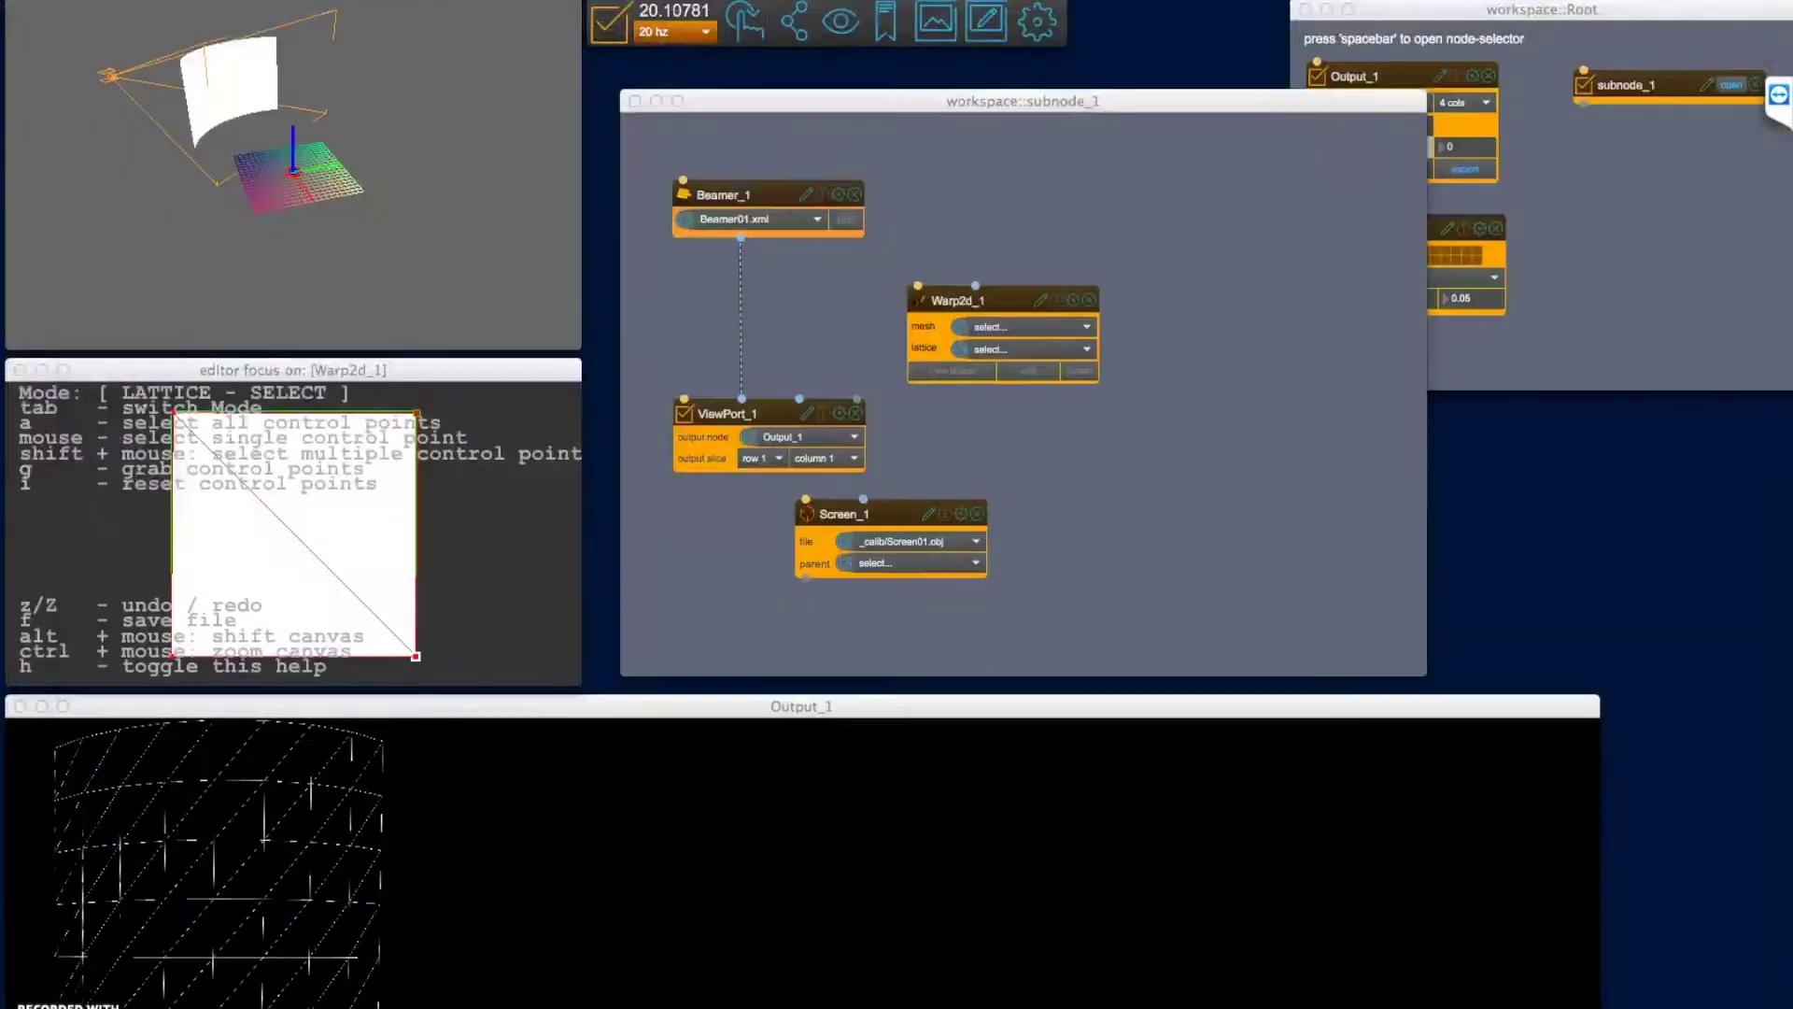
Switch back to SPARCK and set the Warp2d_1 node's mesh to CustomWarp.obj.
{"action": "left_click", "coordinate": [876, 369]}
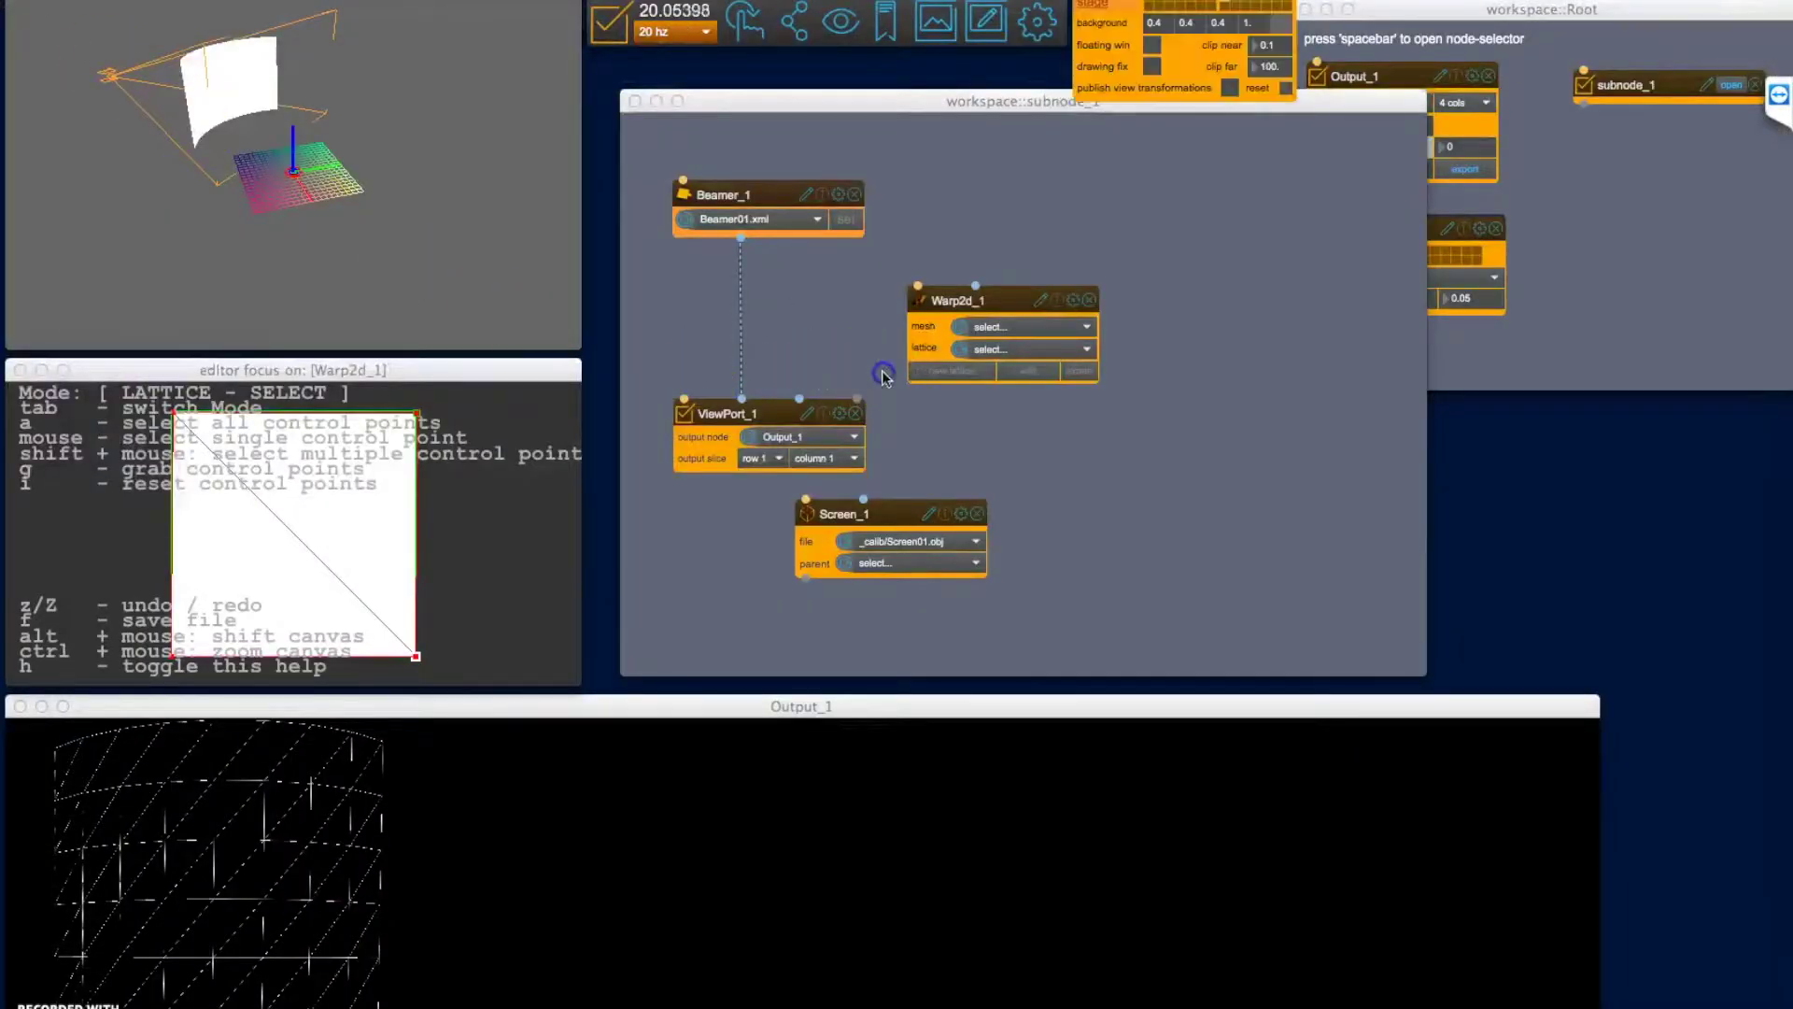
{"action": "left_click", "coordinate": [988, 327]}
{"action": "left_click", "coordinate": [1020, 438]}
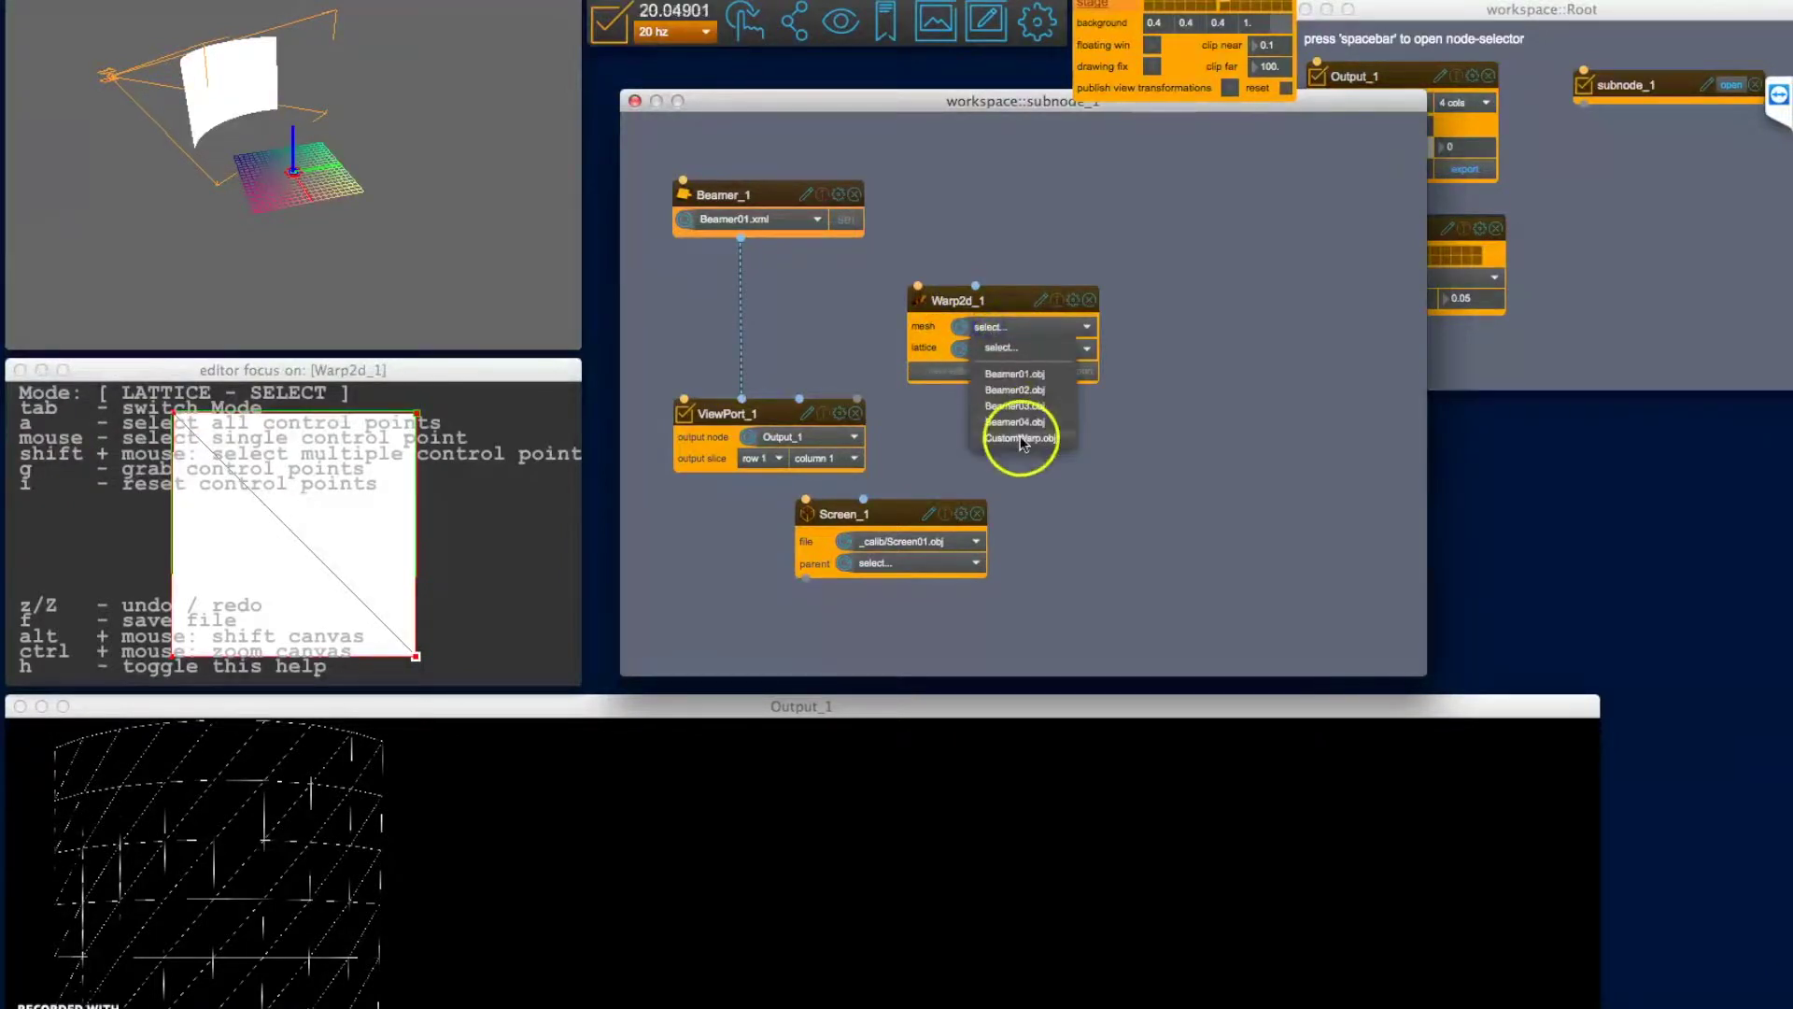
Move the upper-left and upper-right lattice control points of the custom warp mesh inward to try the deformation.
{"action": "left_click", "coordinate": [178, 413]}
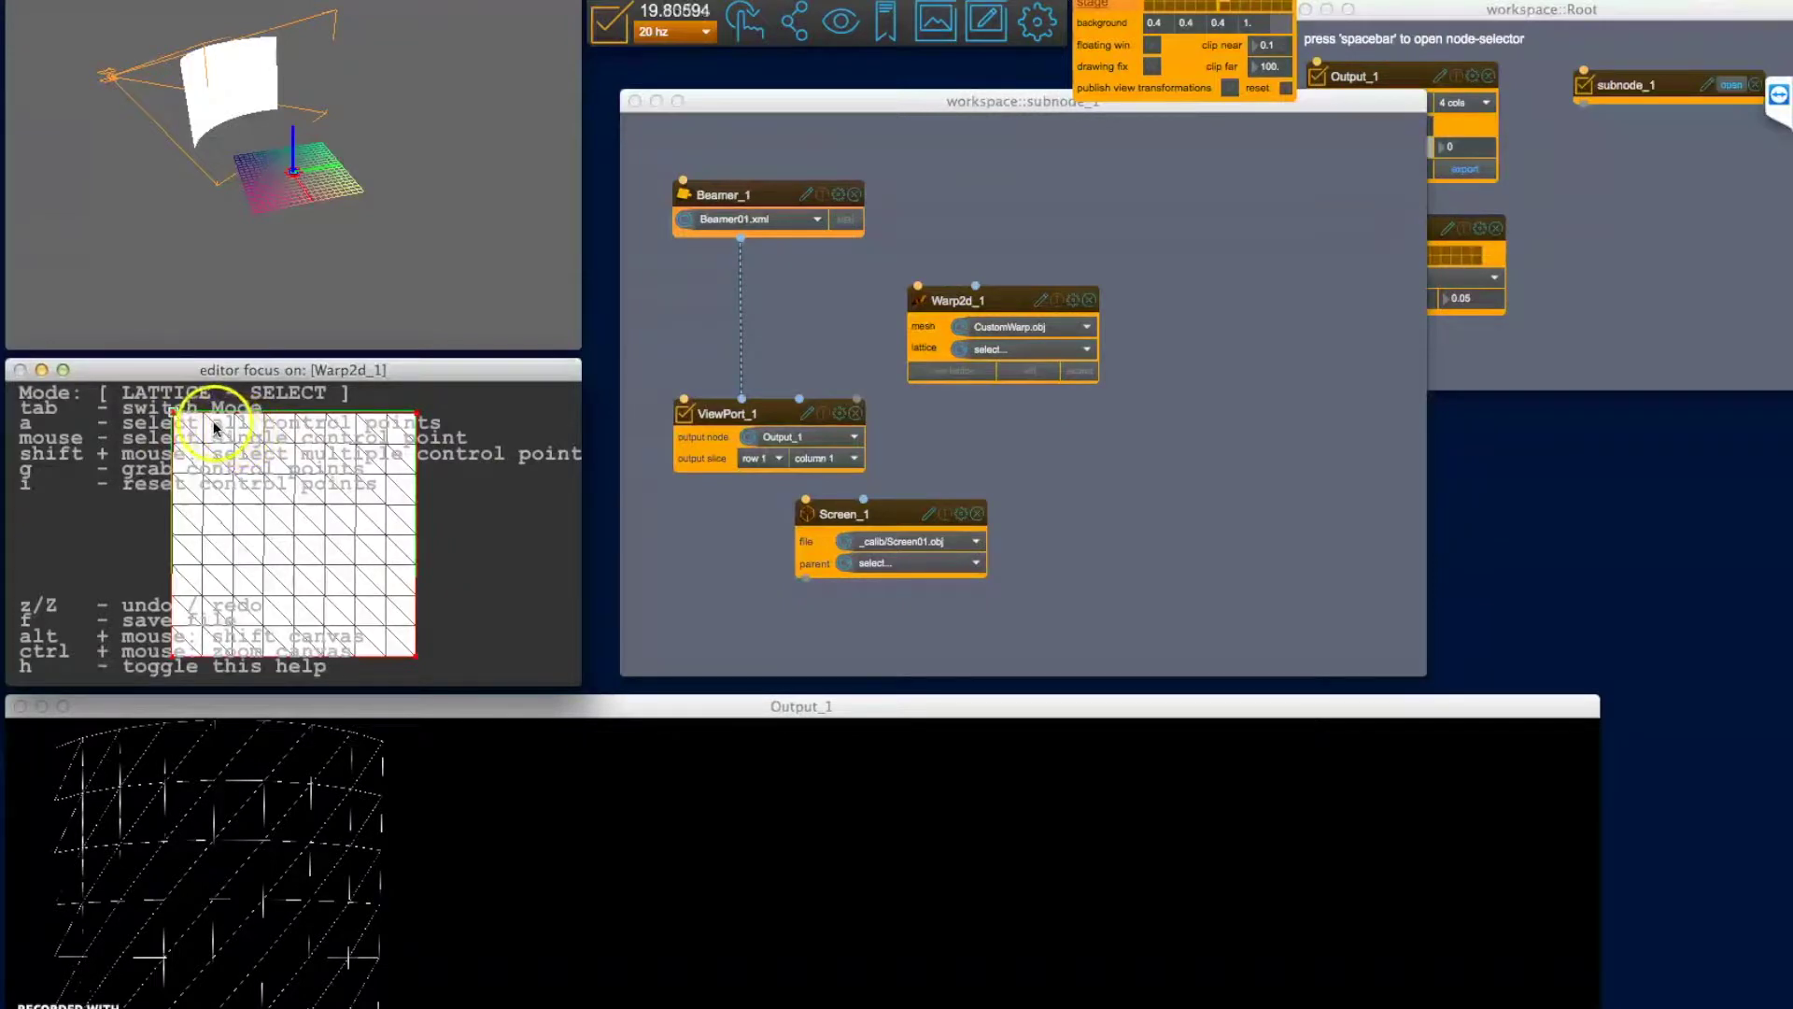
{"action": "key", "text": "g"}
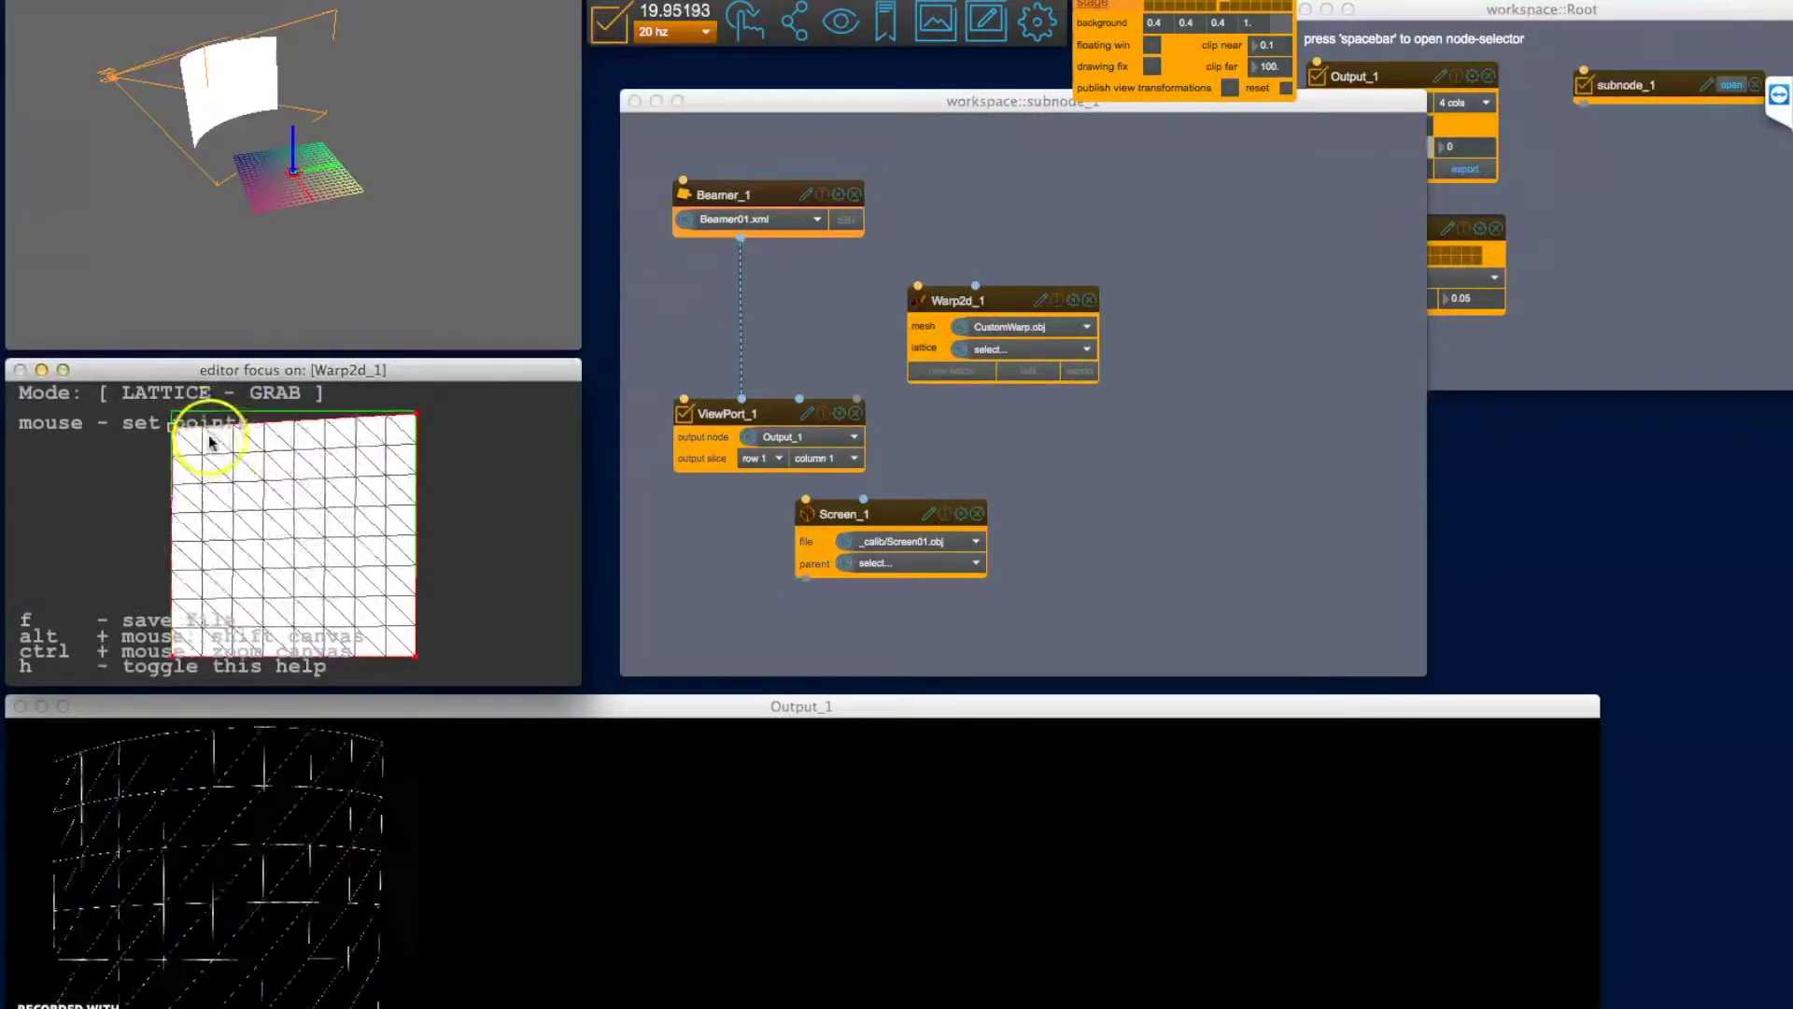
{"action": "left_click", "coordinate": [228, 429]}
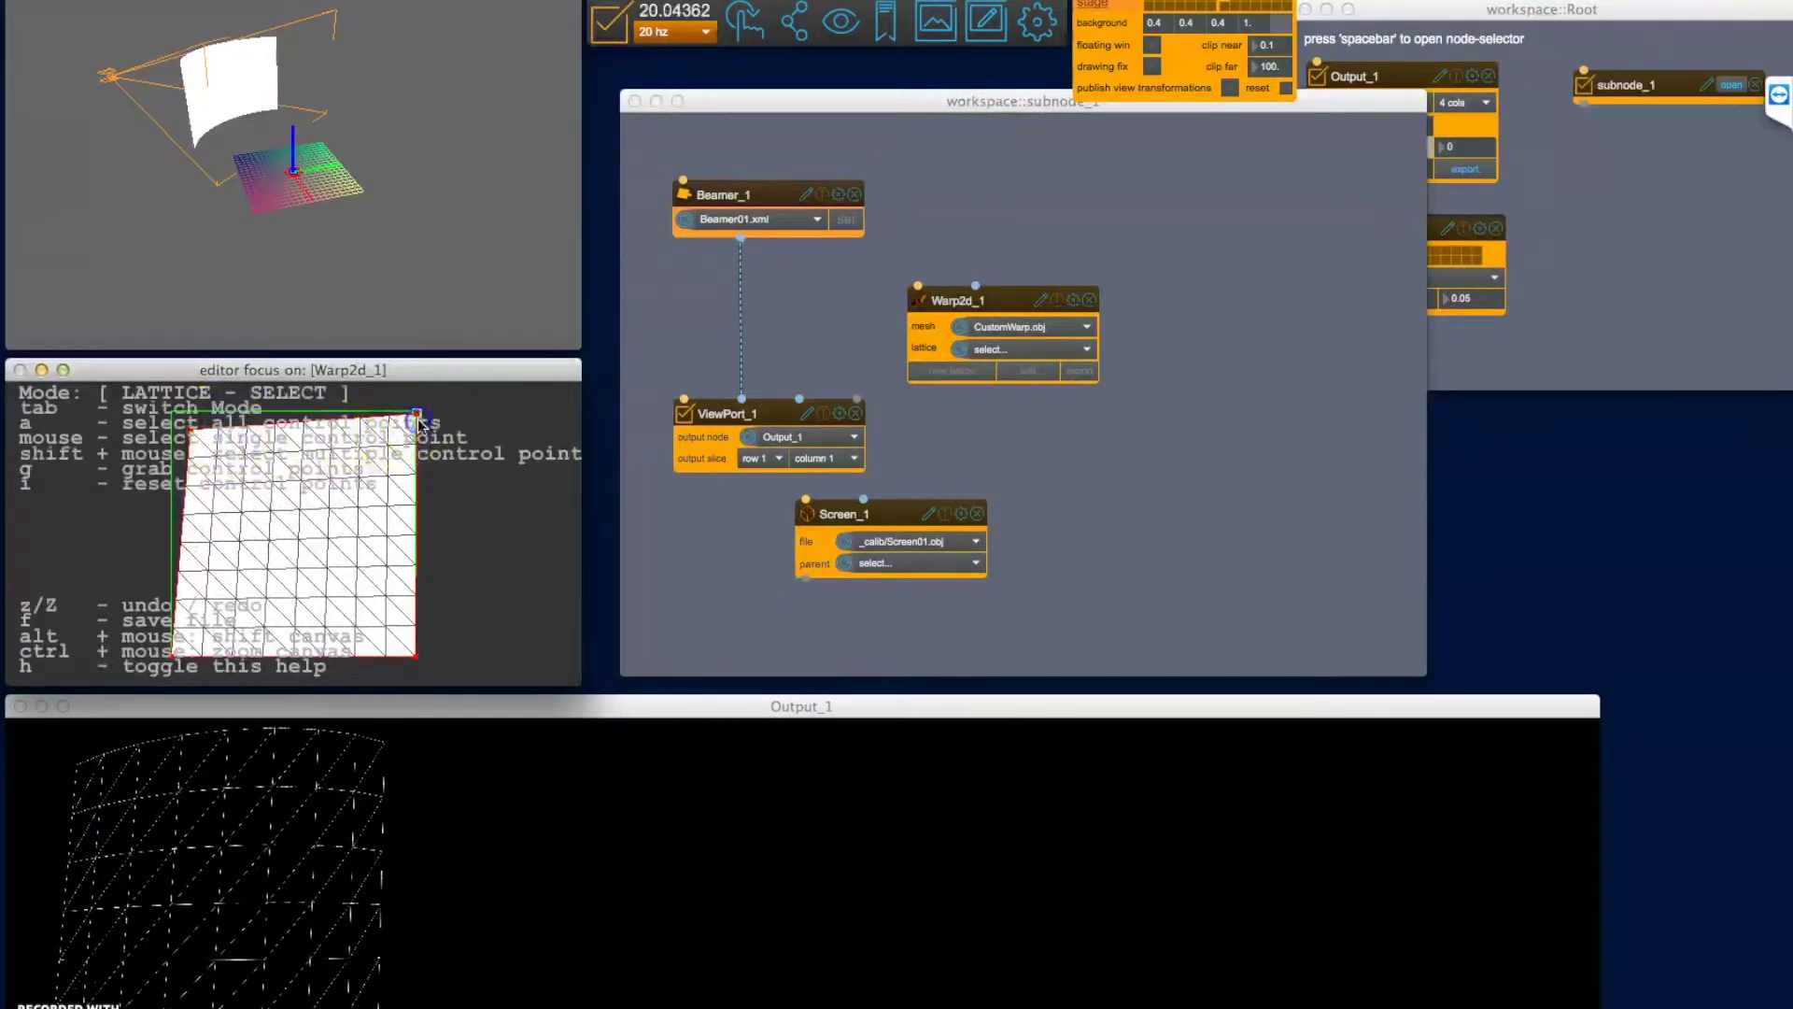
{"action": "left_click", "coordinate": [417, 422]}
{"action": "key", "text": "g"}
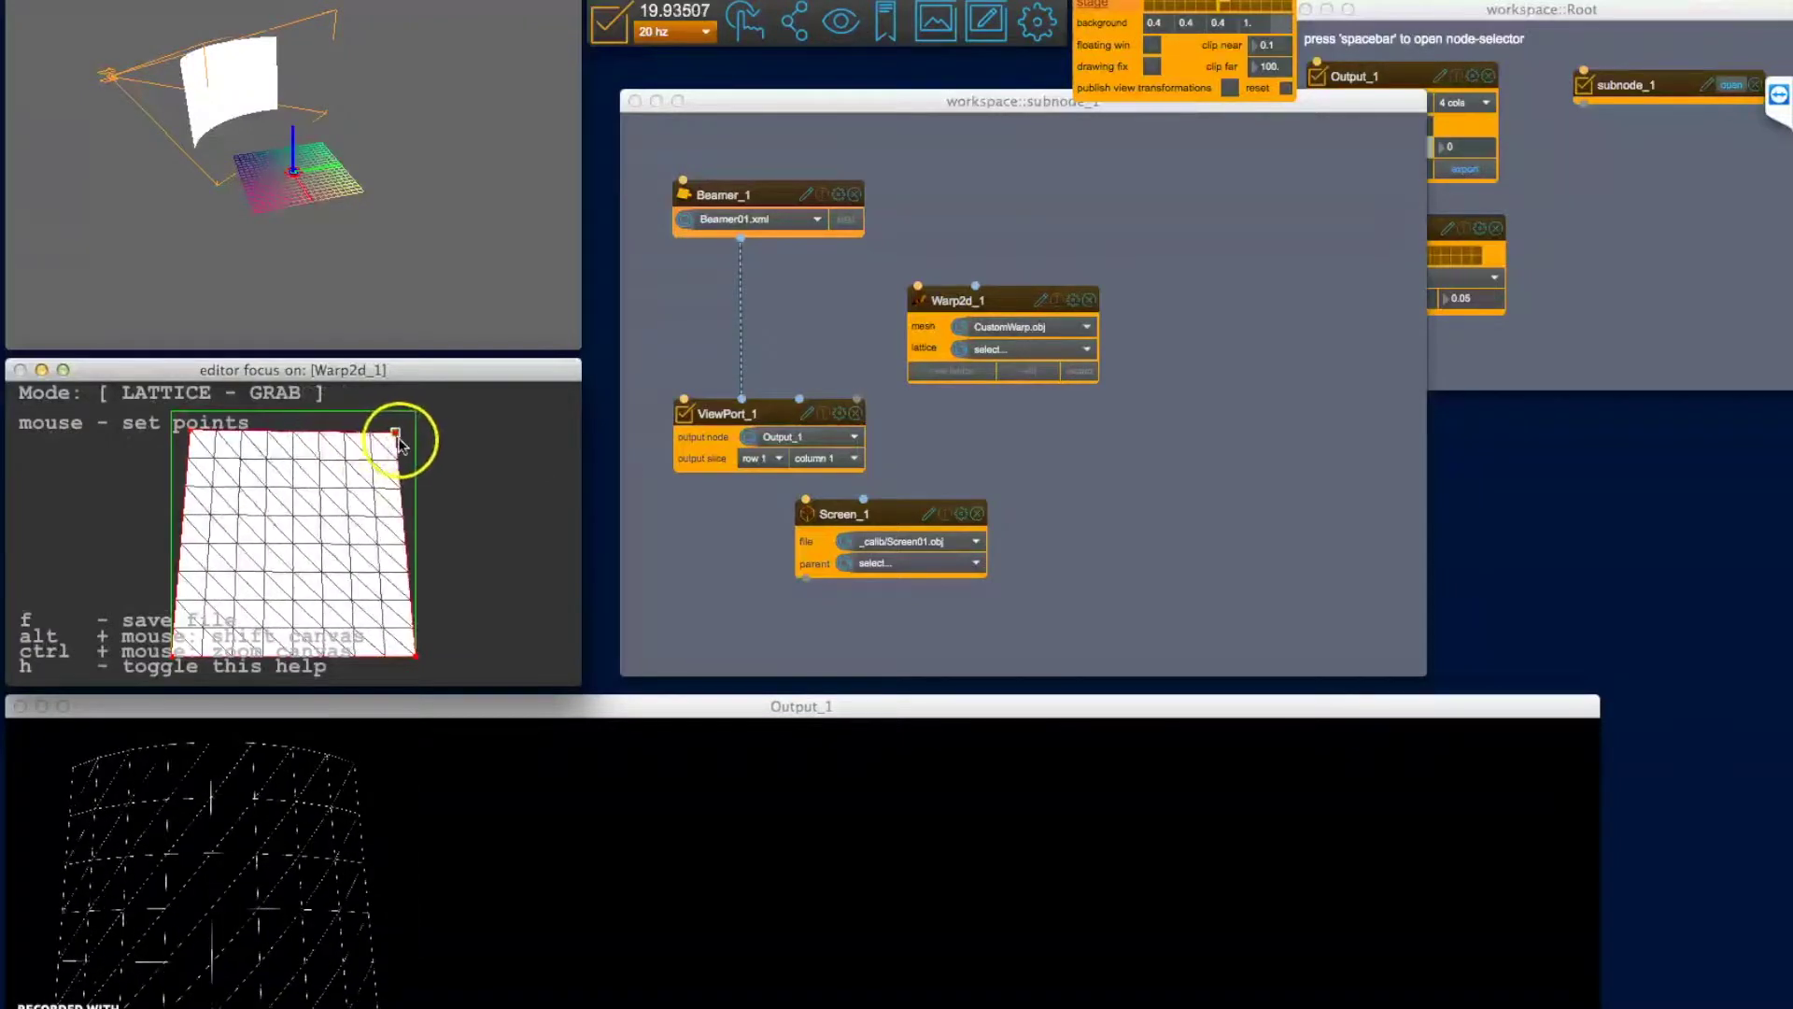
{"action": "left_click", "coordinate": [410, 418]}
Reposition both upper control points of the warp lattice close to the corners of the original frame.
{"action": "left_click", "coordinate": [192, 429]}
{"action": "key", "text": "g"}
{"action": "left_click", "coordinate": [179, 417]}
{"action": "left_click", "coordinate": [408, 421]}
{"action": "key", "text": "g"}
{"action": "left_click", "coordinate": [410, 418]}
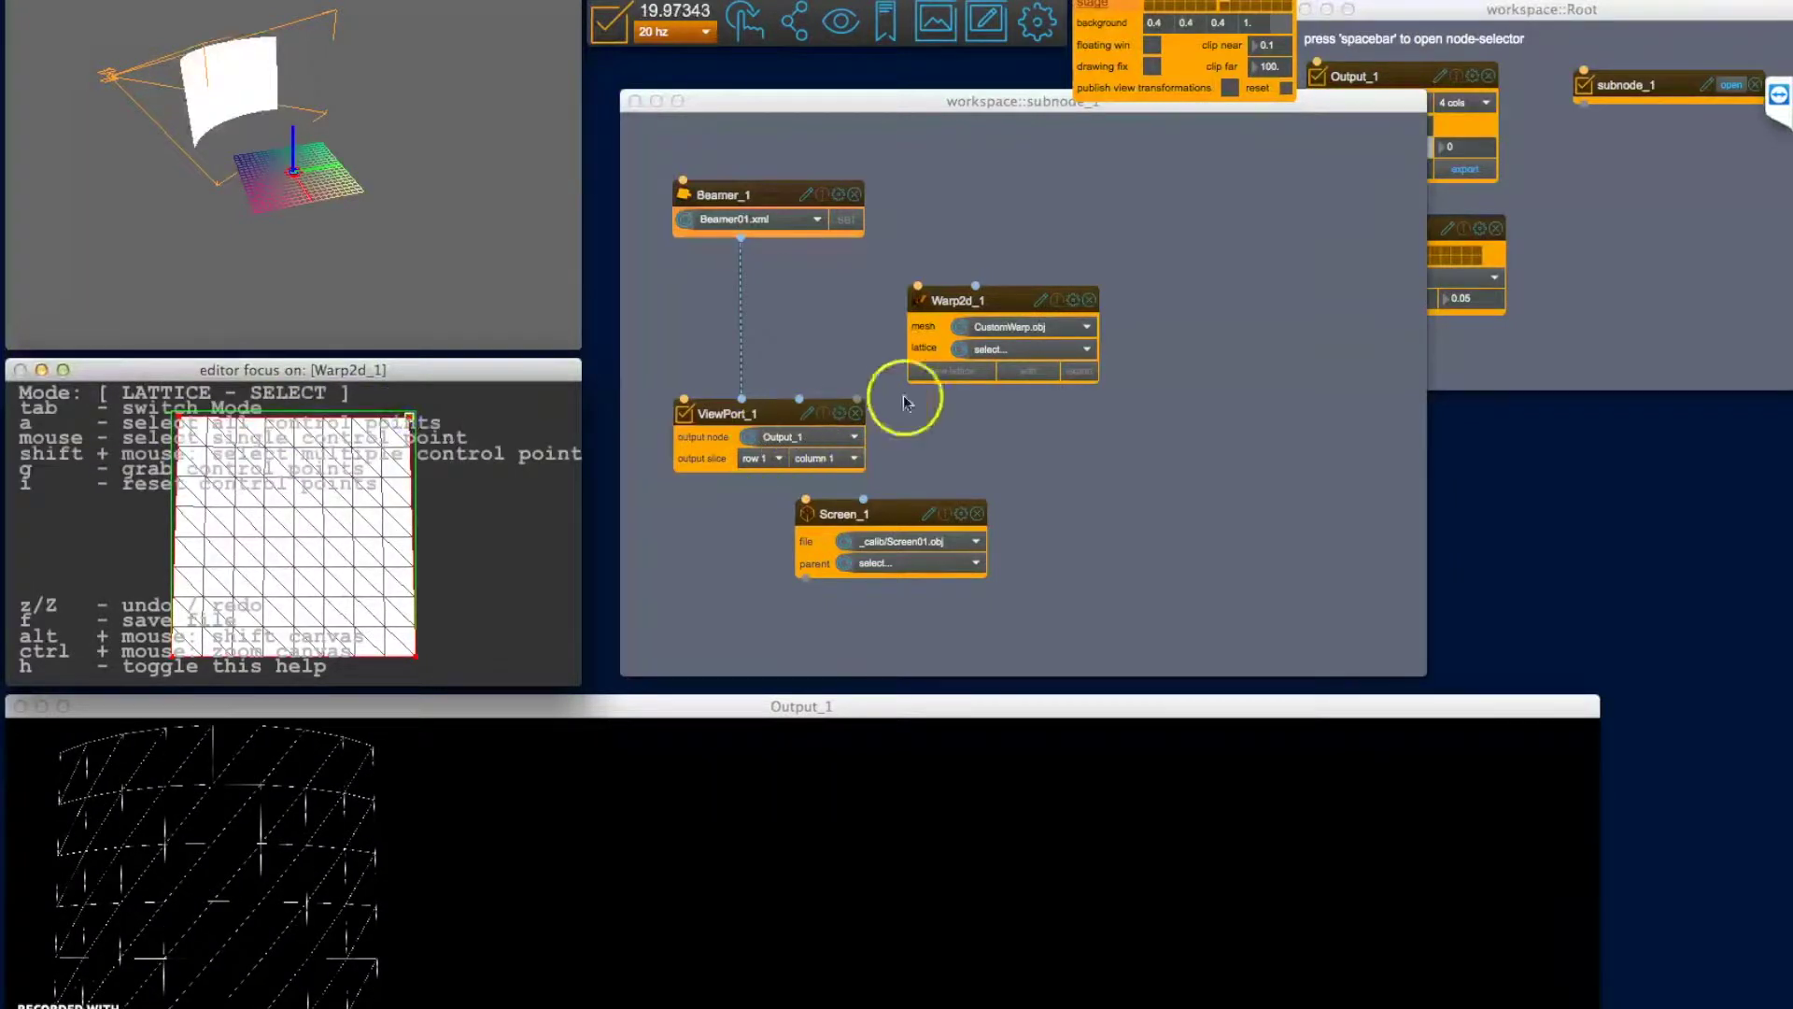
Create a new 3 x 3 lattice for the Warp2d_1 node.
{"action": "left_click", "coordinate": [958, 369]}
{"action": "left_click", "coordinate": [1136, 391]}
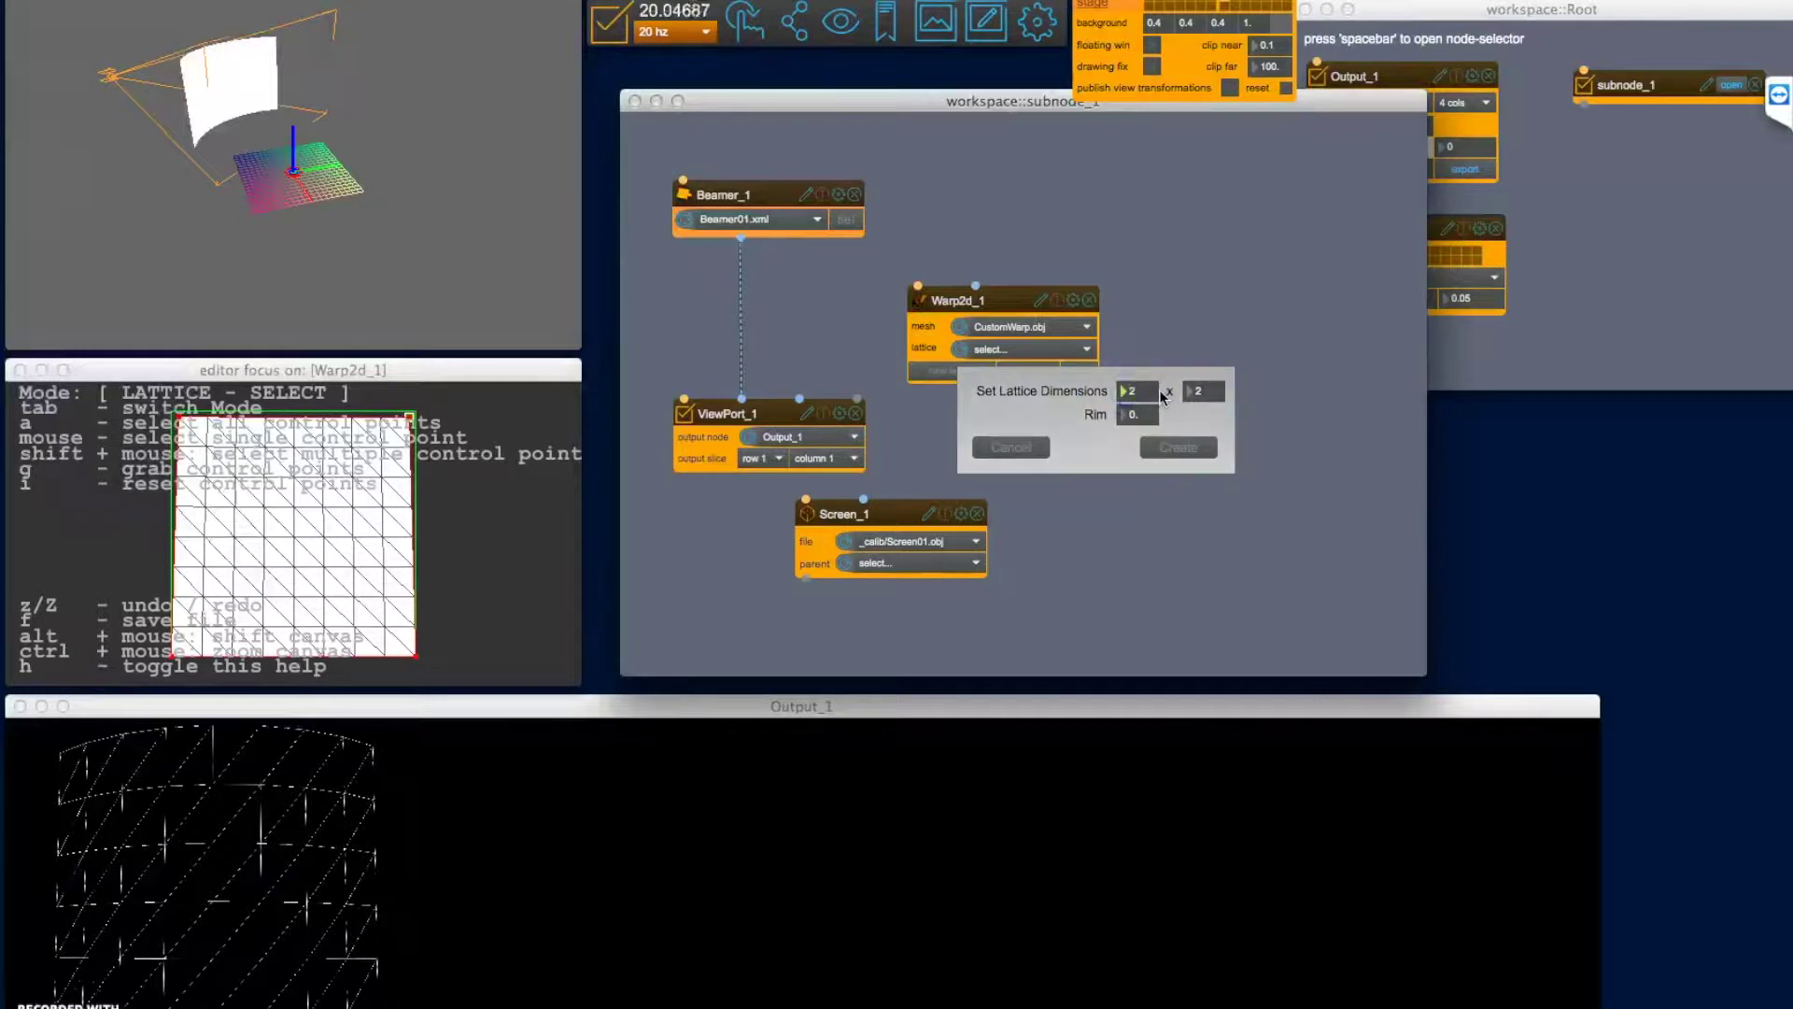
{"action": "type", "text": "3"}
{"action": "left_click", "coordinate": [1196, 391]}
{"action": "left_click", "coordinate": [1026, 449]}
{"action": "left_click", "coordinate": [1170, 446]}
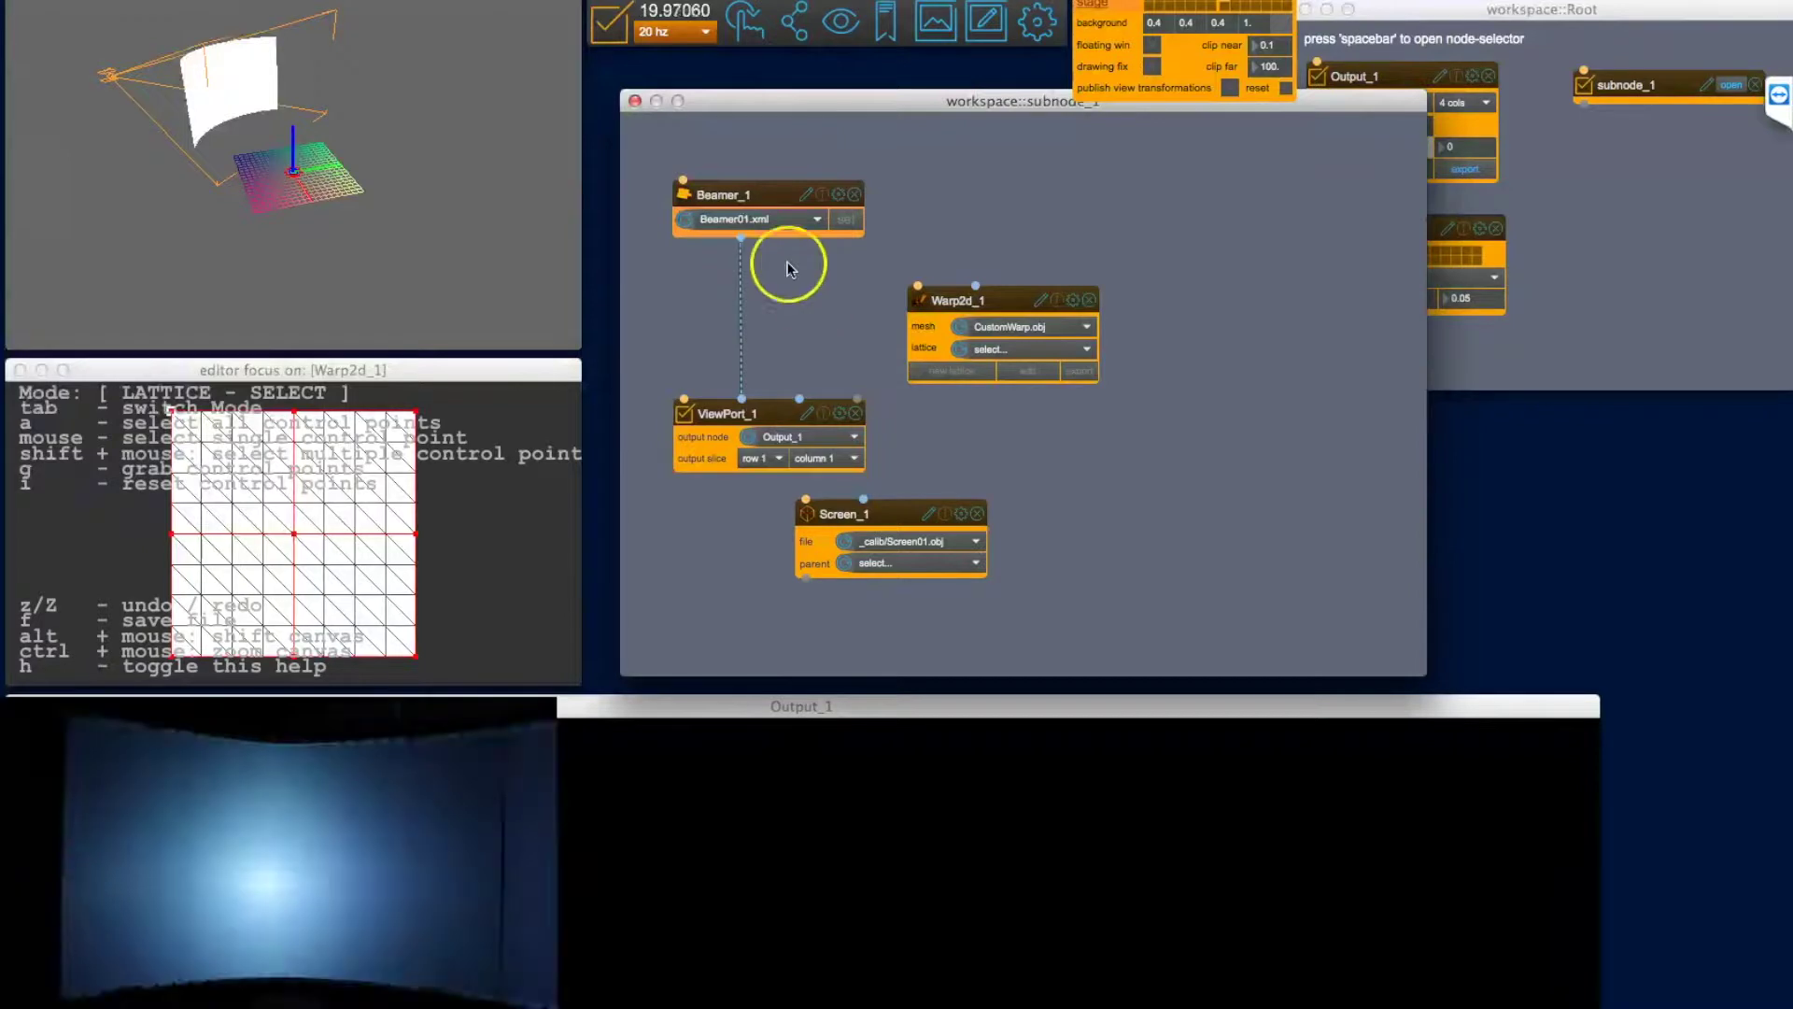
Bring the Root workspace forward and nudge the middle control point on the warp lattice's left edge.
{"action": "left_click", "coordinate": [1603, 222]}
{"action": "left_click", "coordinate": [1401, 146]}
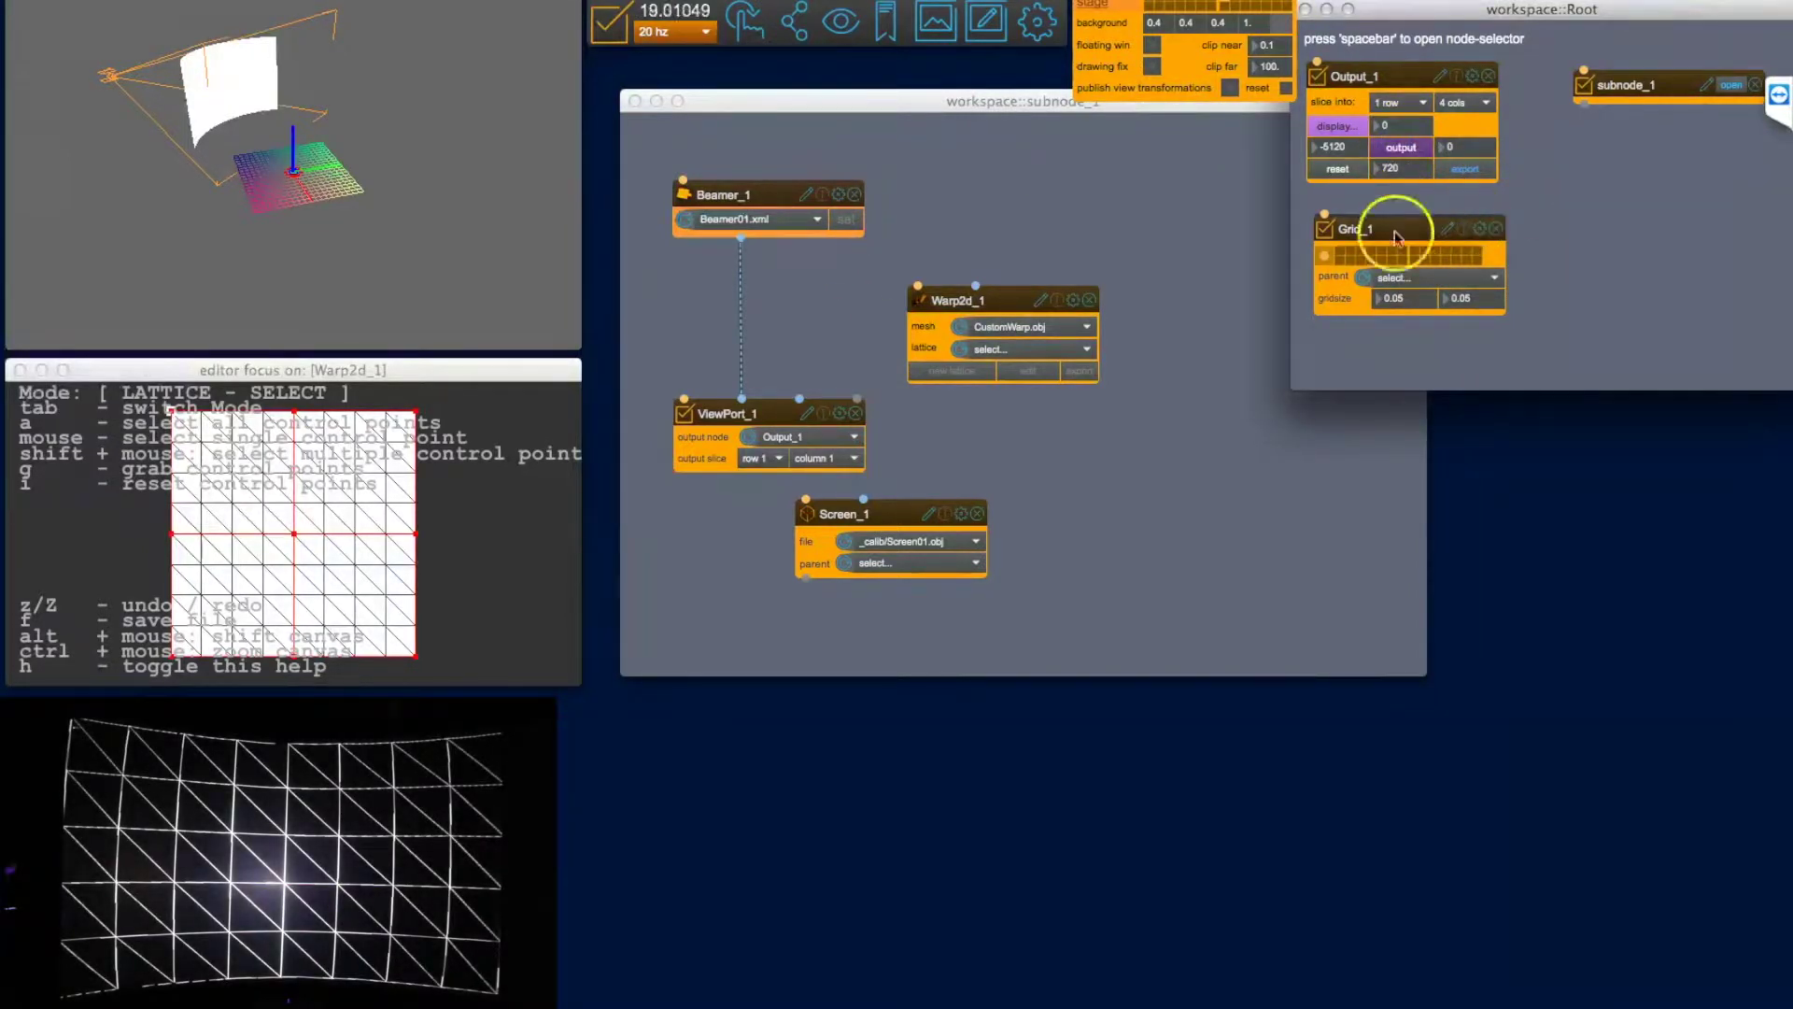
{"action": "left_click", "coordinate": [180, 533]}
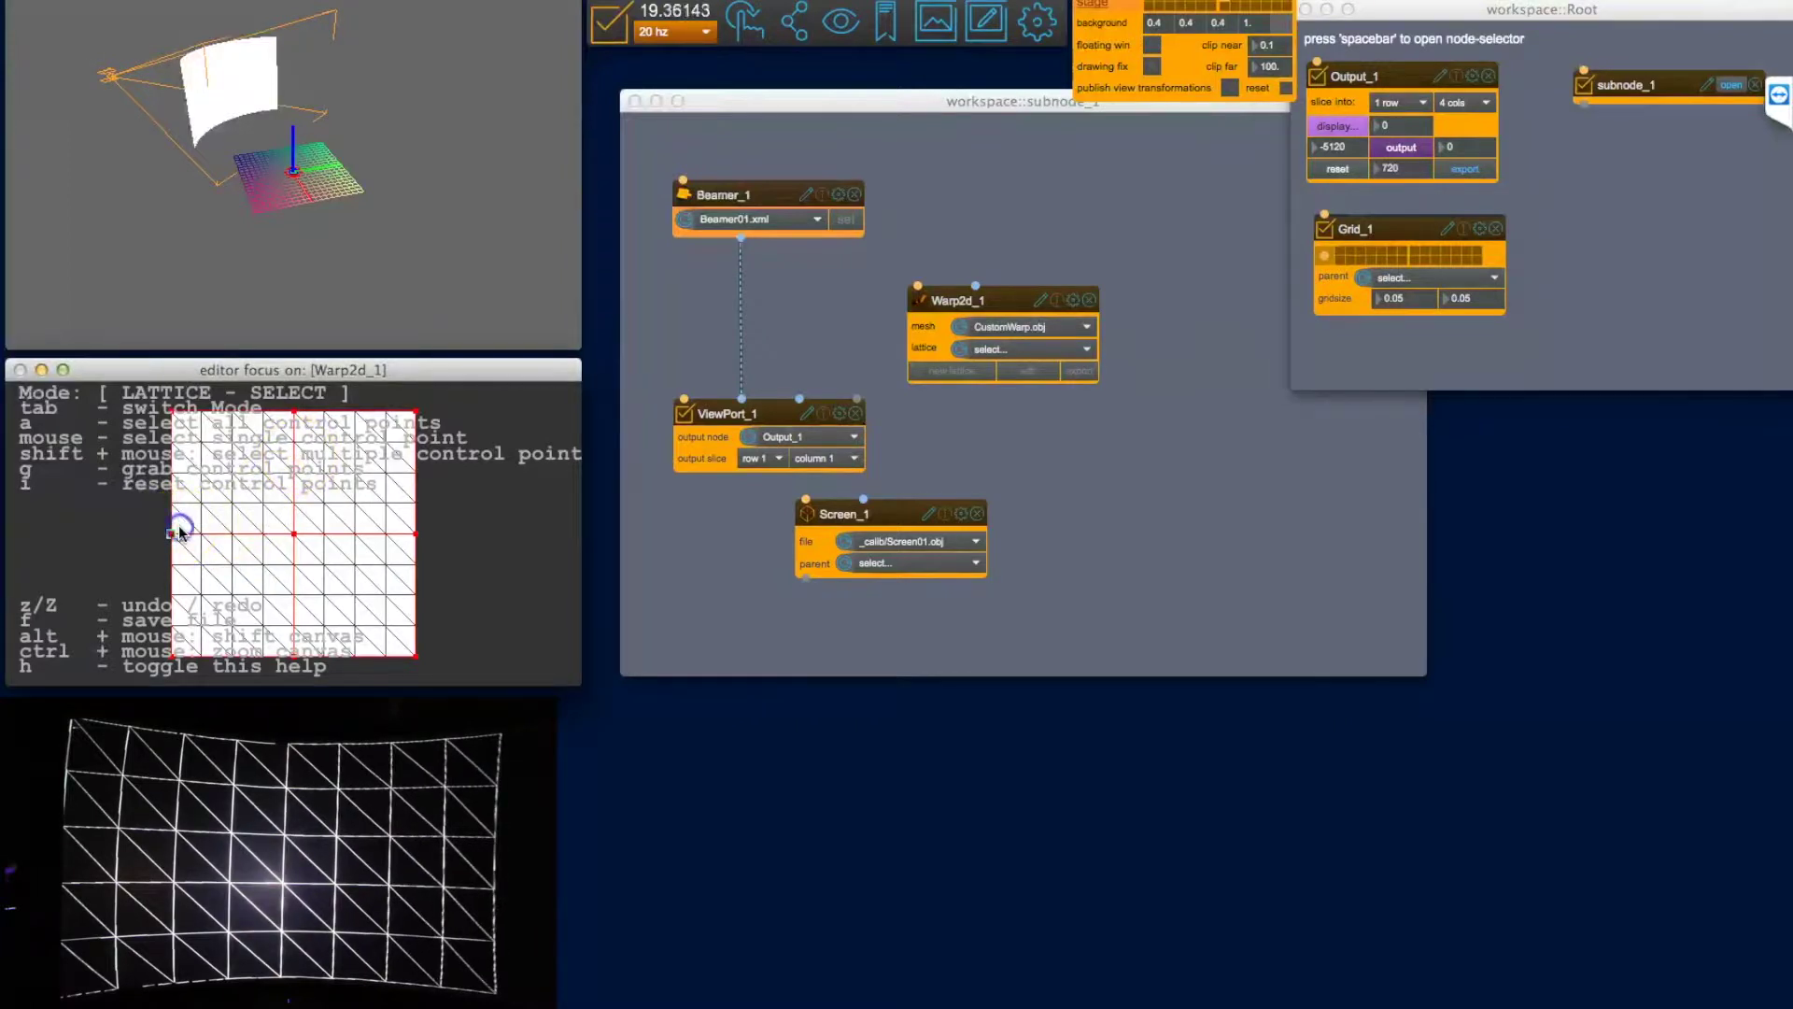
{"action": "key", "text": "g"}
{"action": "left_click_drag", "start_coordinate": [182, 529], "coordinate": [181, 526]}
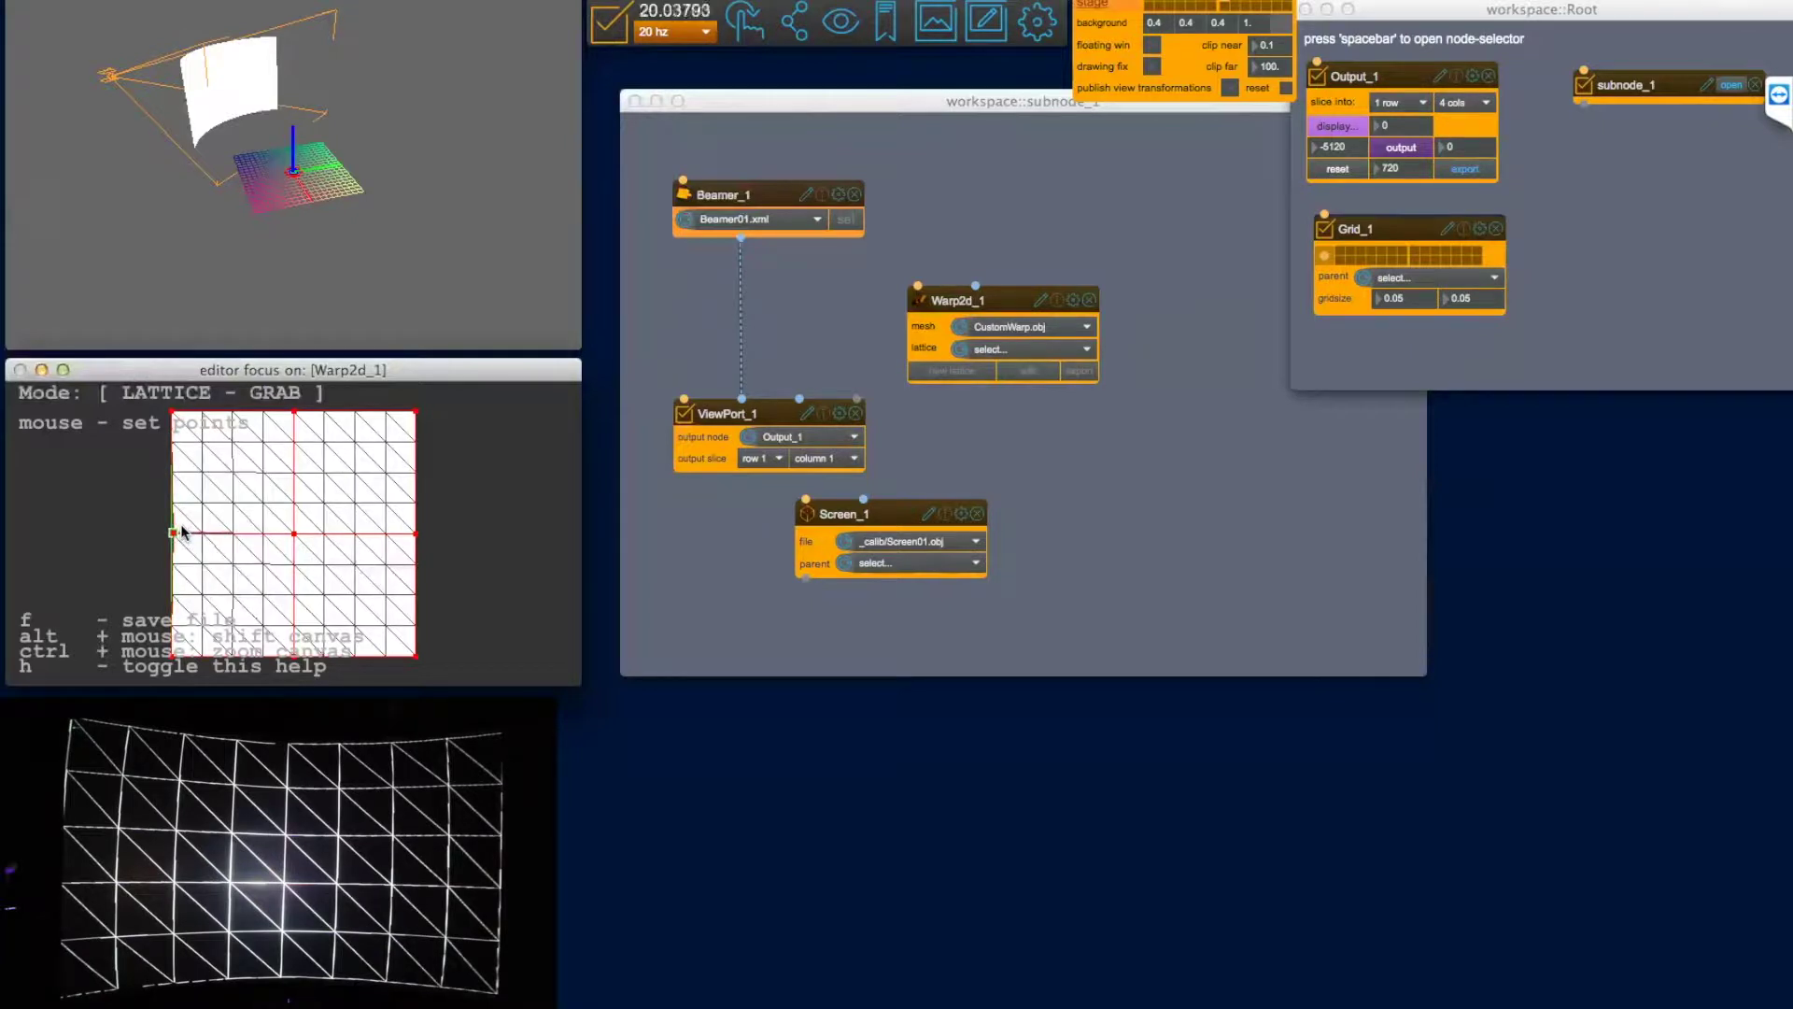
{"action": "left_click", "coordinate": [182, 531]}
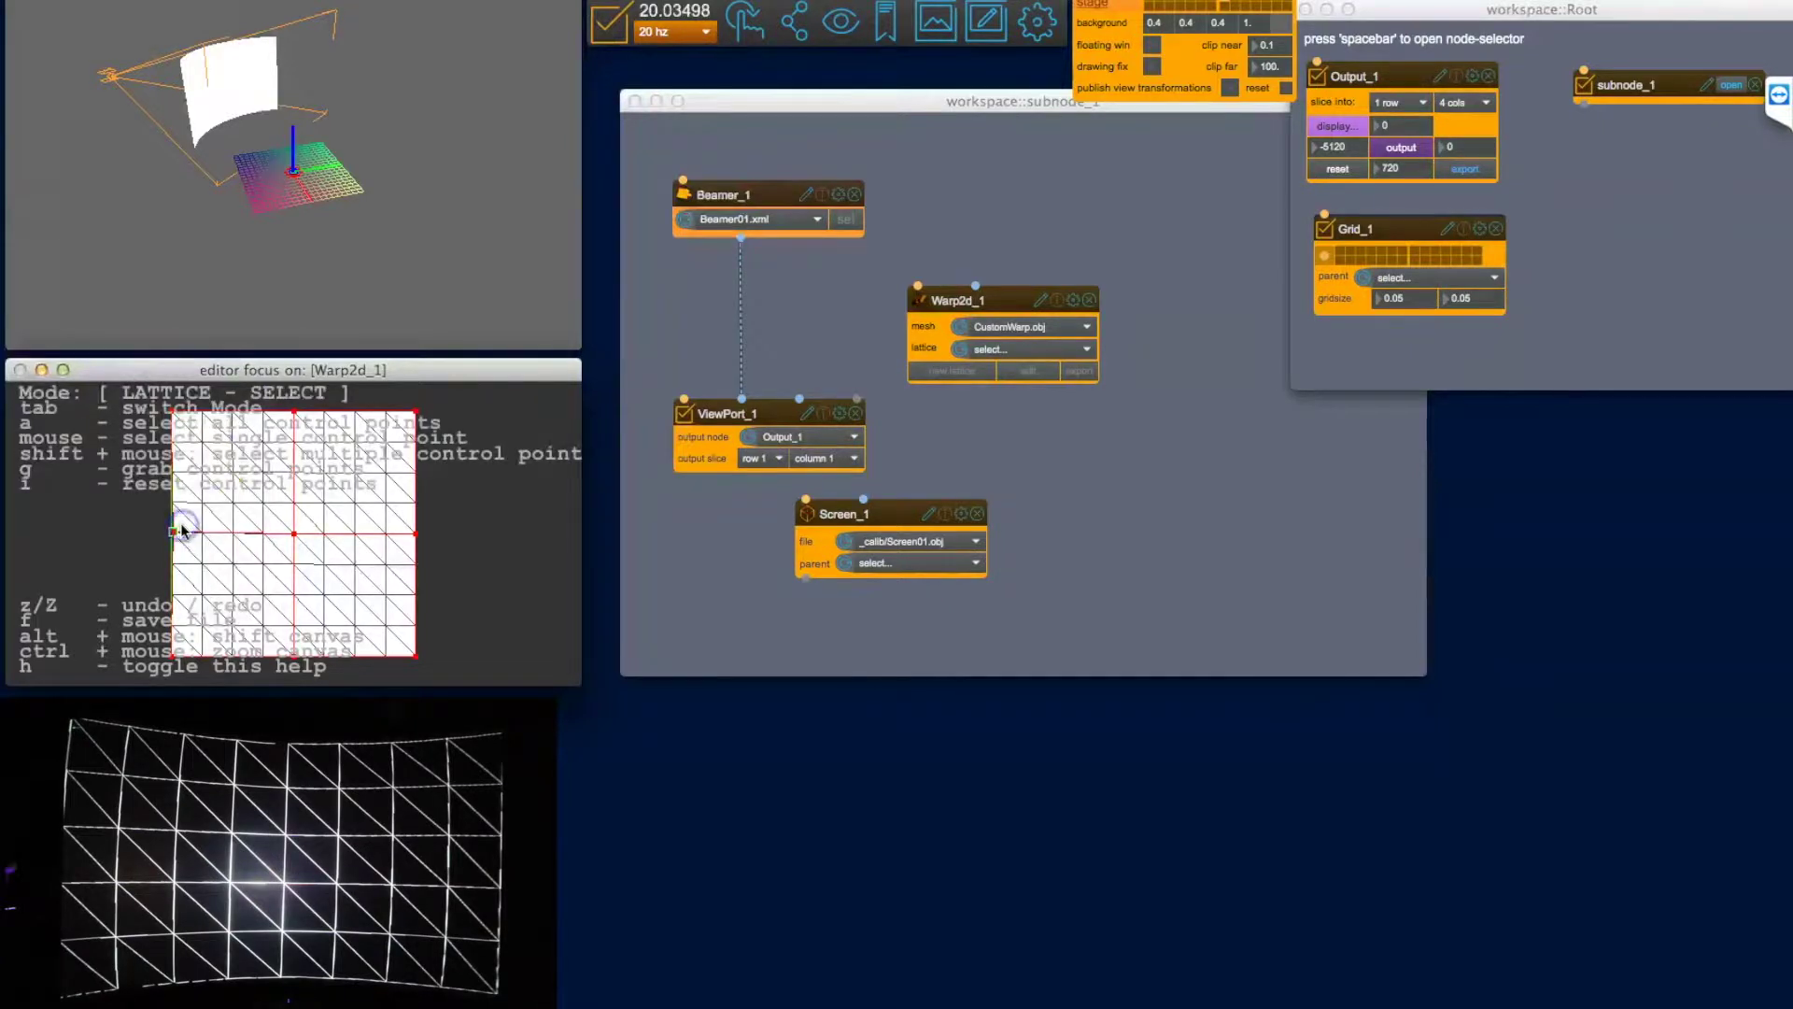
Adjust the middle, lower and upper control points along the right edge of the 3 x 3 lattice slightly.
{"action": "left_click", "coordinate": [370, 510]}
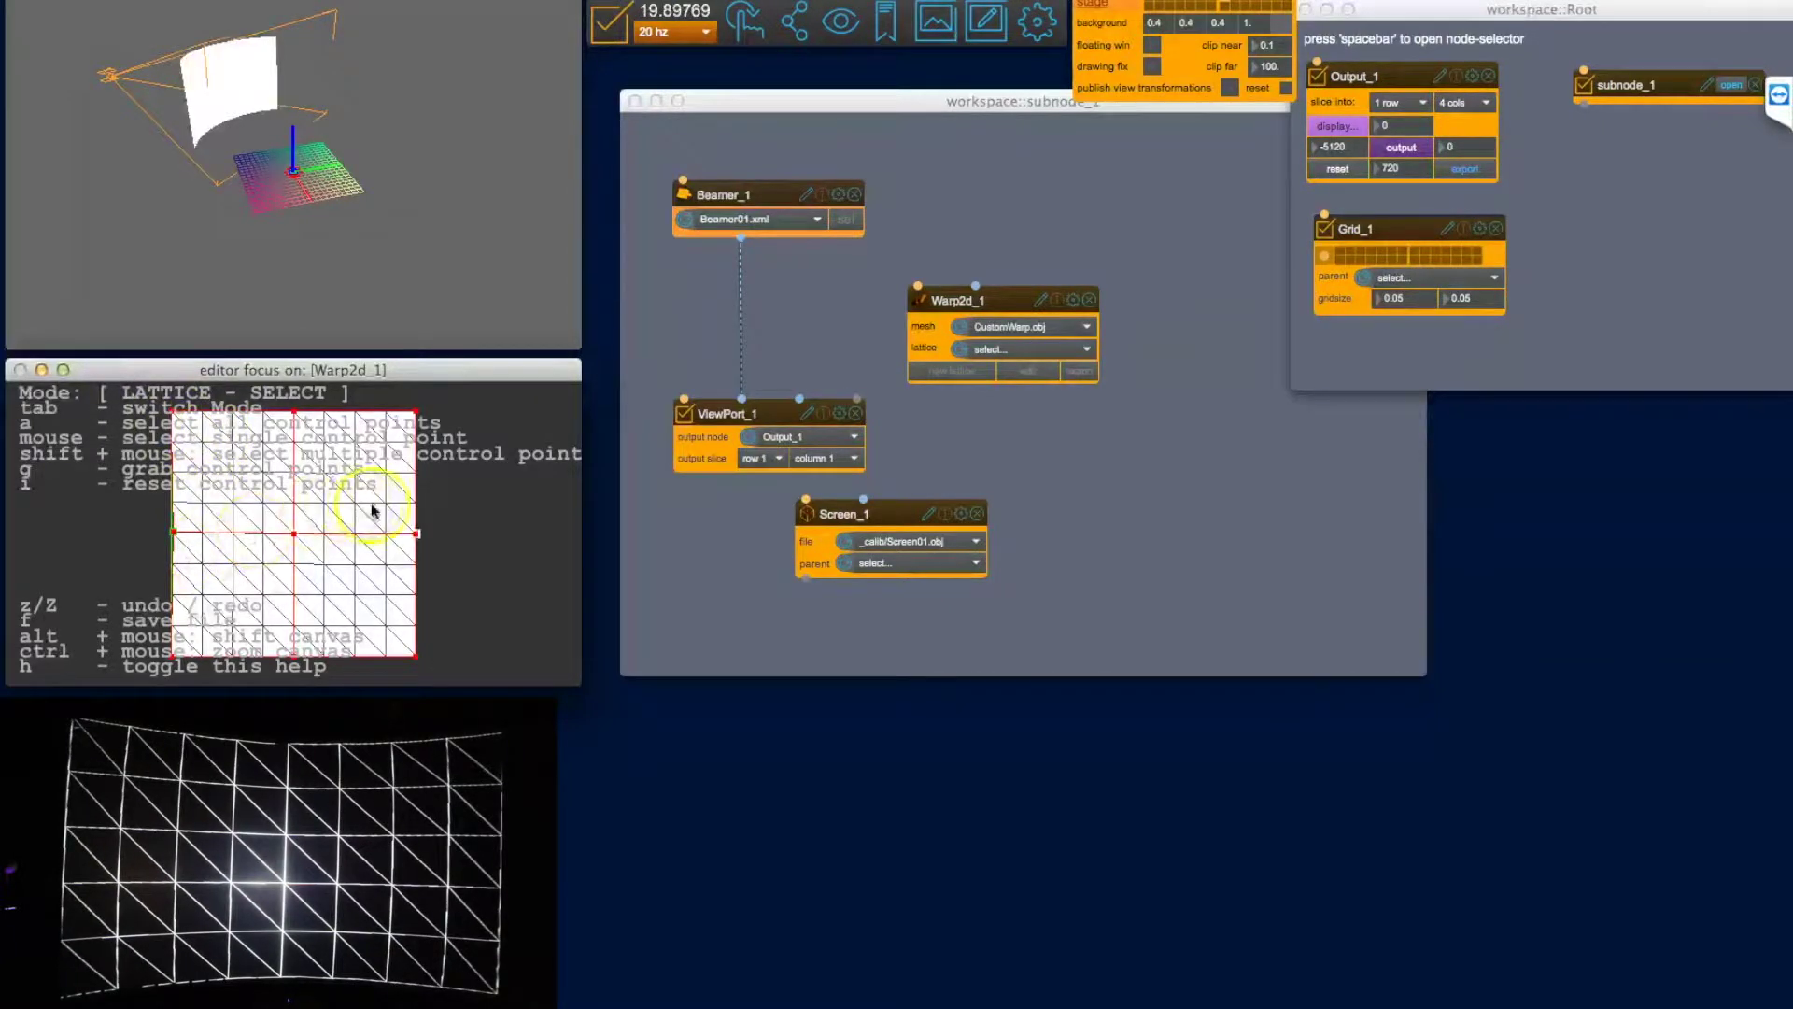
{"action": "left_click", "coordinate": [413, 534]}
{"action": "key", "text": "g"}
{"action": "left_click_drag", "start_coordinate": [413, 535], "coordinate": [413, 632]}
{"action": "key", "text": "g"}
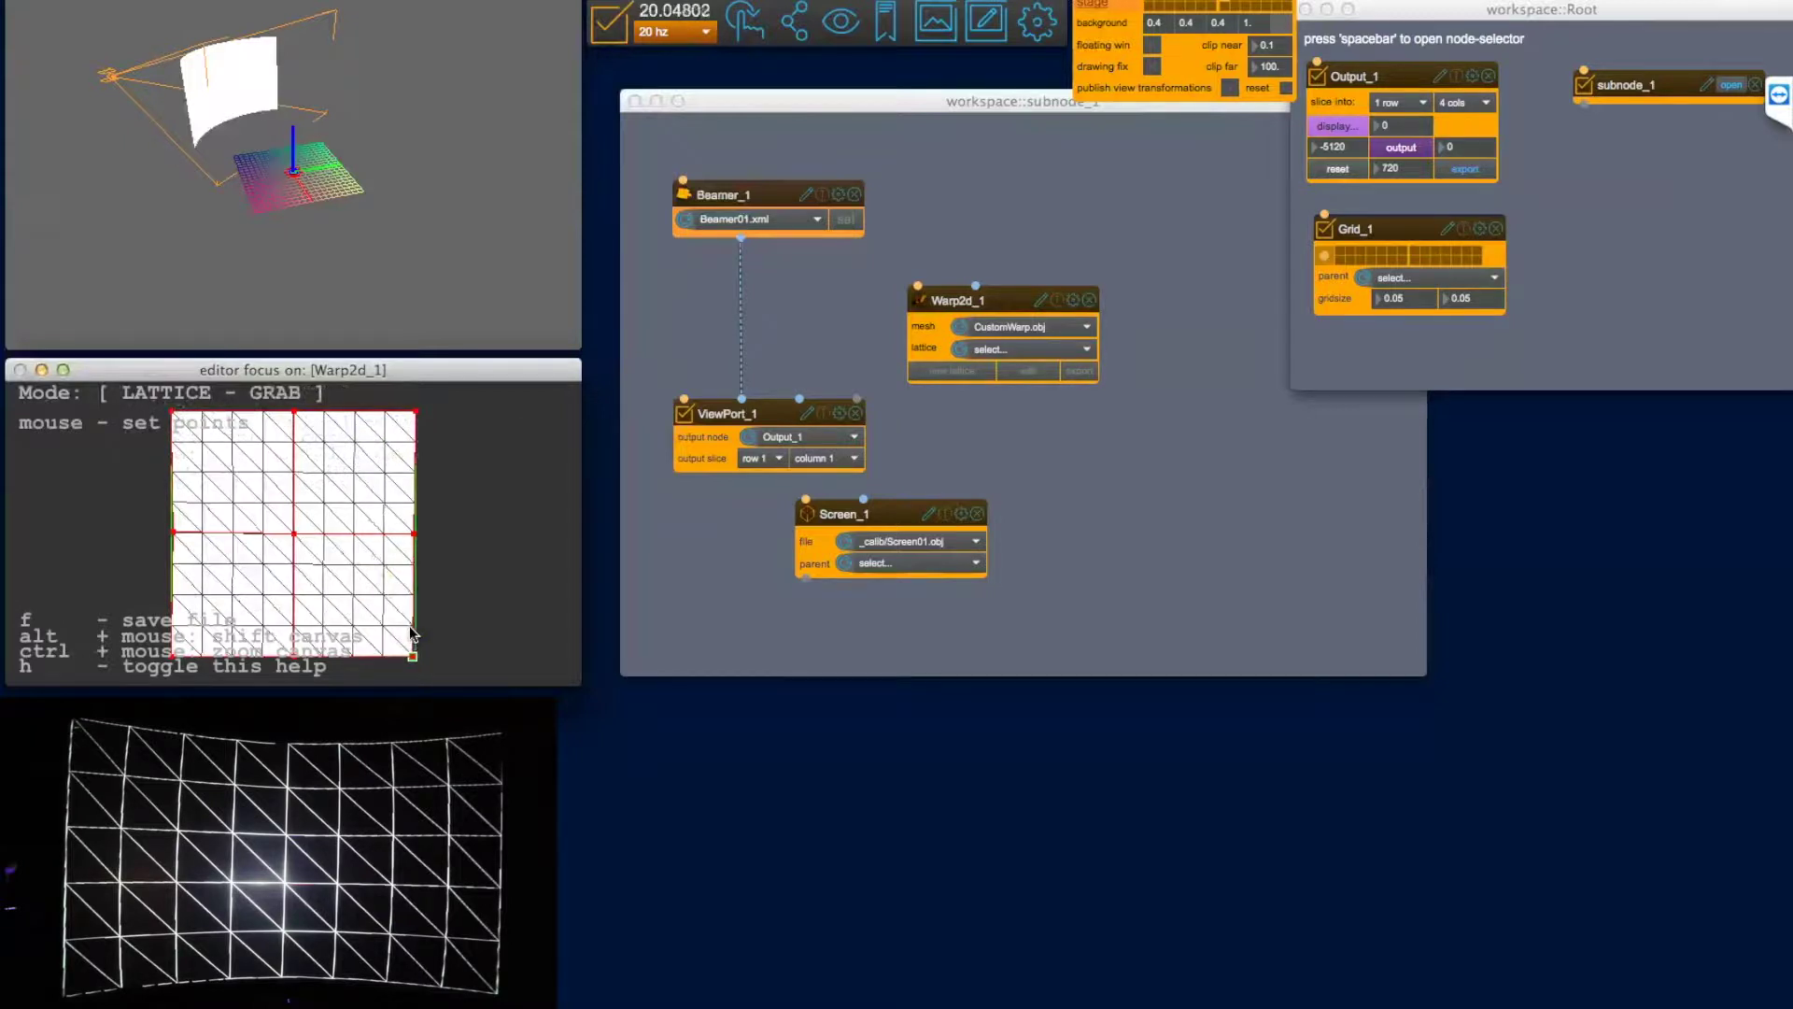
{"action": "left_click", "coordinate": [414, 634]}
{"action": "left_click_drag", "start_coordinate": [425, 553], "coordinate": [414, 425]}
{"action": "key", "text": "g"}
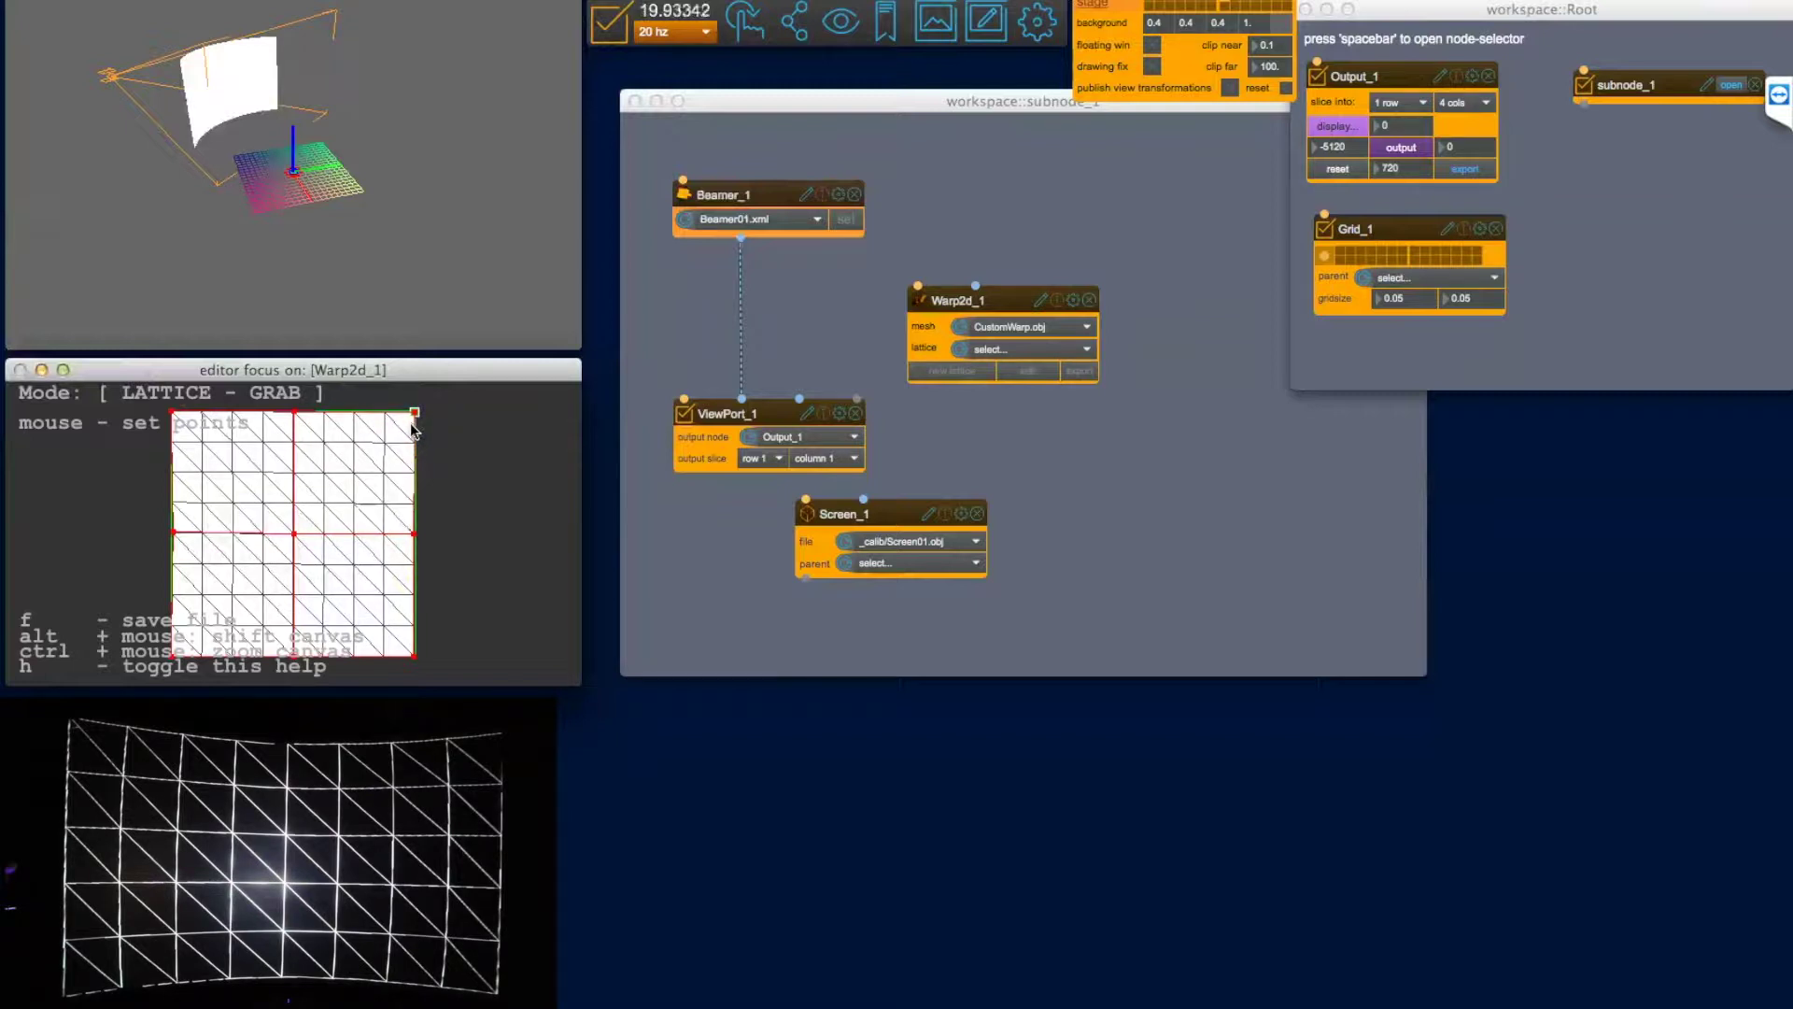
{"action": "left_click", "coordinate": [416, 429]}
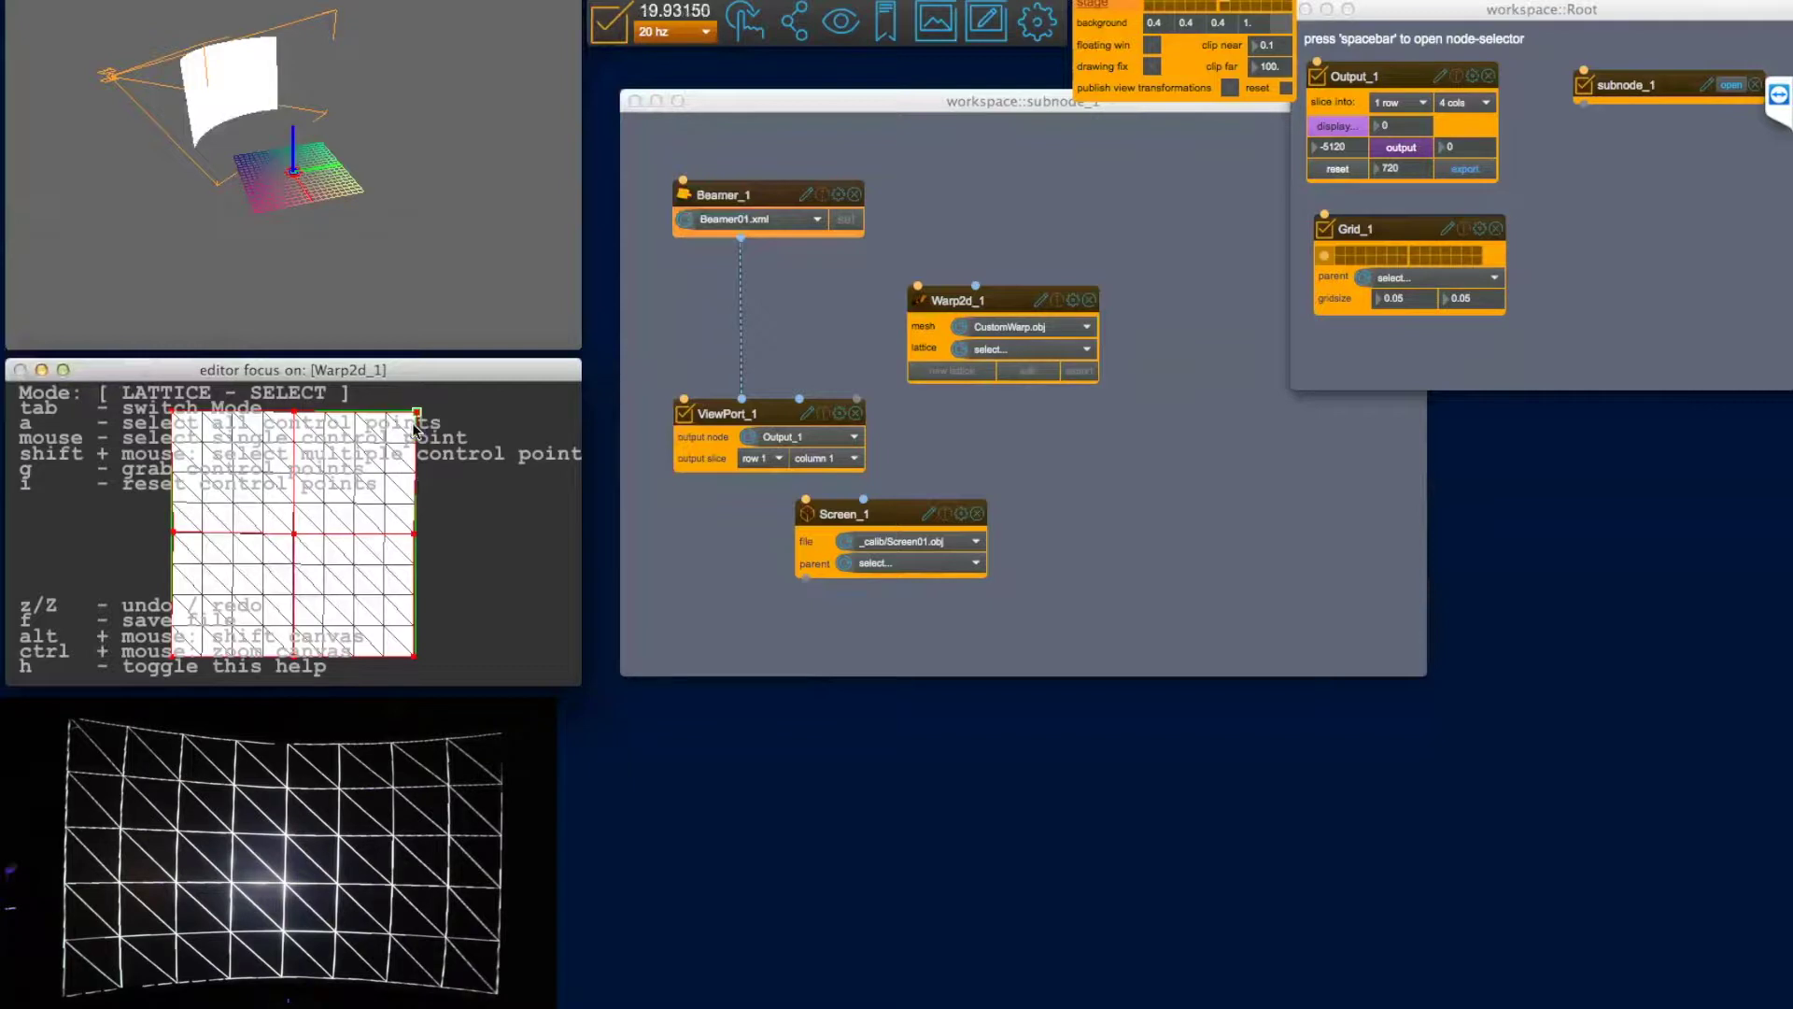
Enlarge the Warp2d_1 editor window so the warp mesh is displayed at a bigger size.
{"action": "left_click", "coordinate": [472, 428]}
{"action": "left_click", "coordinate": [472, 452]}
{"action": "left_click", "coordinate": [360, 515]}
{"action": "left_click", "coordinate": [588, 676]}
{"action": "left_click_drag", "start_coordinate": [566, 674], "coordinate": [930, 936]}
{"action": "left_click", "coordinate": [672, 793]}
{"action": "left_click", "coordinate": [577, 767]}
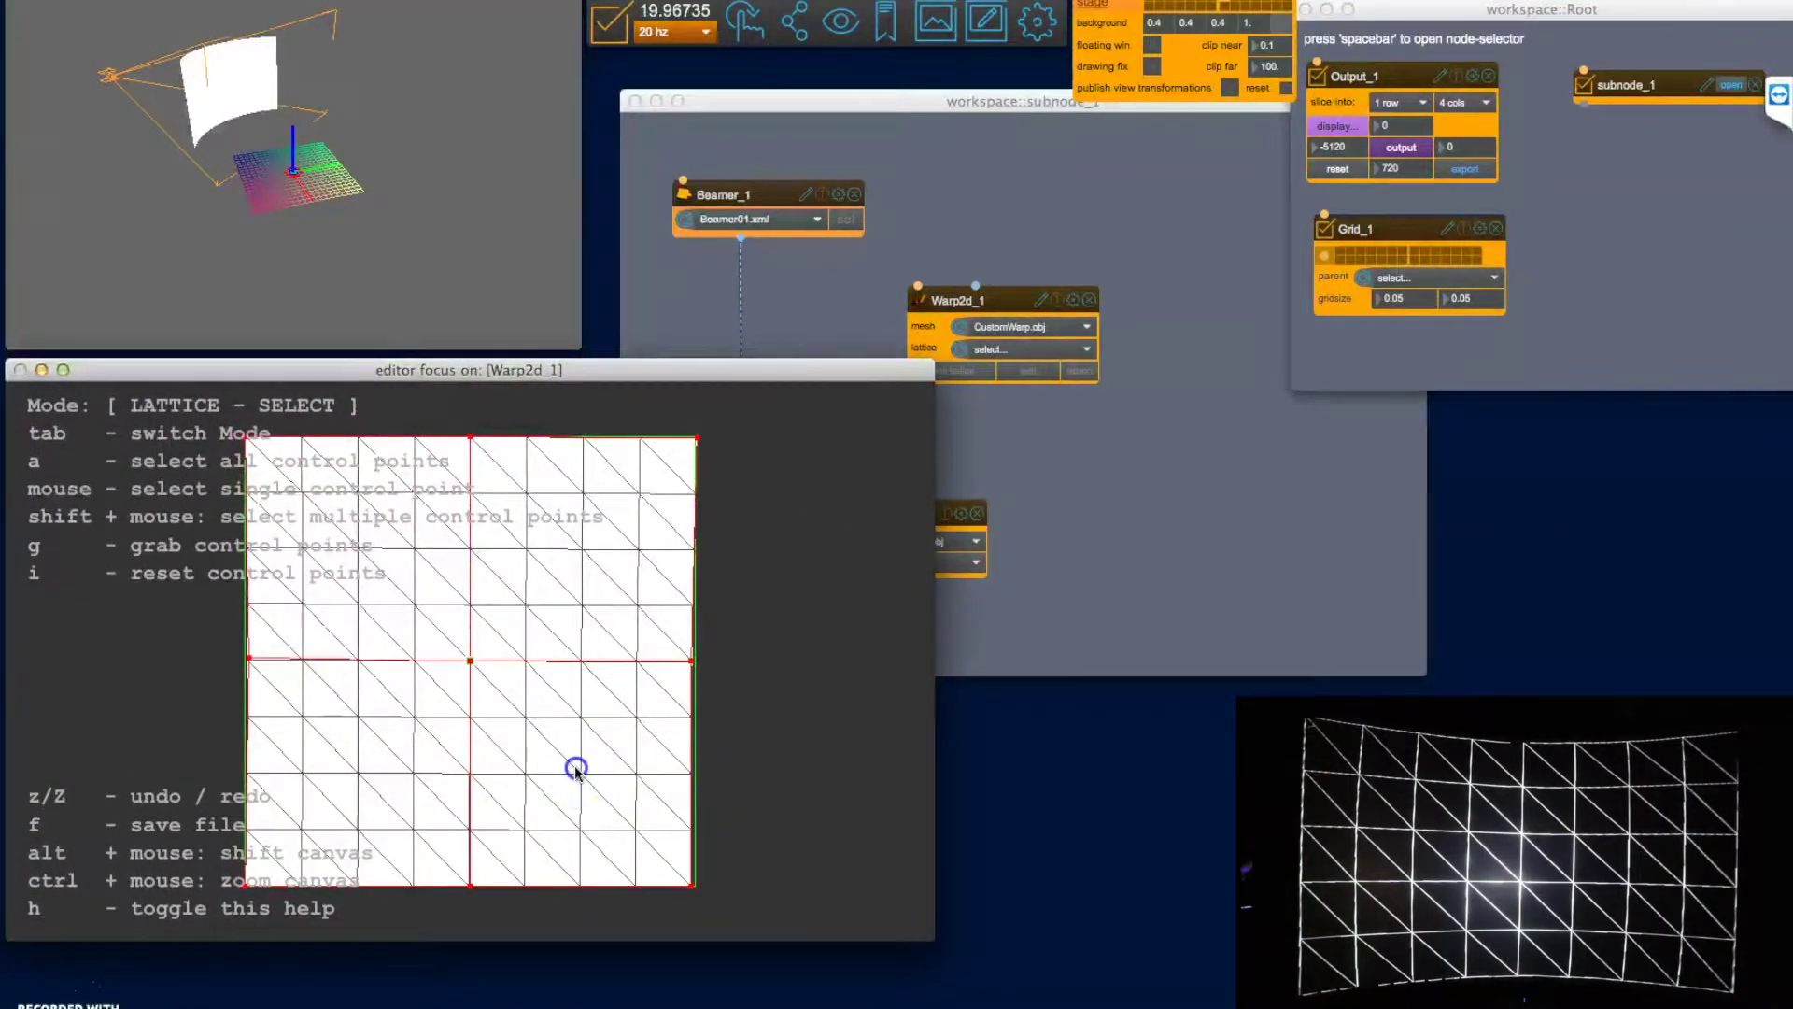
Switch to mesh editing and shift the five middle vertices in the second column from the left slightly.
{"action": "key", "text": "Tab"}
{"action": "left_click", "coordinate": [301, 551]}
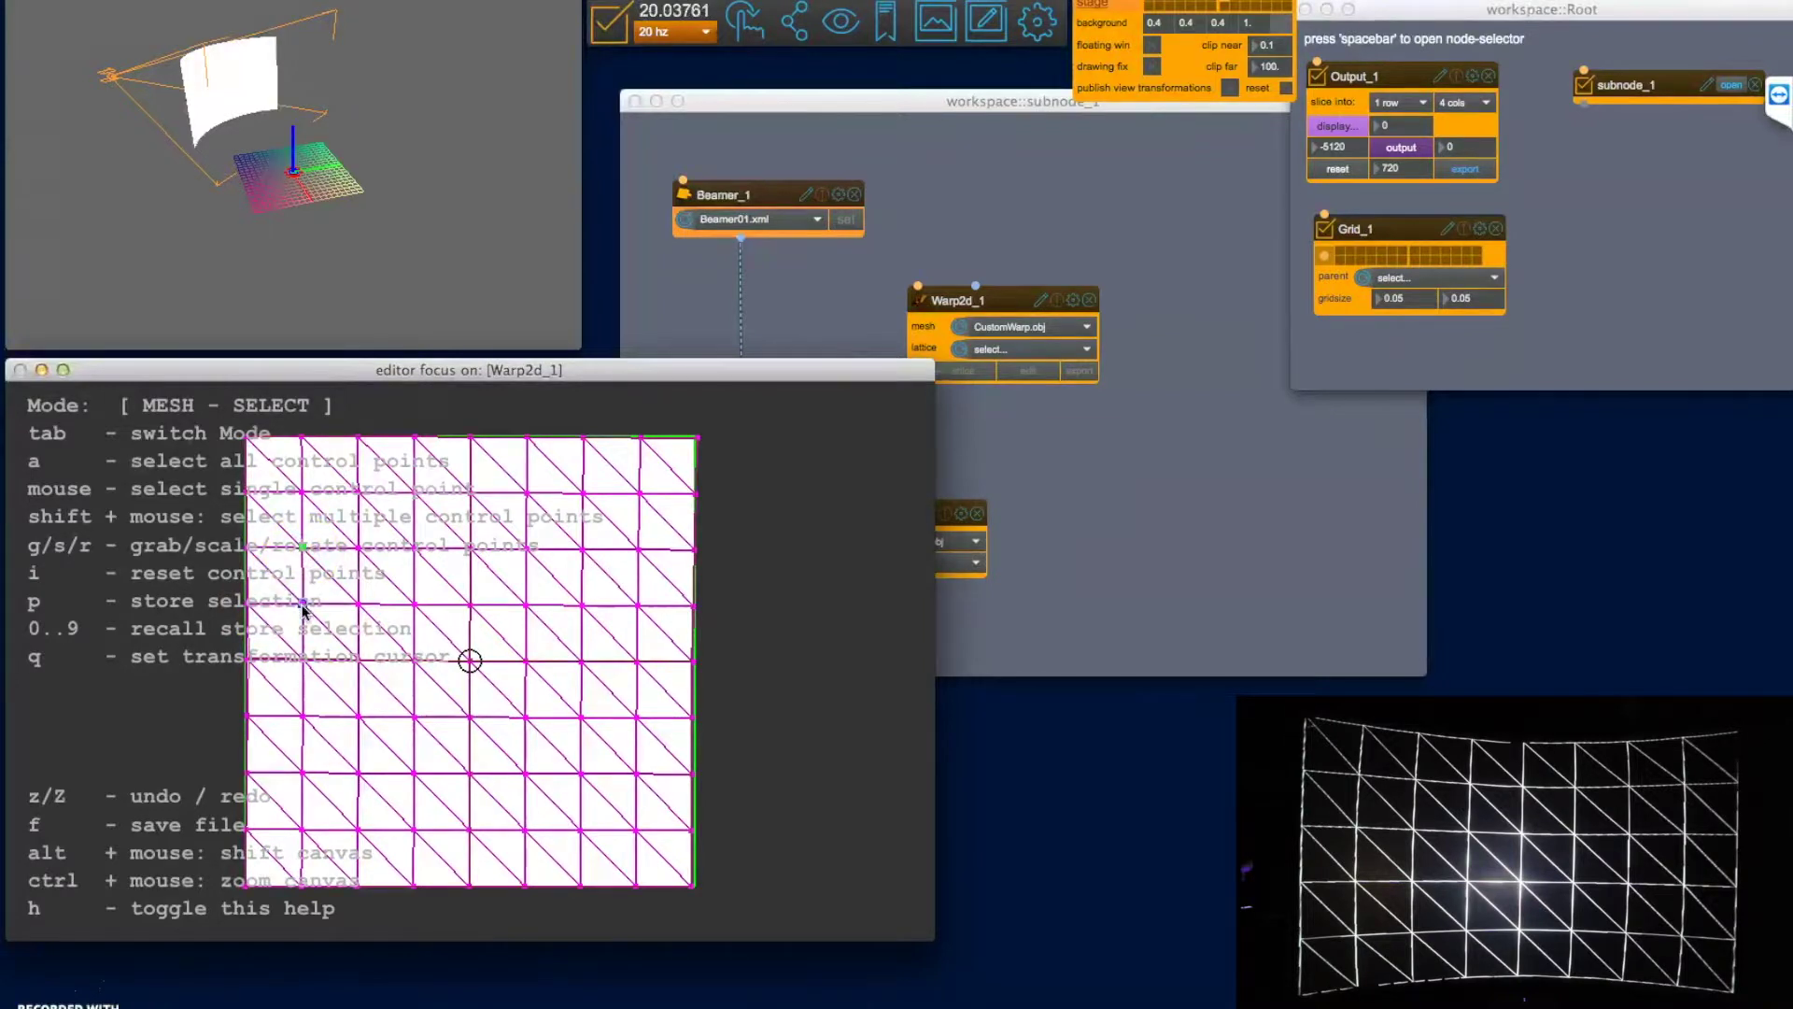
{"action": "left_click", "coordinate": [303, 709], "text": "shift"}
{"action": "left_click", "coordinate": [302, 773], "text": "shift"}
{"action": "left_click", "coordinate": [304, 607]}
{"action": "left_click", "coordinate": [302, 659], "text": "shift"}
{"action": "left_click", "coordinate": [302, 716], "text": "shift"}
{"action": "left_click", "coordinate": [301, 774], "text": "shift"}
{"action": "key", "text": "Tab"}
{"action": "left_click_drag", "start_coordinate": [301, 778], "coordinate": [301, 783]}
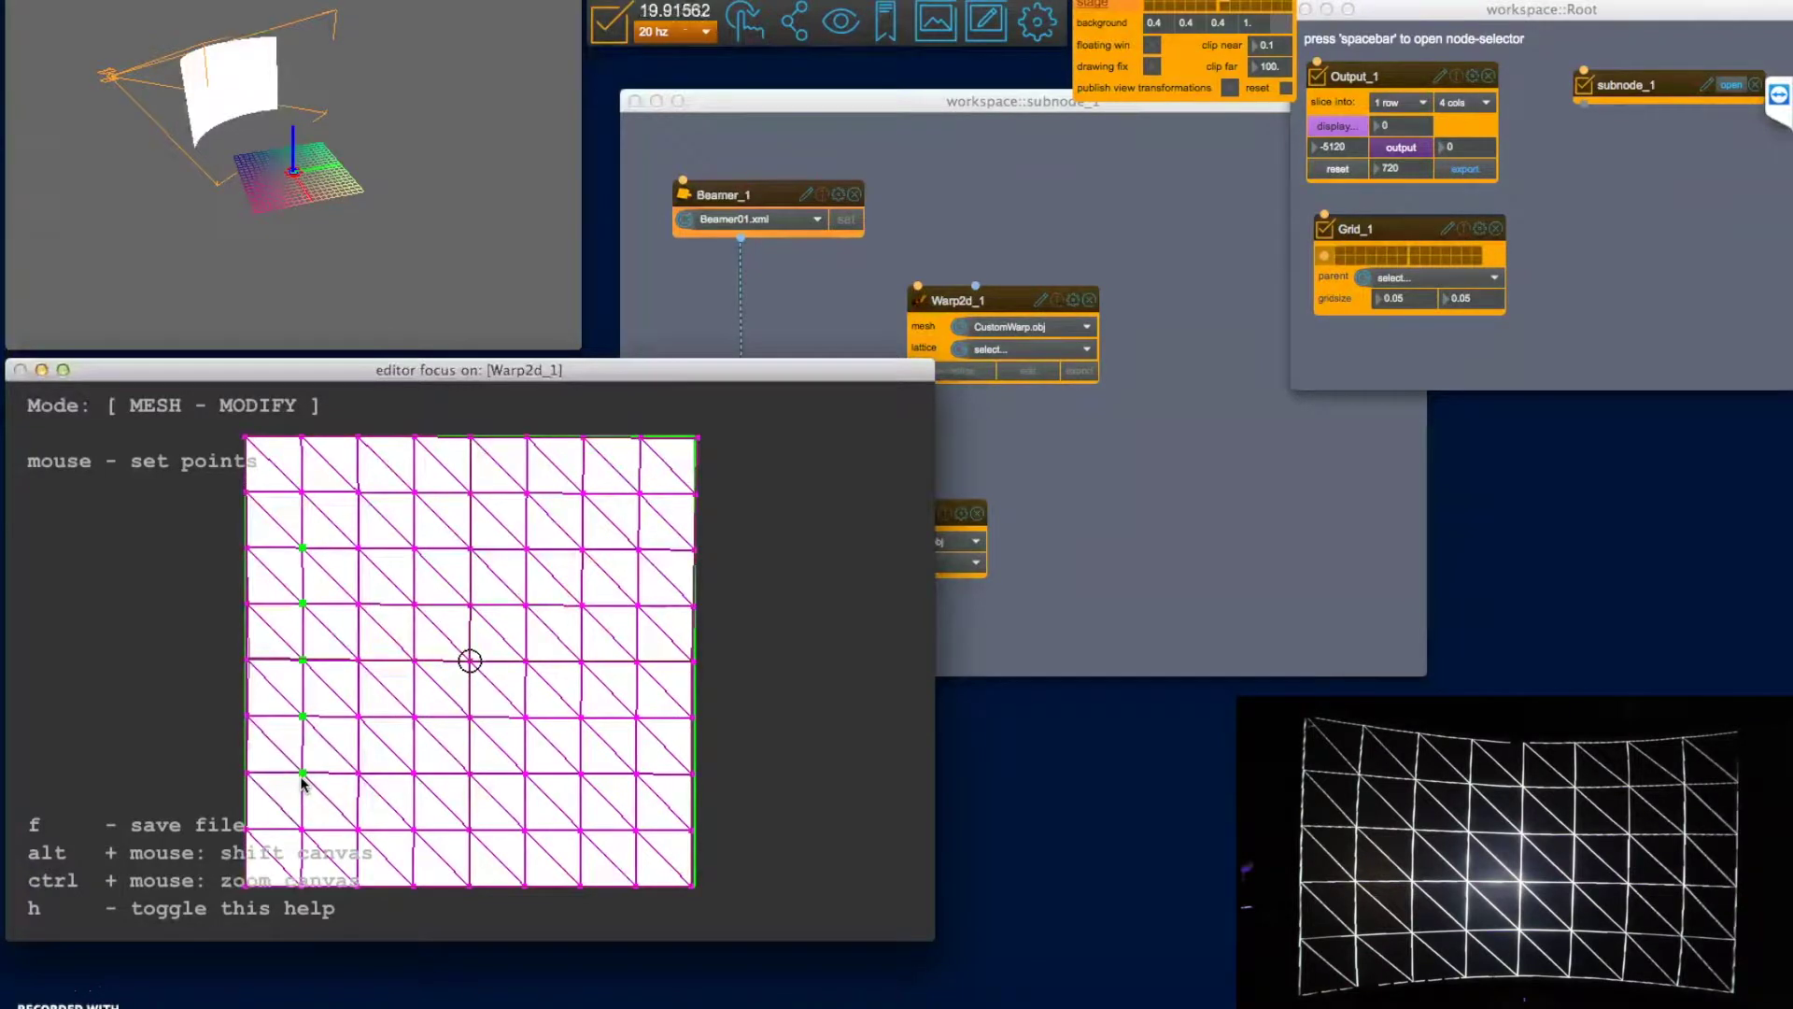
{"action": "key", "text": "Tab"}
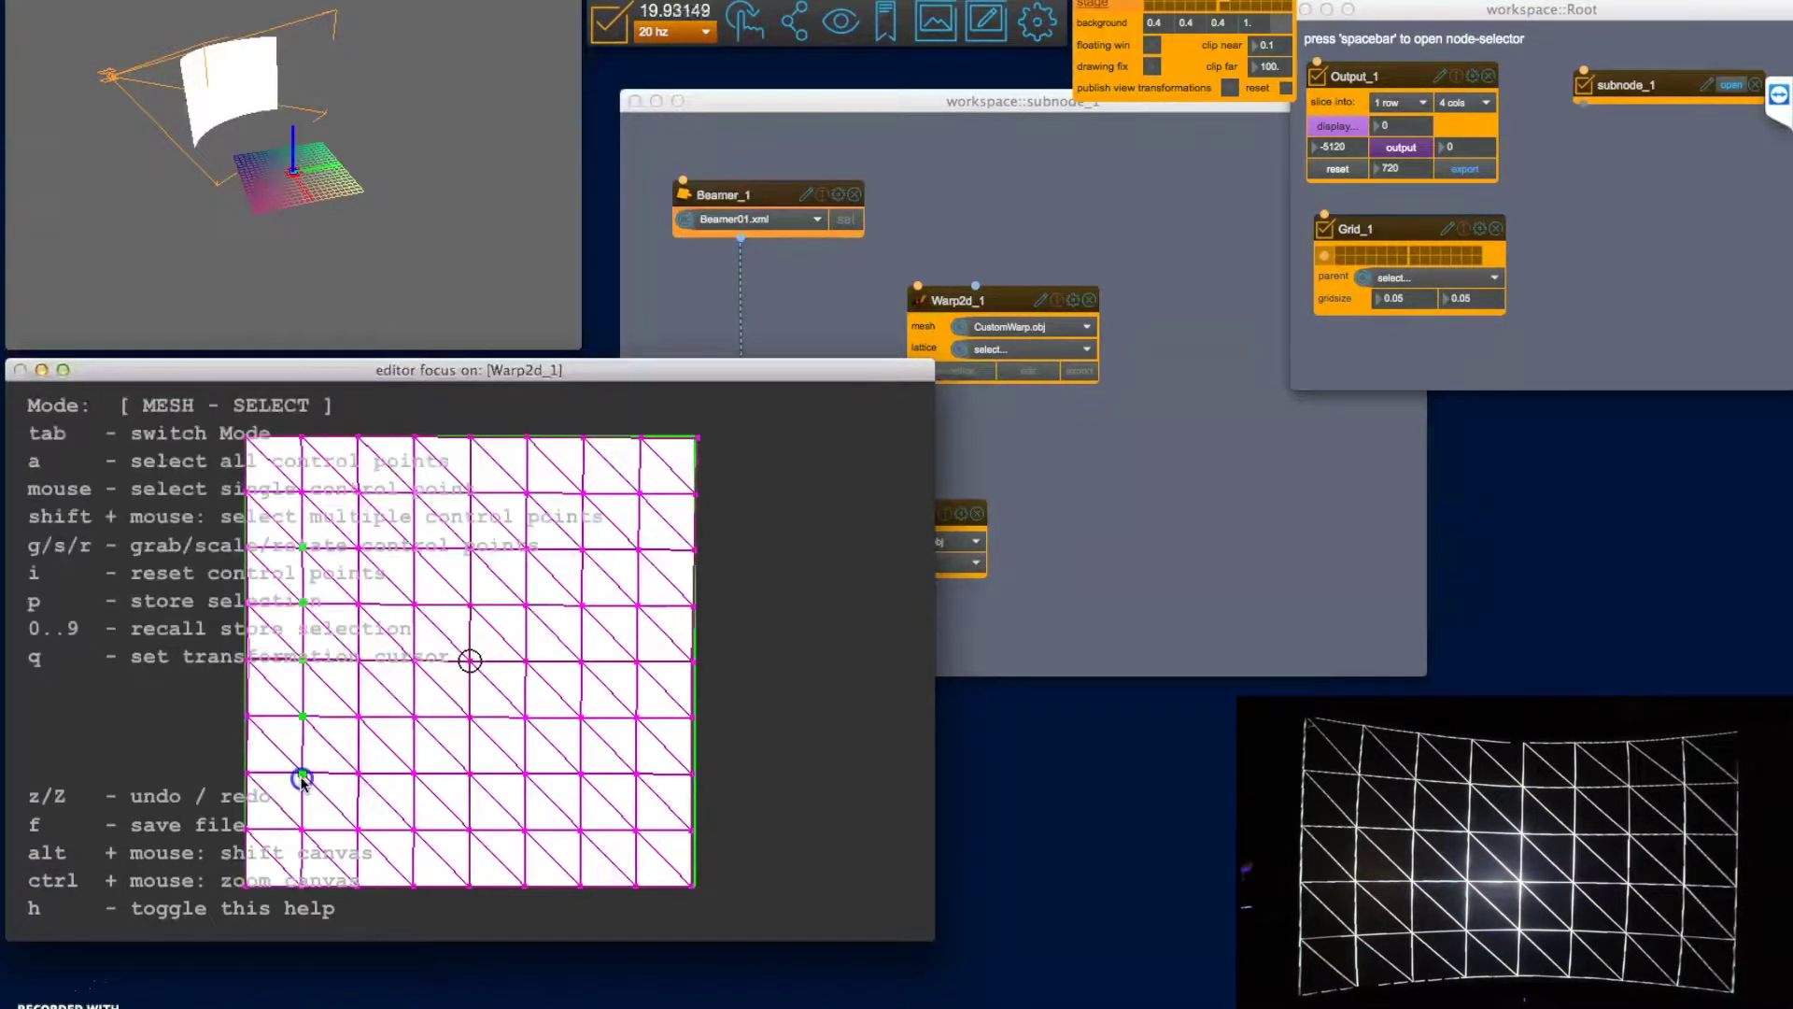
Select the five middle vertices in the mesh's second column from the right and fine-tune their position.
{"action": "left_click", "coordinate": [356, 735]}
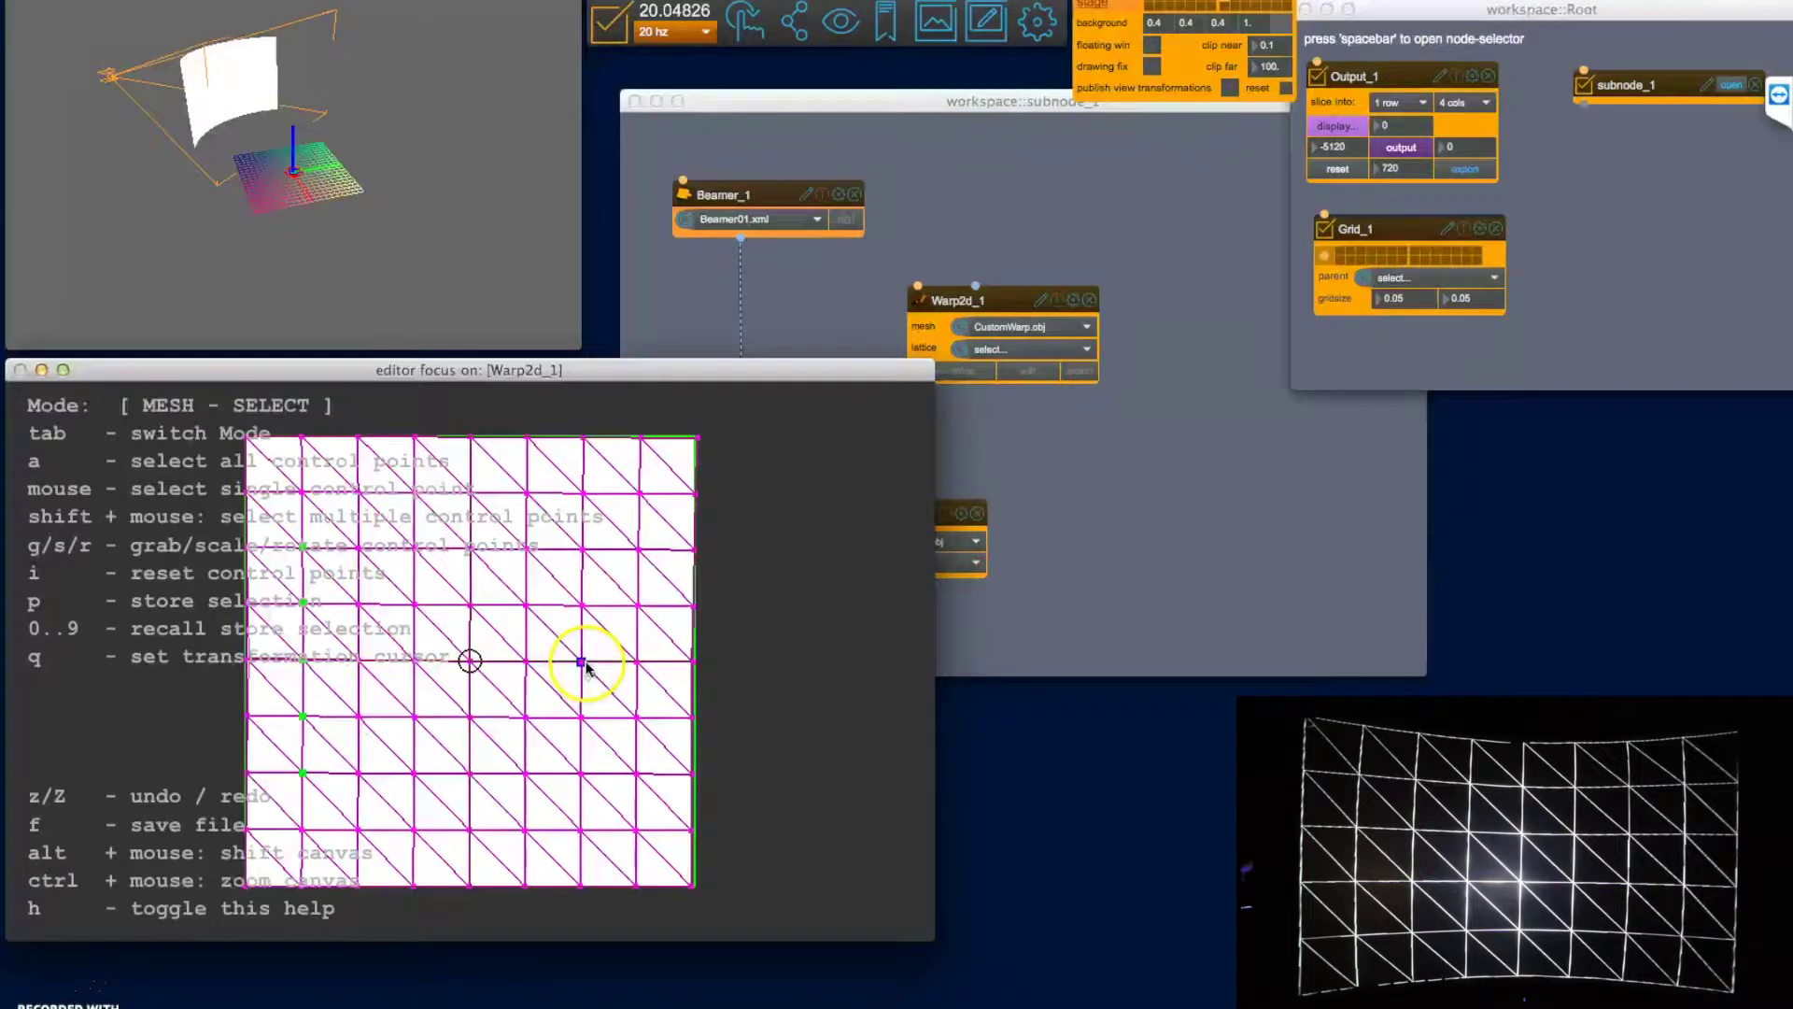
{"action": "left_click", "coordinate": [637, 558]}
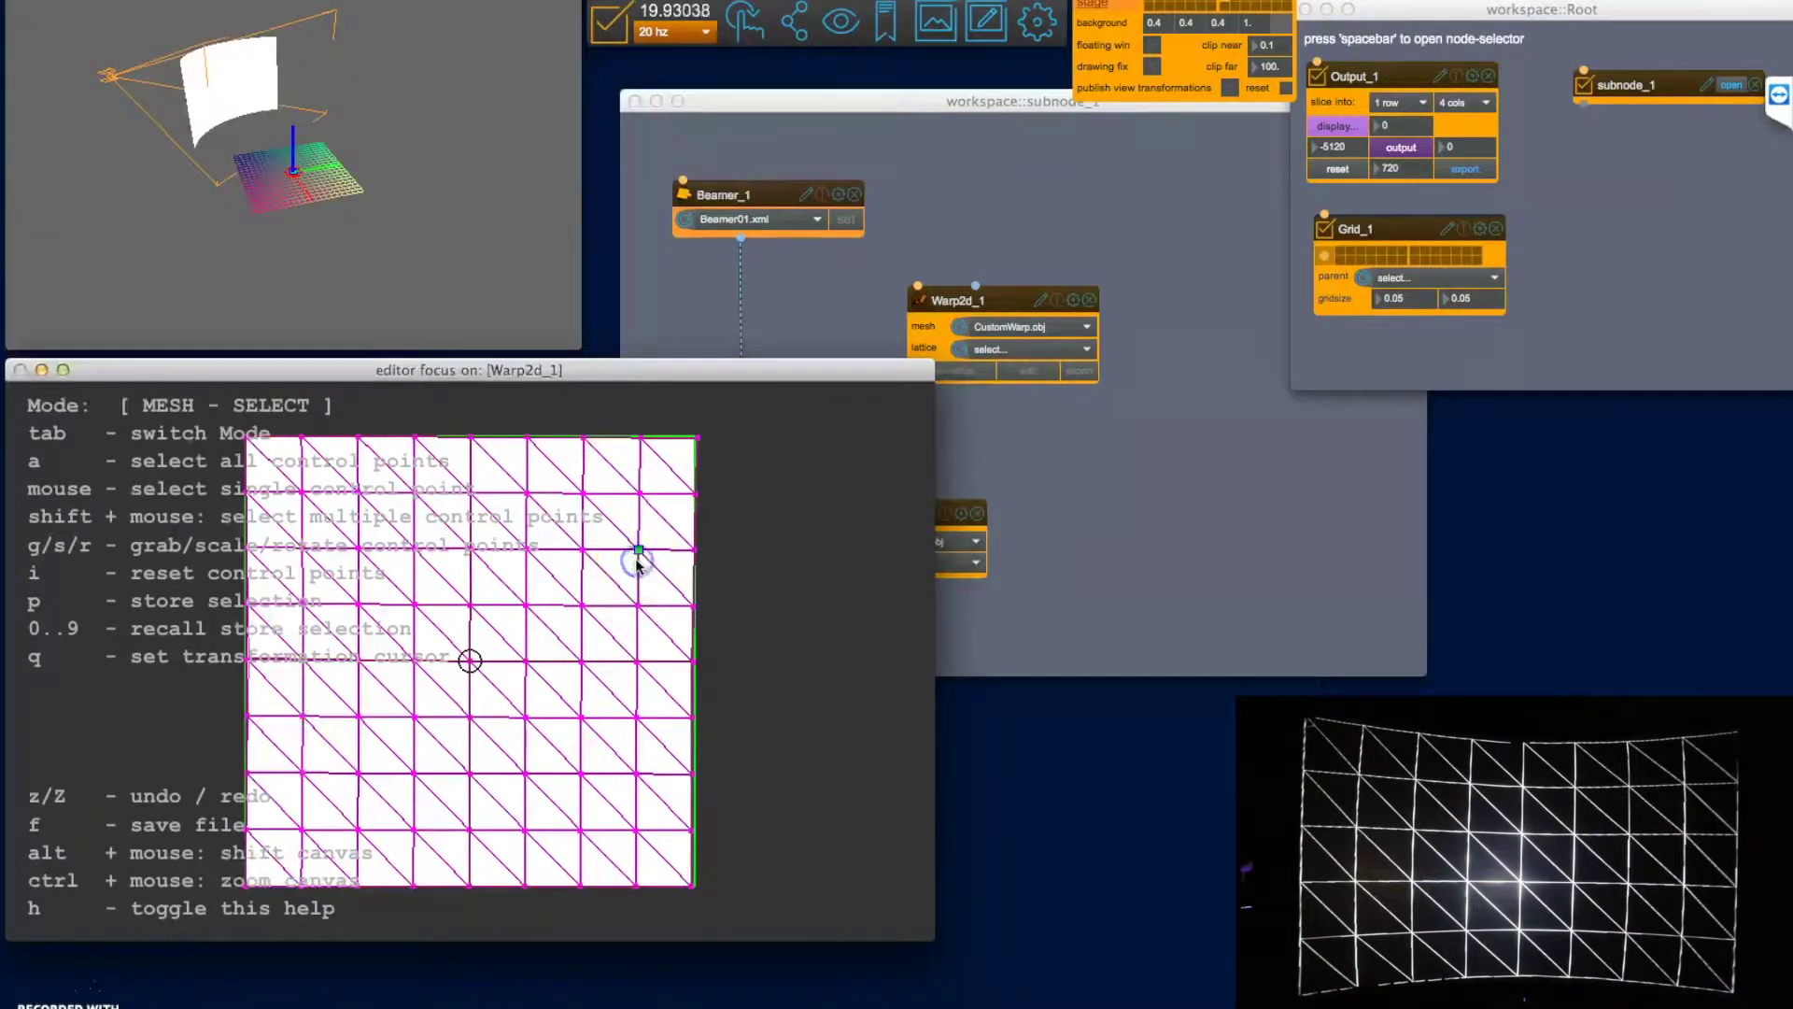
{"action": "left_click", "coordinate": [639, 607], "text": "shift"}
{"action": "left_click", "coordinate": [638, 663], "text": "shift"}
{"action": "left_click", "coordinate": [638, 718], "text": "shift"}
{"action": "left_click", "coordinate": [638, 774], "text": "shift"}
{"action": "key", "text": "Tab"}
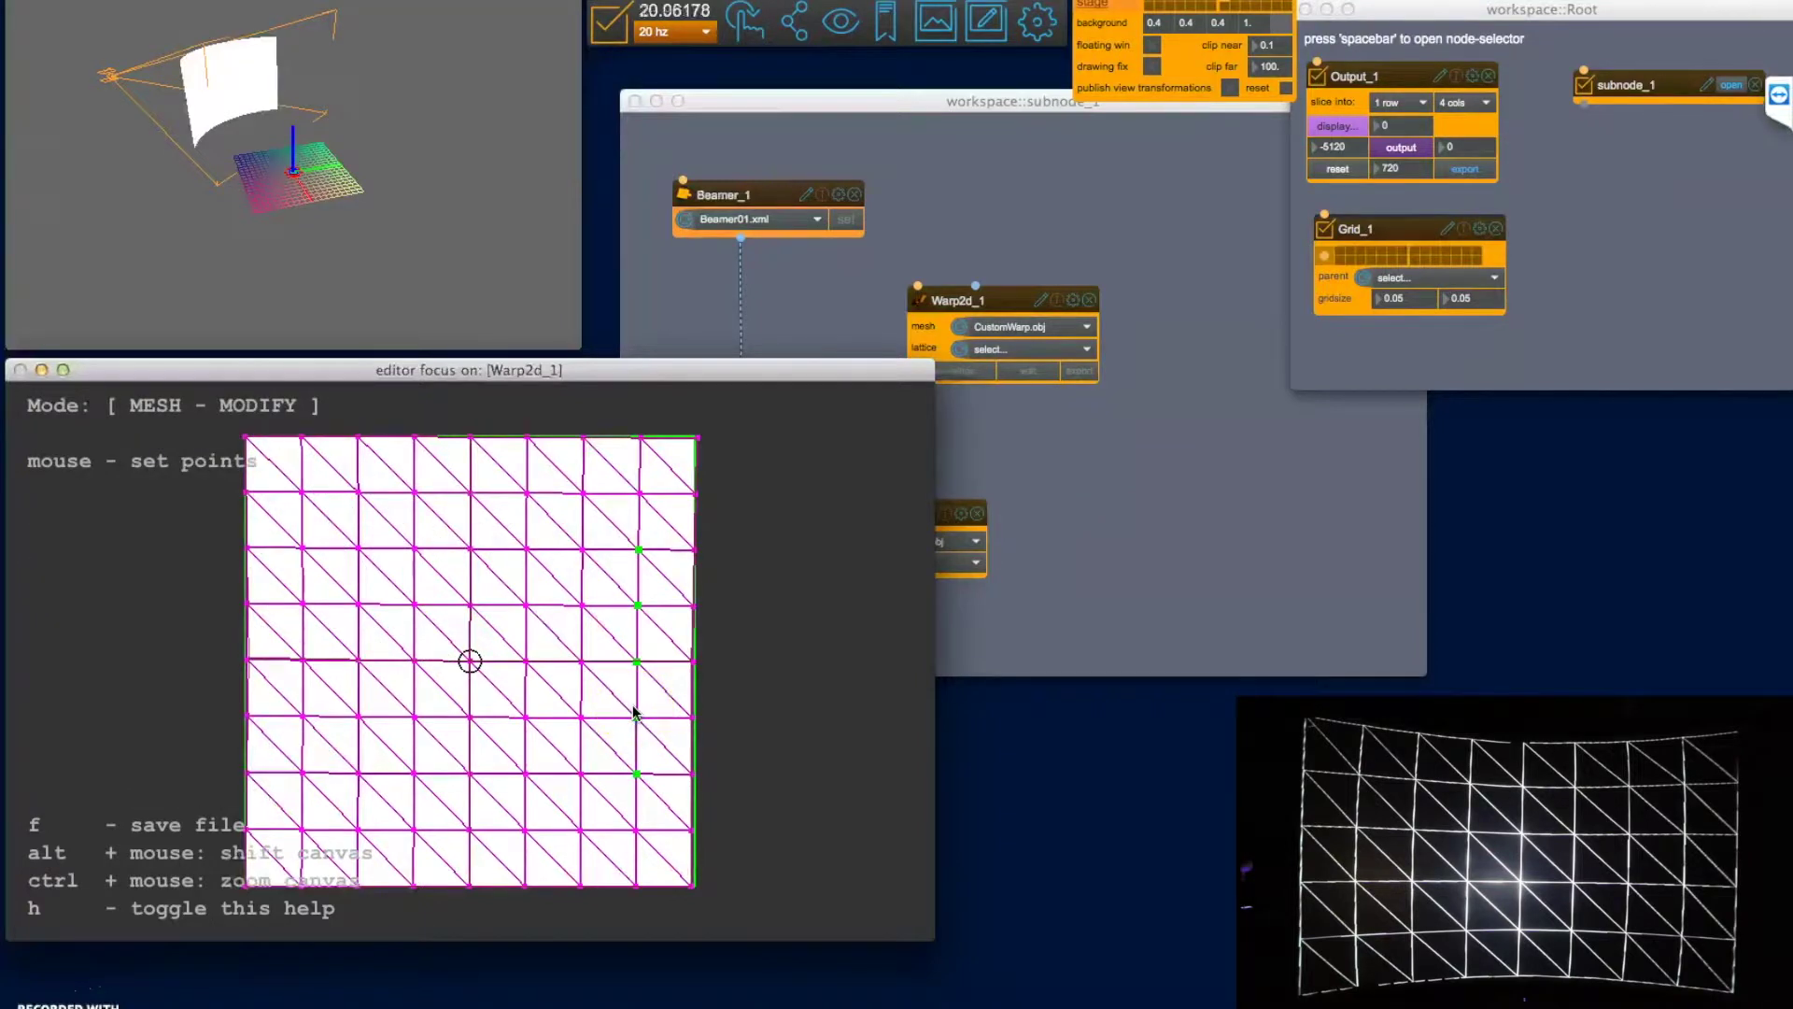
{"action": "mouse_move", "coordinate": [636, 704]}
{"action": "left_mouse_down"}
{"action": "mouse_move", "coordinate": [634, 683]}
{"action": "mouse_move", "coordinate": [632, 716]}
{"action": "left_mouse_up"}
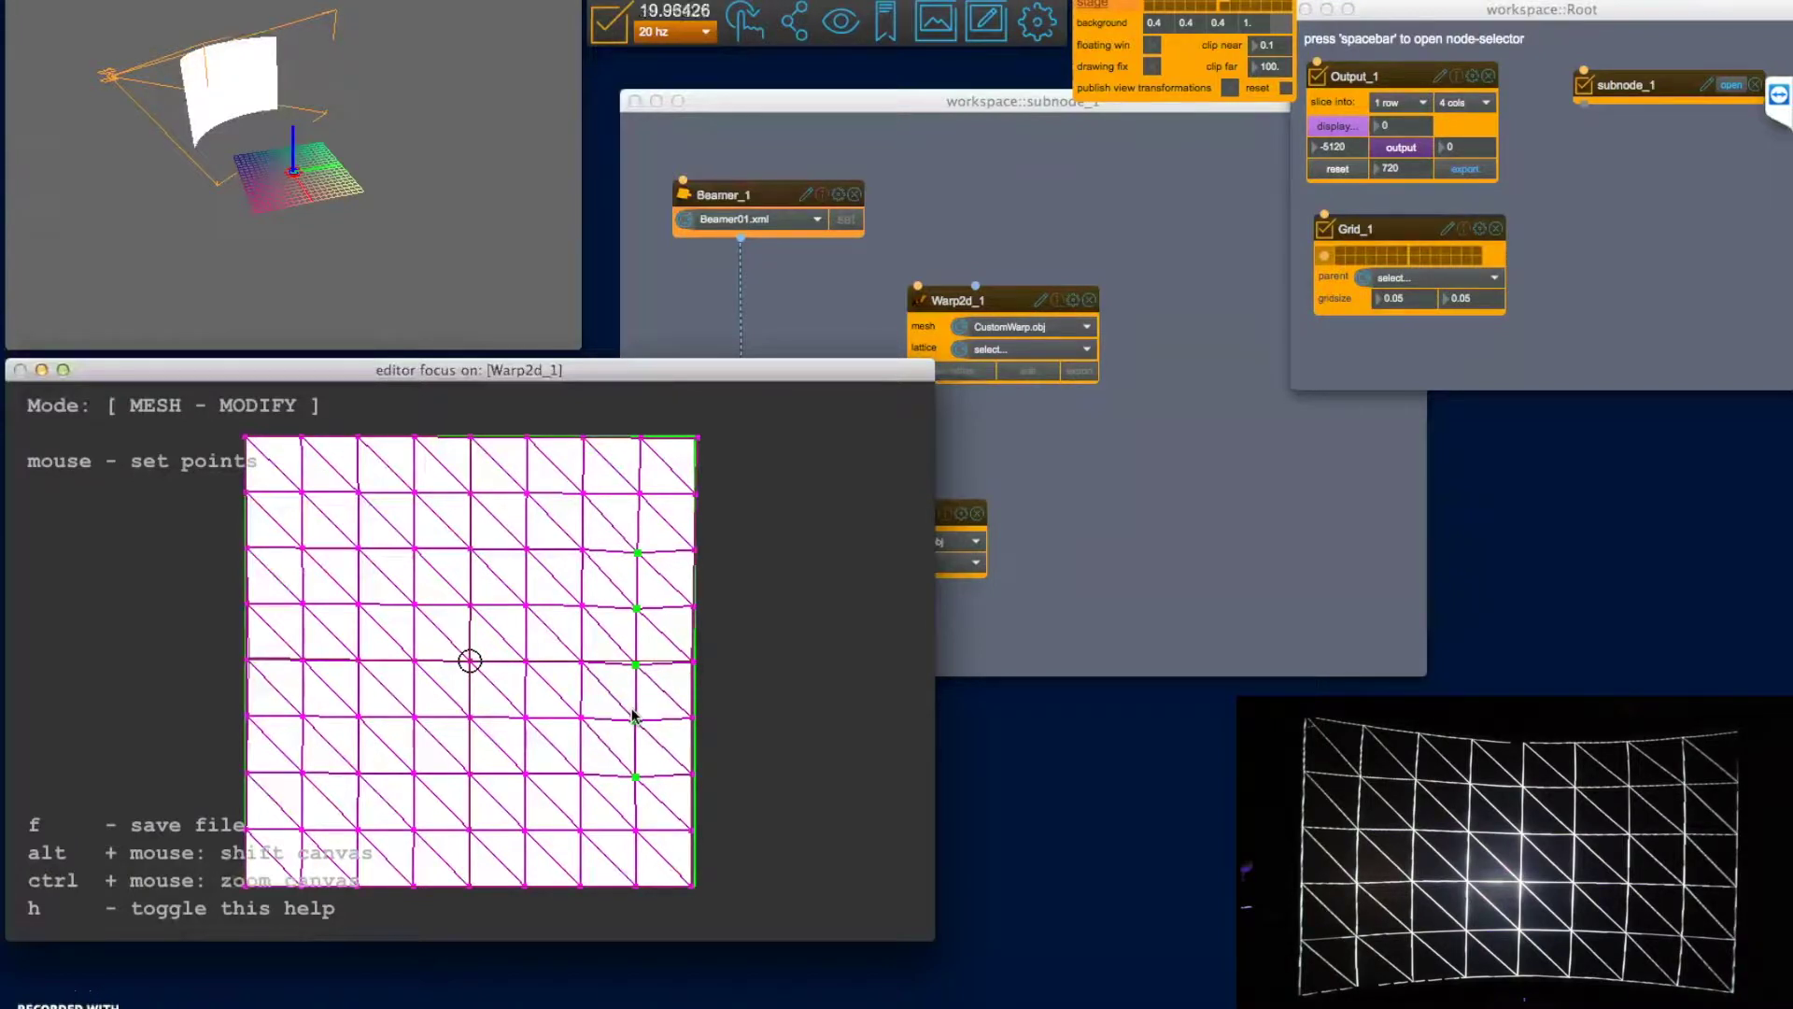
{"action": "left_click_drag", "start_coordinate": [631, 715], "coordinate": [633, 713]}
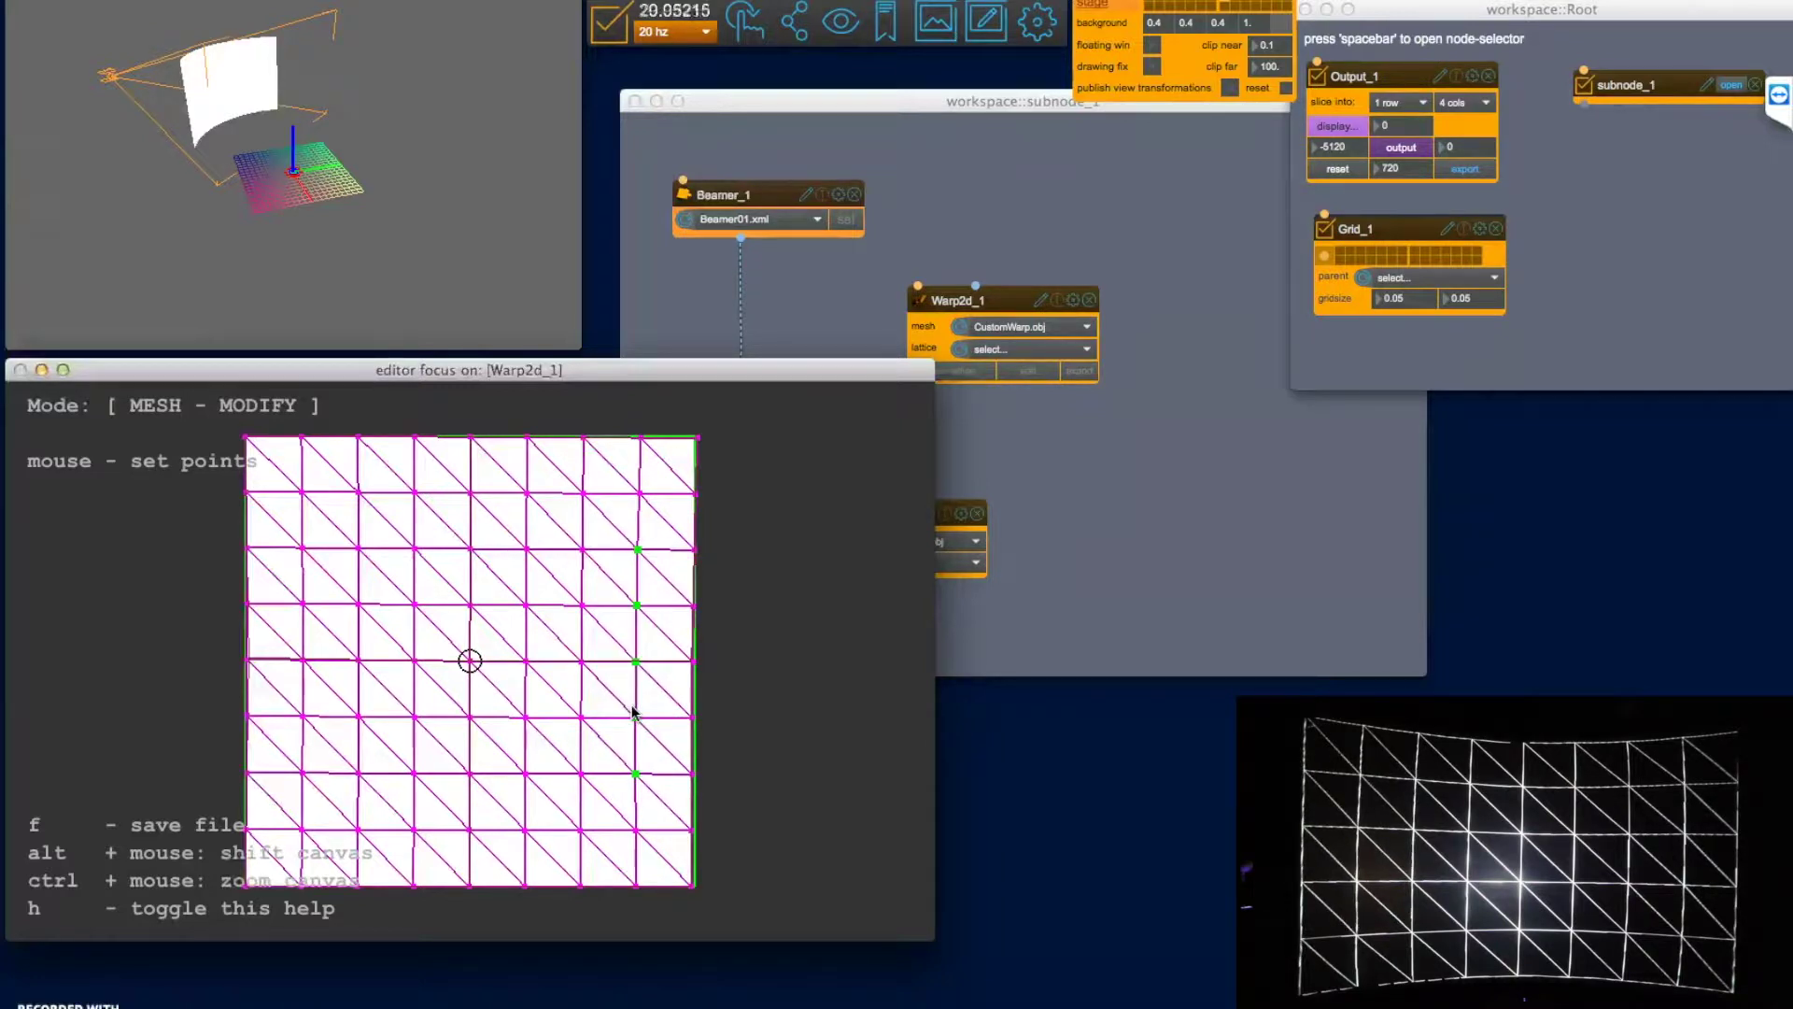
{"action": "left_click_drag", "start_coordinate": [633, 711], "coordinate": [632, 711]}
{"action": "left_click_drag", "start_coordinate": [632, 711], "coordinate": [635, 713]}
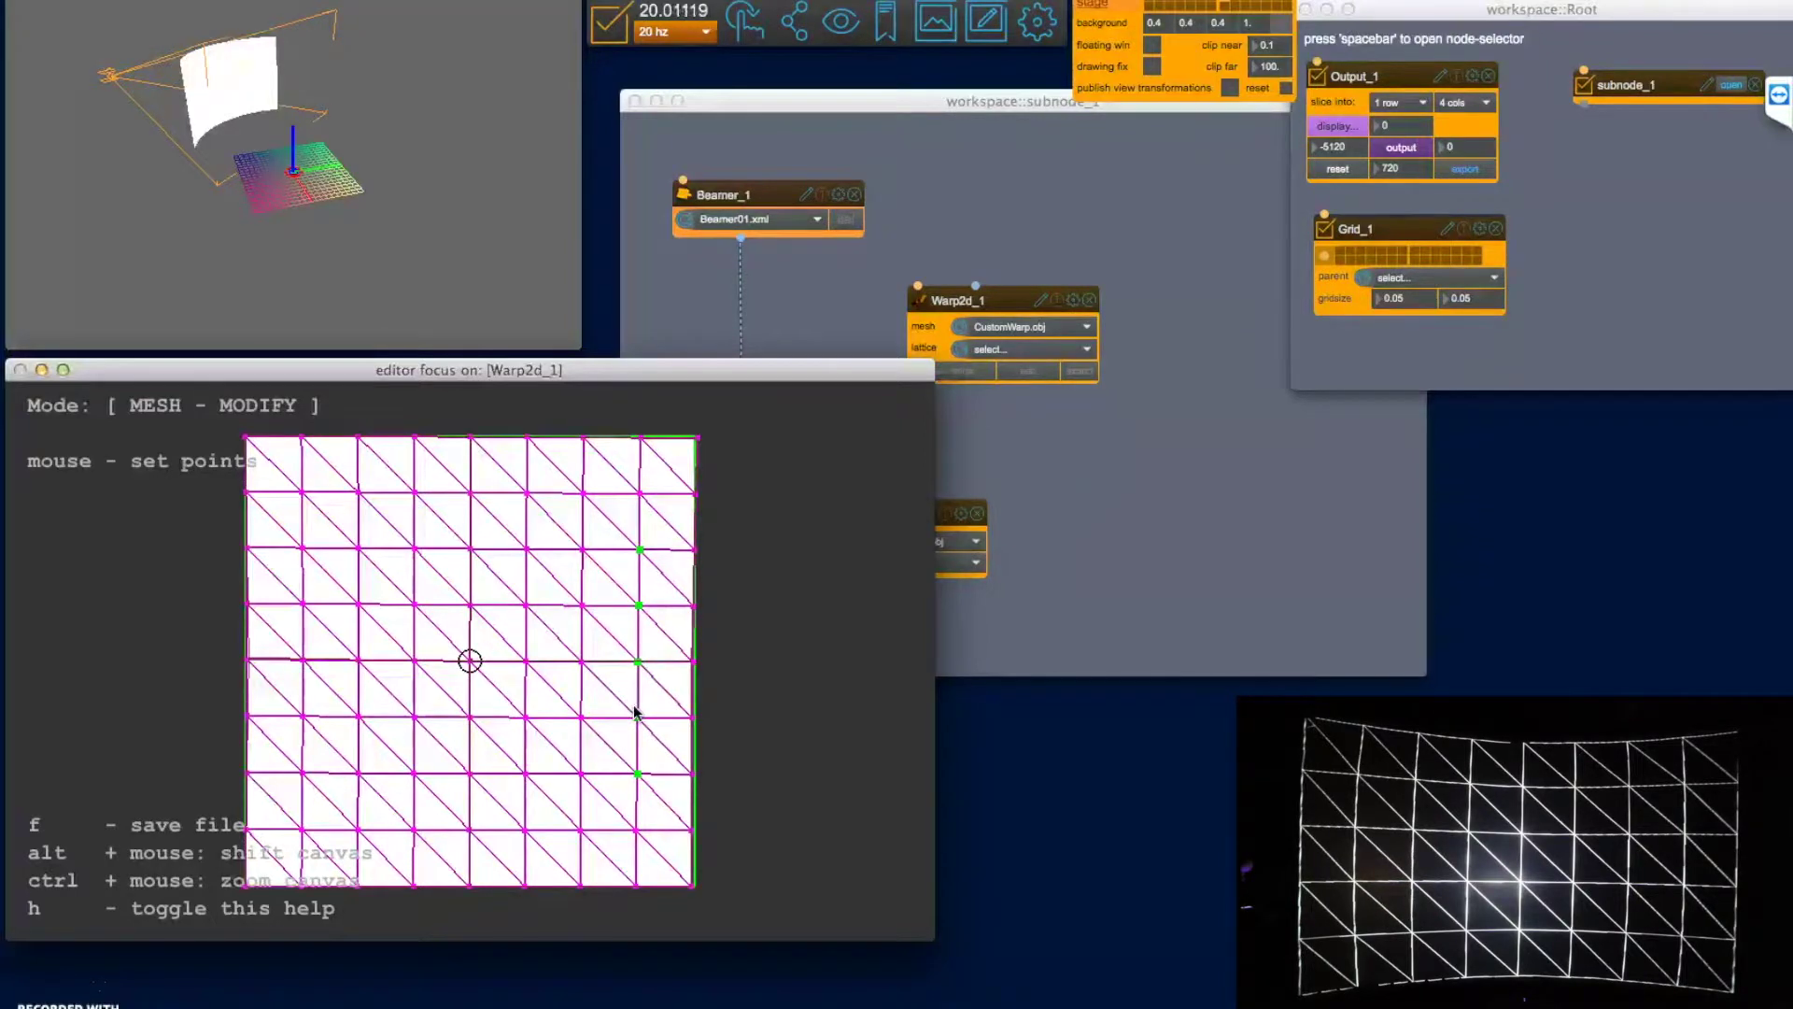
{"action": "key", "text": "Tab"}
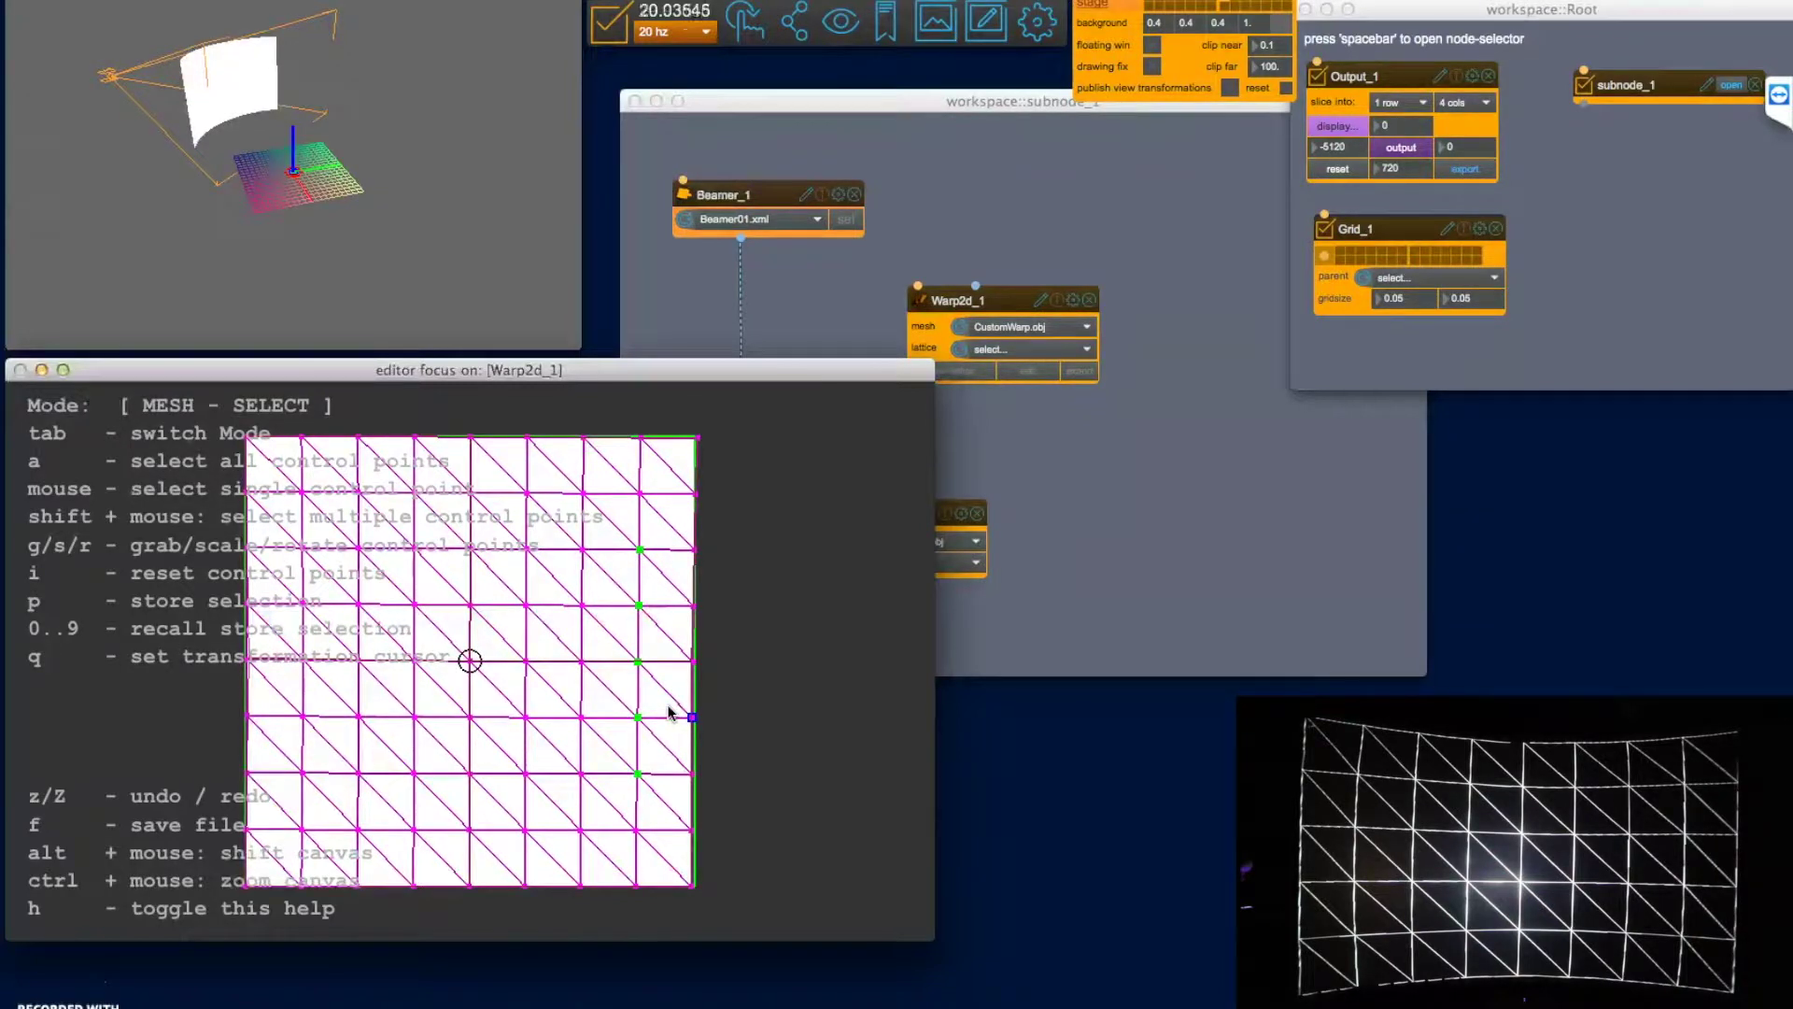
Replace the Warp2d_1 lattice with a new 5 x 5 lattice.
{"action": "left_click", "coordinate": [712, 721]}
{"action": "left_click", "coordinate": [603, 617]}
{"action": "left_click", "coordinate": [761, 488]}
{"action": "left_click", "coordinate": [962, 363]}
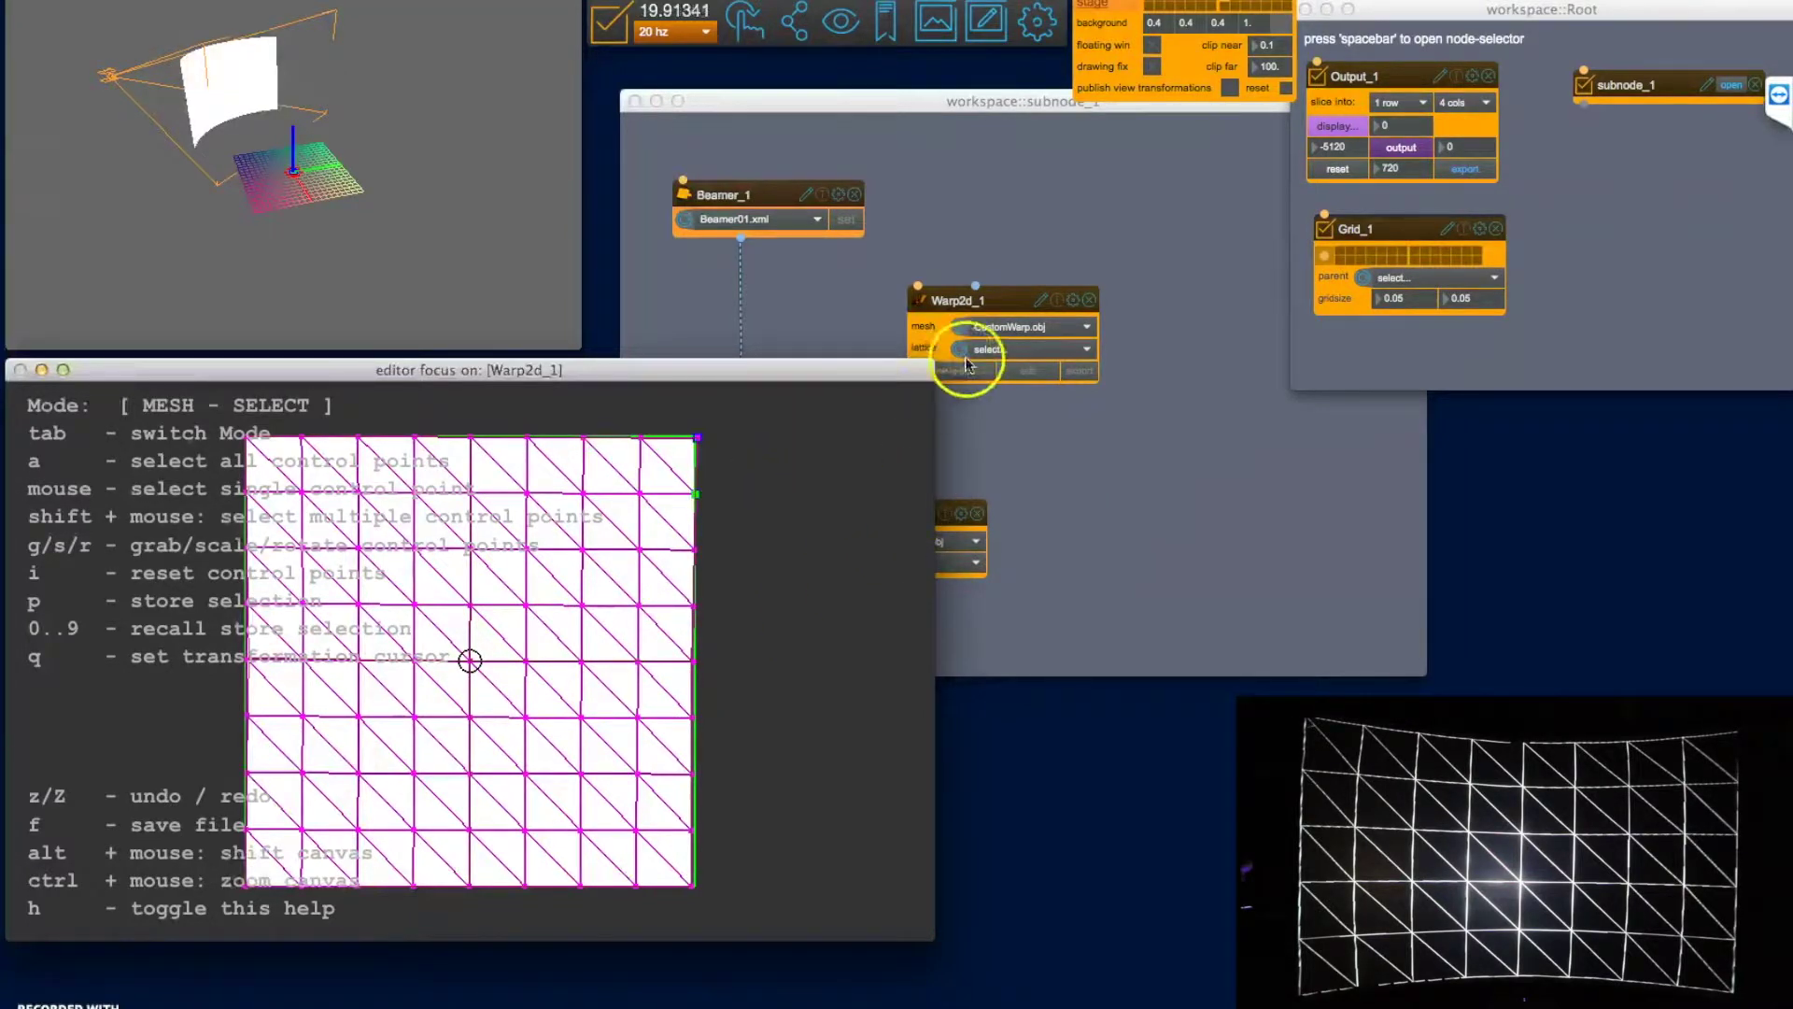
{"action": "left_click", "coordinate": [955, 371]}
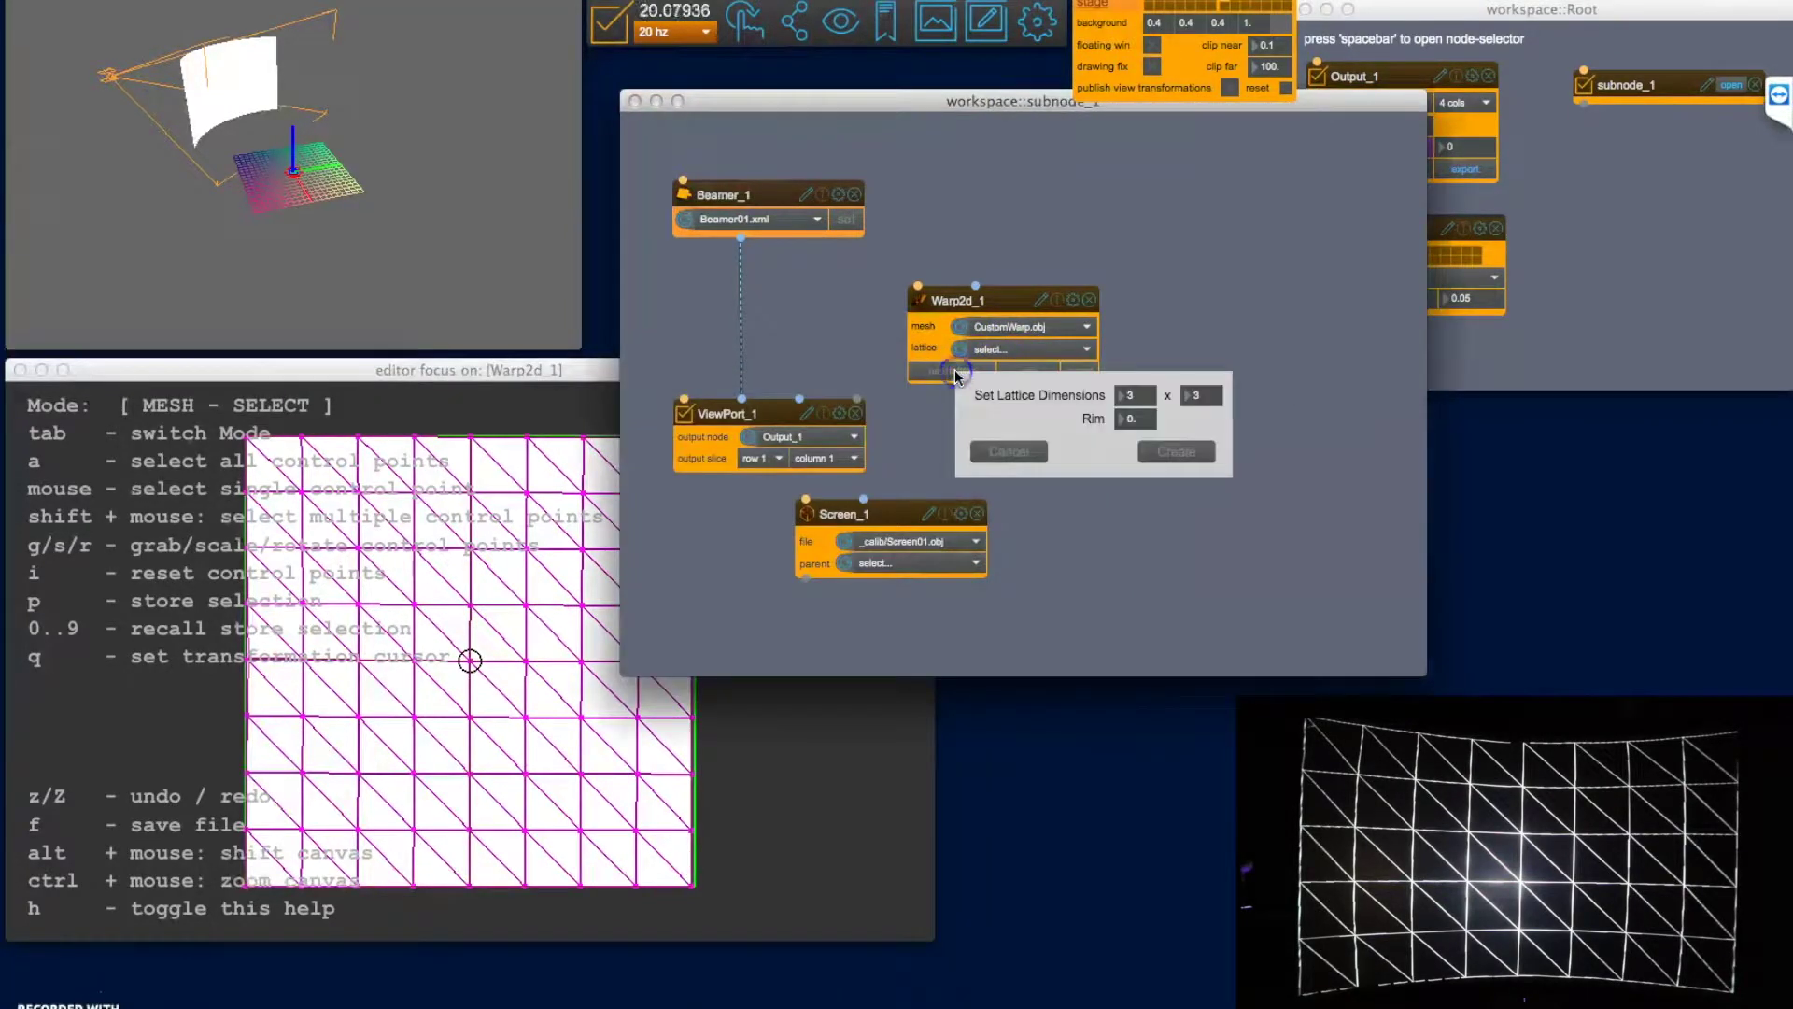
{"action": "left_click", "coordinate": [1191, 395]}
{"action": "left_click", "coordinate": [1141, 396]}
{"action": "type", "text": "4"}
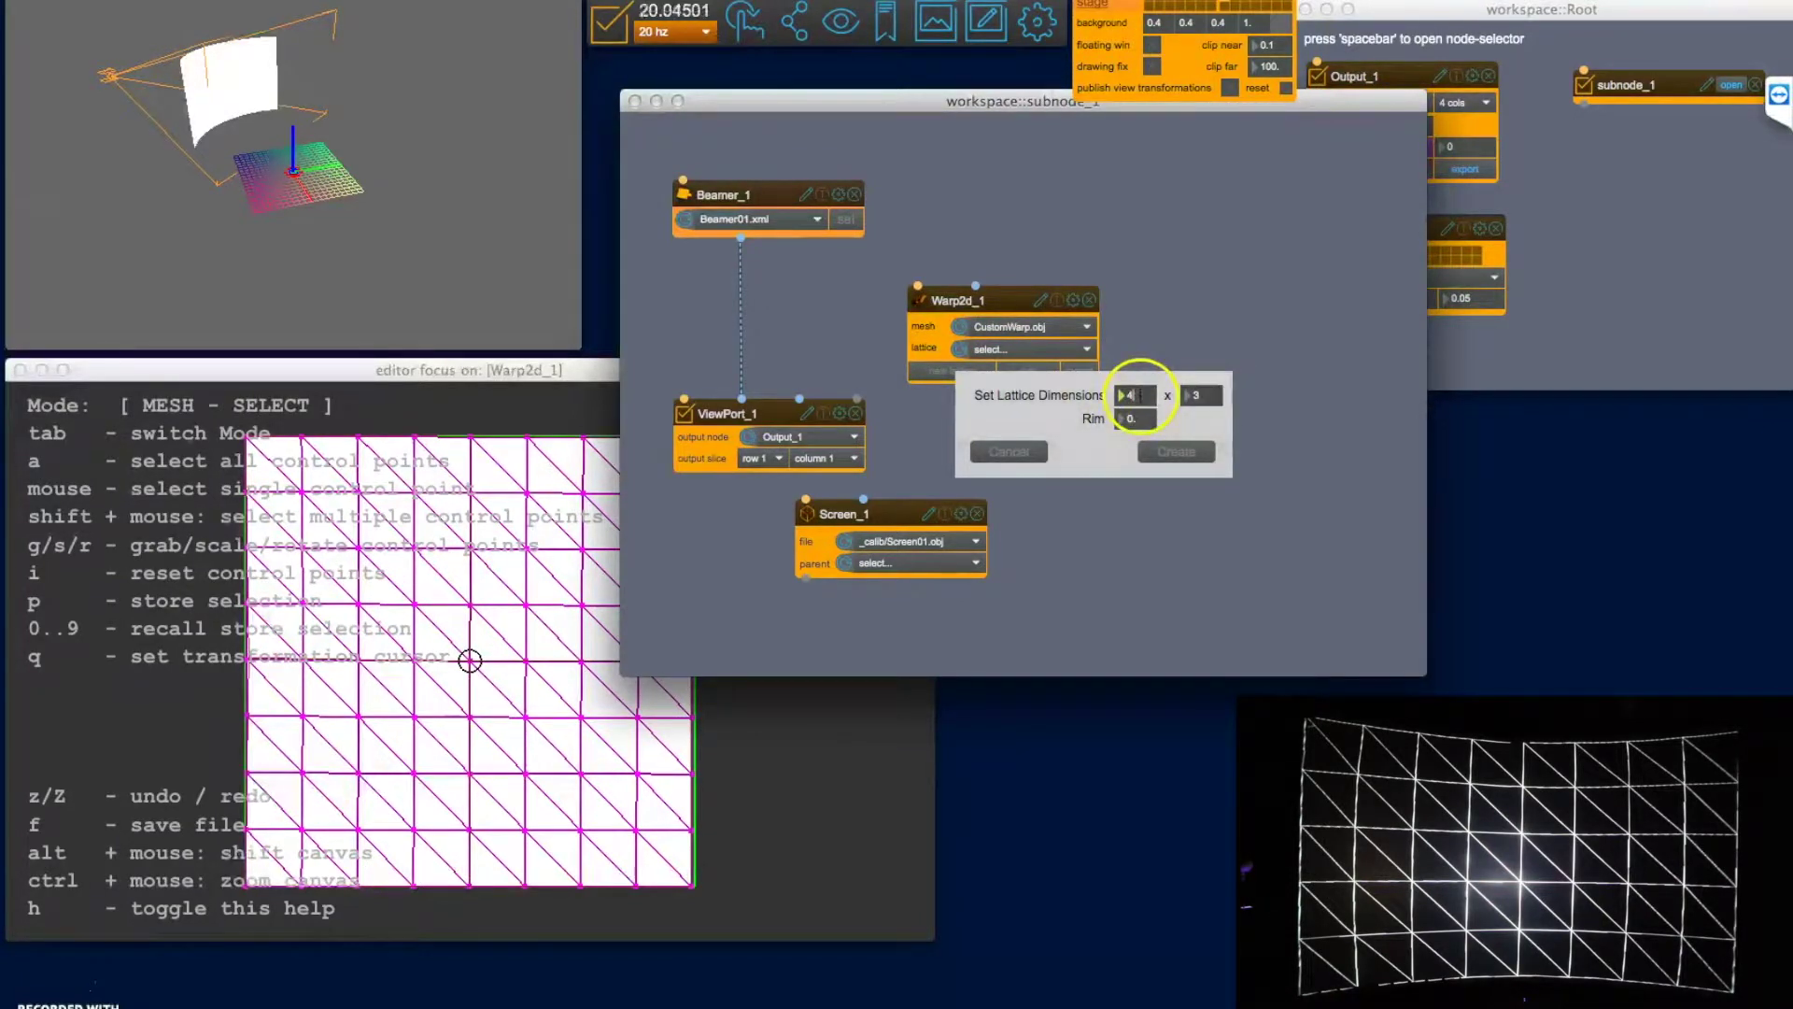
{"action": "left_click", "coordinate": [1191, 395]}
{"action": "type", "text": "5"}
{"action": "left_click", "coordinate": [1175, 453]}
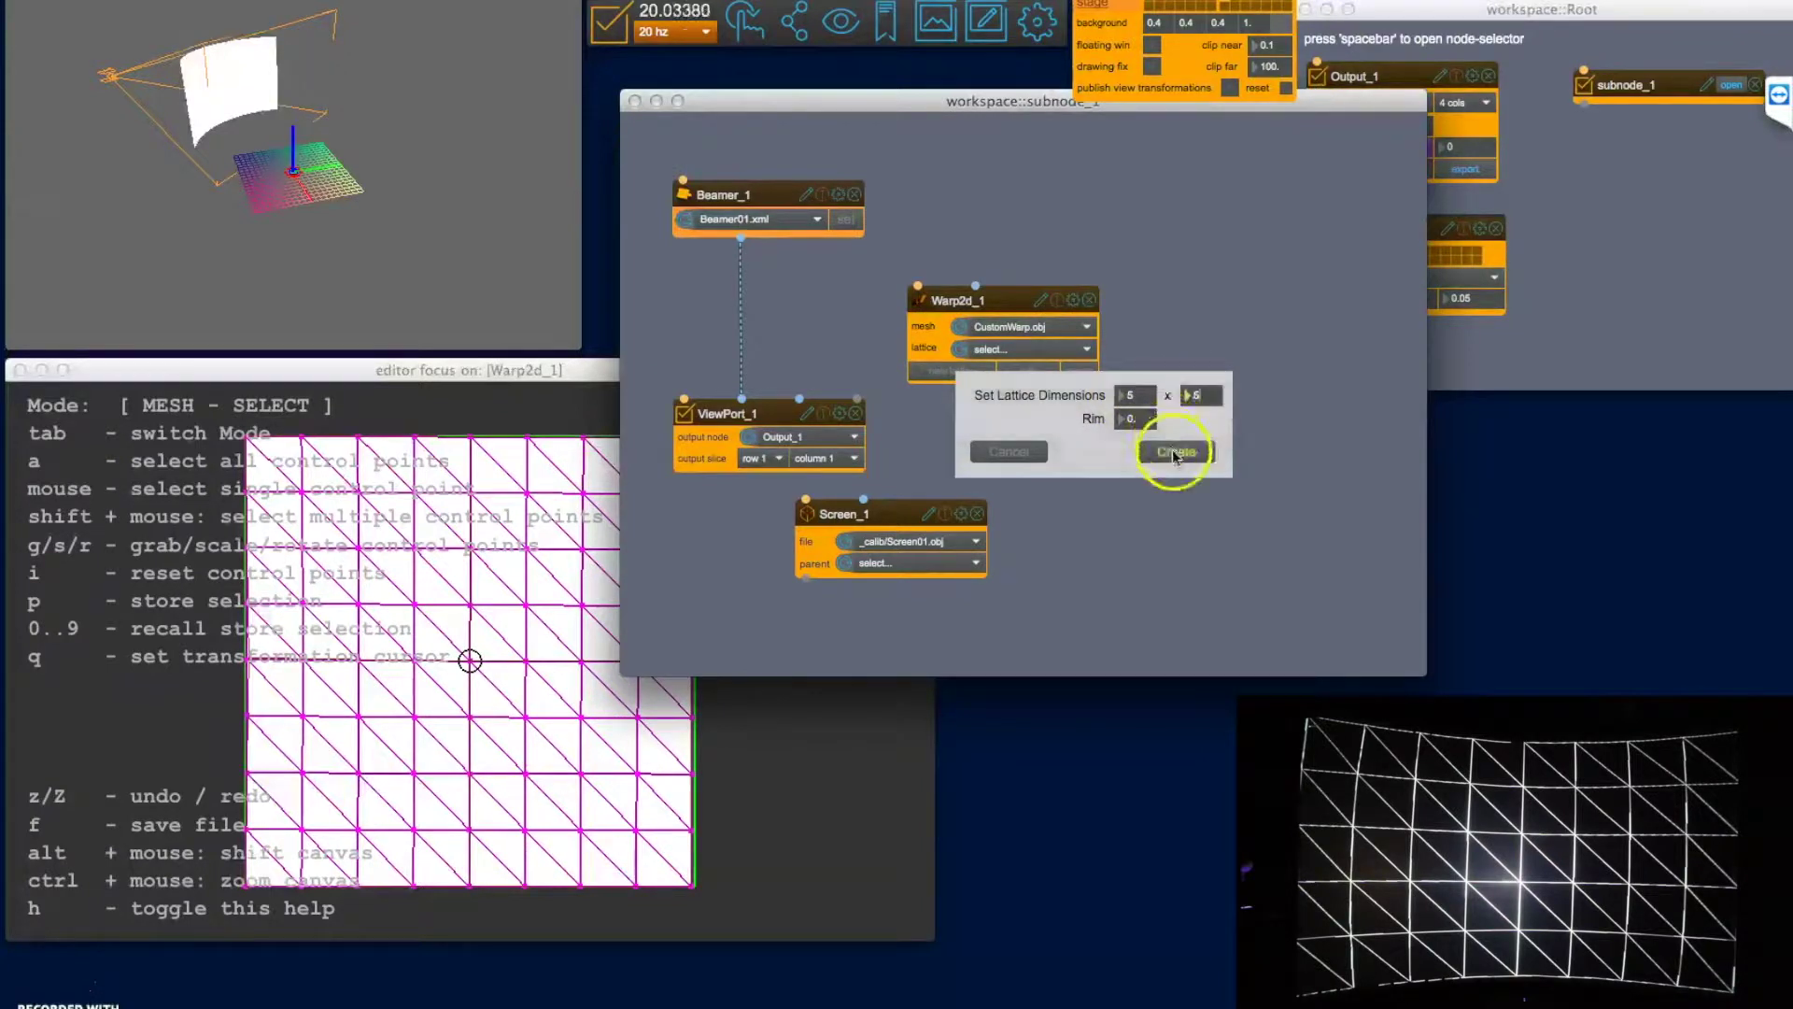
Return to lattice editing and move the middle control point of the left edge slightly inward.
{"action": "left_click", "coordinate": [533, 583]}
{"action": "key", "text": "Tab"}
{"action": "left_click", "coordinate": [263, 458]}
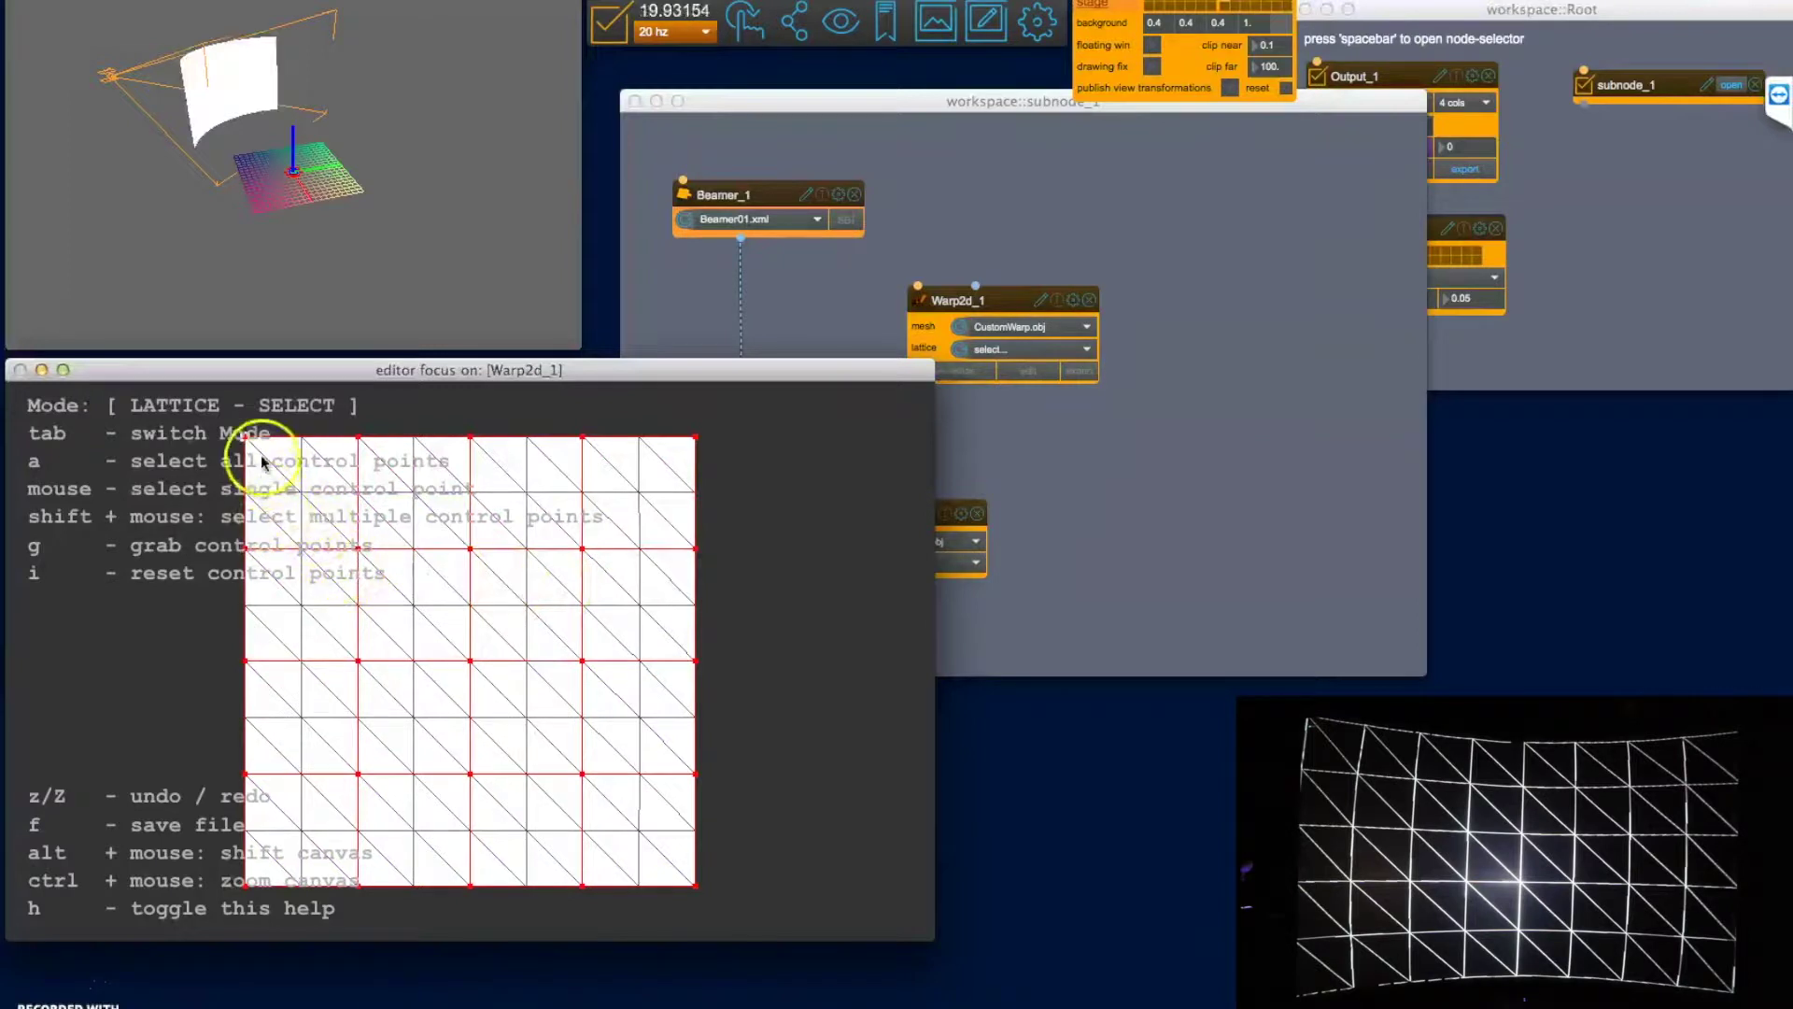
{"action": "left_click", "coordinate": [246, 548]}
{"action": "left_click", "coordinate": [249, 647], "text": "shift"}
{"action": "left_click", "coordinate": [250, 759], "text": "shift"}
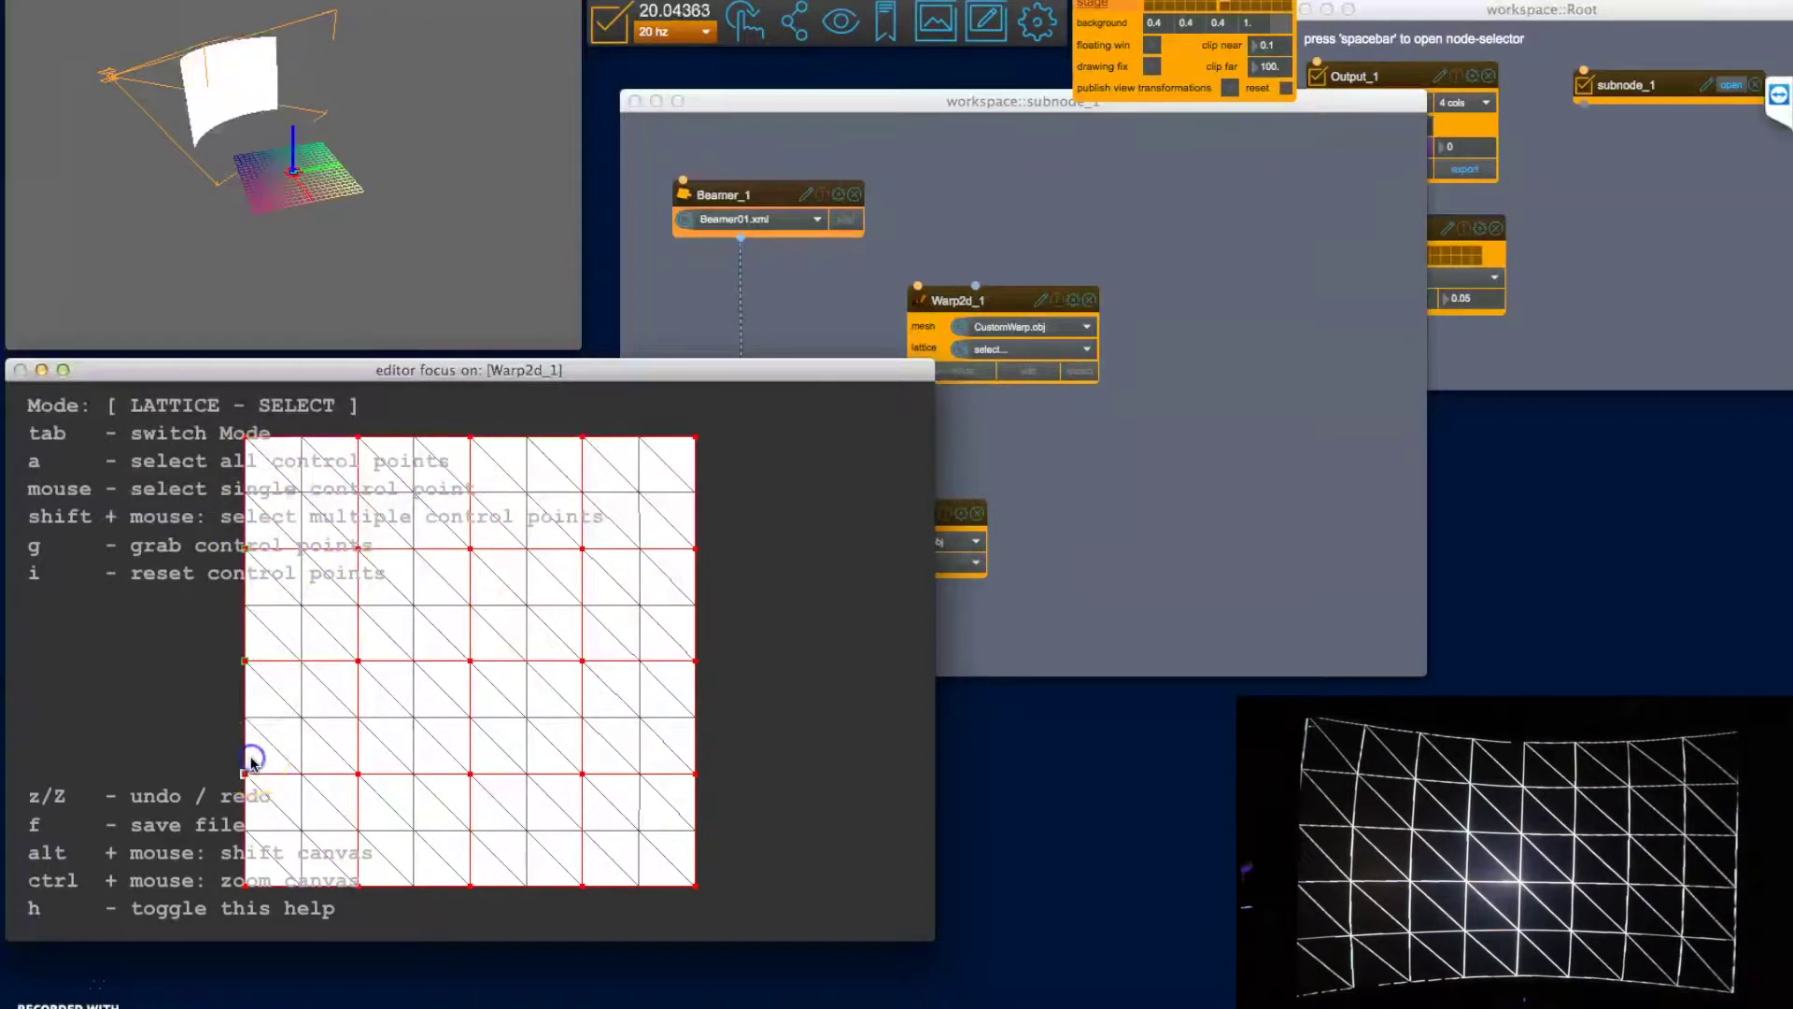
{"action": "left_click", "coordinate": [246, 674], "text": "shift"}
{"action": "key", "text": "g"}
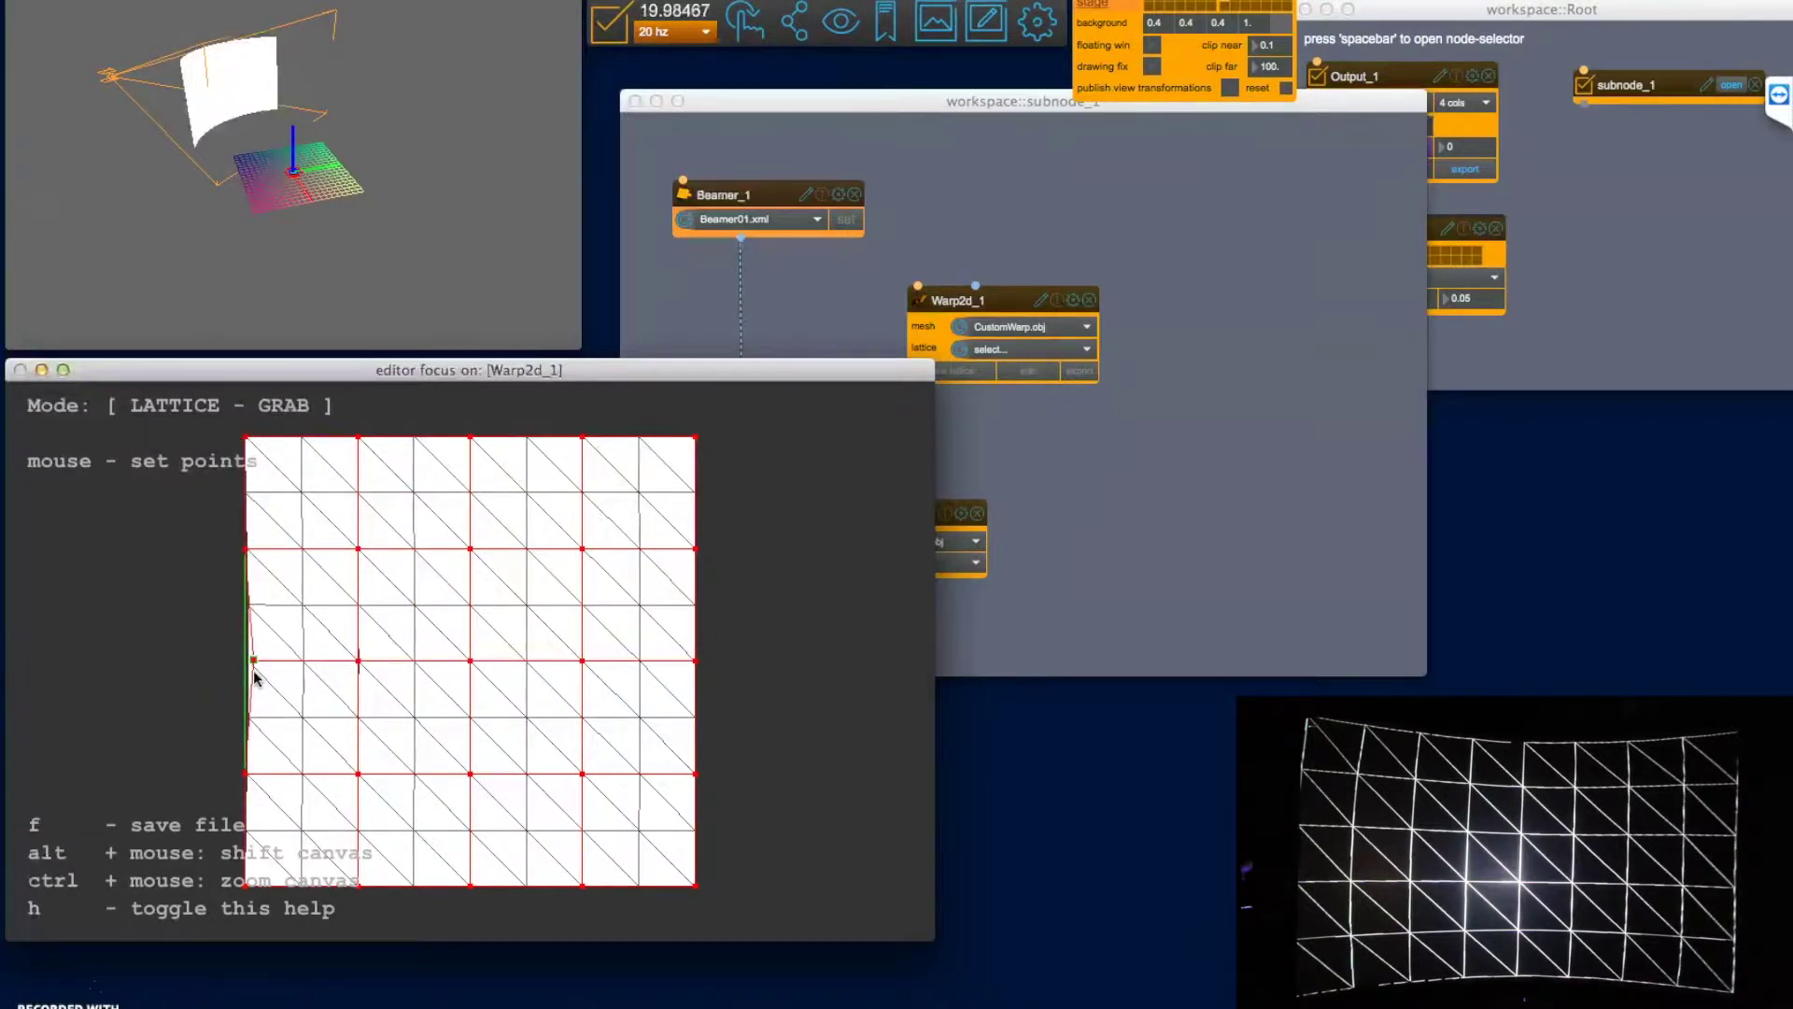
{"action": "left_click", "coordinate": [252, 672]}
Shift the middle-row control point in the lattice's second column slightly to the right.
{"action": "left_click", "coordinate": [328, 666]}
{"action": "left_click", "coordinate": [348, 663]}
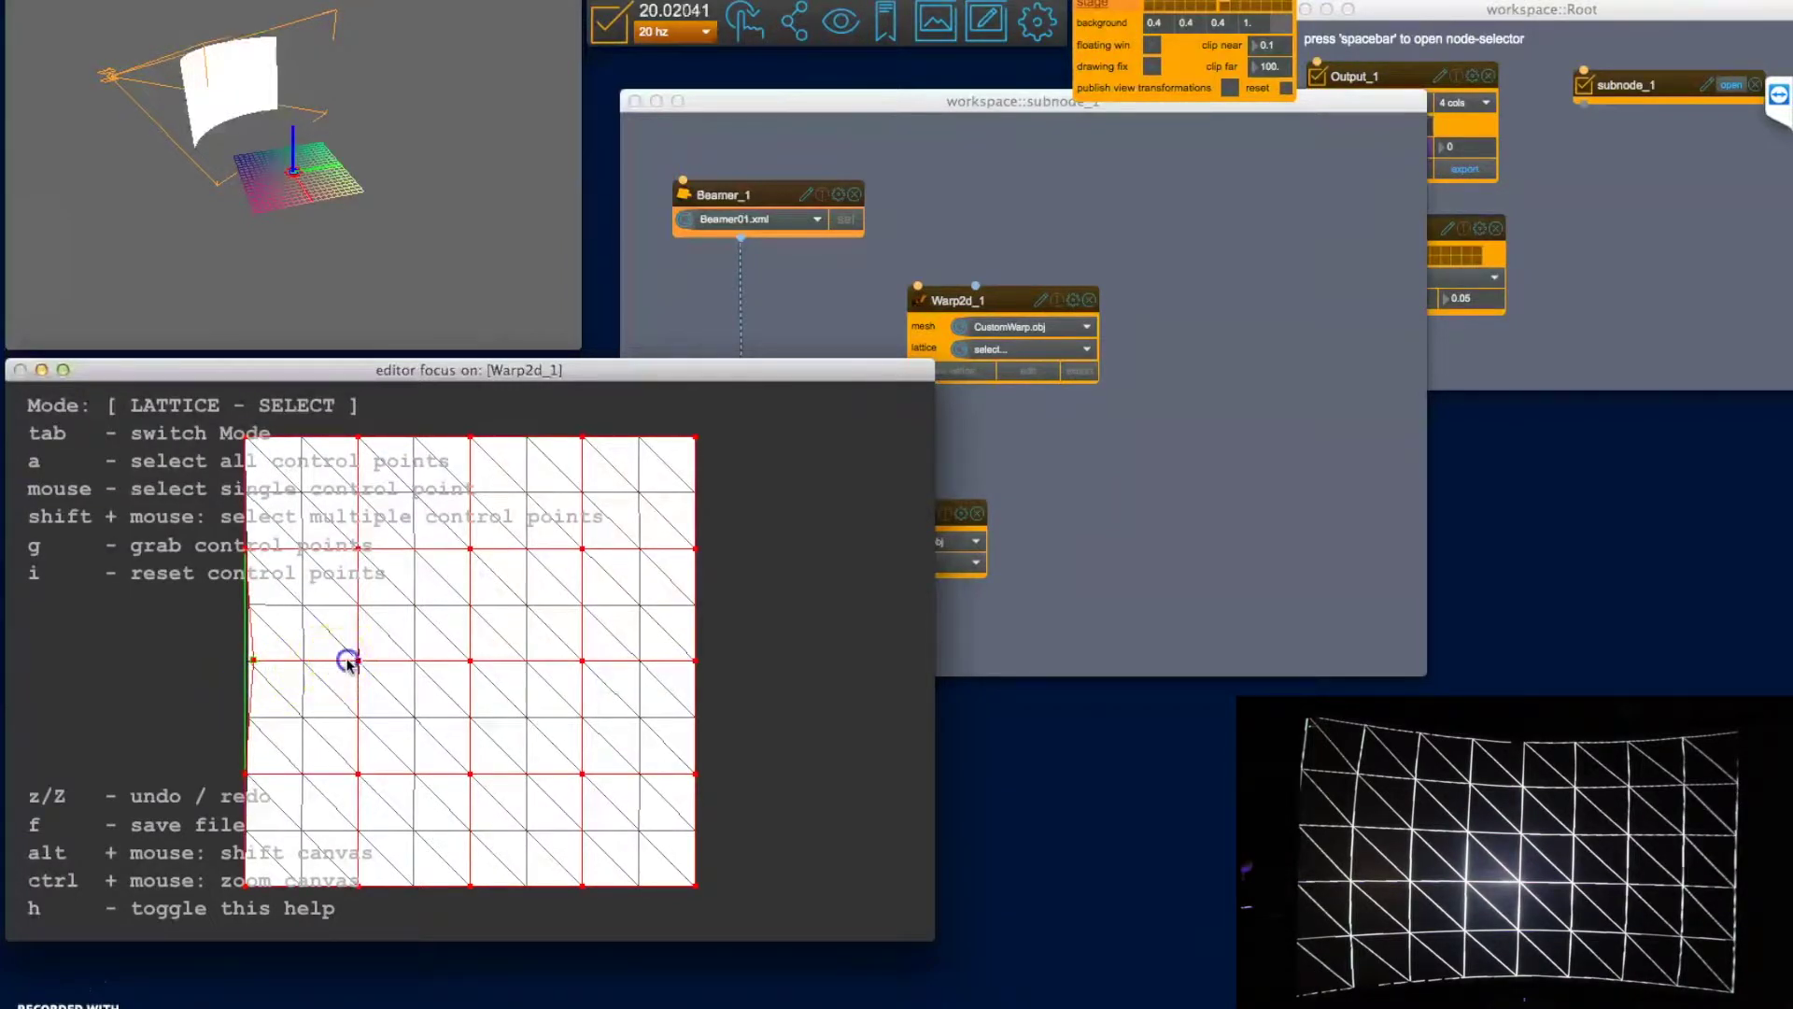
{"action": "key", "text": "g"}
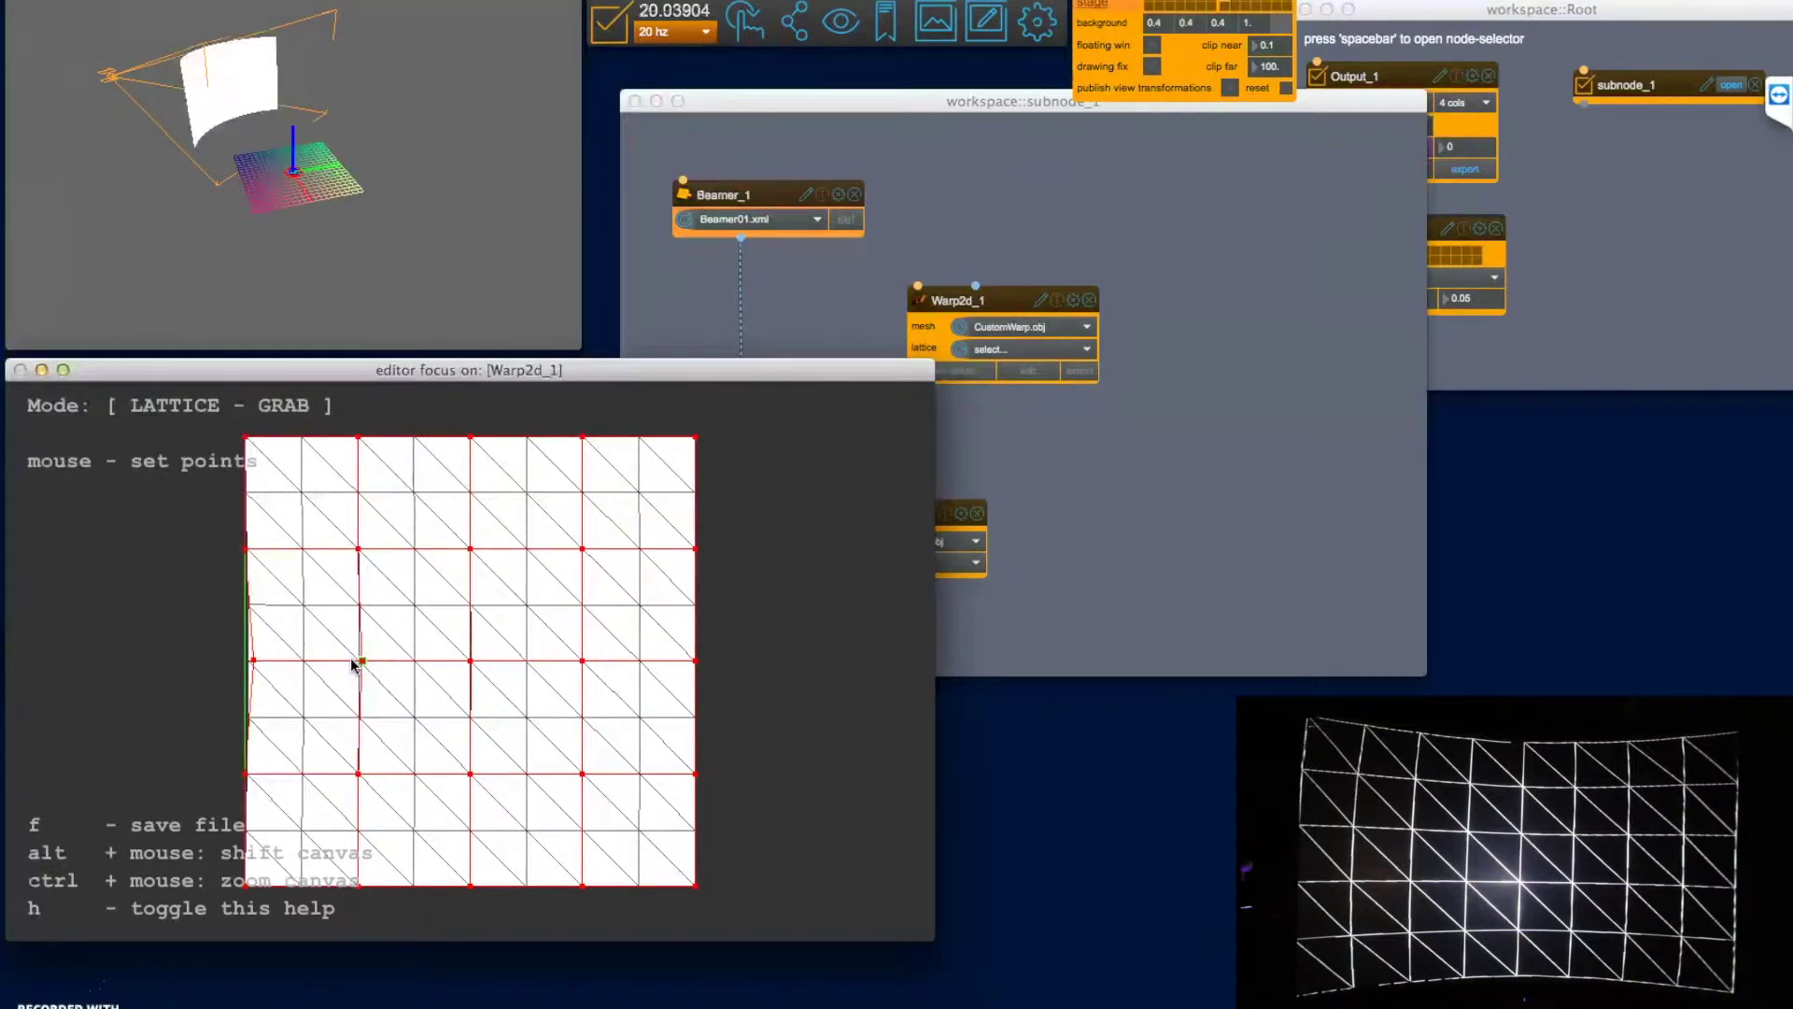
{"action": "left_click", "coordinate": [353, 663]}
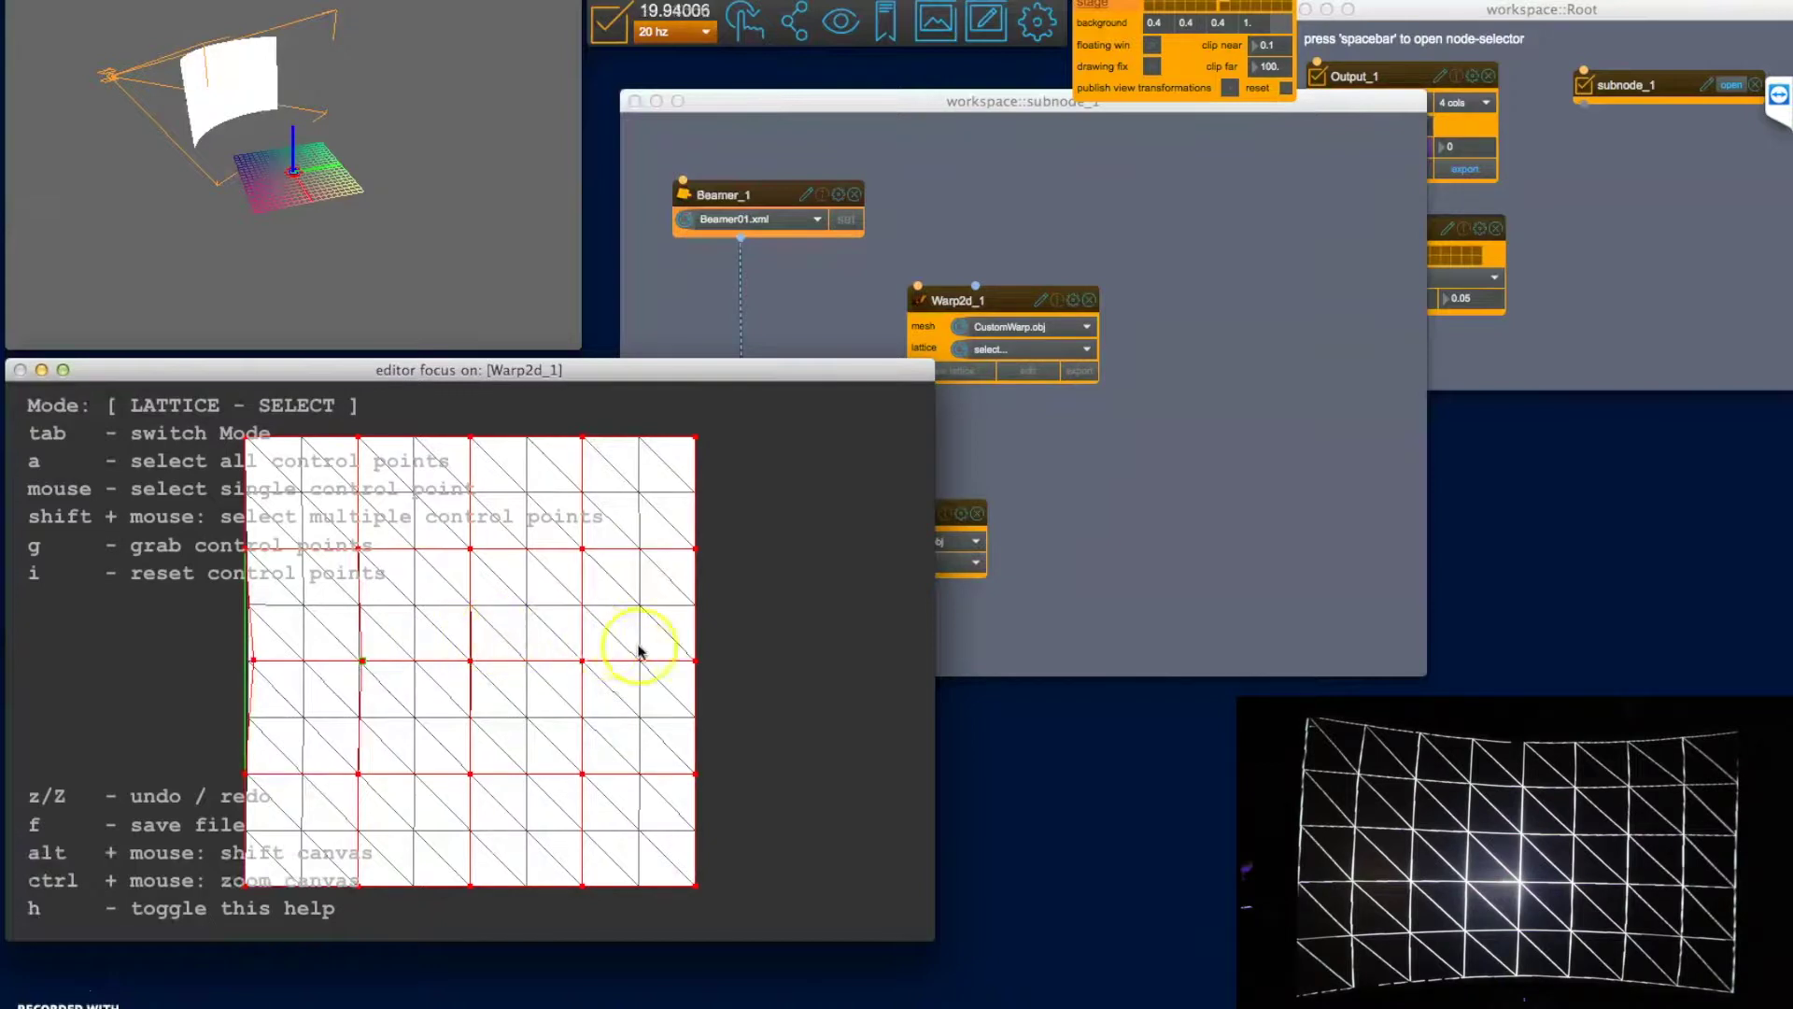
Move the middle control point of the lattice's right edge and its lower-right corner point slightly inward.
{"action": "left_click", "coordinate": [687, 663]}
{"action": "key", "text": "g"}
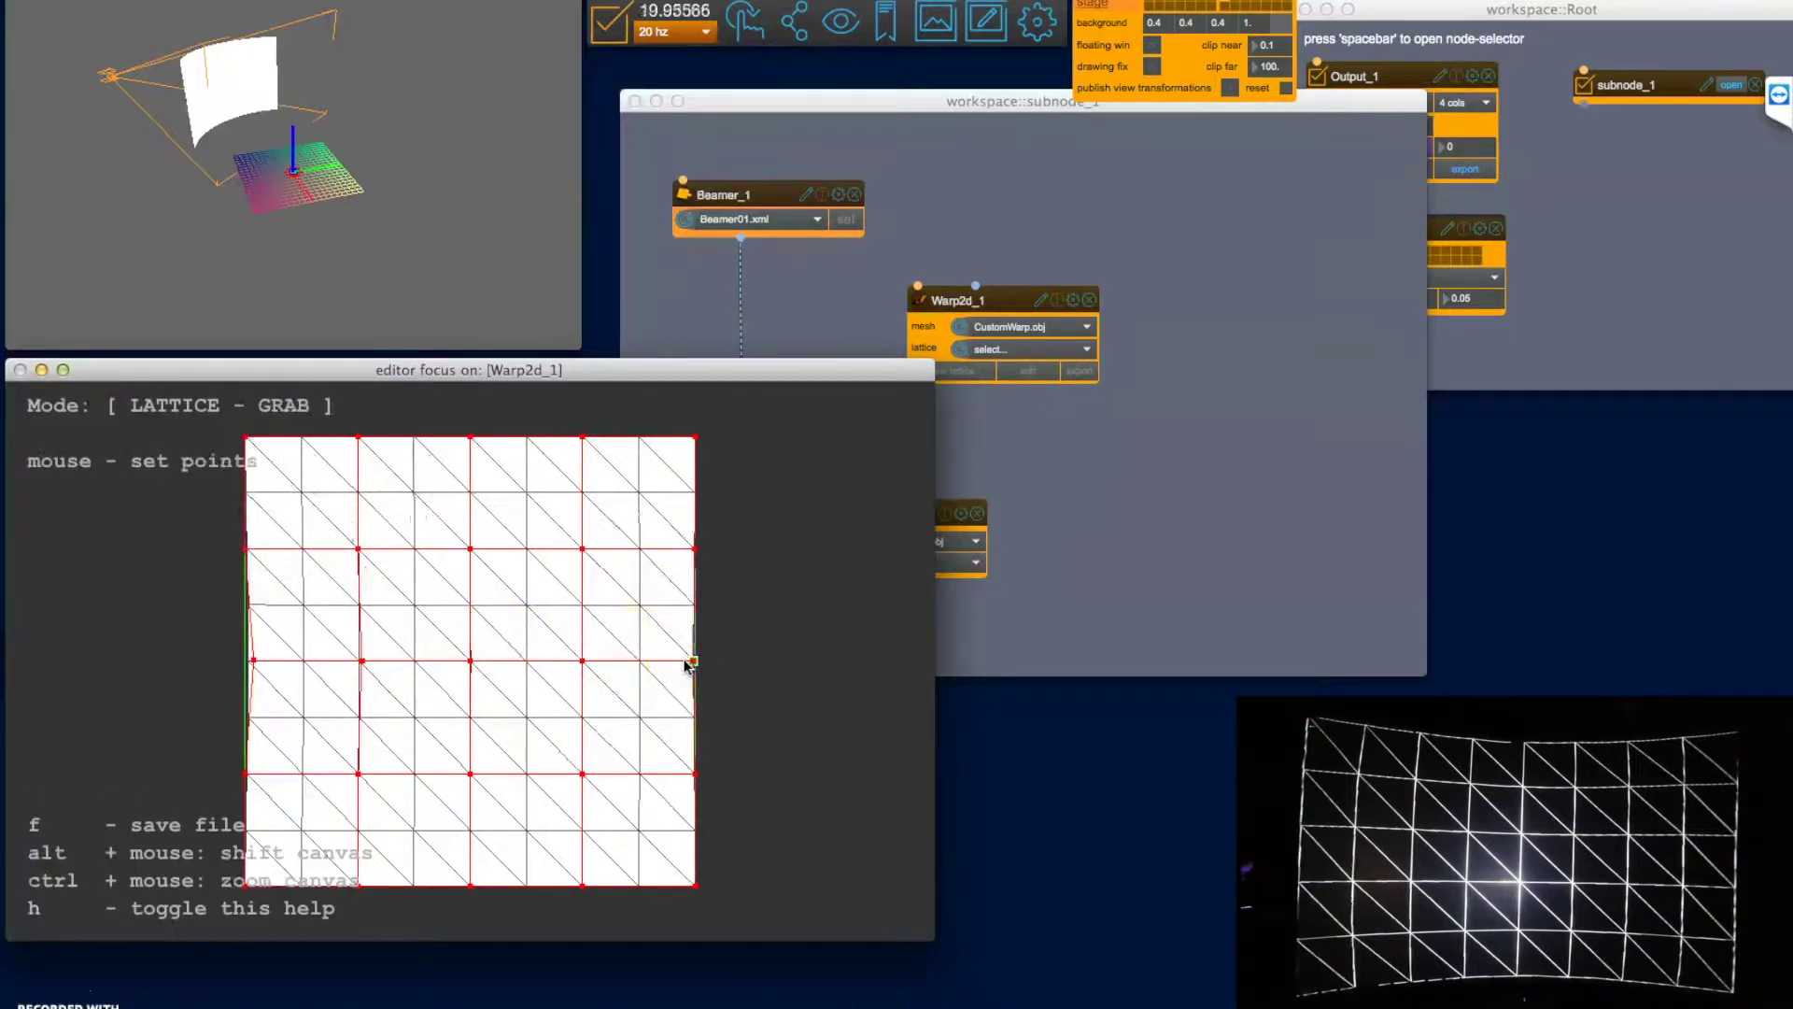
{"action": "left_click", "coordinate": [681, 663]}
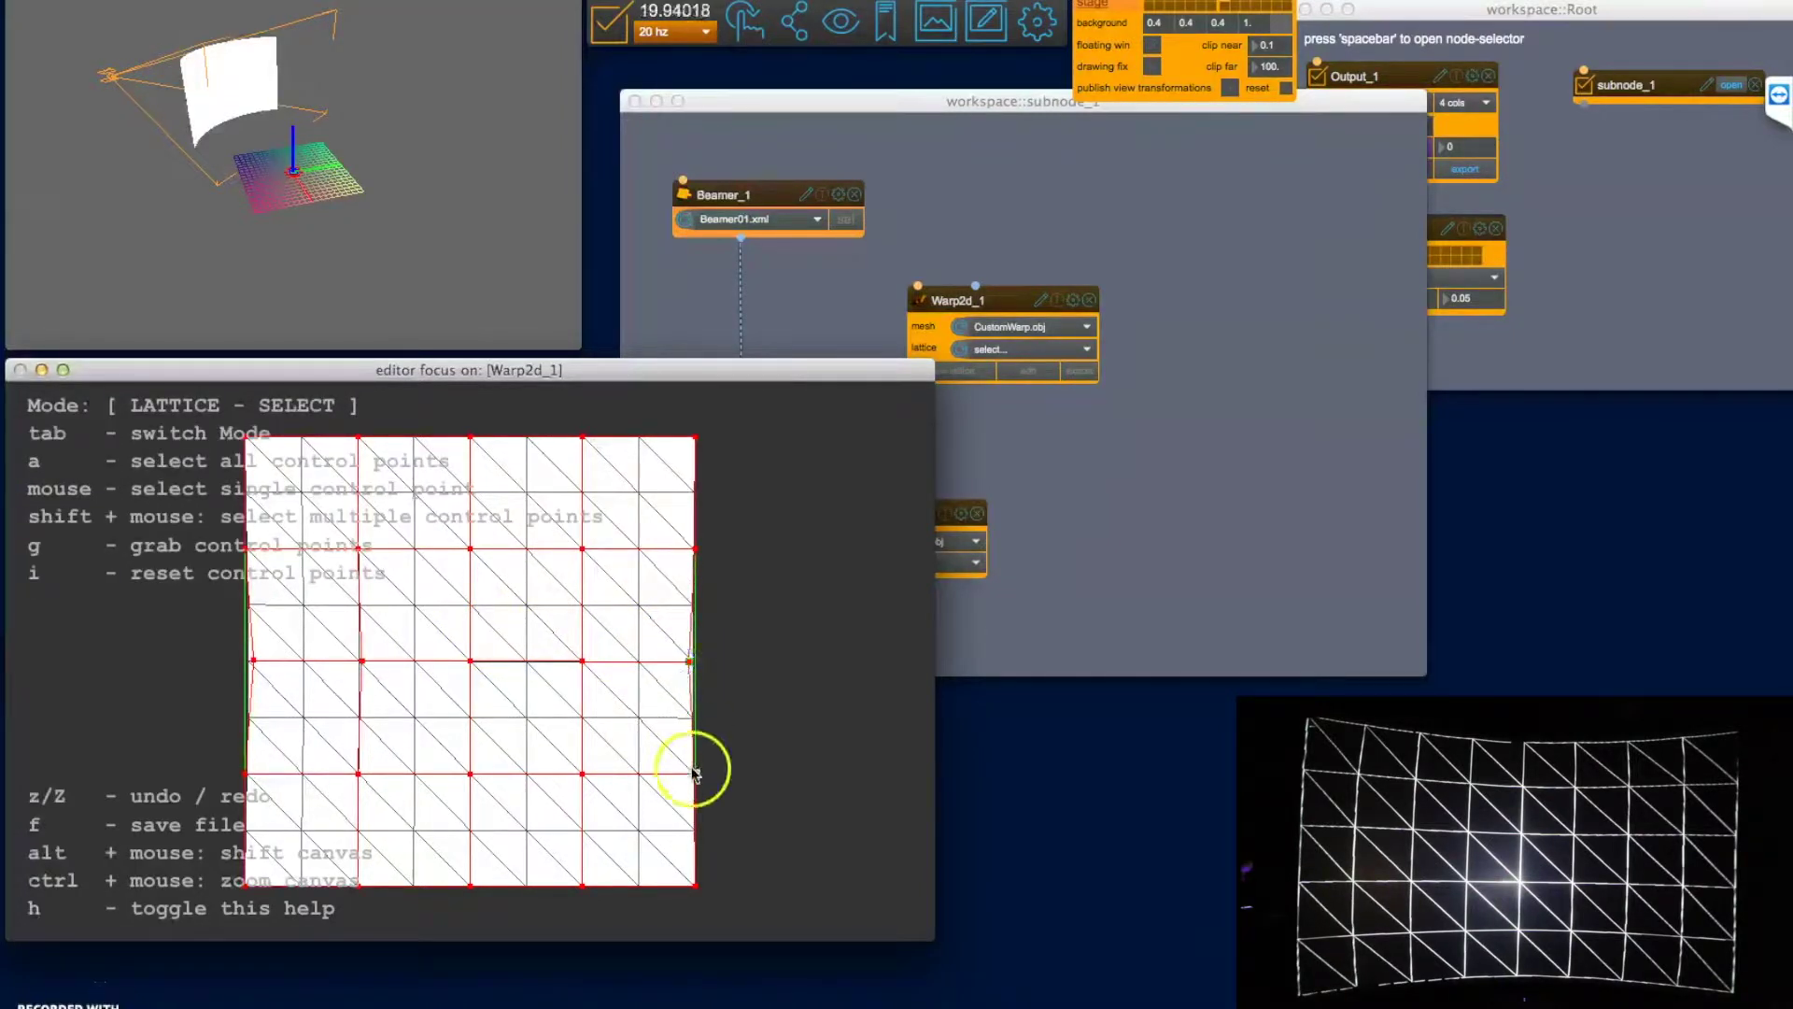
{"action": "key", "text": "g"}
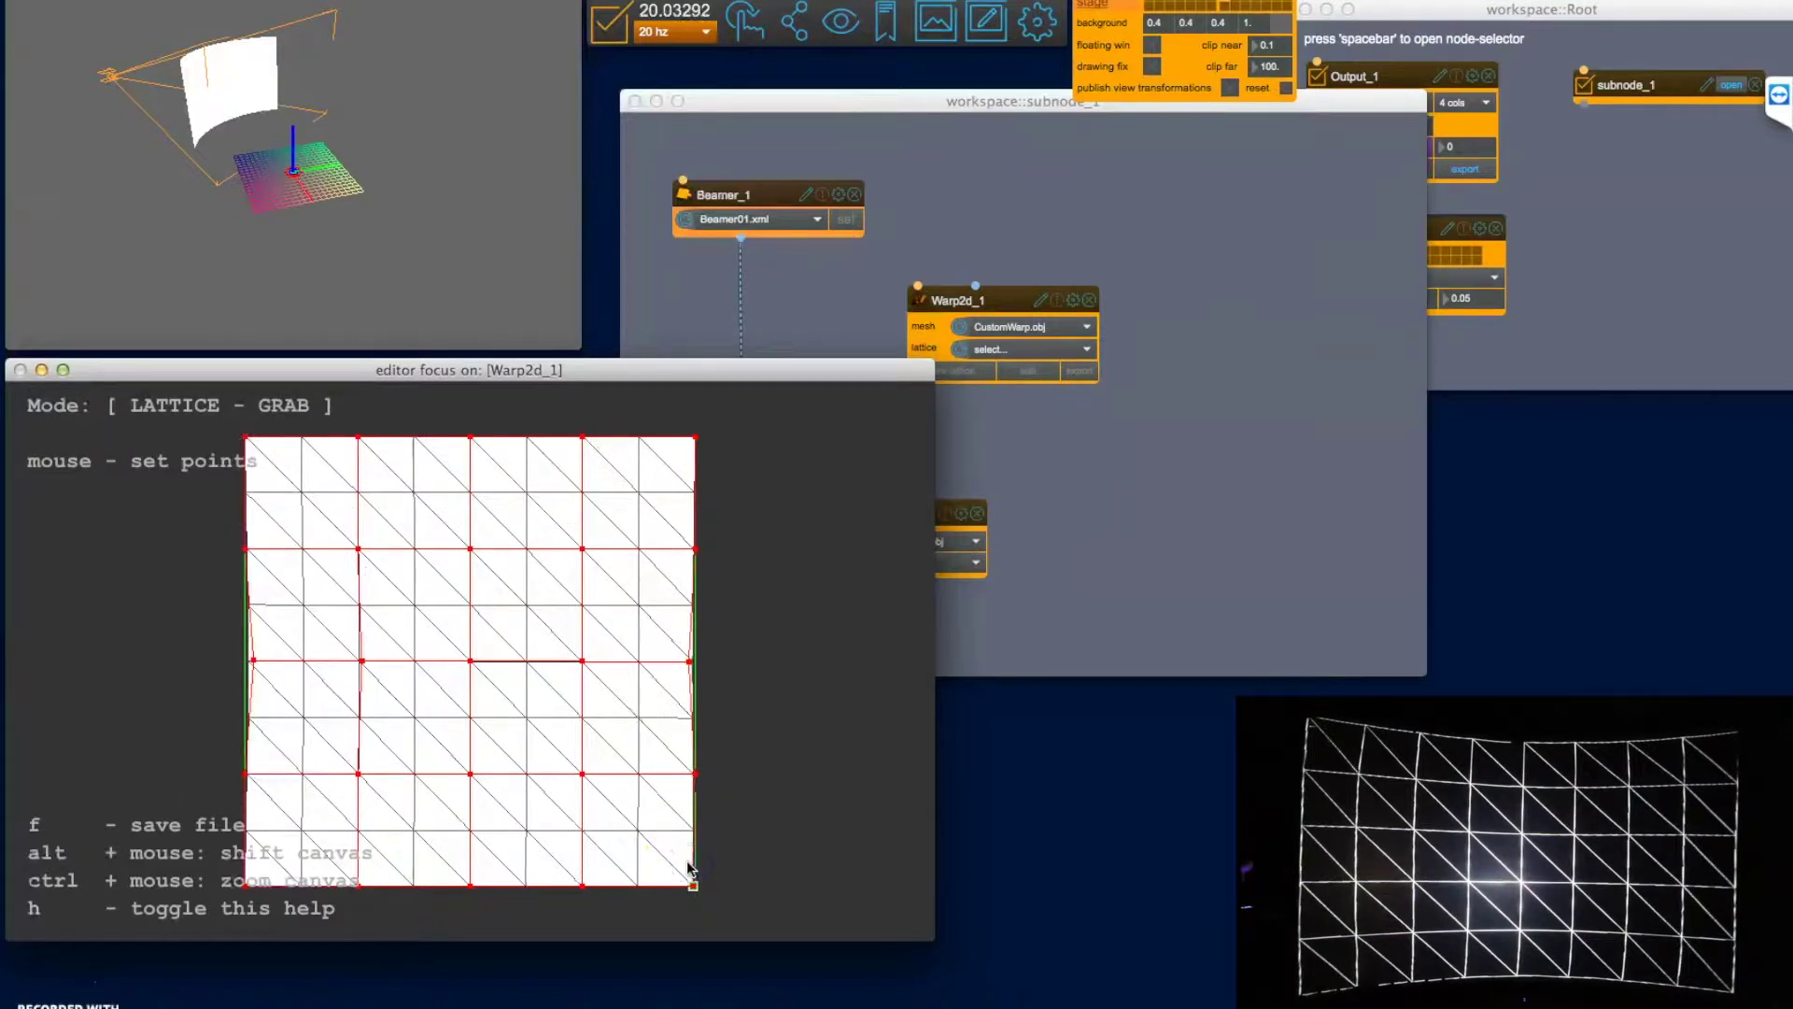
{"action": "left_click", "coordinate": [685, 867]}
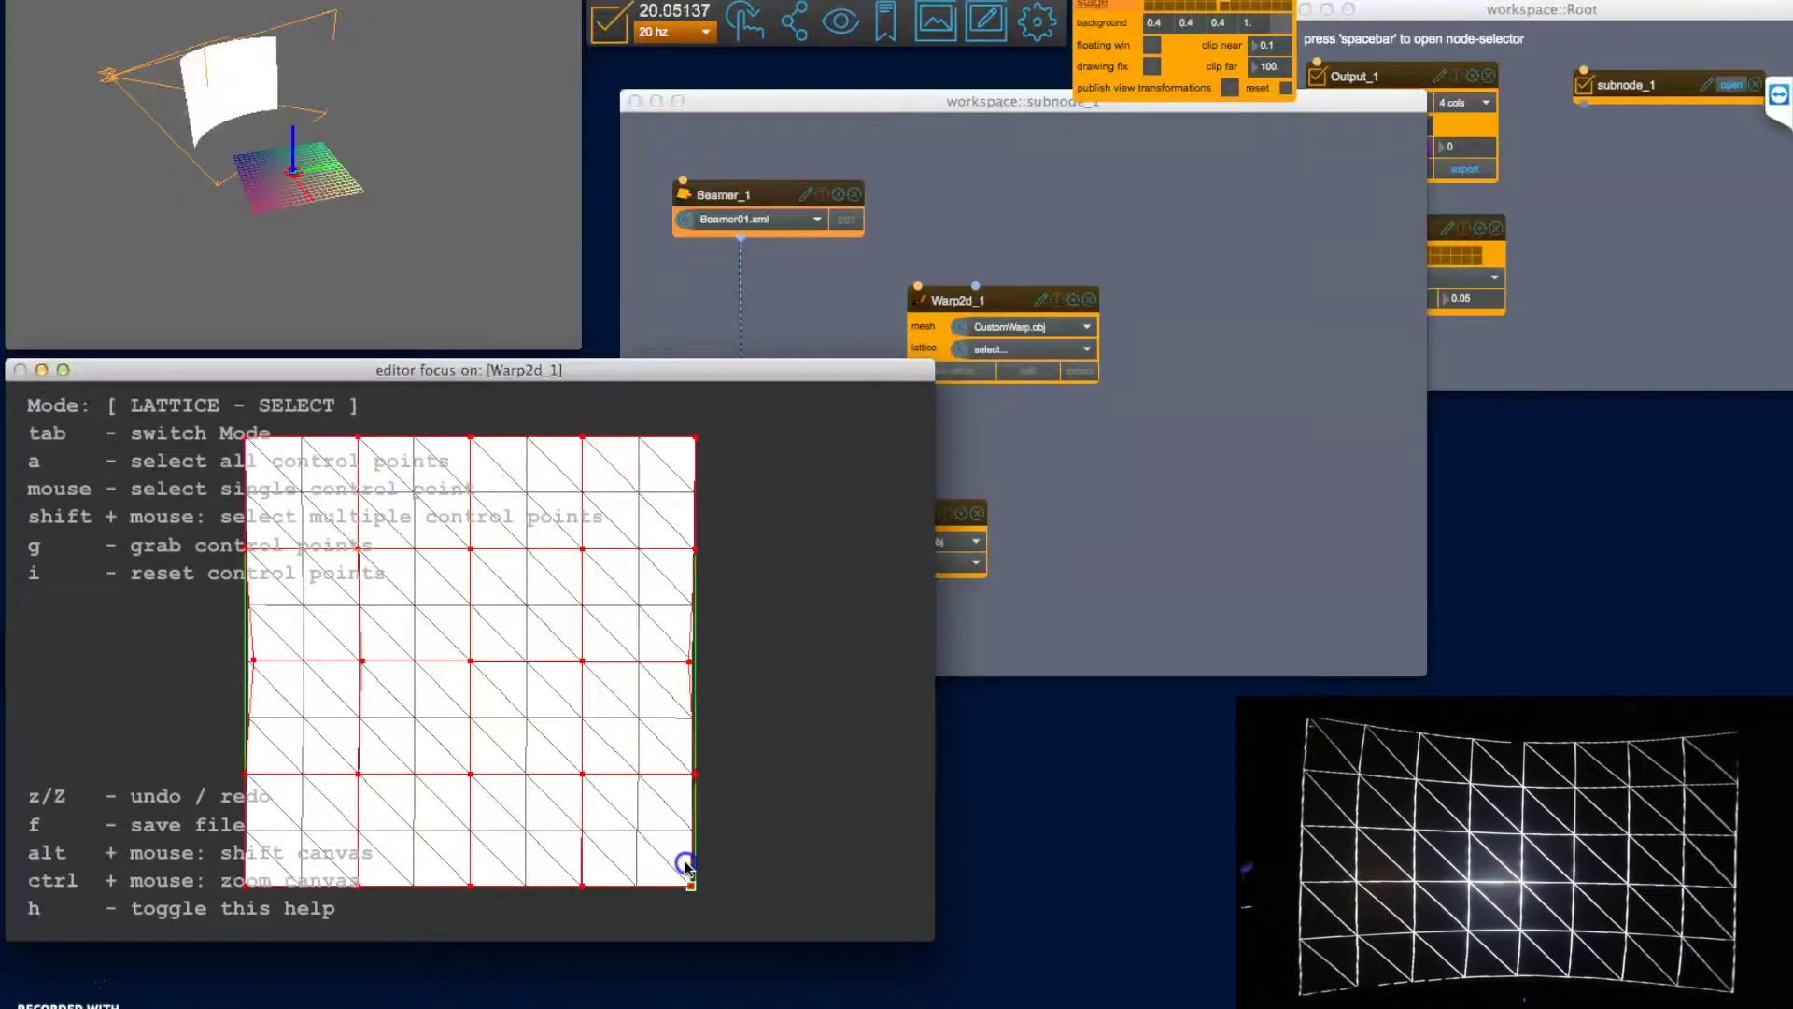
Shift the three inner control points of the lattice's fourth column to the left, moving the middle-row point least.
{"action": "left_click", "coordinate": [584, 772]}
{"action": "key", "text": "g"}
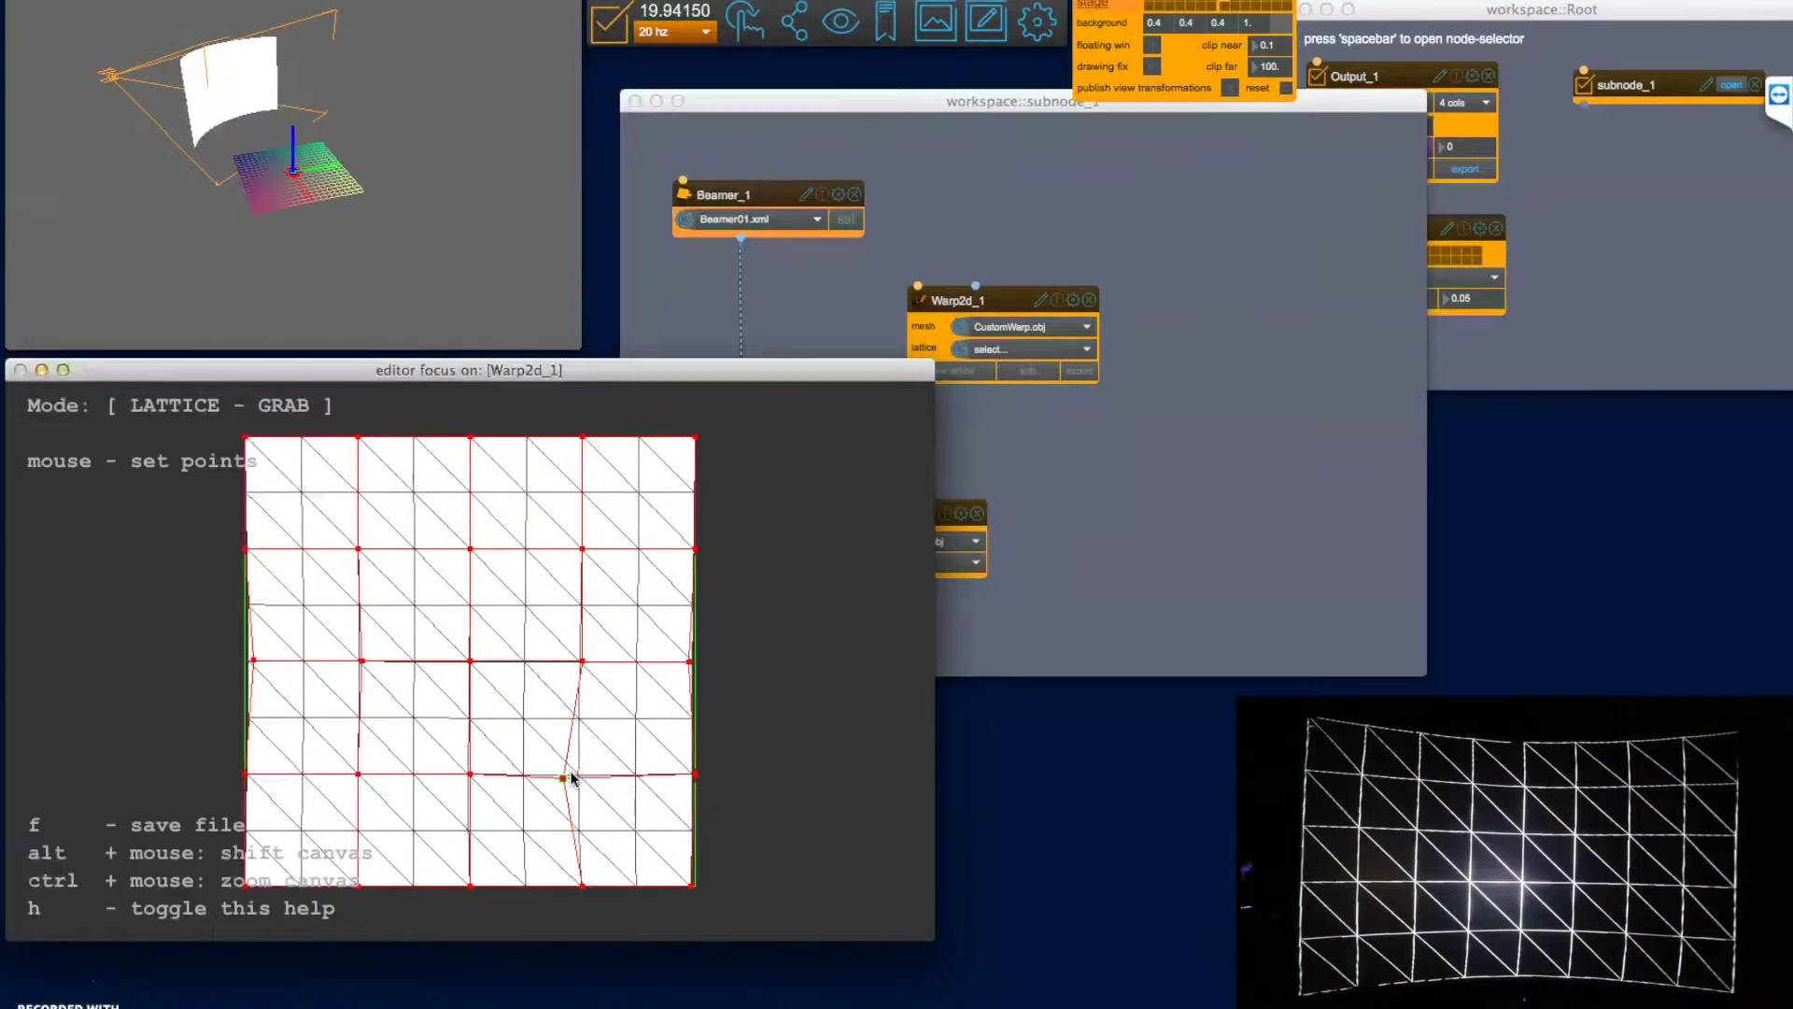
{"action": "left_click", "coordinate": [572, 778]}
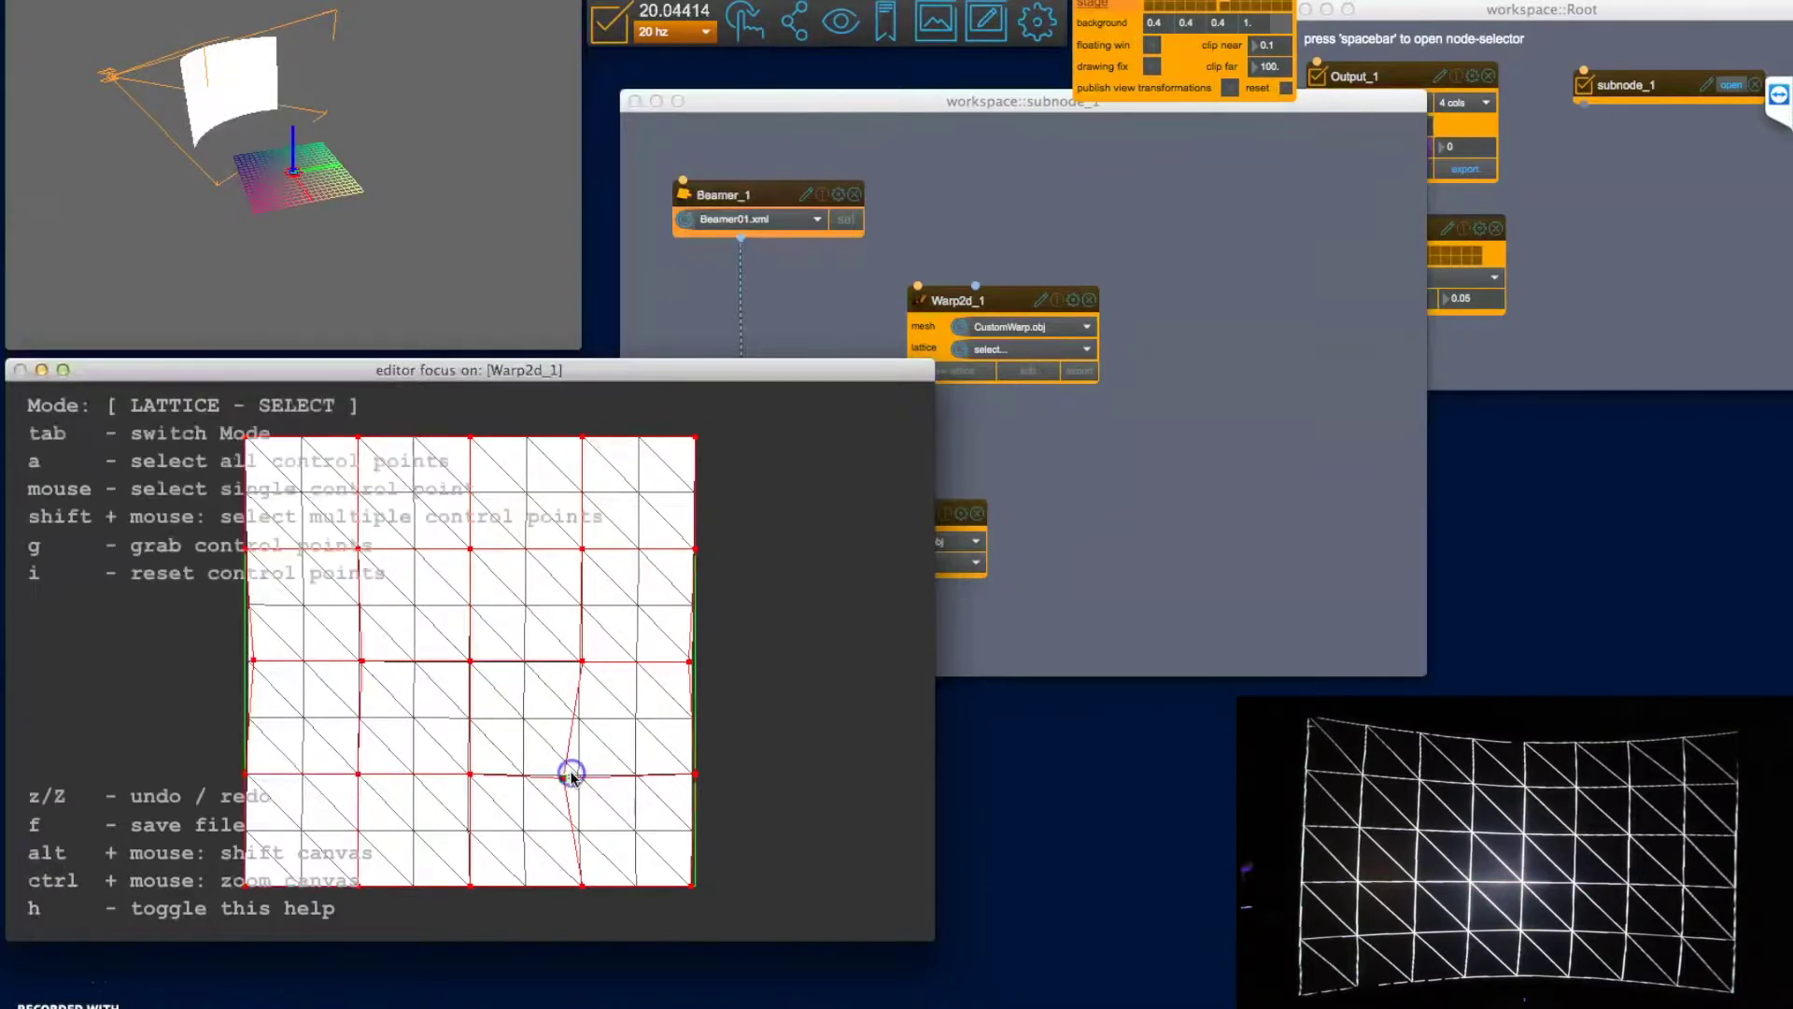
{"action": "left_click", "coordinate": [582, 551]}
{"action": "key", "text": "g"}
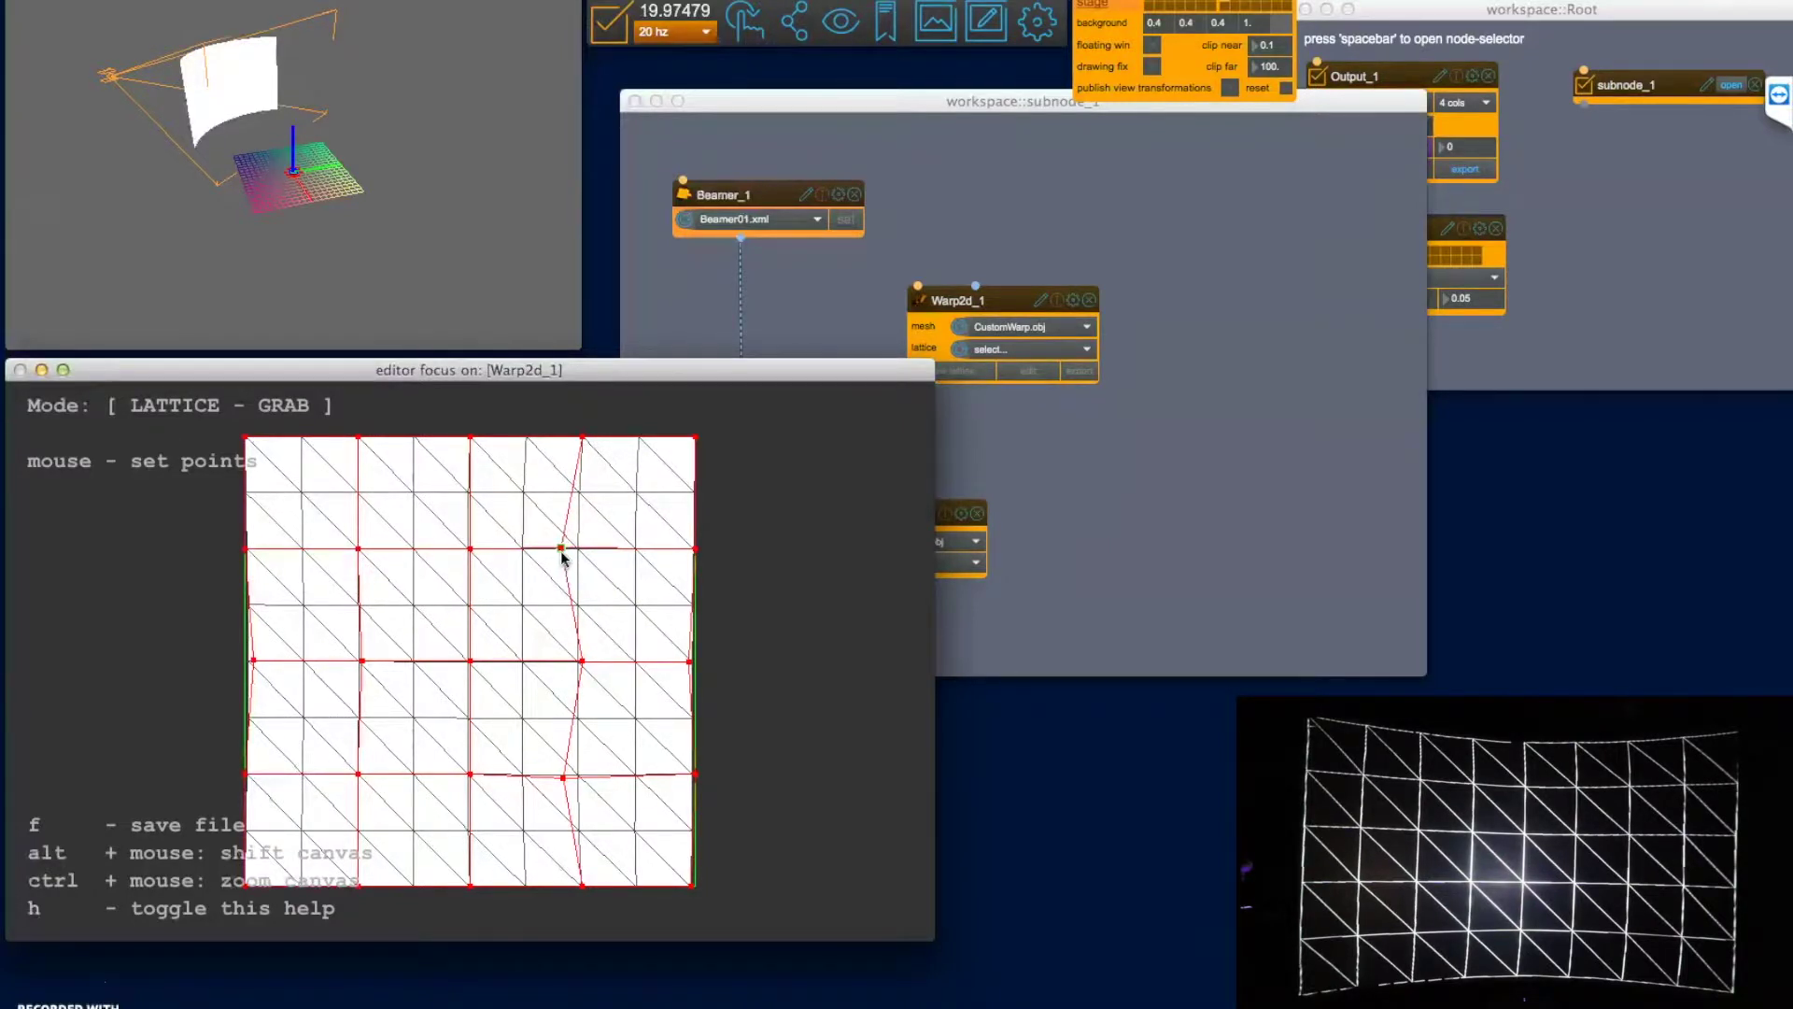
{"action": "left_click", "coordinate": [561, 553]}
{"action": "left_click", "coordinate": [580, 661]}
{"action": "key", "text": "g"}
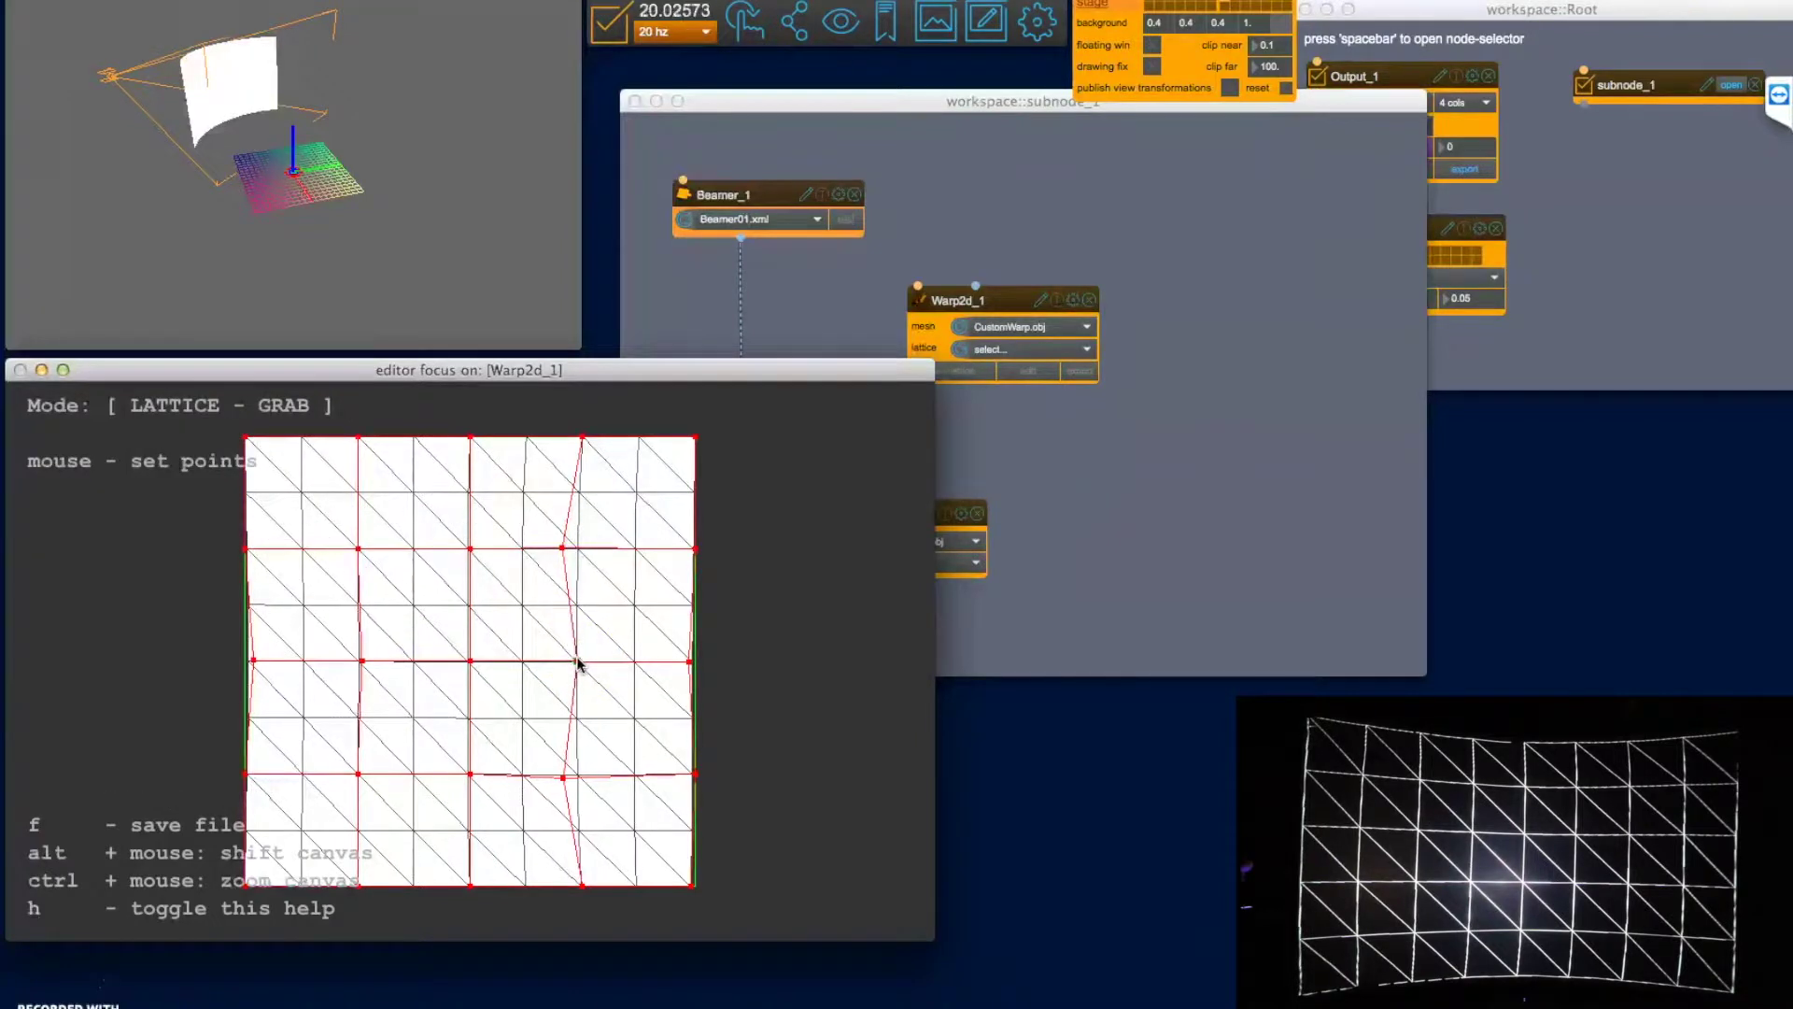
{"action": "left_click", "coordinate": [576, 661]}
Move the lattice's right-edge middle point and its lower-right and upper-right corner points slightly outward to the right.
{"action": "left_click", "coordinate": [690, 661]}
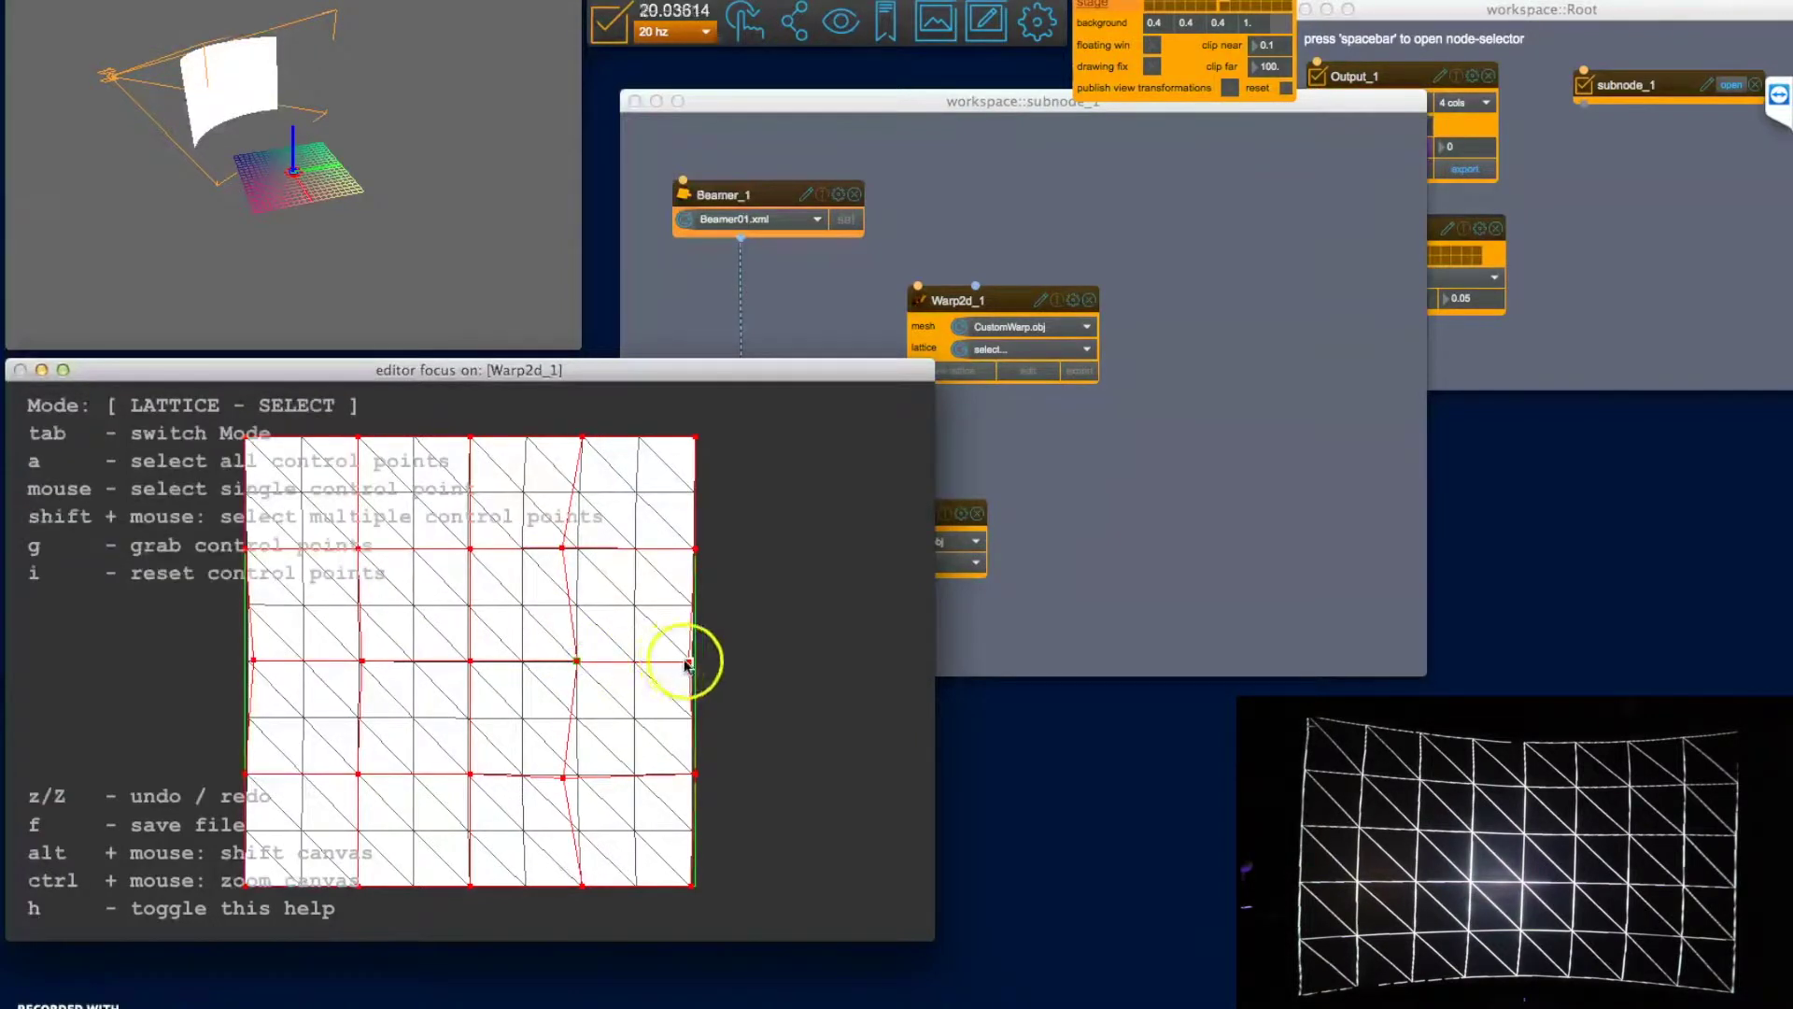
{"action": "key", "text": "g"}
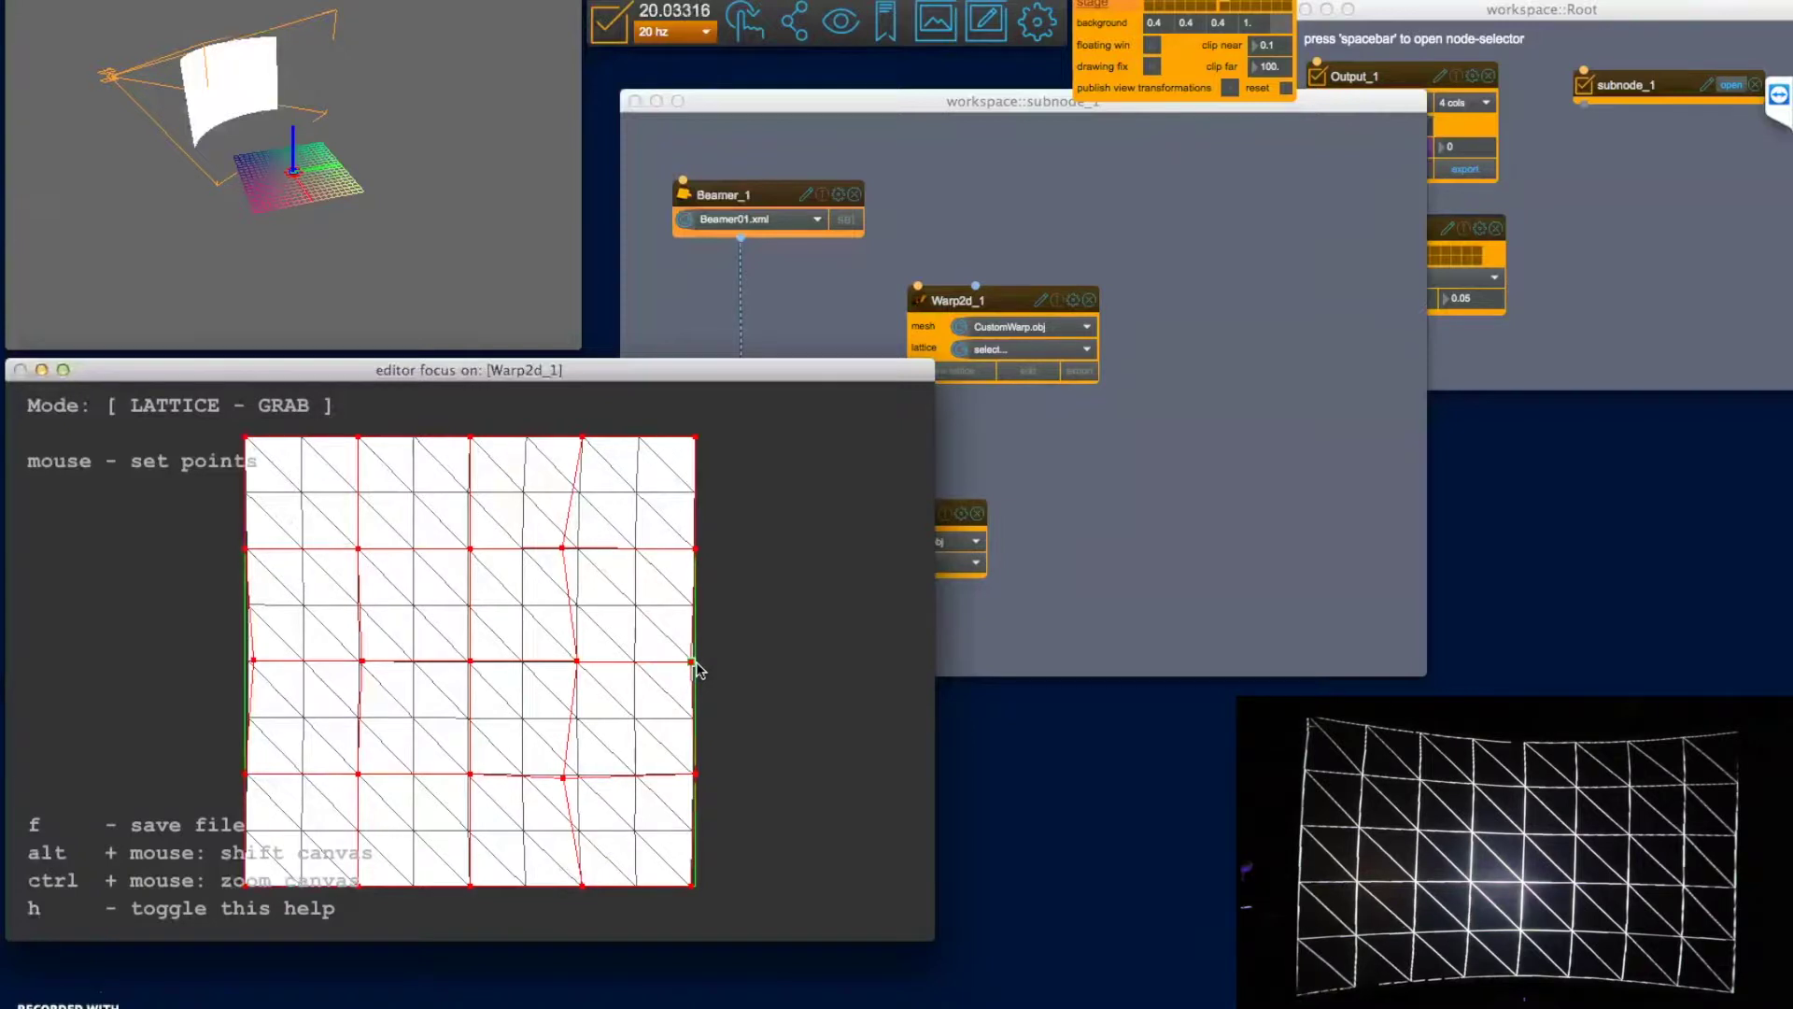
{"action": "left_click", "coordinate": [697, 666]}
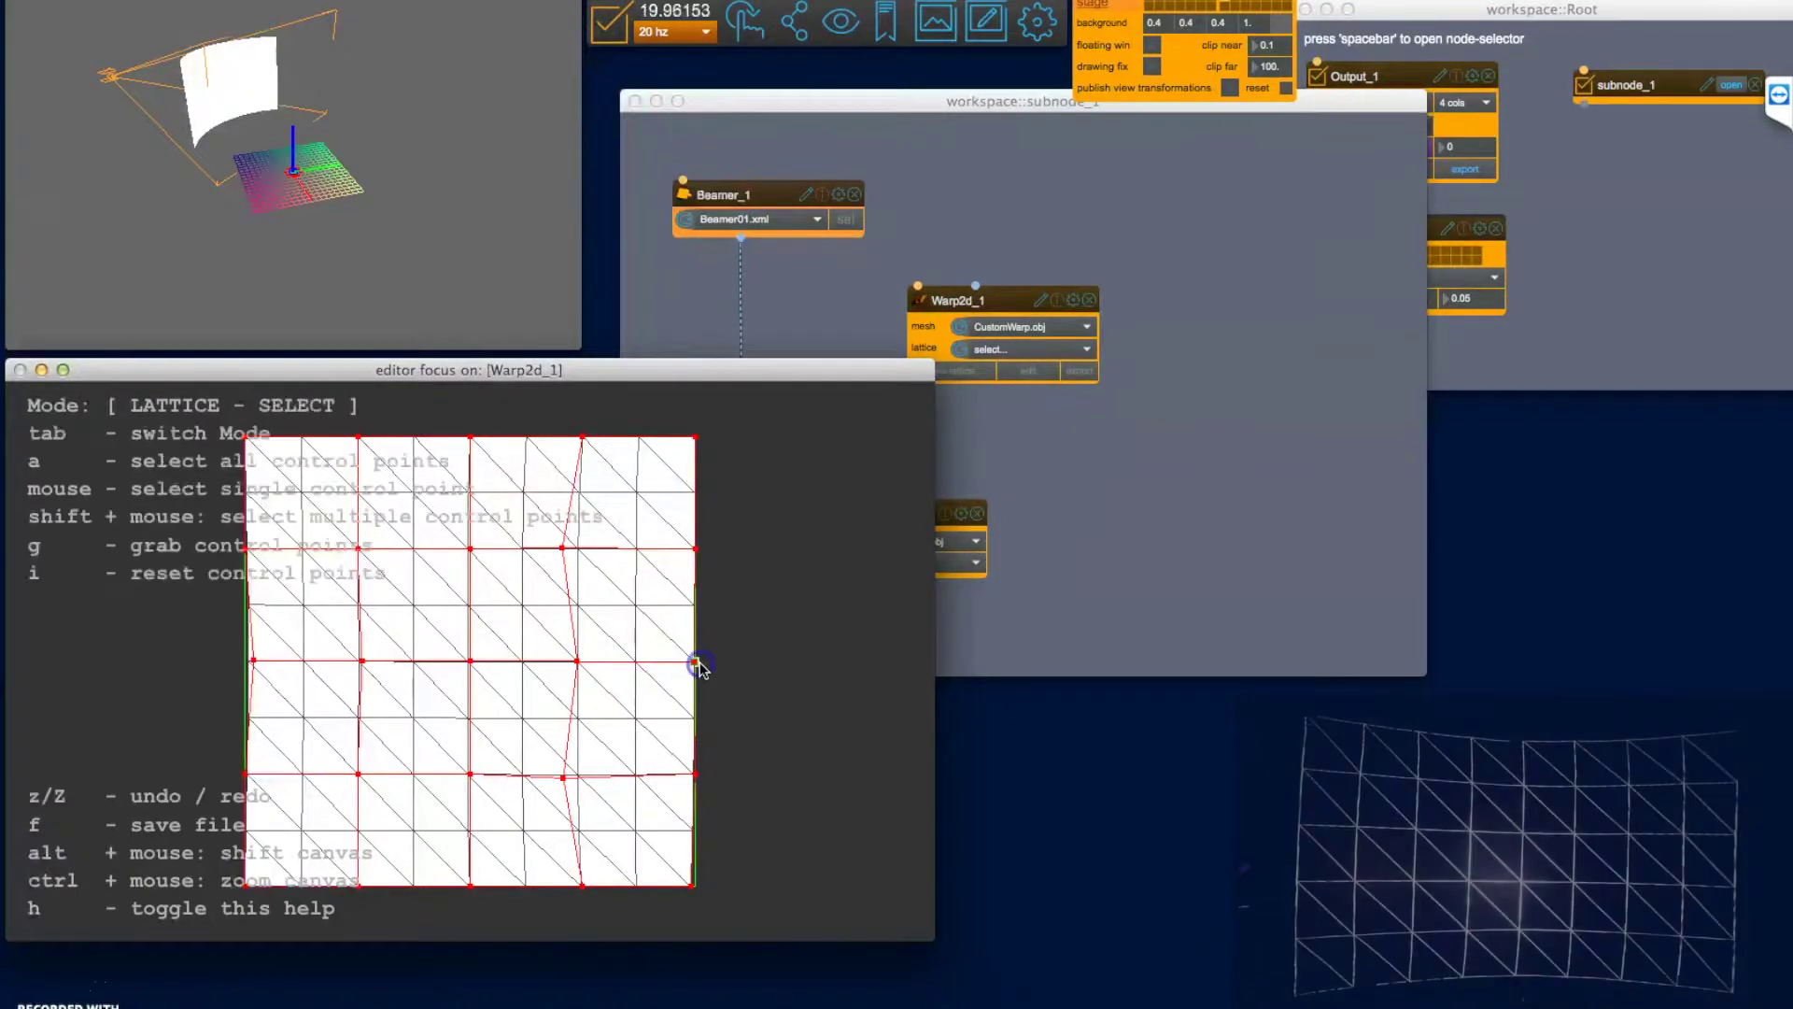
{"action": "left_click", "coordinate": [691, 834]}
{"action": "key", "text": "g"}
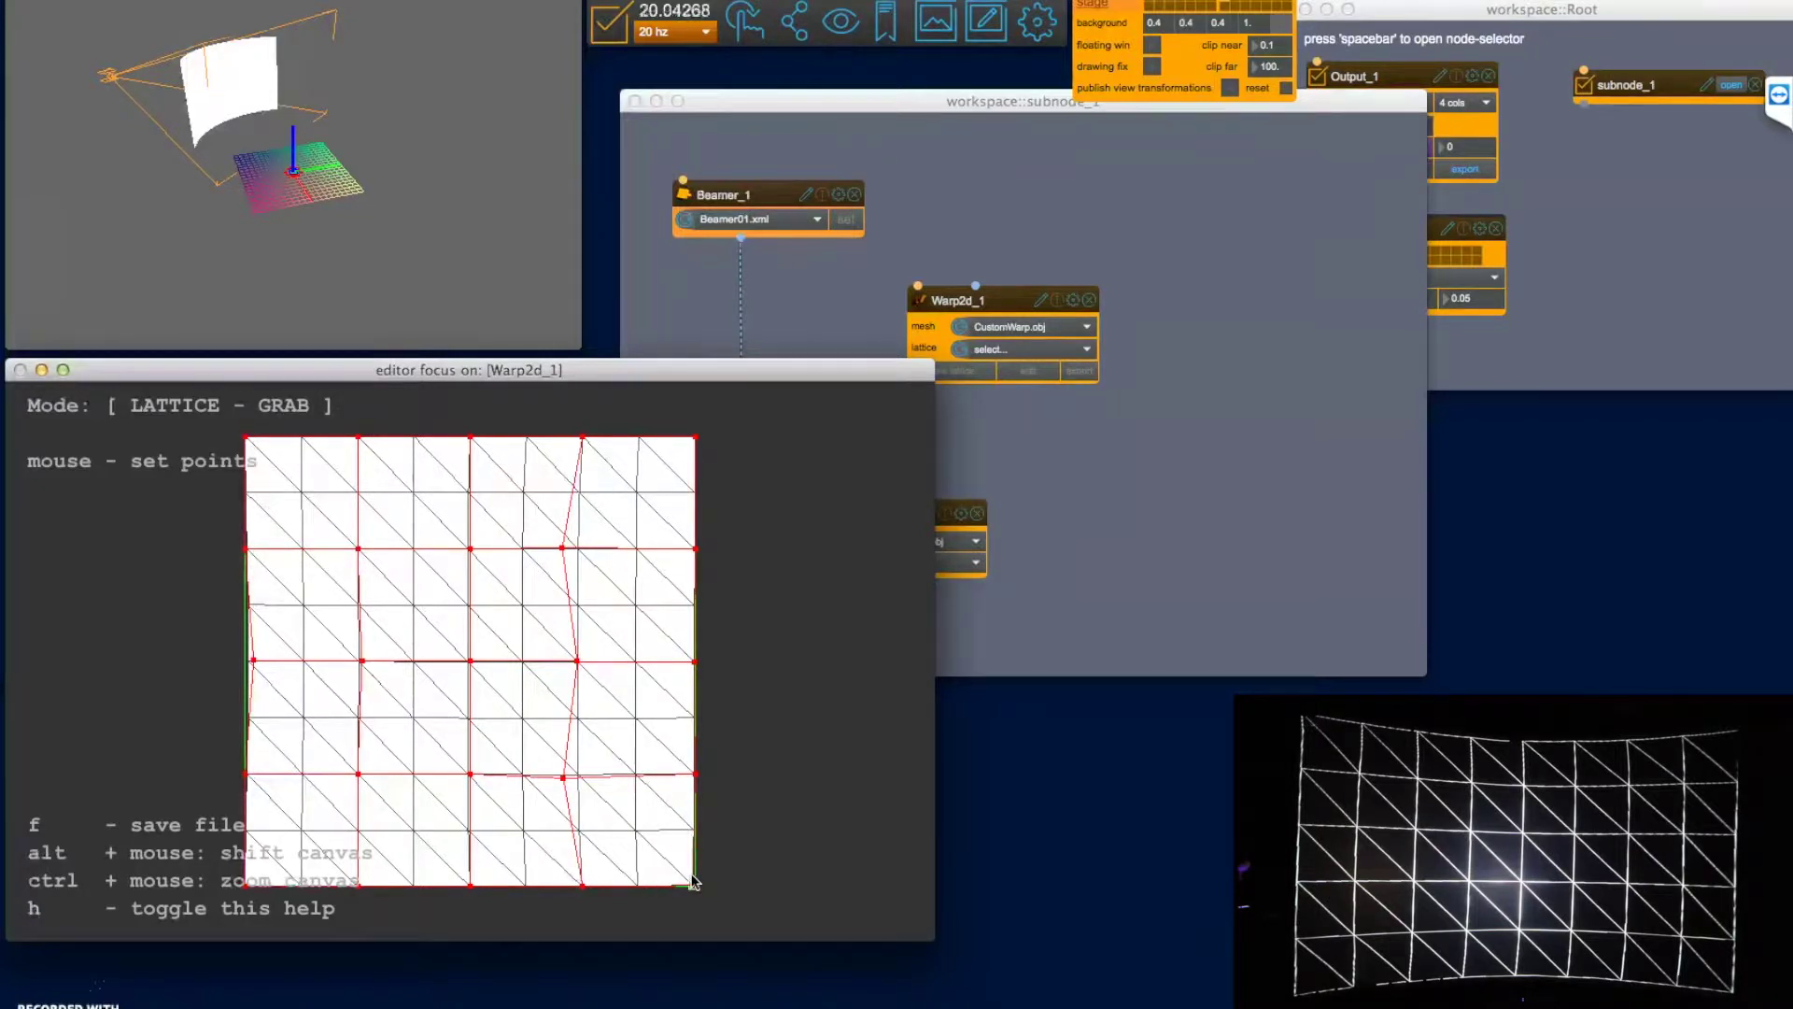
{"action": "left_click", "coordinate": [694, 883]}
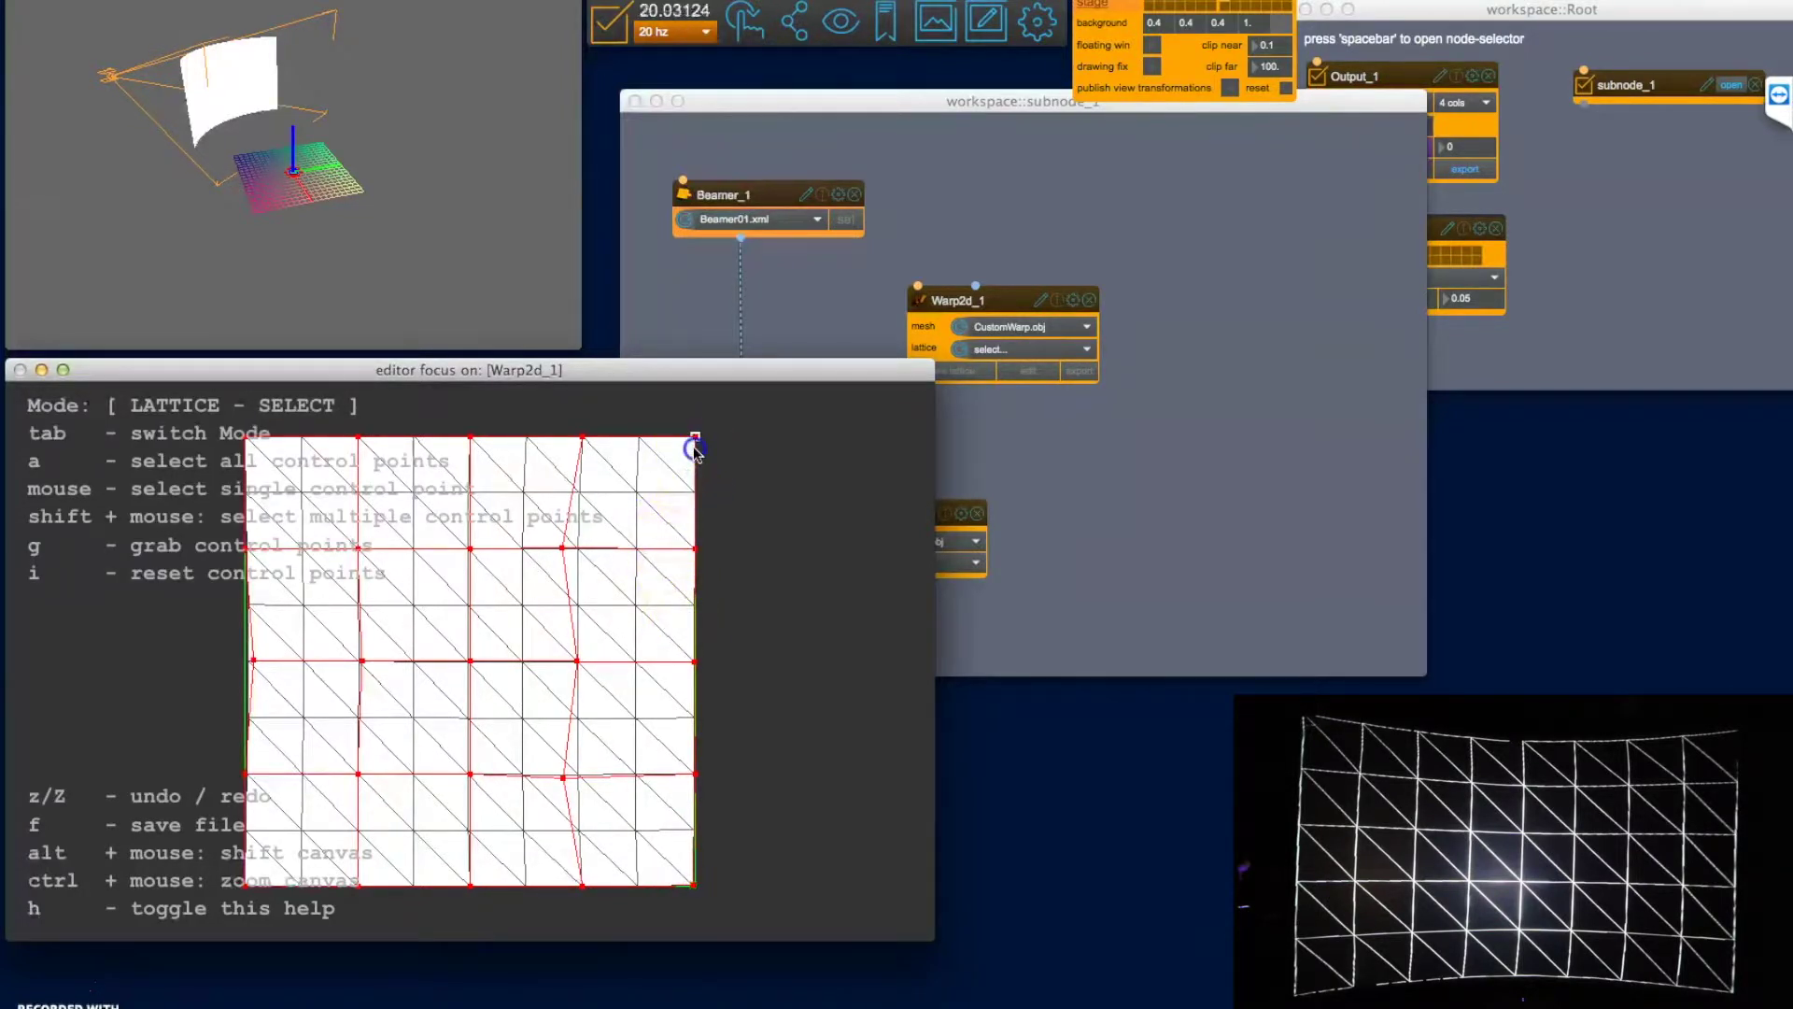
{"action": "key", "text": "g"}
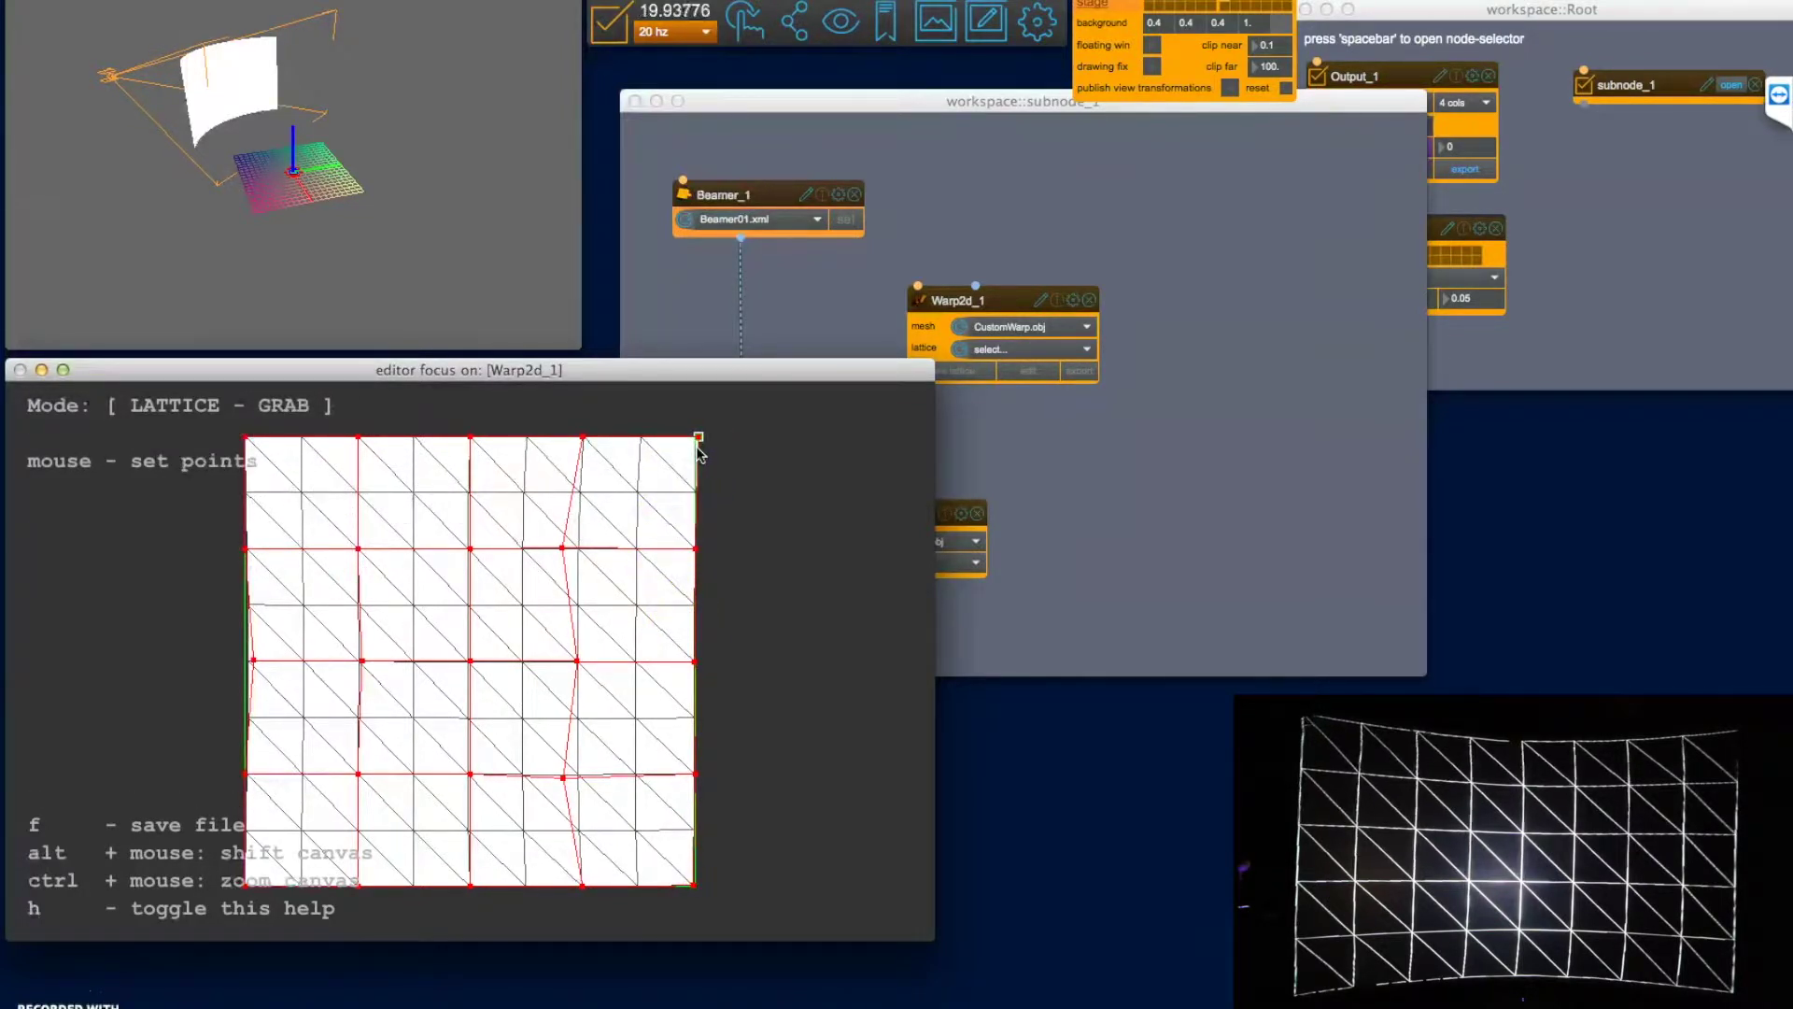
{"action": "left_click", "coordinate": [696, 454]}
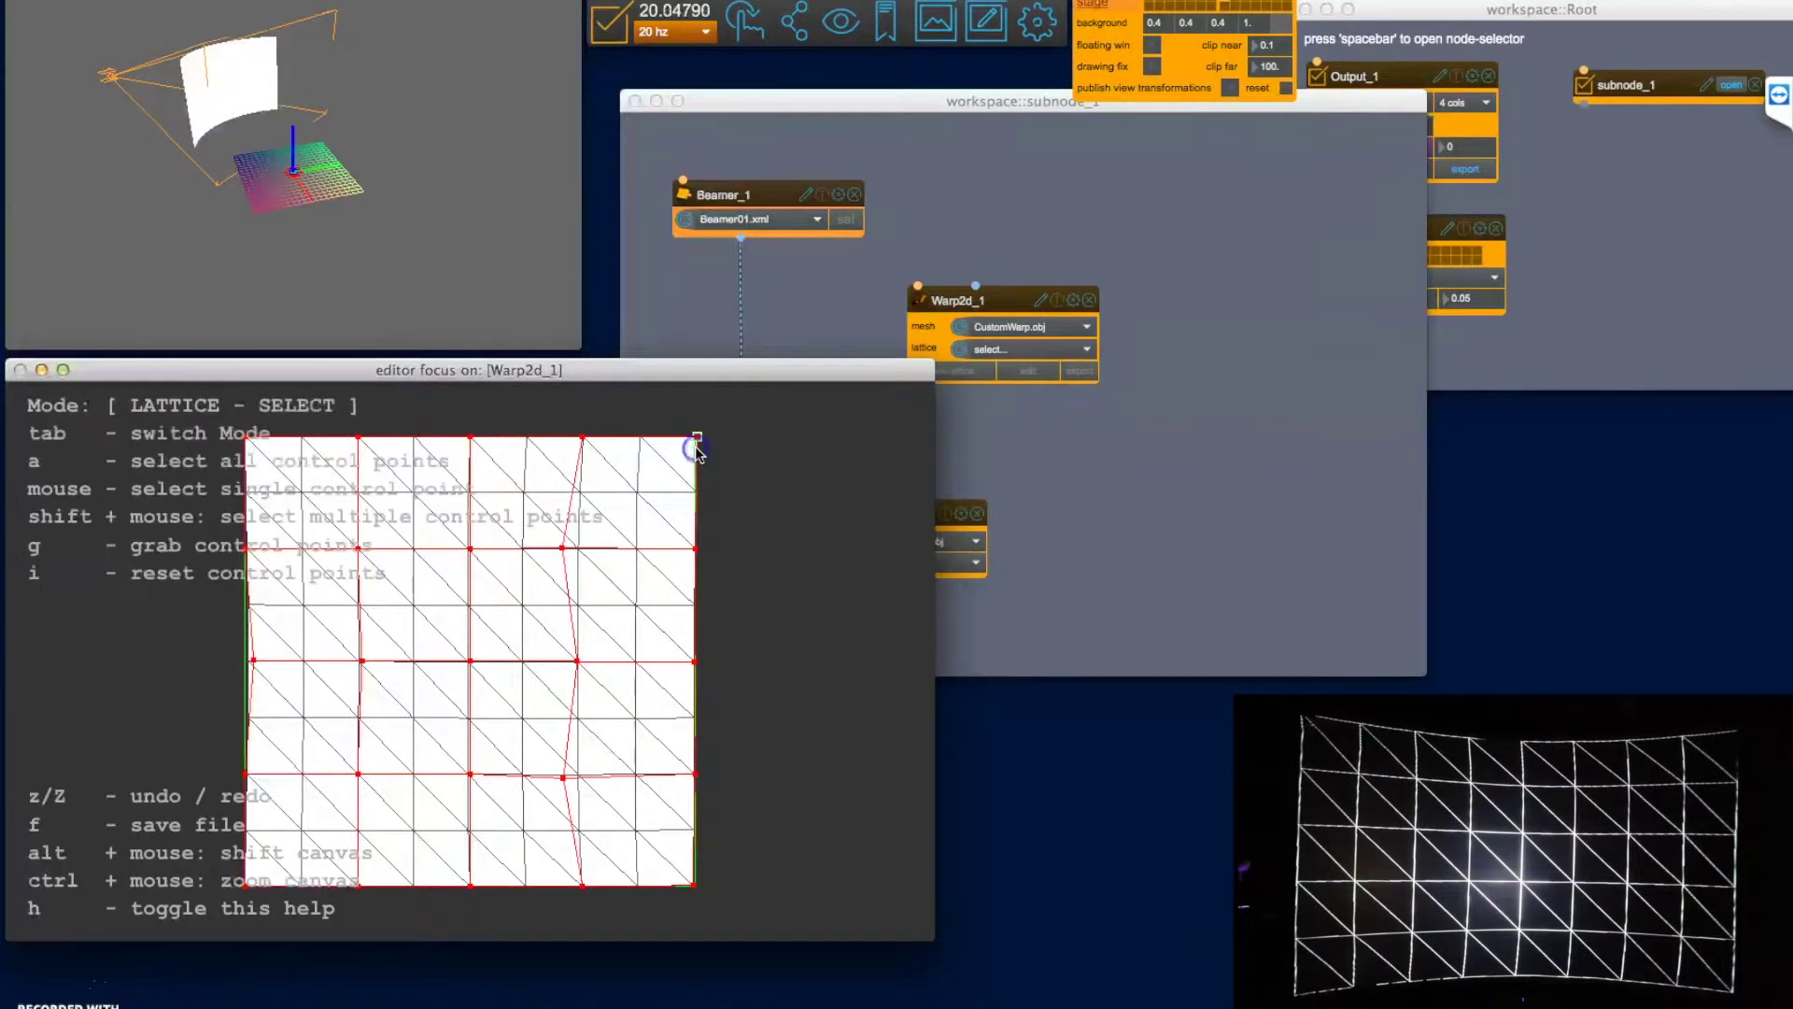
Nudge the fourth control point on the lattice's top edge right and down, and the upper-left corner point slightly right.
{"action": "left_click", "coordinate": [584, 452]}
{"action": "key", "text": "g"}
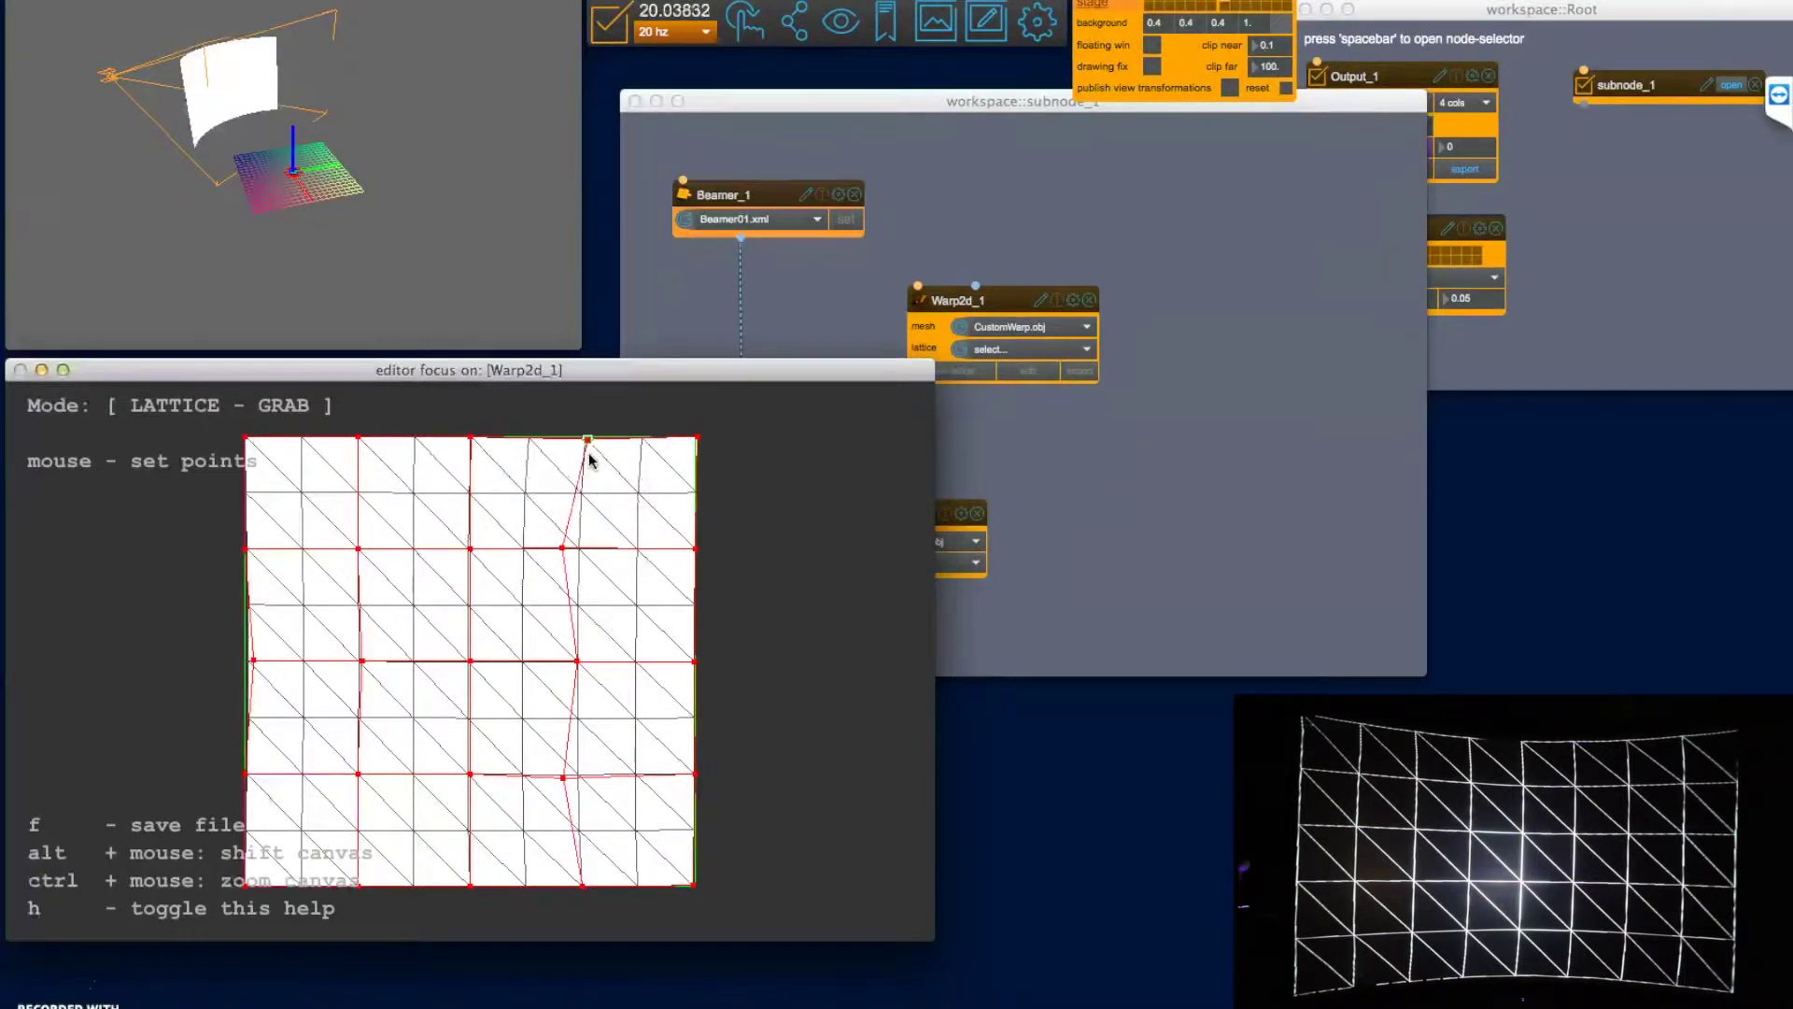
{"action": "left_click", "coordinate": [590, 458]}
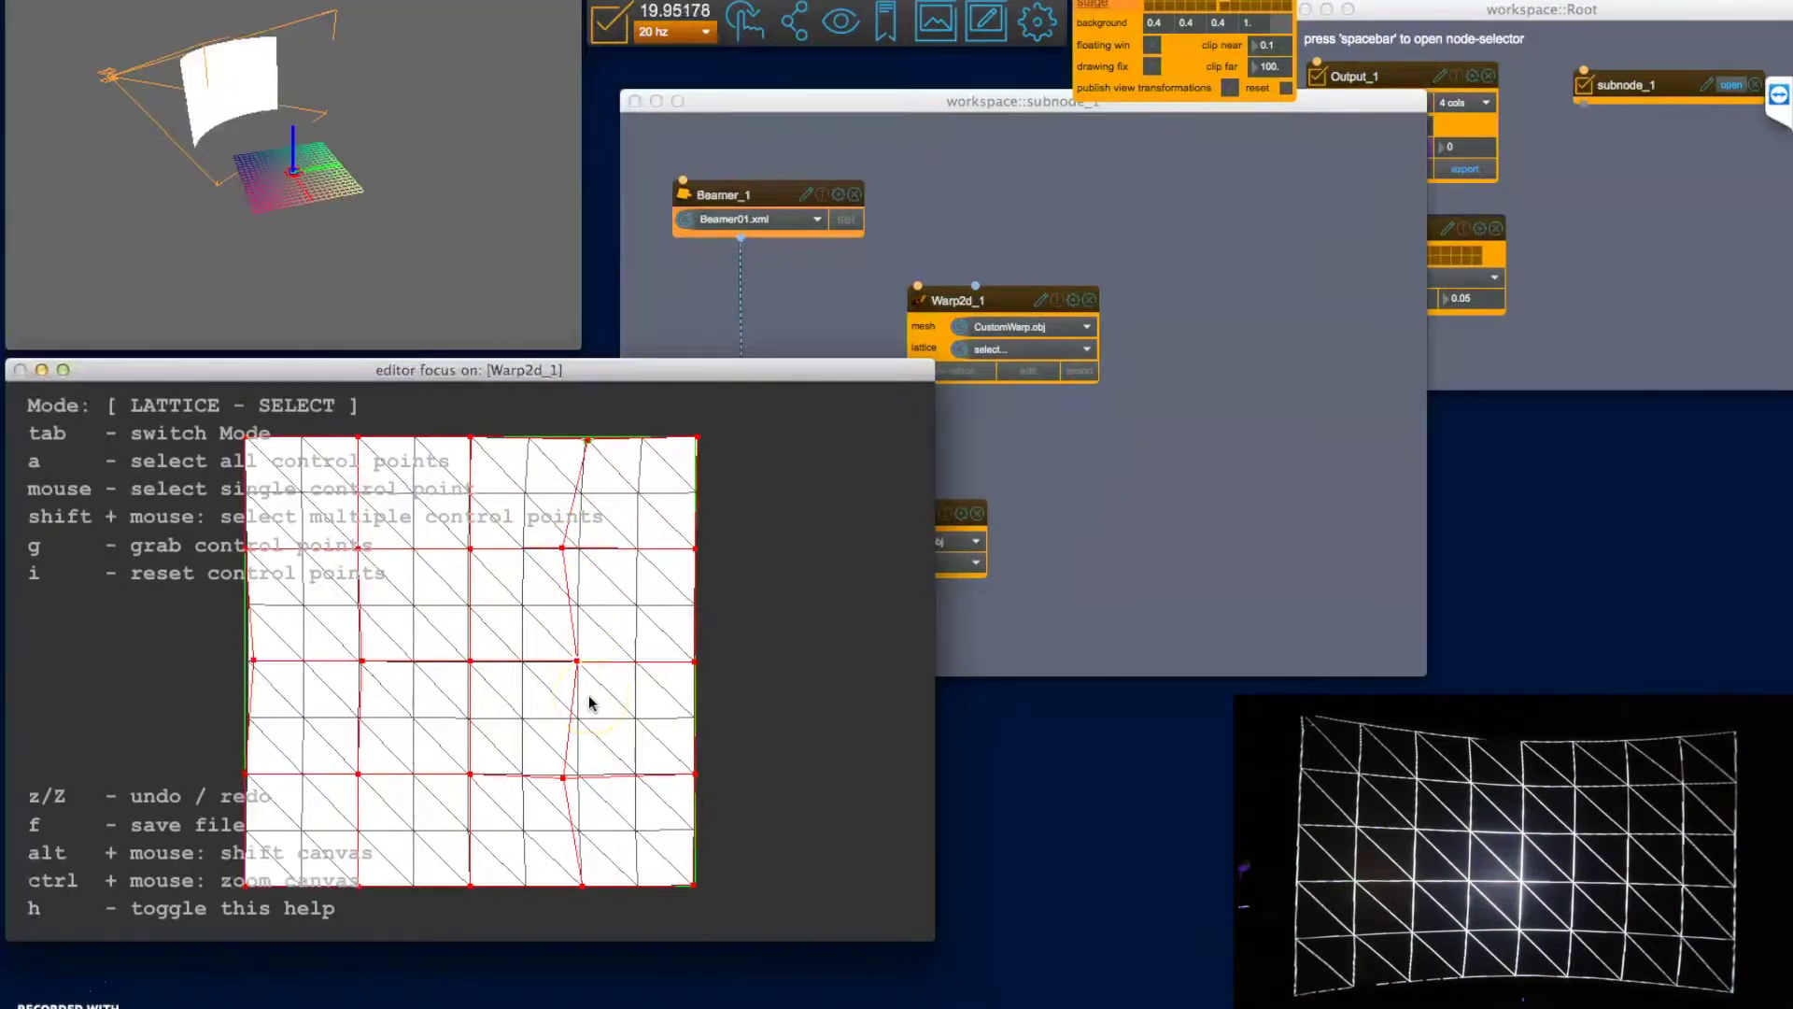
{"action": "left_click", "coordinate": [241, 453]}
{"action": "key", "text": "g"}
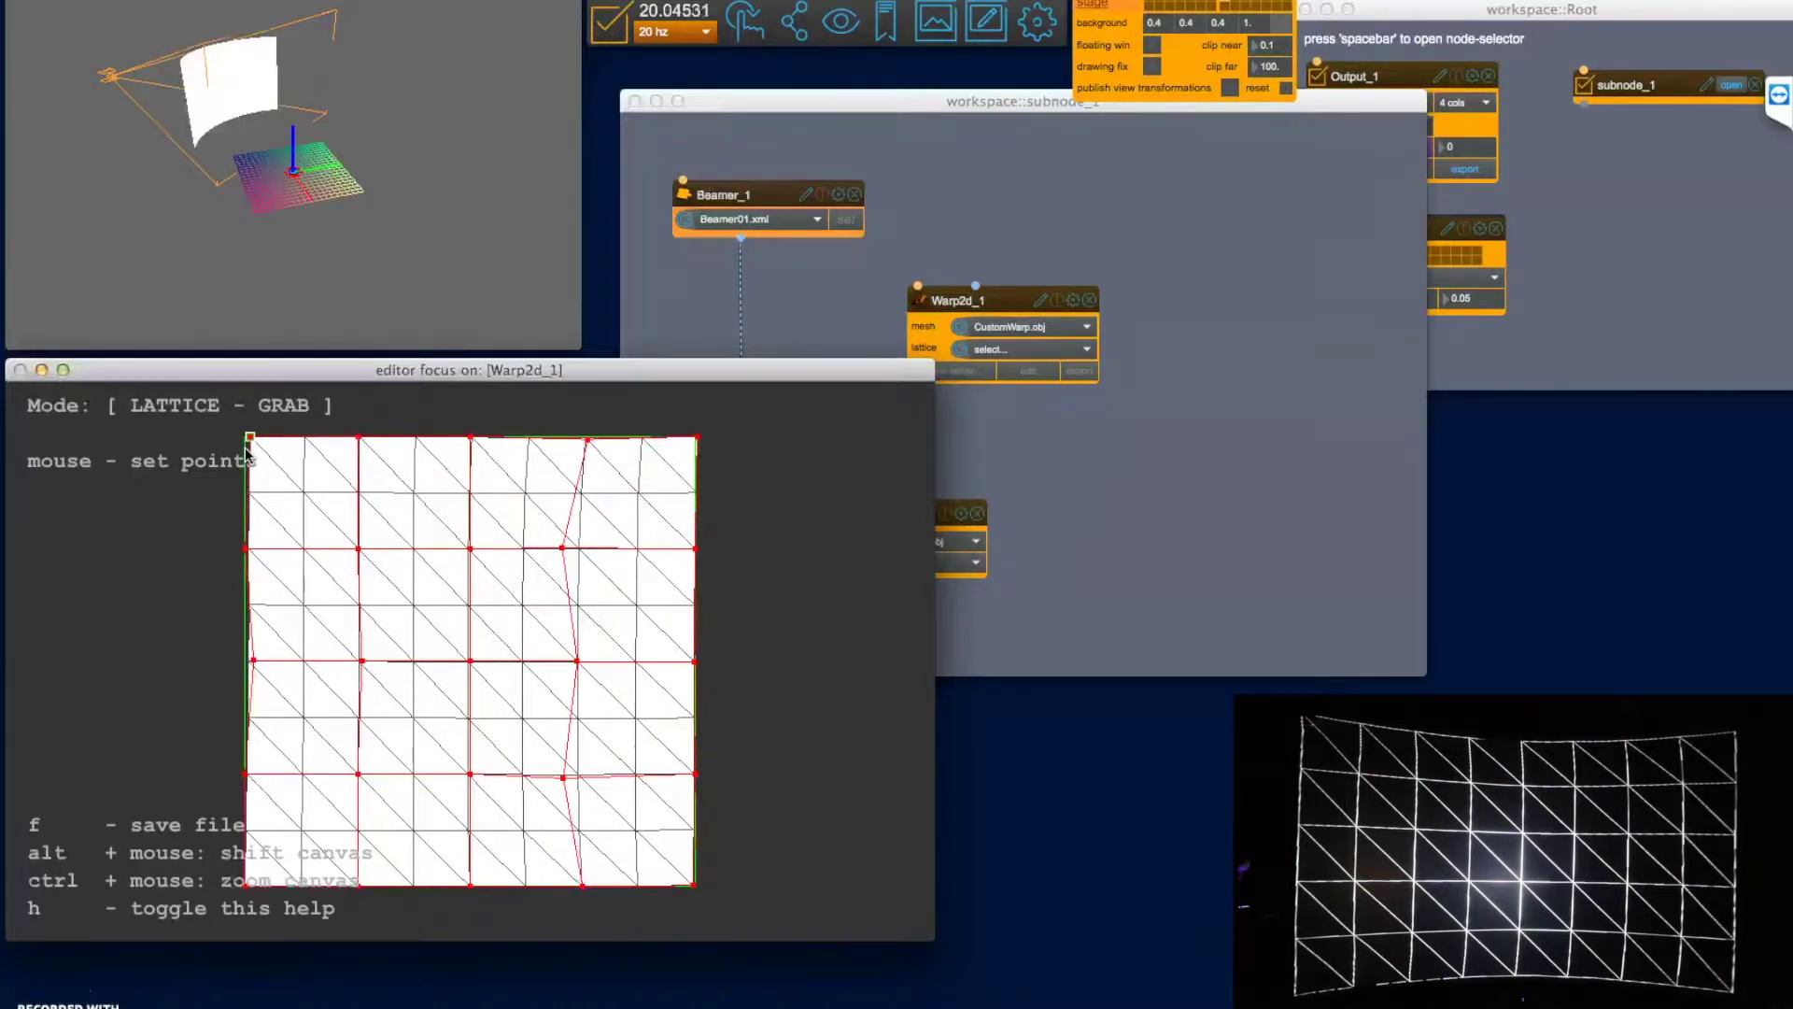
{"action": "left_click", "coordinate": [248, 450]}
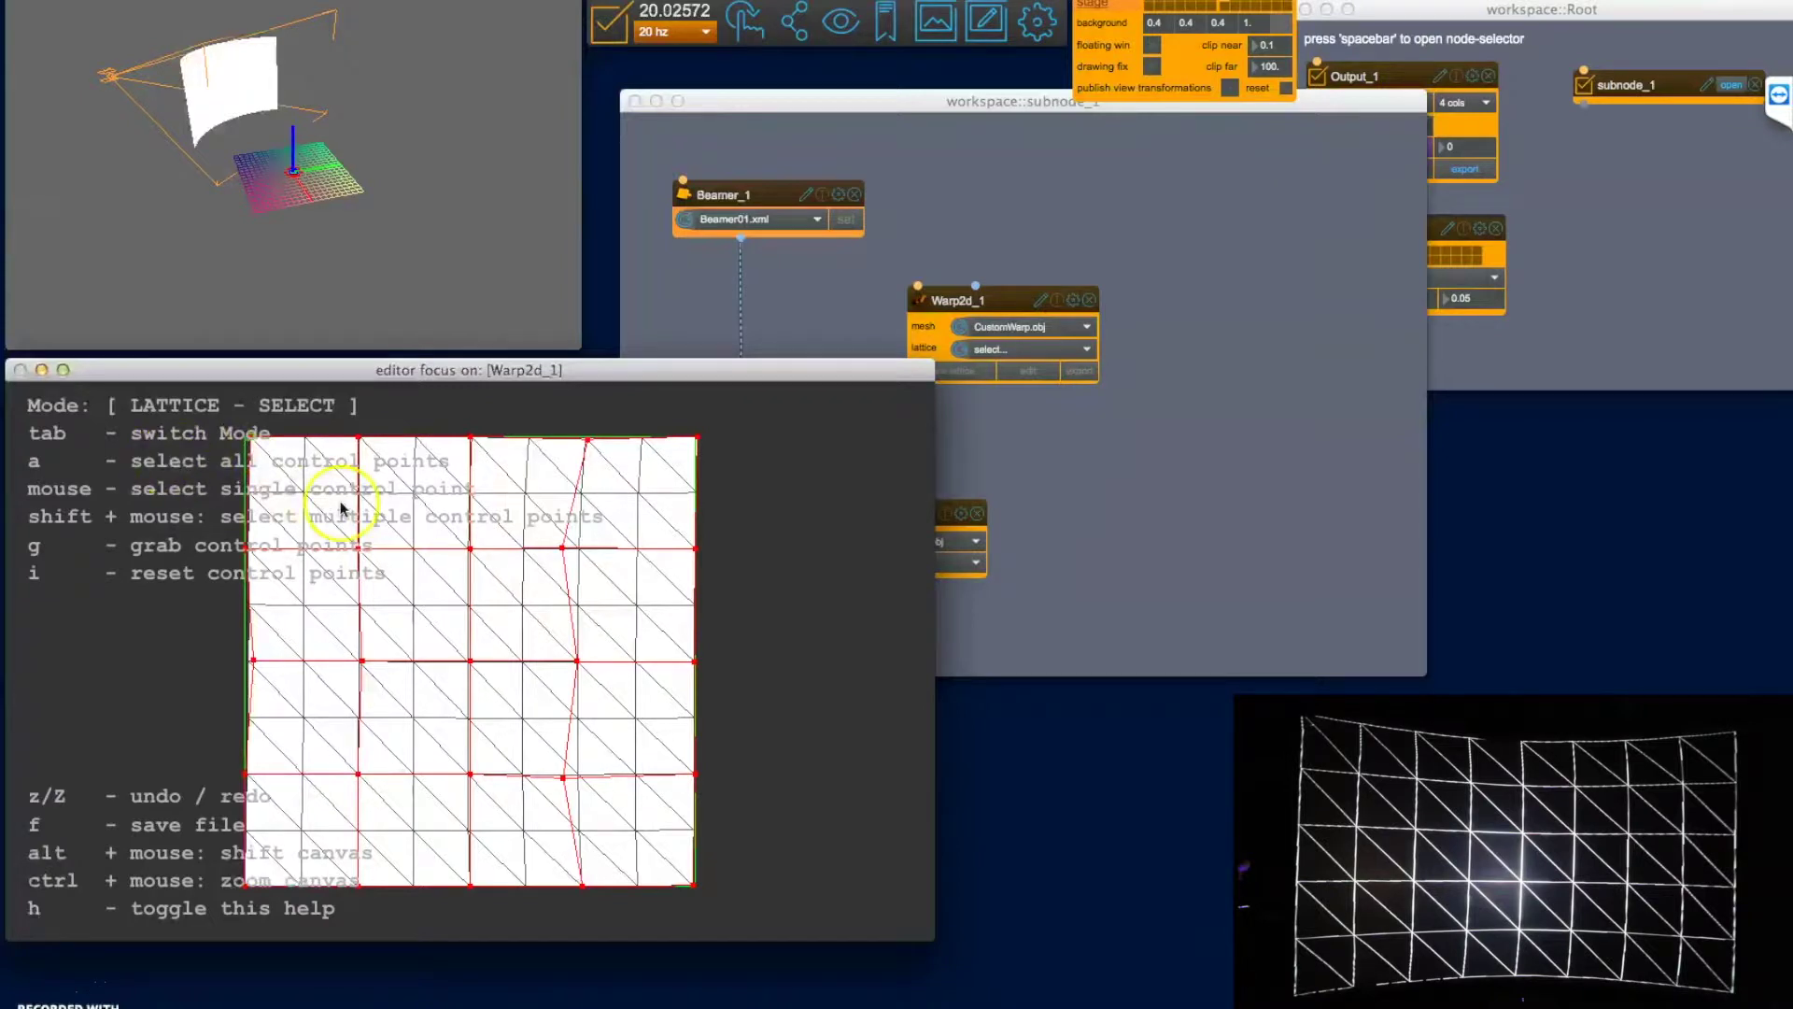
Save the Warp2d_1 lattice as lattice01 and move the Warp2d_1 node to the left, closer to the beamer connection.
{"action": "left_click", "coordinate": [937, 342]}
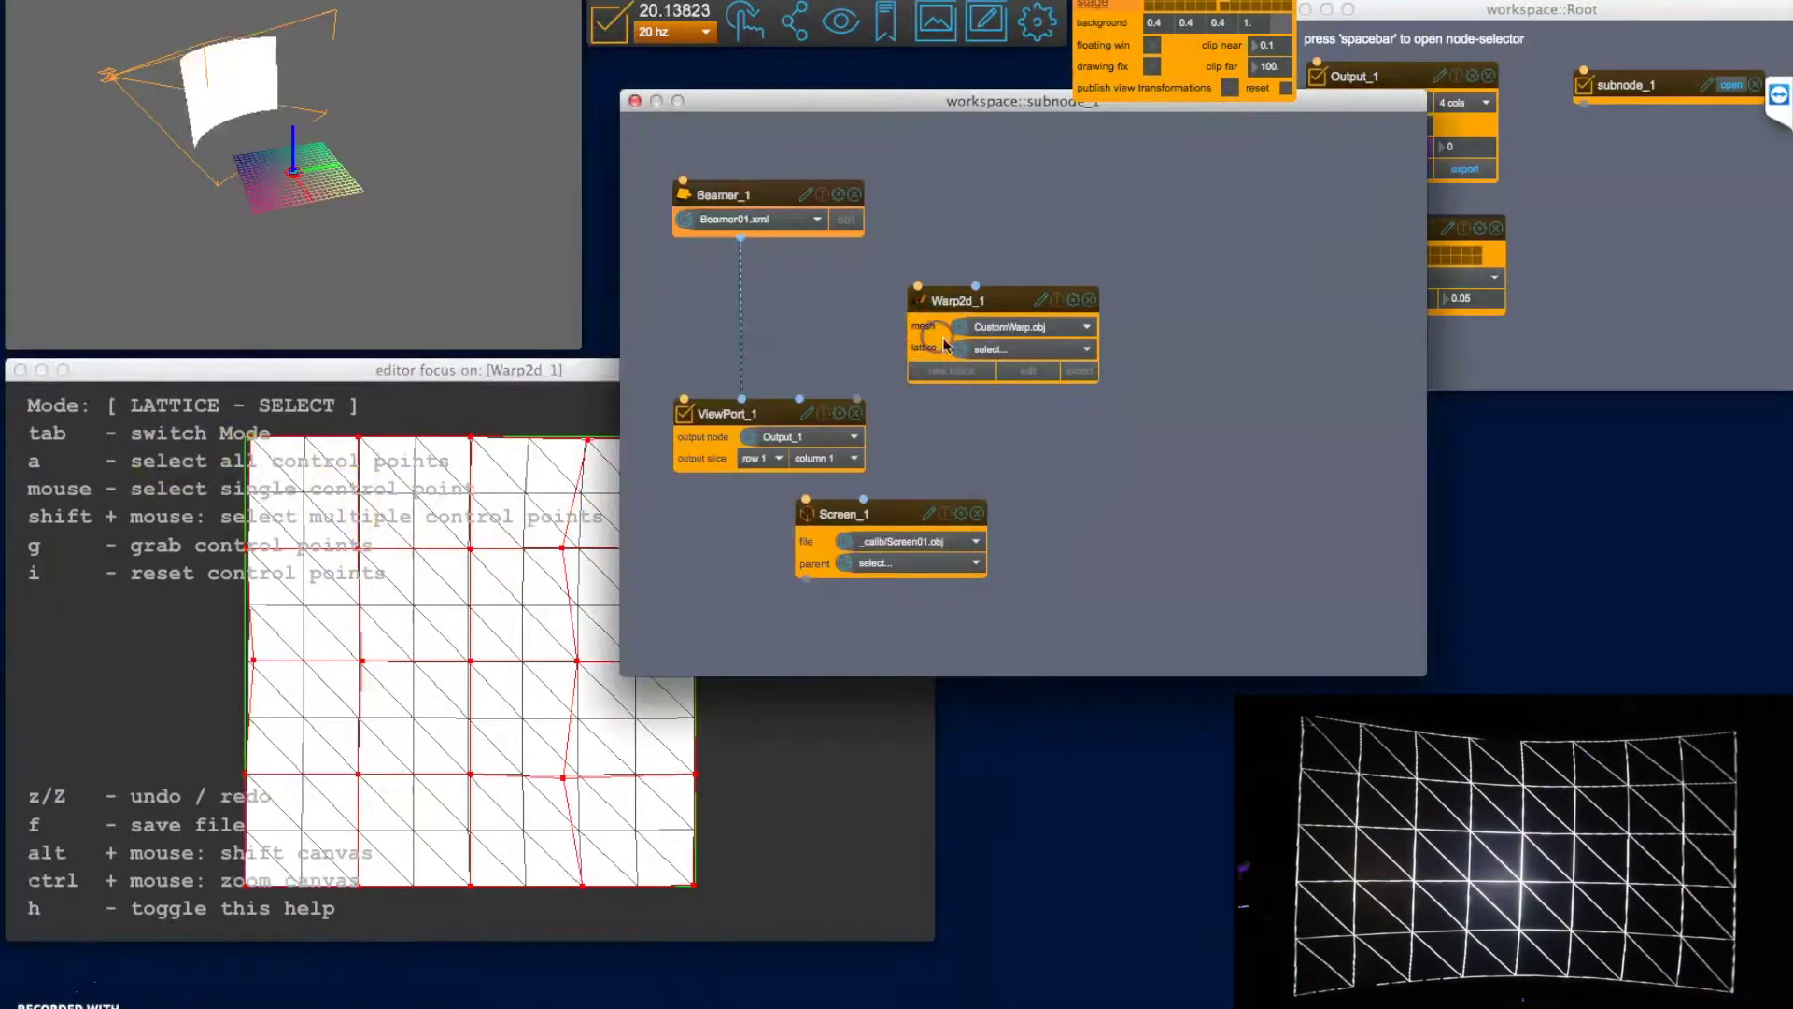
{"action": "left_click", "coordinate": [997, 352]}
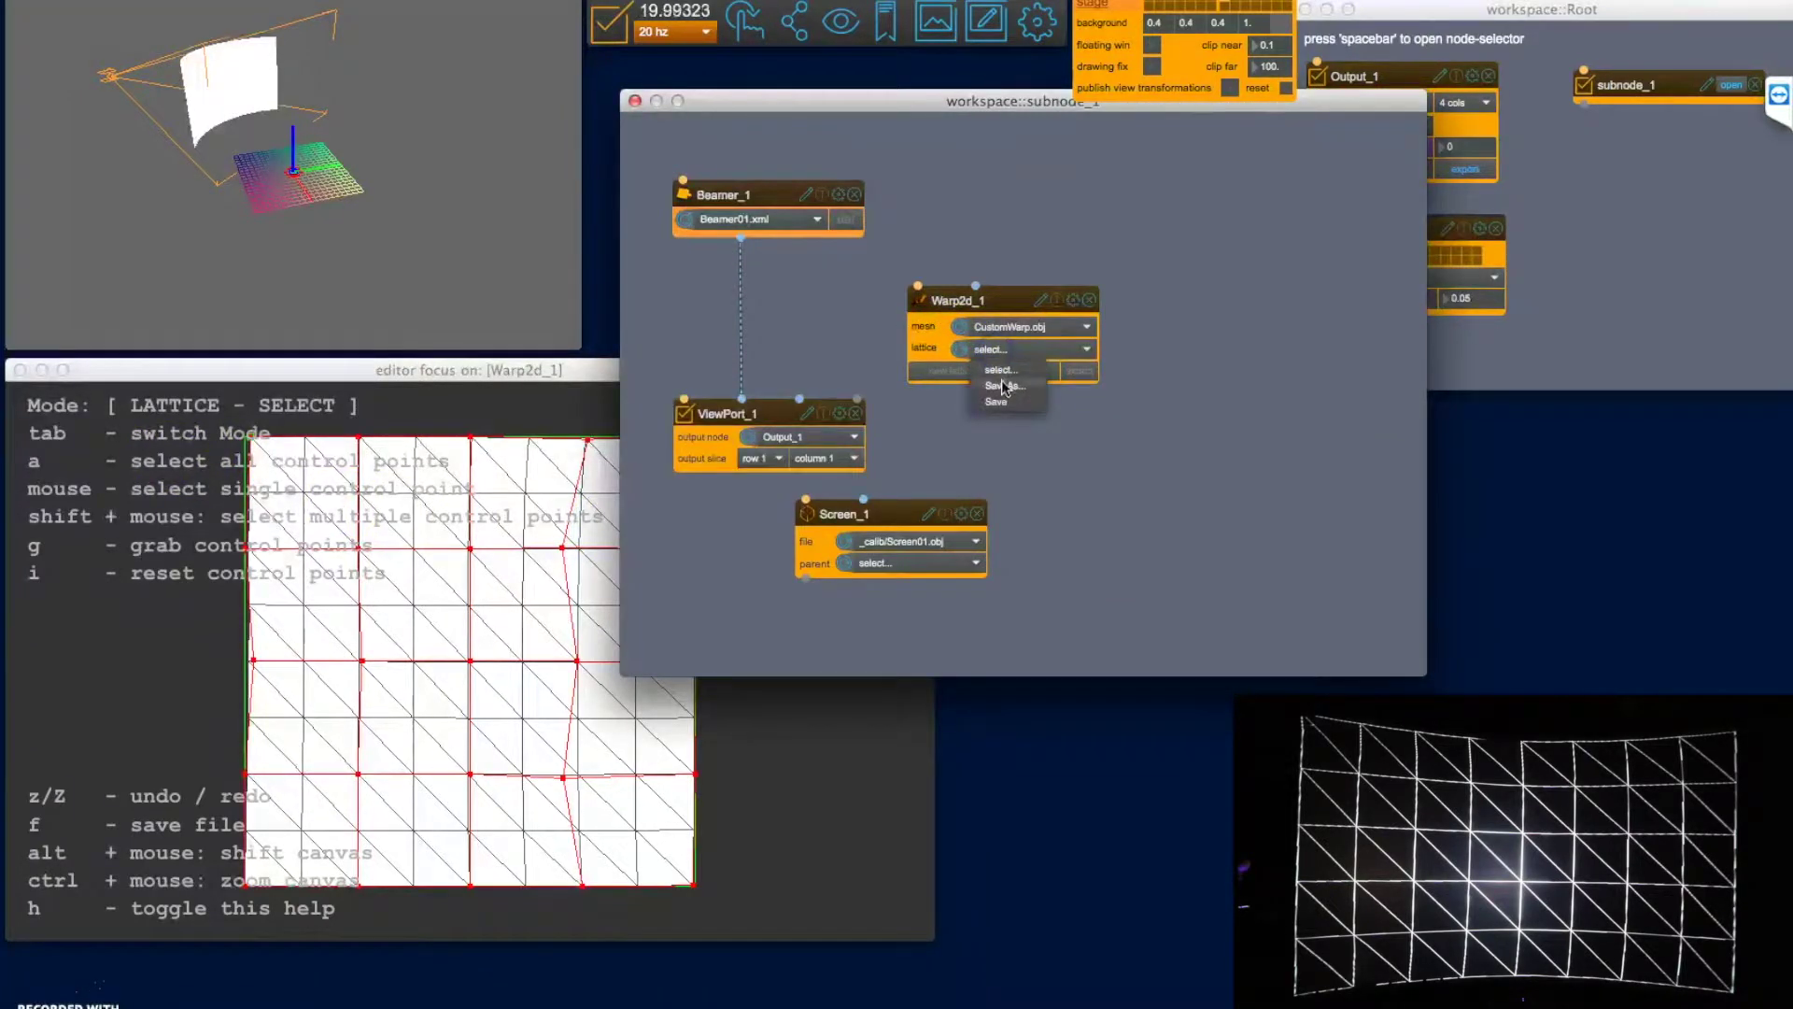
{"action": "left_click", "coordinate": [1004, 386]}
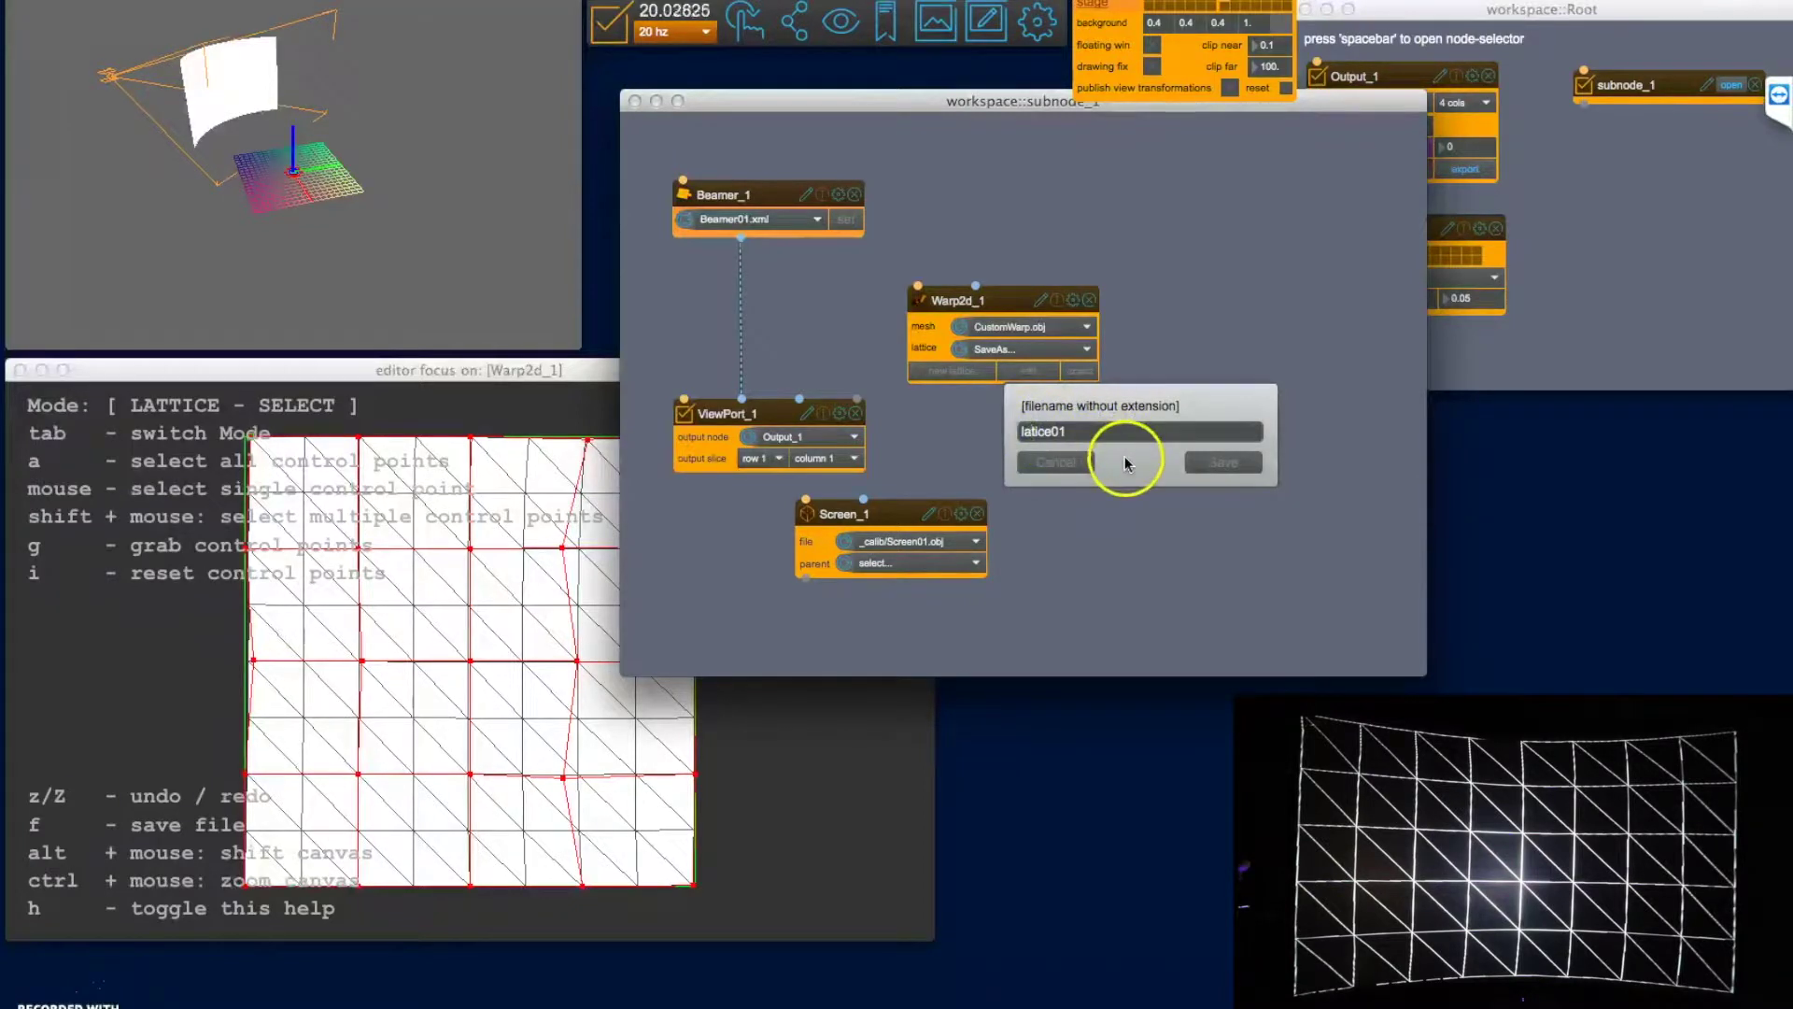
{"action": "type", "text": "t"}
{"action": "left_click", "coordinate": [1233, 464]}
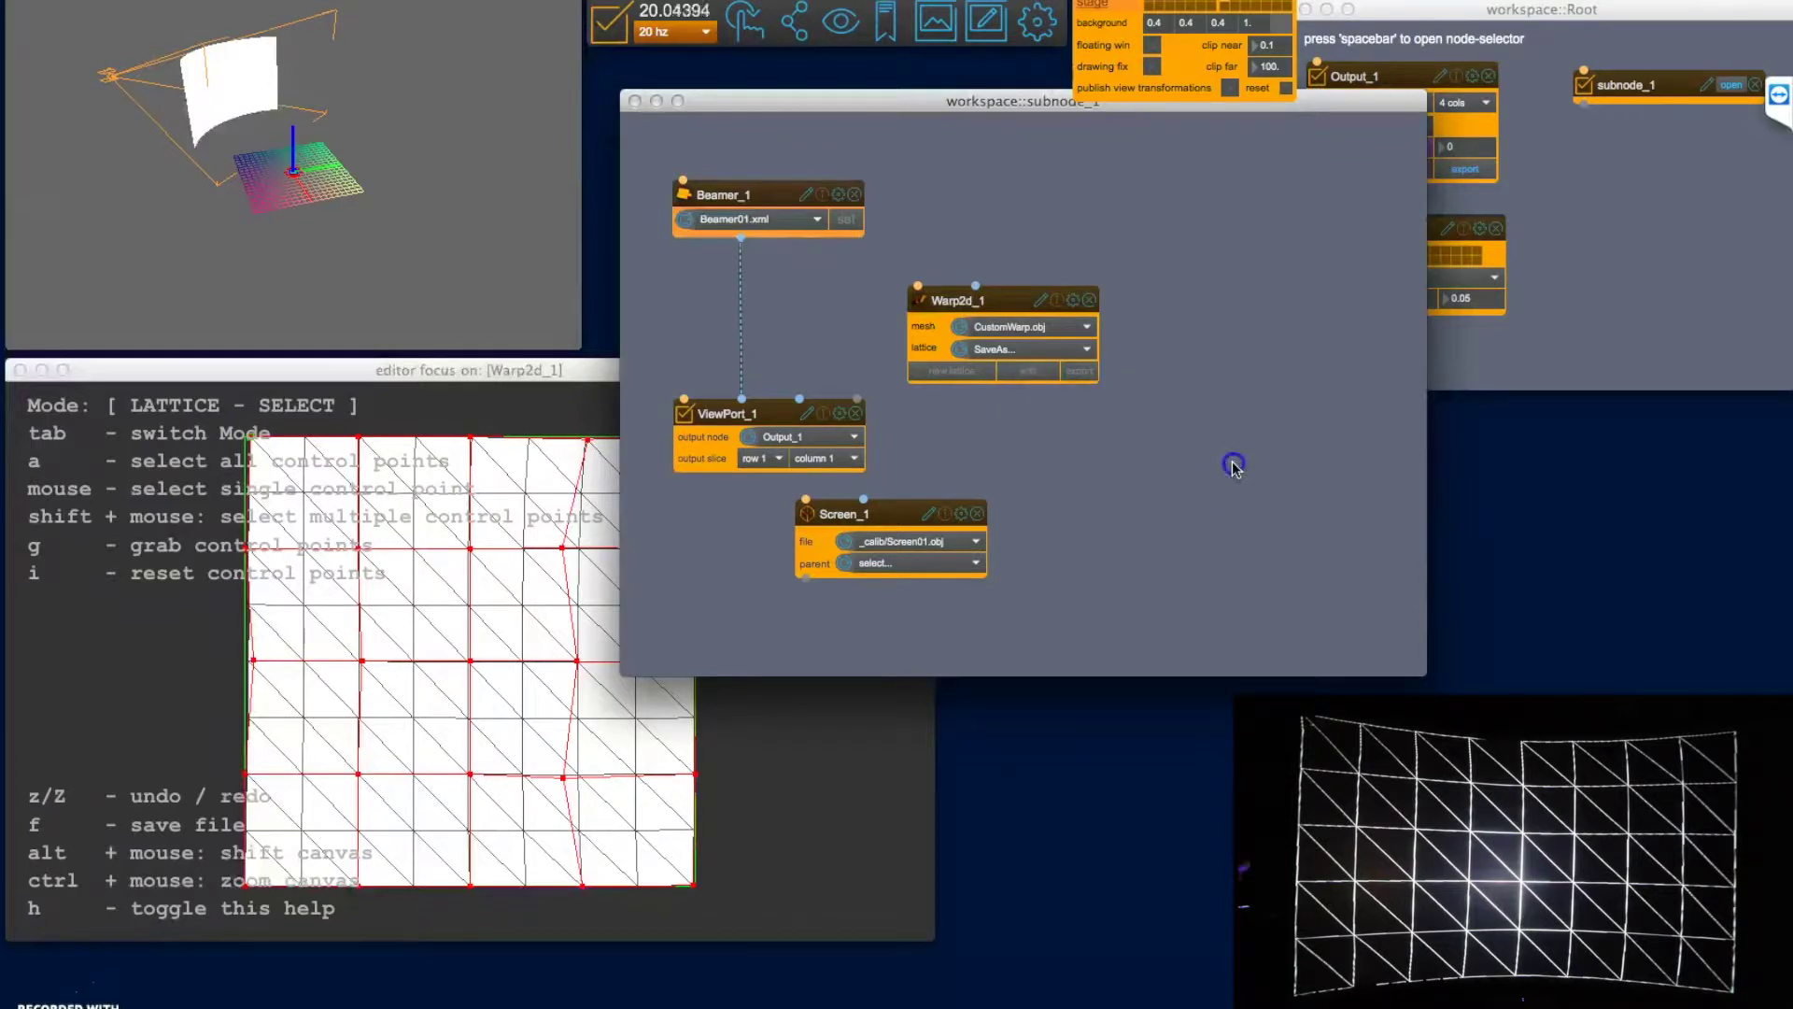
{"action": "left_click", "coordinate": [1063, 431]}
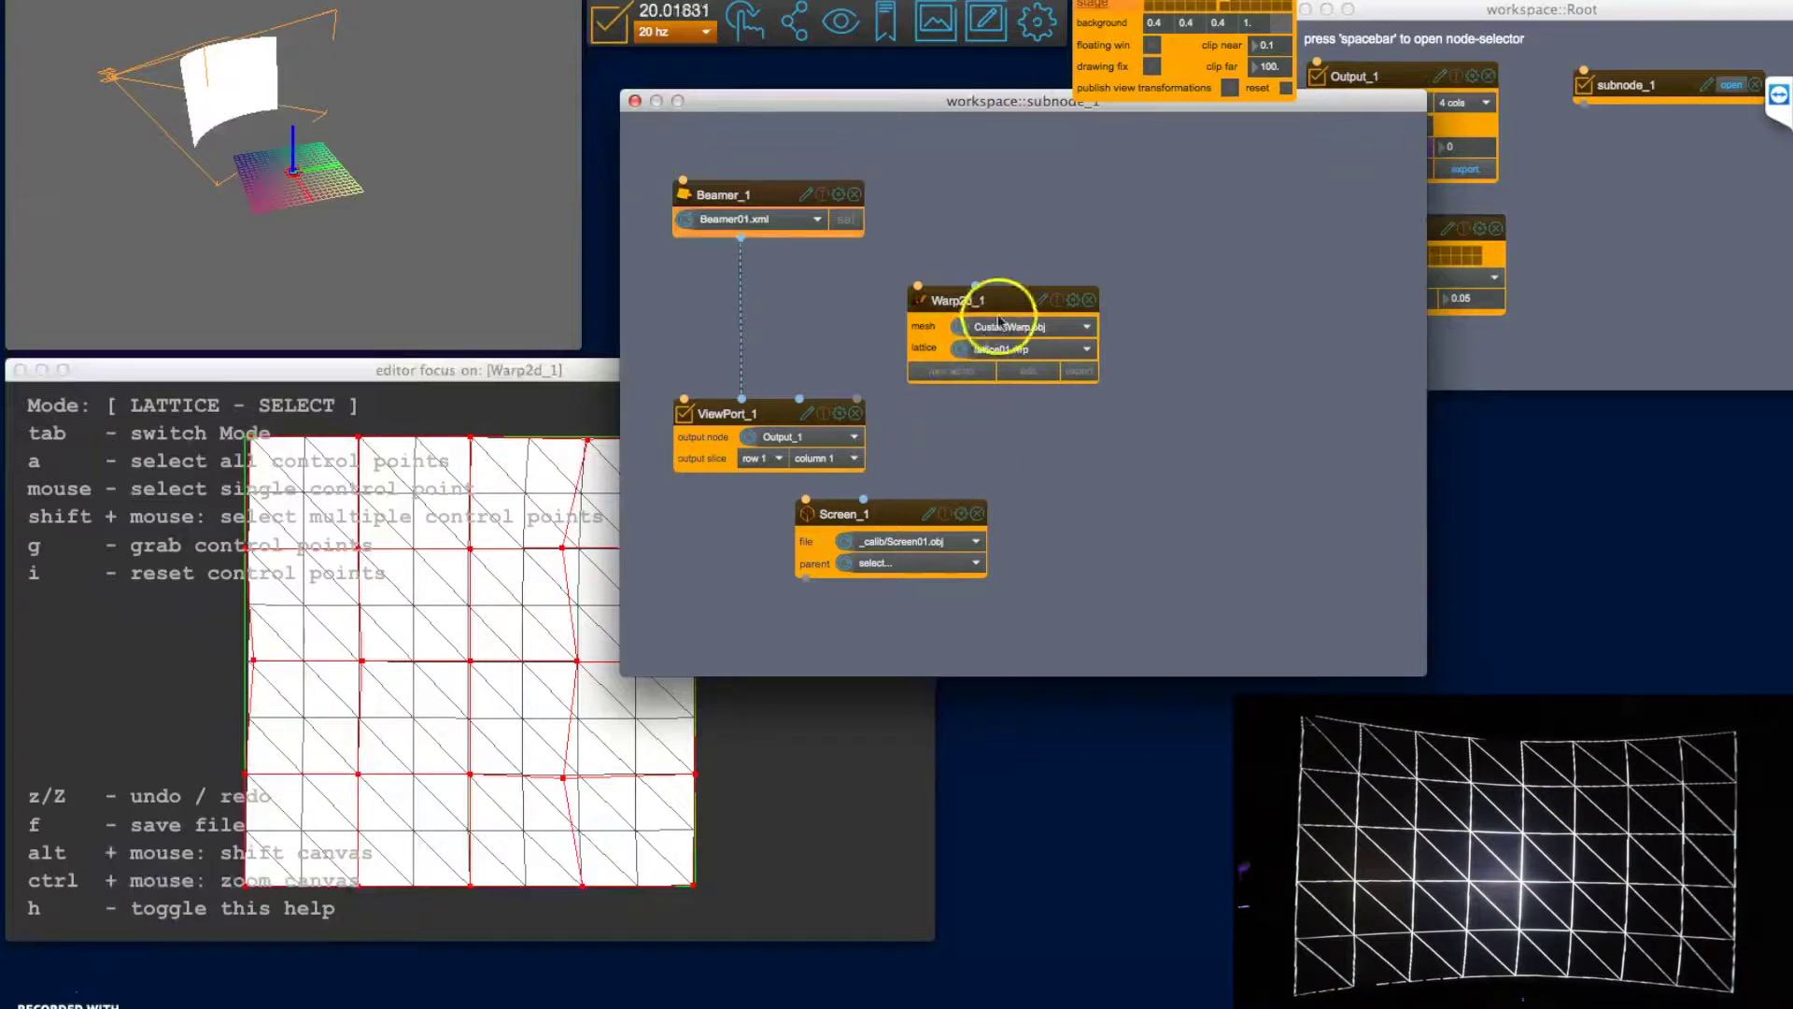
{"action": "left_click_drag", "start_coordinate": [999, 308], "coordinate": [872, 297]}
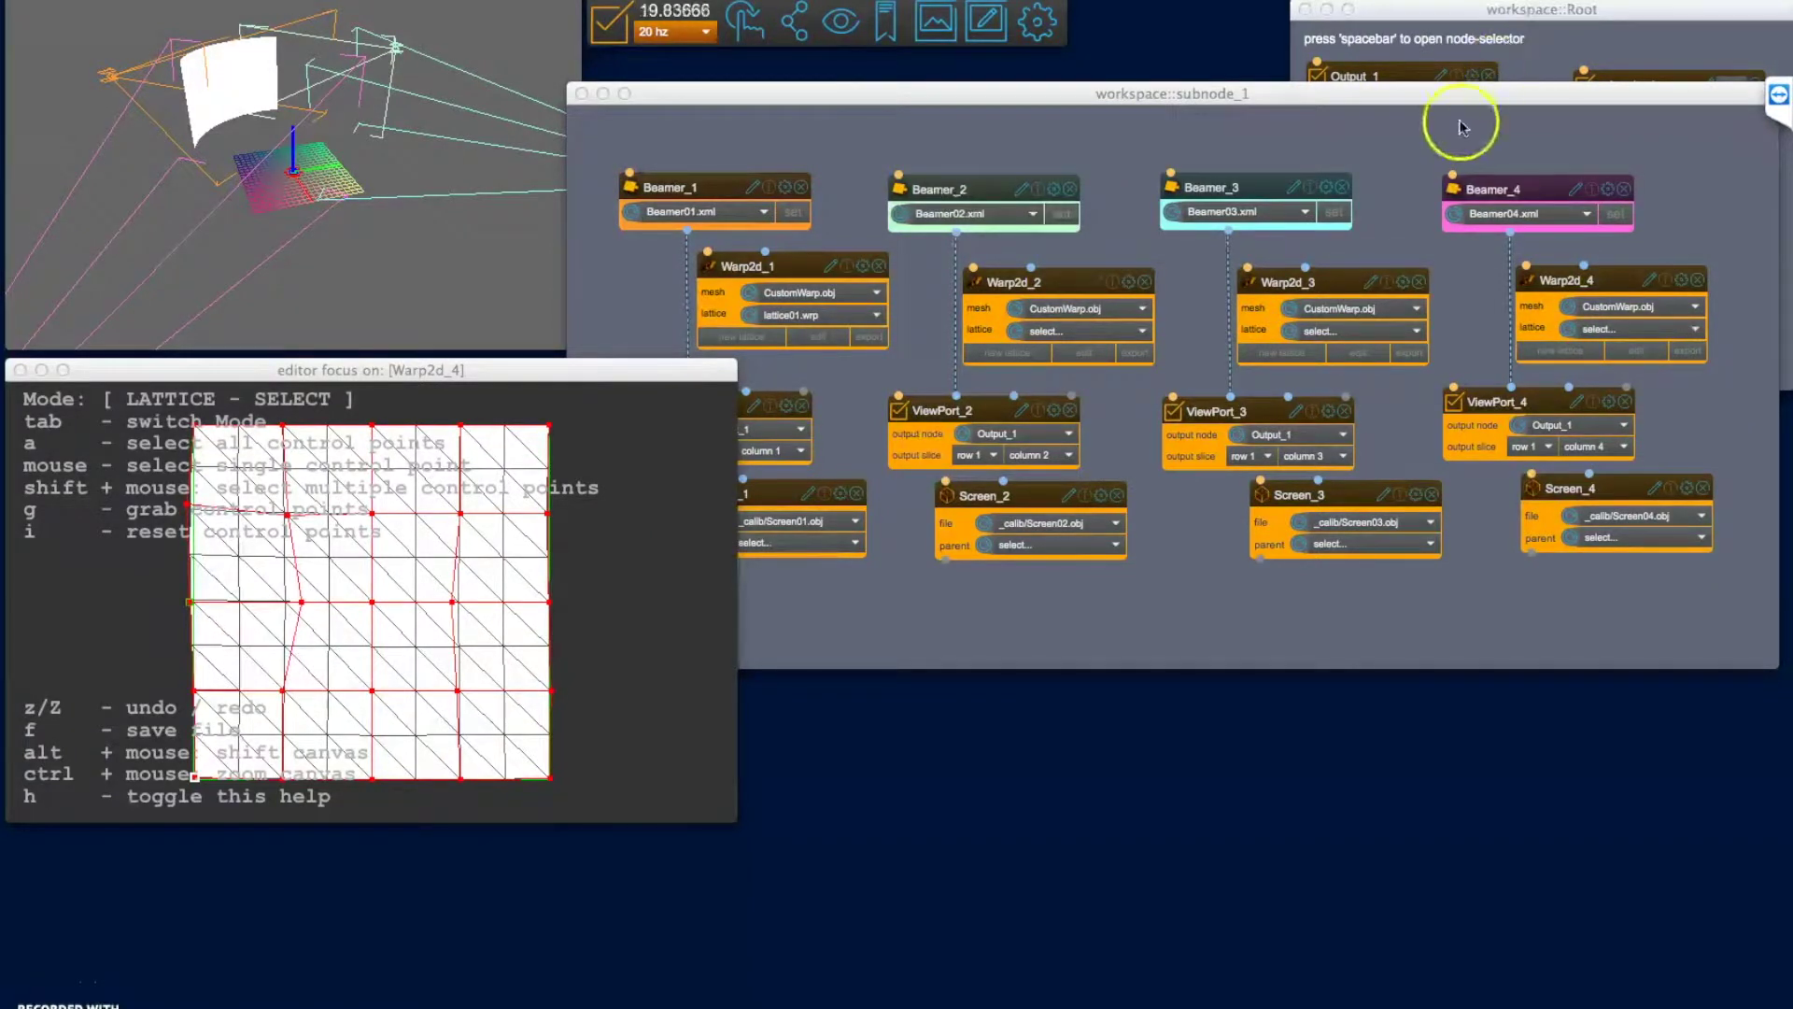
Switch Output_1 to desktop mode and enlarge its window until all four beamer slices are clearly visible.
{"action": "left_click", "coordinate": [1551, 47]}
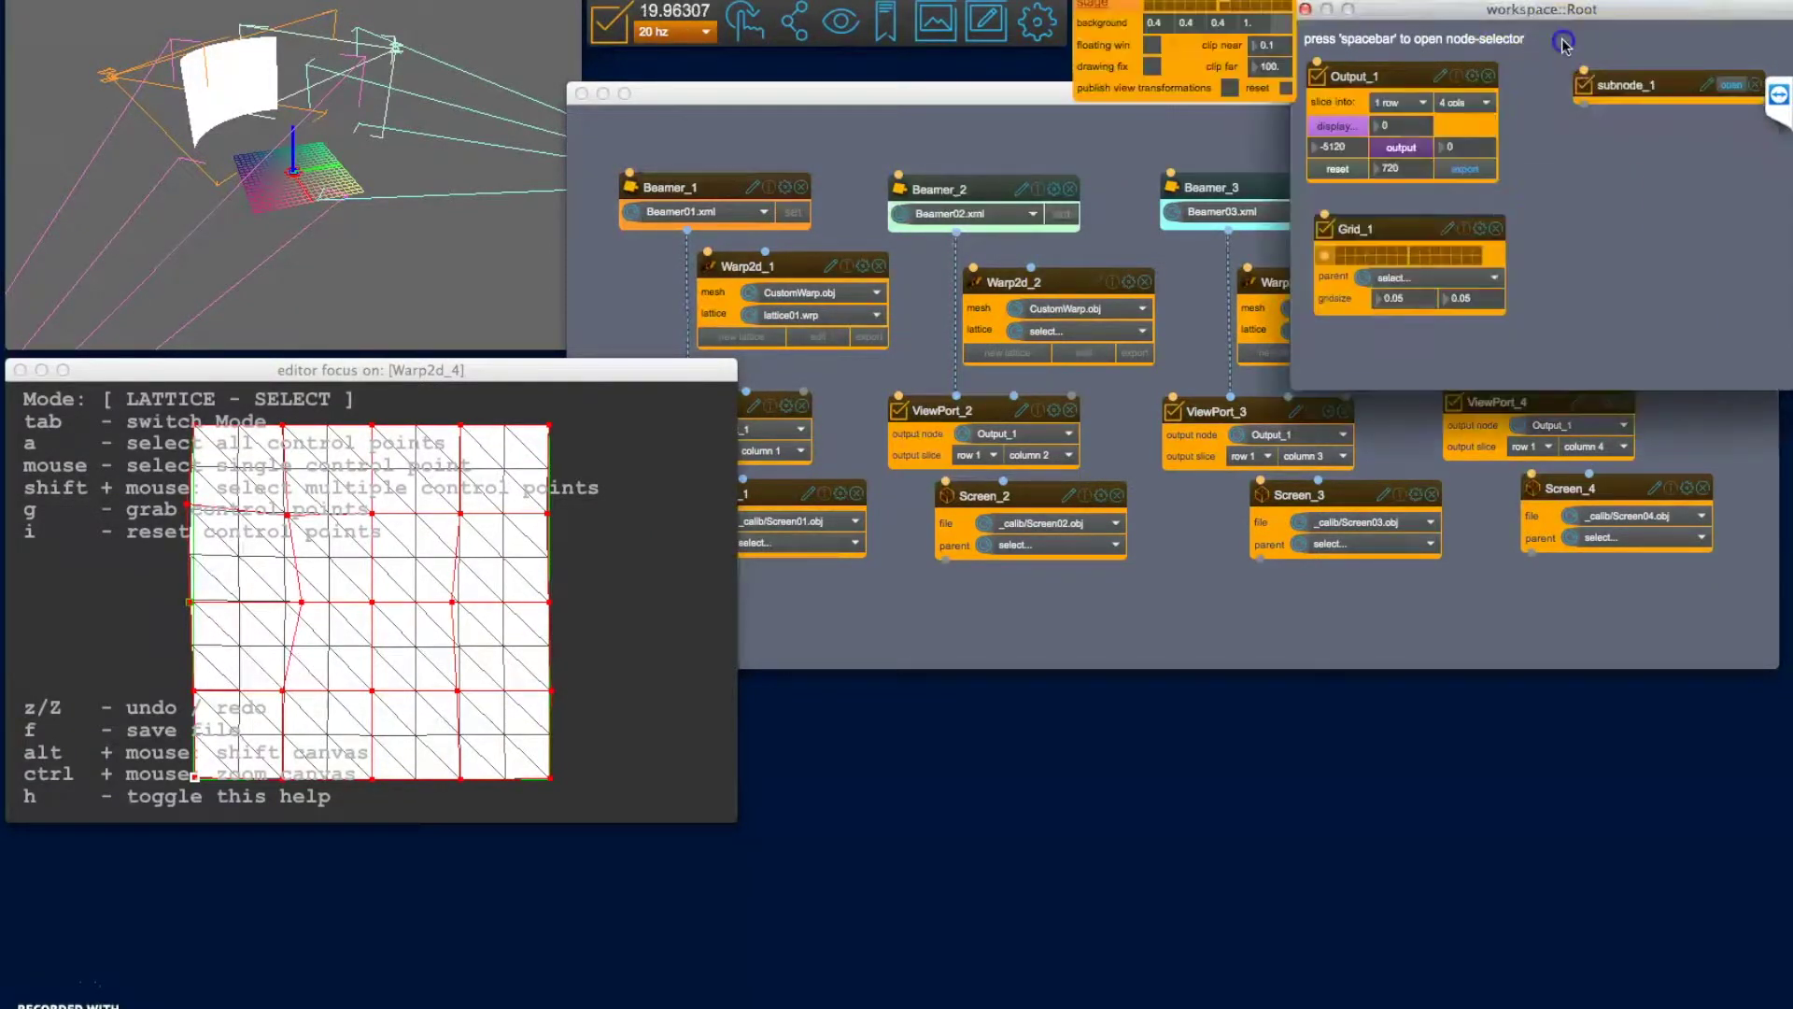
{"action": "left_click", "coordinate": [1401, 154]}
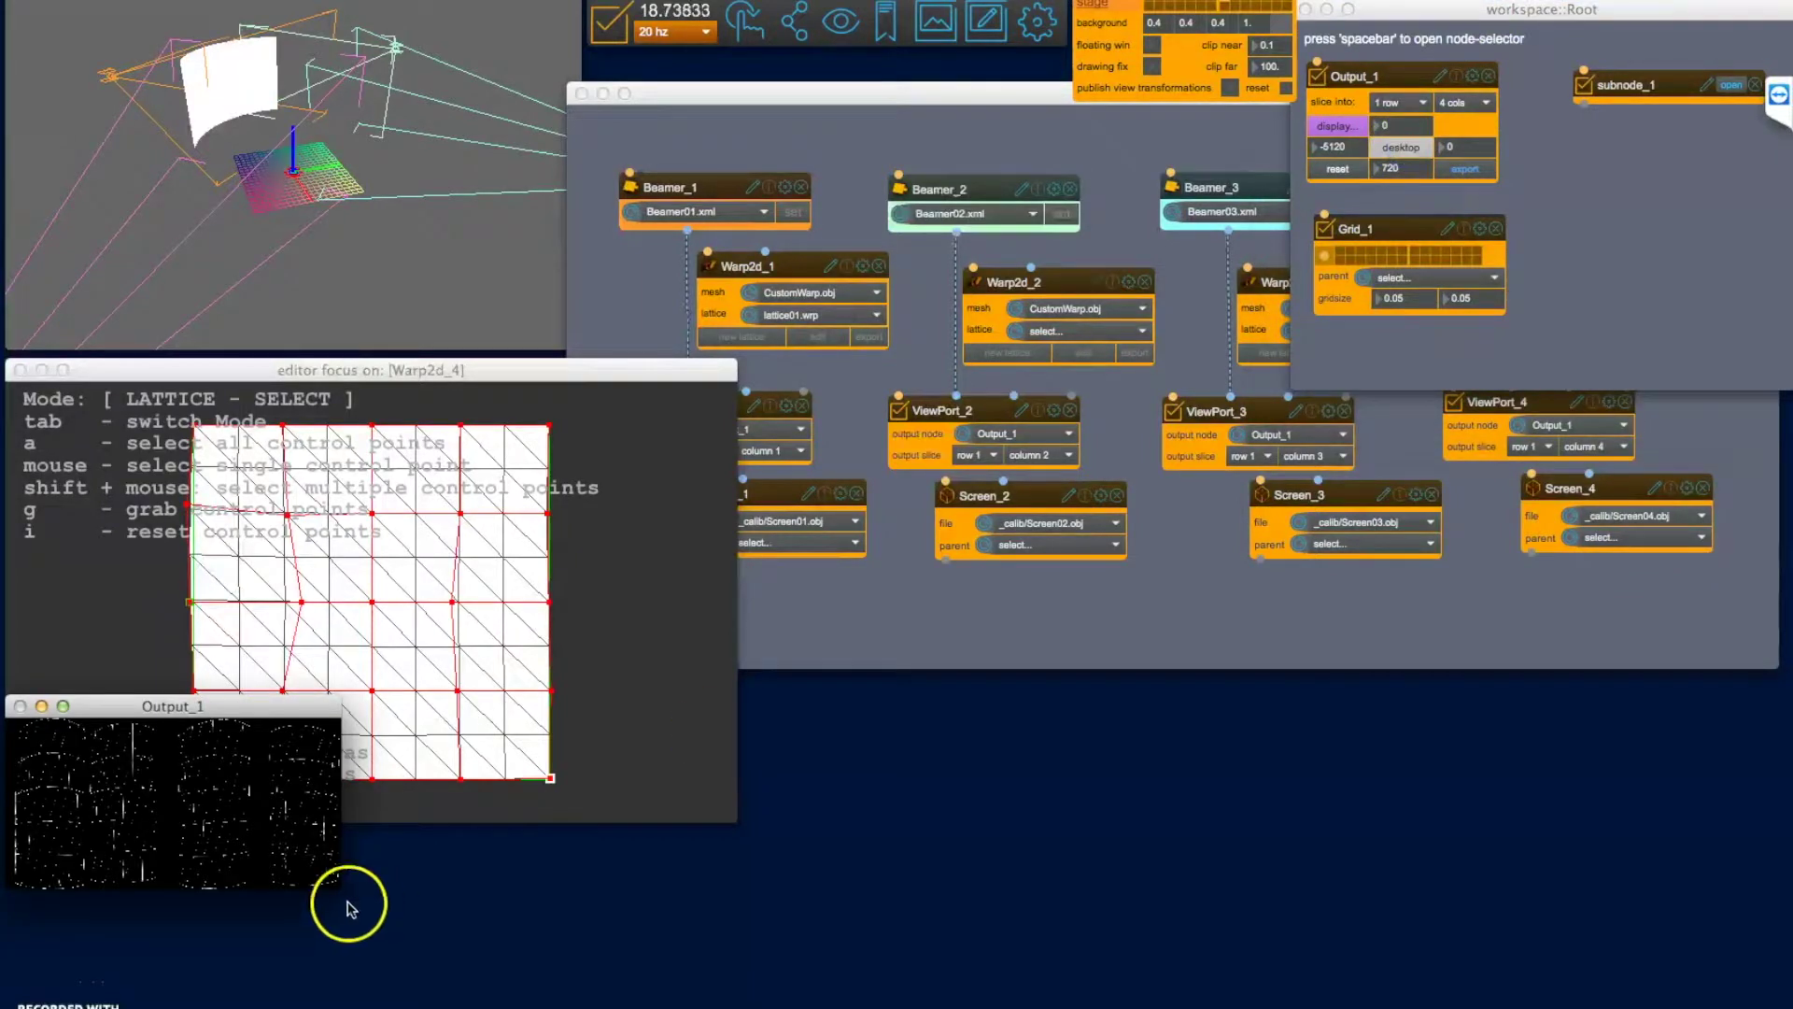
{"action": "left_click_drag", "start_coordinate": [404, 903], "coordinate": [1709, 1006]}
{"action": "left_click_drag", "start_coordinate": [860, 704], "coordinate": [861, 705]}
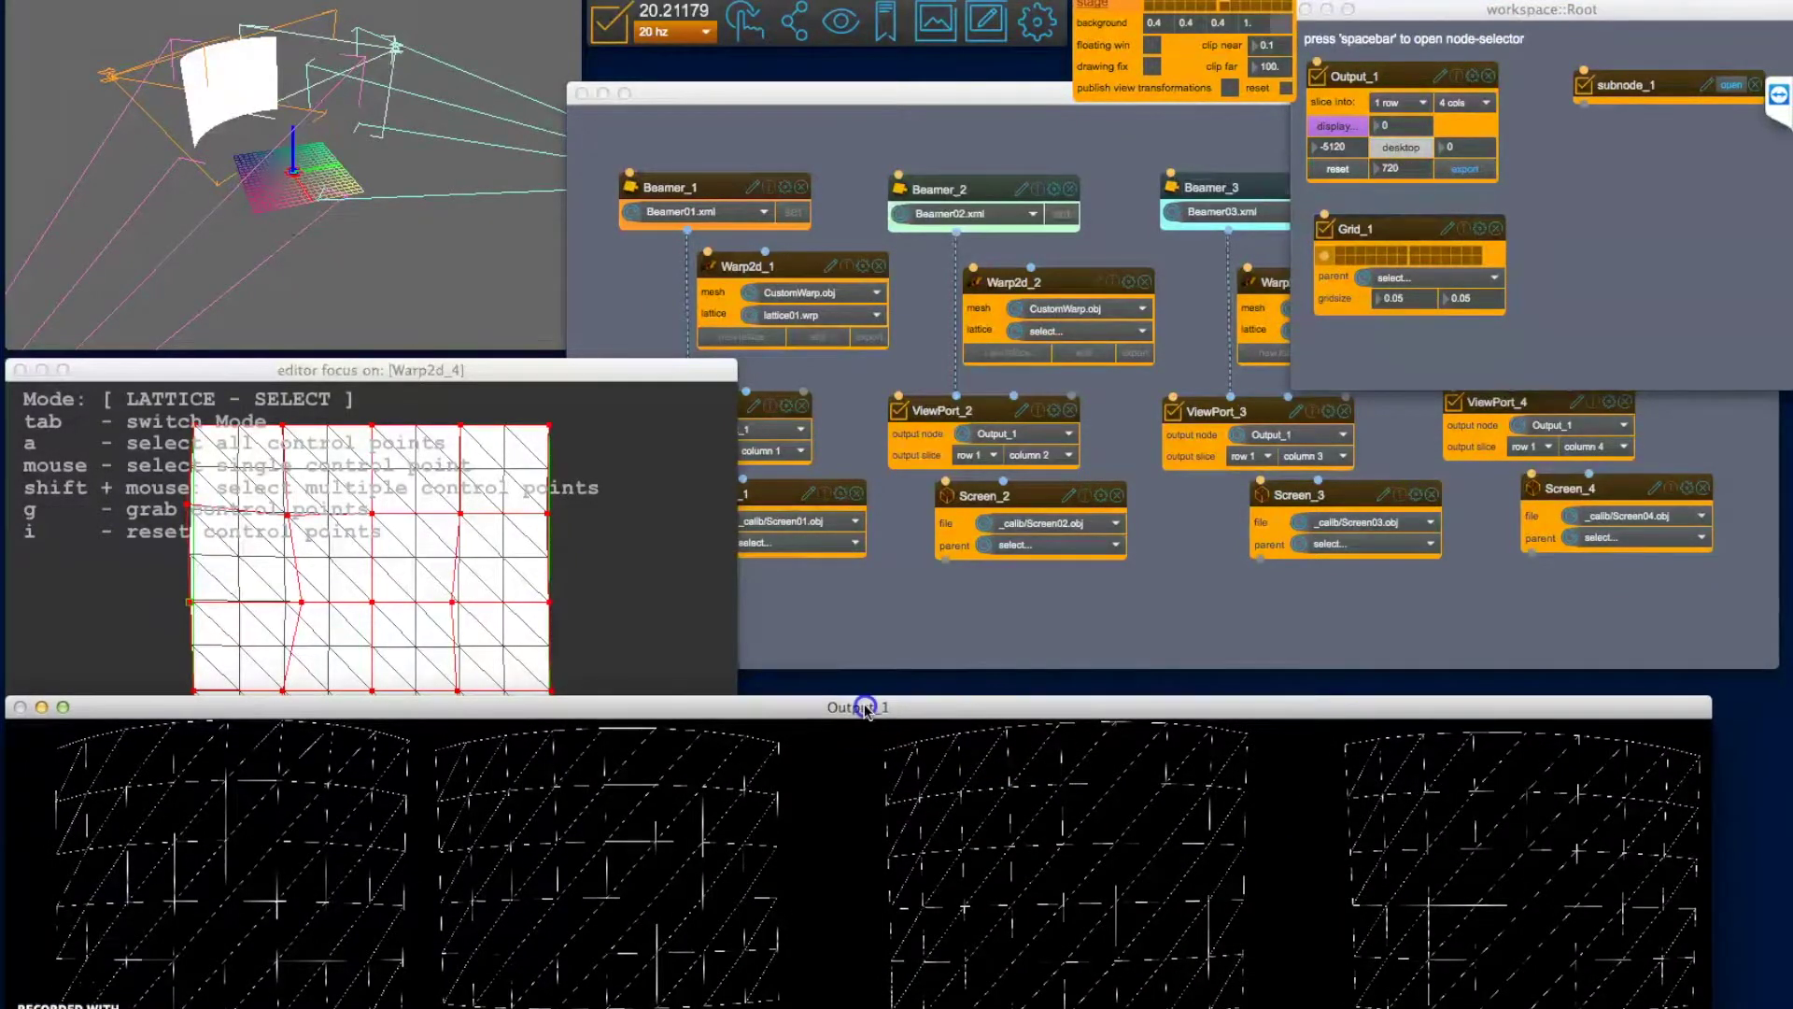
Examine the lattices of Warp2d_2, Warp2d_3 and Warp2d_4 and the mesh files available for Warp2d_1.
{"action": "left_click", "coordinate": [1169, 238]}
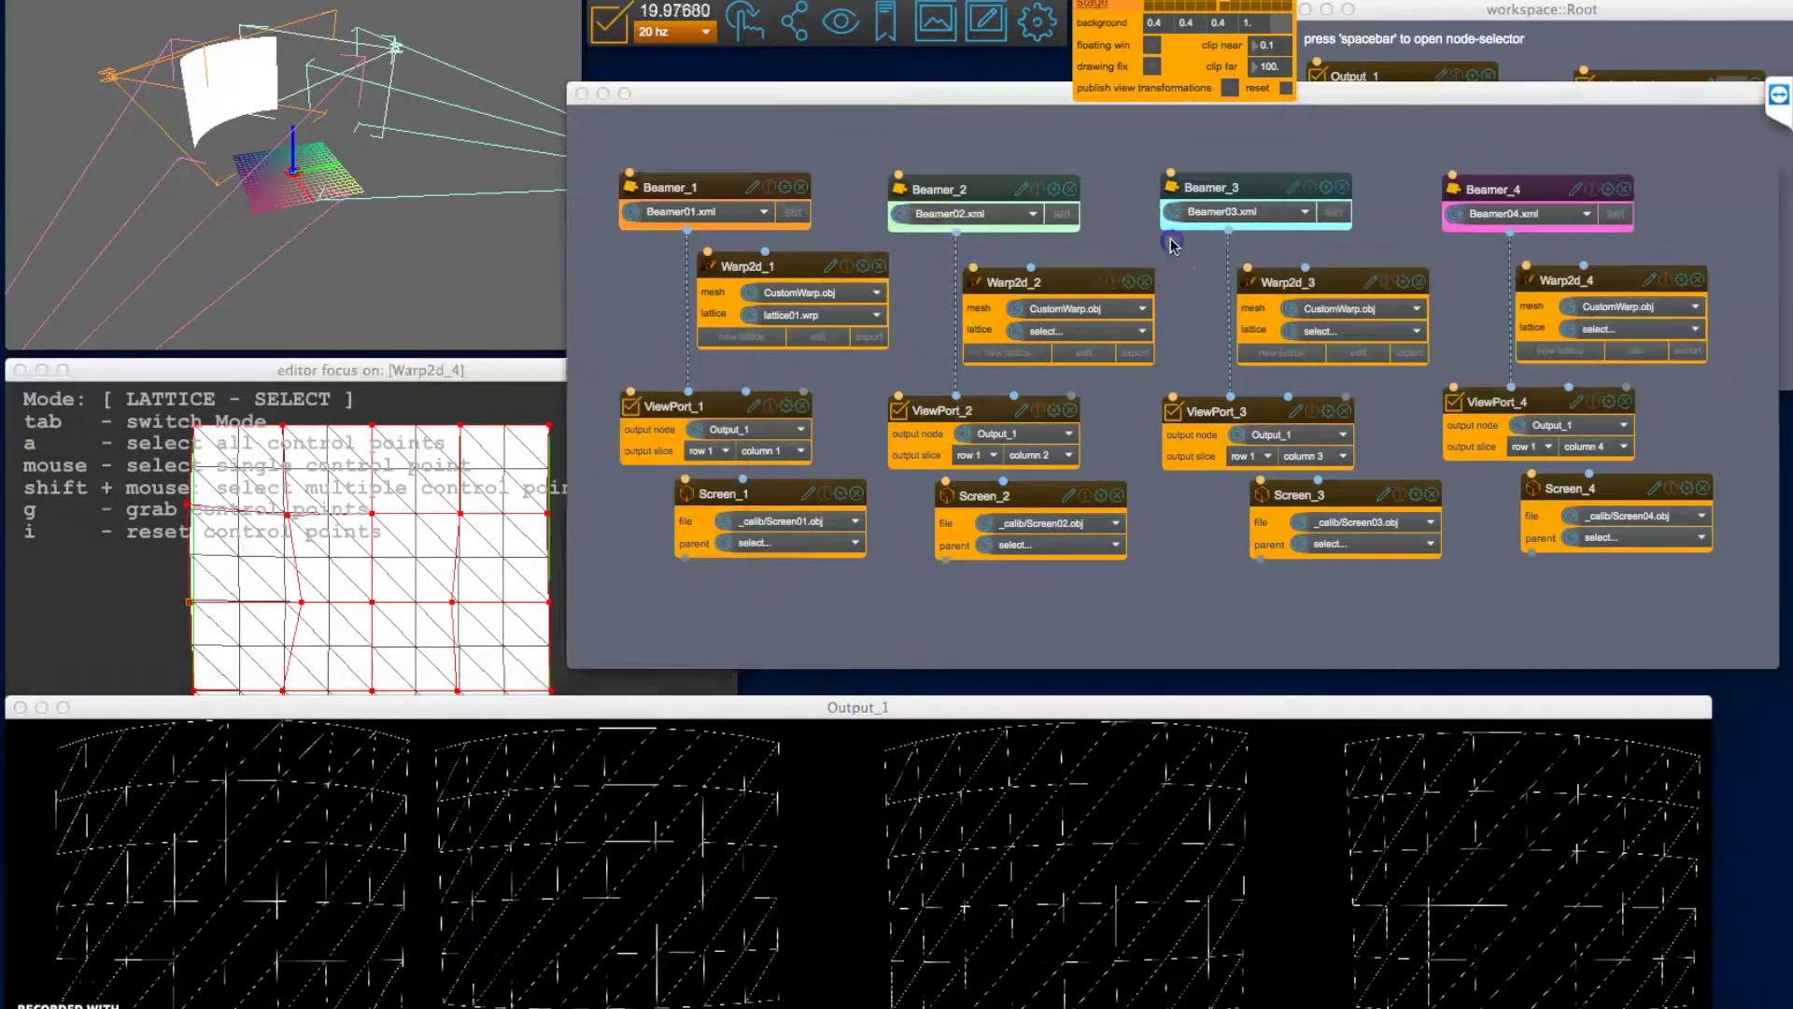
{"action": "left_click", "coordinate": [1090, 359]}
{"action": "left_click", "coordinate": [1361, 353]}
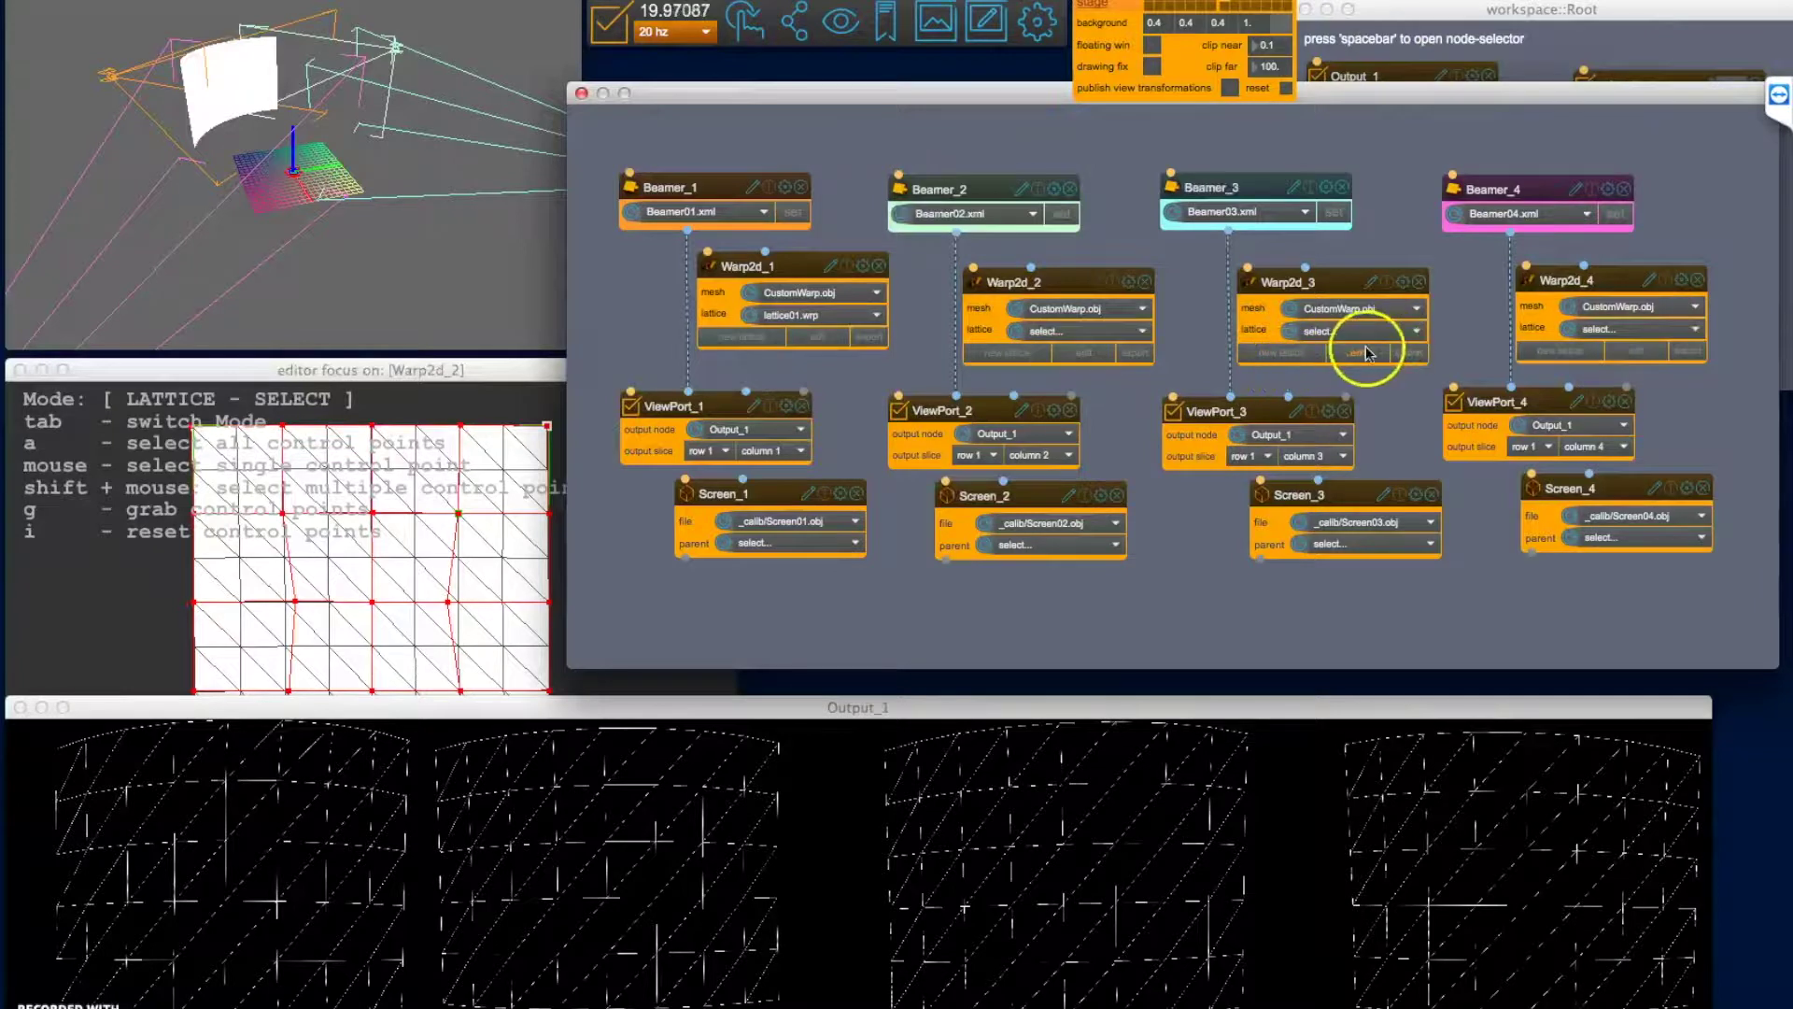
{"action": "left_click", "coordinate": [1636, 350]}
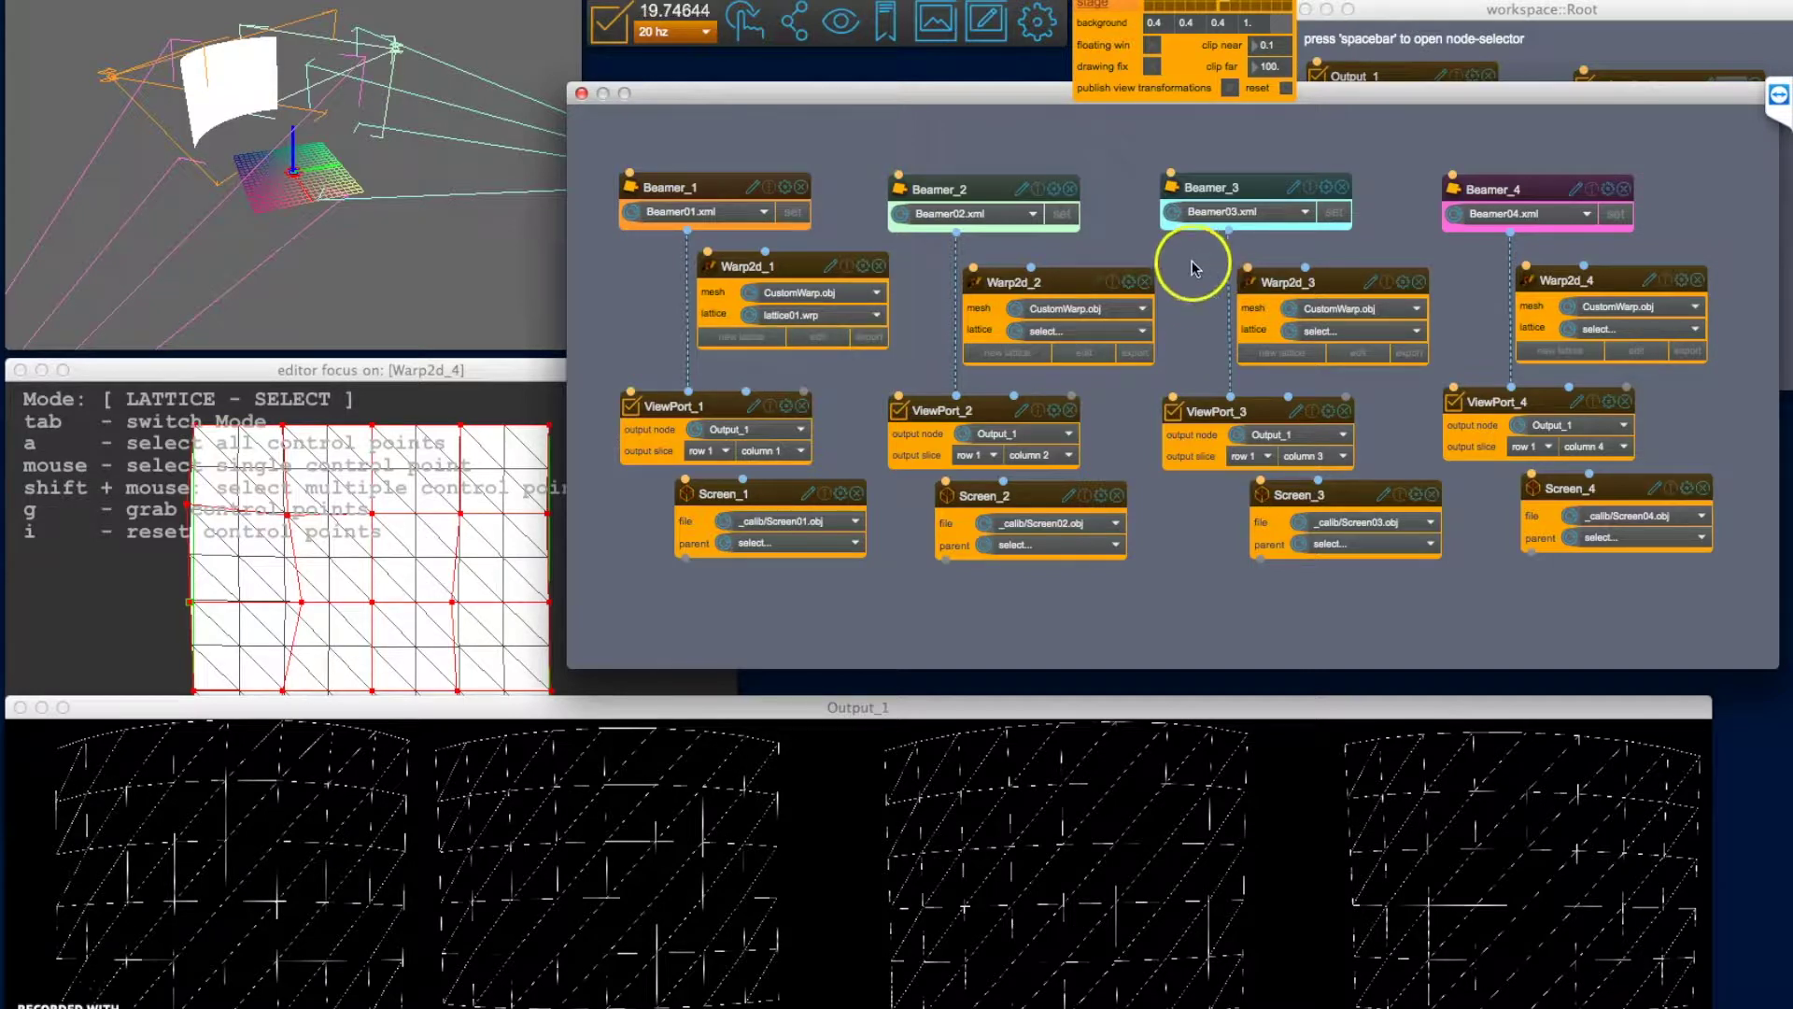
{"action": "left_click", "coordinate": [814, 293]}
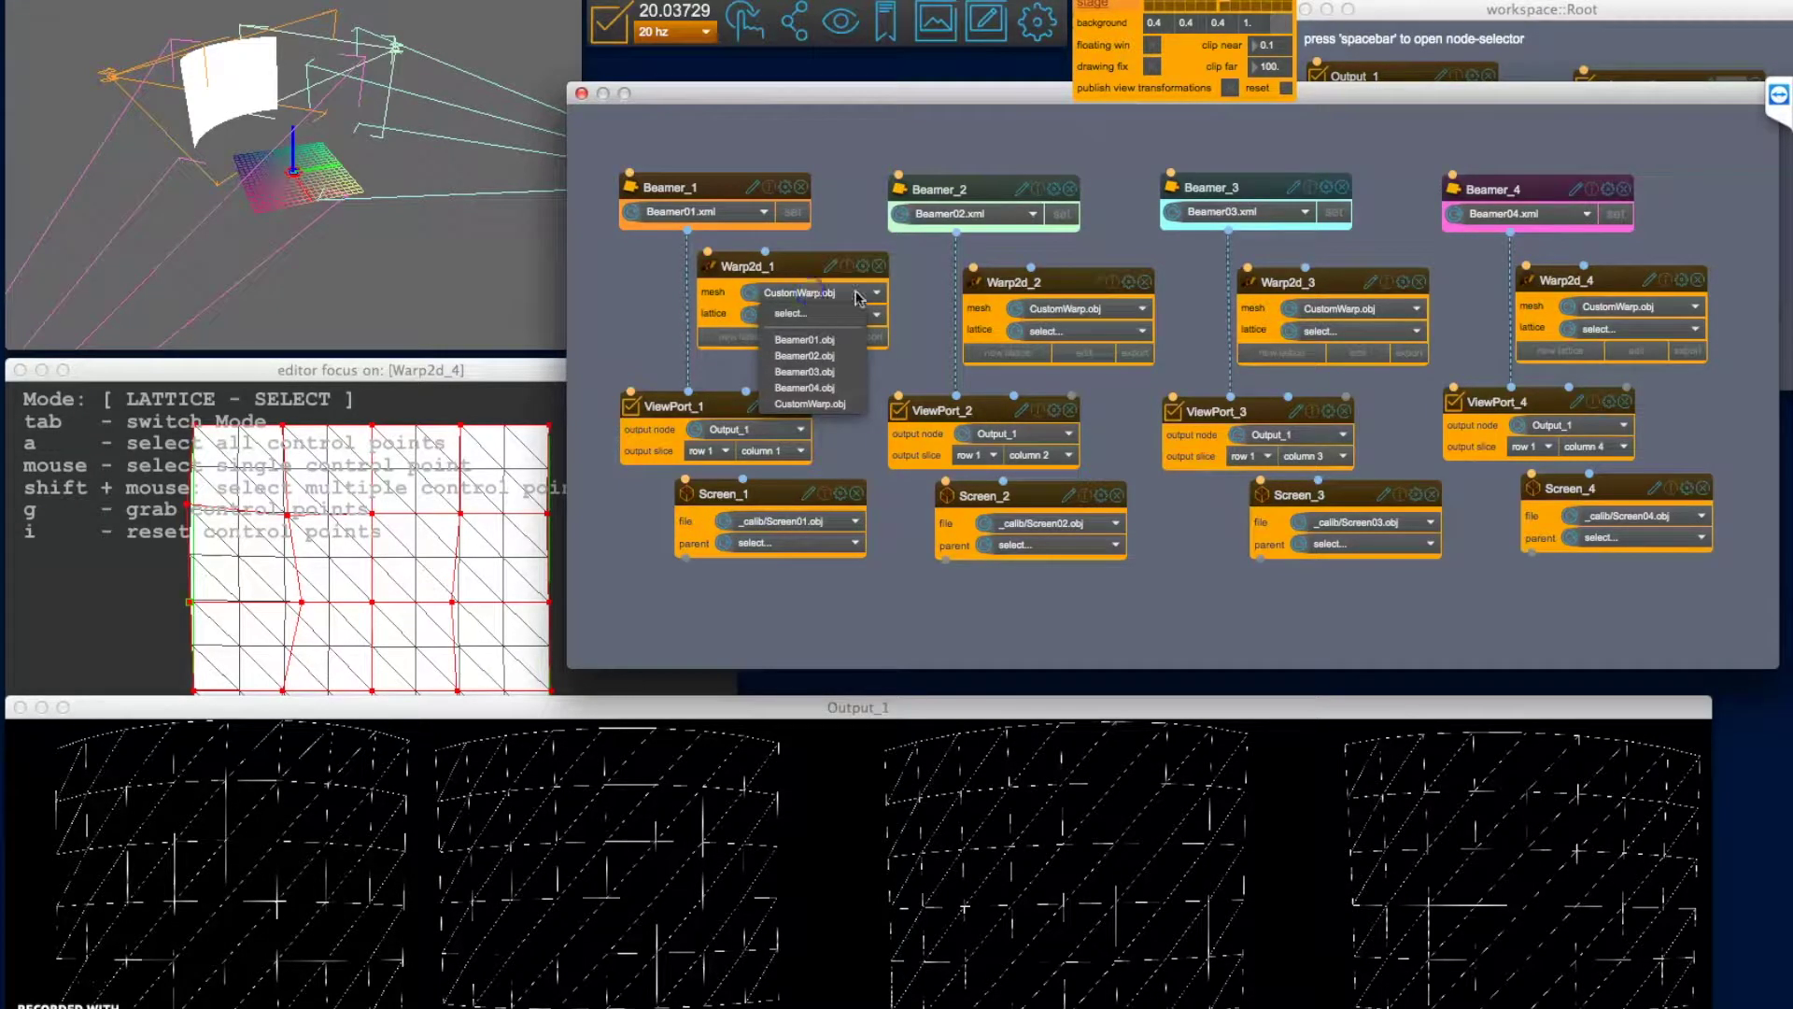
{"action": "left_click", "coordinate": [930, 302]}
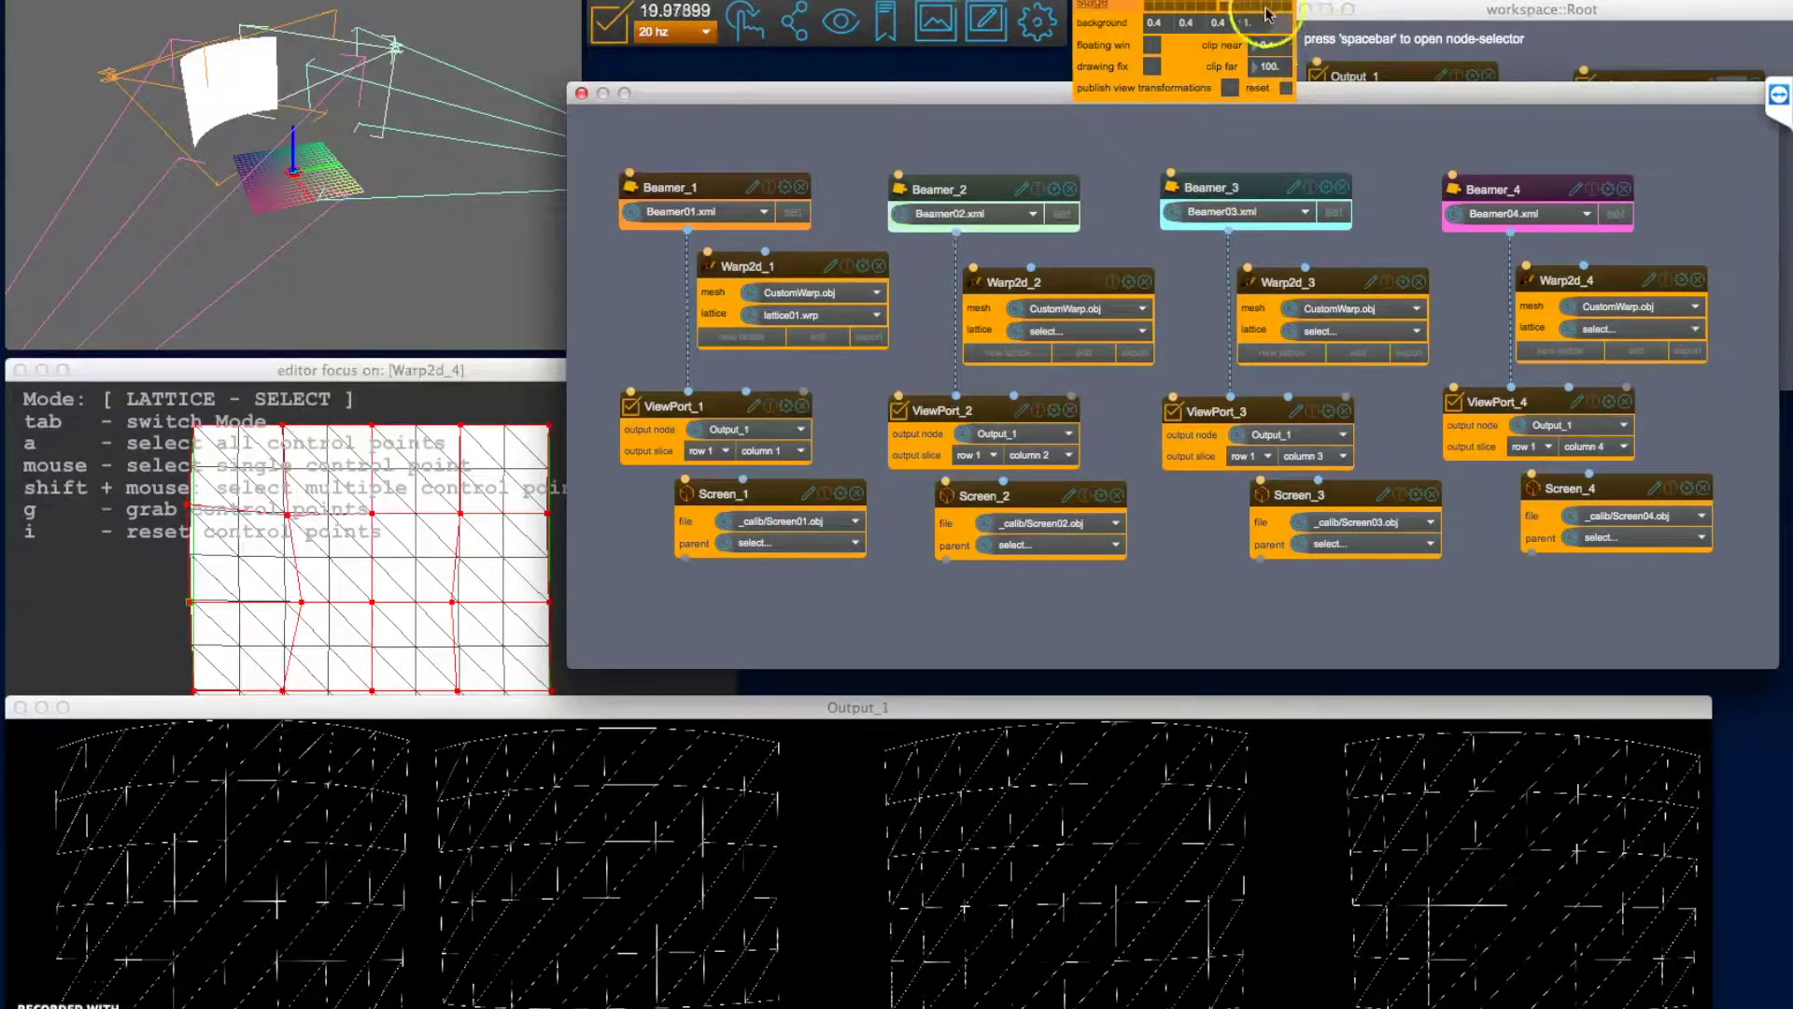
Enable the additional render groups in the stage viewer to show the screens of all four beamers.
{"action": "left_click", "coordinate": [1236, 4]}
{"action": "left_click", "coordinate": [1246, 4]}
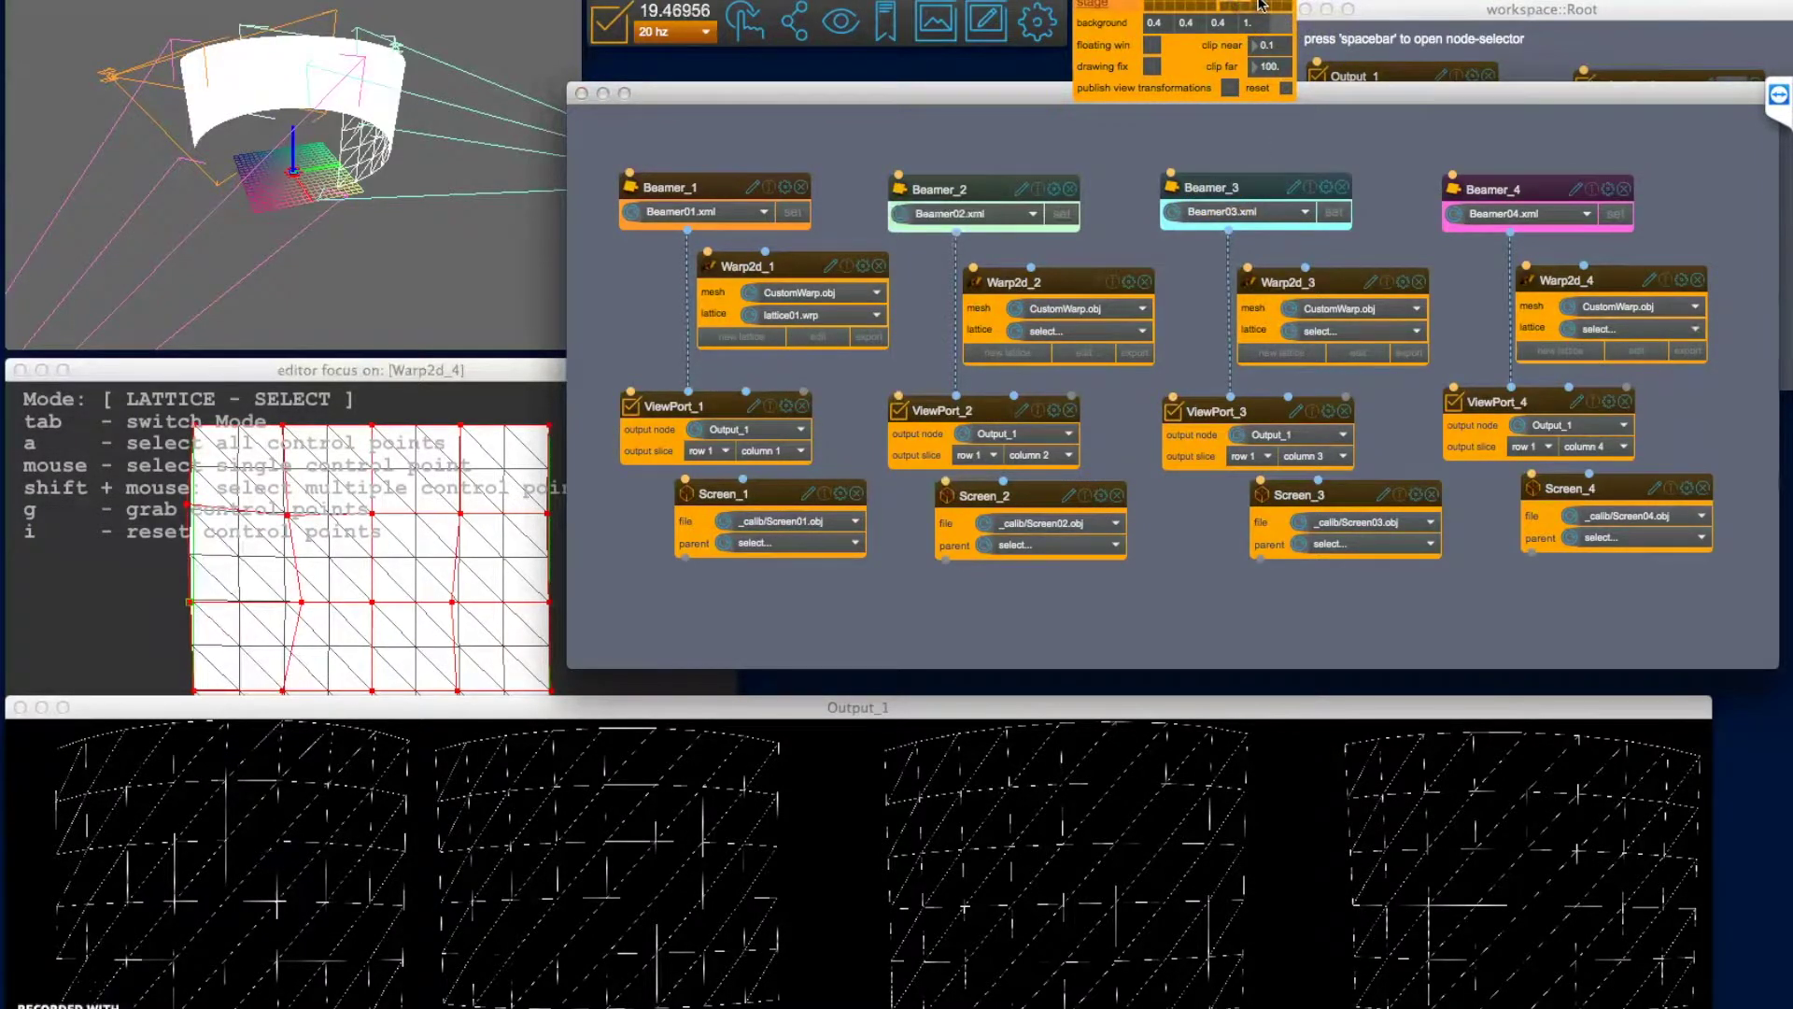
{"action": "left_click", "coordinate": [1256, 4]}
{"action": "left_click_drag", "start_coordinate": [260, 222], "coordinate": [199, 227]}
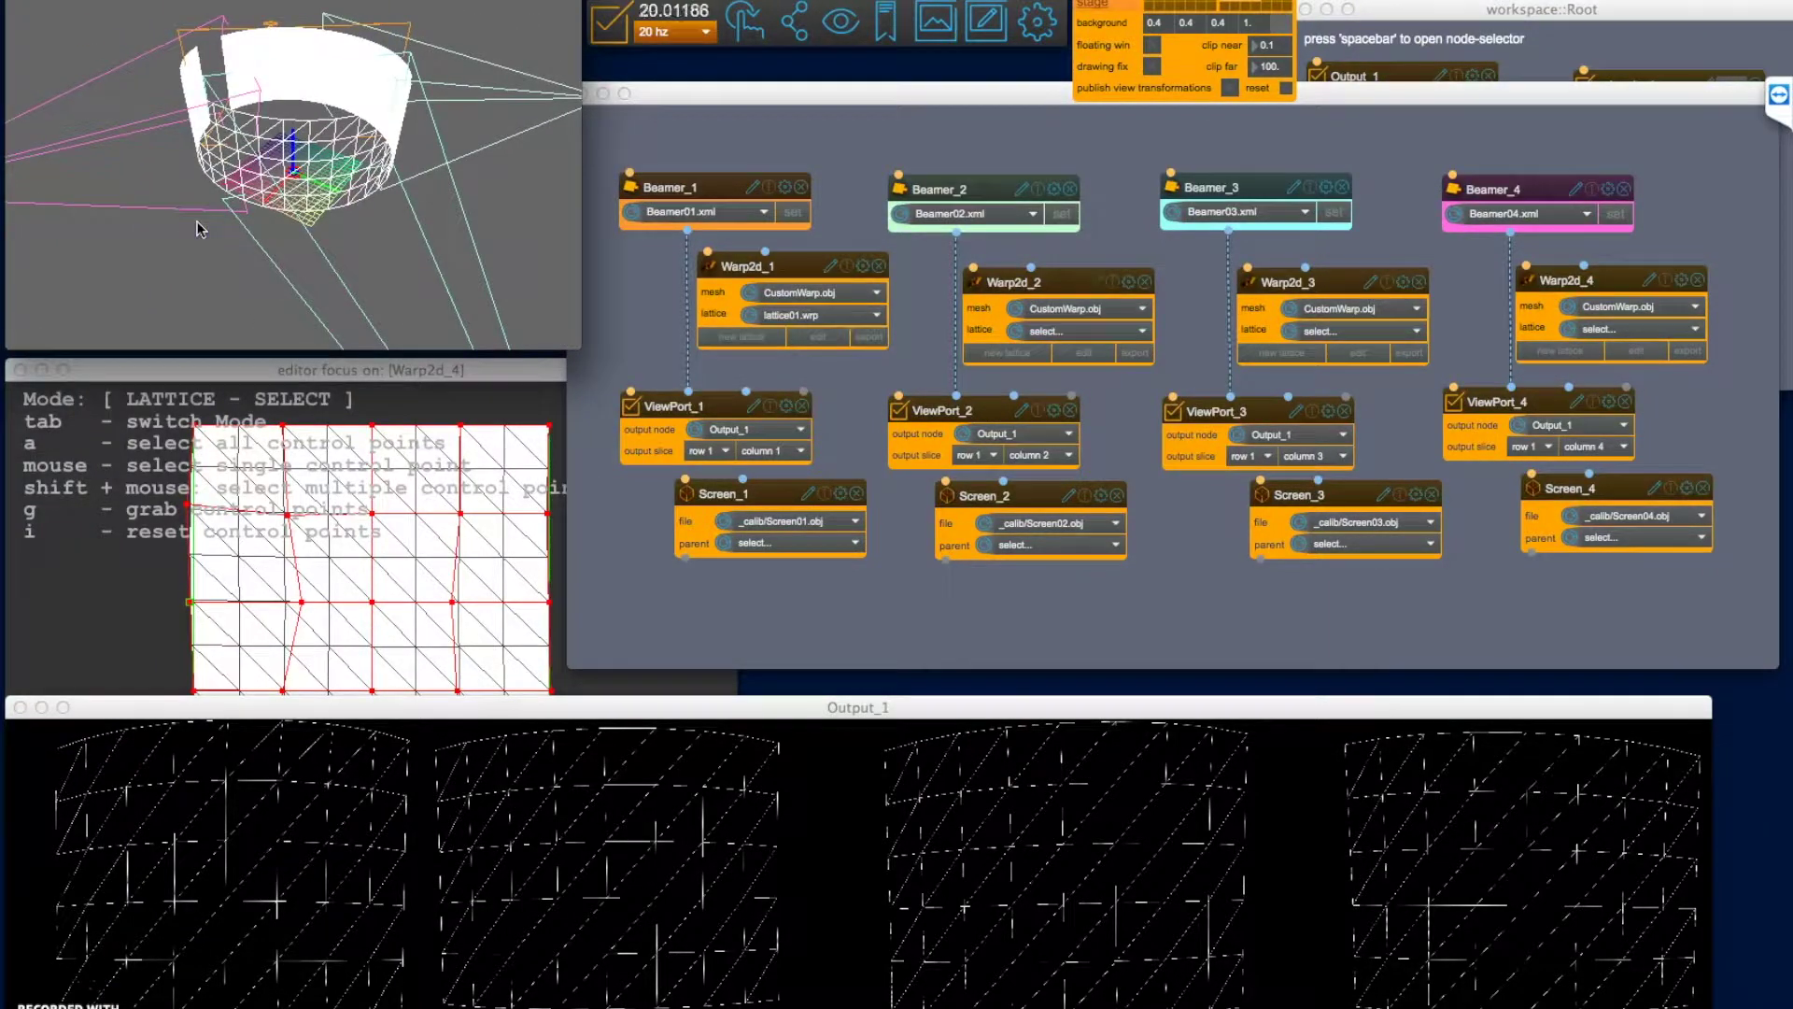
{"action": "left_click_drag", "start_coordinate": [272, 227], "coordinate": [205, 224]}
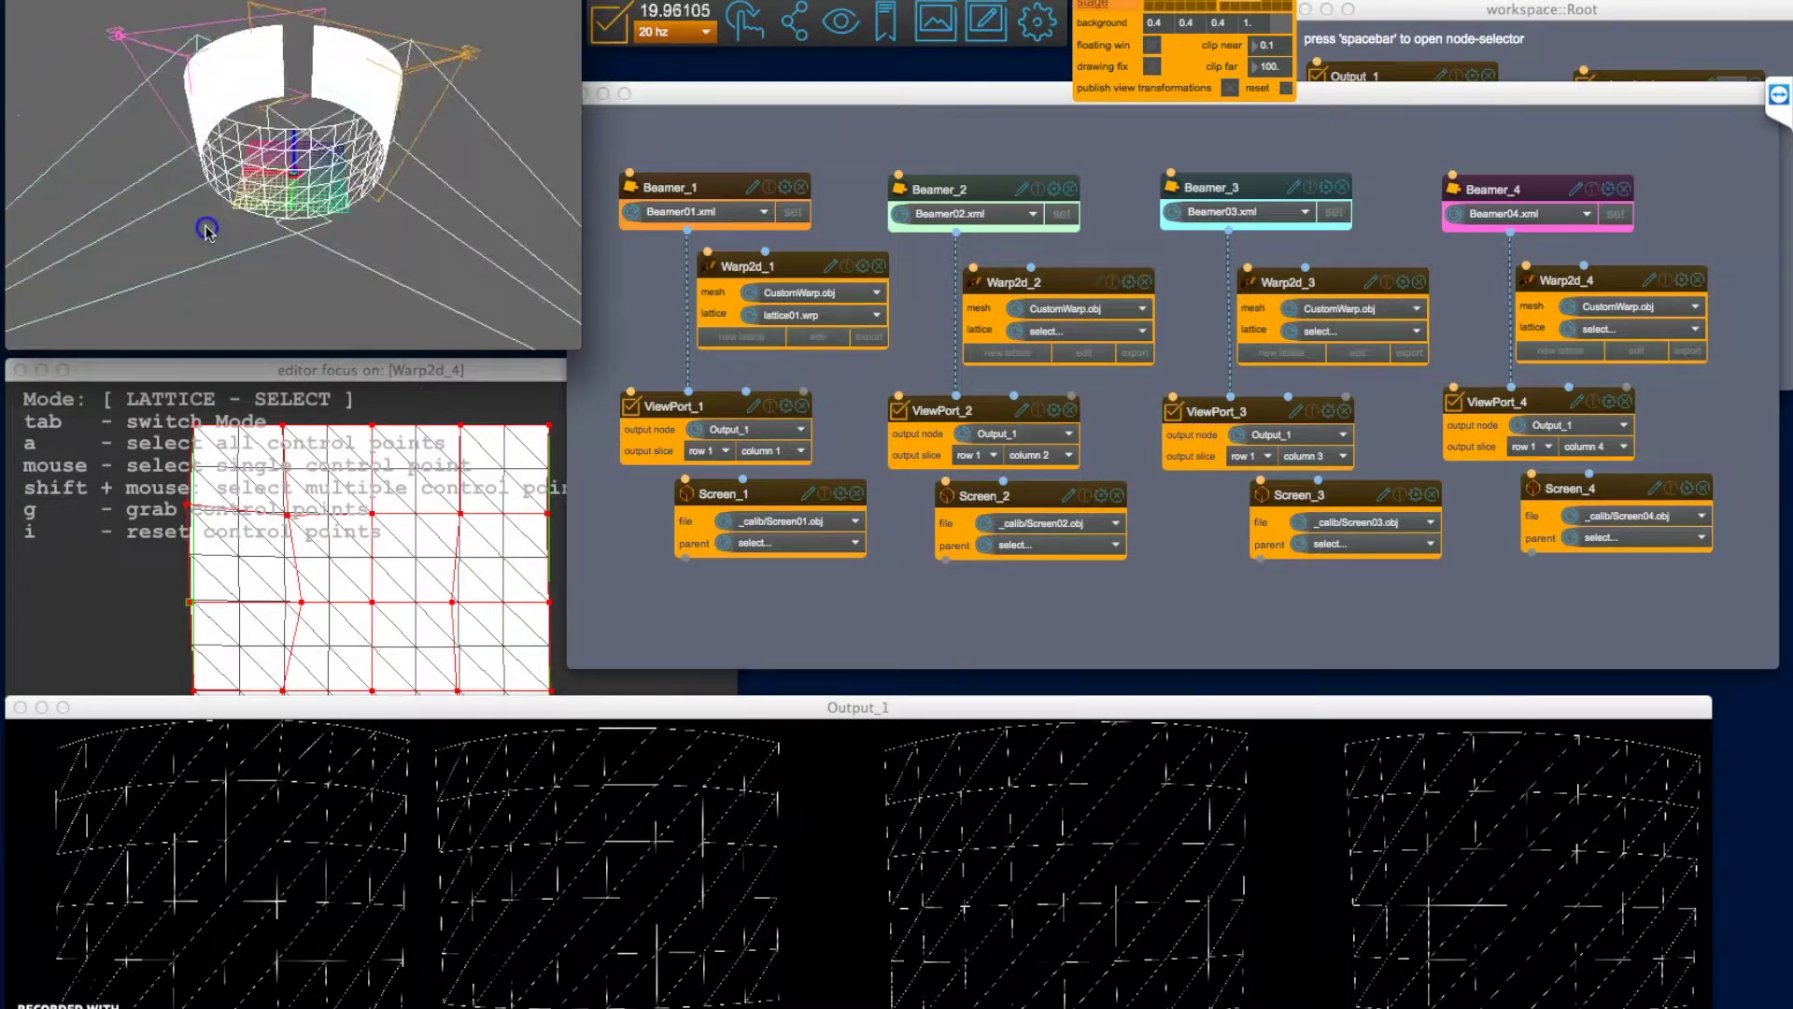
Set the front-face polymode of Screen_1 and Screen_2 from lines to polygons.
{"action": "left_click", "coordinate": [840, 493]}
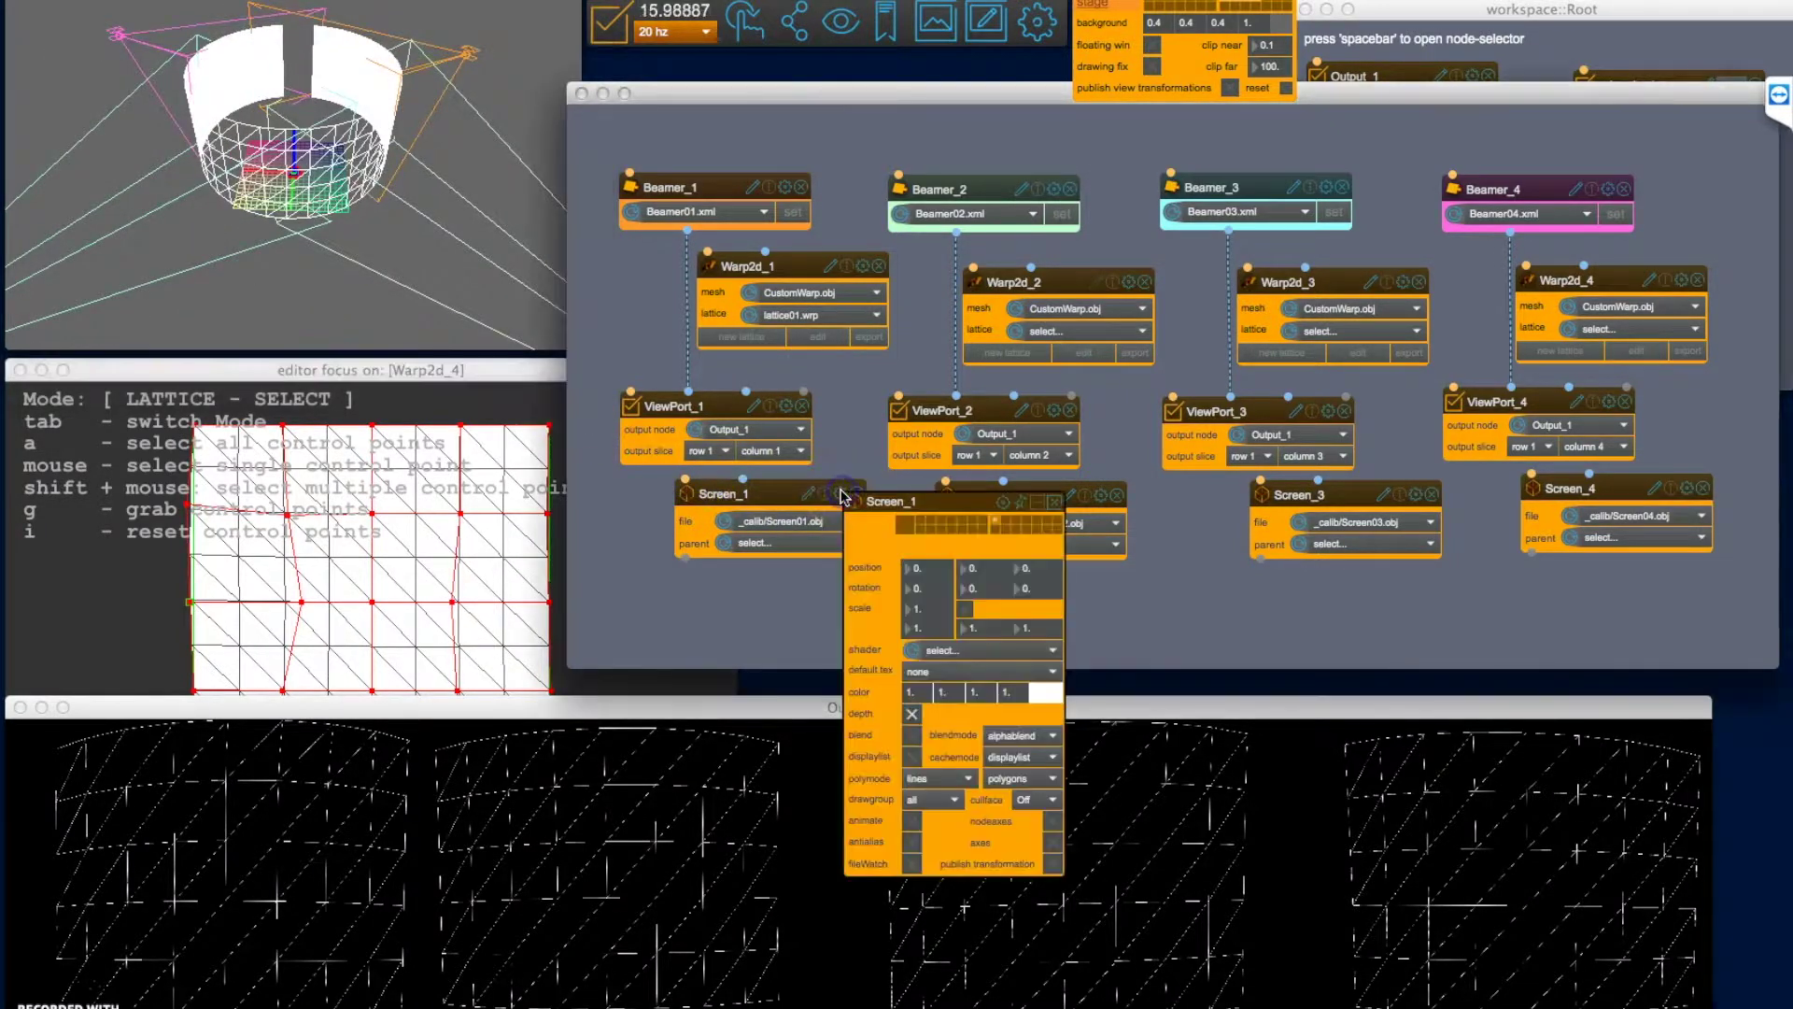
{"action": "left_click", "coordinate": [839, 494]}
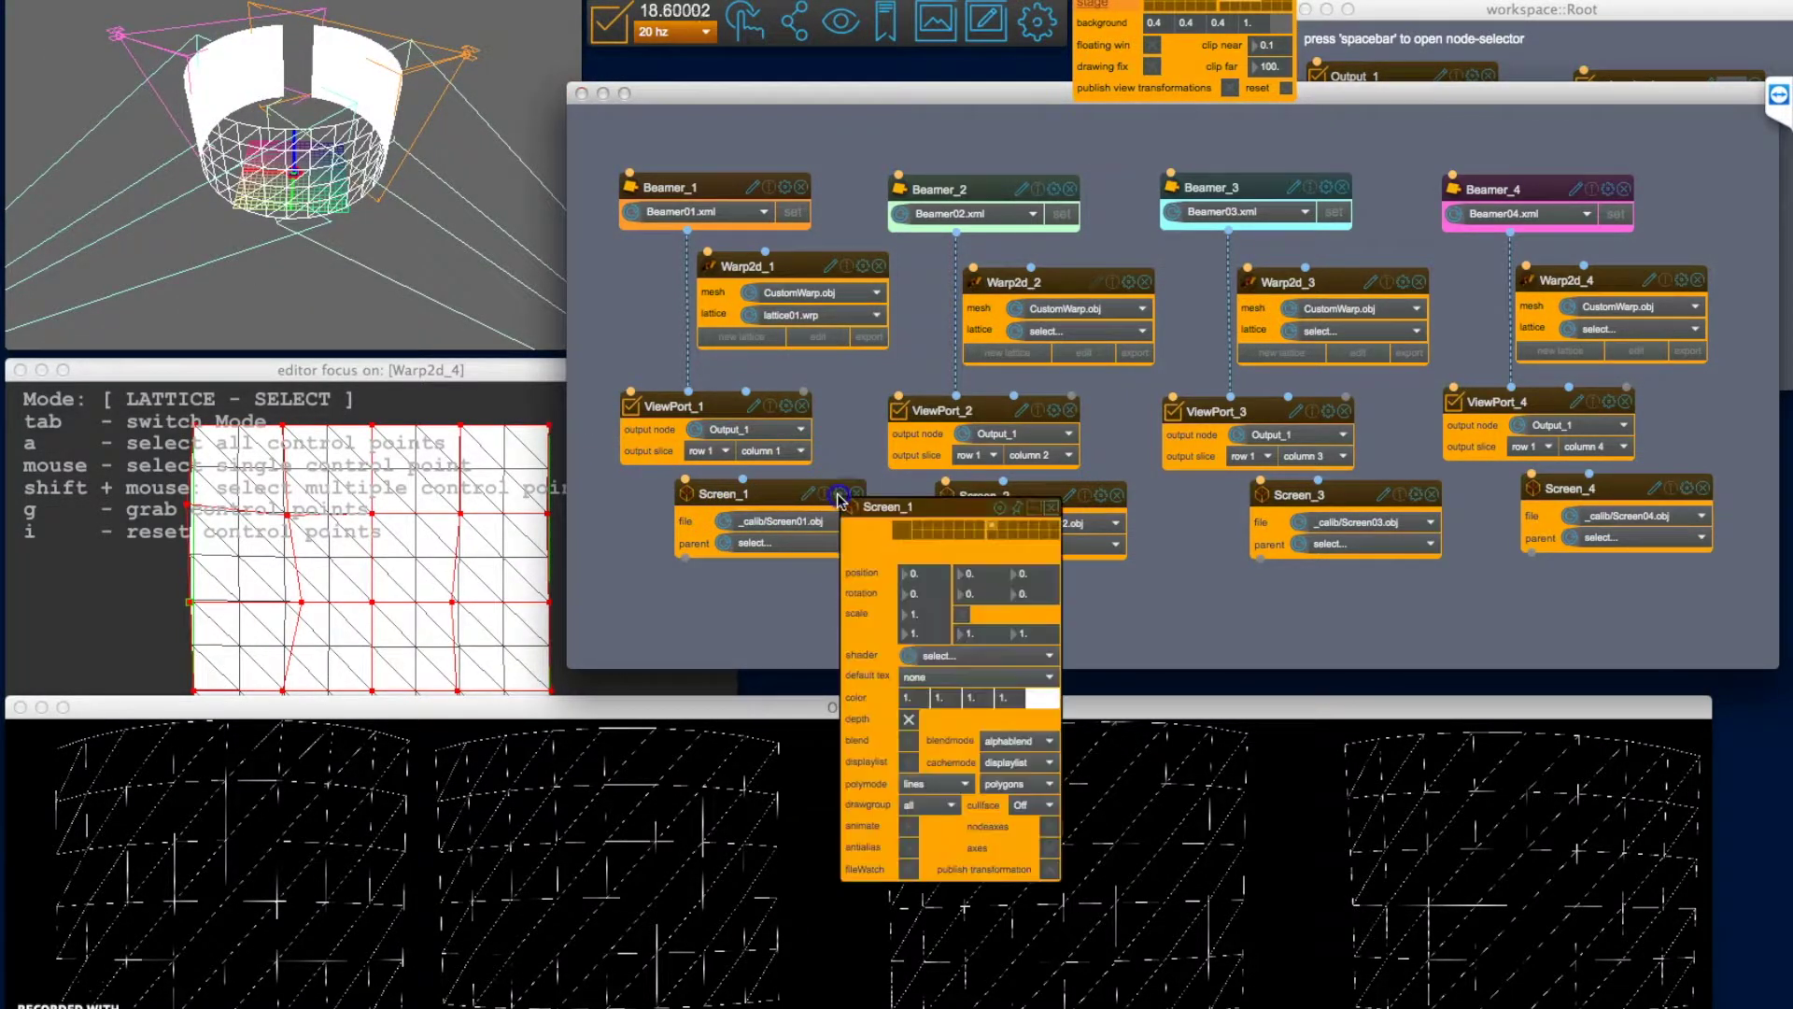
{"action": "left_click", "coordinate": [934, 784]}
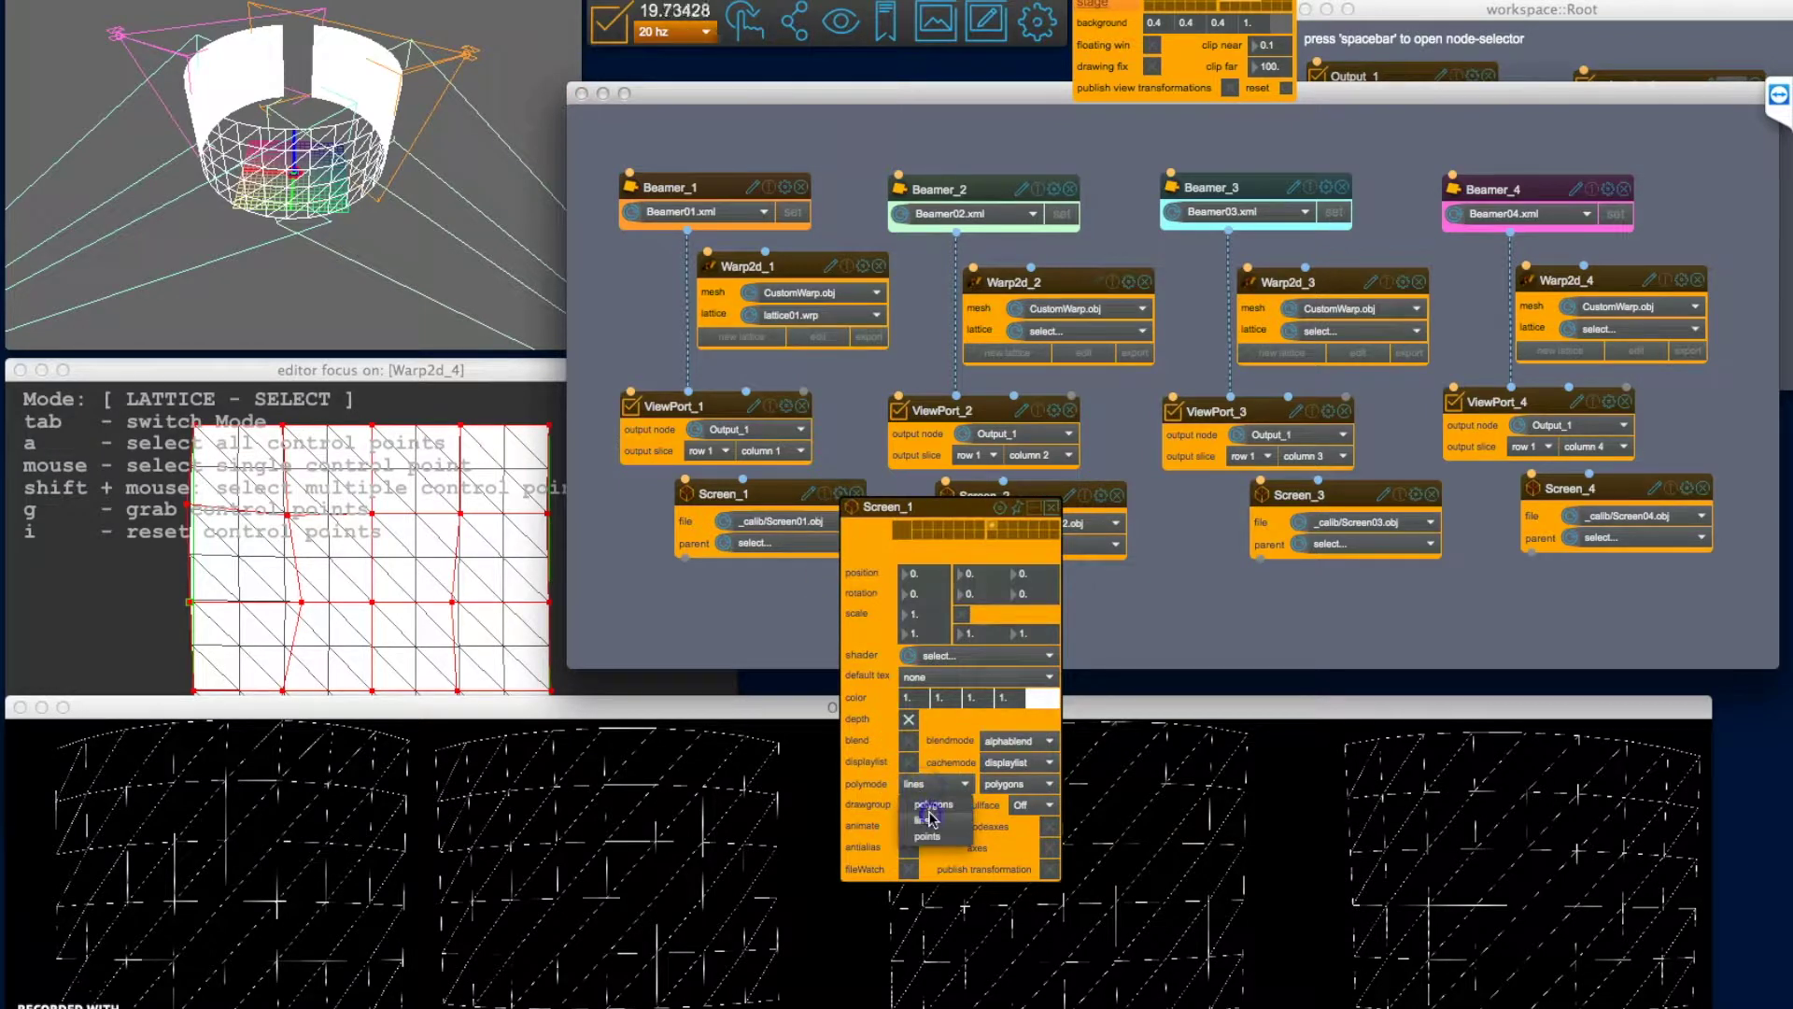
{"action": "left_click", "coordinate": [932, 806]}
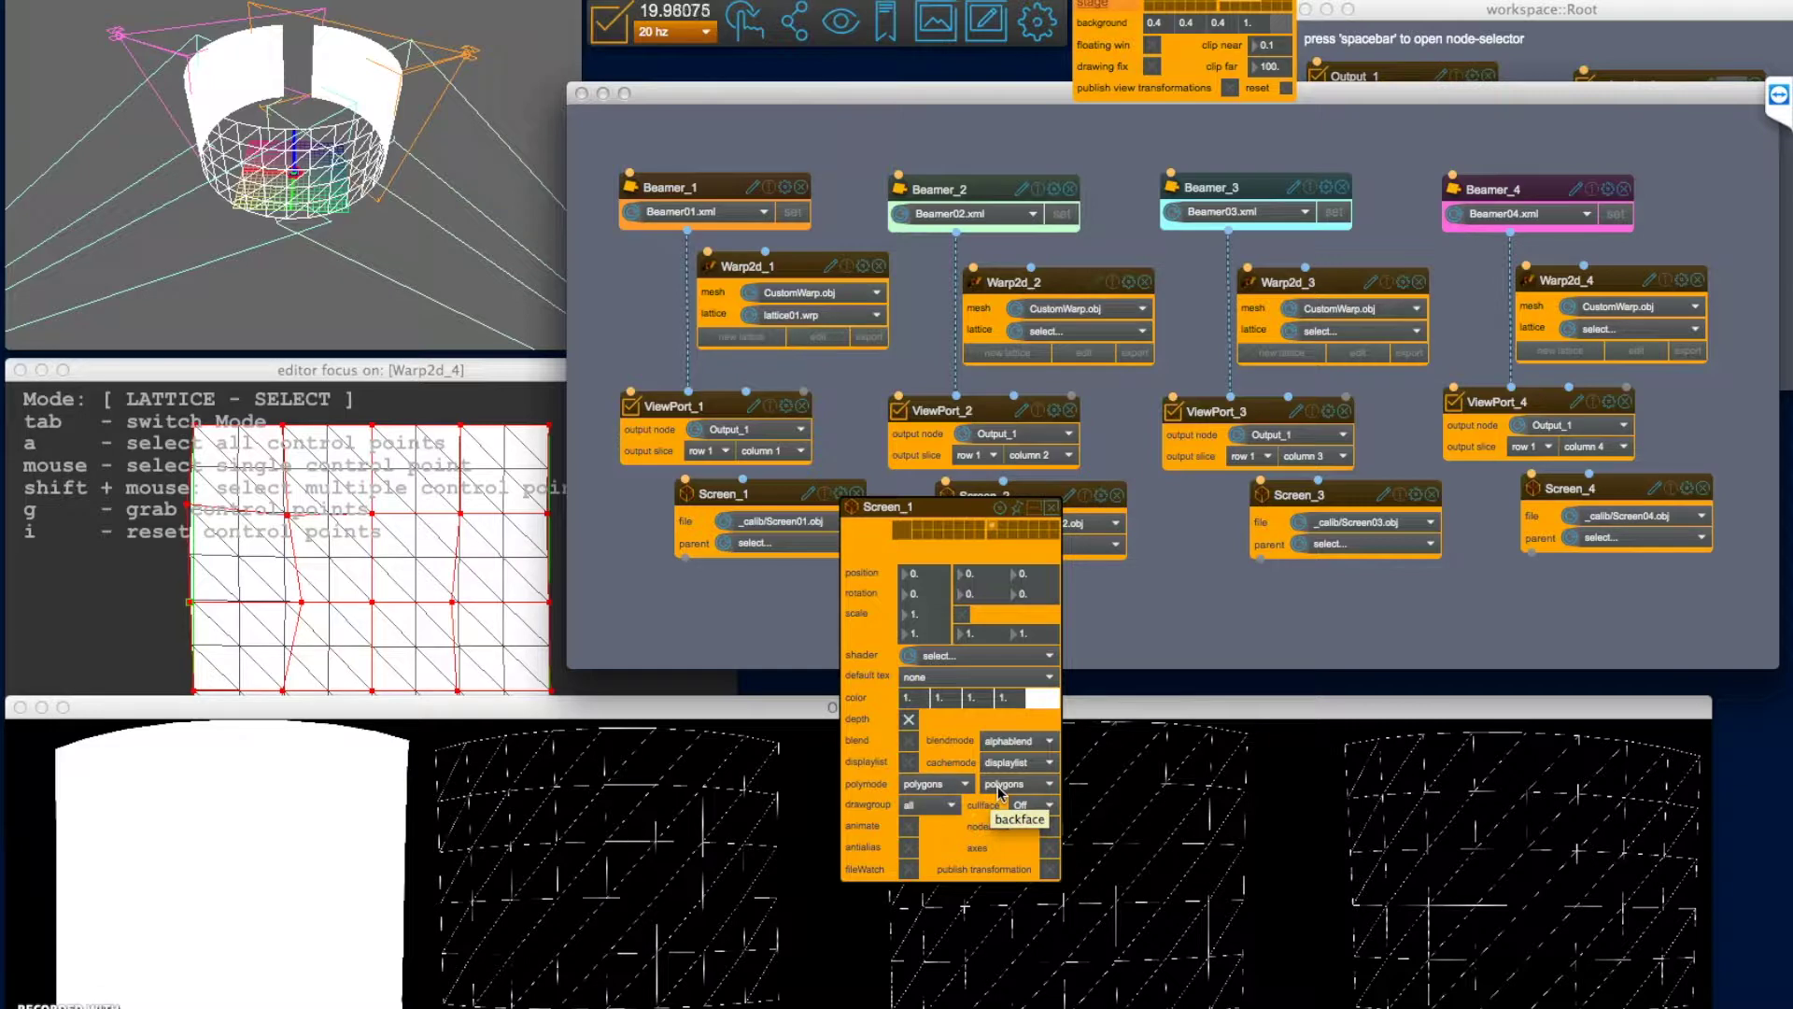
{"action": "left_click", "coordinate": [1106, 496]}
{"action": "left_click", "coordinate": [1101, 495]}
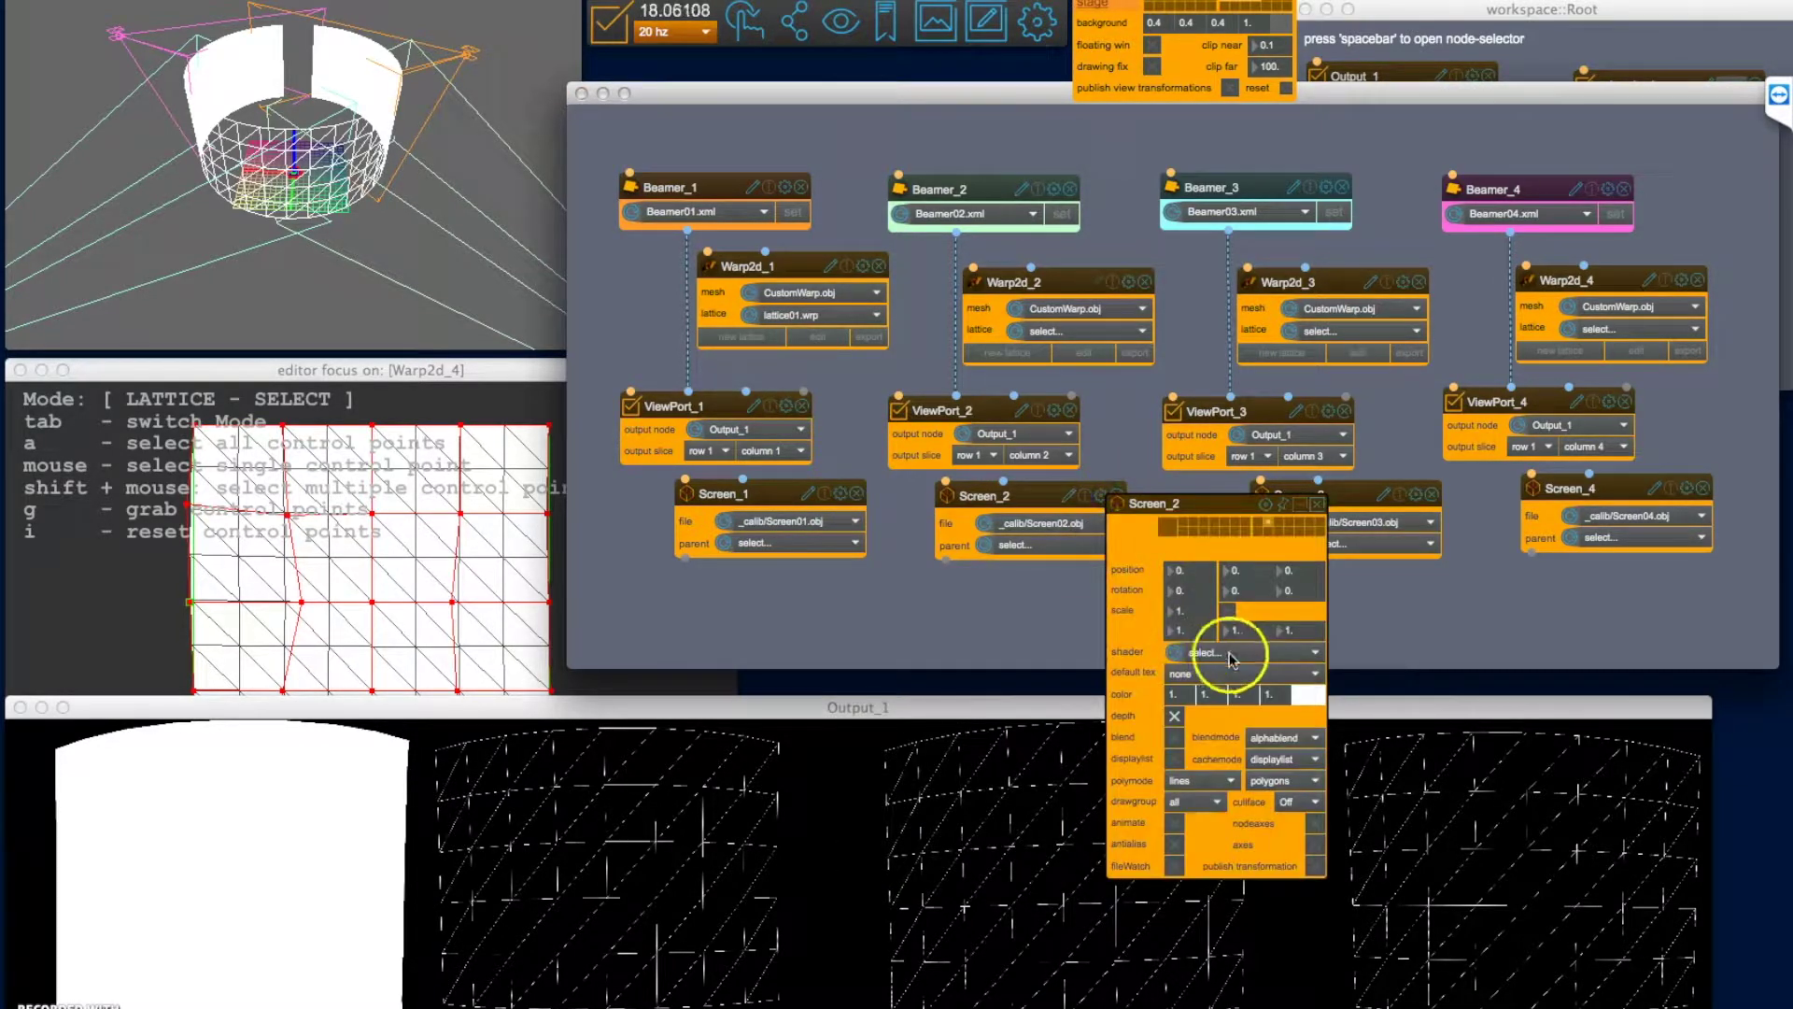
{"action": "left_click", "coordinate": [1200, 780]}
{"action": "left_click", "coordinate": [1204, 801]}
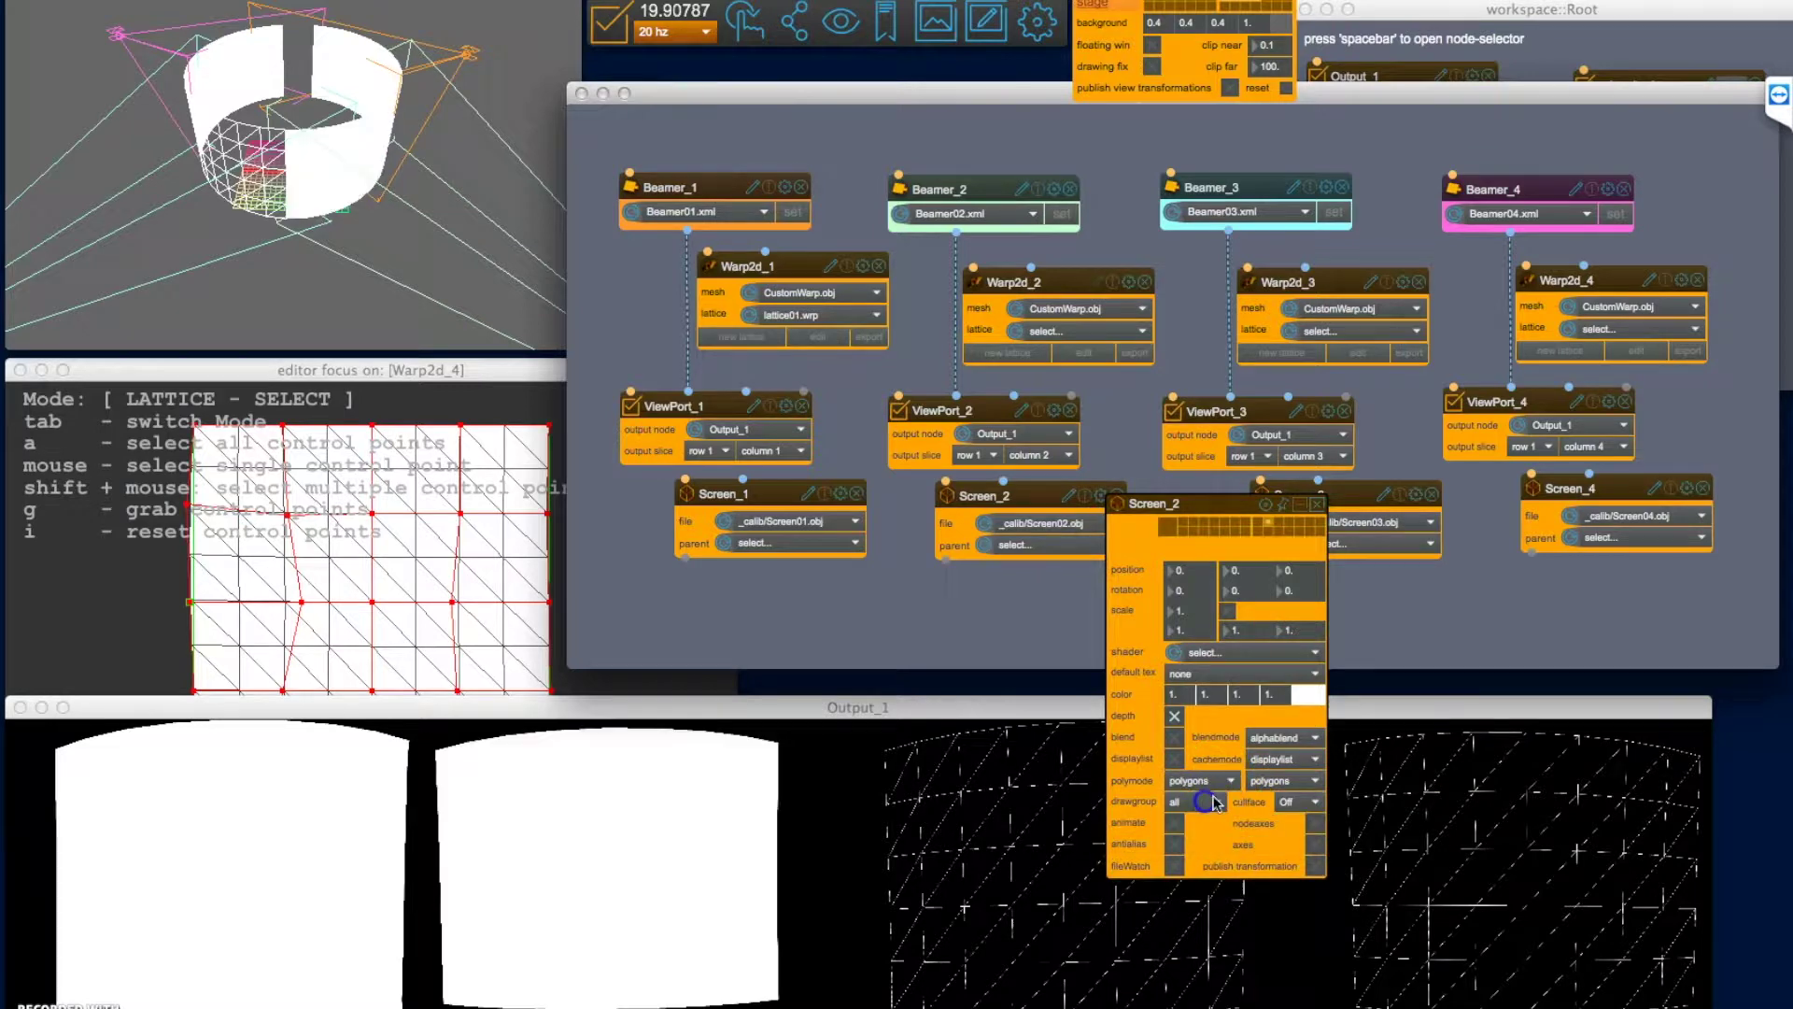
Set the front-face polymode of Screen_3 and Screen_4 to polygons.
{"action": "left_click", "coordinate": [1409, 491]}
{"action": "left_click", "coordinate": [1418, 495]}
{"action": "left_click", "coordinate": [1517, 780]}
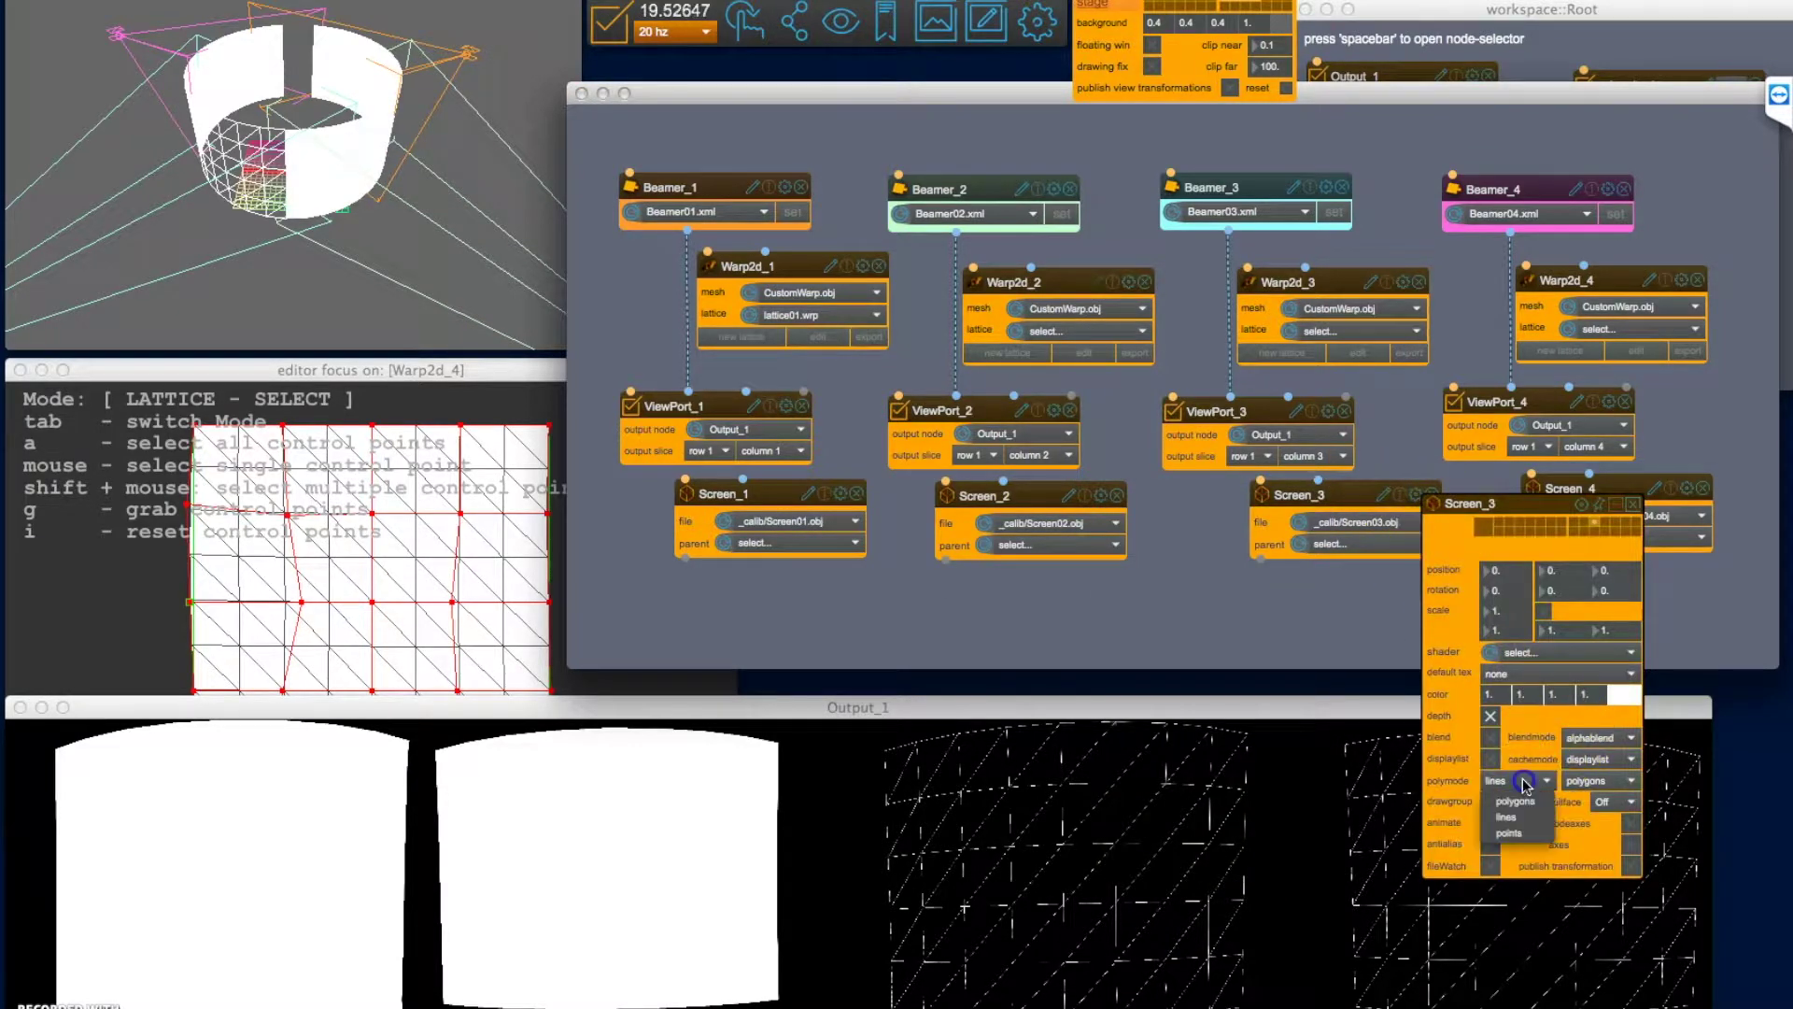
{"action": "left_click", "coordinate": [1519, 802]}
{"action": "left_click", "coordinate": [1687, 487]}
{"action": "left_click", "coordinate": [1661, 777]}
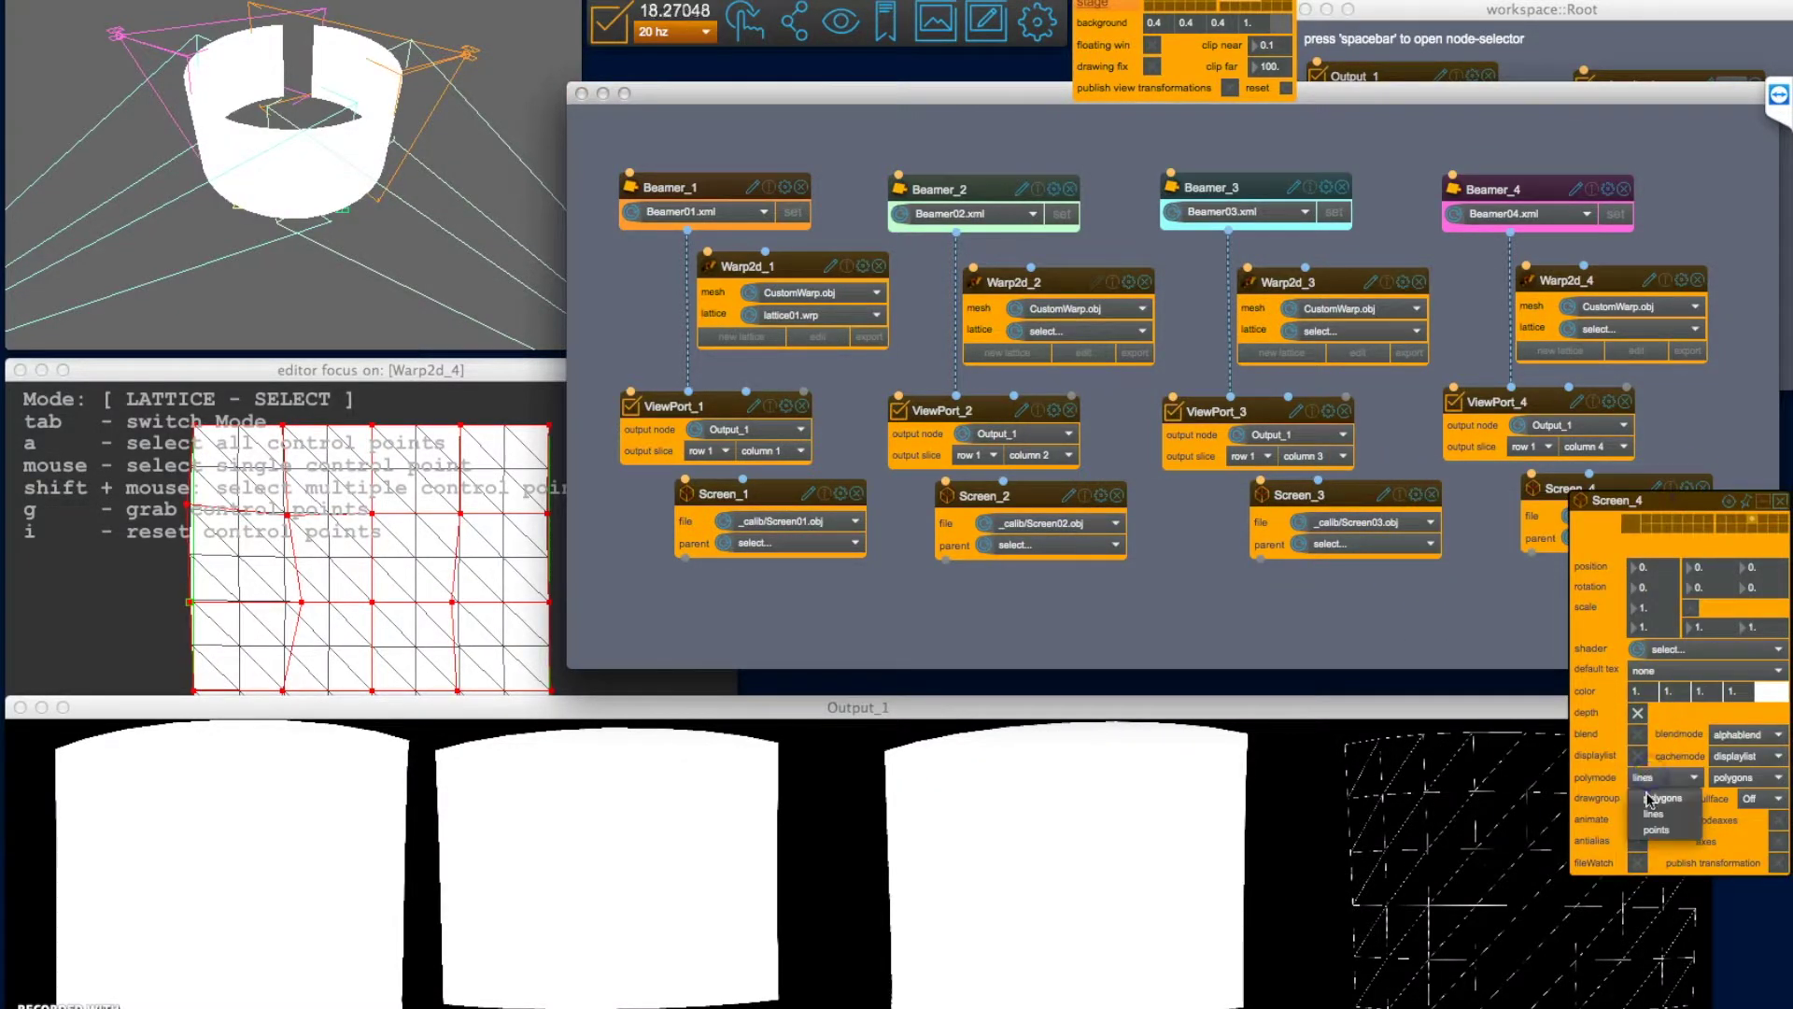
{"action": "left_click", "coordinate": [1661, 798]}
Enlarge the stage viewer and examine the solid cylindrical screens and the beamer frustums from several angles.
{"action": "left_click_drag", "start_coordinate": [160, 60], "coordinate": [276, 204]}
{"action": "left_click_drag", "start_coordinate": [573, 349], "coordinate": [755, 635]}
{"action": "left_click_drag", "start_coordinate": [334, 356], "coordinate": [312, 389]}
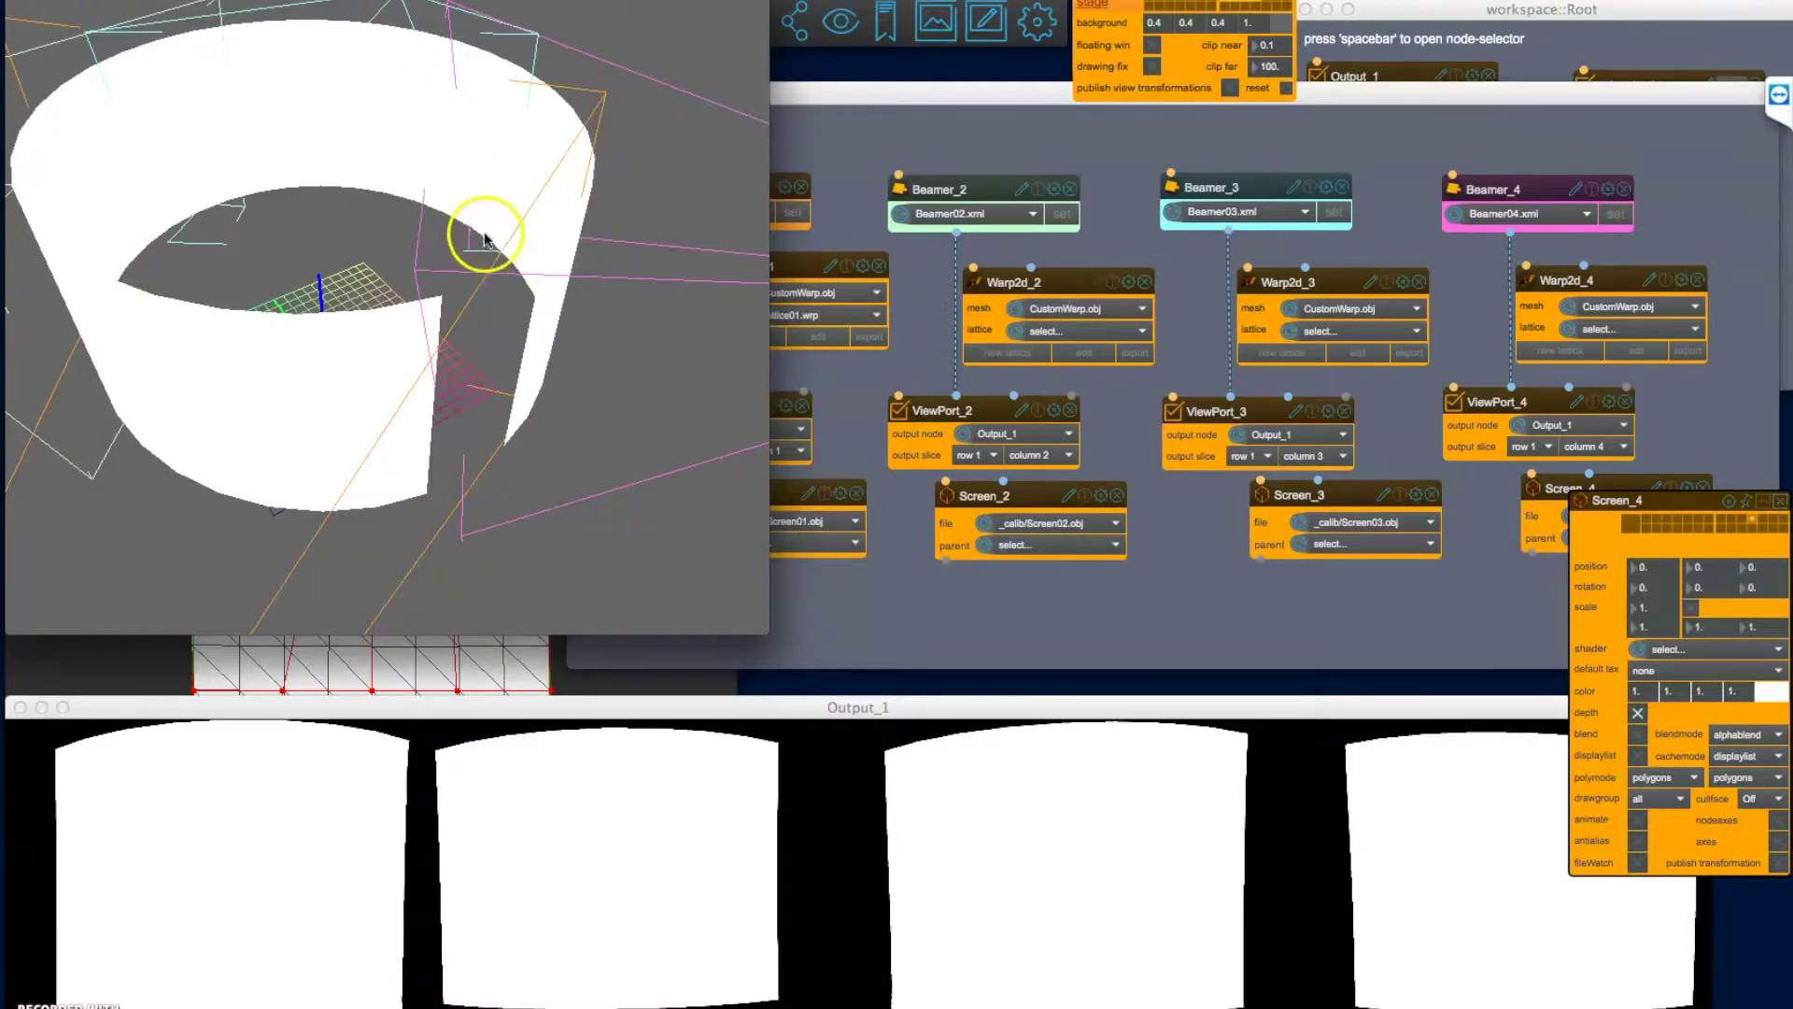
{"action": "left_click_drag", "start_coordinate": [380, 282], "coordinate": [373, 352]}
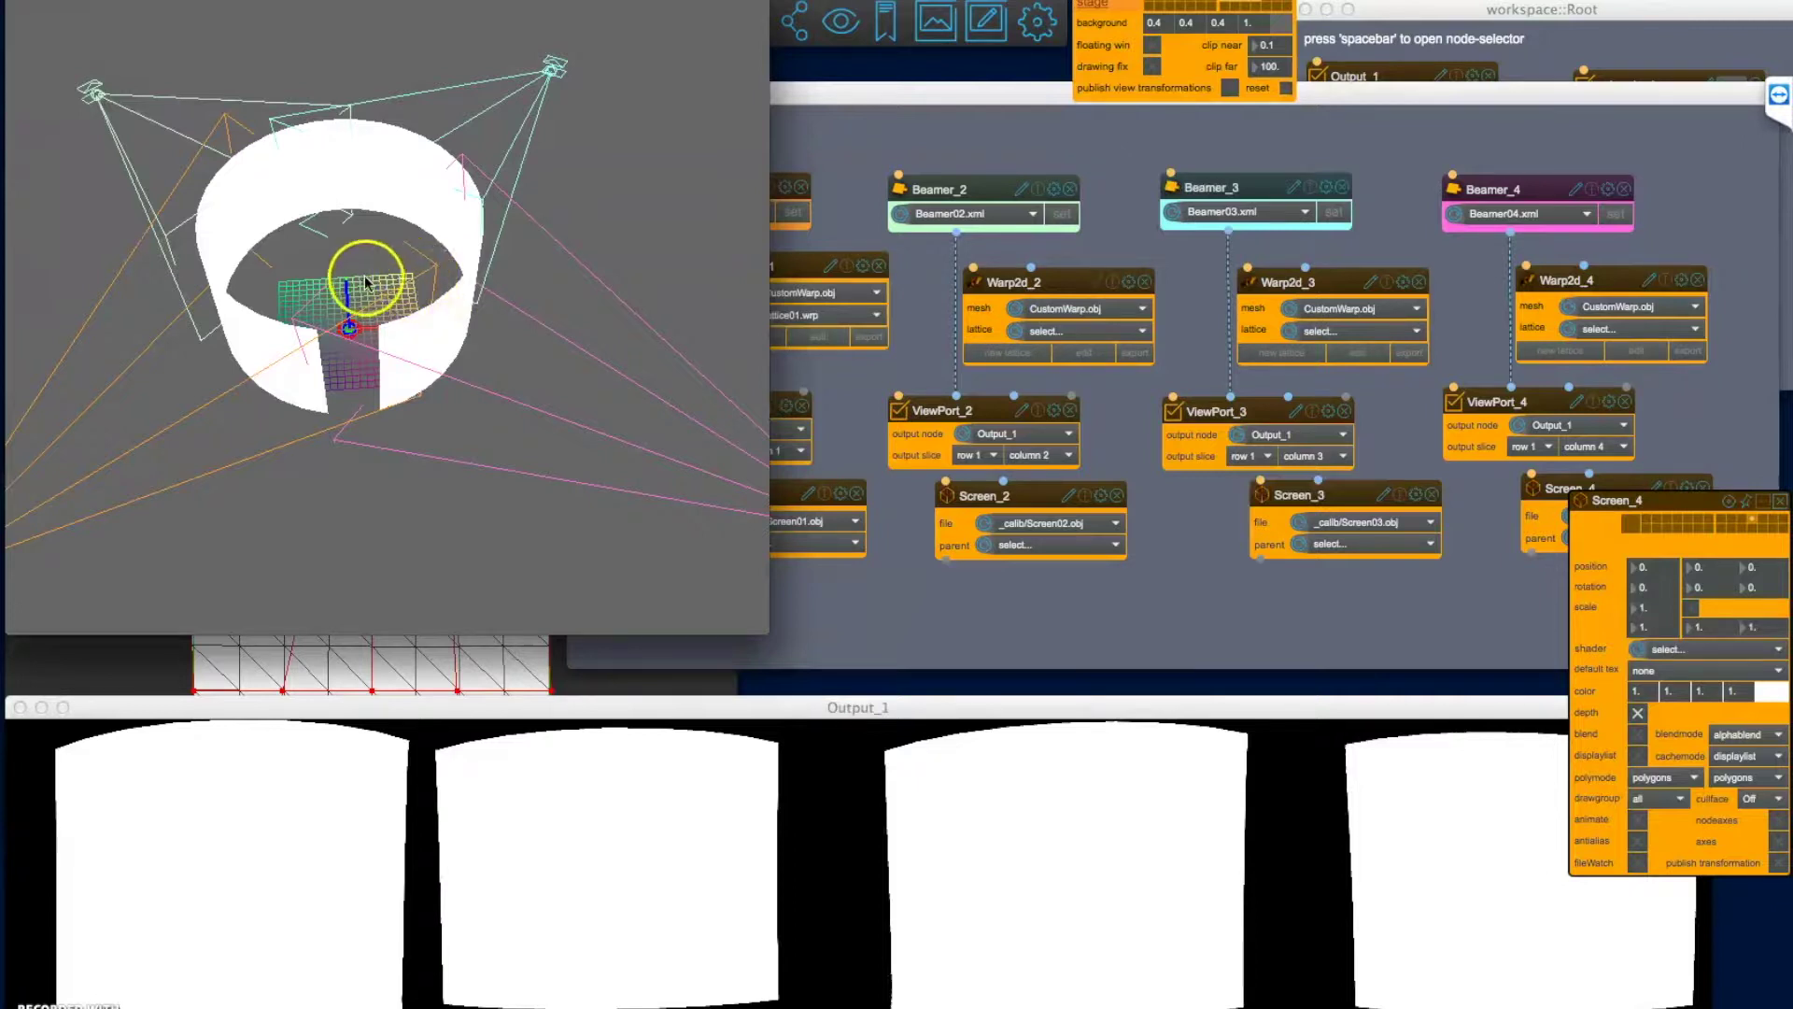
{"action": "left_click_drag", "start_coordinate": [343, 318], "coordinate": [379, 308]}
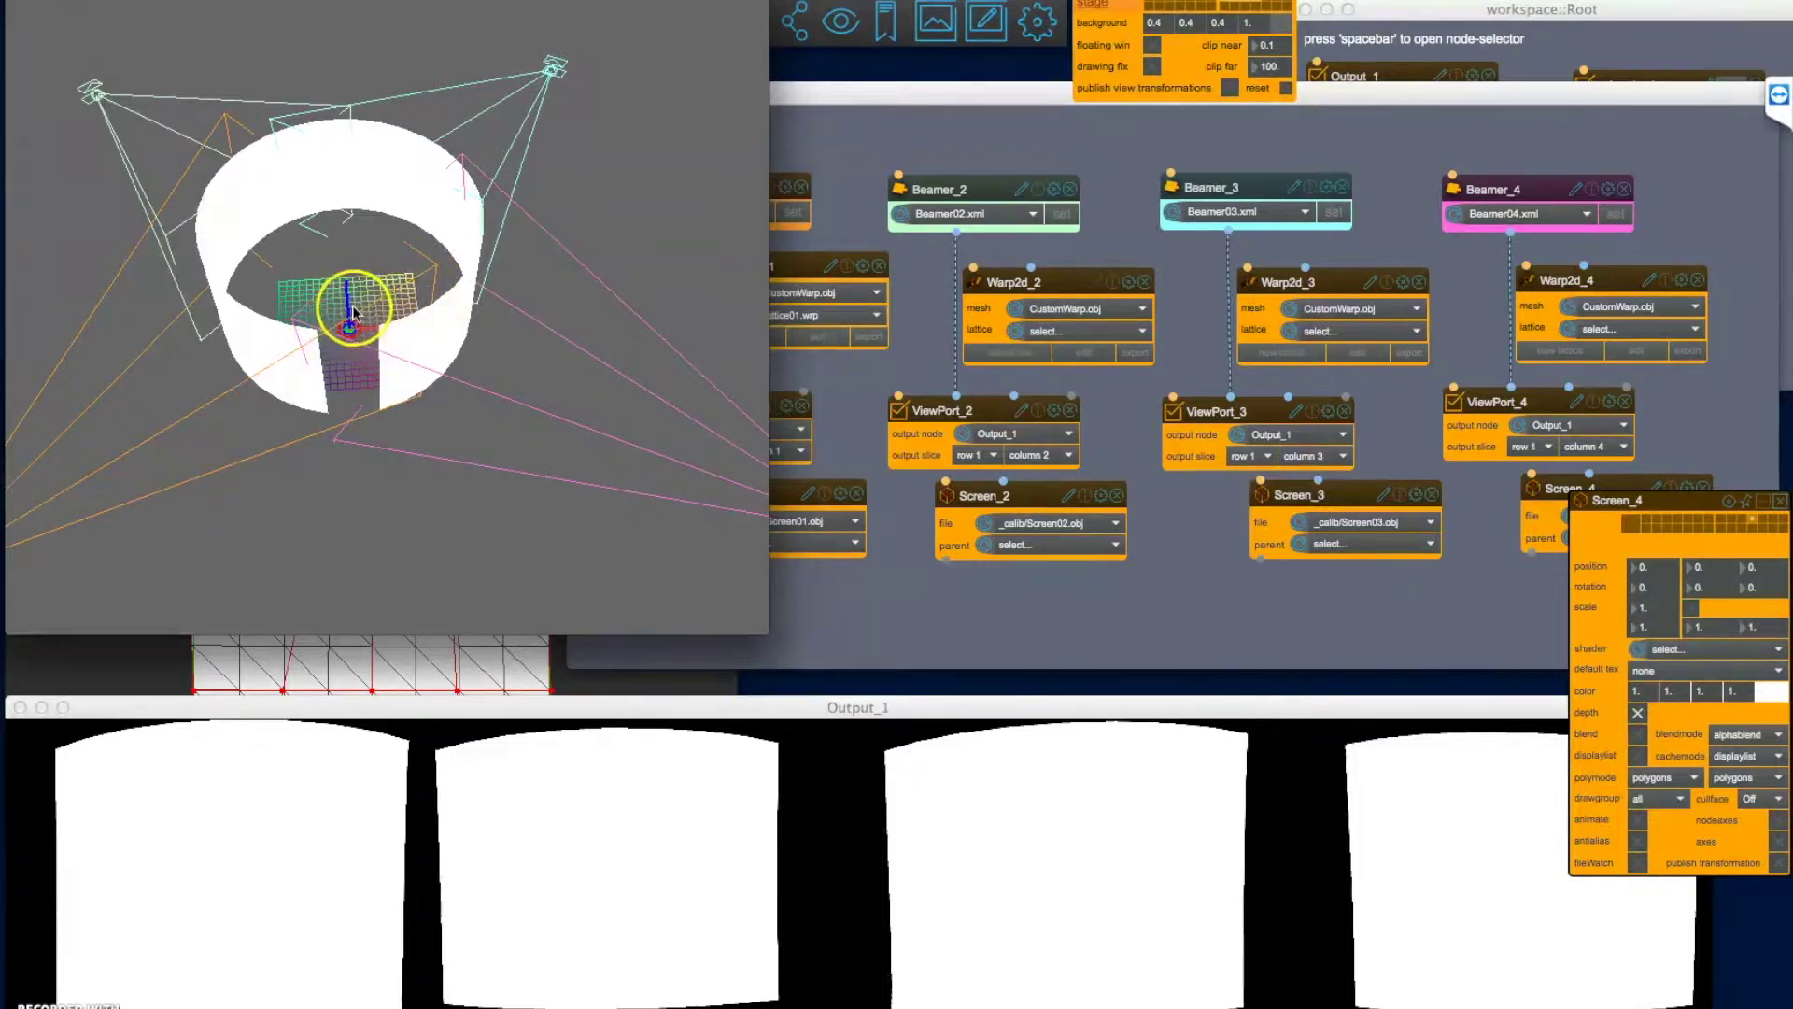
{"action": "scroll", "coordinate": [351, 305], "scroll_direction": "up", "scroll_amount": 2}
{"action": "scroll", "coordinate": [350, 304], "scroll_direction": "up", "scroll_amount": 3}
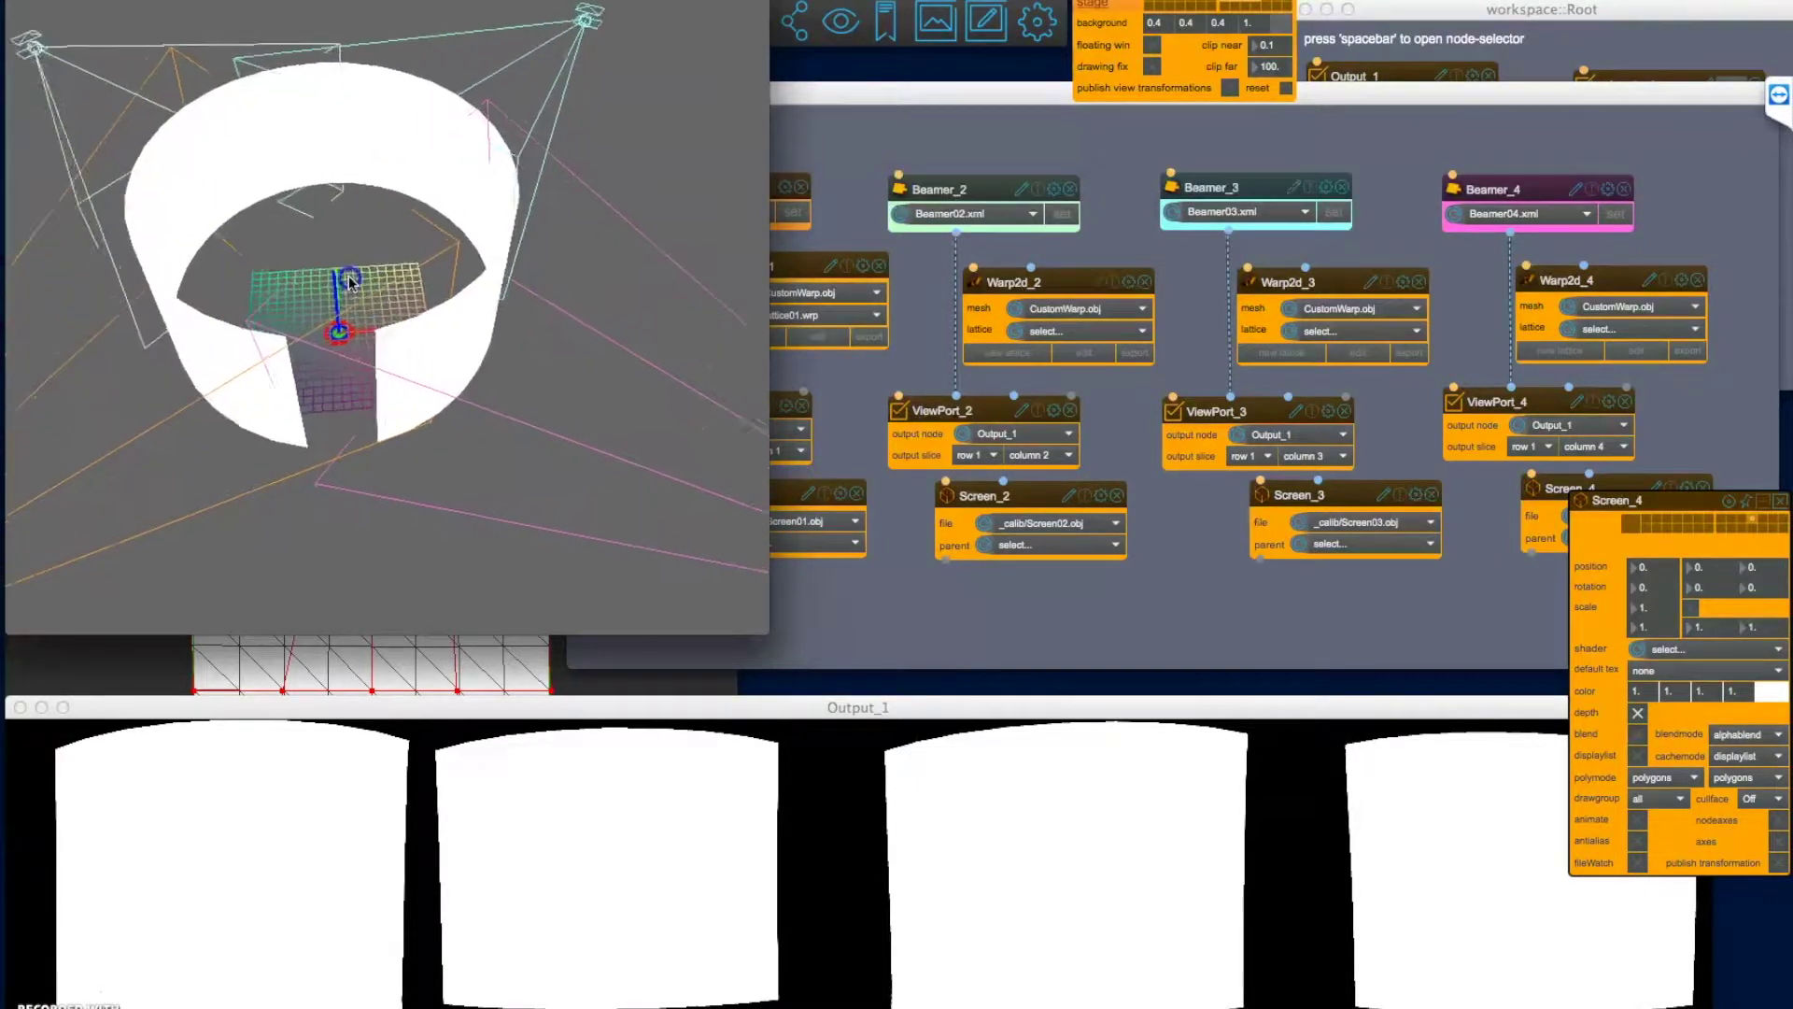
{"action": "scroll", "coordinate": [351, 308], "scroll_direction": "up", "scroll_amount": 2}
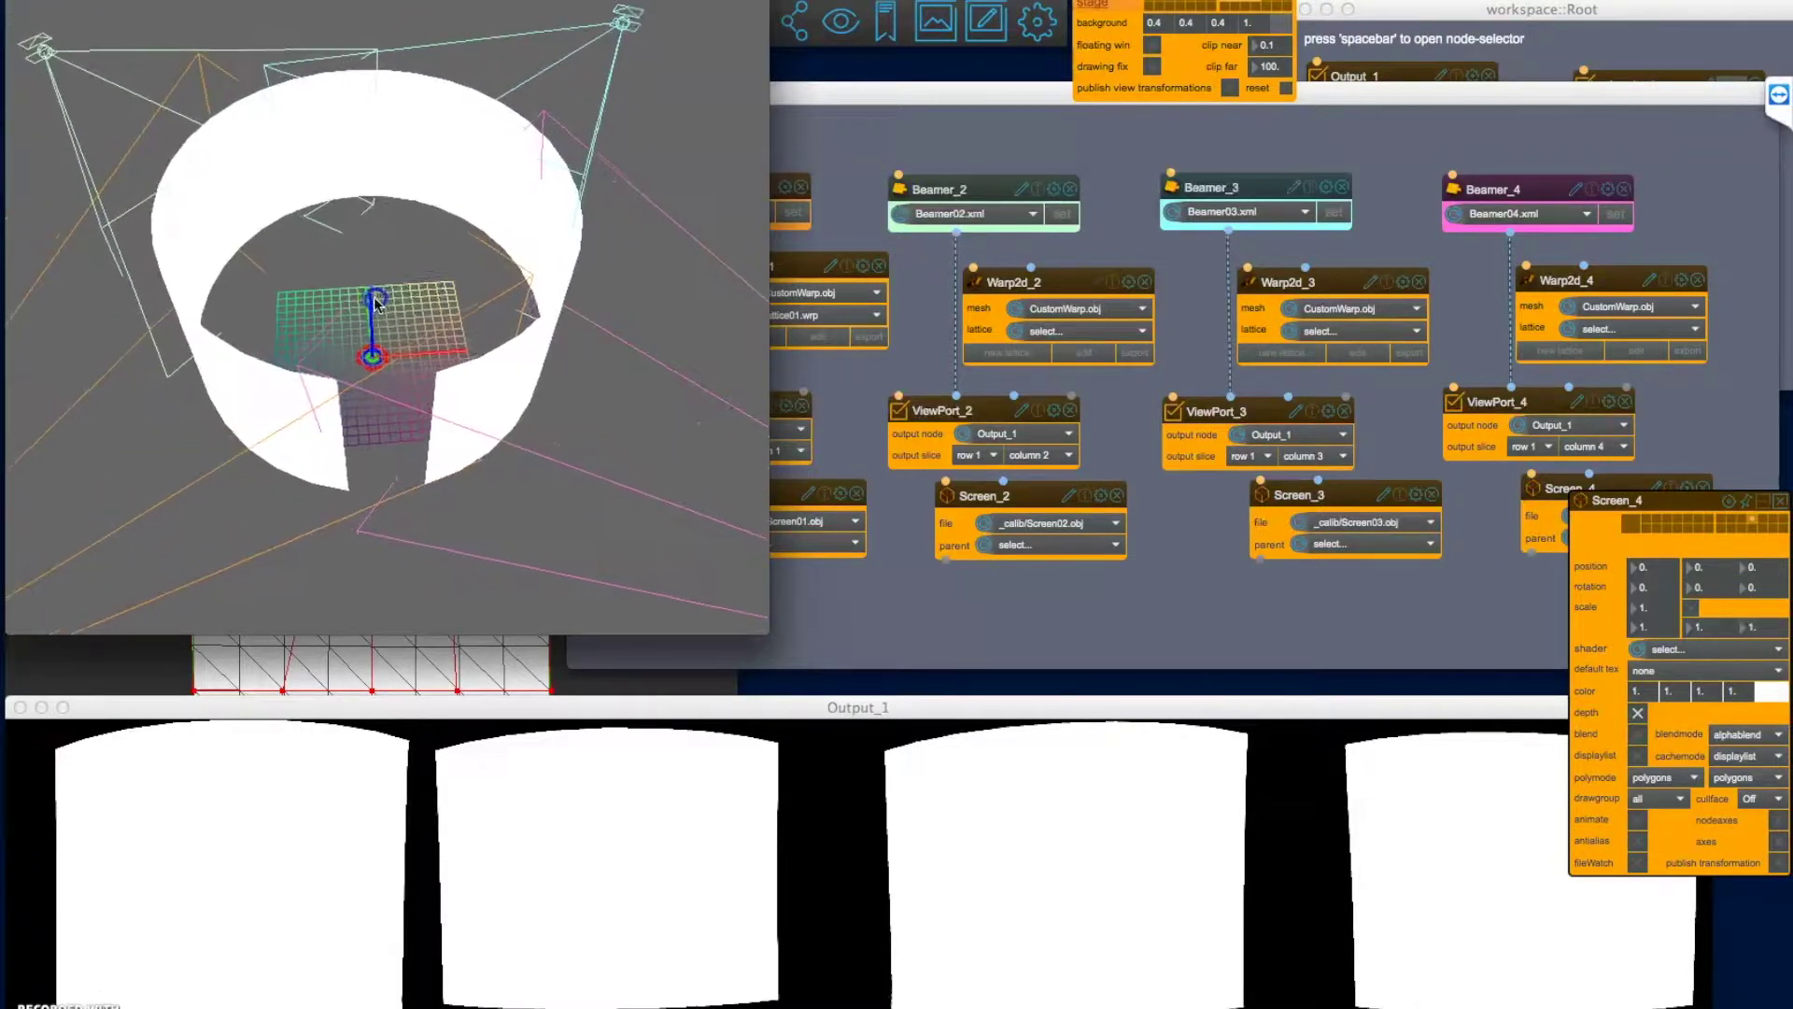
{"action": "scroll", "coordinate": [371, 344], "scroll_direction": "up", "scroll_amount": 2}
{"action": "right_click_drag", "start_coordinate": [370, 338], "coordinate": [359, 334]}
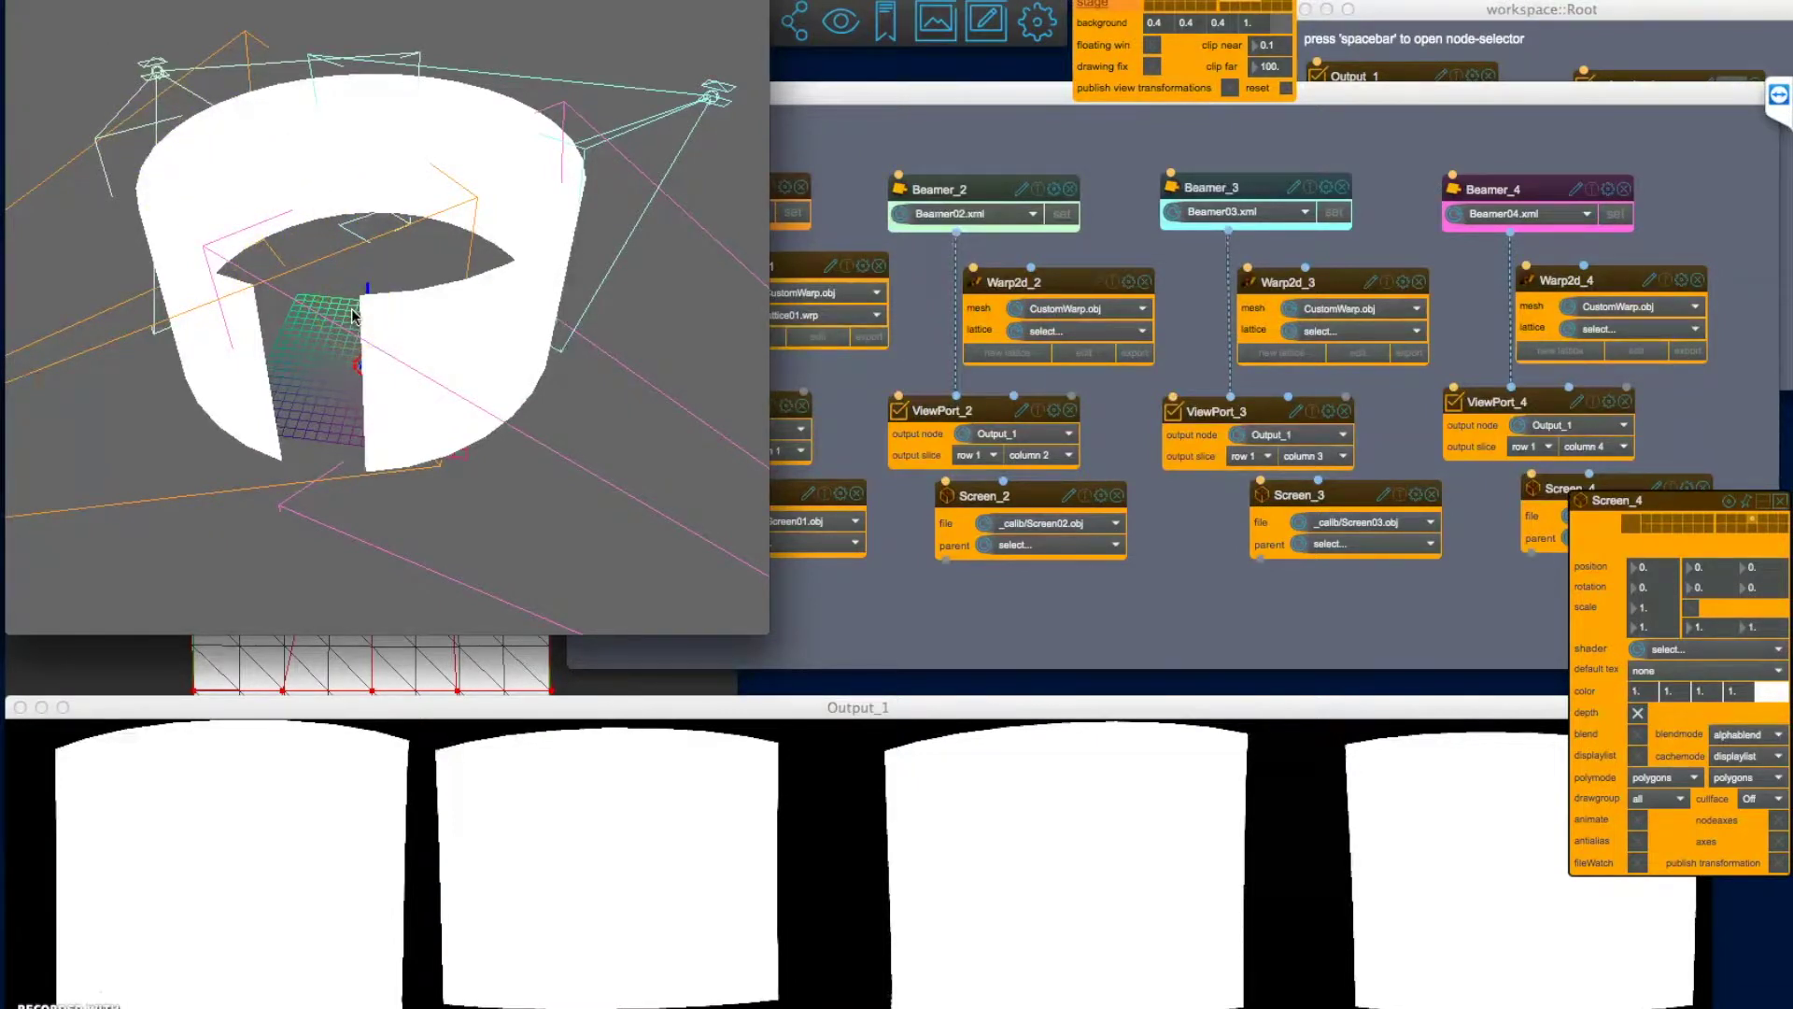
Close the subnode window and place the root workspace window beside the stage viewer, widened for additional nodes.
{"action": "left_click", "coordinate": [985, 131]}
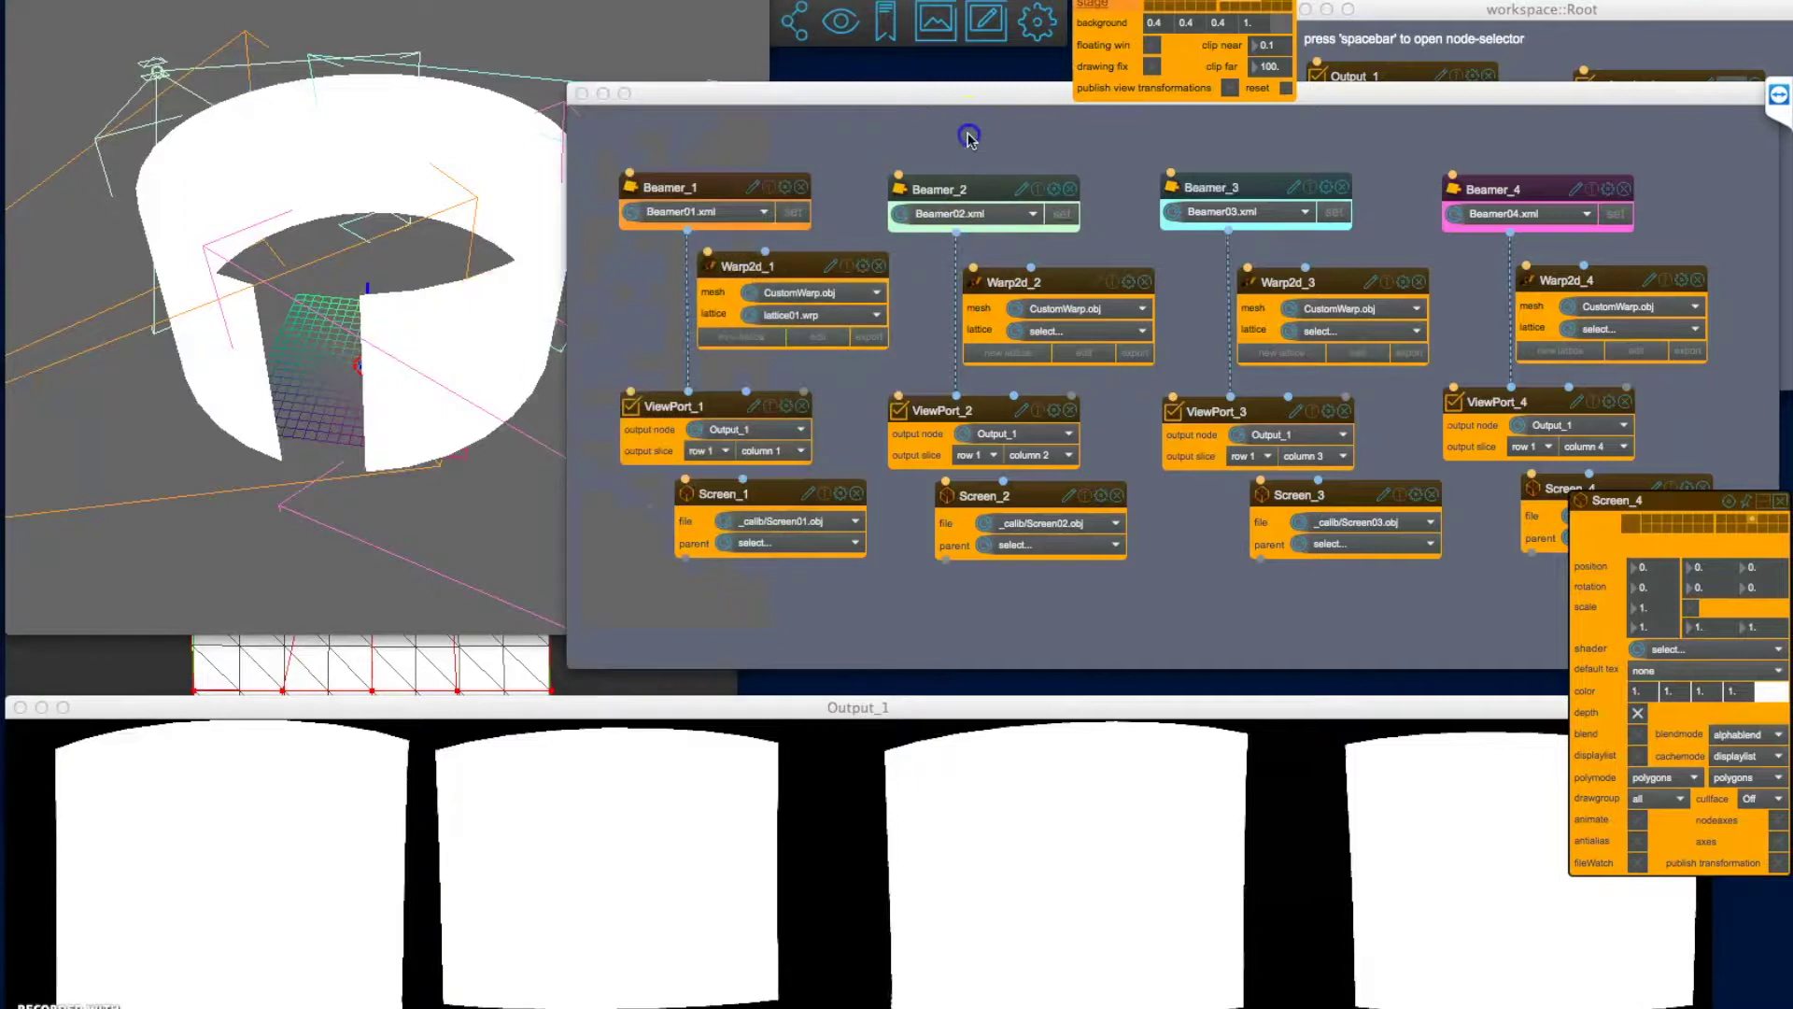
{"action": "left_click", "coordinate": [582, 93]}
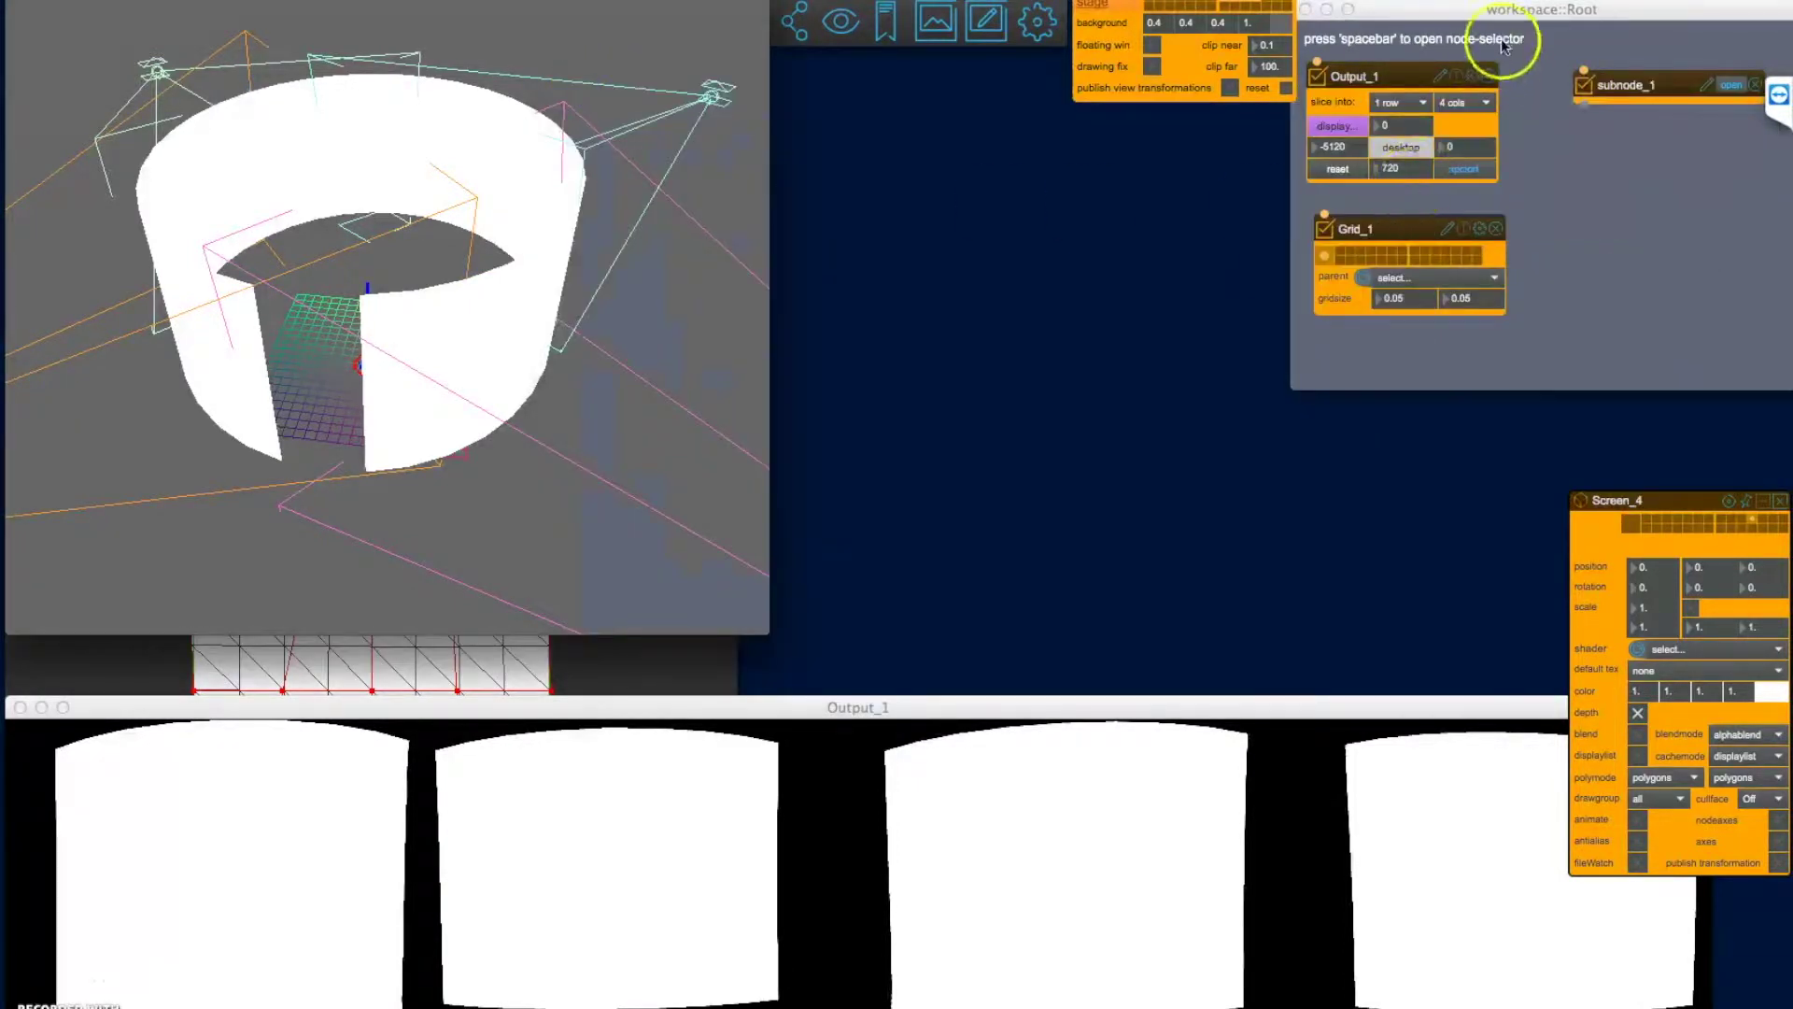
{"action": "left_click_drag", "start_coordinate": [1461, 9], "coordinate": [1113, 147]}
{"action": "left_click_drag", "start_coordinate": [1022, 118], "coordinate": [995, 109]}
{"action": "left_click", "coordinate": [467, 236]}
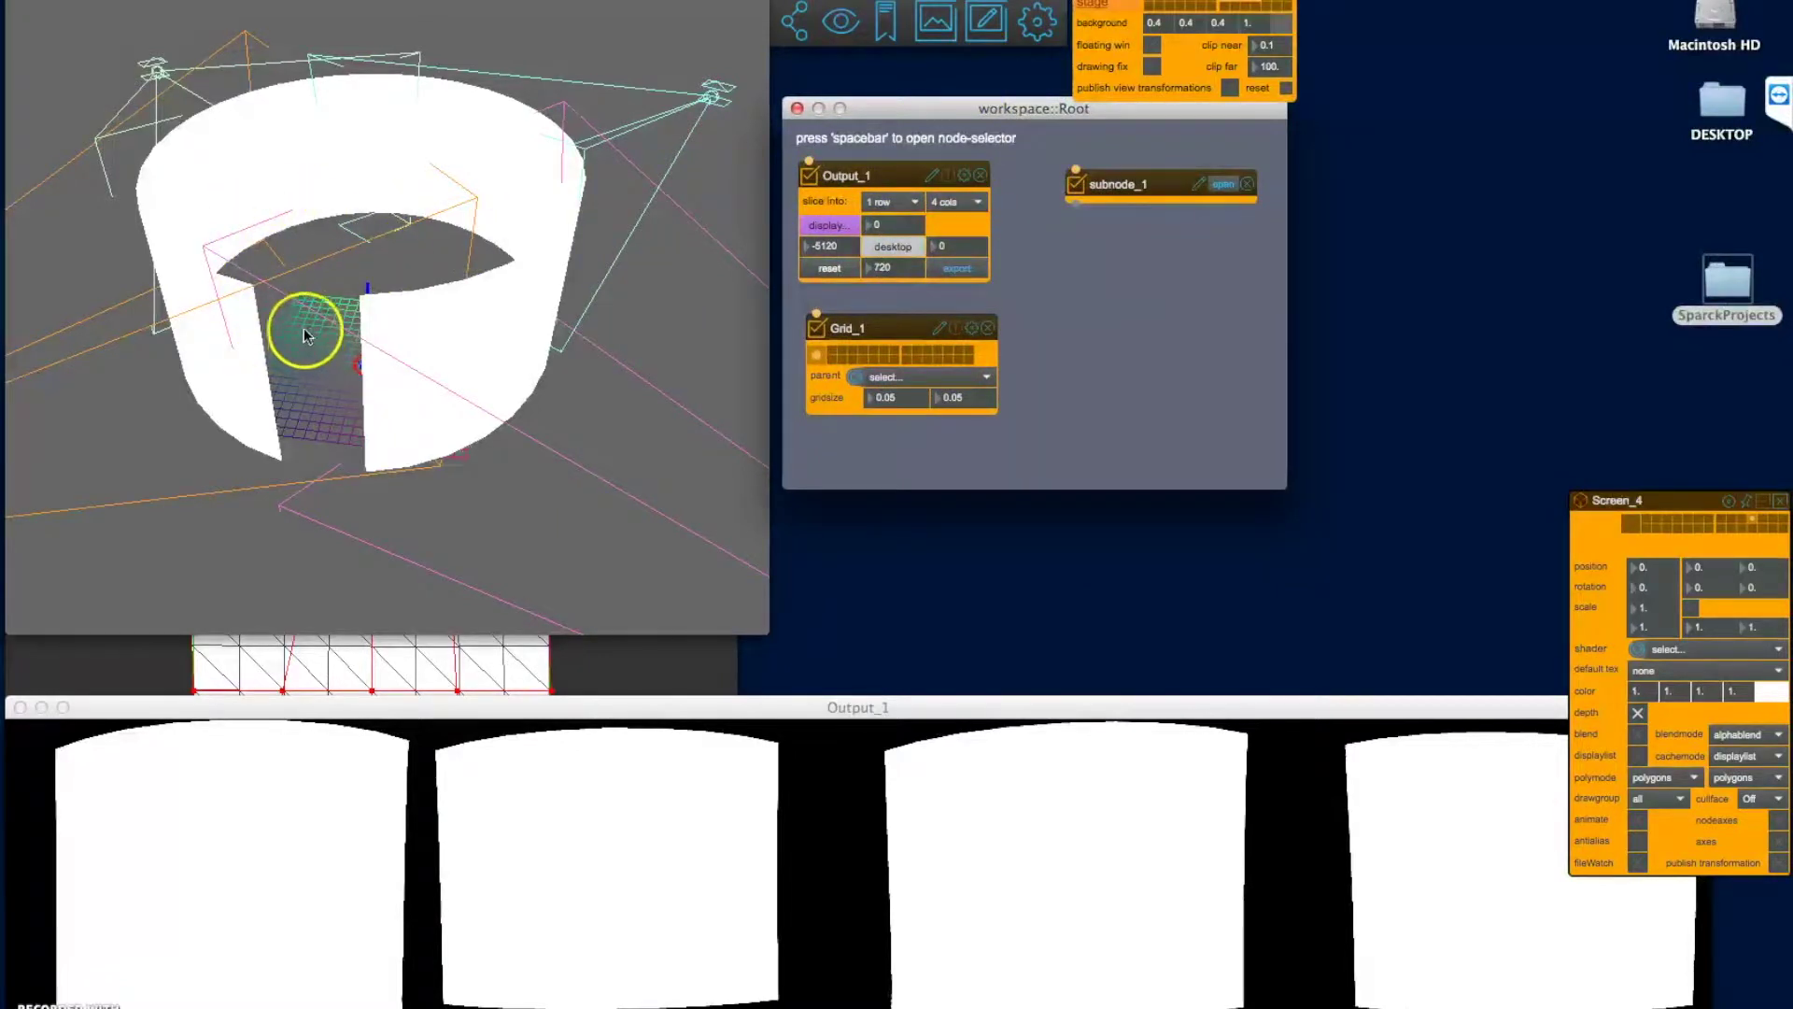
{"action": "left_click_drag", "start_coordinate": [316, 333], "coordinate": [416, 252]}
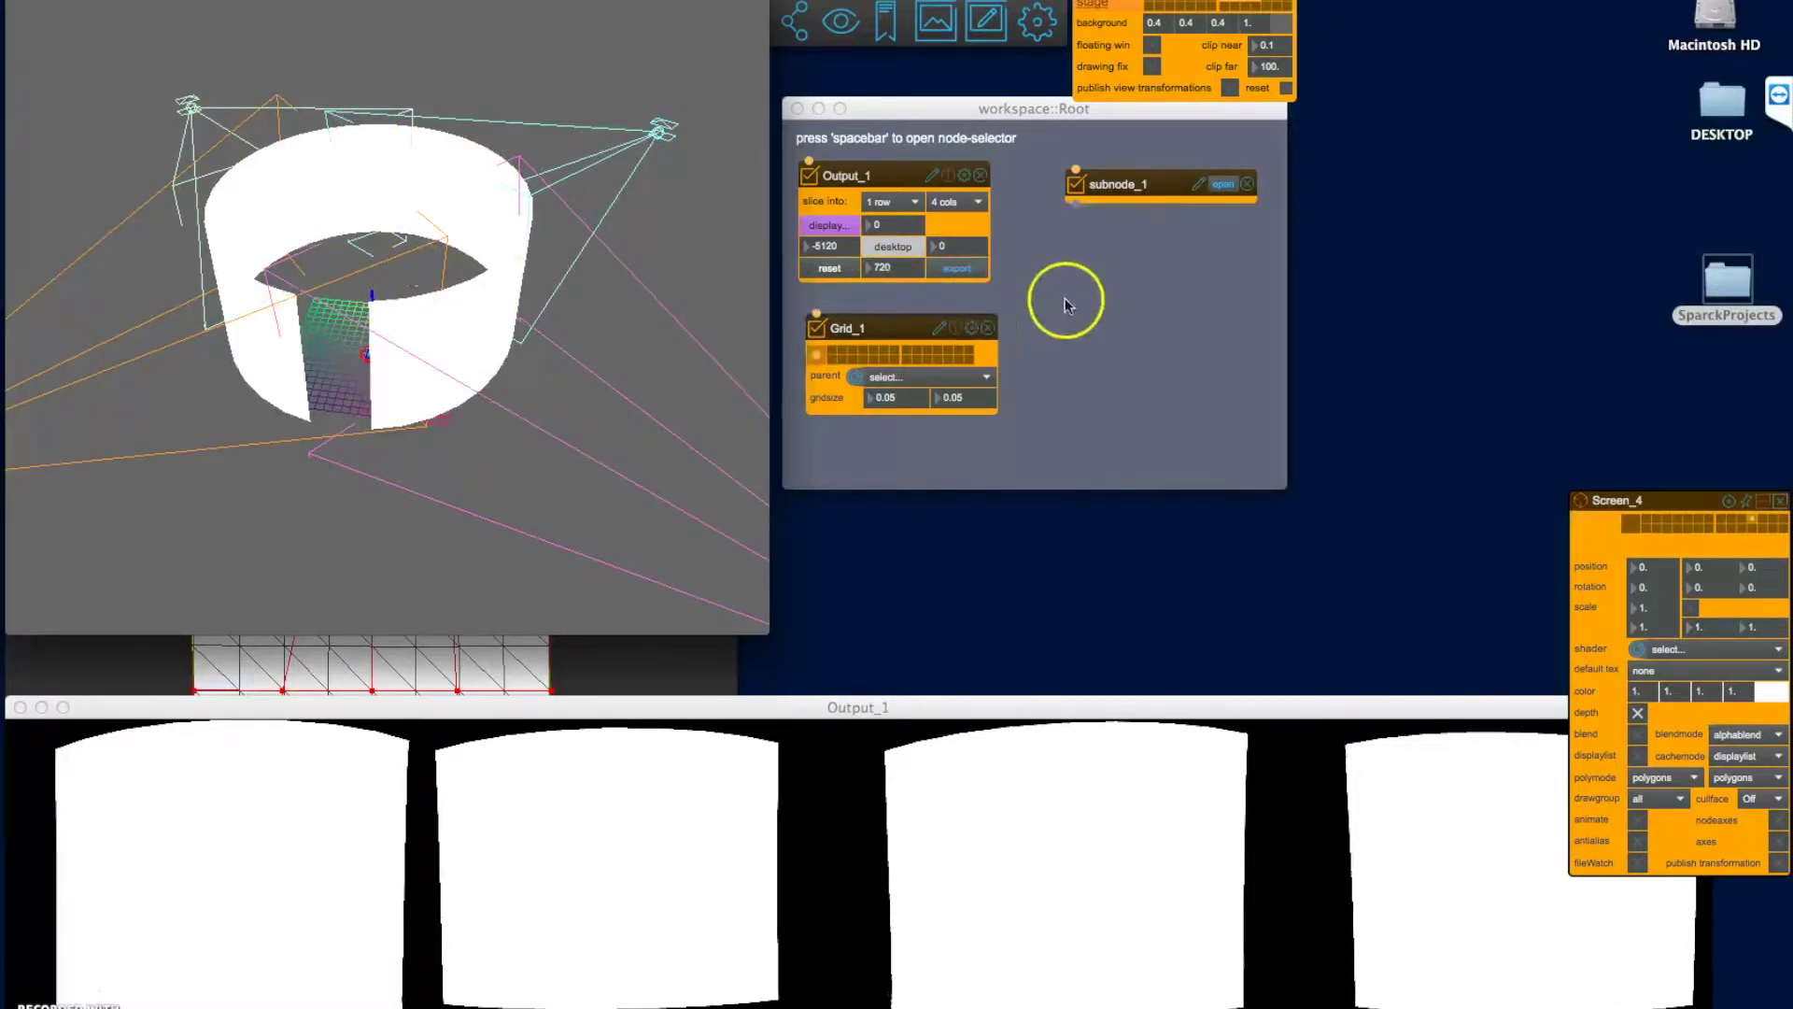
{"action": "left_click", "coordinate": [1284, 315]}
{"action": "left_click_drag", "start_coordinate": [1289, 317], "coordinate": [1633, 317]}
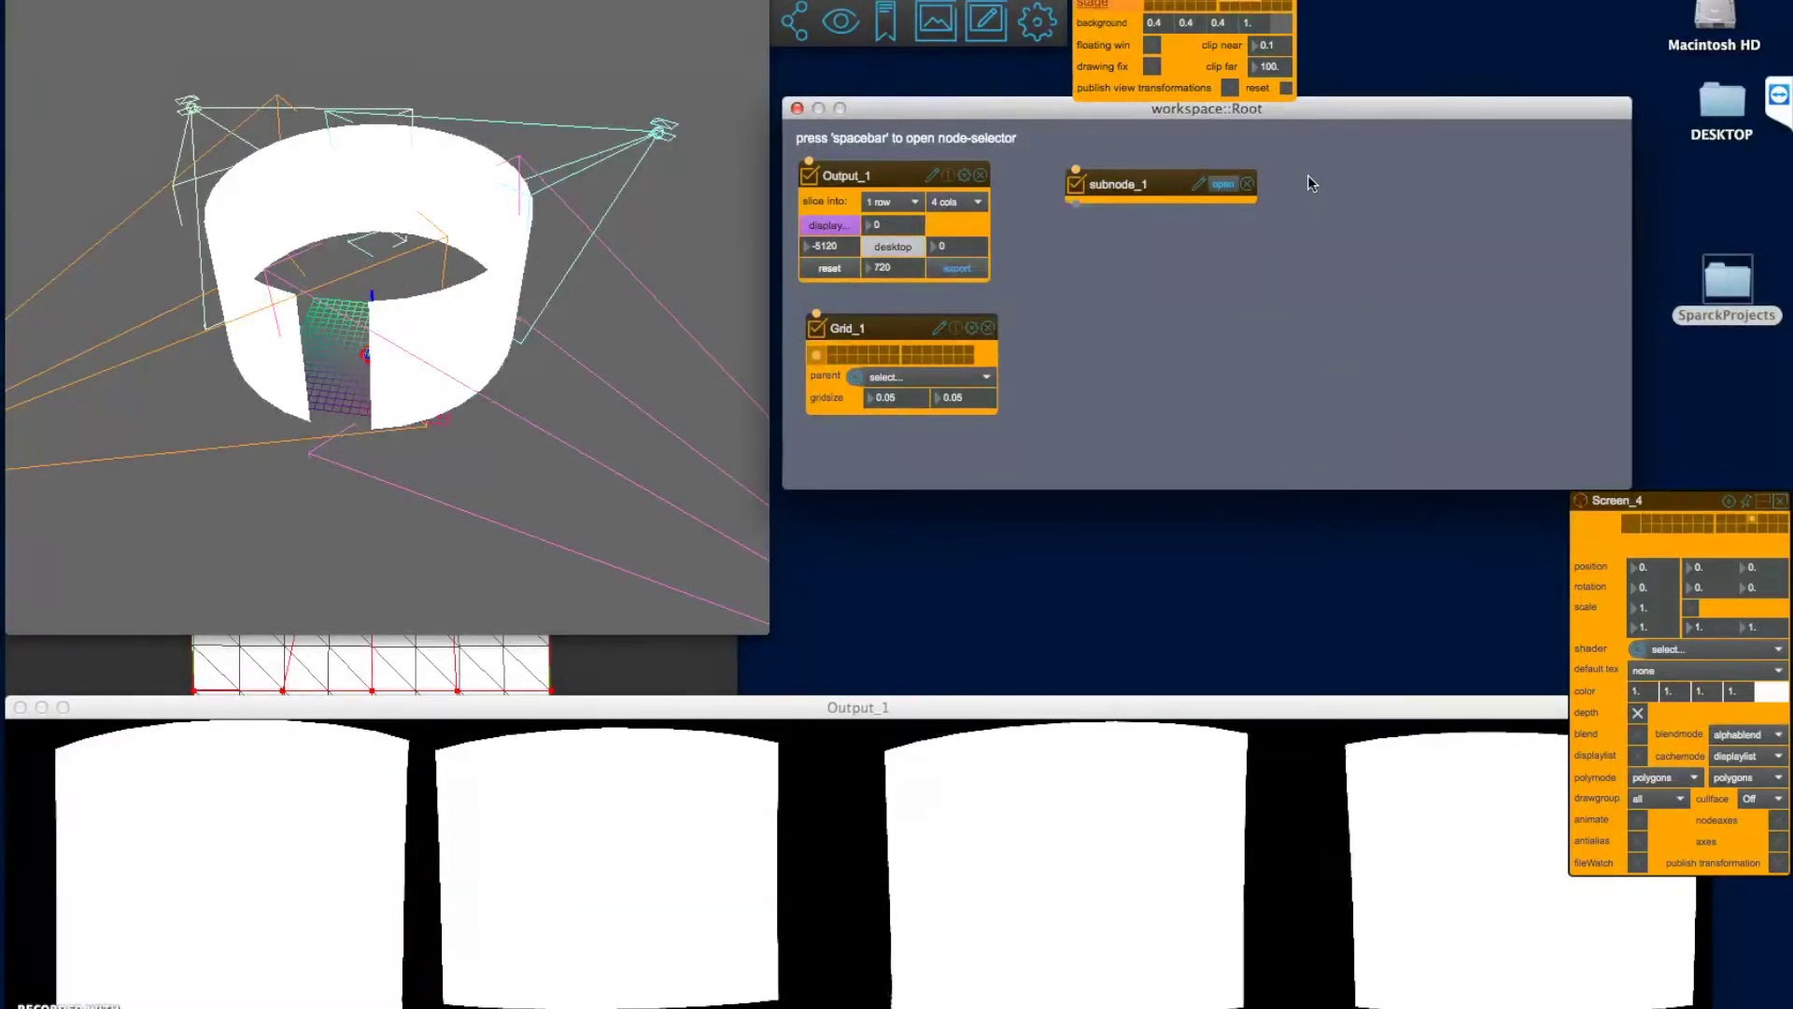
Add a BoxCamera node to the root workspace beside subnode_1 and set it to onstage.
{"action": "key", "text": "space"}
{"action": "mouse_move", "coordinate": [1381, 231]}
{"action": "left_click", "coordinate": [1439, 235]}
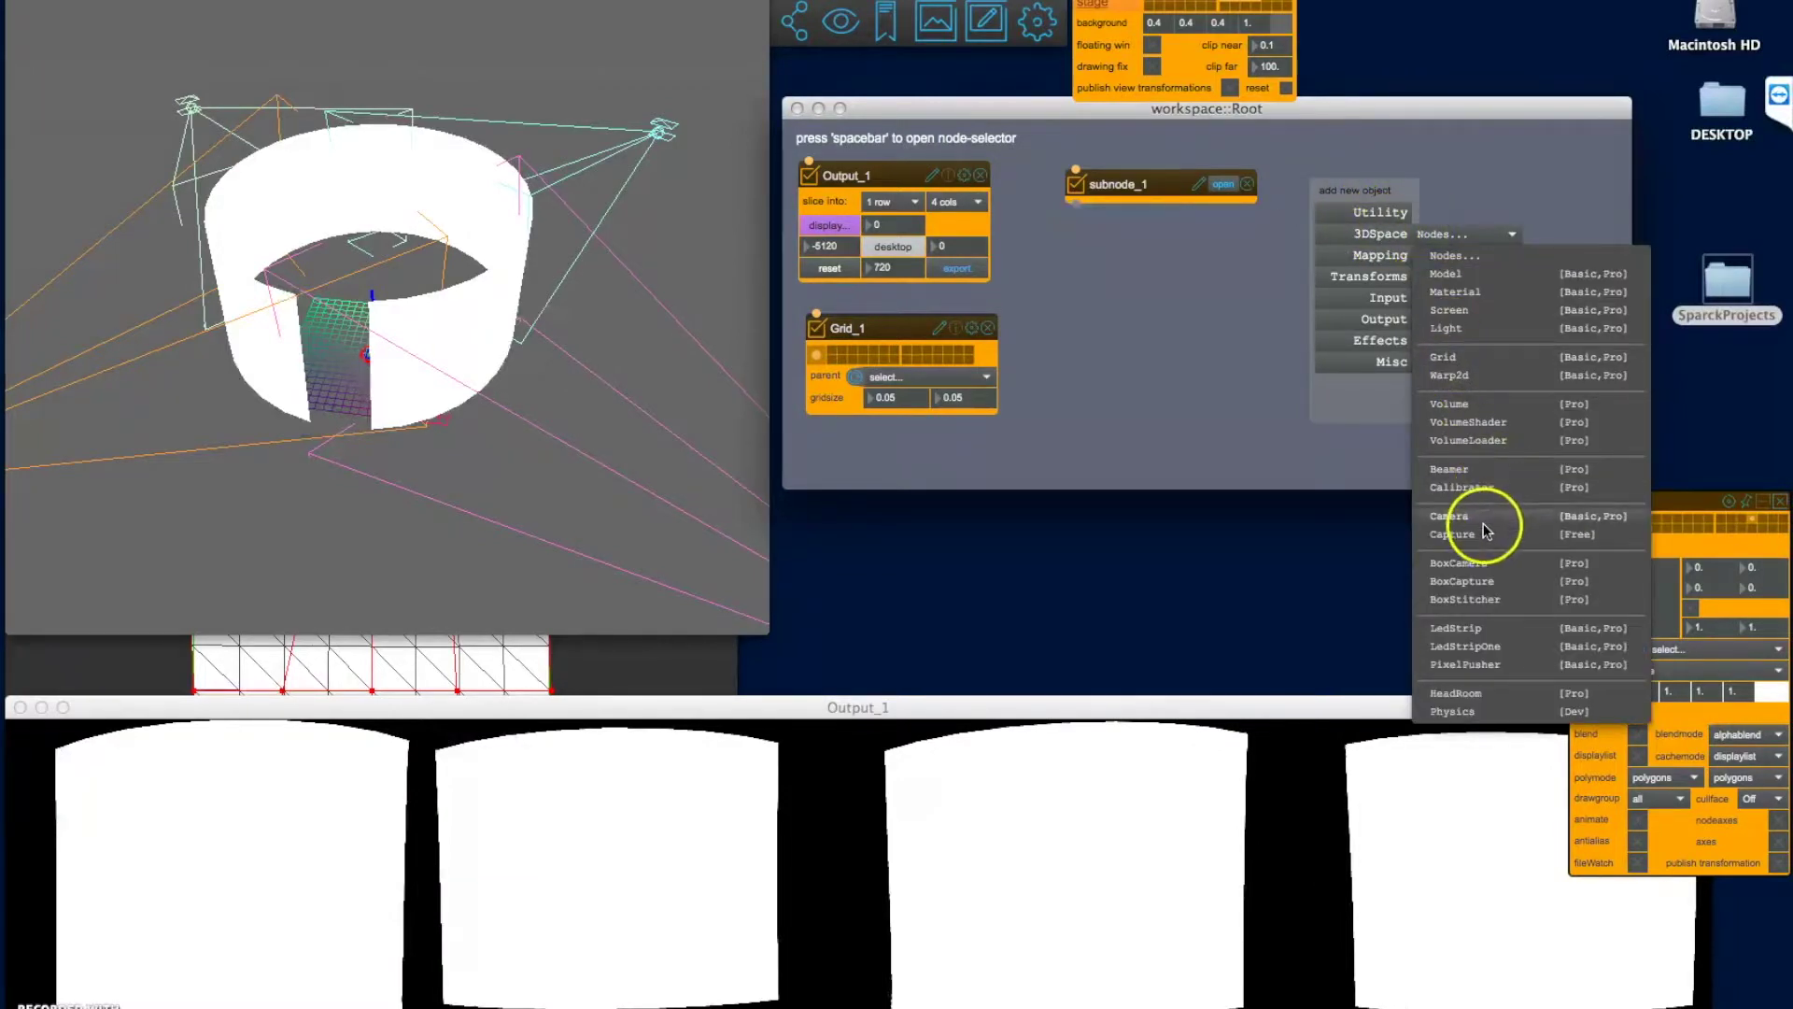
{"action": "left_click", "coordinate": [1469, 563]}
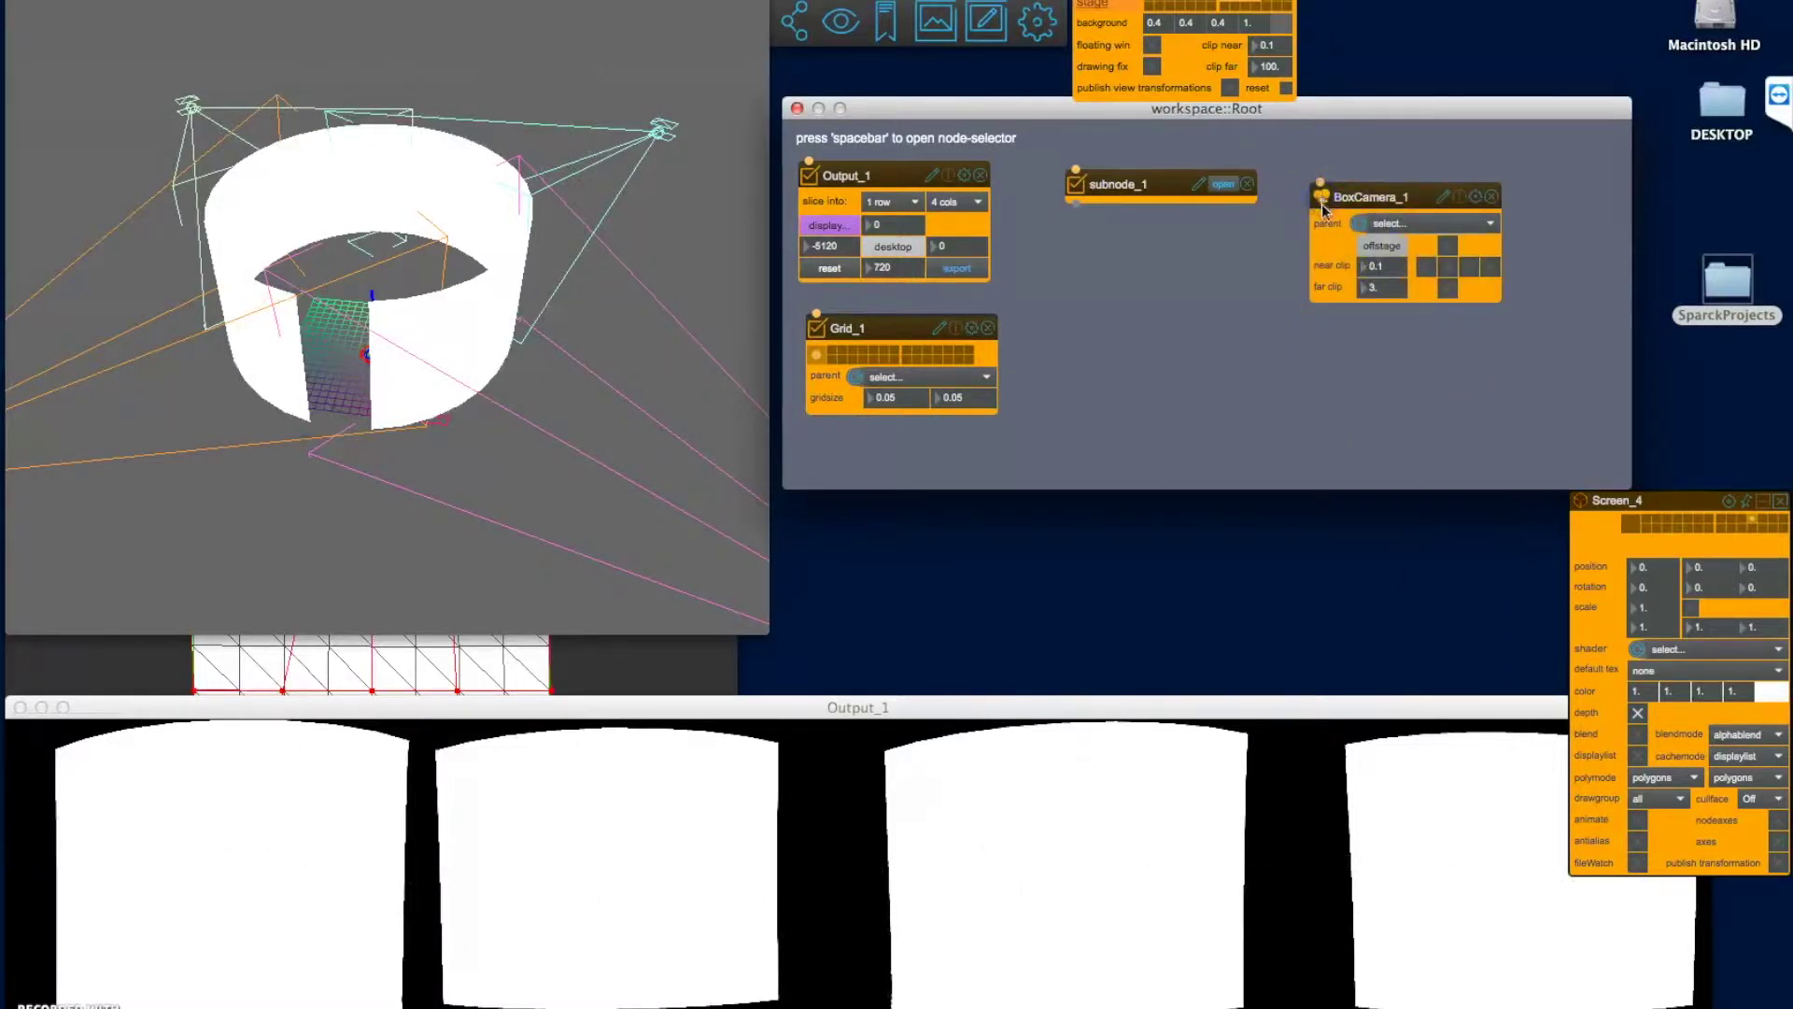
{"action": "left_click", "coordinate": [1381, 246]}
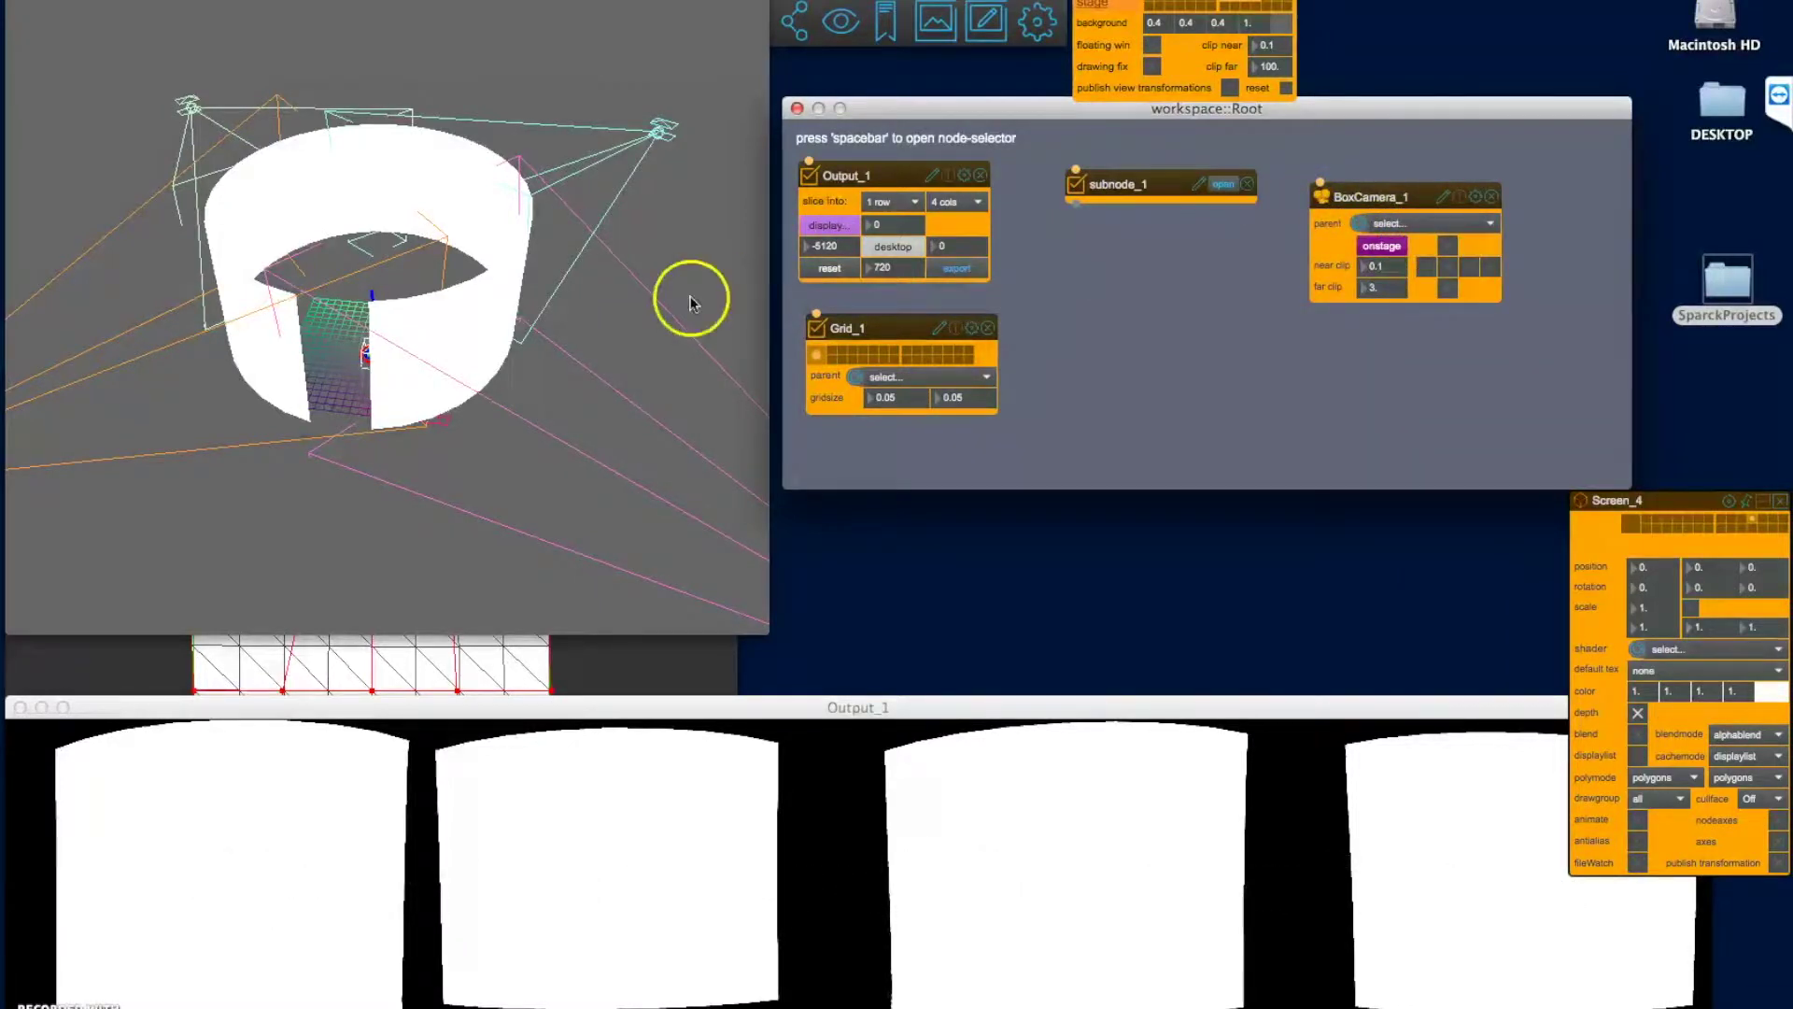
Set the Z position of BoxCamera_1 to 1.7 to raise it inside the cylindrical screen.
{"action": "mouse_move", "coordinate": [396, 383]}
{"action": "left_mouse_down"}
{"action": "mouse_move", "coordinate": [400, 368]}
{"action": "mouse_move", "coordinate": [372, 361]}
{"action": "left_mouse_up"}
{"action": "left_click", "coordinate": [1478, 198]}
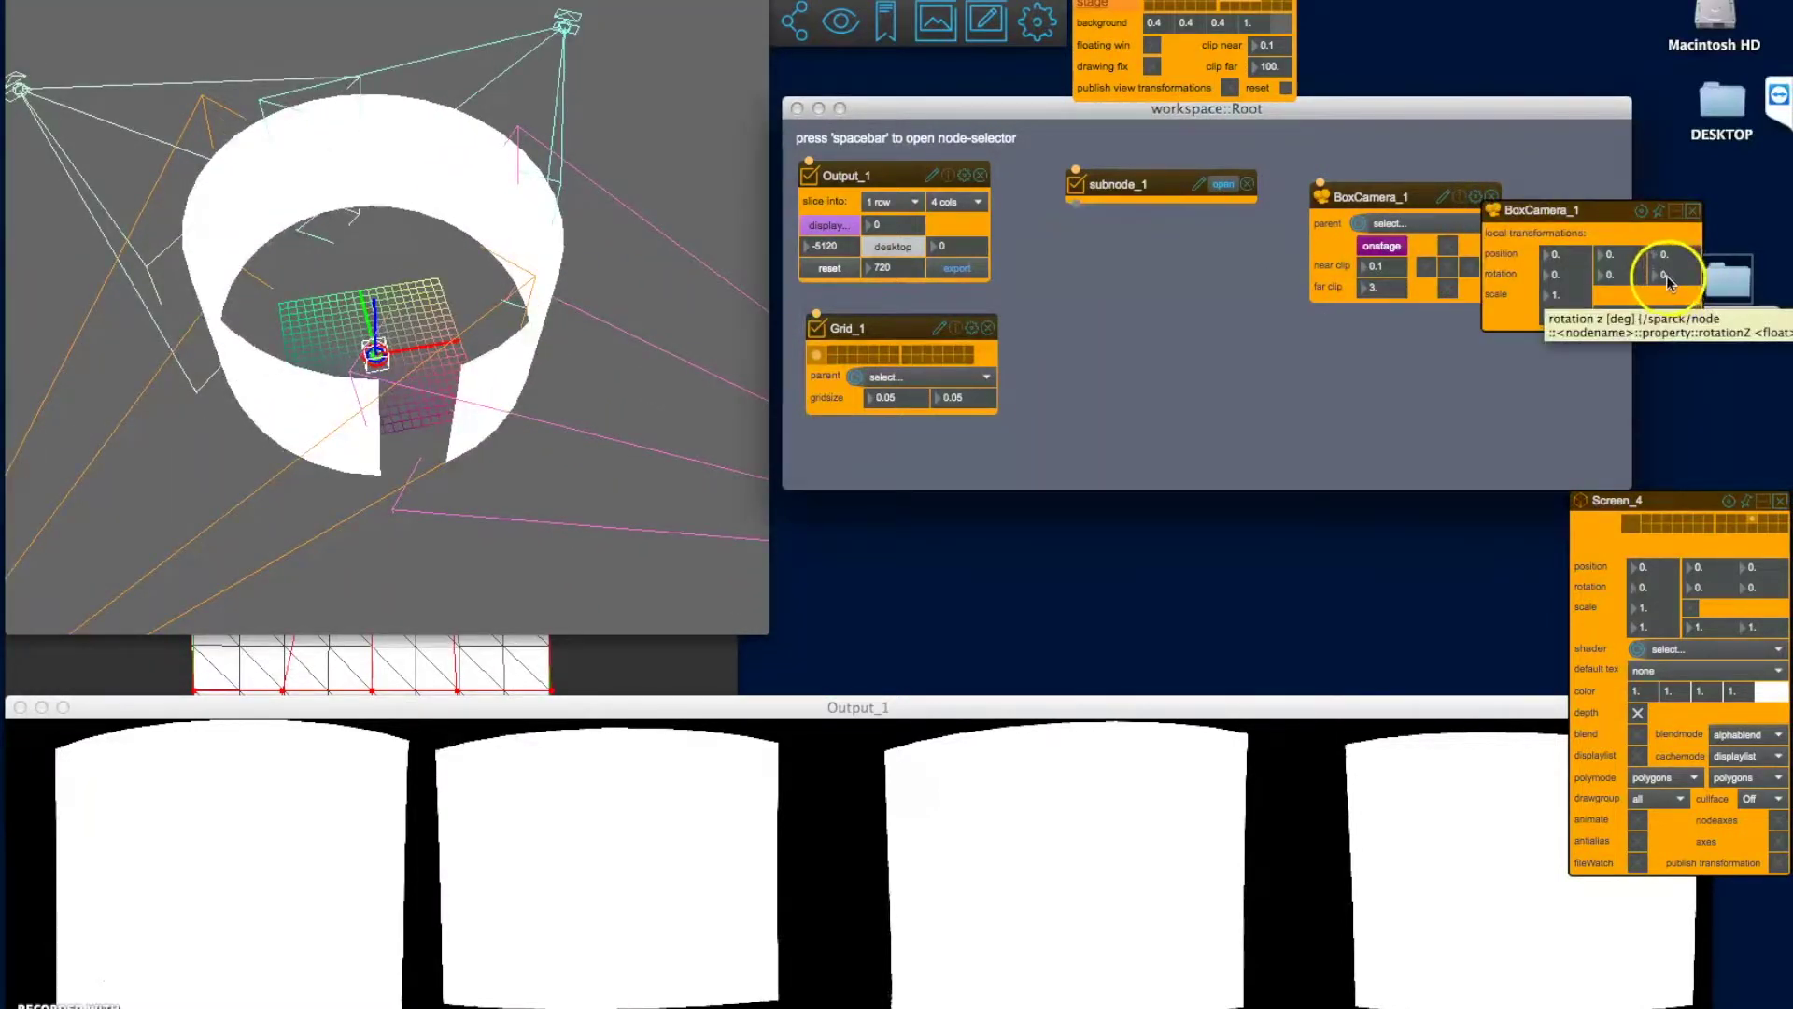
{"action": "left_click", "coordinate": [1678, 263]}
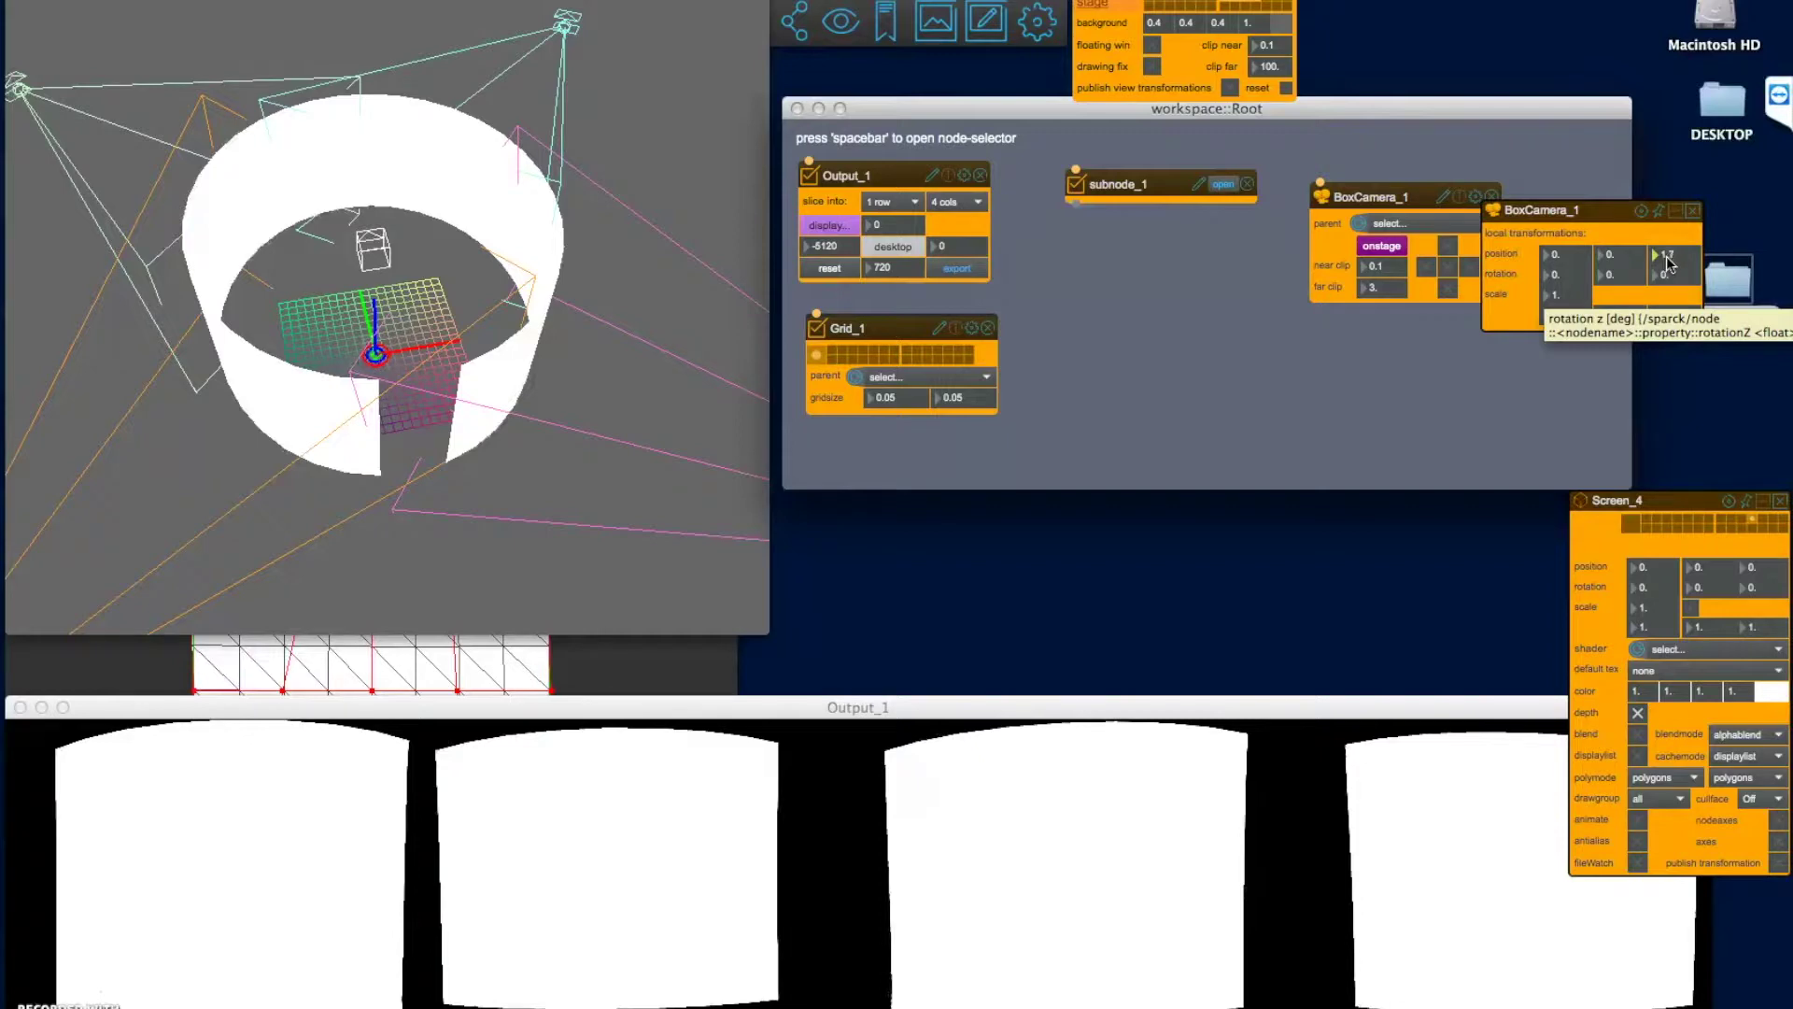
{"action": "left_click_drag", "start_coordinate": [354, 187], "coordinate": [367, 344]}
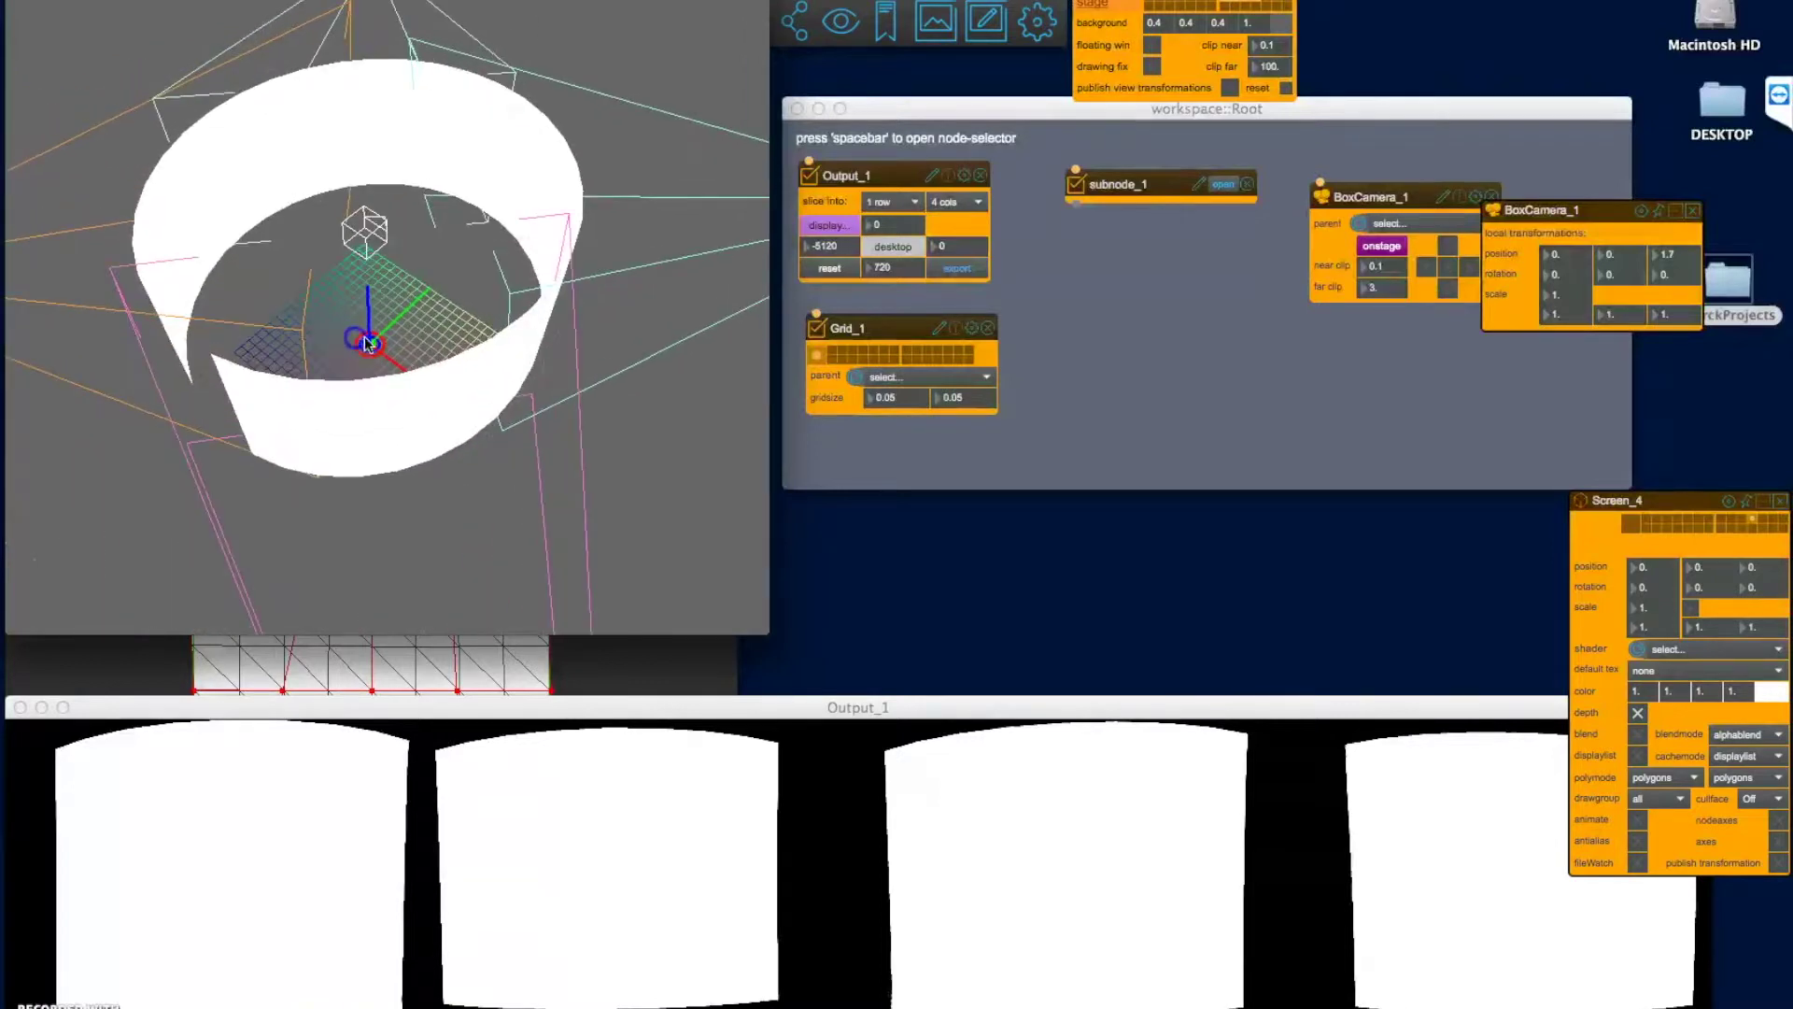
{"action": "left_click", "coordinate": [1427, 247]}
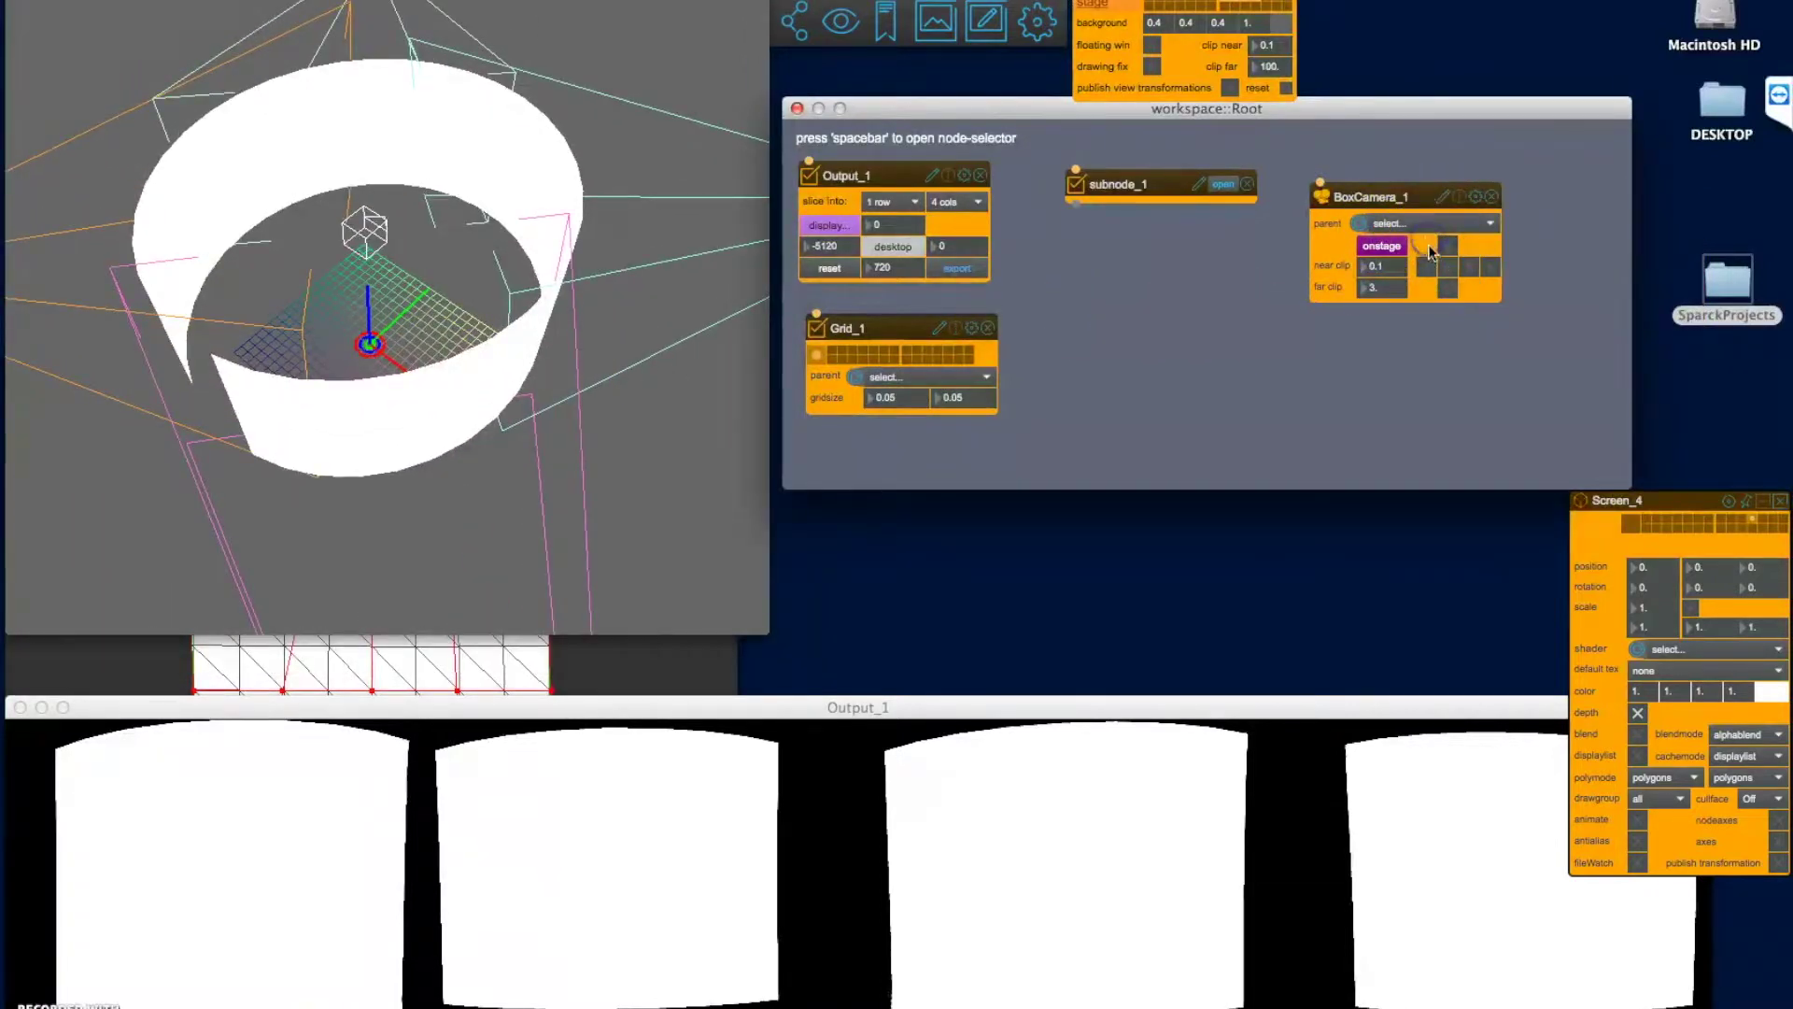
Set the far clip of BoxCamera_1 to 2.8 and enable all six of its cube faces.
{"action": "left_click_drag", "start_coordinate": [1380, 285], "coordinate": [1377, 297]}
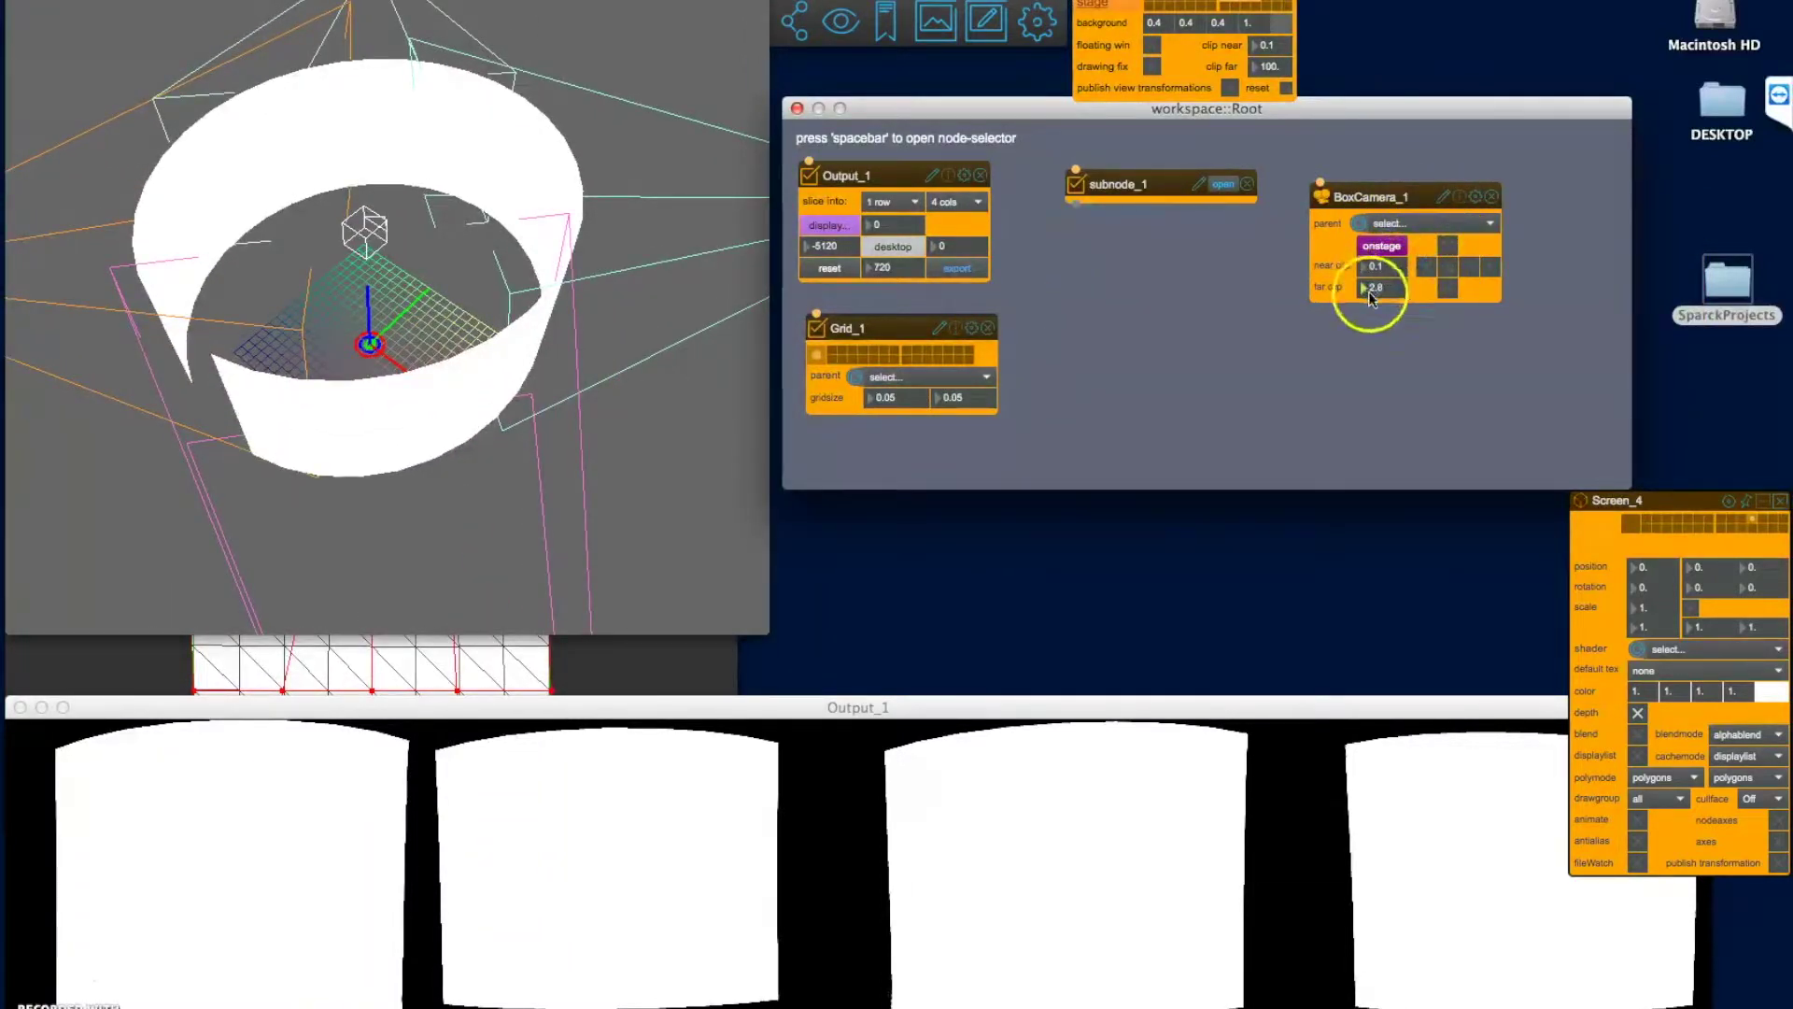
{"action": "left_click", "coordinate": [1427, 267]}
{"action": "left_click", "coordinate": [1447, 268]}
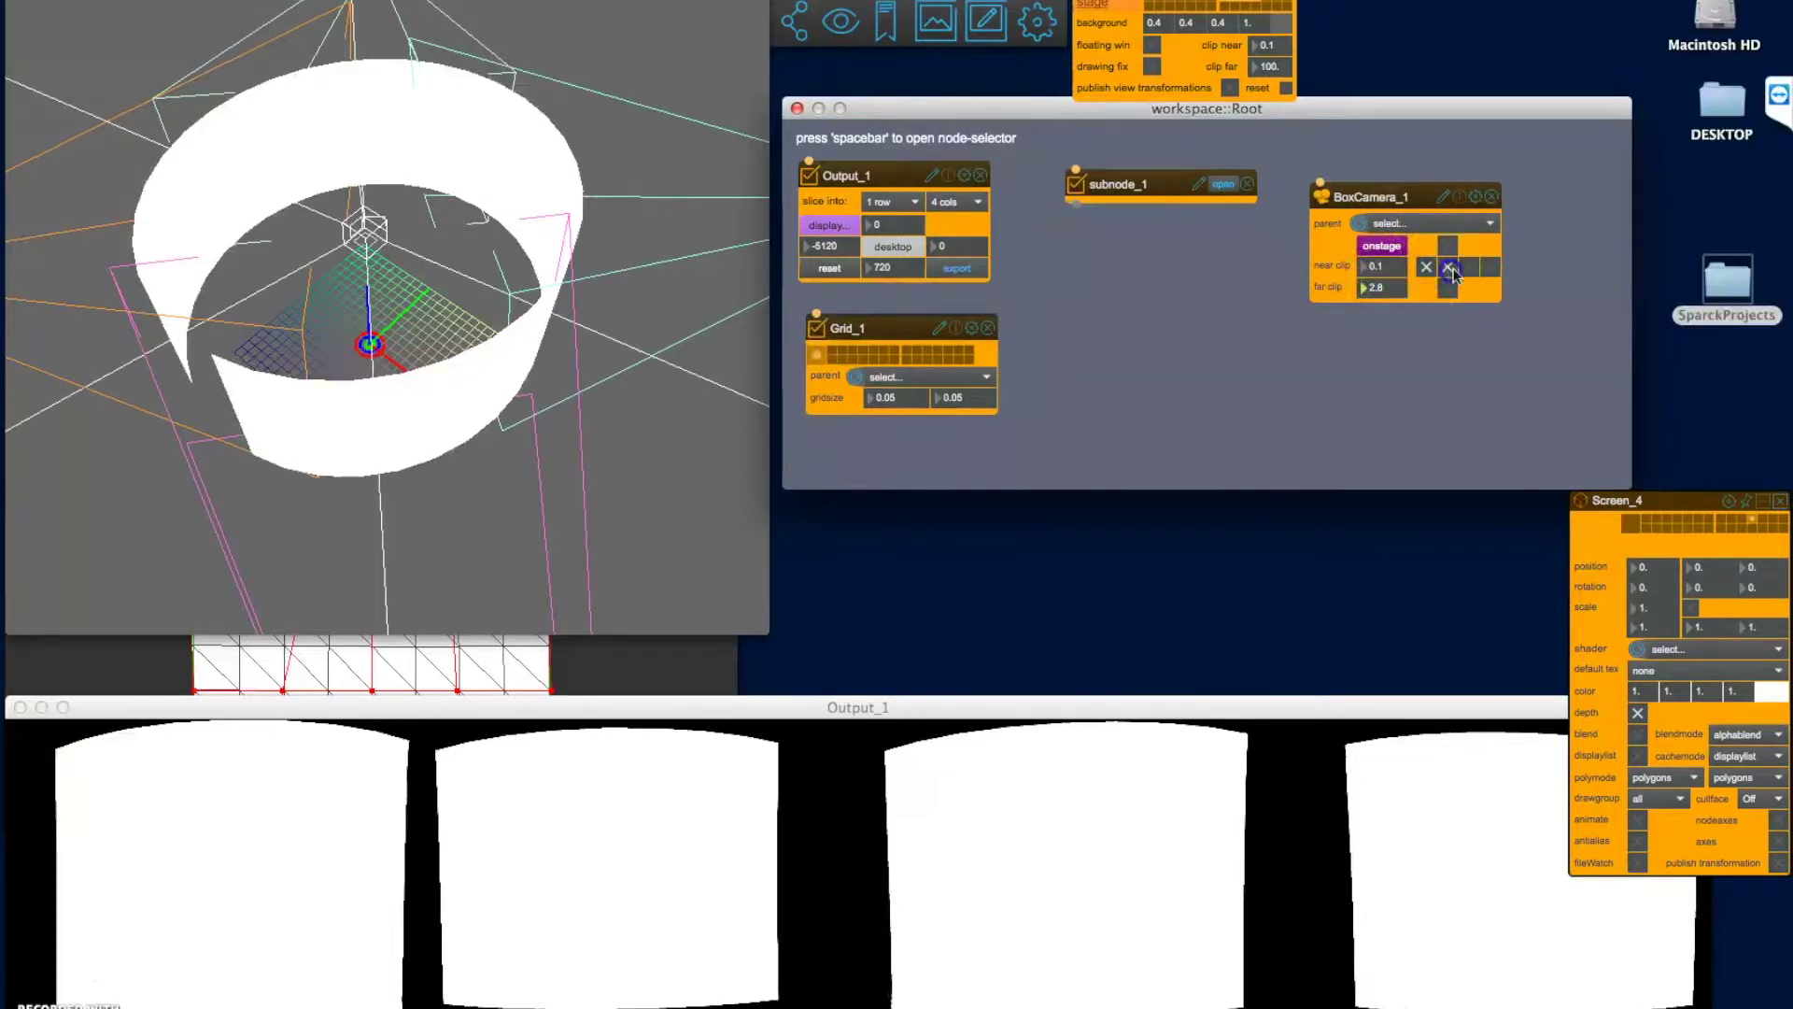
{"action": "left_click", "coordinate": [1469, 267]}
{"action": "left_click_drag", "start_coordinate": [632, 232], "coordinate": [544, 268]}
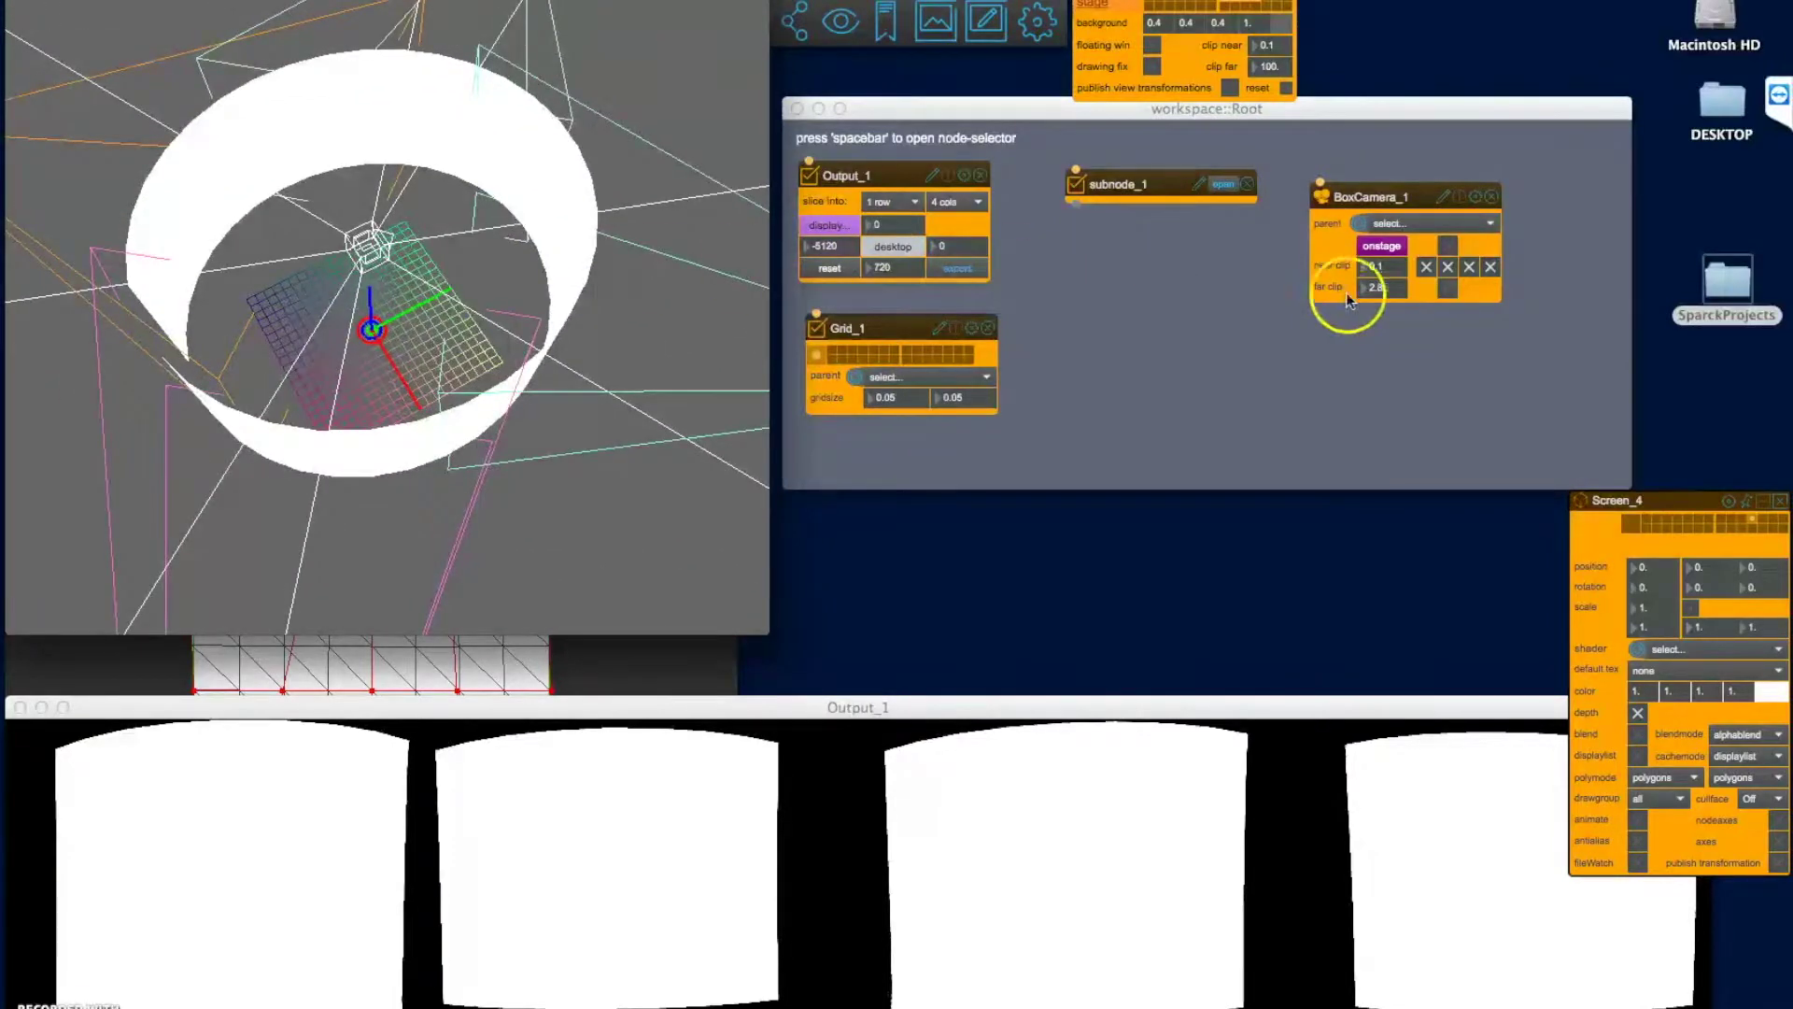
{"action": "left_click", "coordinate": [1450, 246]}
{"action": "left_click", "coordinate": [1450, 287]}
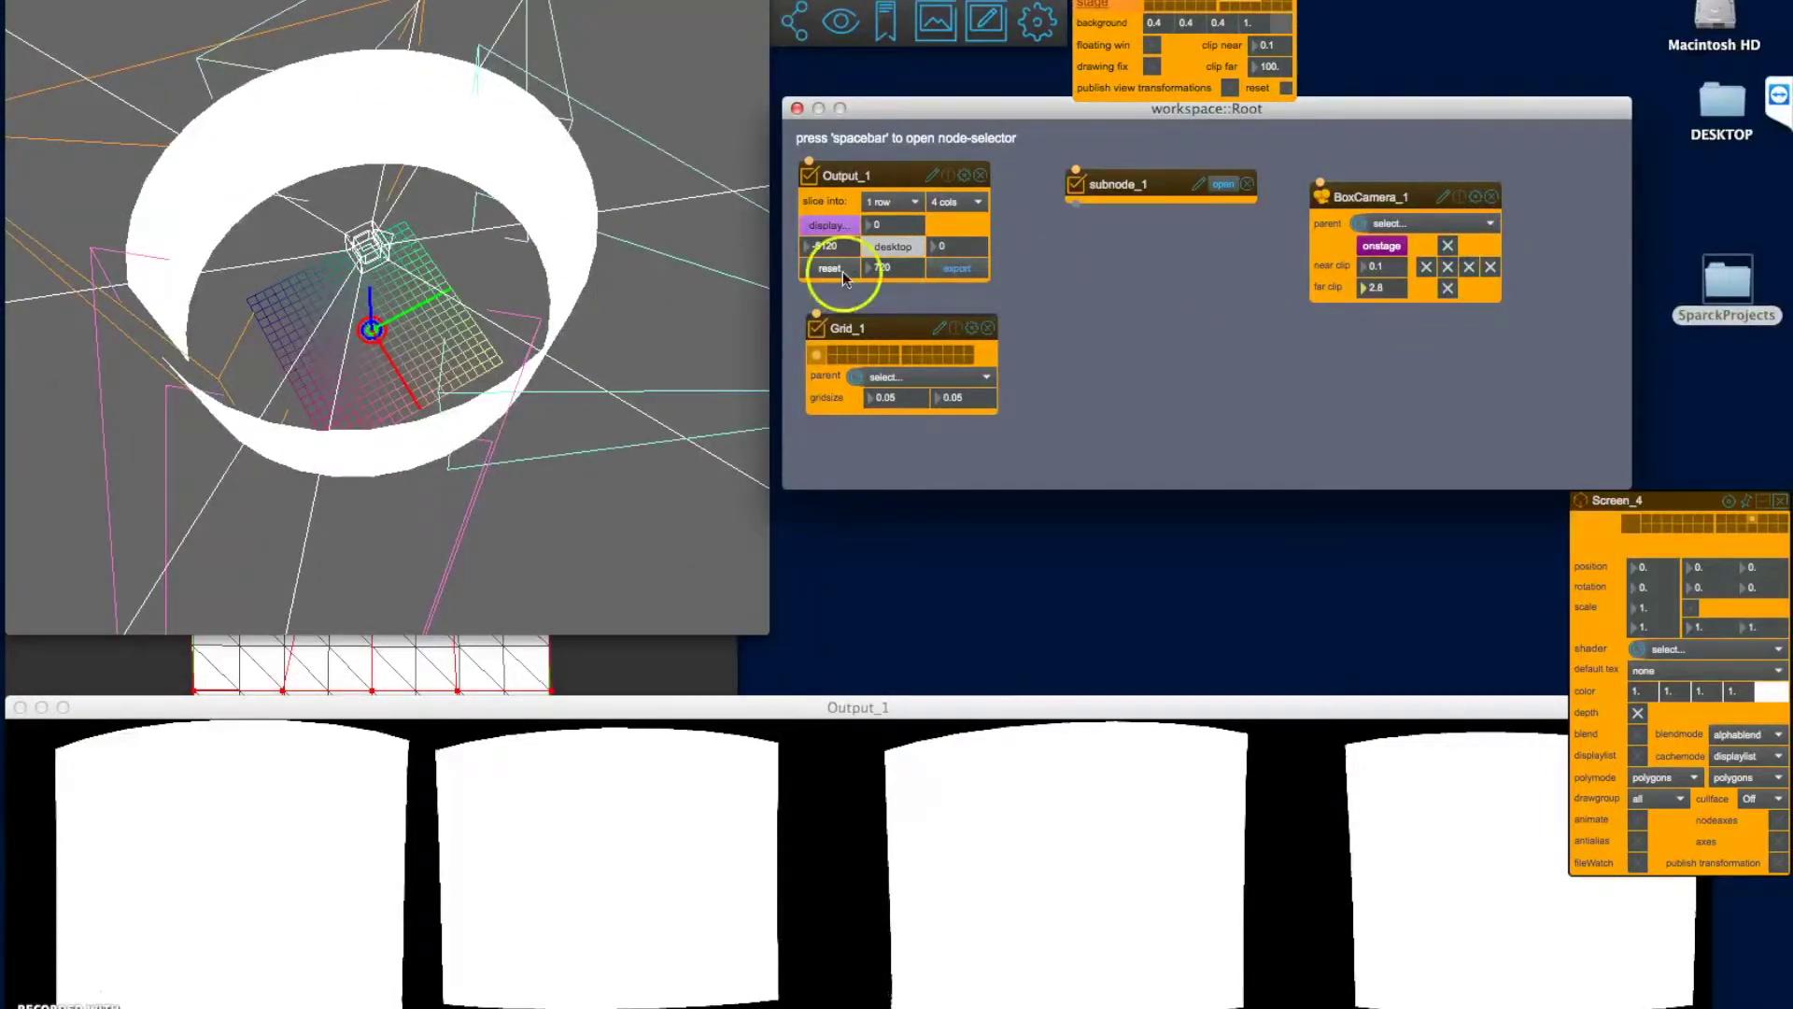
{"action": "left_click_drag", "start_coordinate": [468, 272], "coordinate": [413, 309]}
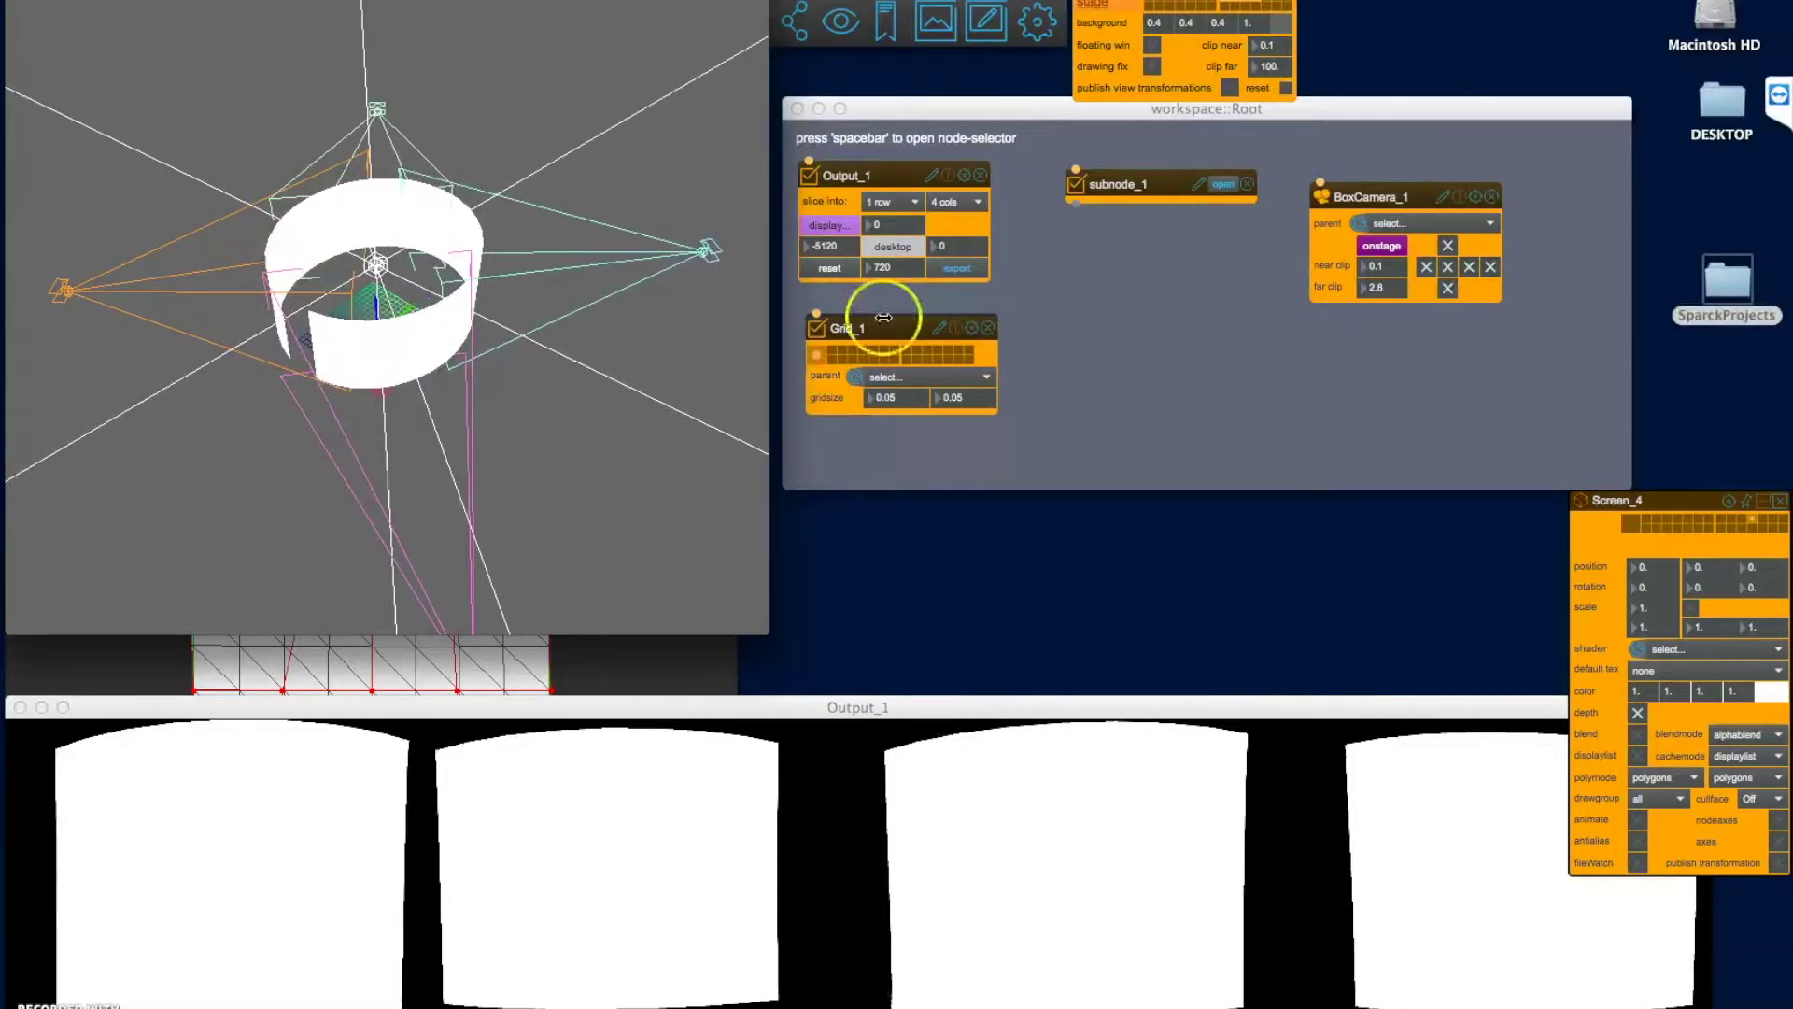
Move BoxCamera_1 slightly up and to the left and add a BoxCapture node below it.
{"action": "left_click", "coordinate": [1477, 198]}
{"action": "left_click_drag", "start_coordinate": [1423, 204], "coordinate": [1376, 180]}
{"action": "left_click", "coordinate": [1372, 295]}
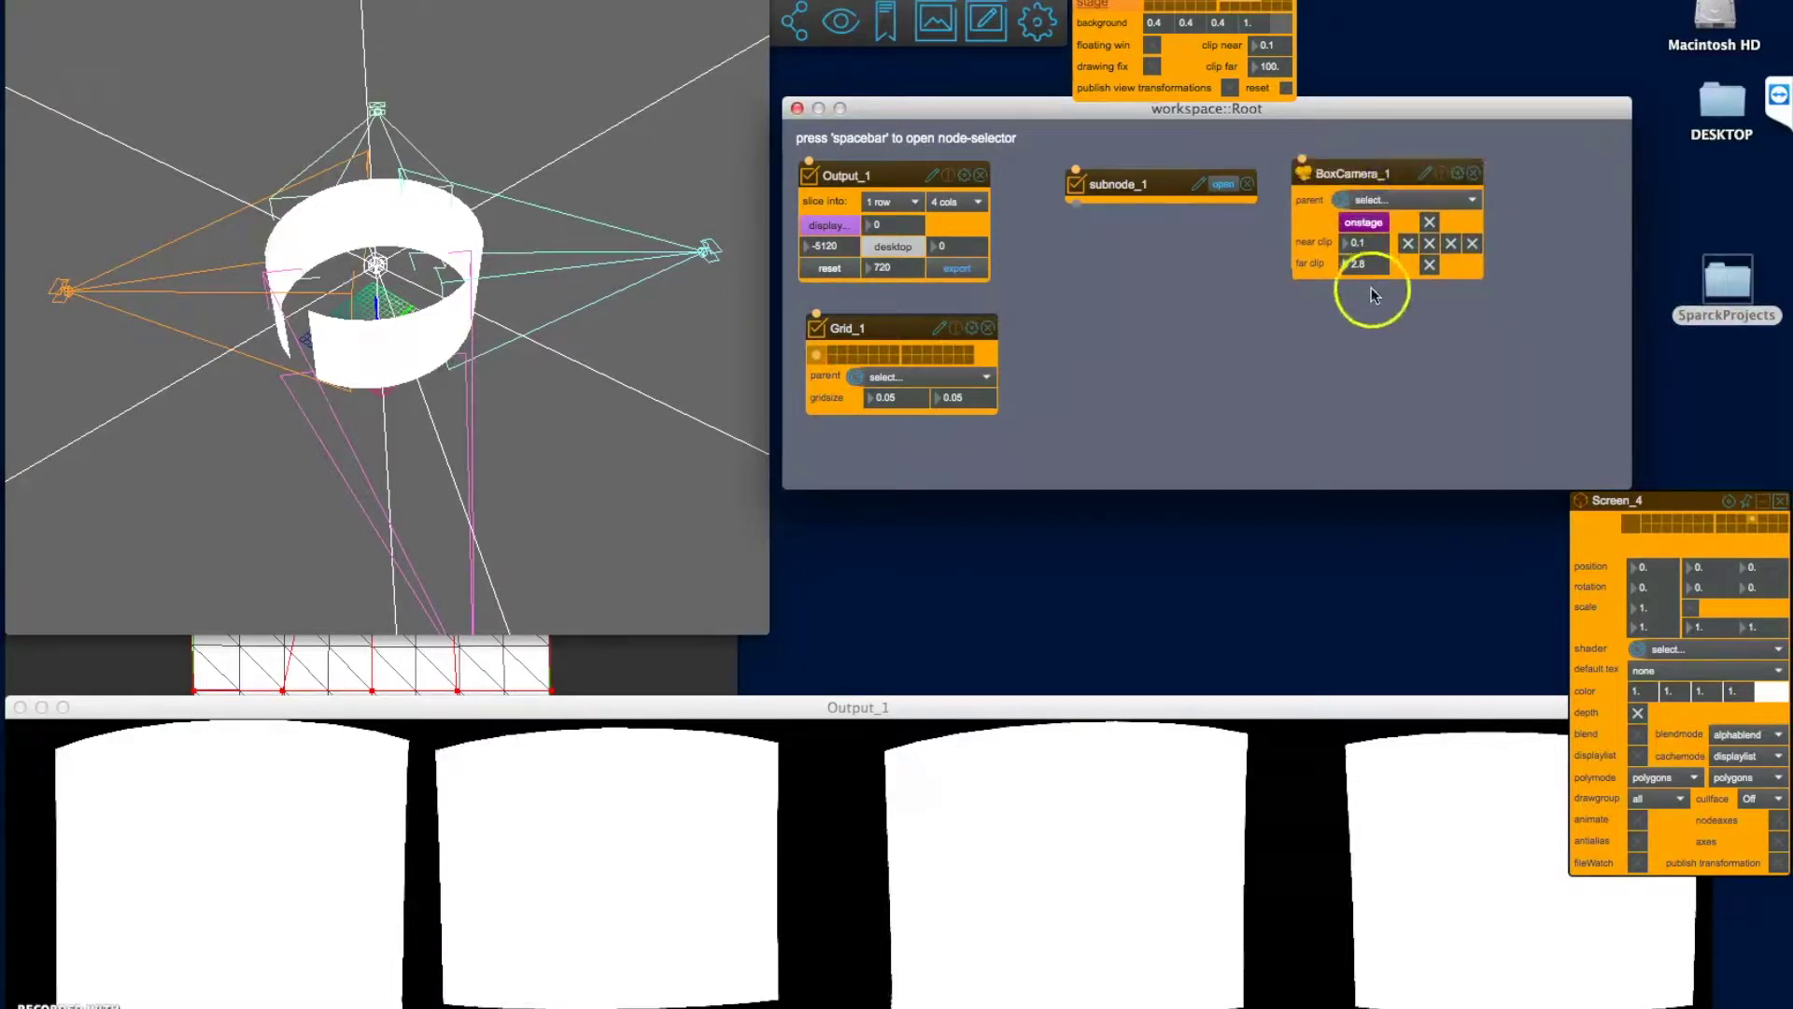
{"action": "left_click", "coordinate": [1322, 314]}
{"action": "left_click", "coordinate": [1298, 310]}
{"action": "key", "text": "space"}
{"action": "left_click", "coordinate": [1365, 364]}
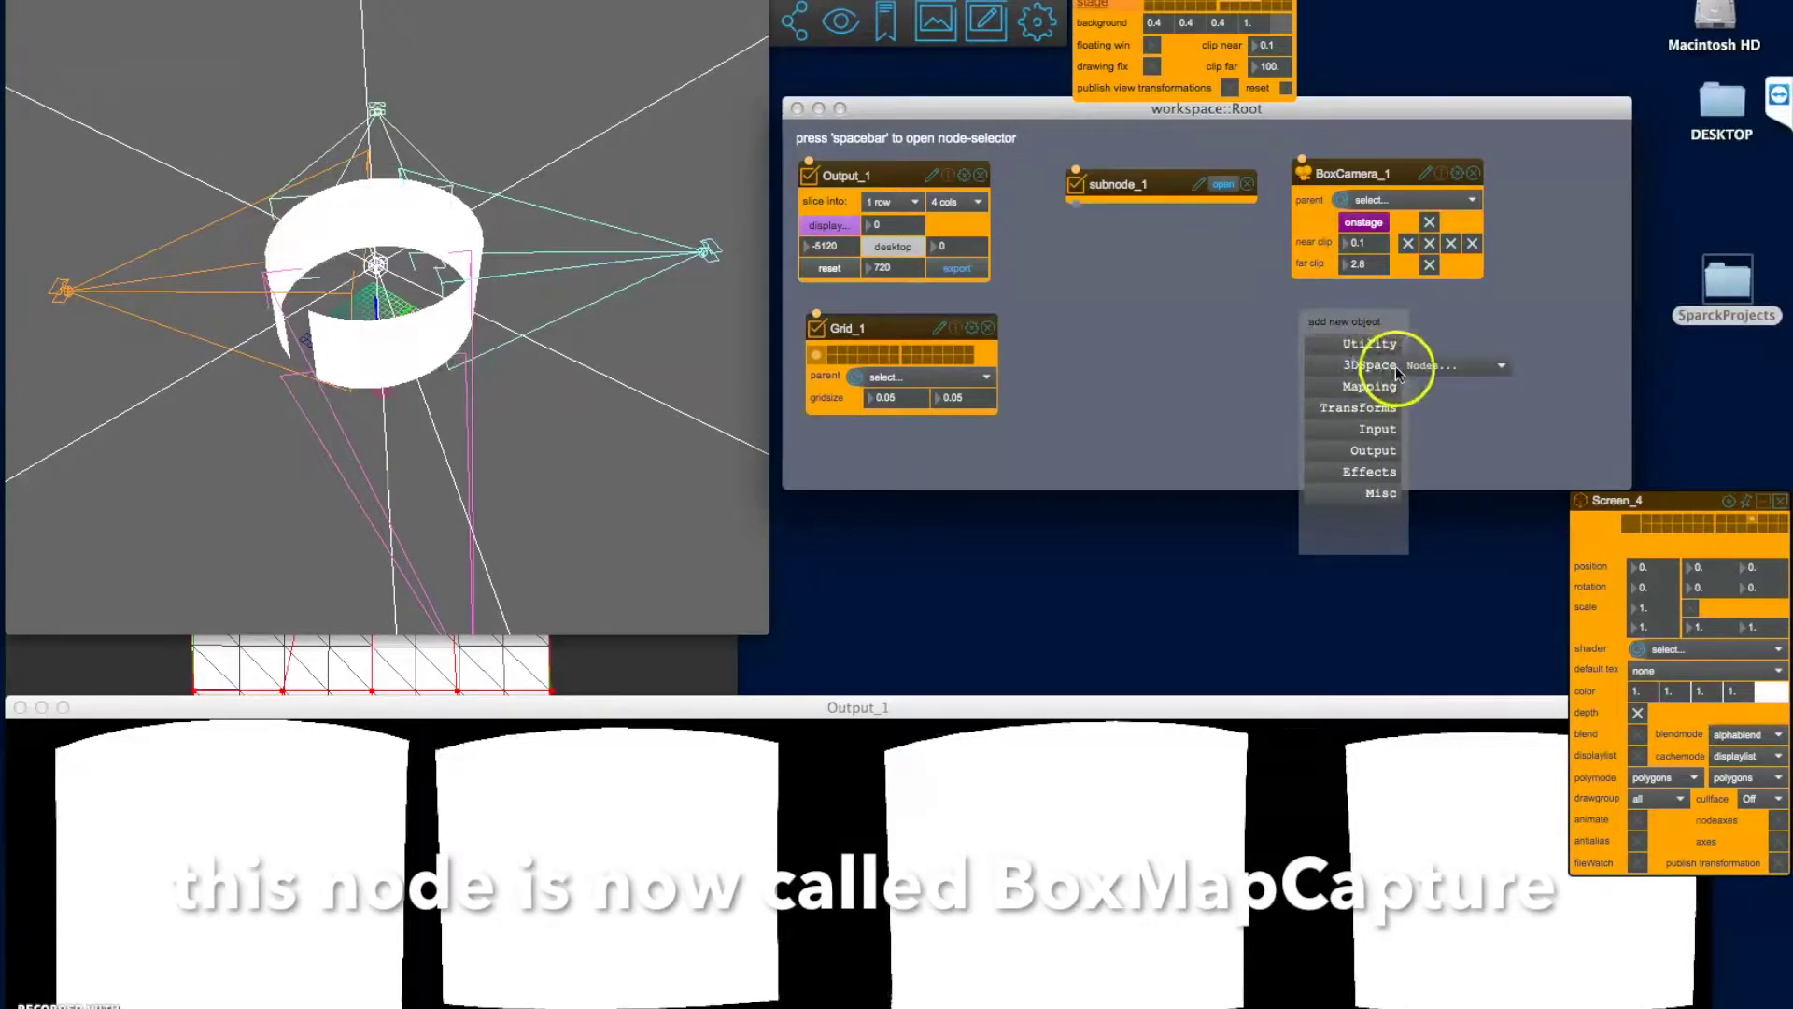
{"action": "left_click", "coordinate": [1415, 365]}
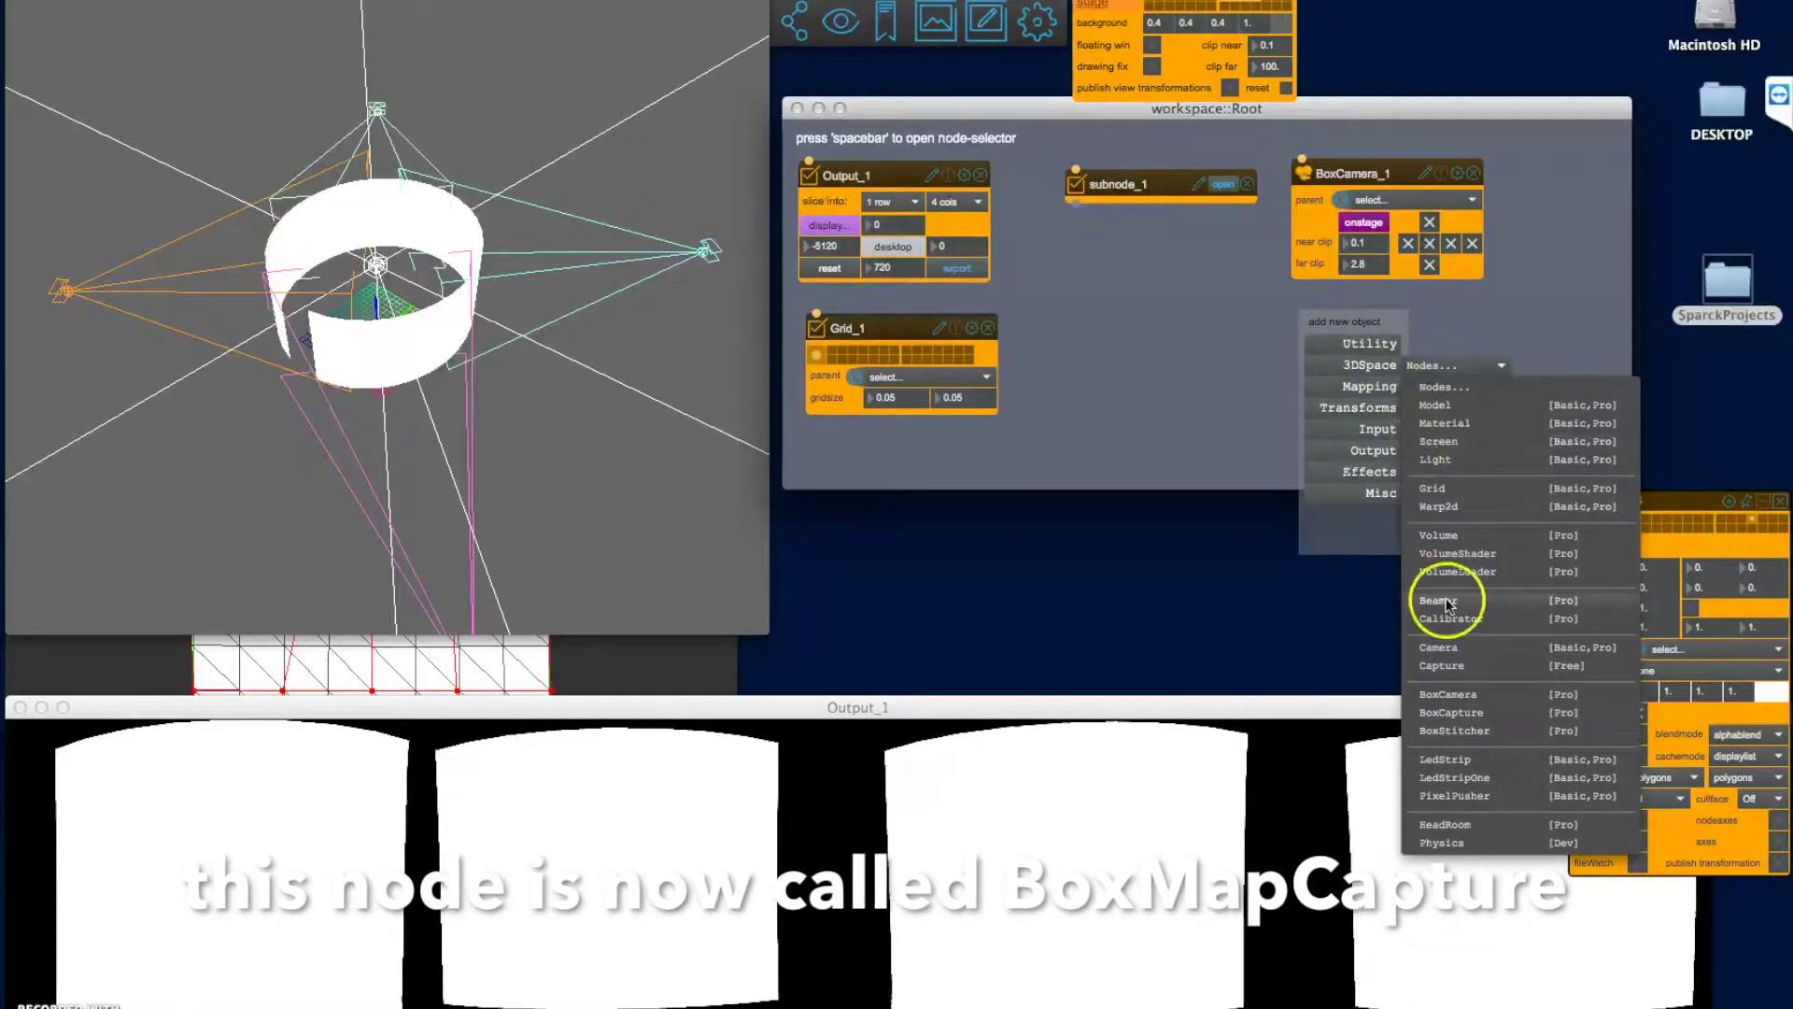
{"action": "left_click", "coordinate": [1463, 711]}
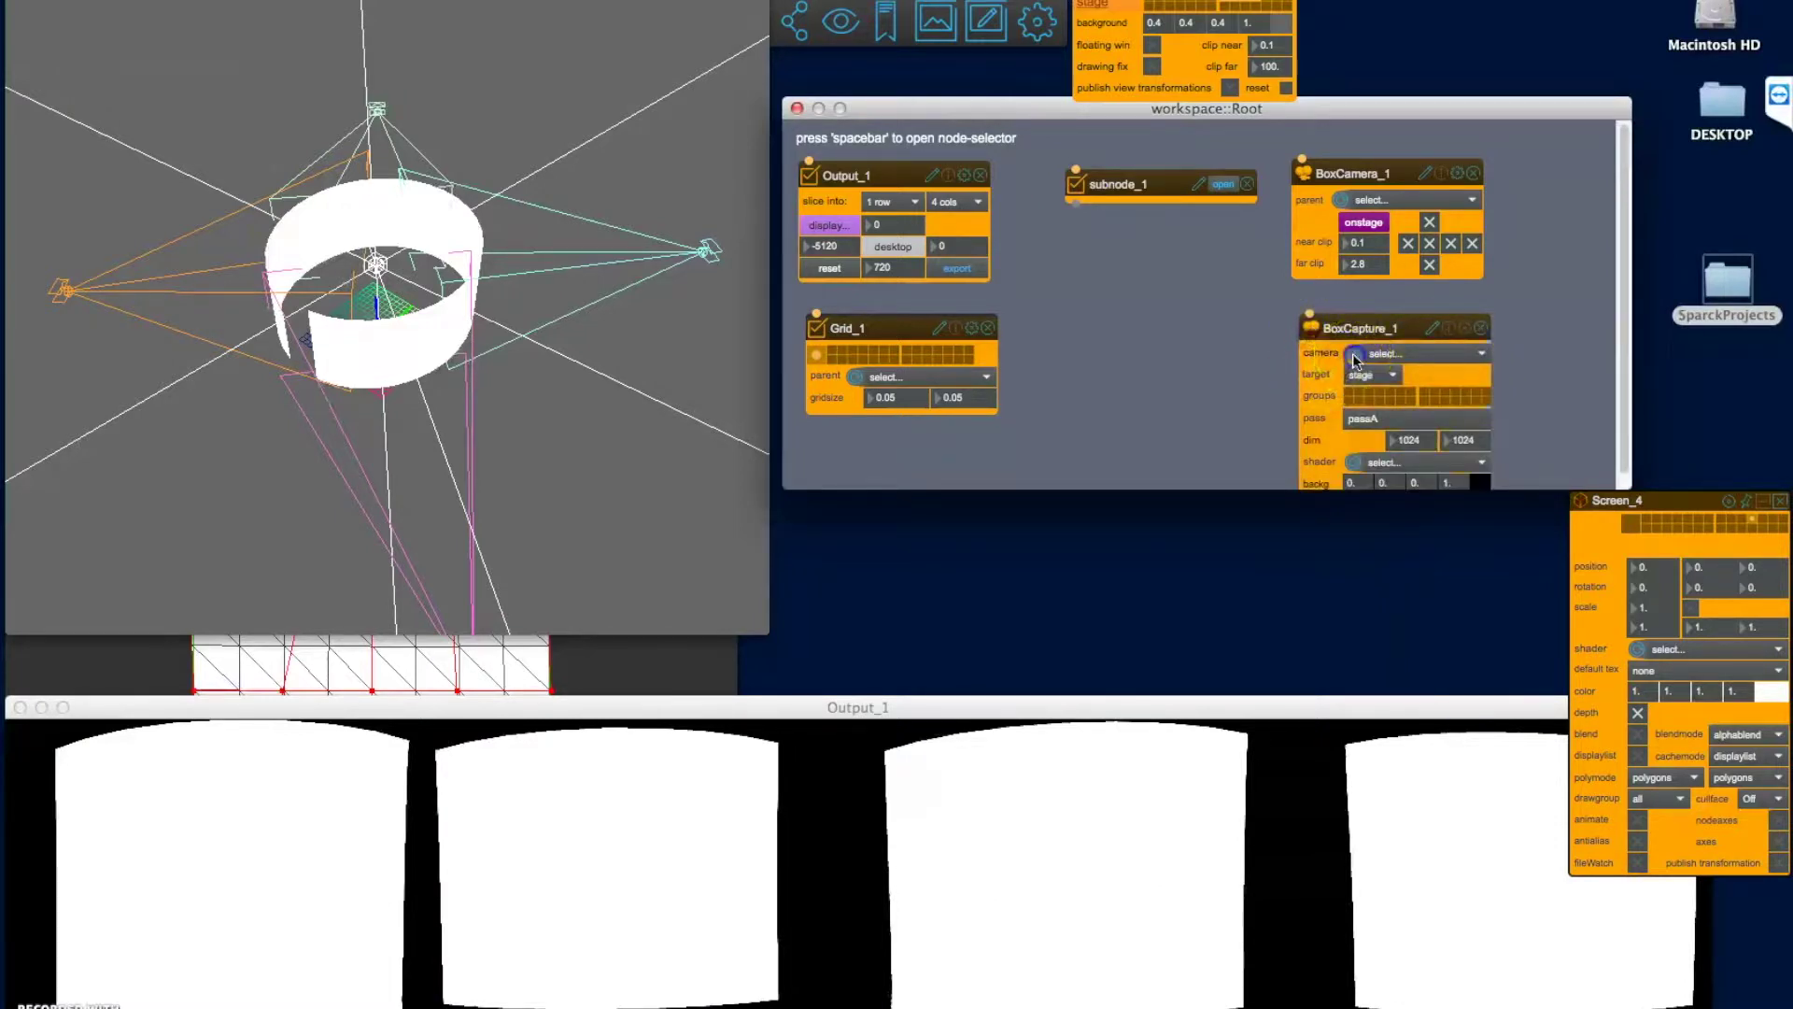
Assign BoxCamera_1 as the camera of BoxCapture_1, enlarge the root workspace downward and align the node beneath the camera node.
{"action": "left_click", "coordinate": [1384, 355]}
{"action": "left_click", "coordinate": [1406, 389]}
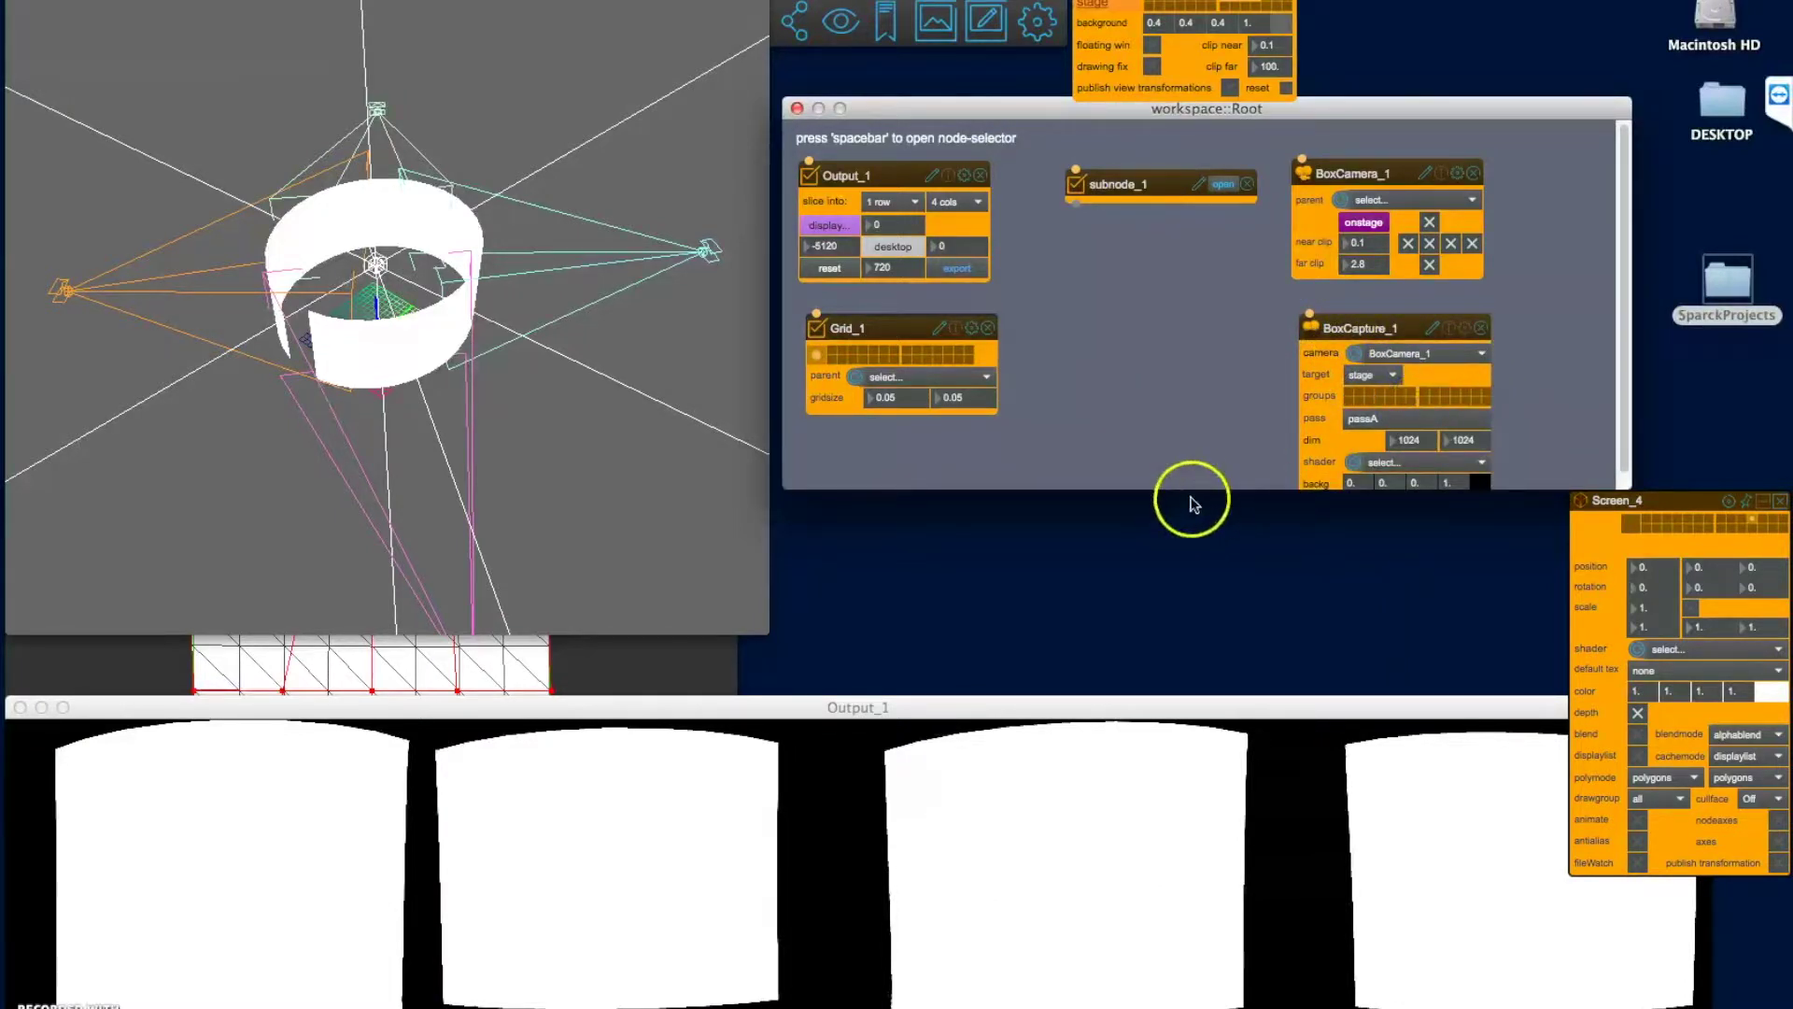
{"action": "left_click_drag", "start_coordinate": [1201, 486], "coordinate": [1207, 640]}
{"action": "left_click_drag", "start_coordinate": [1410, 331], "coordinate": [1372, 330]}
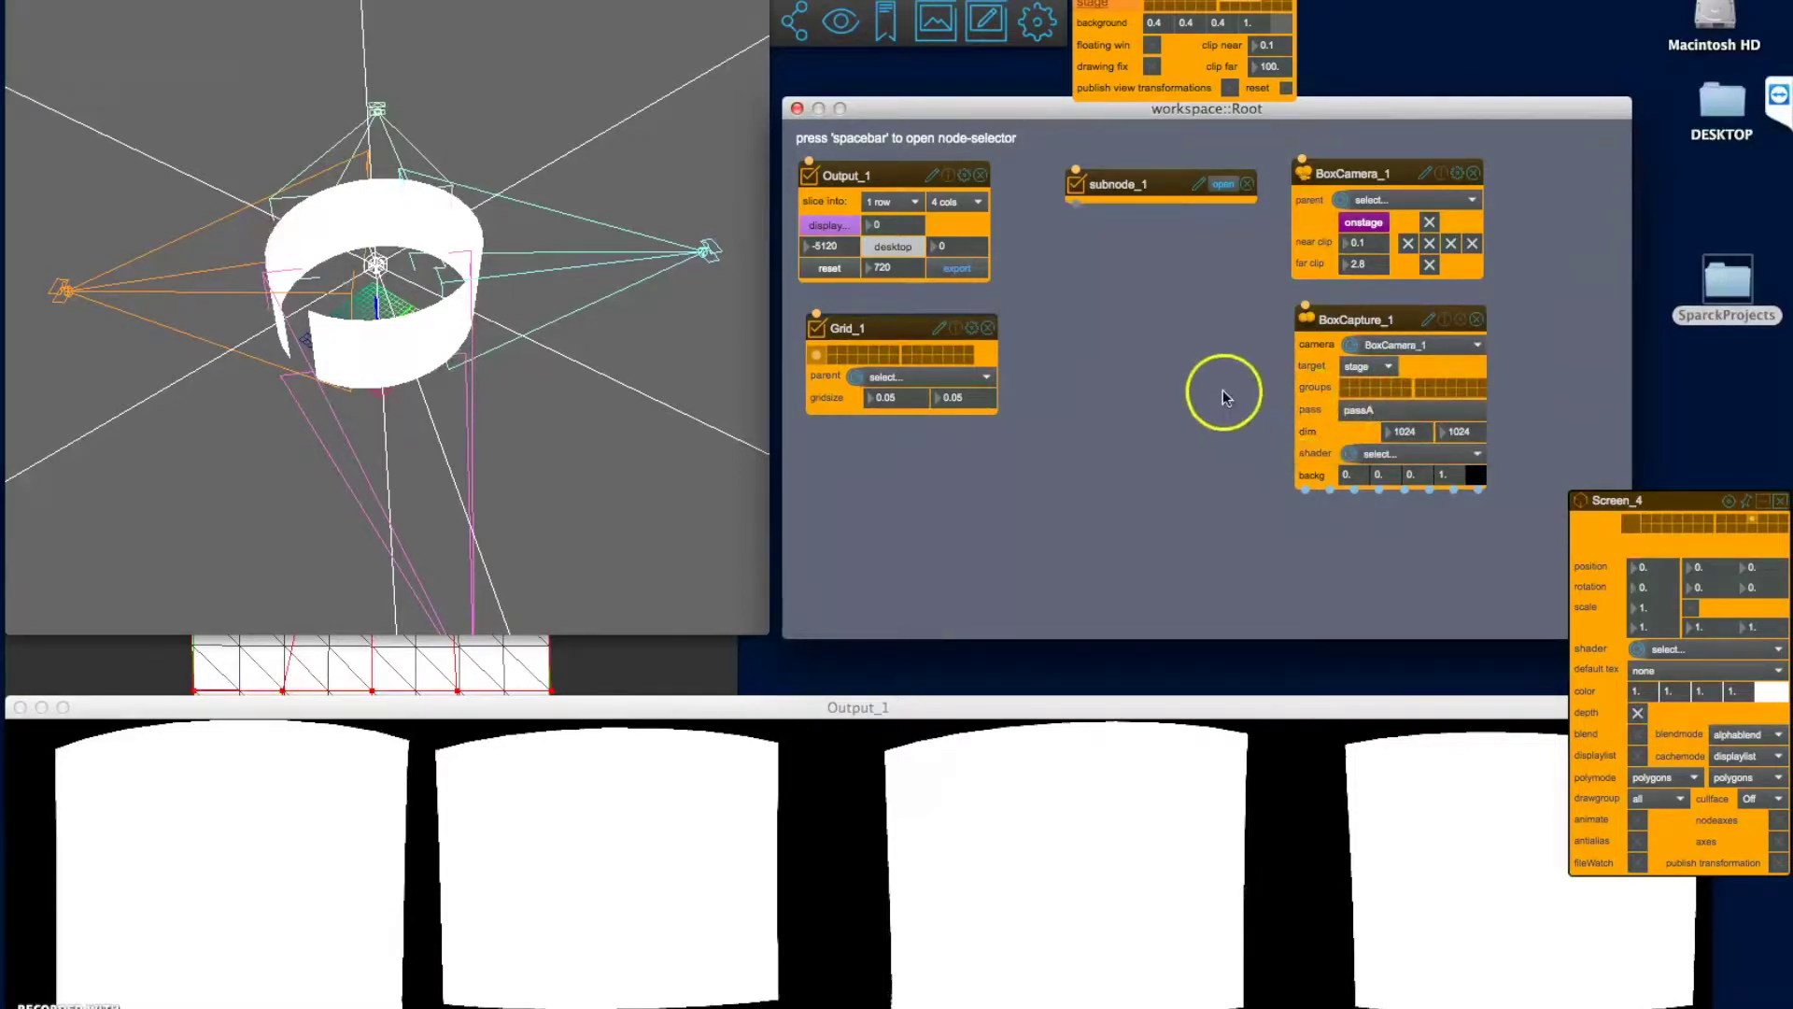
Put Grid_1 in the first scene group and enlarge it through its overall scale.
{"action": "left_click", "coordinate": [832, 351]}
{"action": "left_click", "coordinate": [379, 306]}
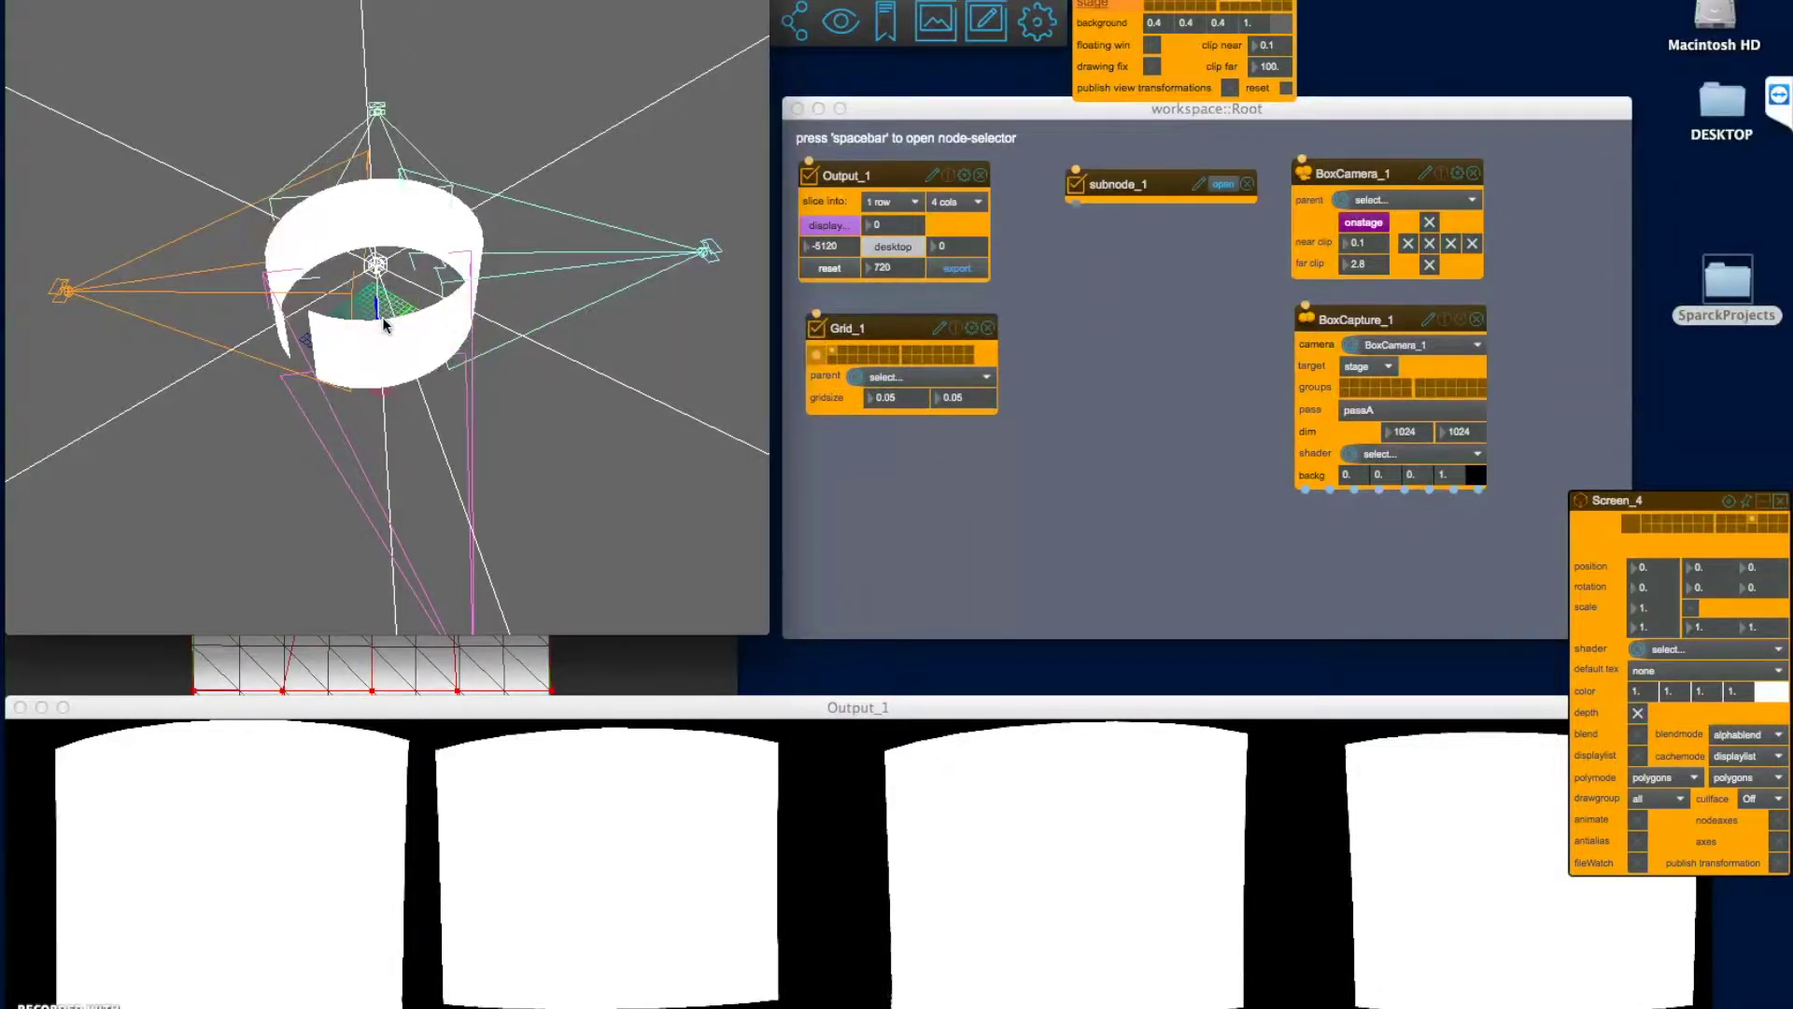
{"action": "left_click_drag", "start_coordinate": [380, 336], "coordinate": [373, 270]}
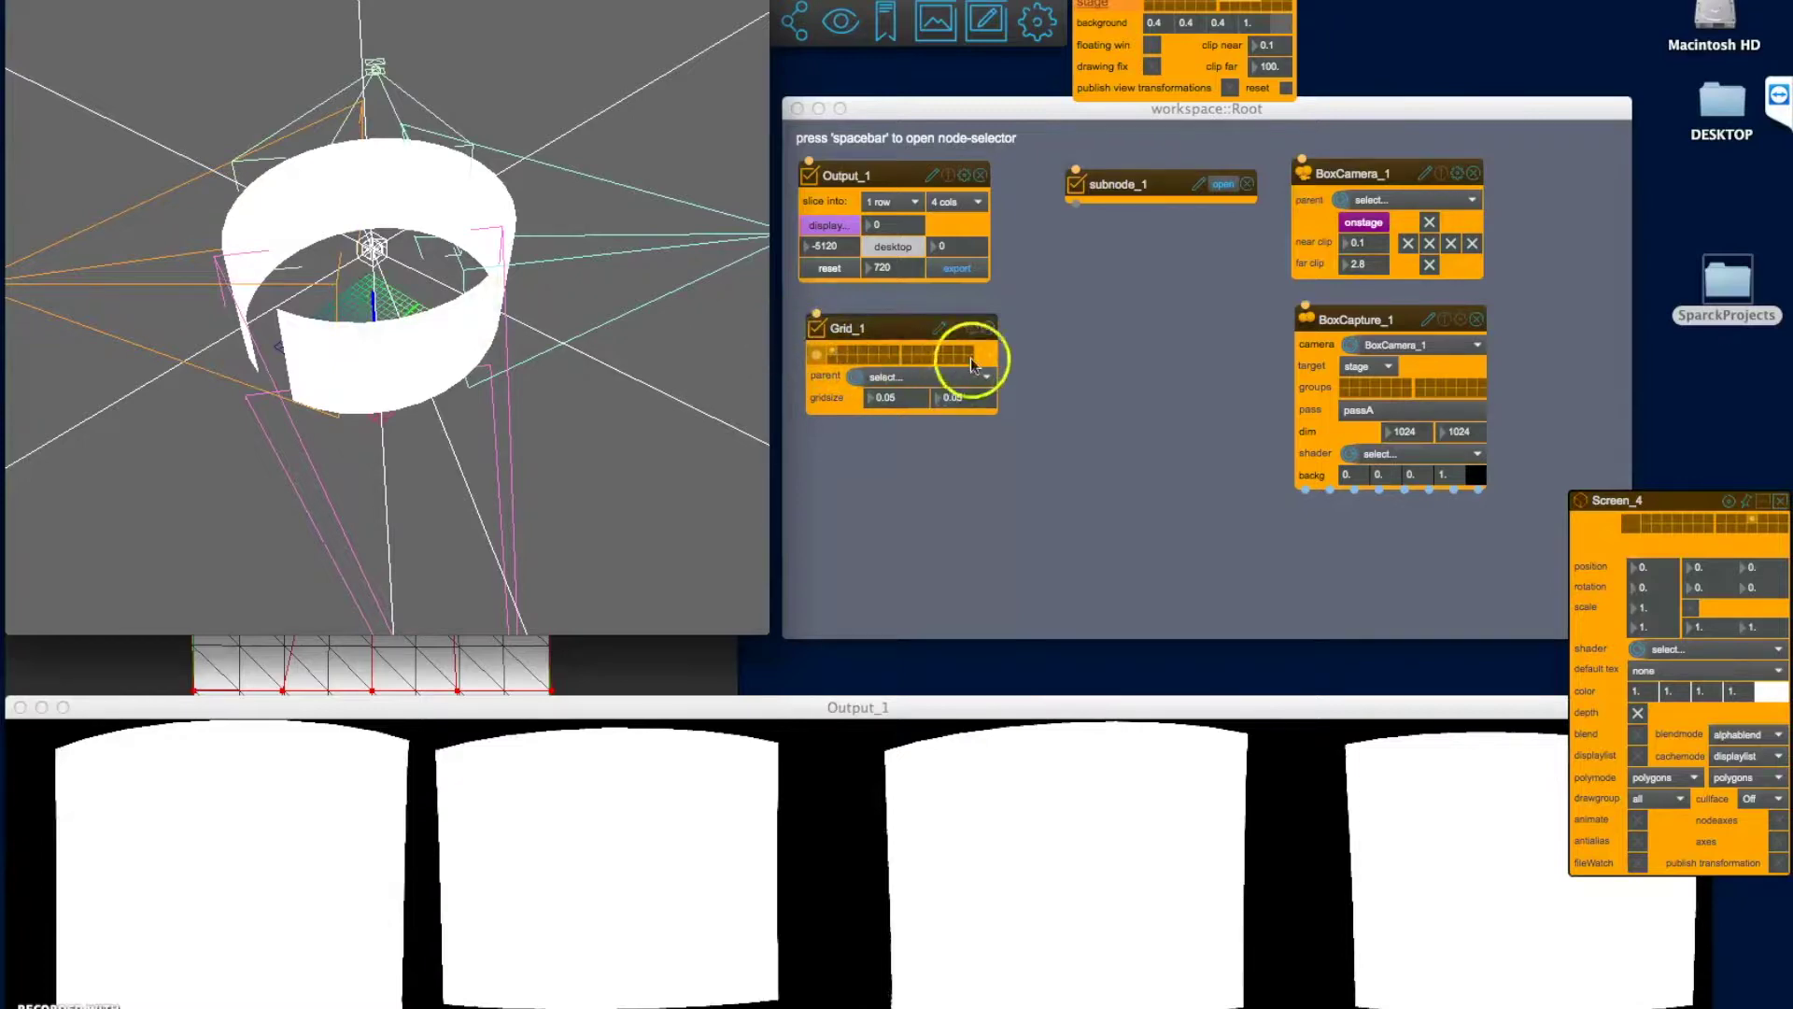
{"action": "left_click", "coordinate": [975, 329]}
{"action": "left_click_drag", "start_coordinate": [1048, 431], "coordinate": [1050, 421]}
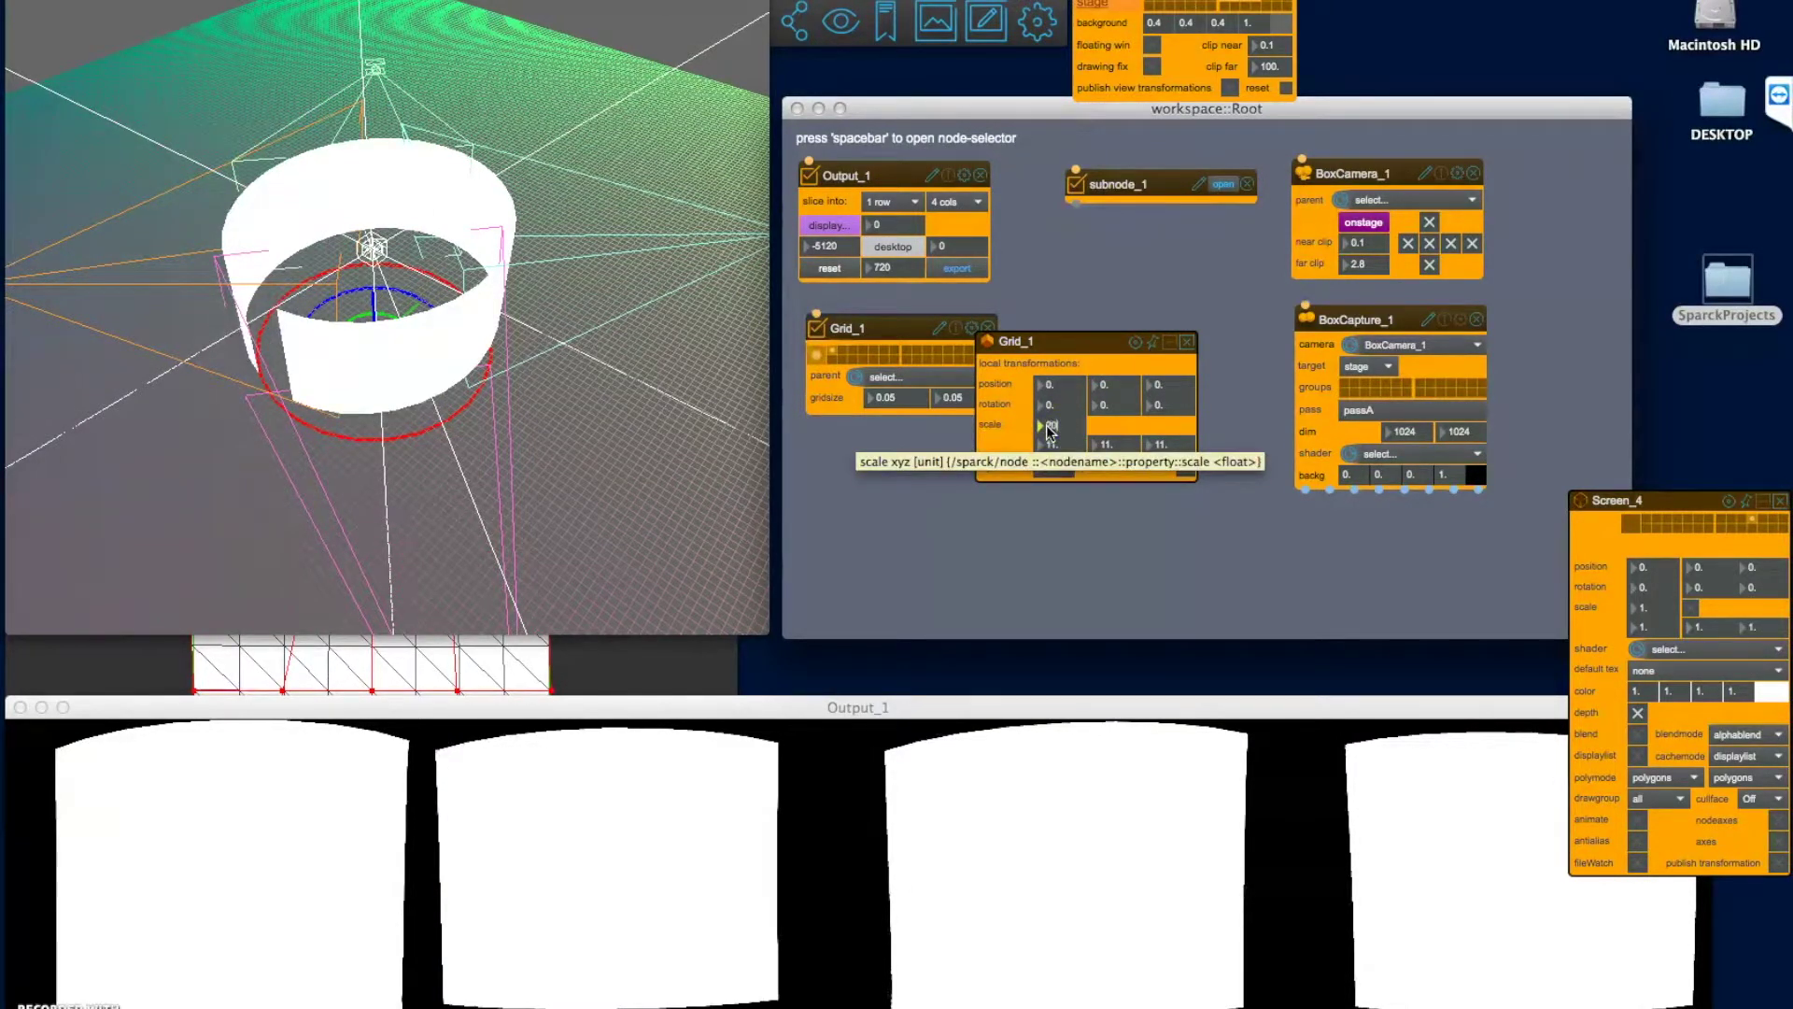
{"action": "key", "text": "Return"}
Set both gridsize values of Grid_1 to 1.
{"action": "left_click_drag", "start_coordinate": [886, 400], "coordinate": [885, 395]}
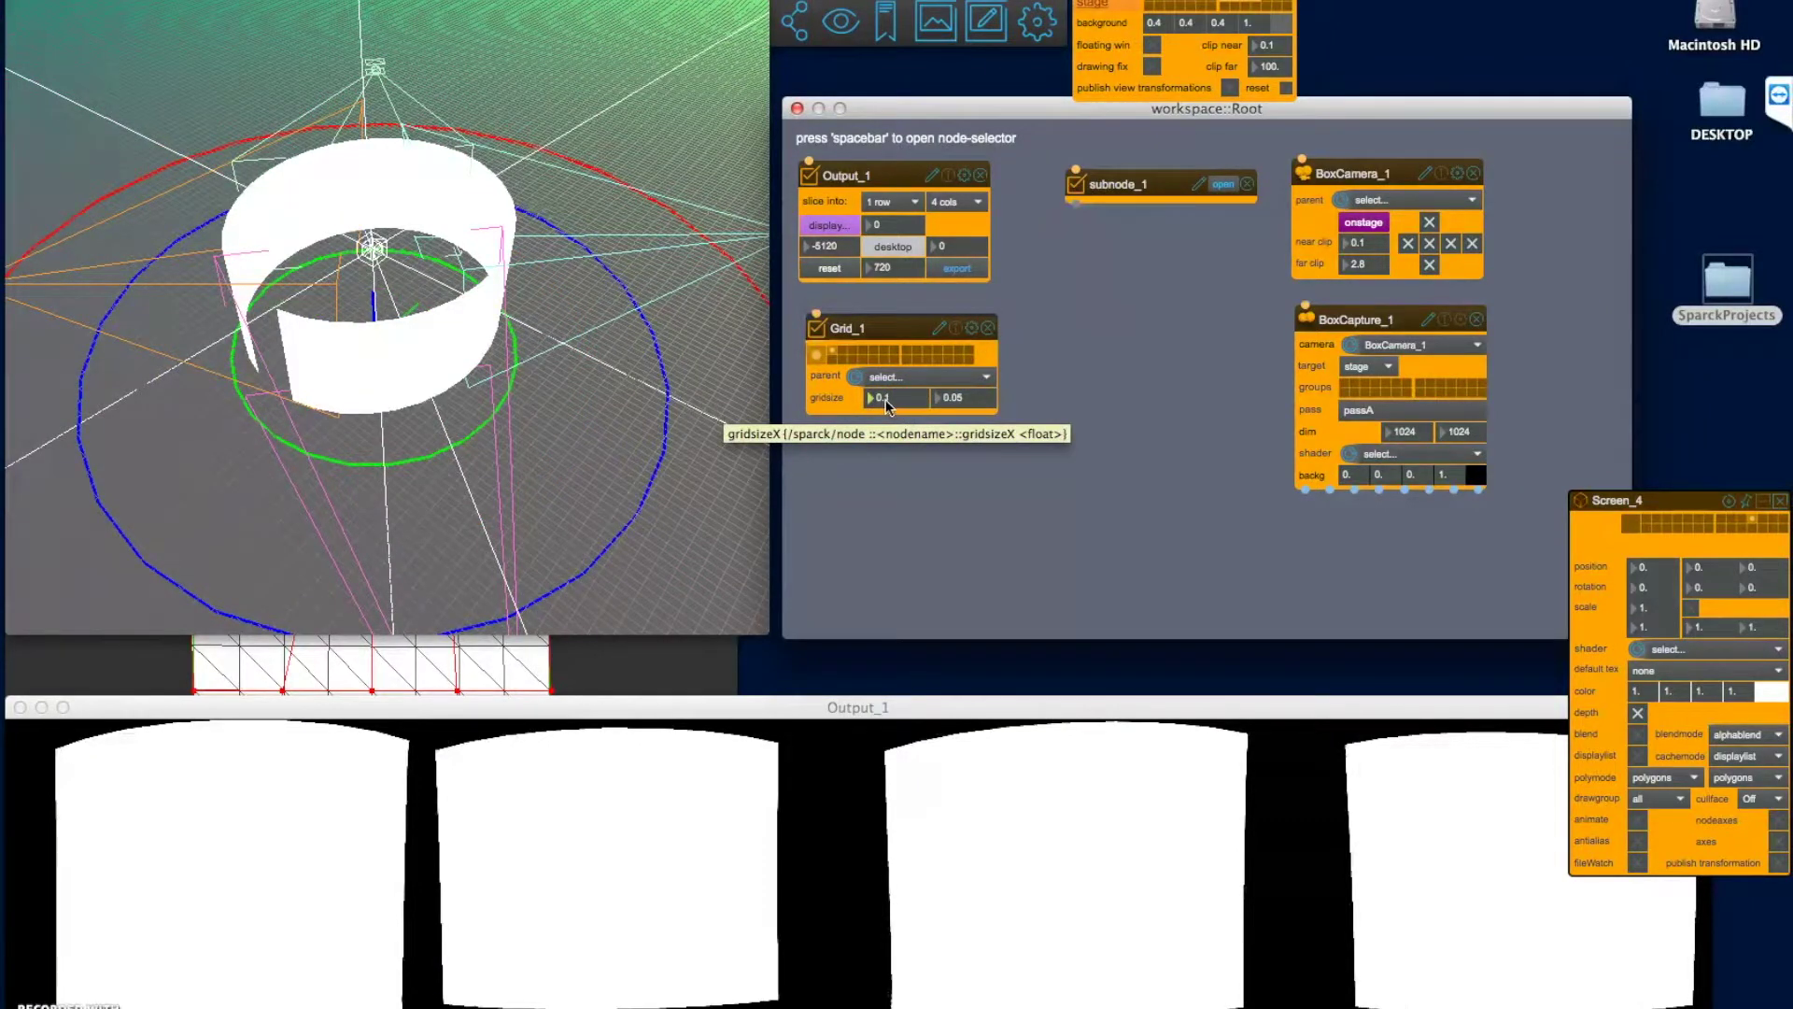
{"action": "type", "text": "21"}
{"action": "left_click", "coordinate": [902, 401]}
{"action": "key", "text": "Return"}
{"action": "mouse_move", "coordinate": [954, 402]}
{"action": "left_mouse_down"}
{"action": "mouse_move", "coordinate": [933, 400]}
{"action": "mouse_move", "coordinate": [959, 399]}
{"action": "left_mouse_up"}
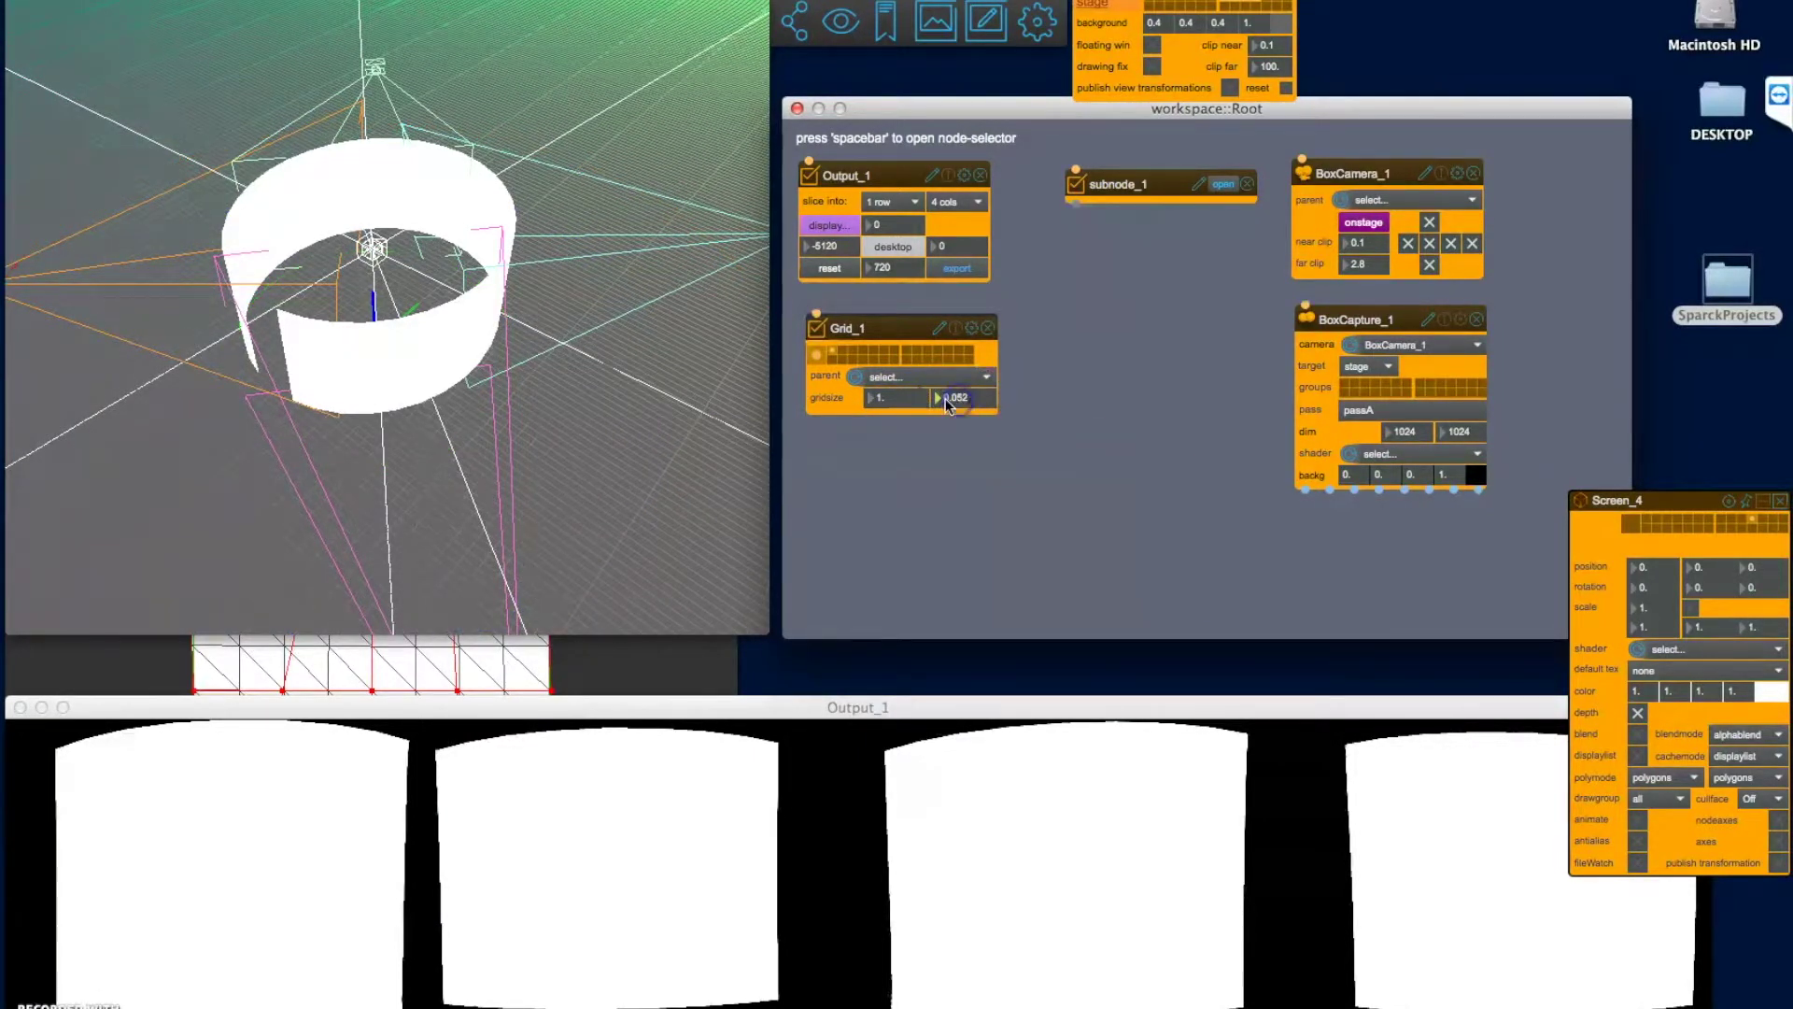
{"action": "key", "text": "Return"}
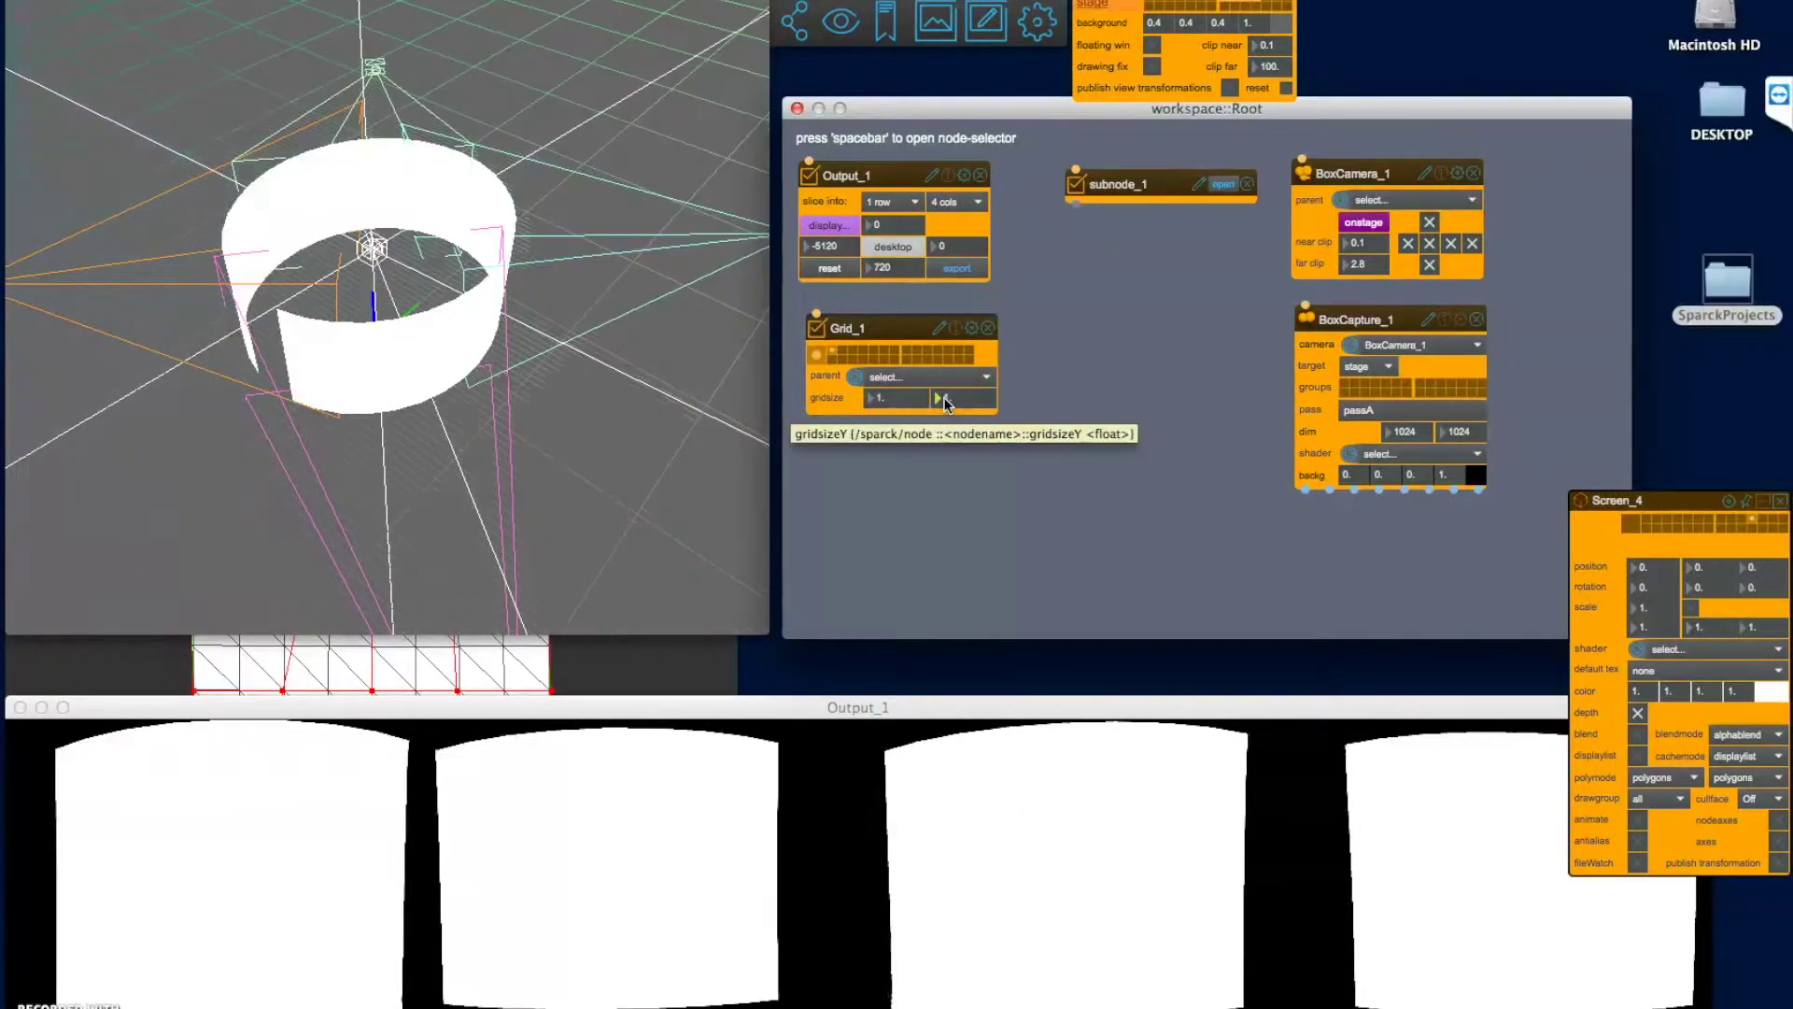
{"action": "right_click_drag", "start_coordinate": [333, 440], "coordinate": [342, 545]}
{"action": "right_click_drag", "start_coordinate": [390, 471], "coordinate": [275, 481]}
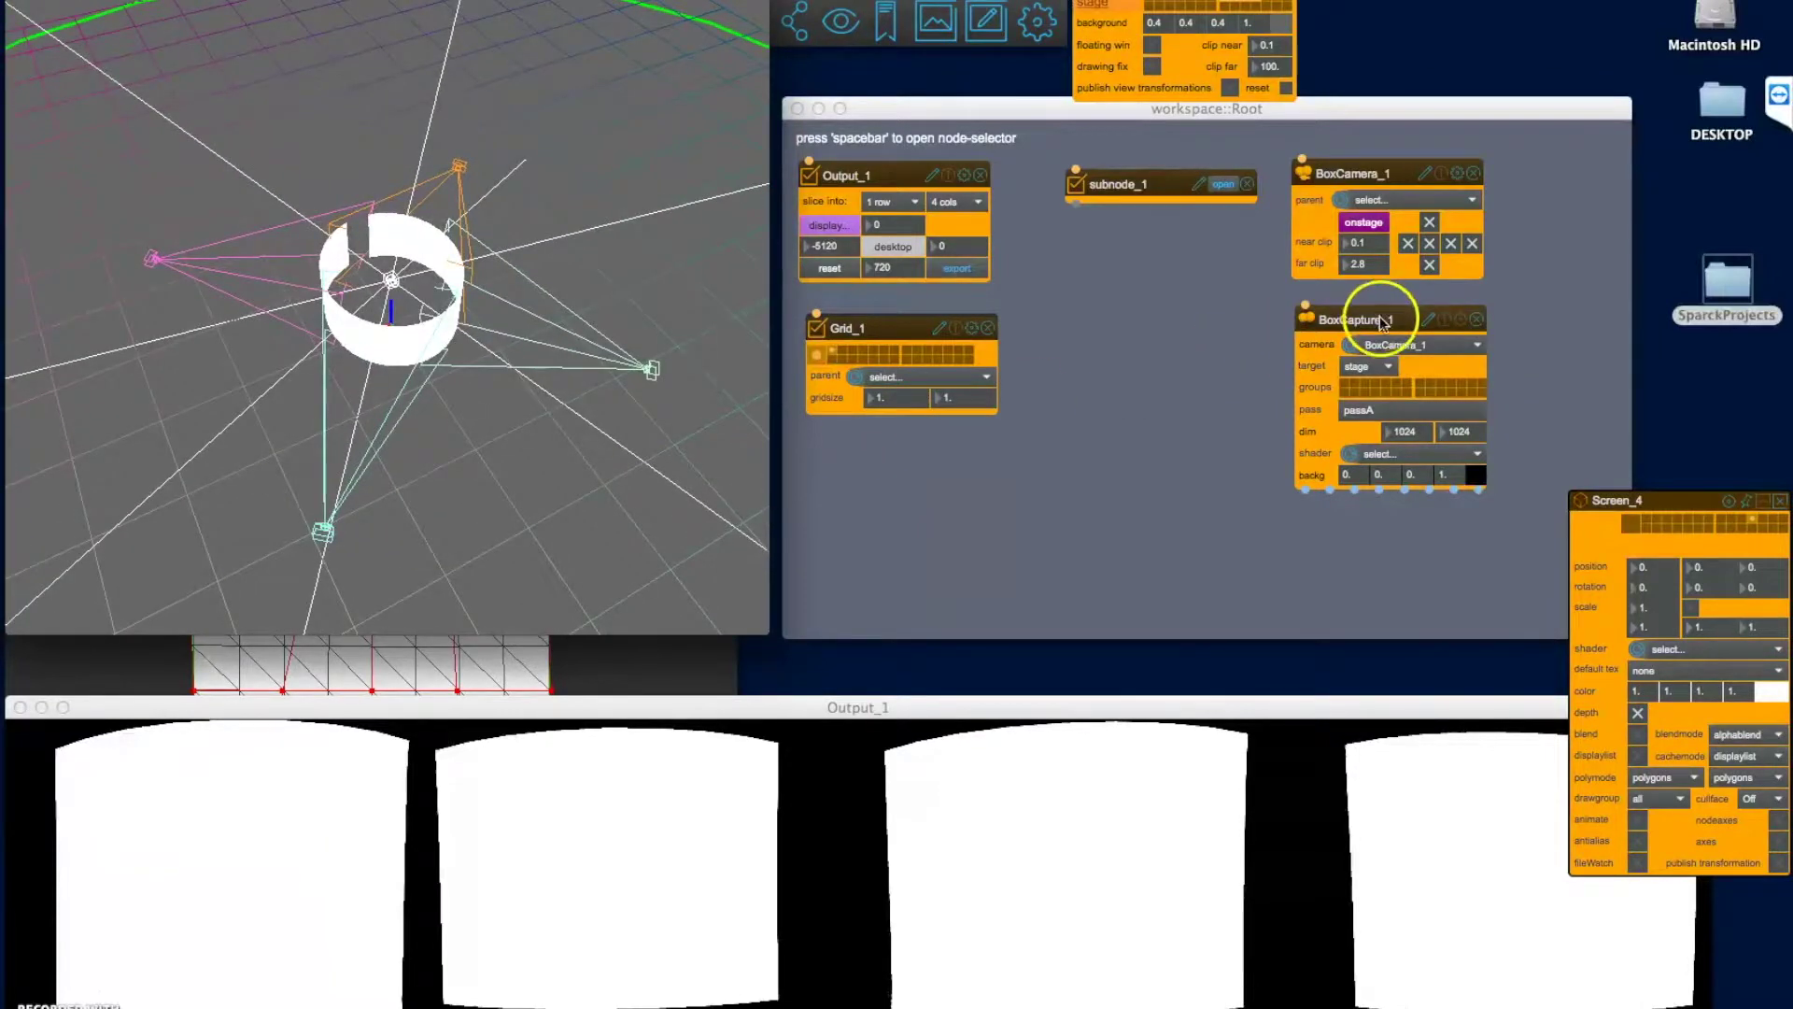
Enable the first scene group for BoxCapture_1 and nudge the node slightly into place.
{"action": "left_click", "coordinate": [1346, 386]}
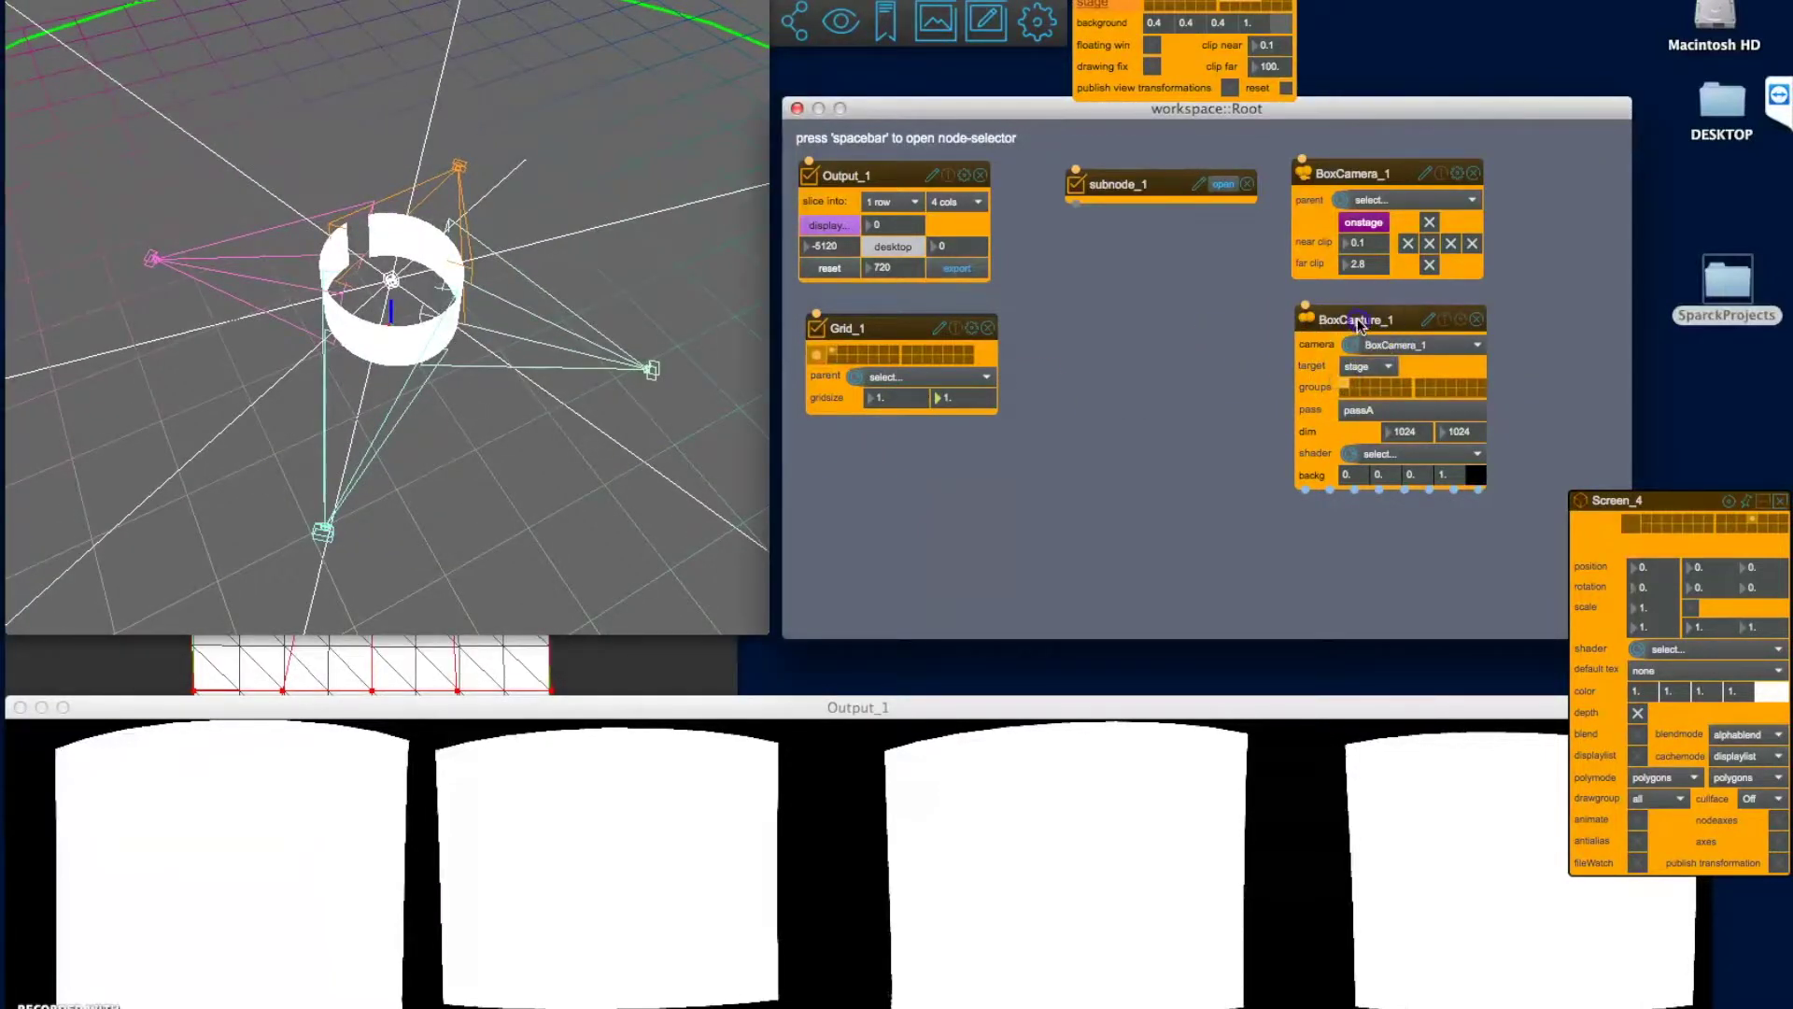
{"action": "left_click_drag", "start_coordinate": [1358, 321], "coordinate": [1359, 318]}
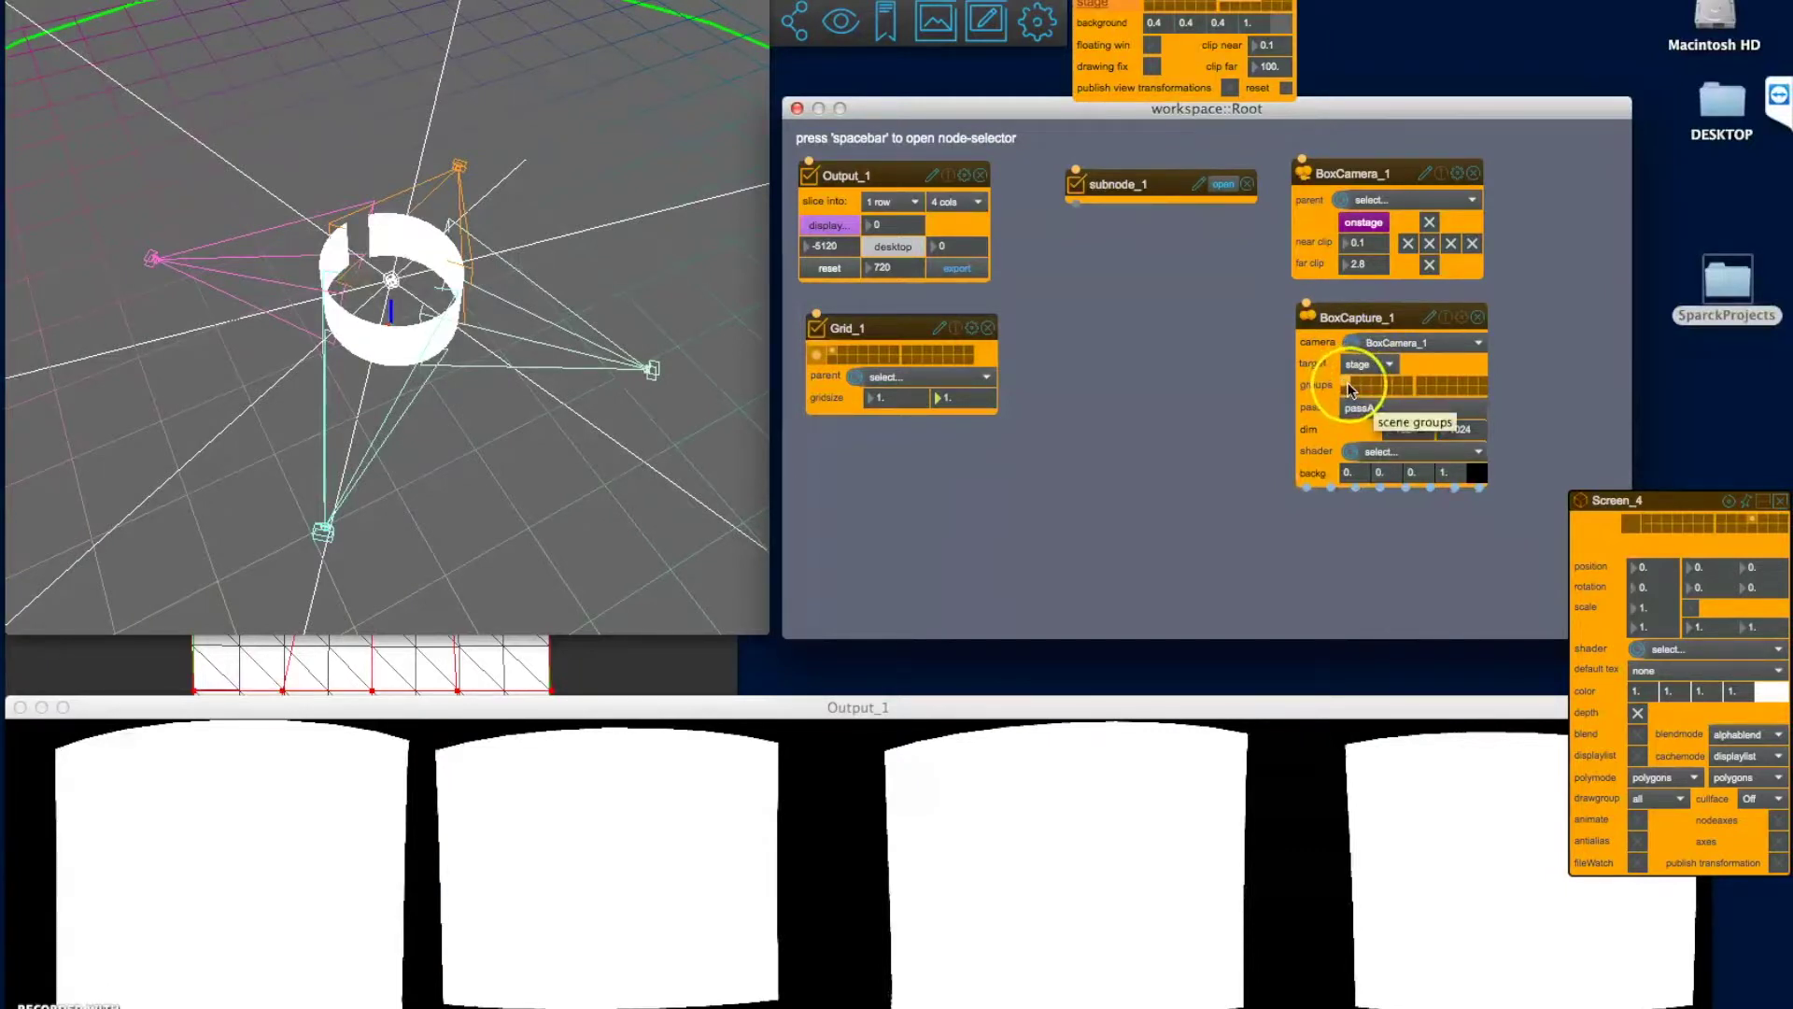
{"action": "left_click_drag", "start_coordinate": [1380, 320], "coordinate": [1383, 317]}
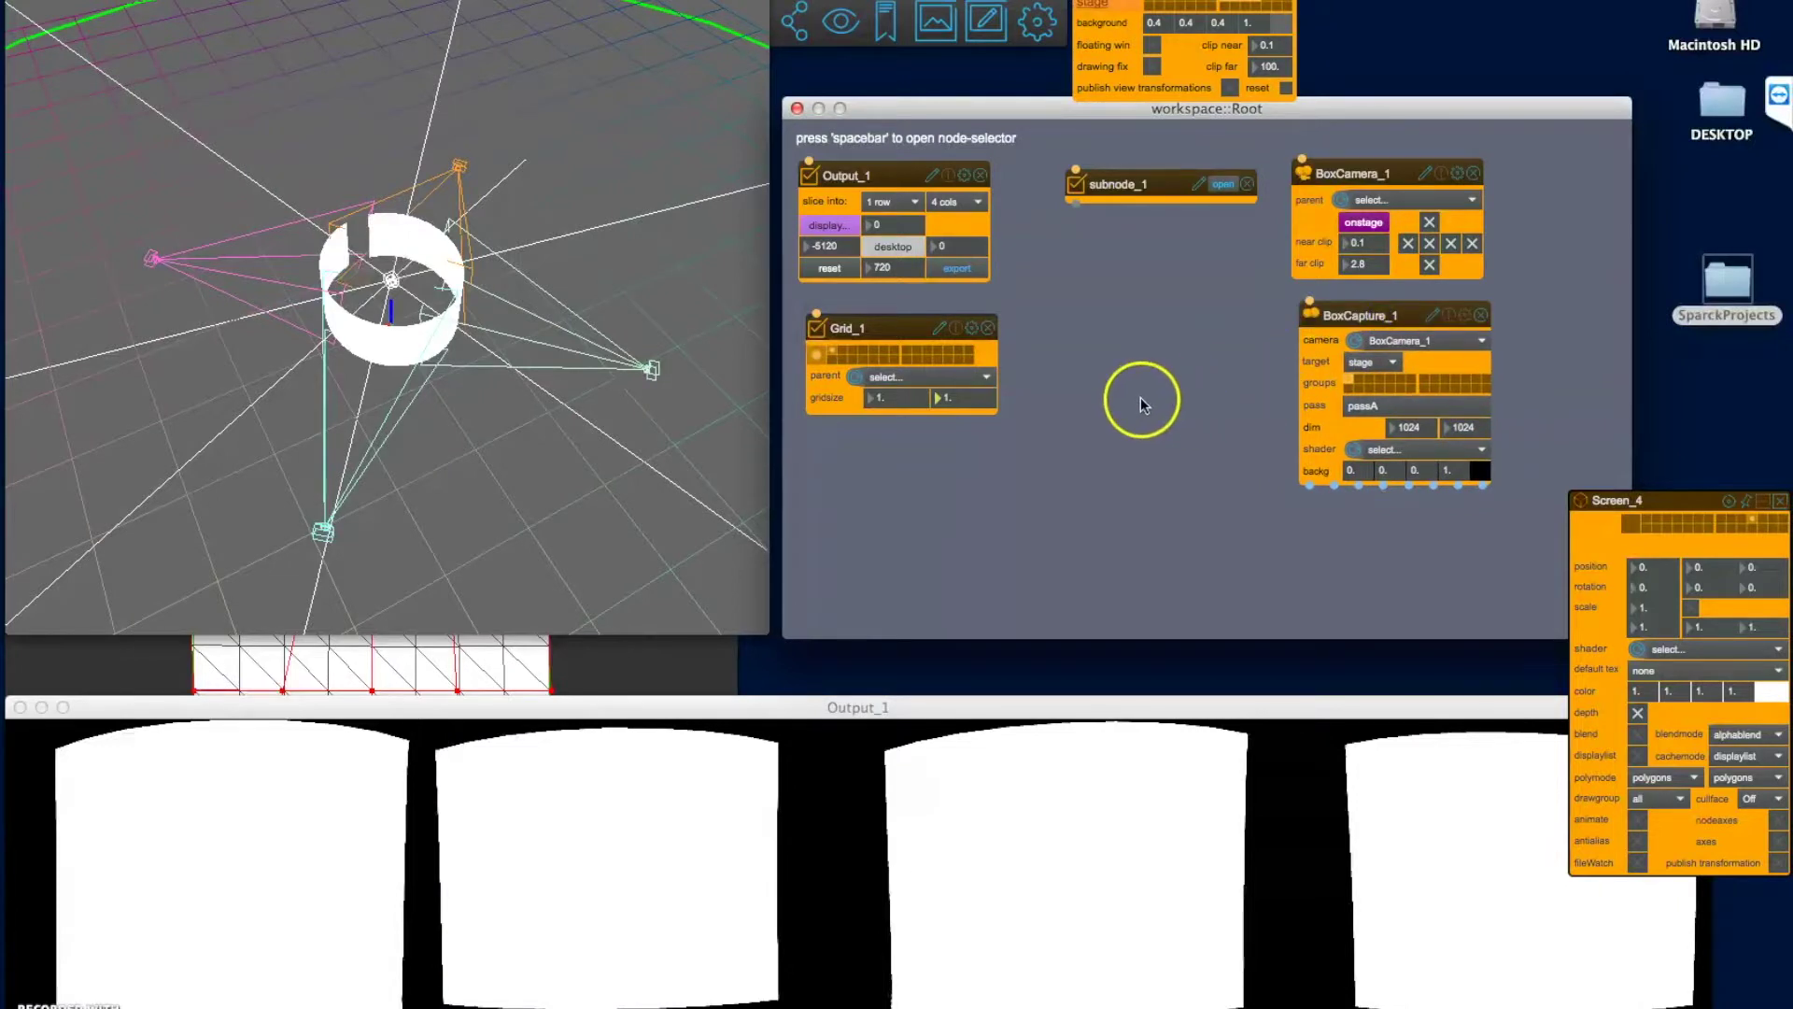
Add a BoxVR node from the effects category to the root workspace and assign BoxCamera_1 as its camera.
{"action": "key", "text": "space"}
{"action": "mouse_move", "coordinate": [1123, 402]}
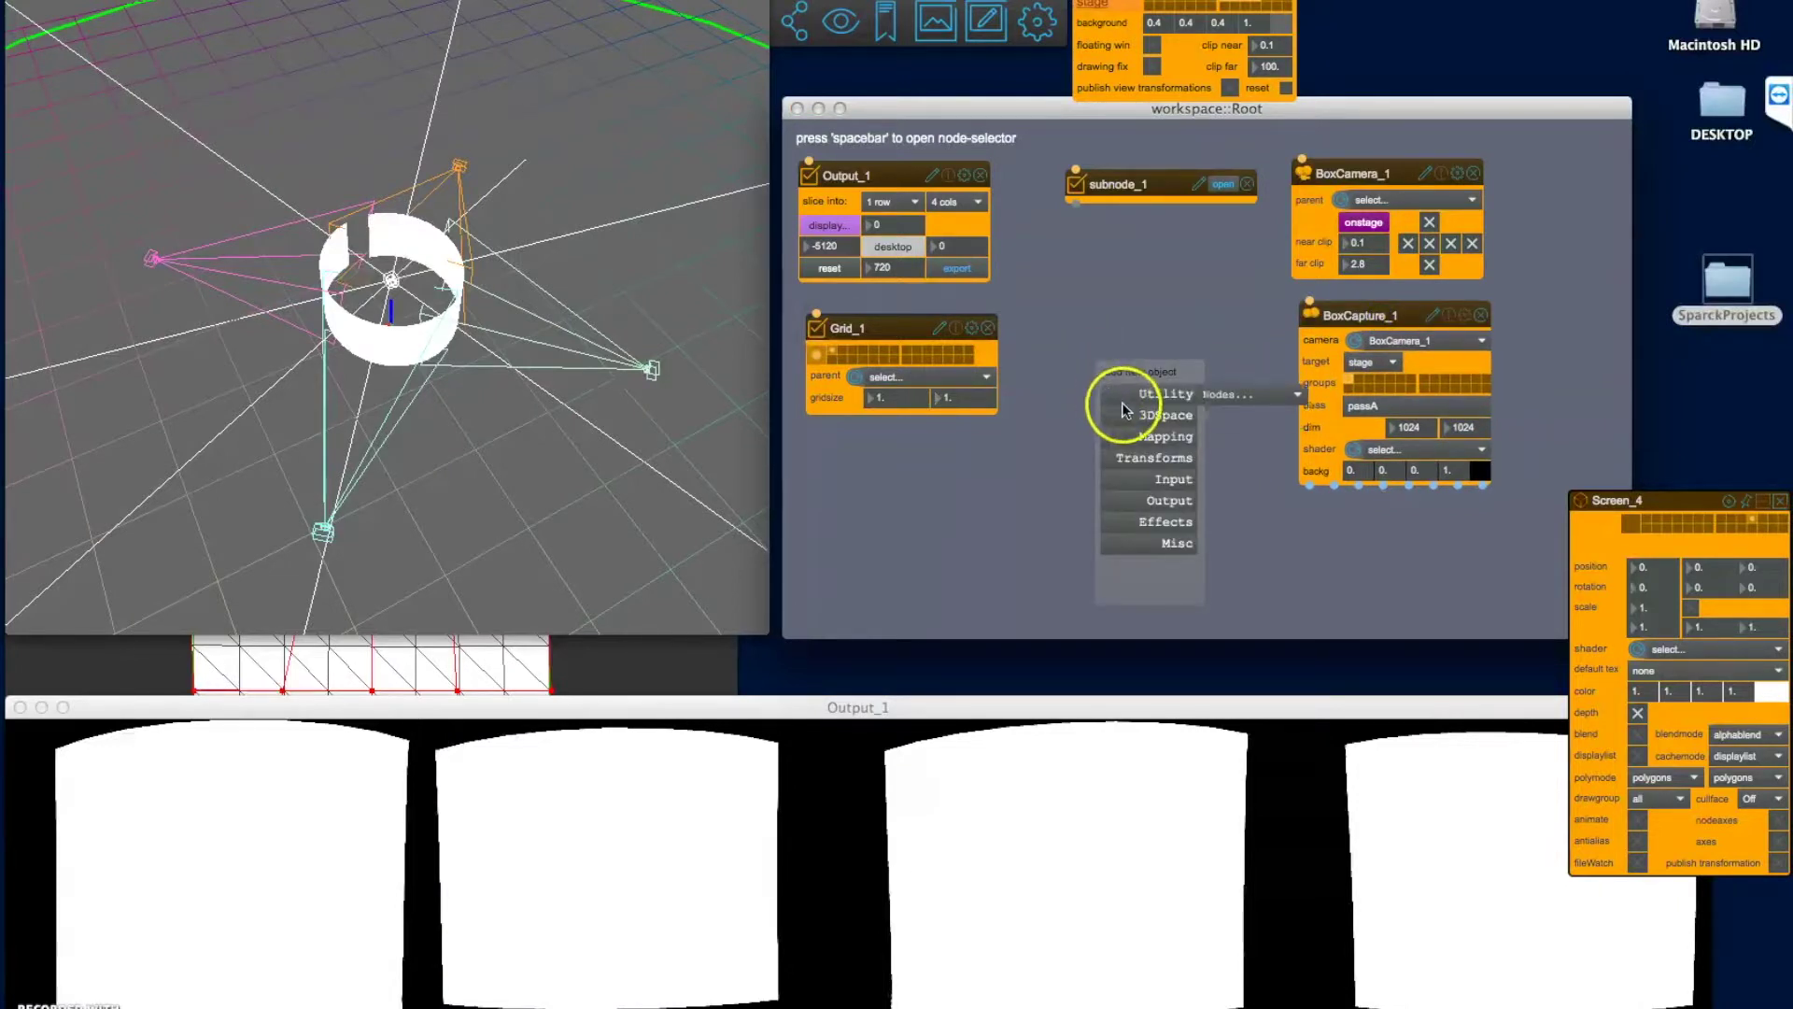
{"action": "left_click", "coordinate": [1214, 416]}
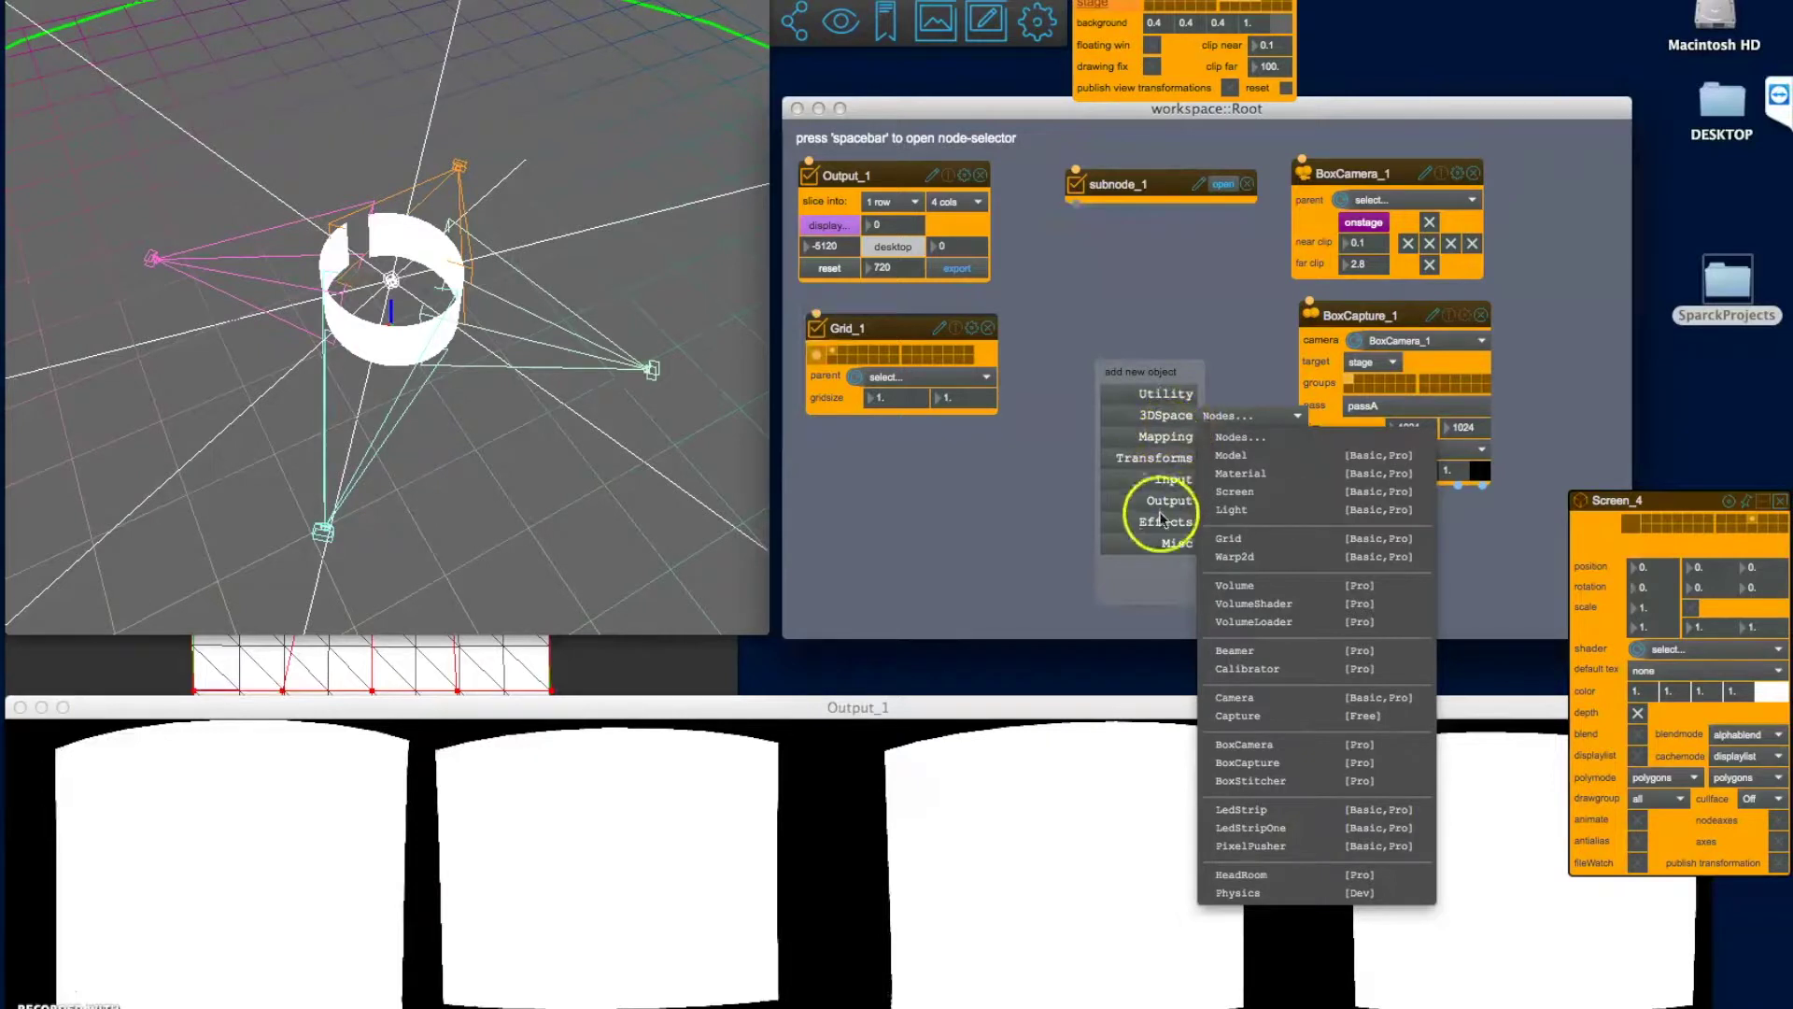
{"action": "mouse_move", "coordinate": [1165, 521]}
{"action": "left_click", "coordinate": [1228, 524]}
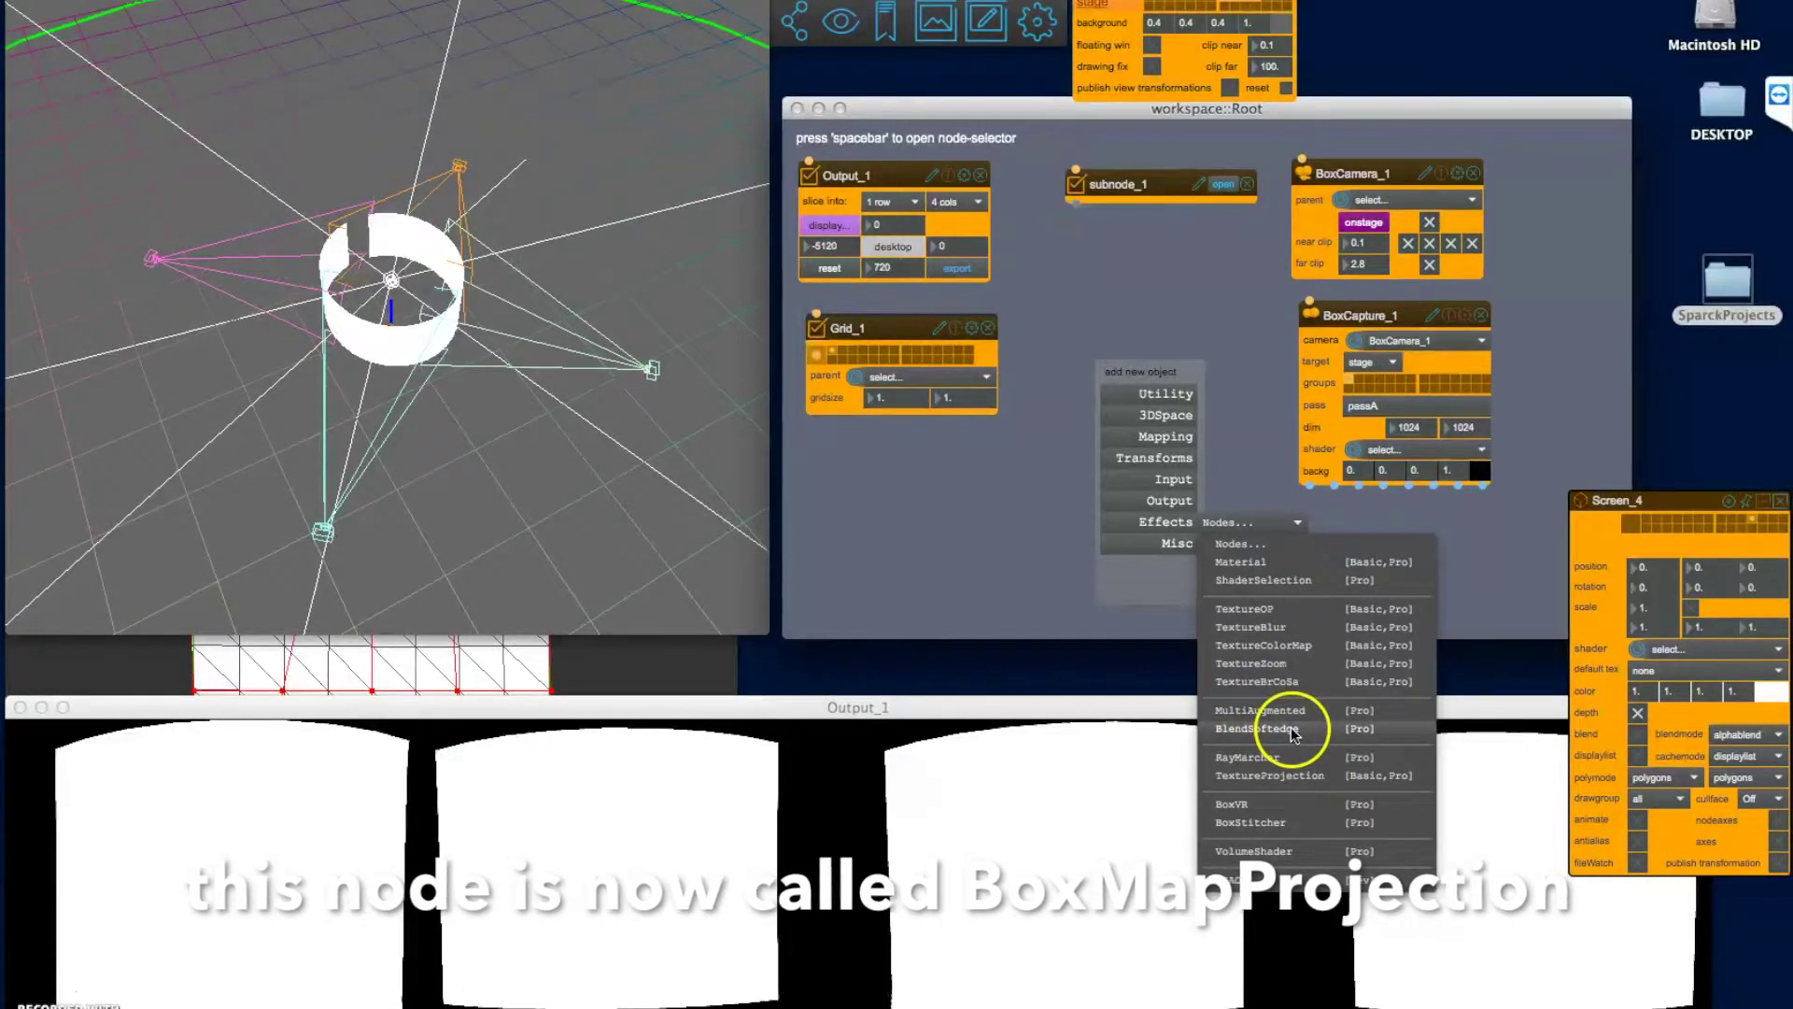
{"action": "left_click", "coordinate": [1272, 776]}
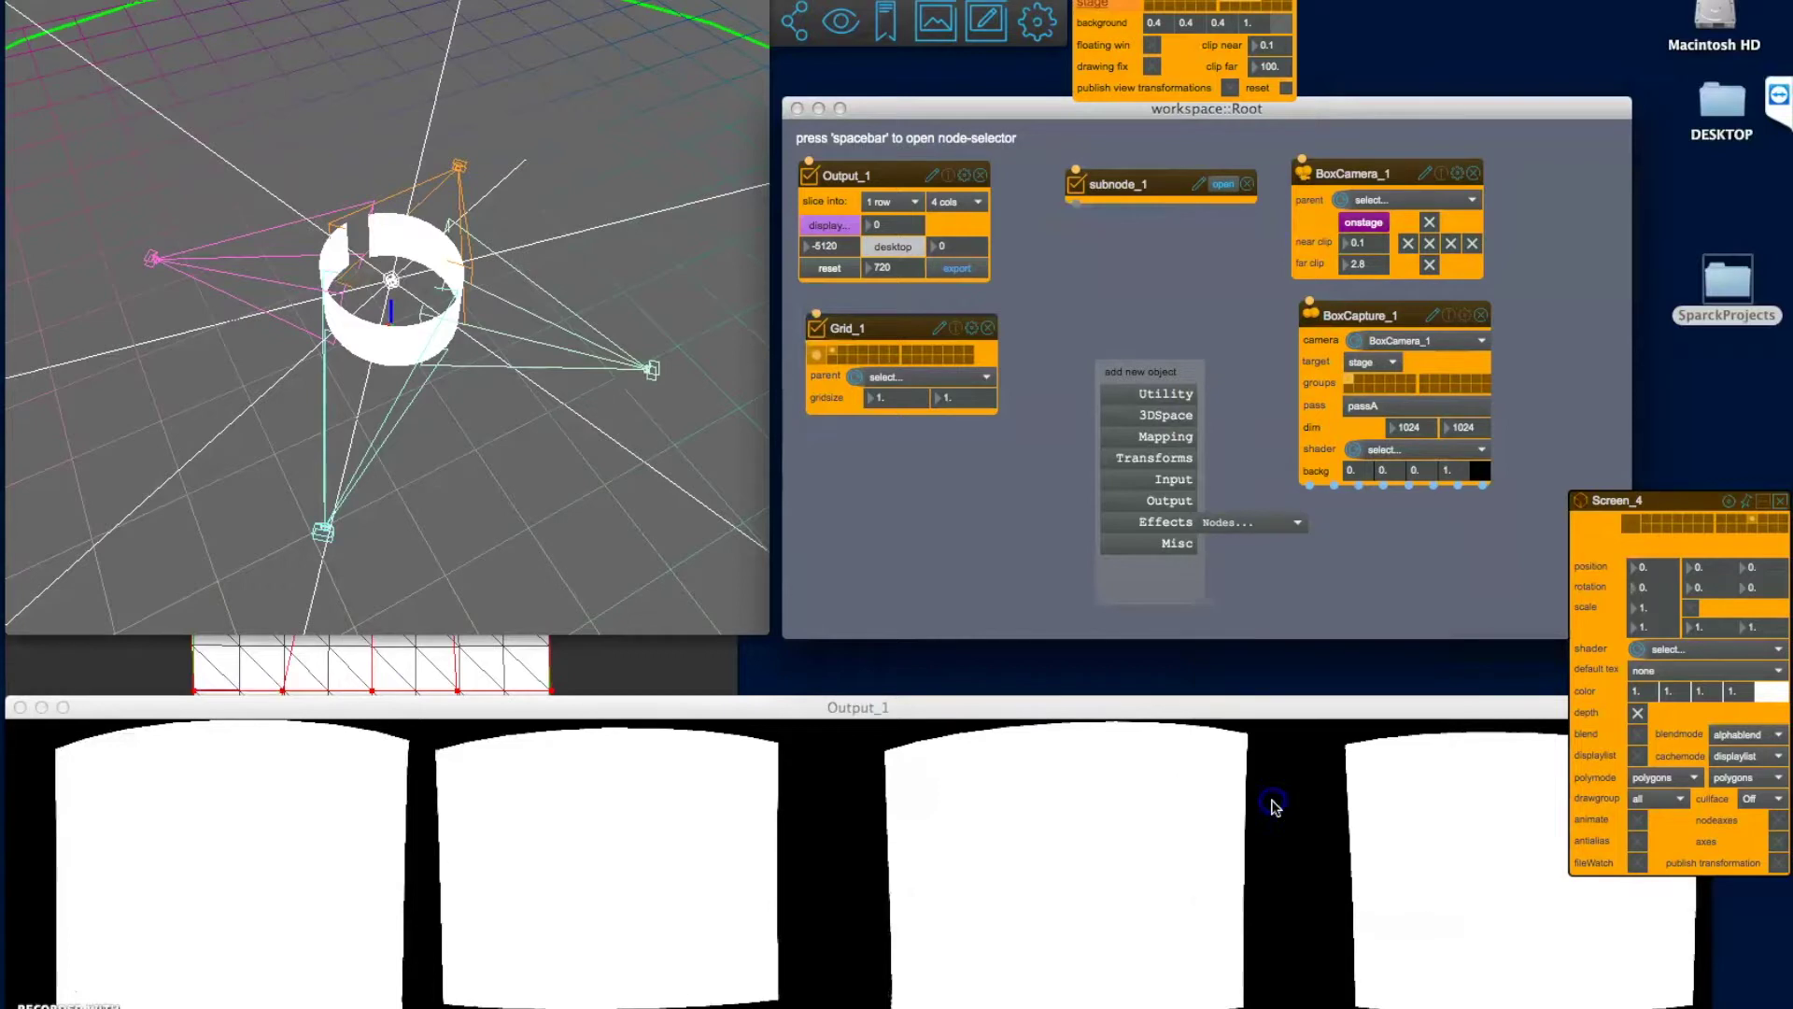
{"action": "left_click_drag", "start_coordinate": [1106, 378], "coordinate": [1061, 383]}
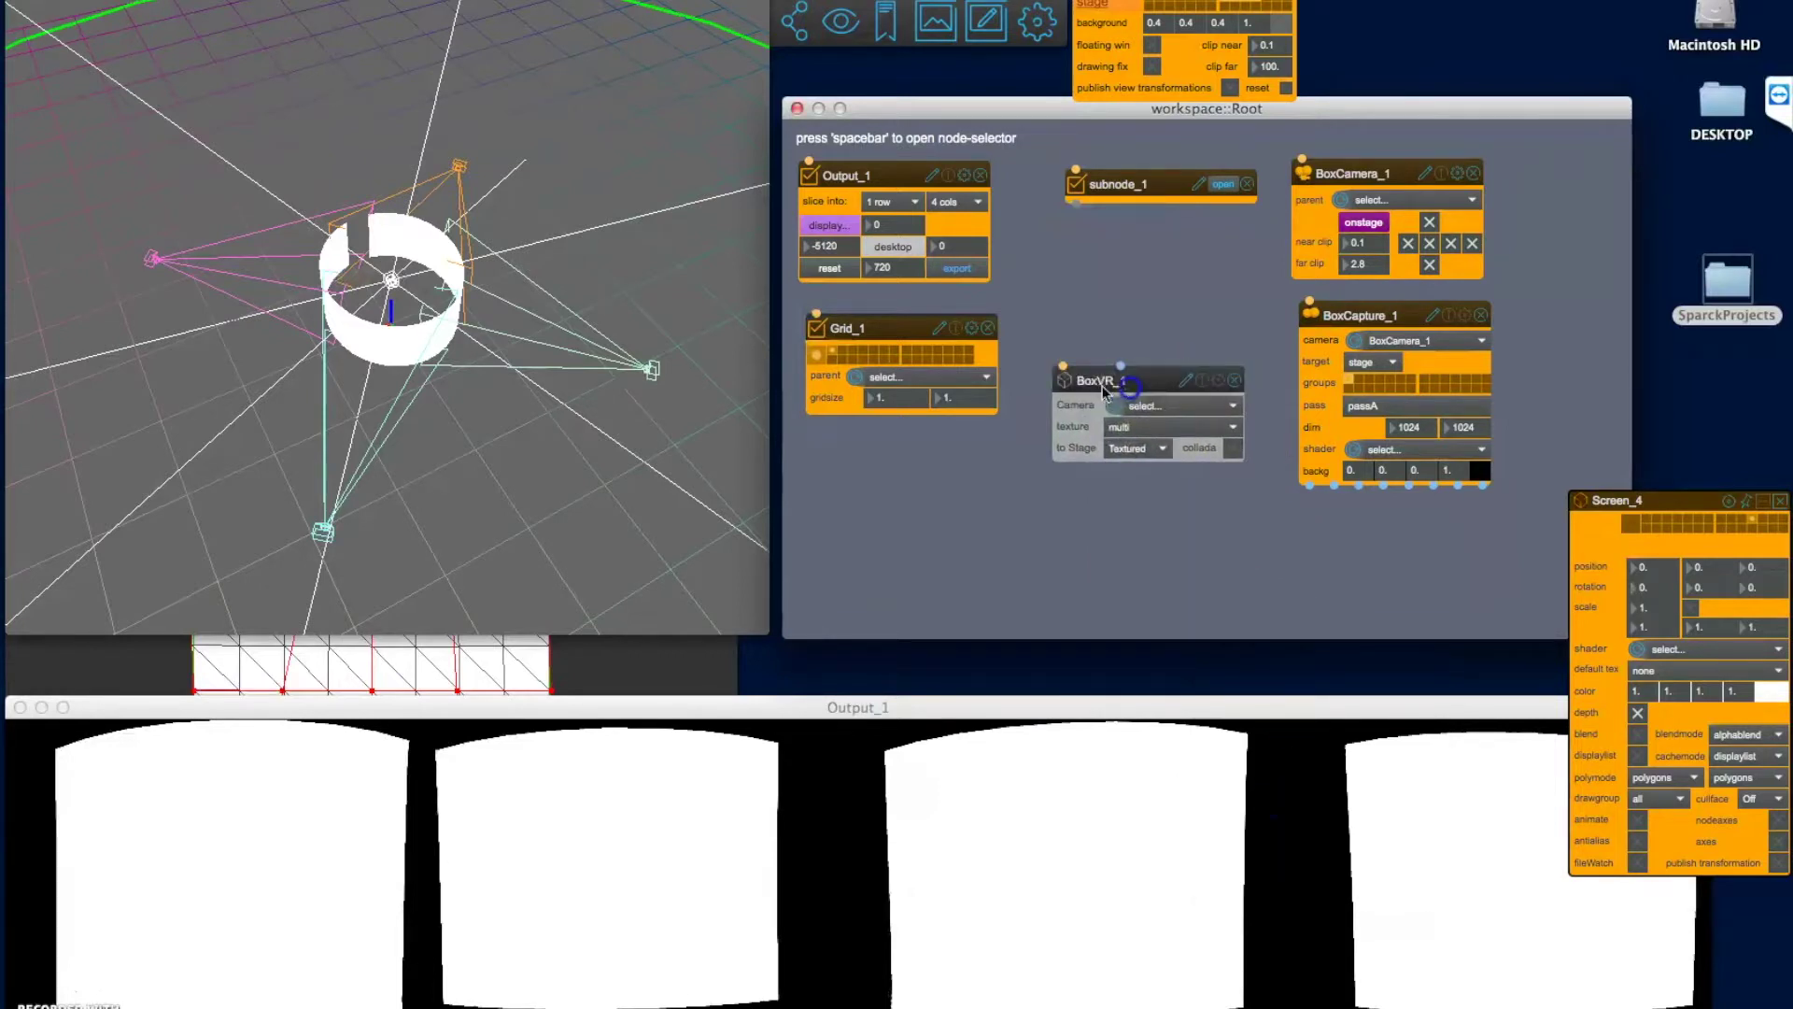
{"action": "left_click", "coordinate": [1147, 406]}
{"action": "left_click", "coordinate": [1165, 442]}
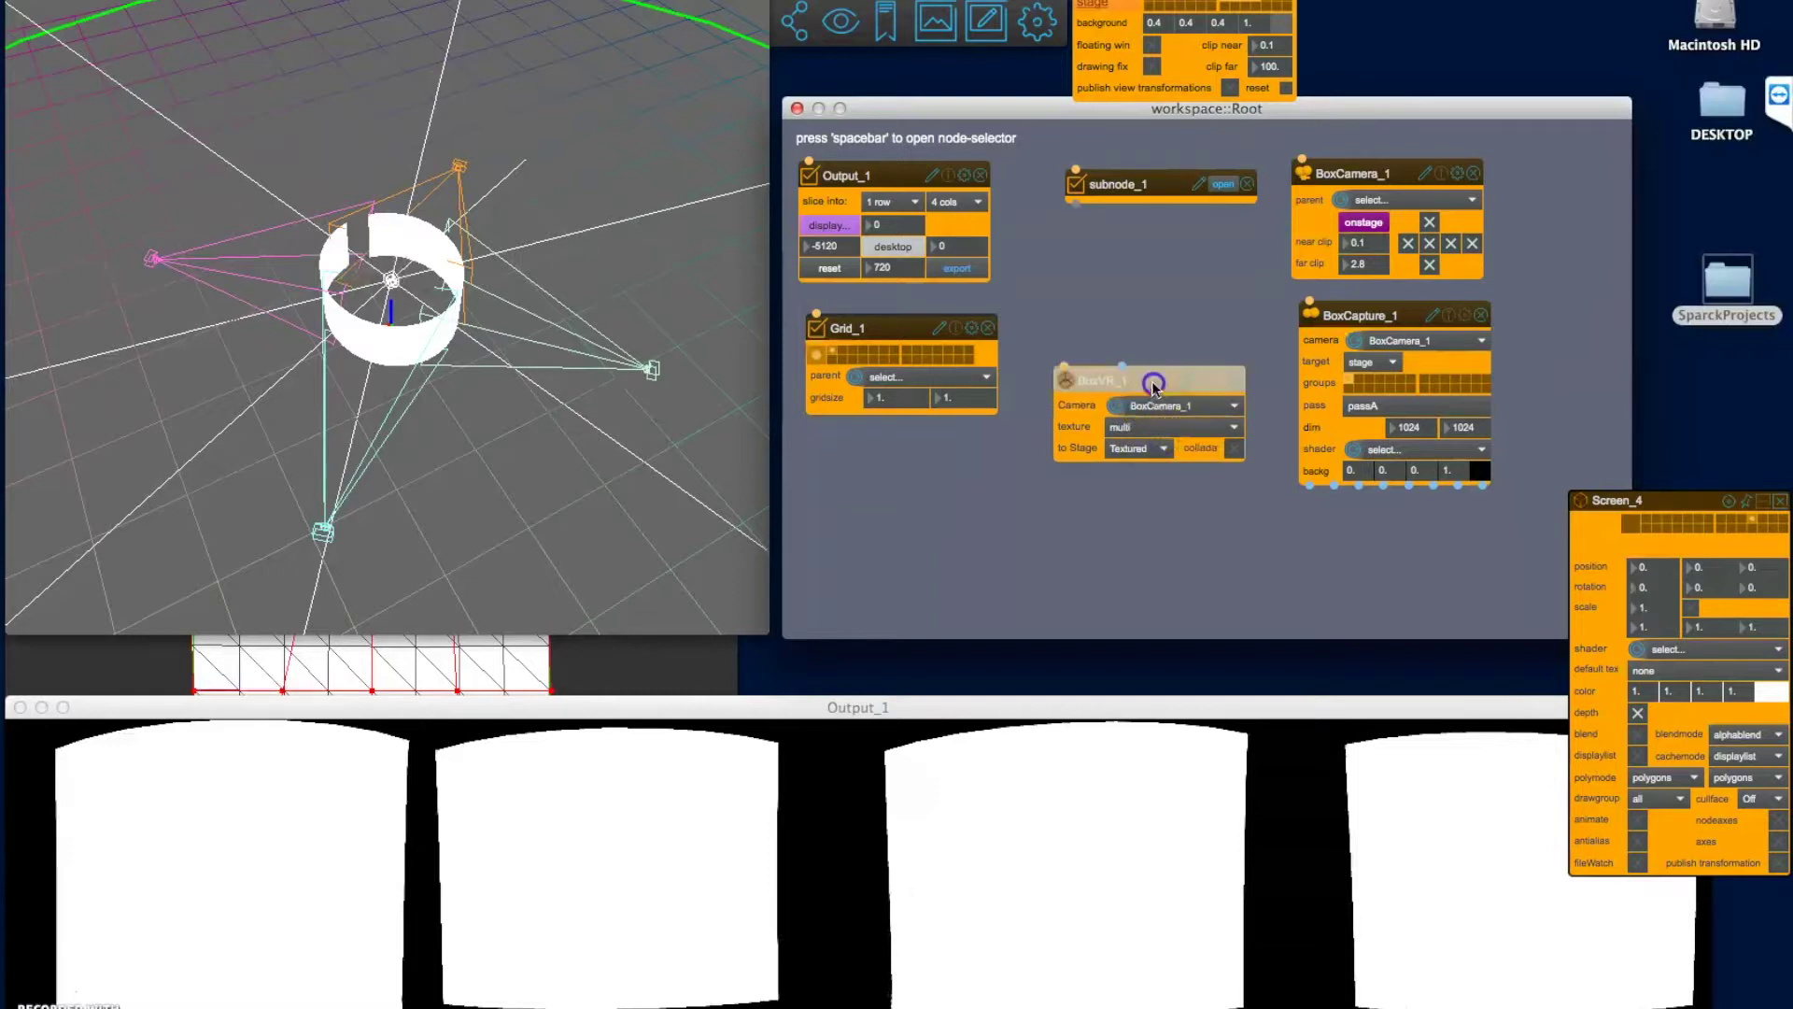
Connect the texture list output of BoxCapture_1 to BoxVR_1 and place BoxVR_1 directly beneath the capture node.
{"action": "left_click_drag", "start_coordinate": [1184, 381], "coordinate": [1177, 393]}
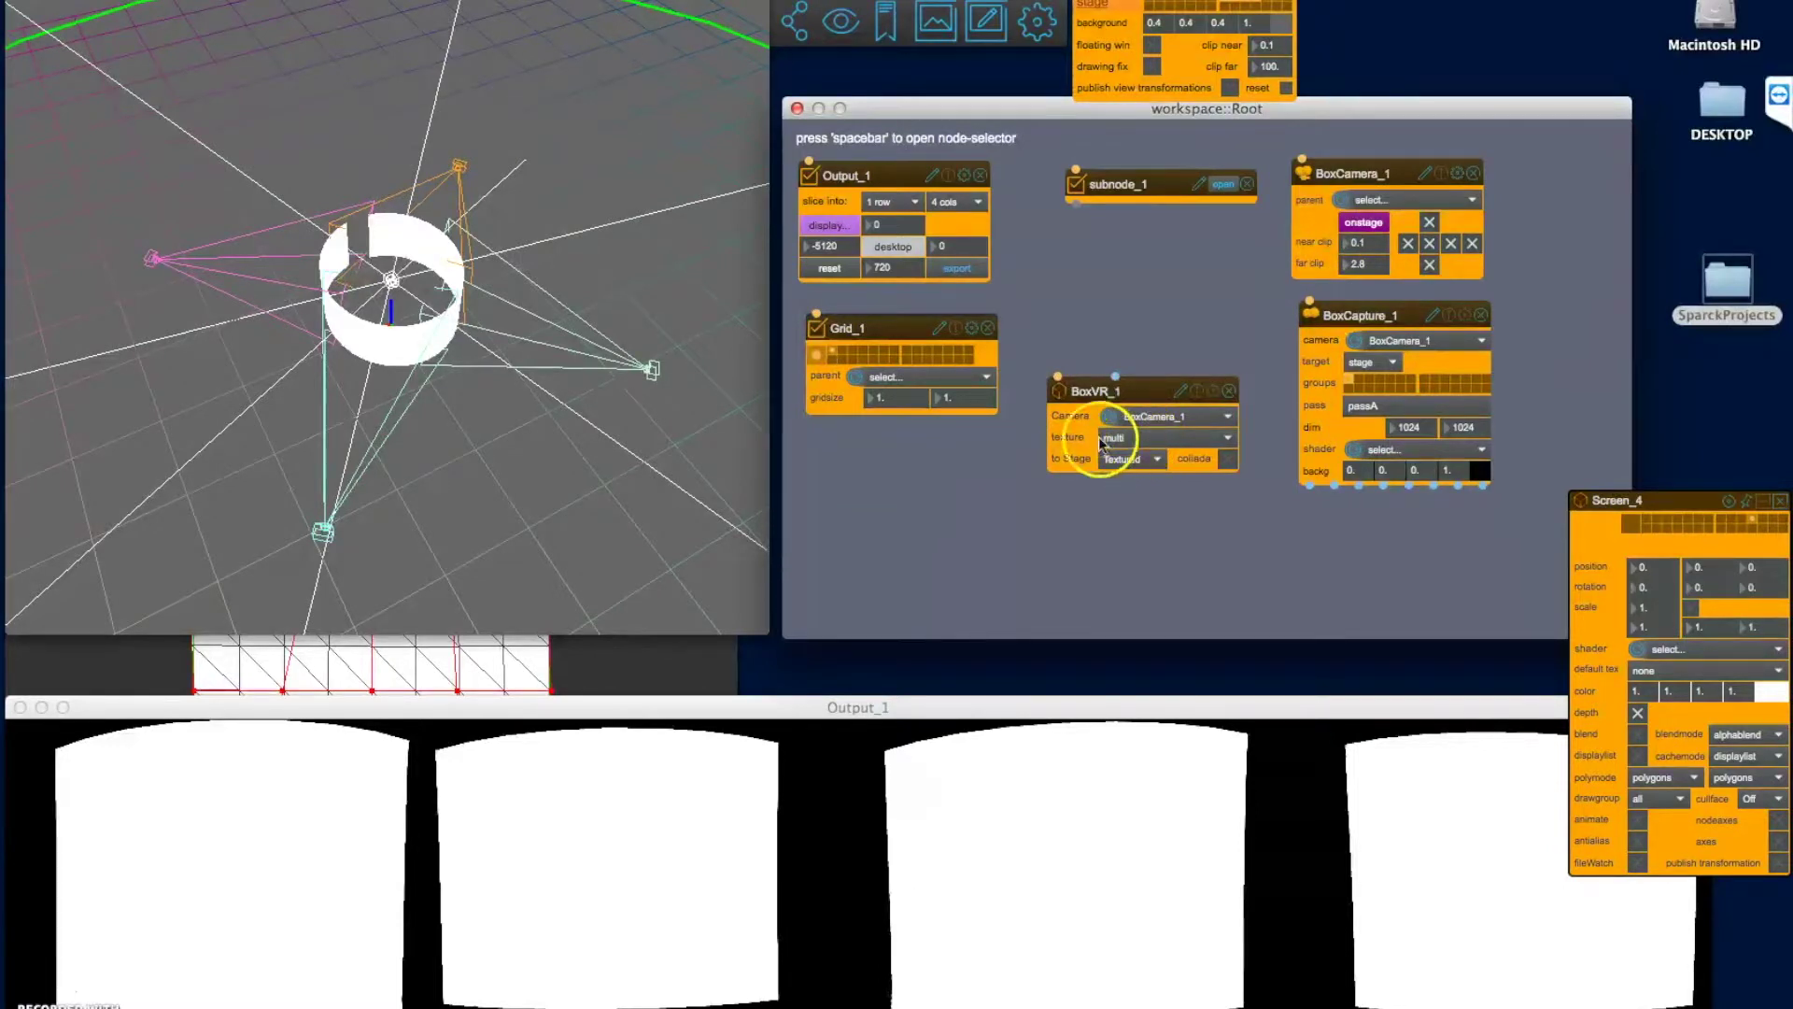
{"action": "left_click_drag", "start_coordinate": [1089, 396], "coordinate": [1116, 508]}
{"action": "left_click", "coordinate": [1463, 506]}
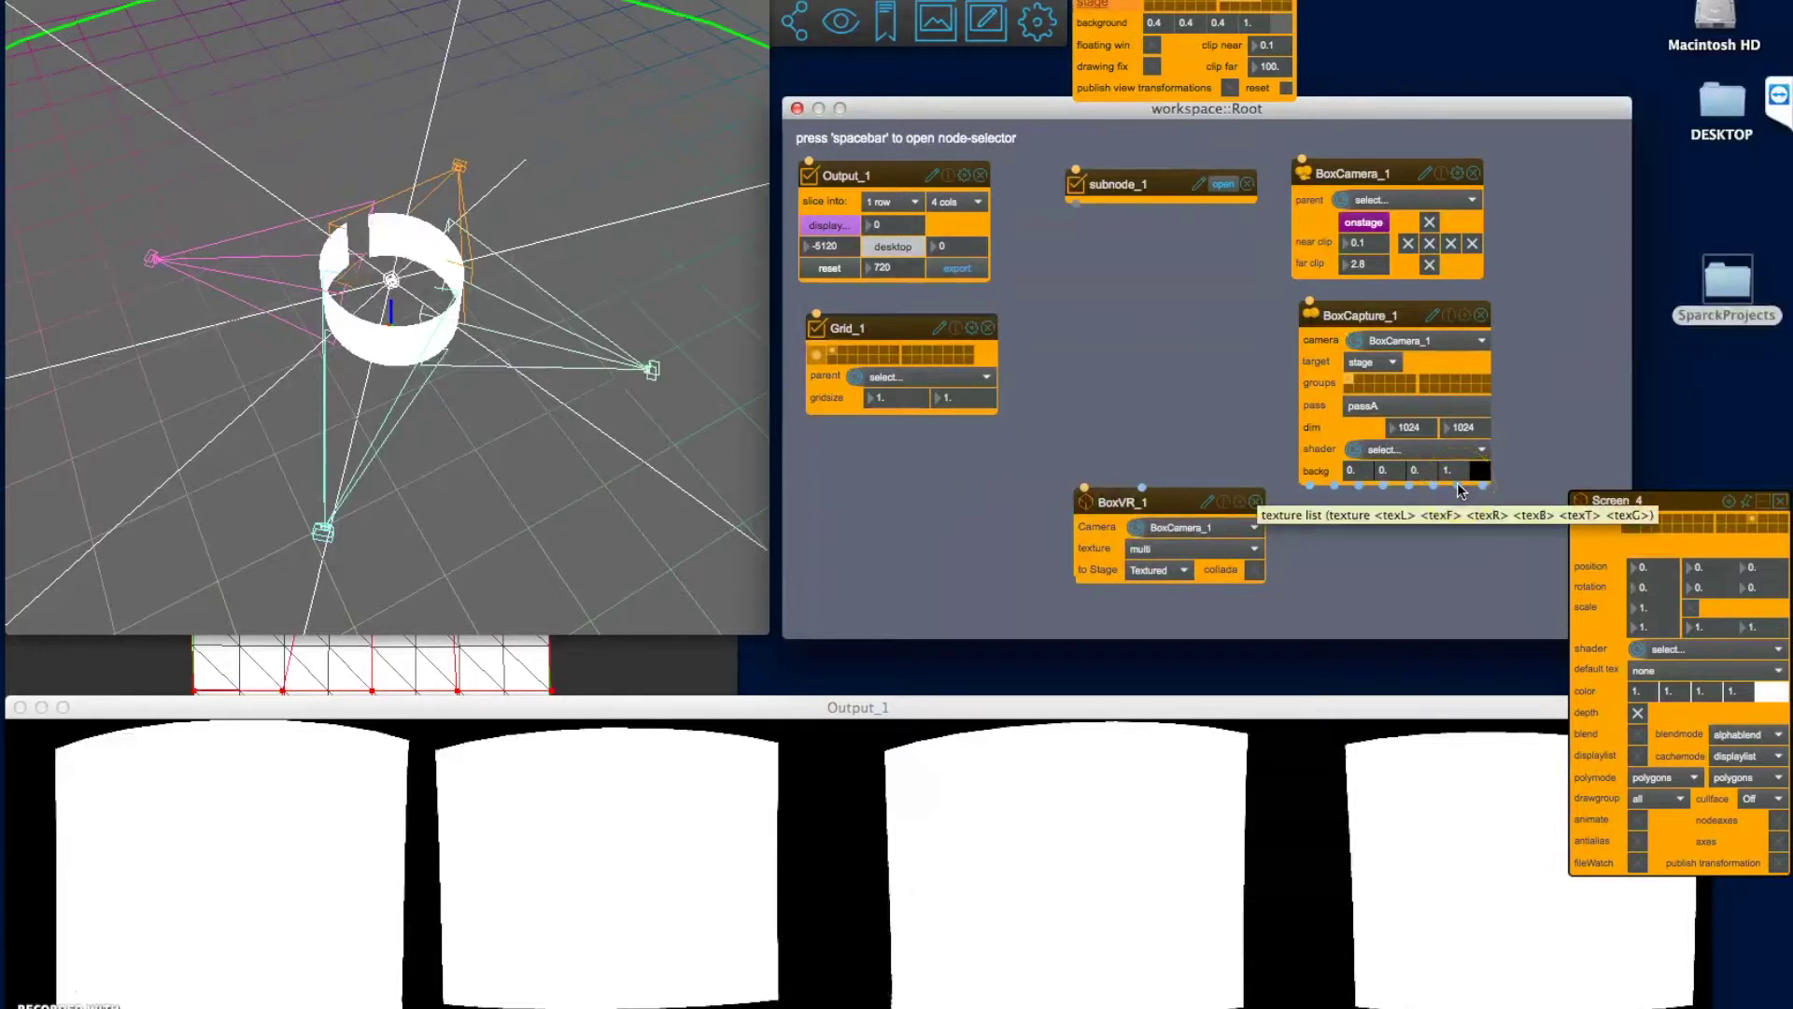
{"action": "left_click_drag", "start_coordinate": [1458, 486], "coordinate": [1383, 524]}
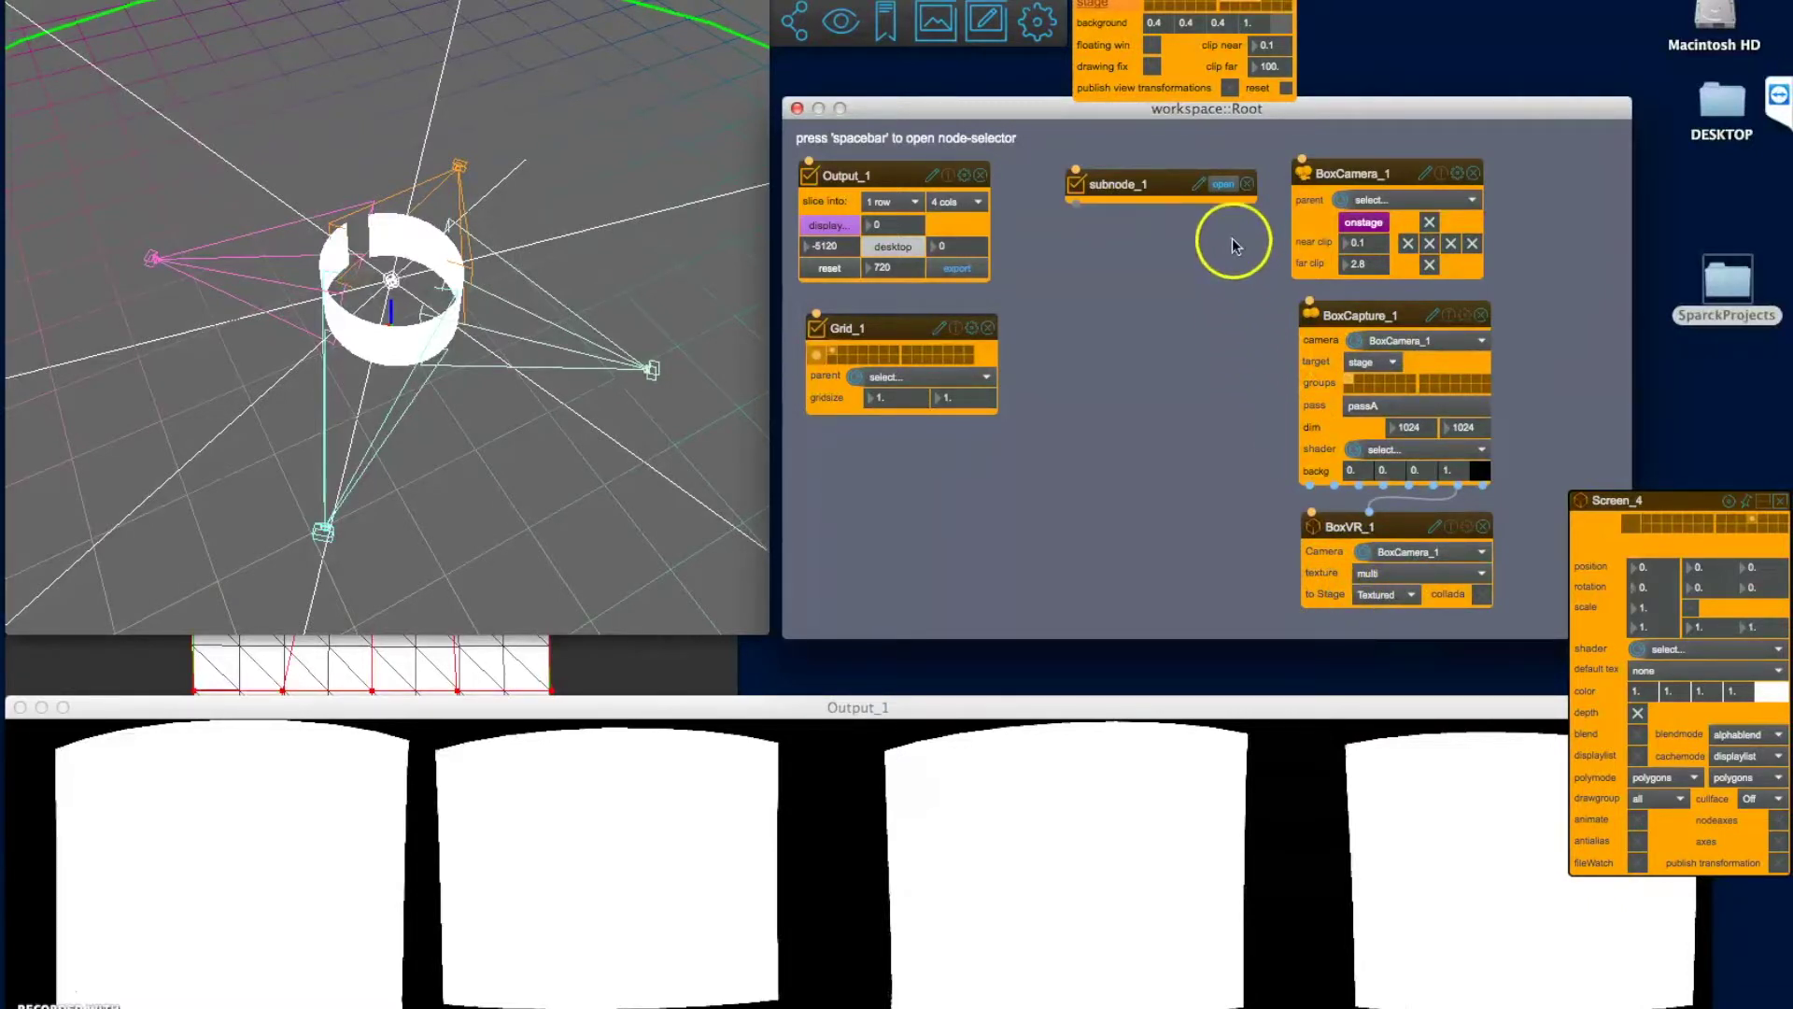
Open the subnode_1 workspace and set the shader of Screen_1 to BoxVR_1.
{"action": "left_click", "coordinate": [1223, 184]}
{"action": "left_click_drag", "start_coordinate": [909, 97], "coordinate": [1012, 184]}
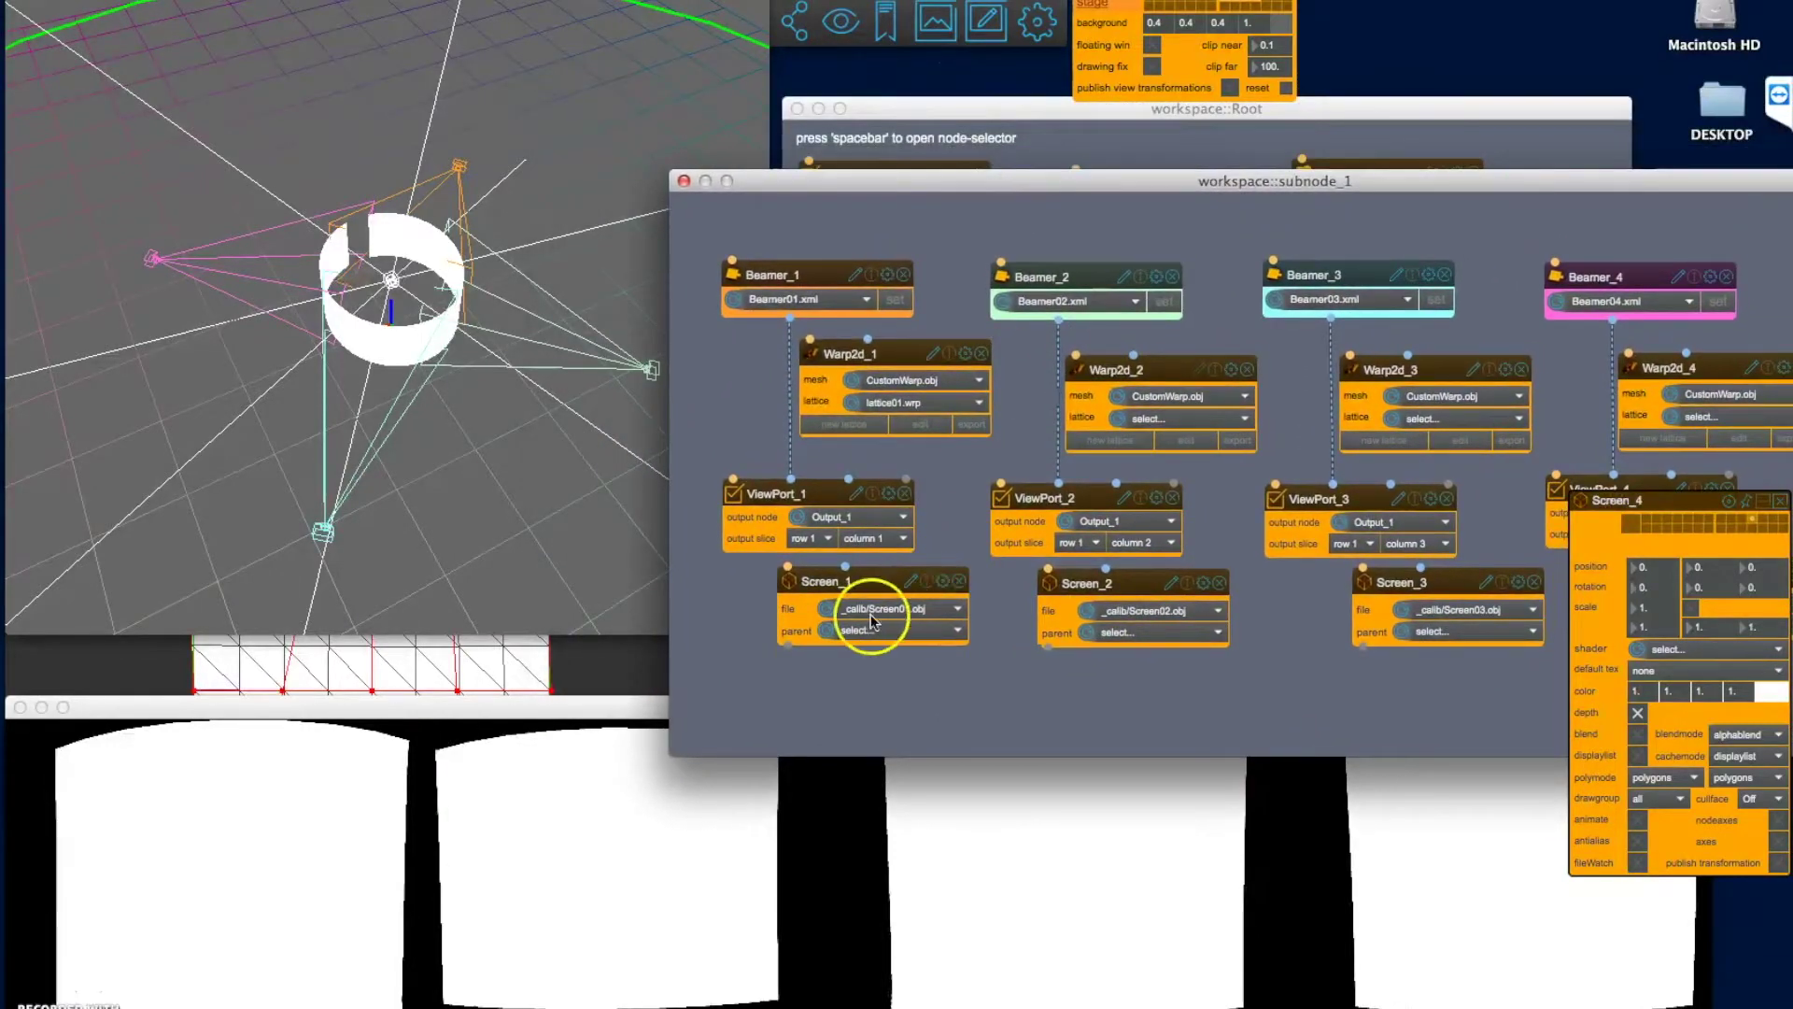
{"action": "left_click", "coordinate": [942, 583]}
{"action": "left_click", "coordinate": [1037, 746]}
{"action": "left_click", "coordinate": [1064, 782]}
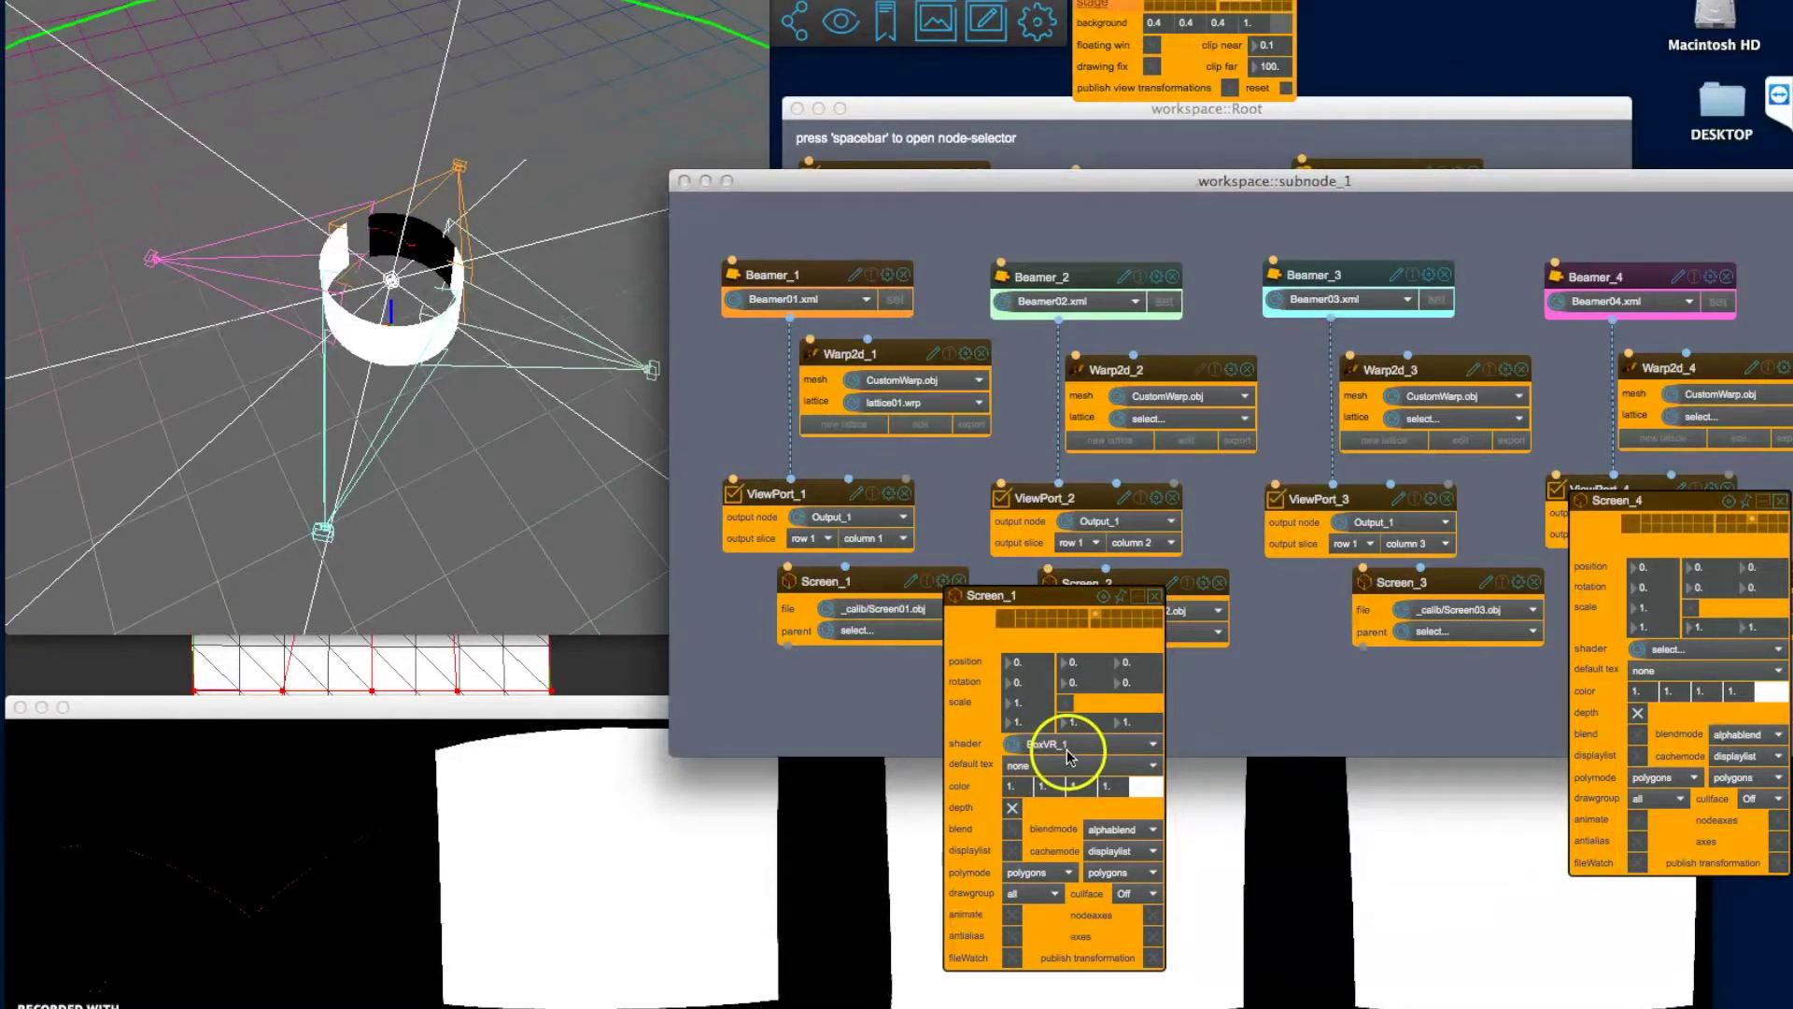
Set the shader of Screen_2, Screen_3 and Screen_4 to BoxVR_1 and close the Screen_4 properties.
{"action": "left_click", "coordinate": [1266, 653]}
{"action": "left_click", "coordinate": [1203, 581]}
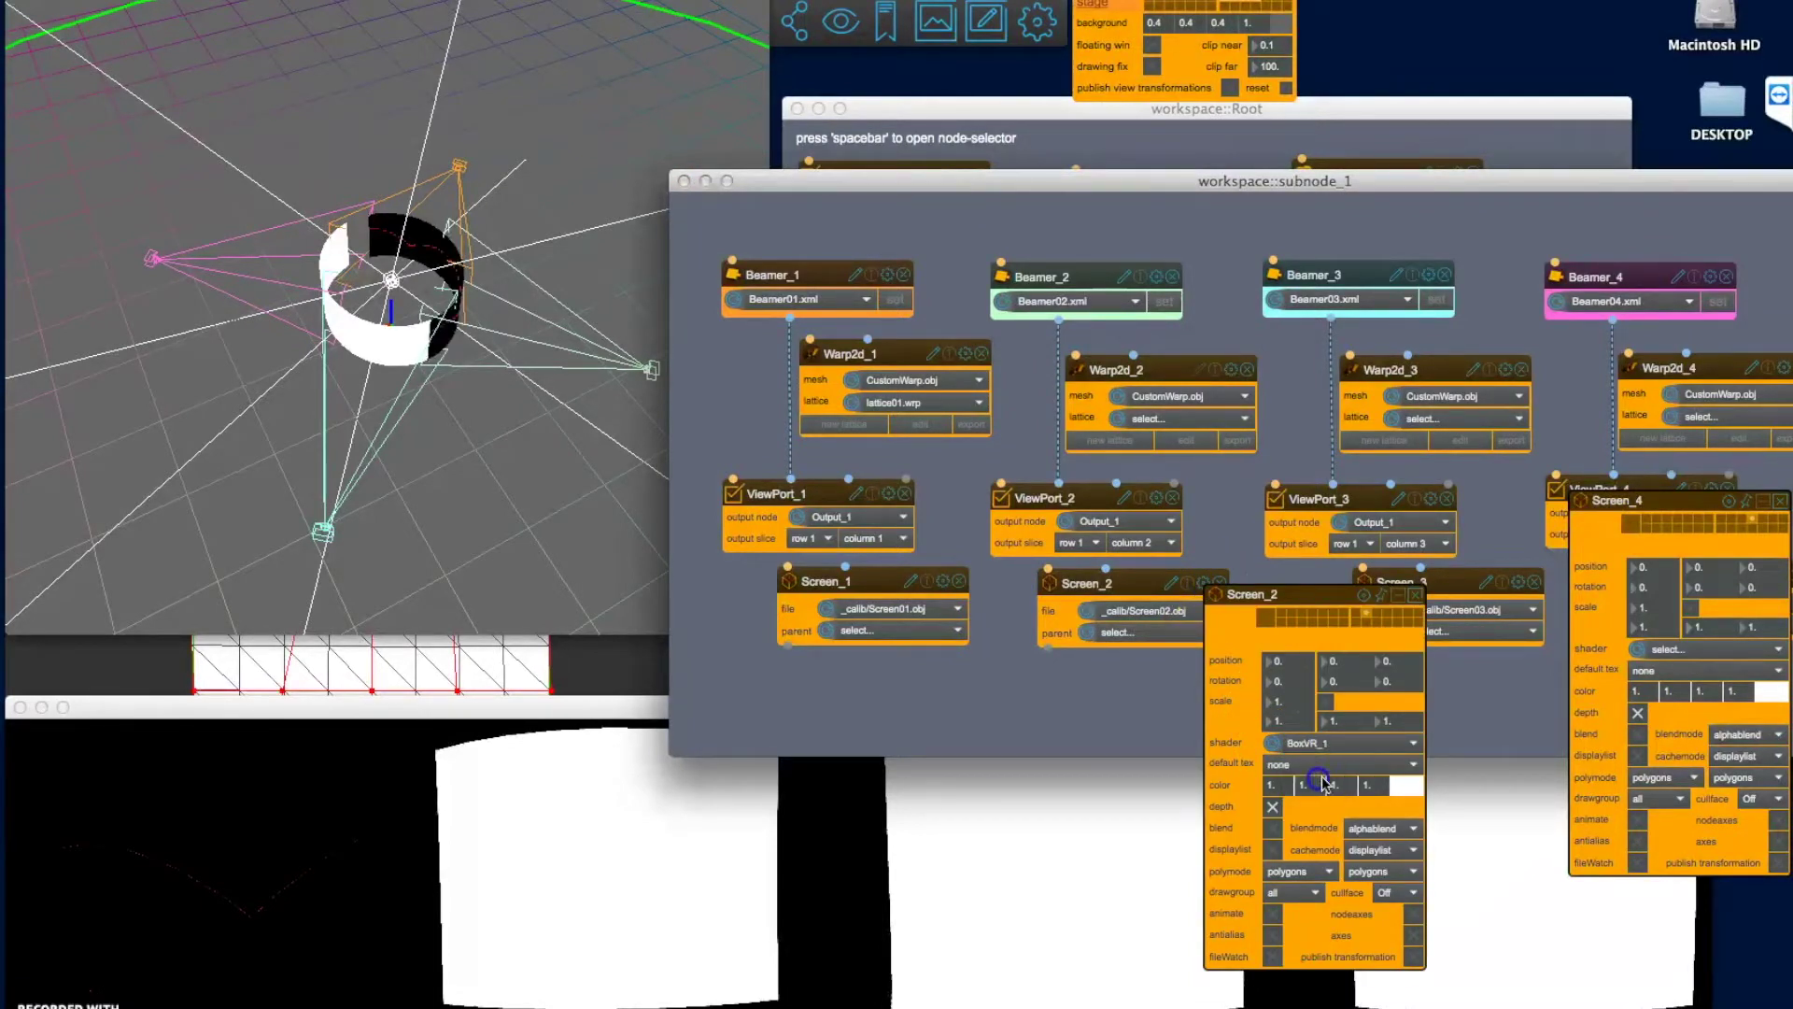
{"action": "left_click", "coordinate": [1489, 673]}
{"action": "left_click", "coordinate": [1517, 584]}
{"action": "left_click", "coordinate": [1624, 742]}
{"action": "left_click", "coordinate": [1631, 779]}
{"action": "left_click", "coordinate": [1709, 596]}
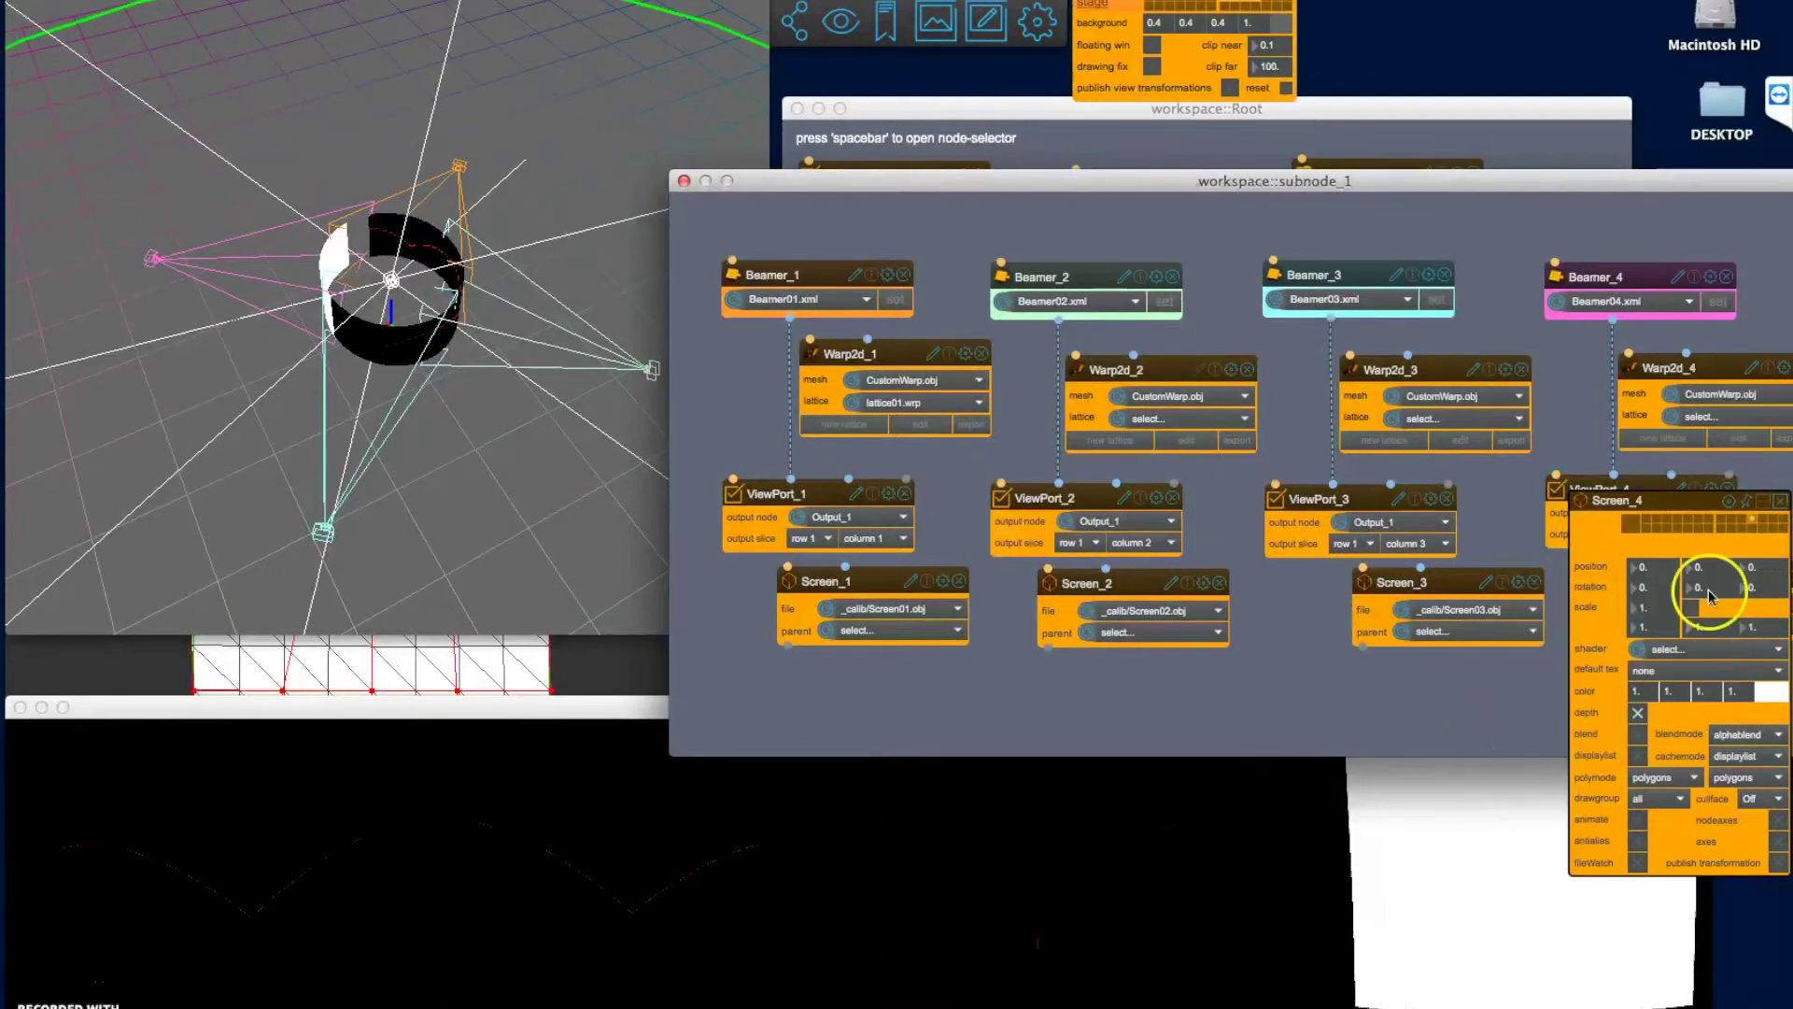
{"action": "left_click", "coordinate": [1781, 509]}
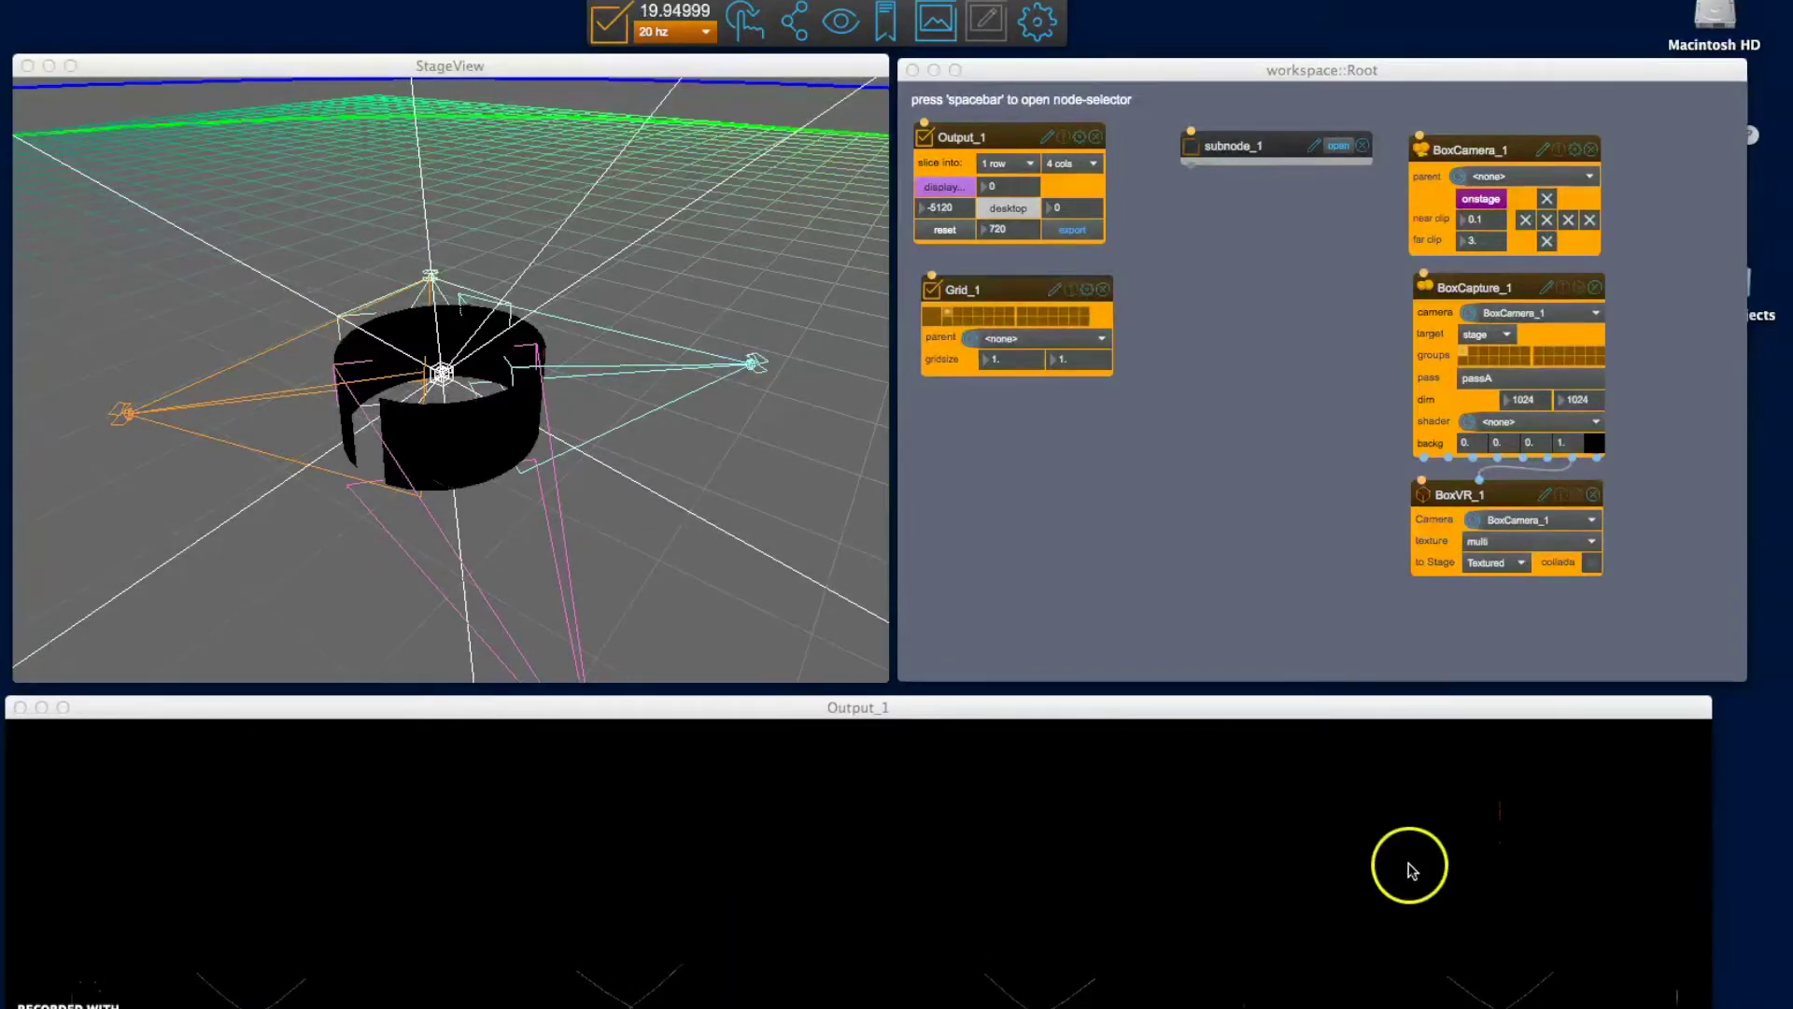
Raise the far clip of BoxCamera_1 to 47 so its capture reaches the surrounding grid.
{"action": "left_click_drag", "start_coordinate": [453, 448], "coordinate": [426, 404]}
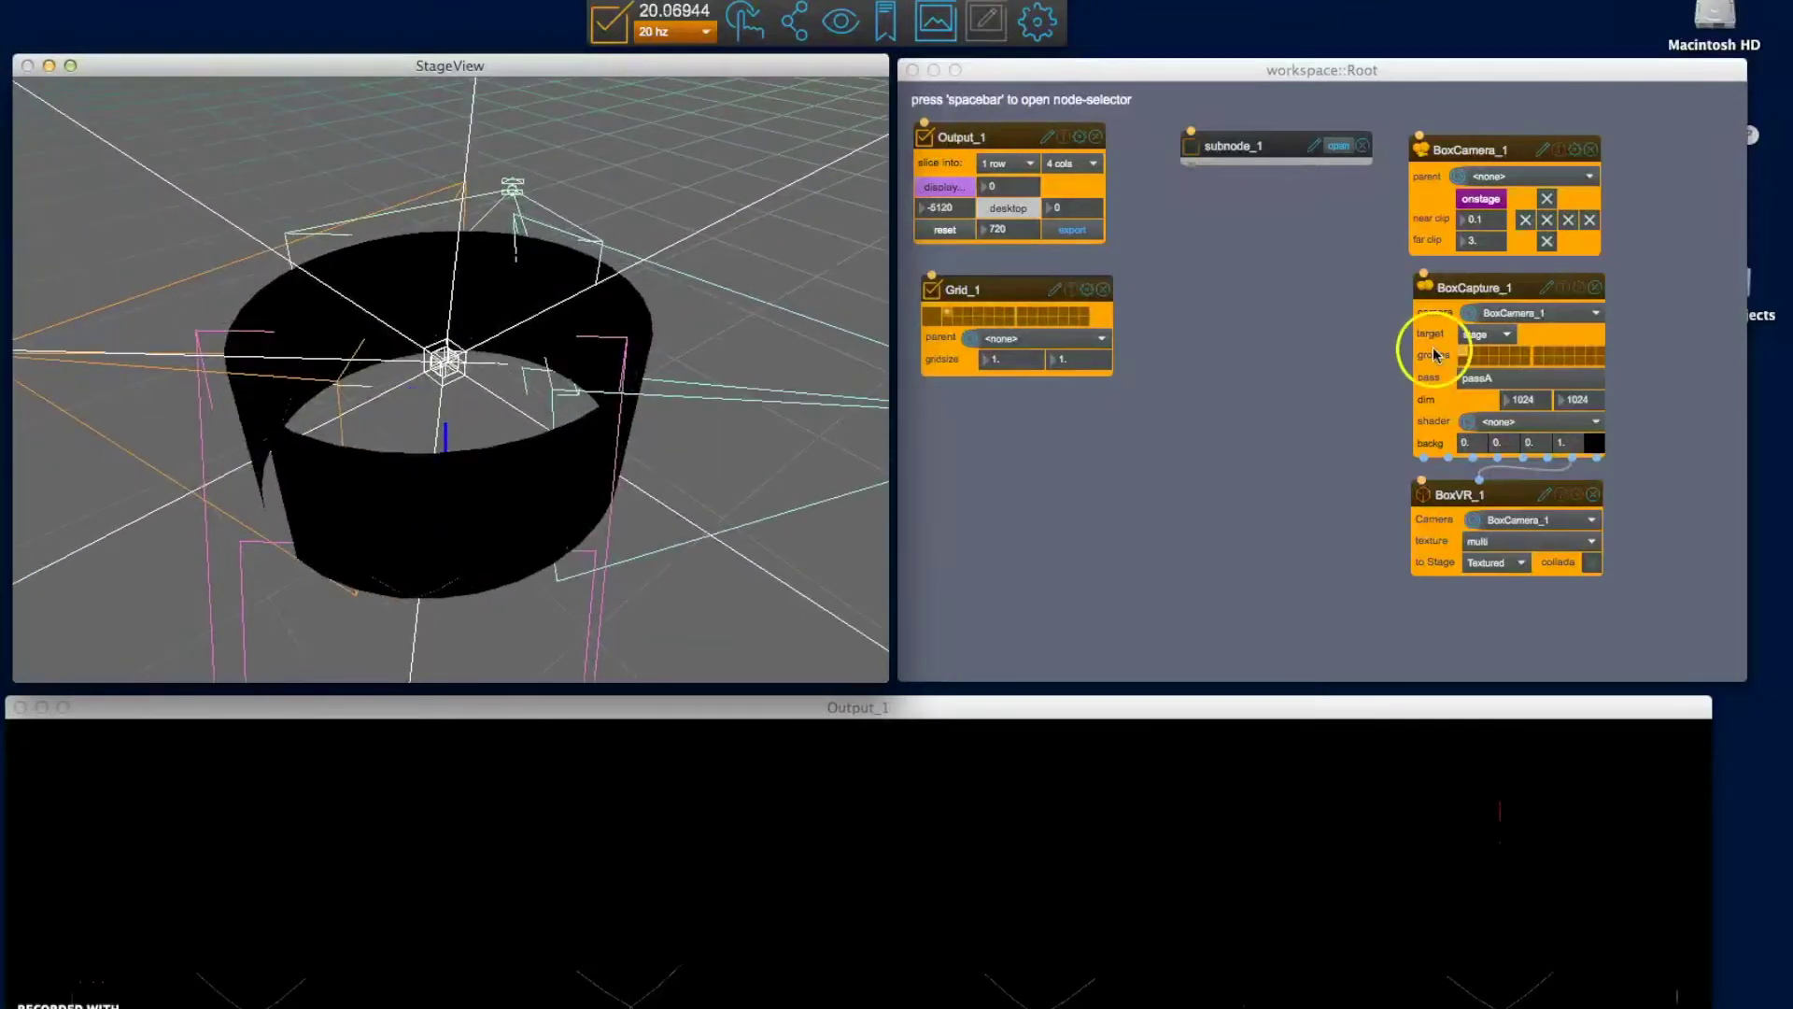
{"action": "left_click_drag", "start_coordinate": [573, 380], "coordinate": [634, 352]}
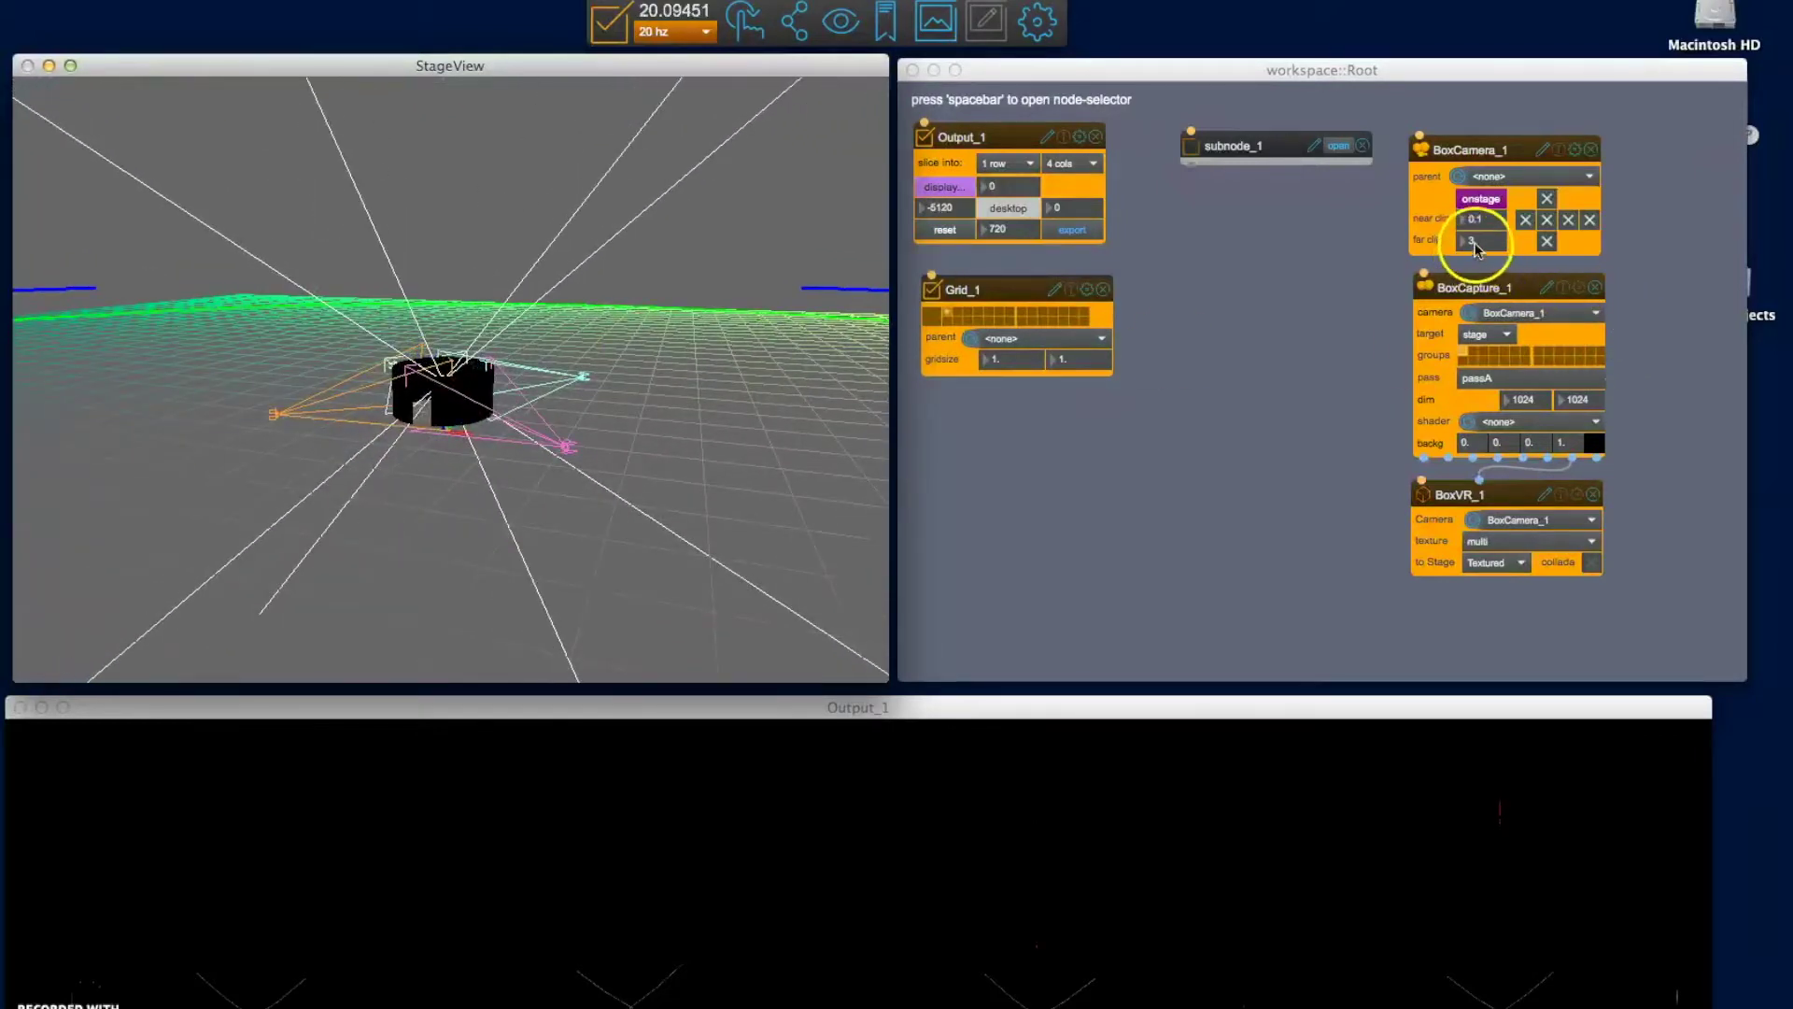
{"action": "left_click_drag", "start_coordinate": [1472, 243], "coordinate": [1471, 204]}
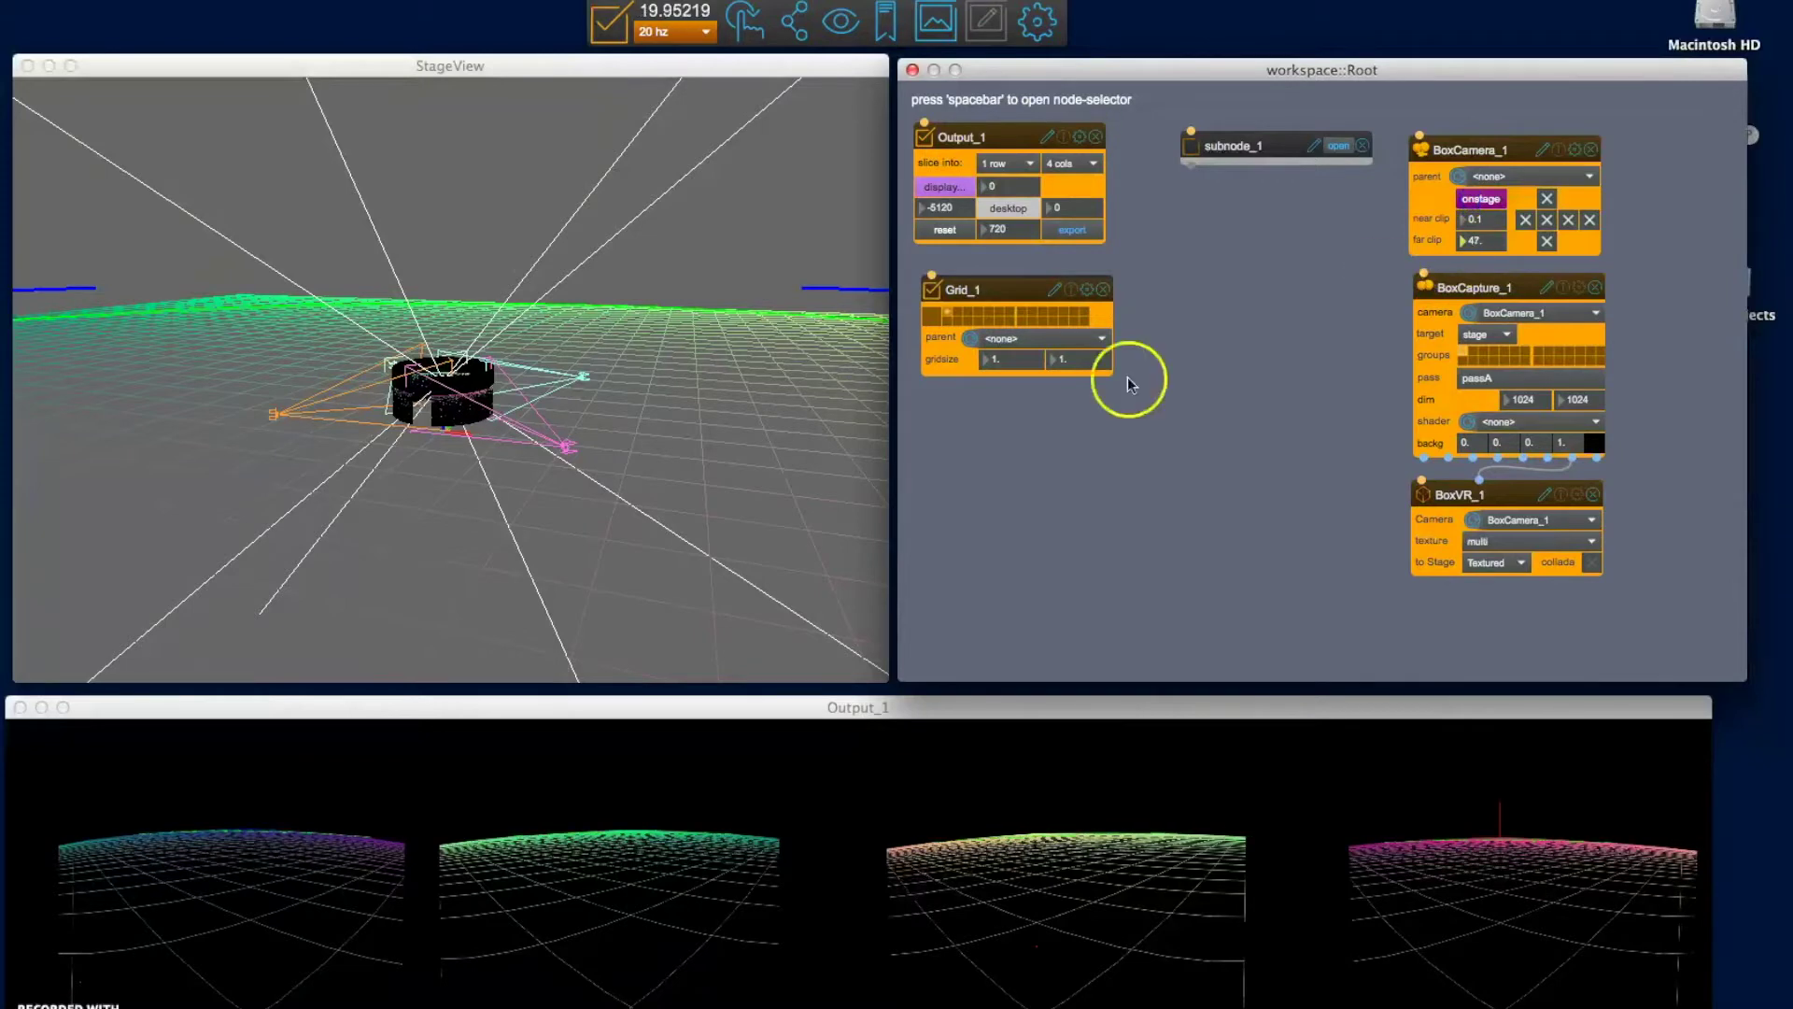
Lower BoxCamera_1 to a Z position of 1.59, try shifting it along X and reset X to 0.
{"action": "left_click_drag", "start_coordinate": [425, 437], "coordinate": [536, 741]}
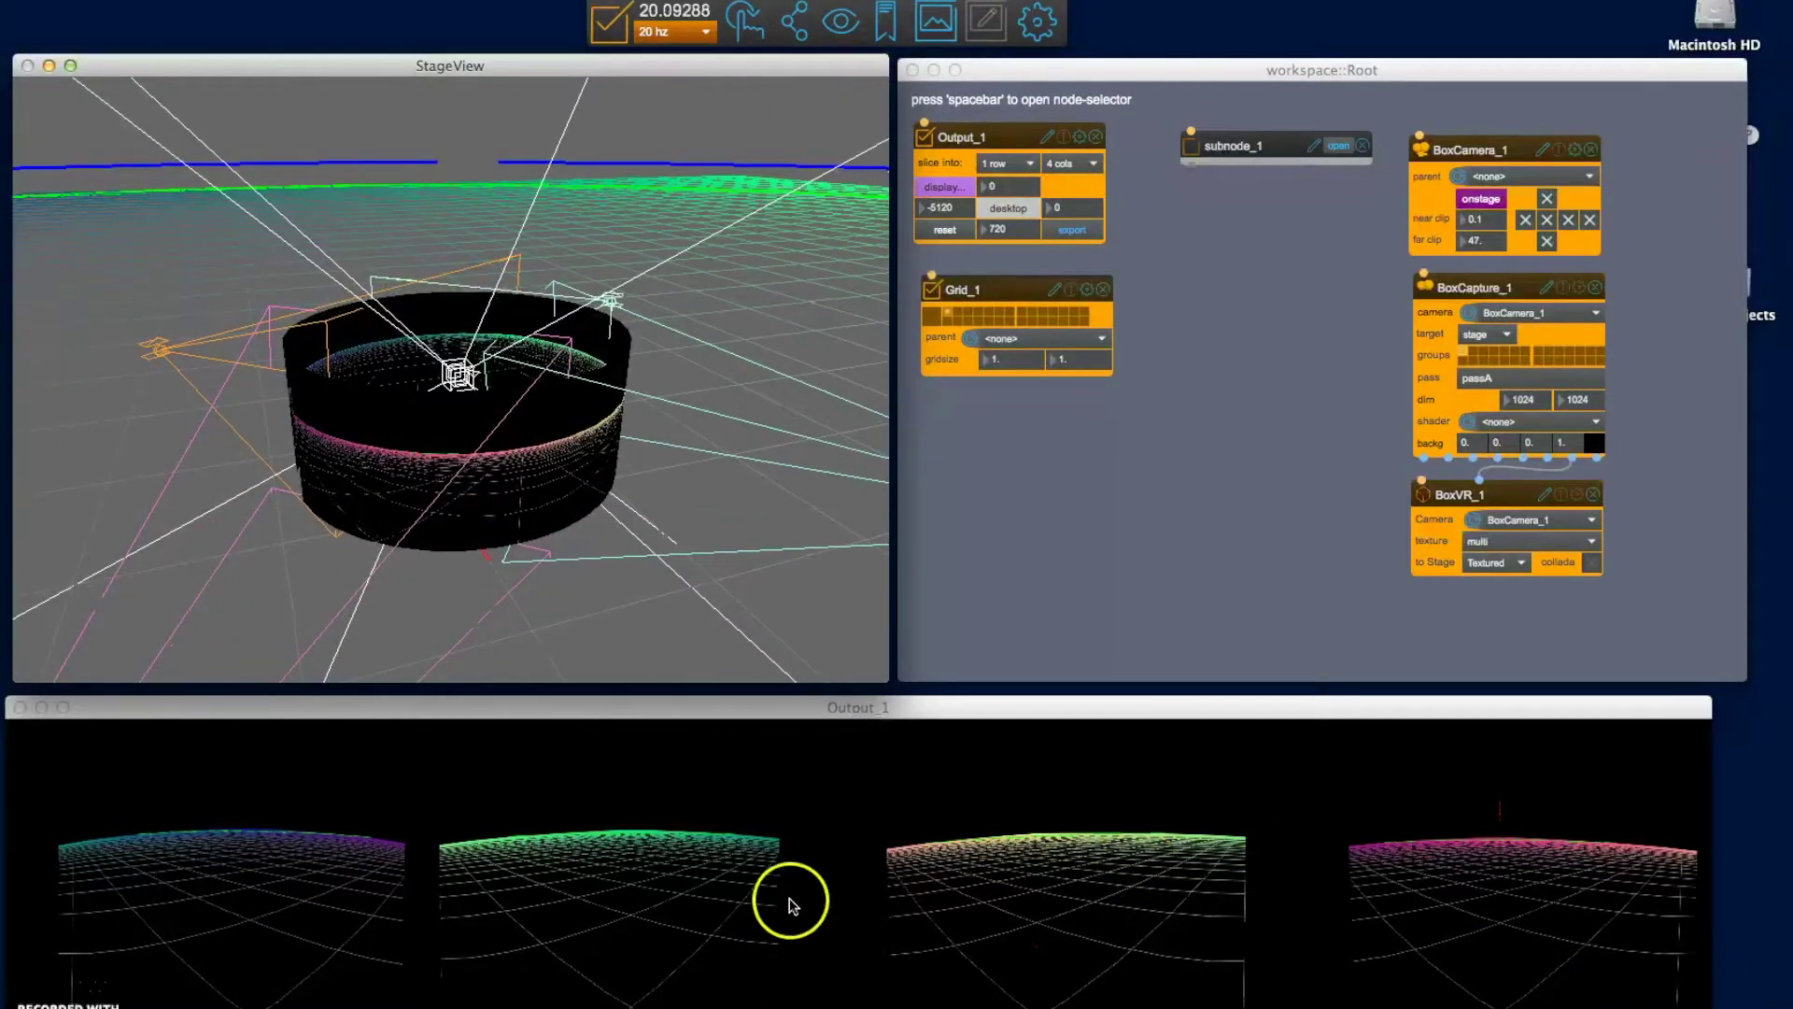
{"action": "left_click_drag", "start_coordinate": [466, 418], "coordinate": [400, 505]}
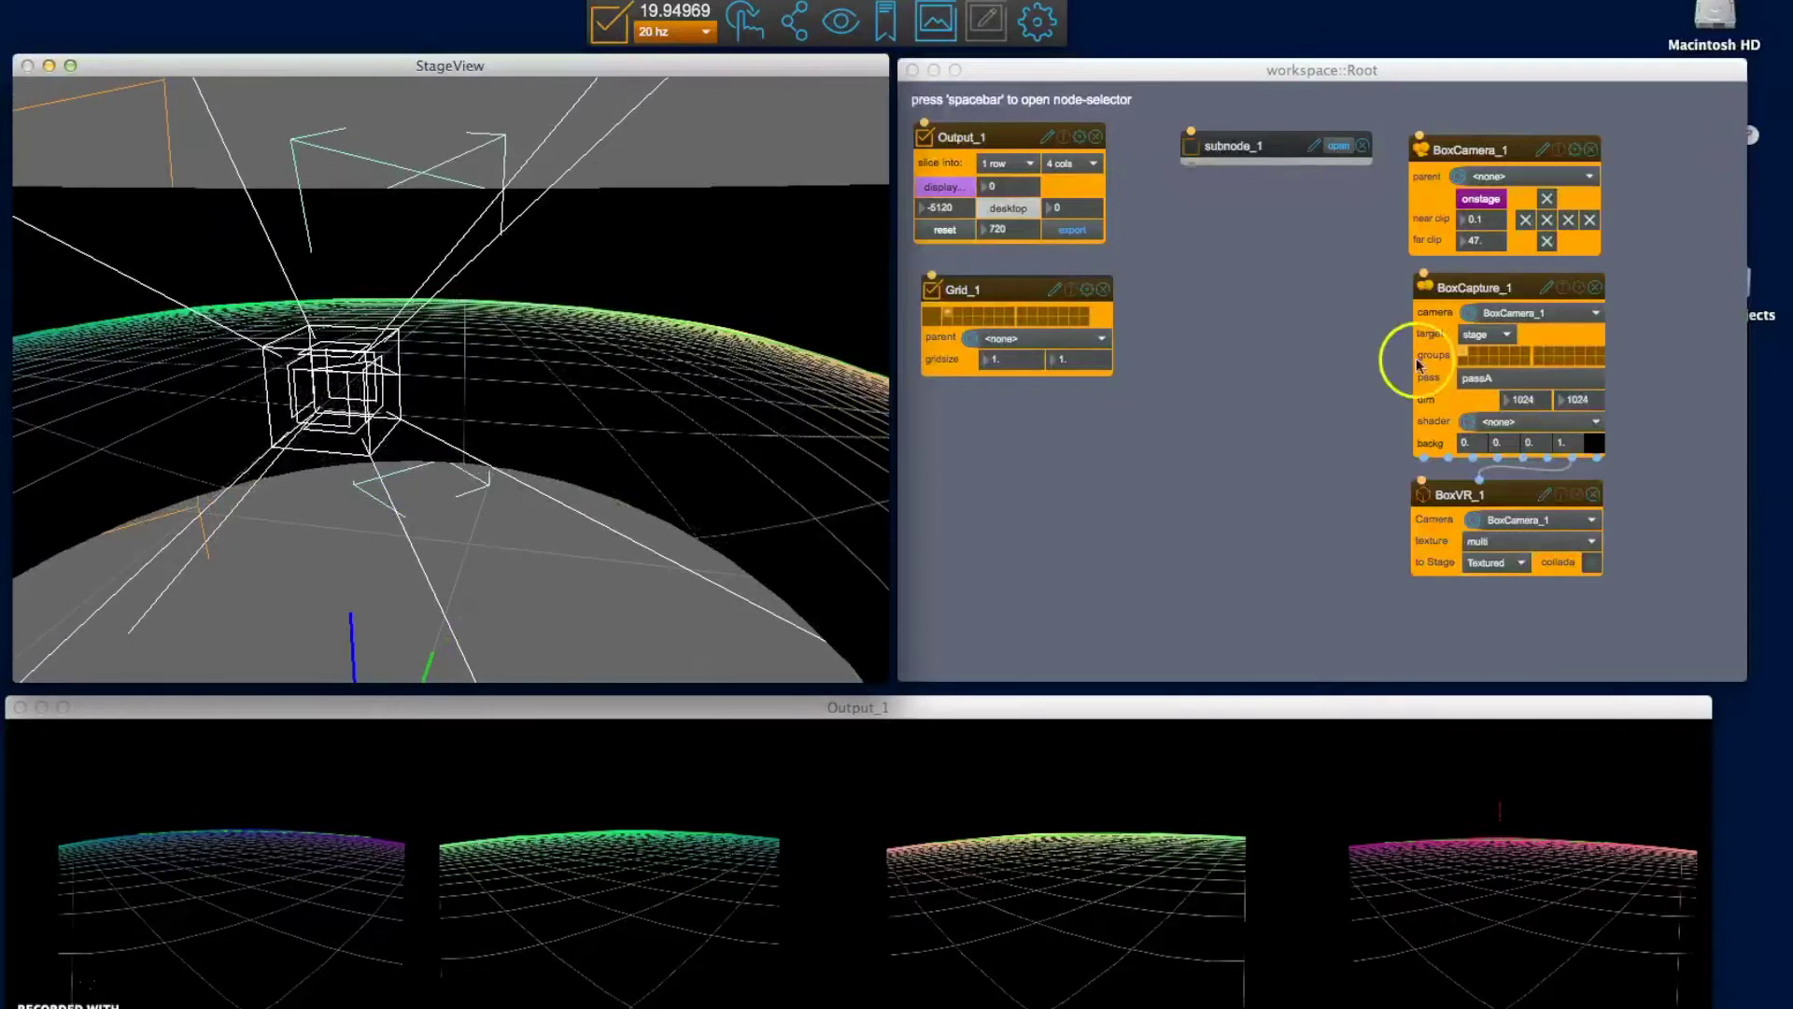
{"action": "left_click", "coordinate": [1575, 151]}
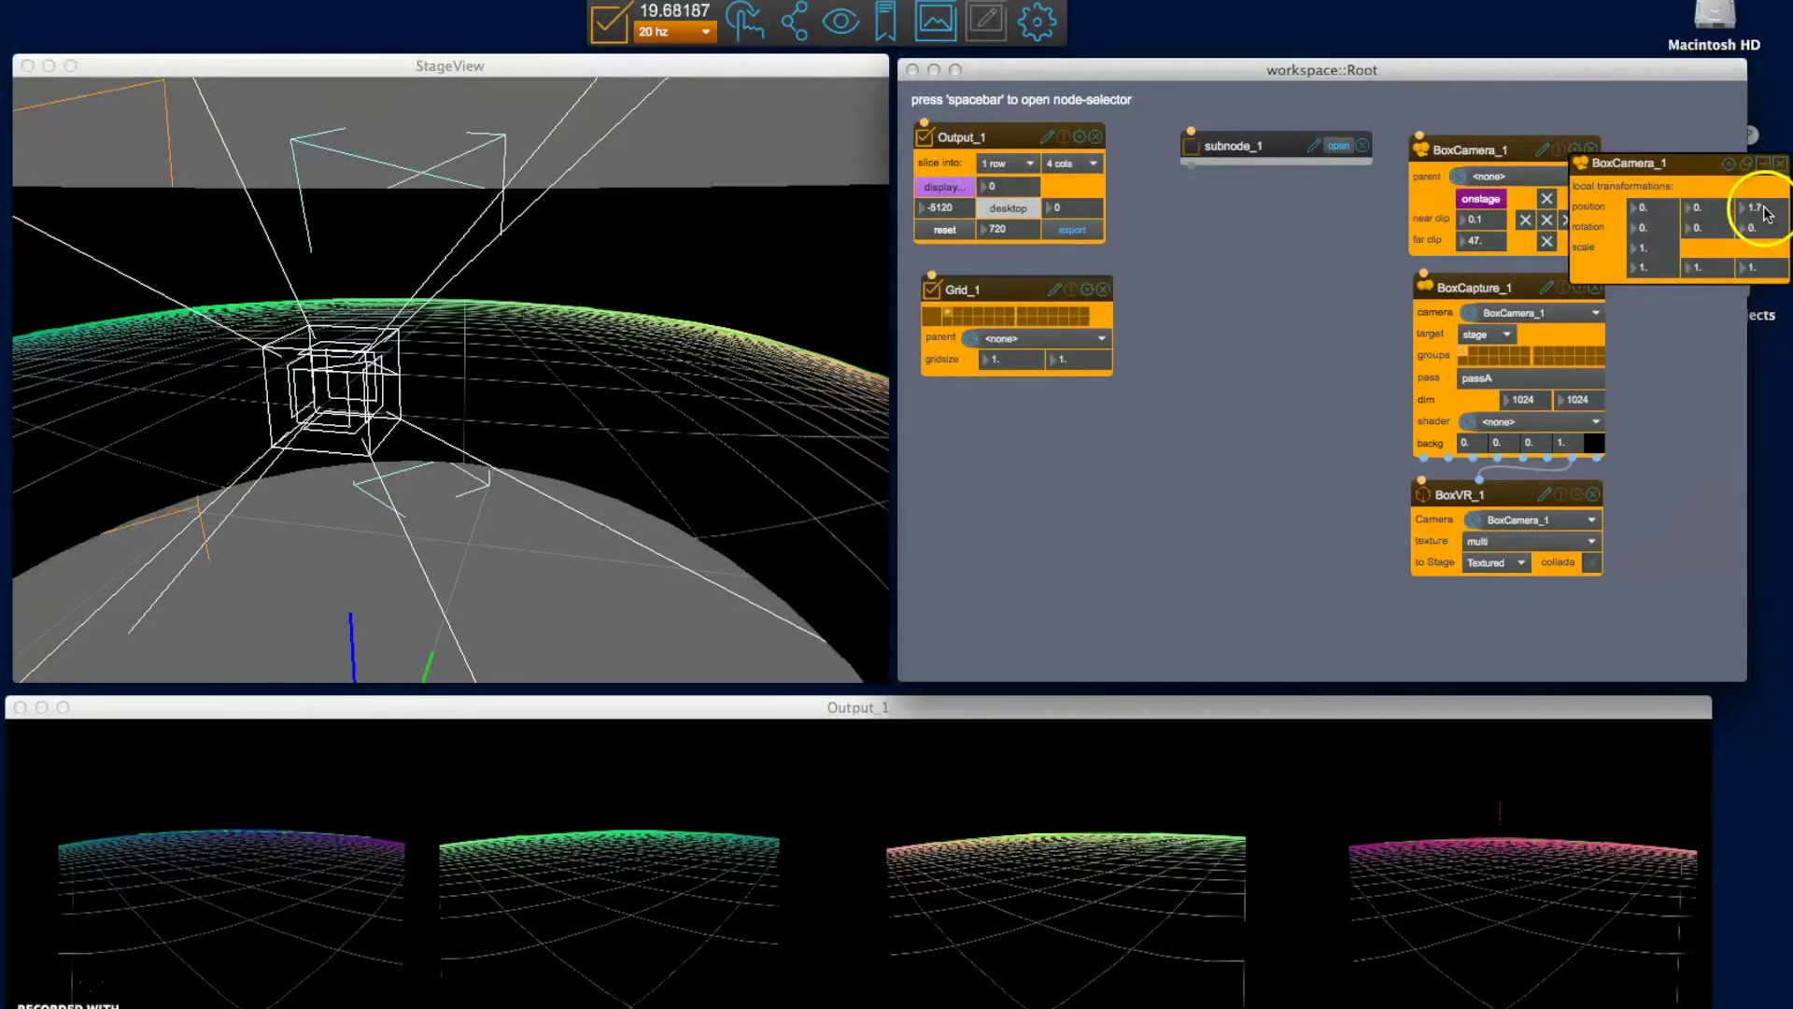
{"action": "left_click_drag", "start_coordinate": [1765, 213], "coordinate": [1646, 218]}
{"action": "type", "text": "0"}
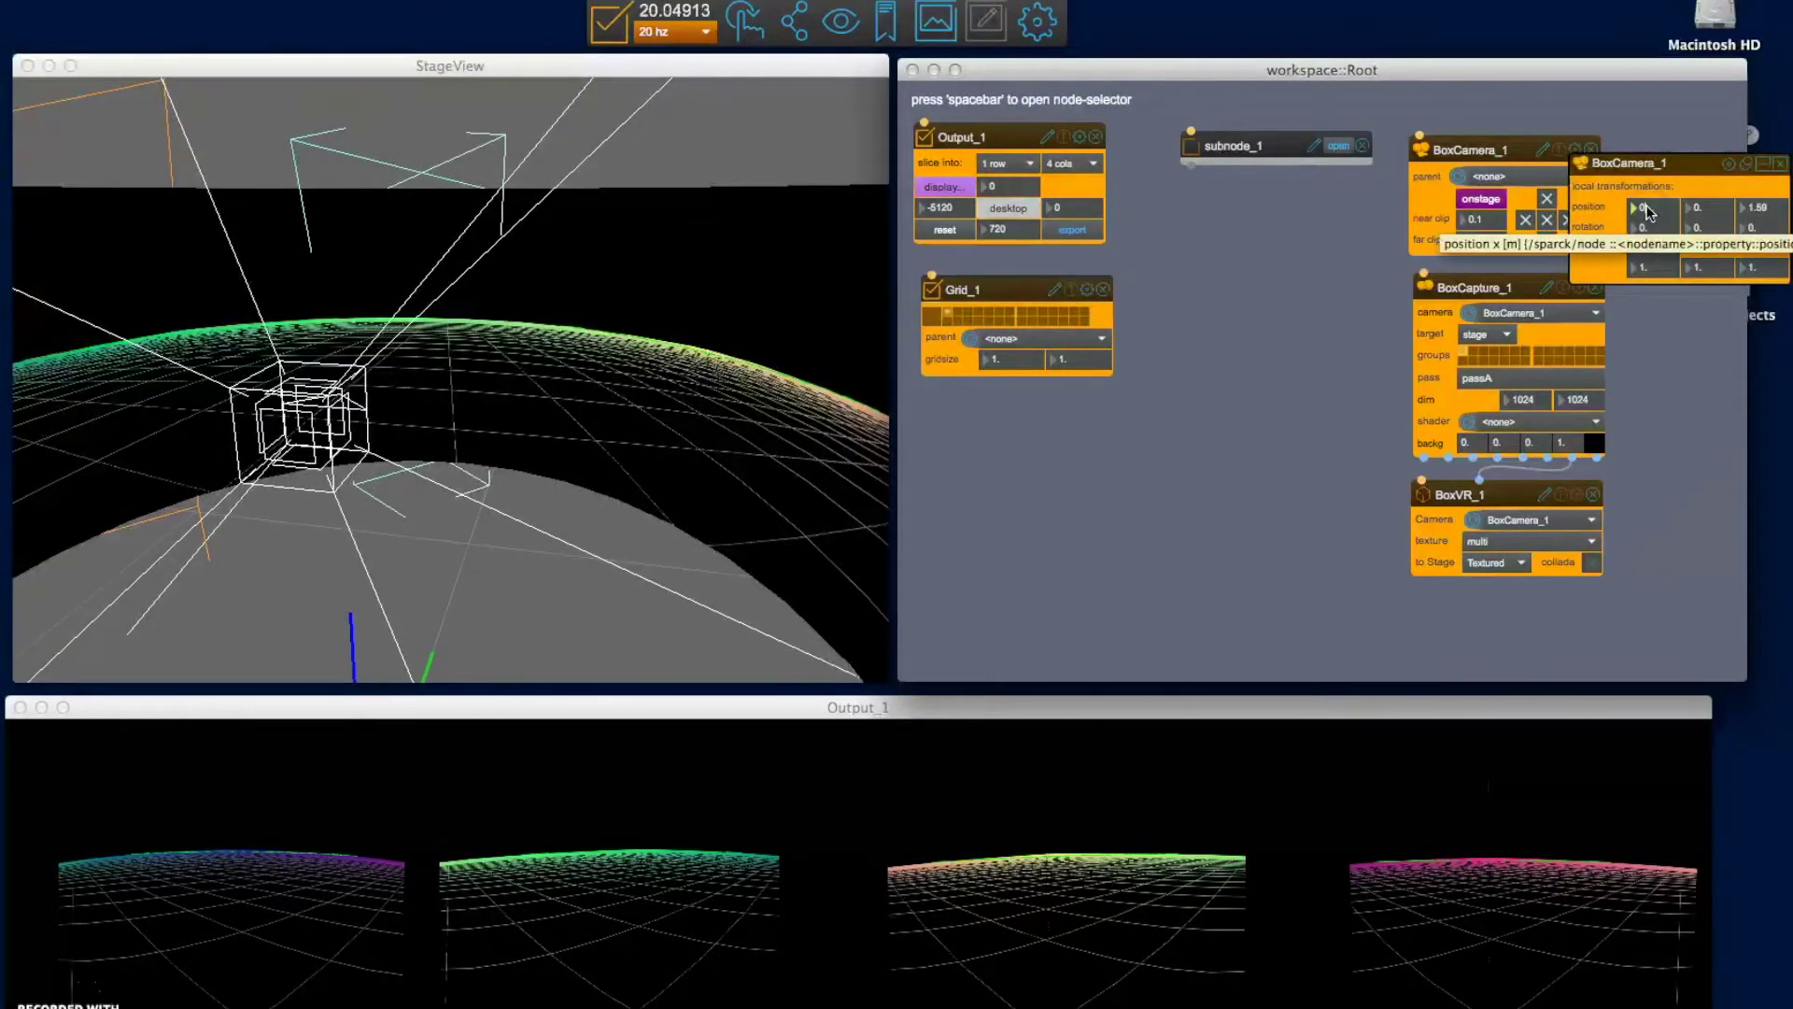
{"action": "key", "text": "Return"}
Set the Z position of BoxCamera_1 to 1.61 and reset its Y position to 0.
{"action": "left_click", "coordinate": [329, 451]}
{"action": "right_click_drag", "start_coordinate": [332, 452], "coordinate": [150, 497]}
{"action": "right_click_drag", "start_coordinate": [507, 530], "coordinate": [753, 540]}
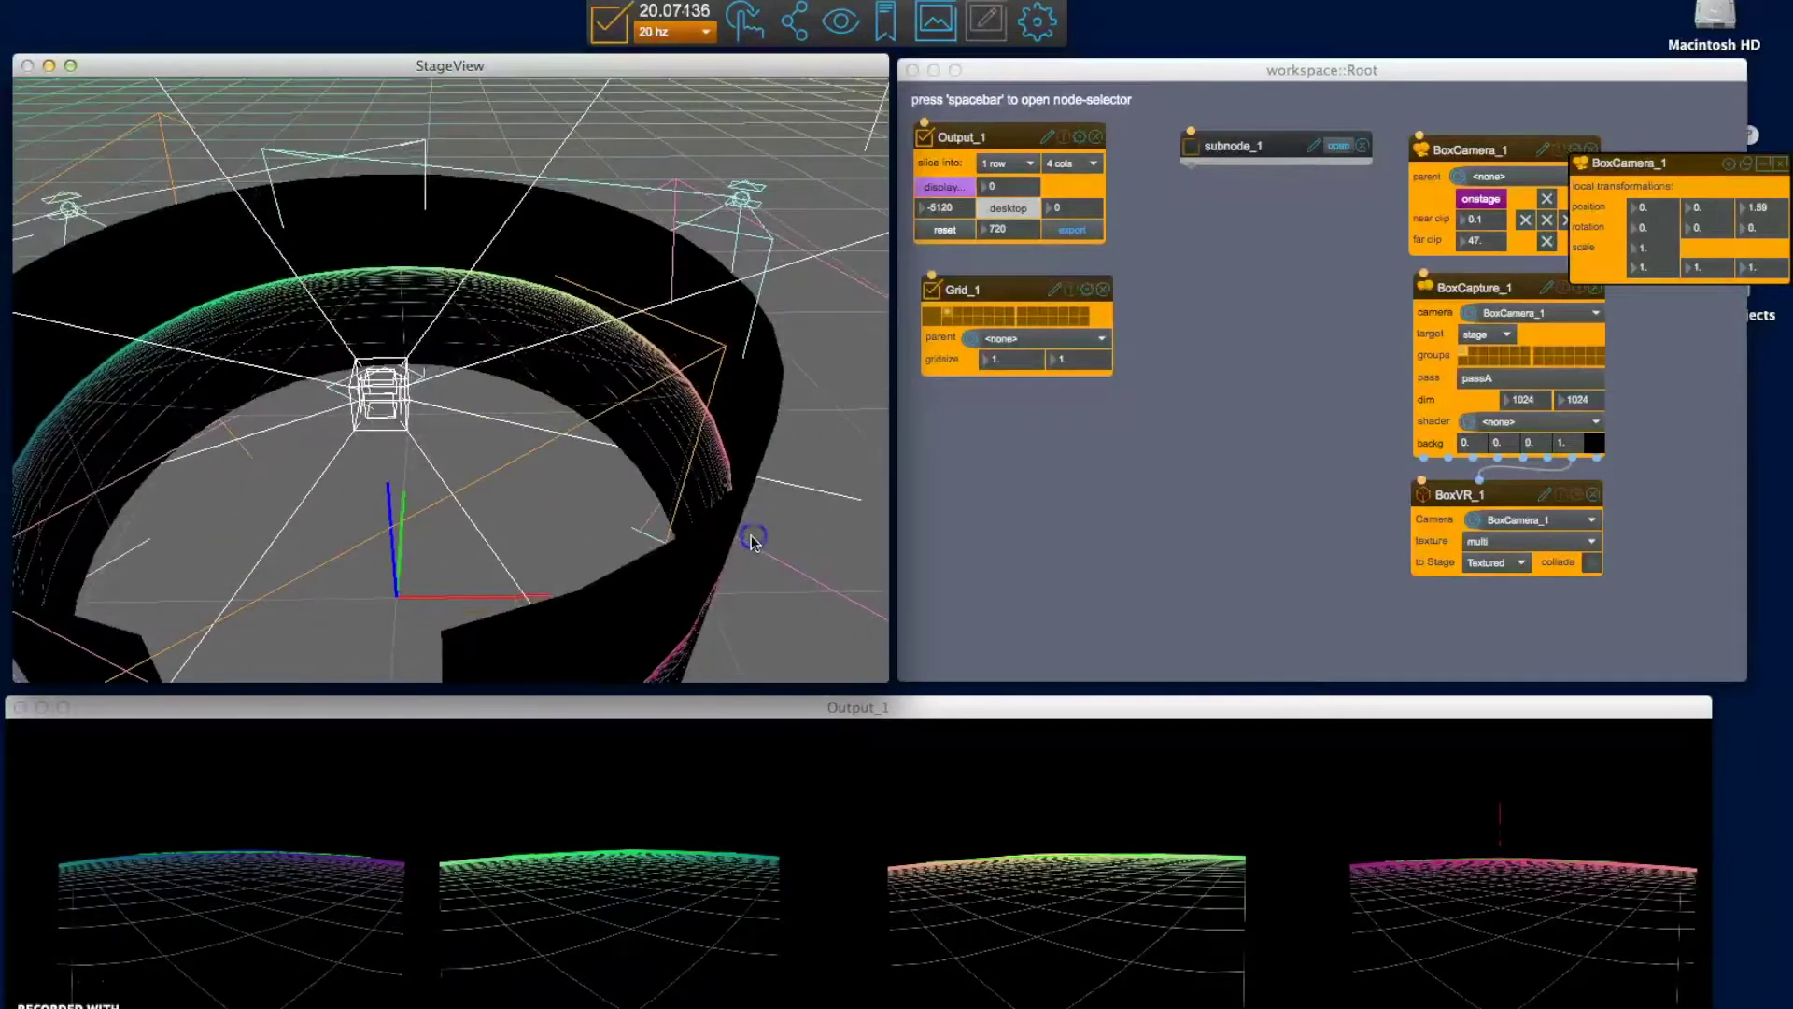
{"action": "right_click_drag", "start_coordinate": [413, 426], "coordinate": [427, 439]}
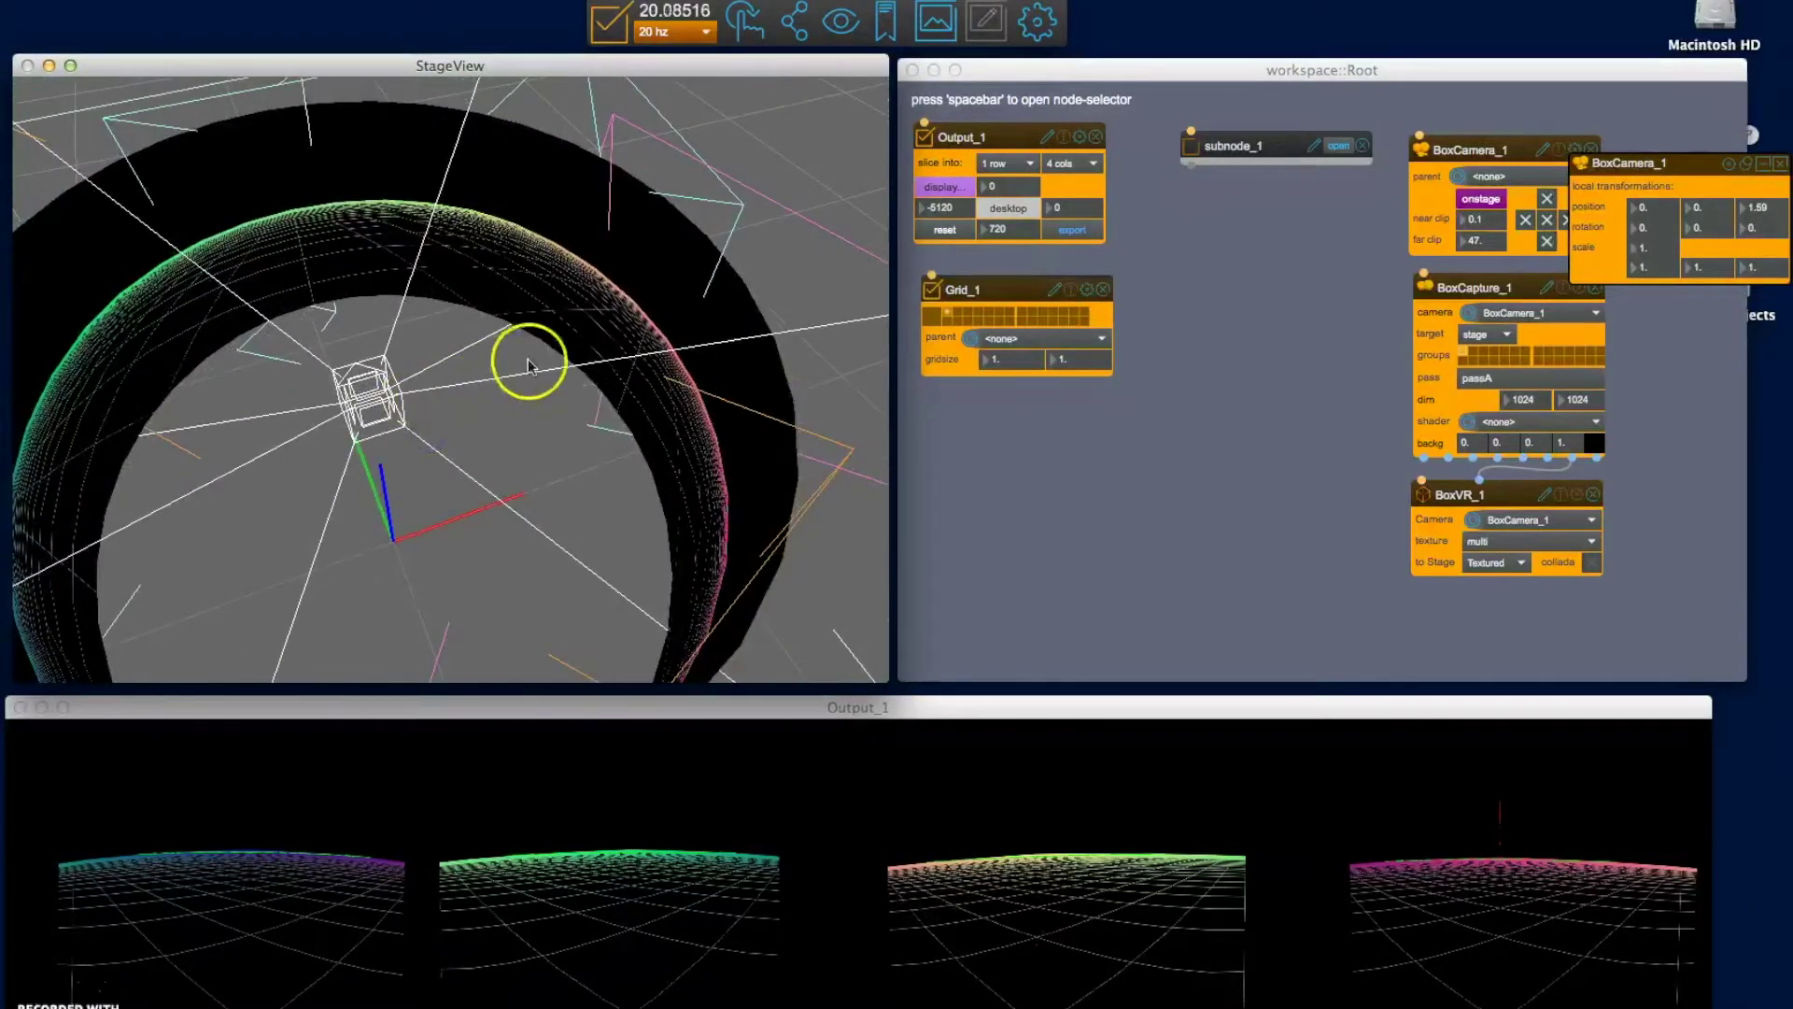
{"action": "right_click_drag", "start_coordinate": [432, 380], "coordinate": [502, 408]}
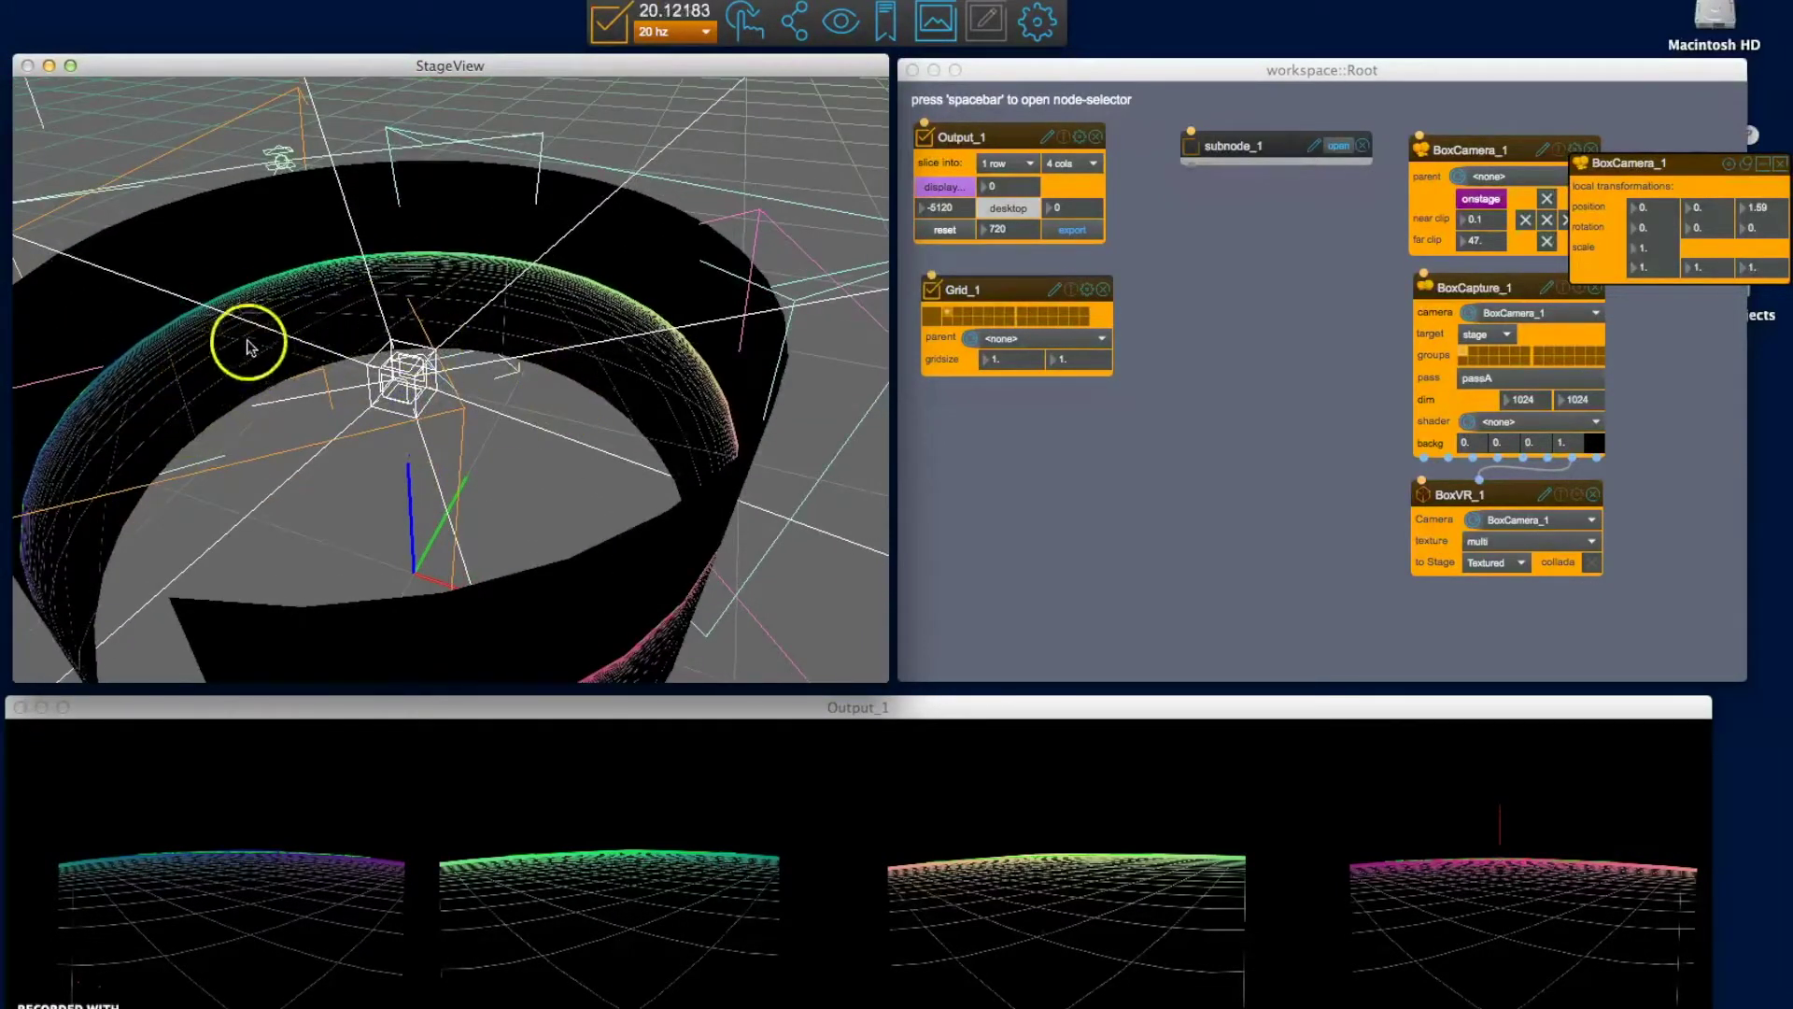
{"action": "right_click_drag", "start_coordinate": [293, 378], "coordinate": [421, 428]}
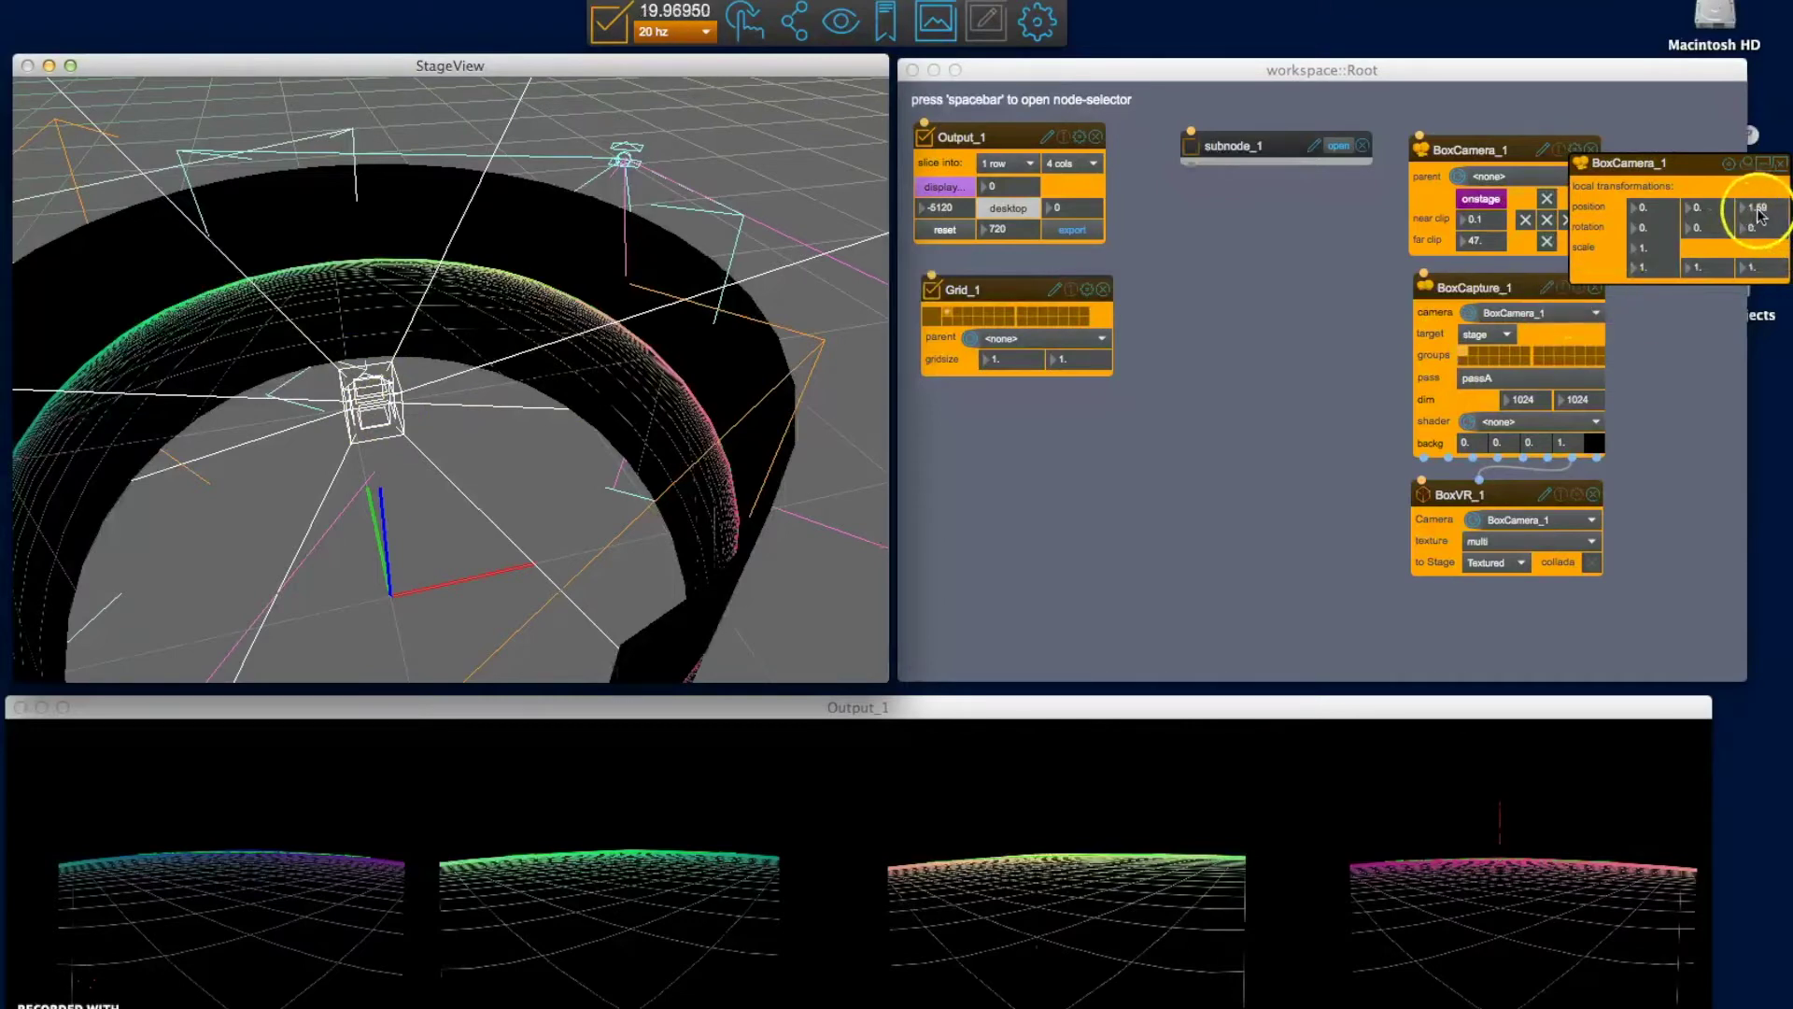
{"action": "left_click_drag", "start_coordinate": [1762, 211], "coordinate": [1705, 213]}
{"action": "type", "text": "0"}
{"action": "left_click", "coordinate": [1707, 189]}
{"action": "left_click", "coordinate": [1755, 207]}
{"action": "left_click", "coordinate": [1686, 191]}
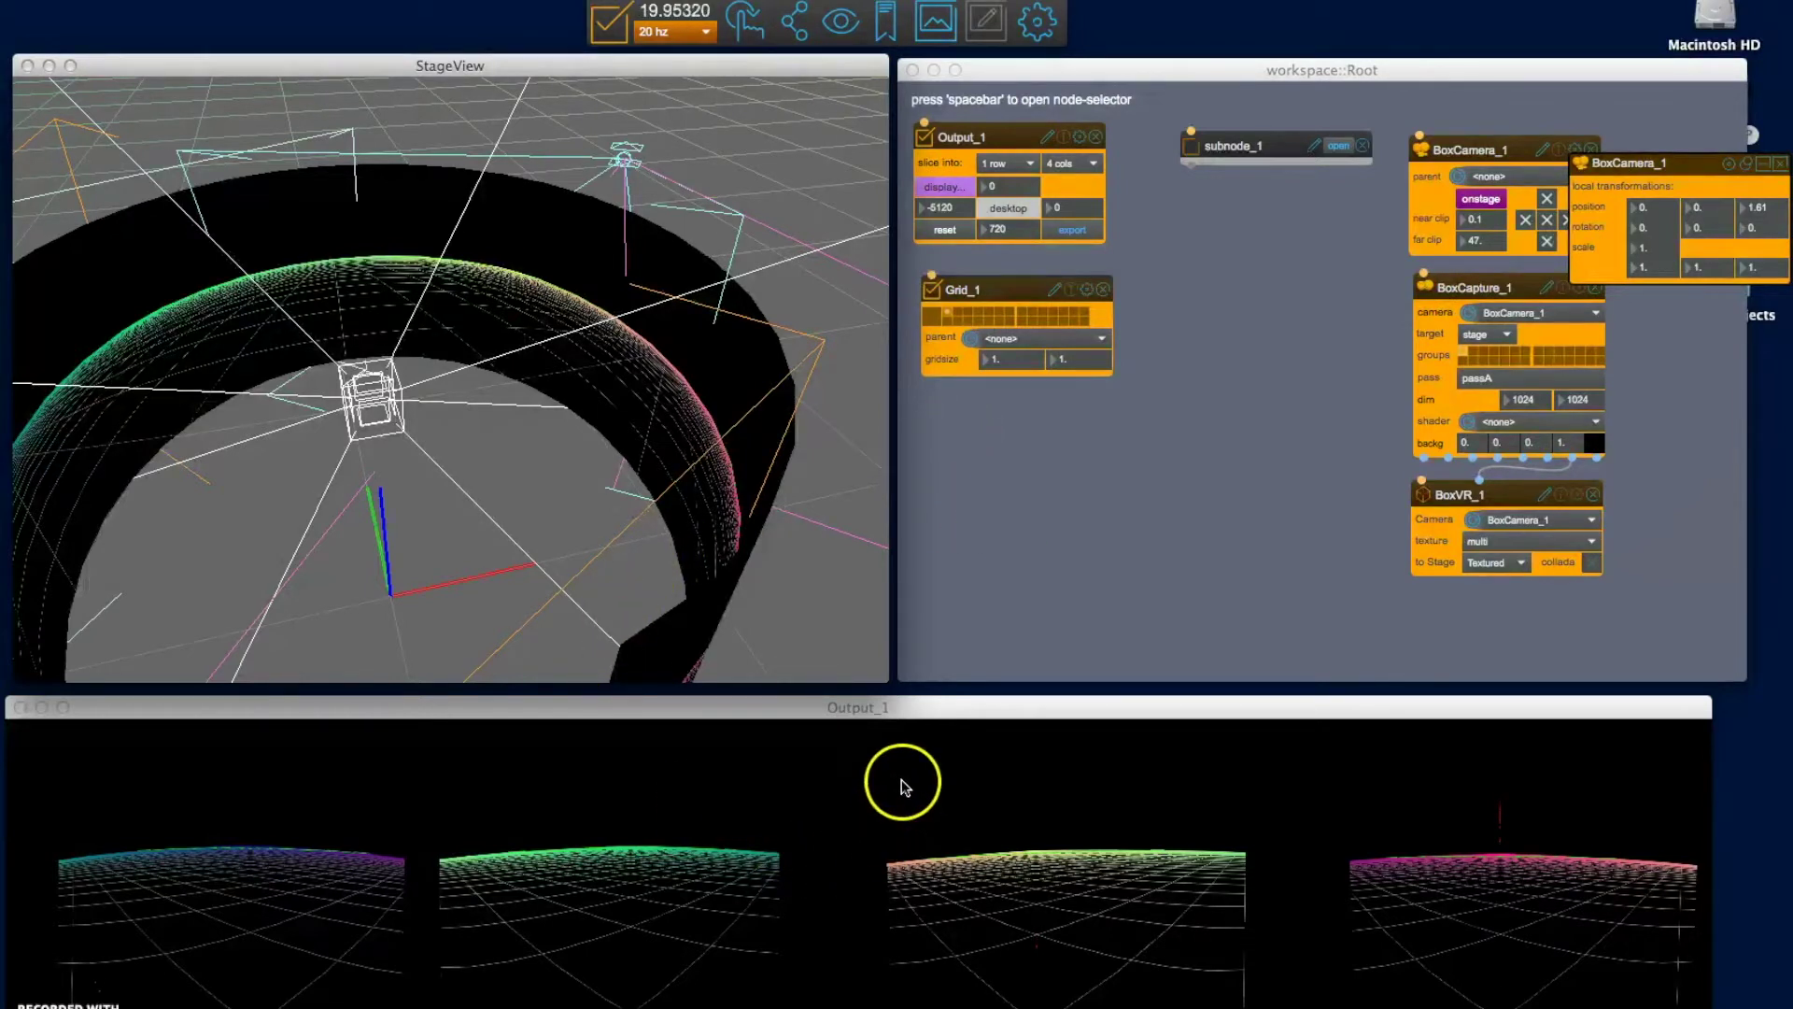
Switch Output_1 from desktop mode to output mode.
{"action": "left_click", "coordinate": [1013, 209]}
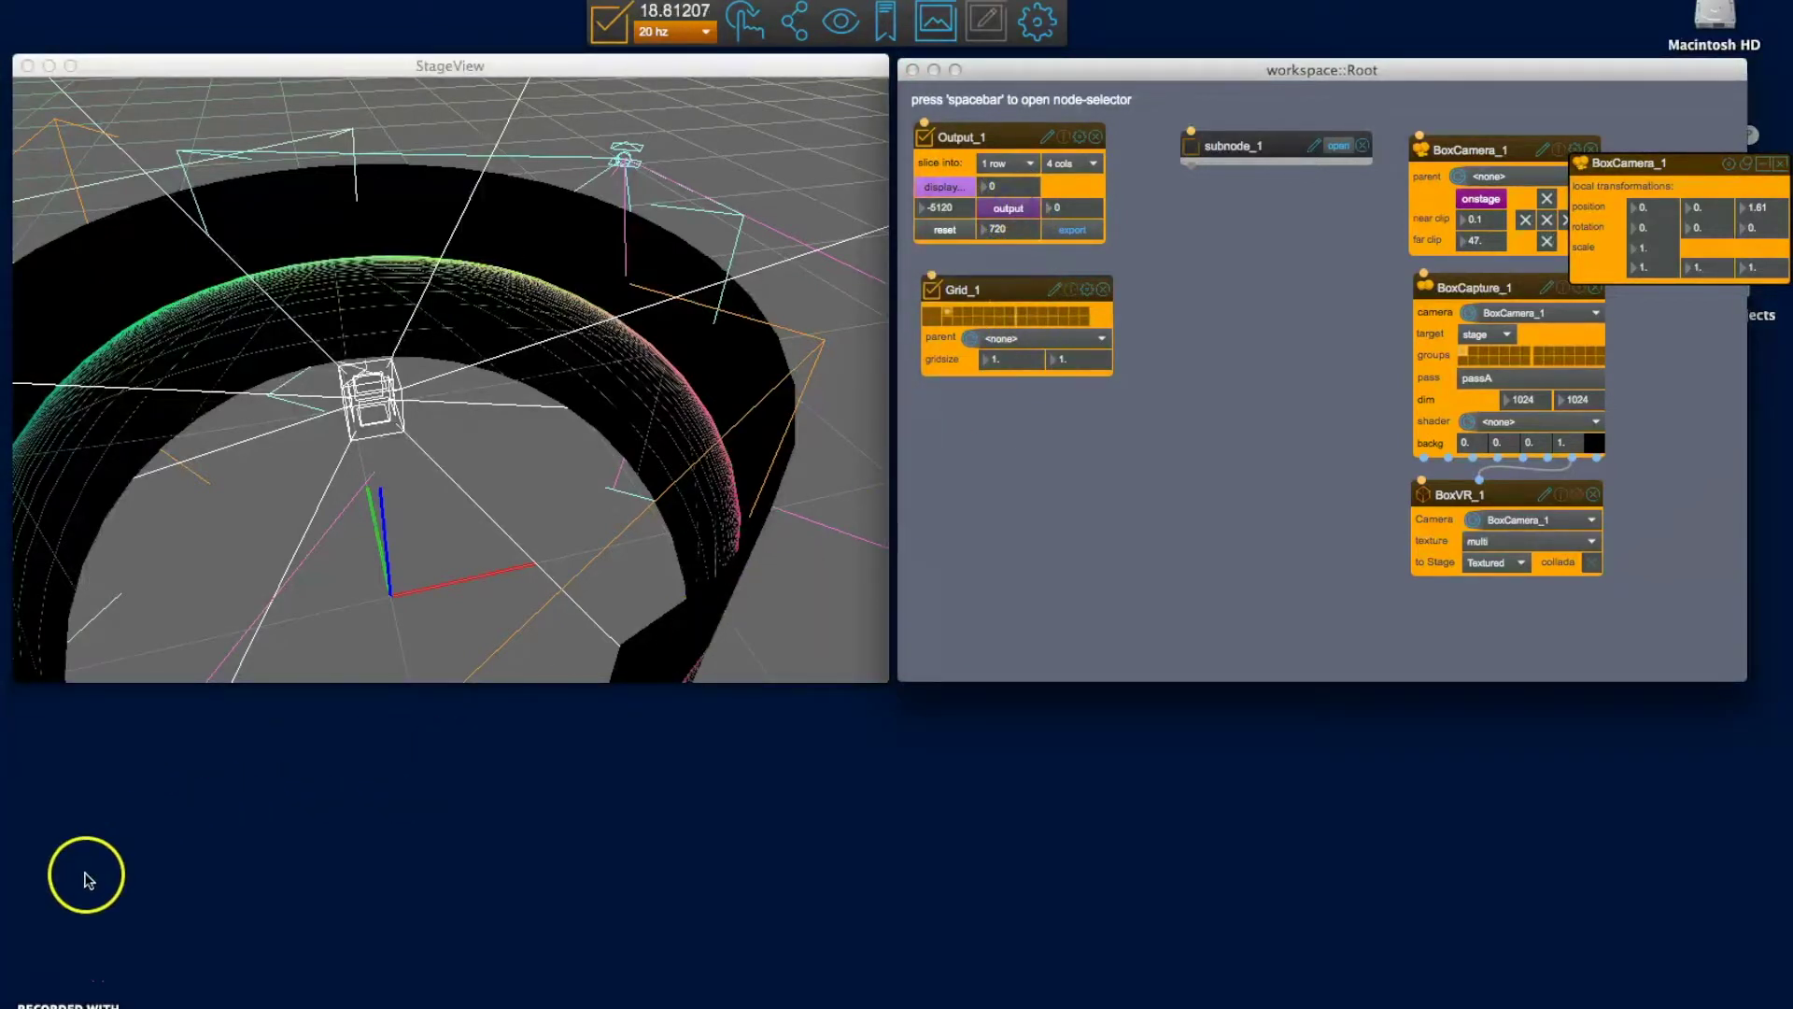